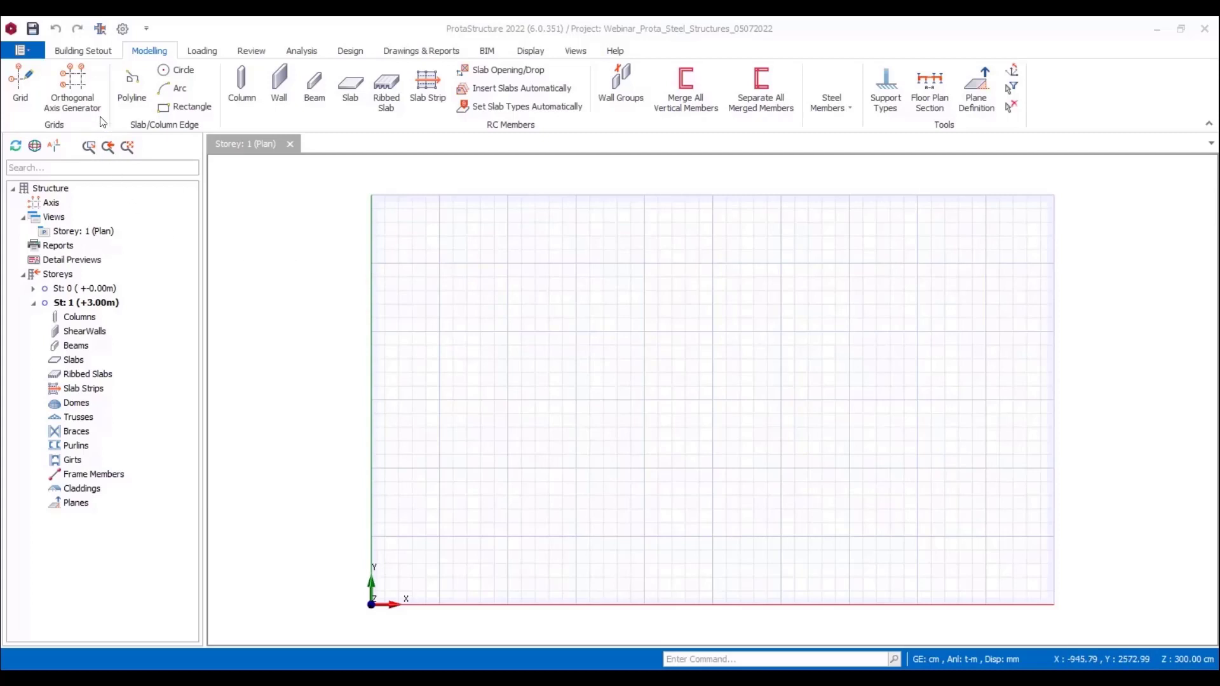
Step: Generate an orthogonal axis grid from reference point 2000, 1500 cm, with spacings 500*6 for Dir-1 and 500*4 for Dir-2
{"action": "left_click", "coordinate": [72, 89]}
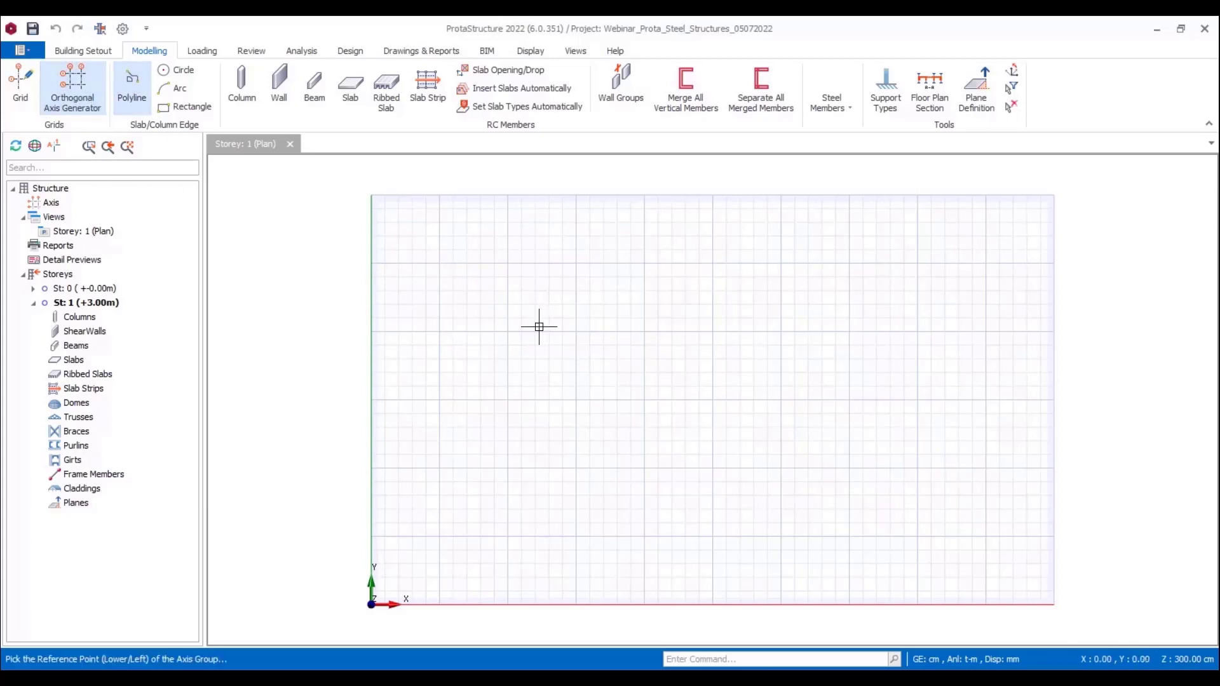
{"action": "left_click", "coordinate": [634, 404]}
{"action": "left_click", "coordinate": [637, 305]}
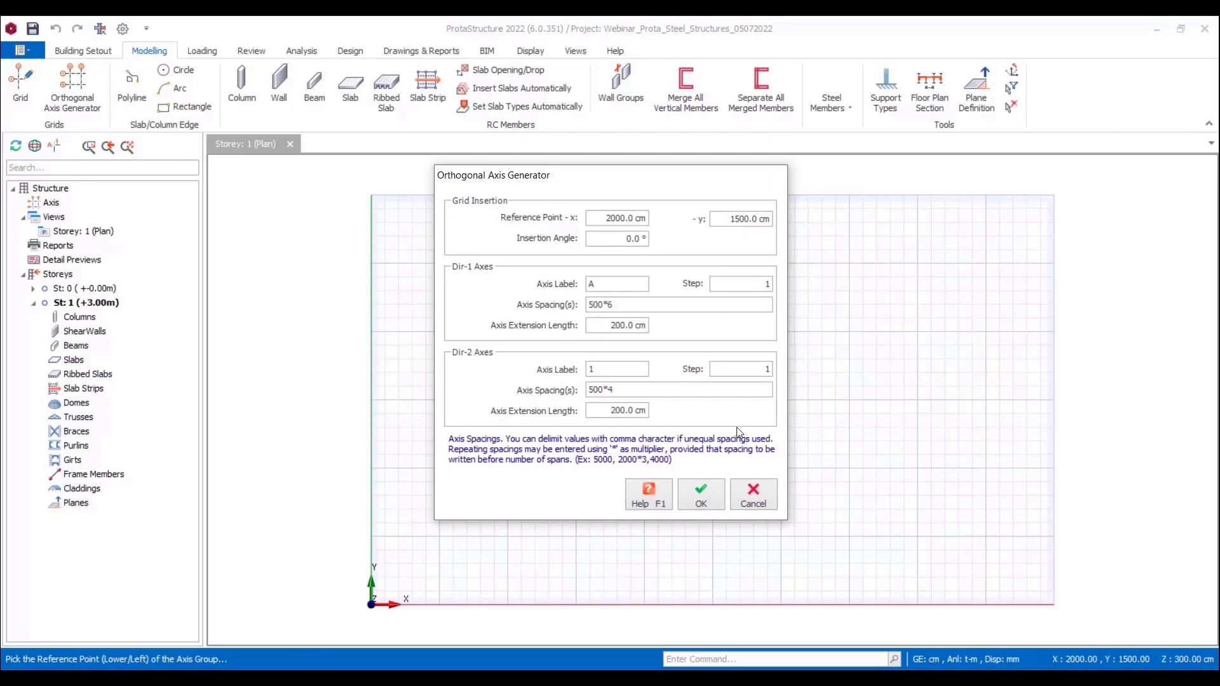
{"action": "left_click", "coordinate": [701, 496]}
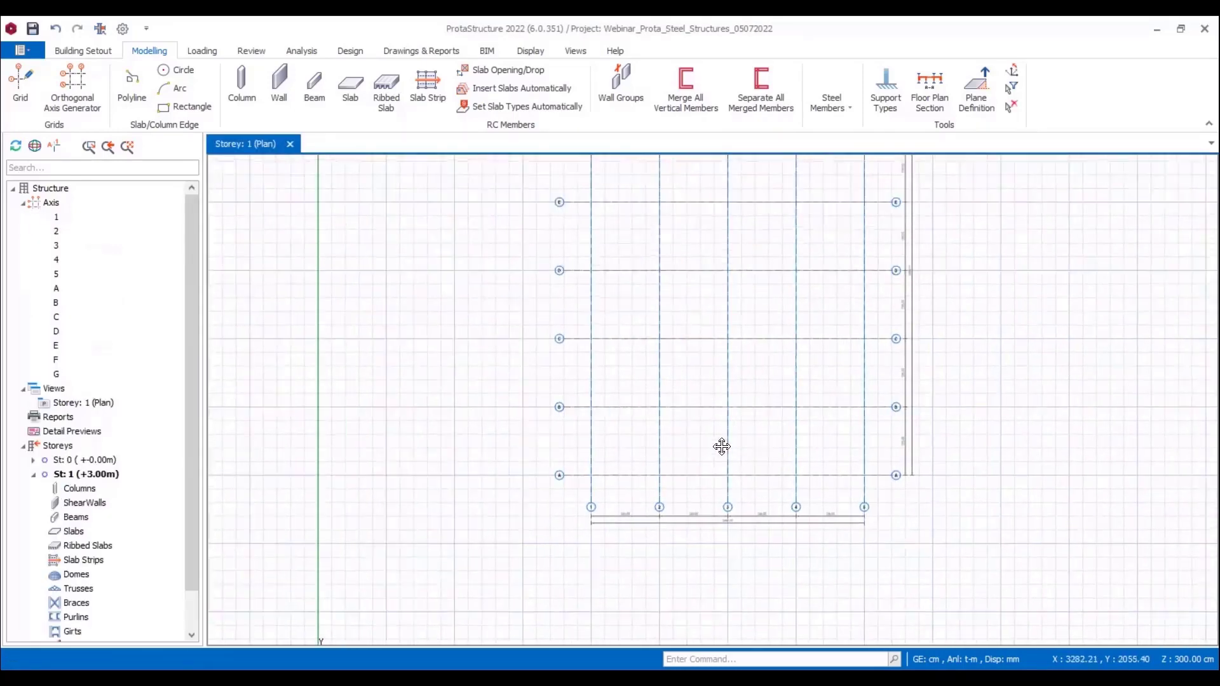
{"action": "middle_click_drag", "start_coordinate": [722, 447], "coordinate": [668, 495]}
{"action": "scroll", "coordinate": [659, 463], "scroll_direction": "down", "scroll_amount": 3}
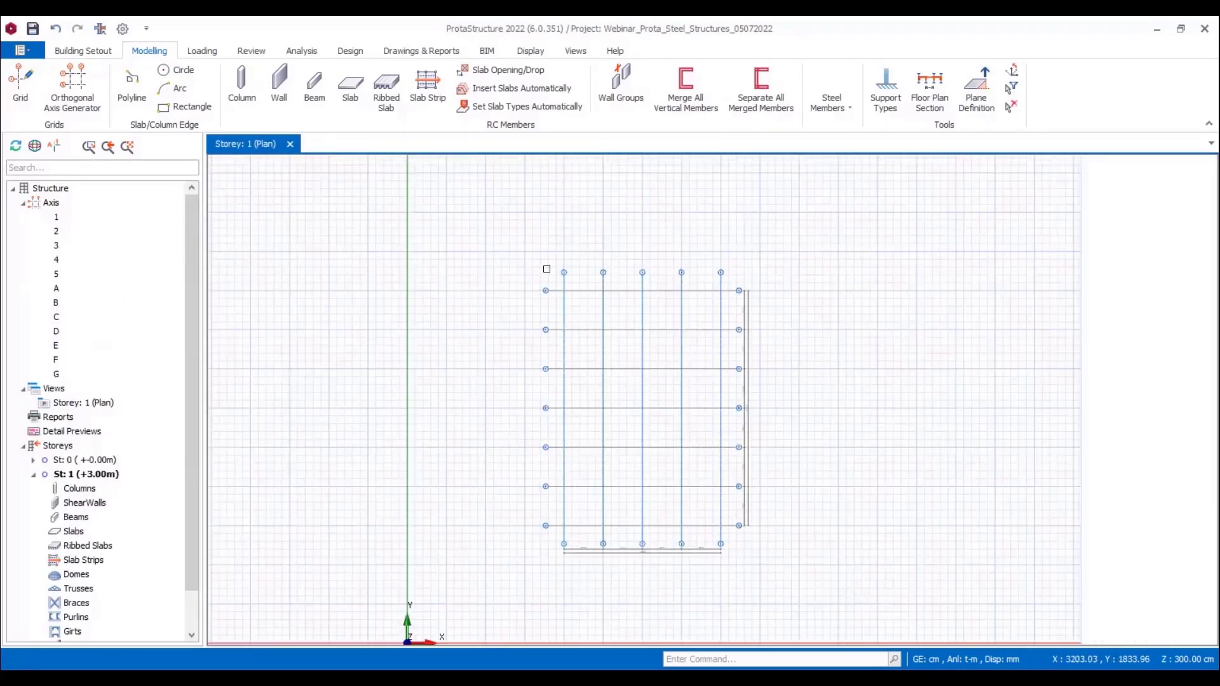
Step: Insert storeys up to storey no. 3 with a storey height of 300 cm, accepting that this cannot be undone
{"action": "left_click", "coordinate": [109, 57]}
{"action": "left_click", "coordinate": [1120, 107]}
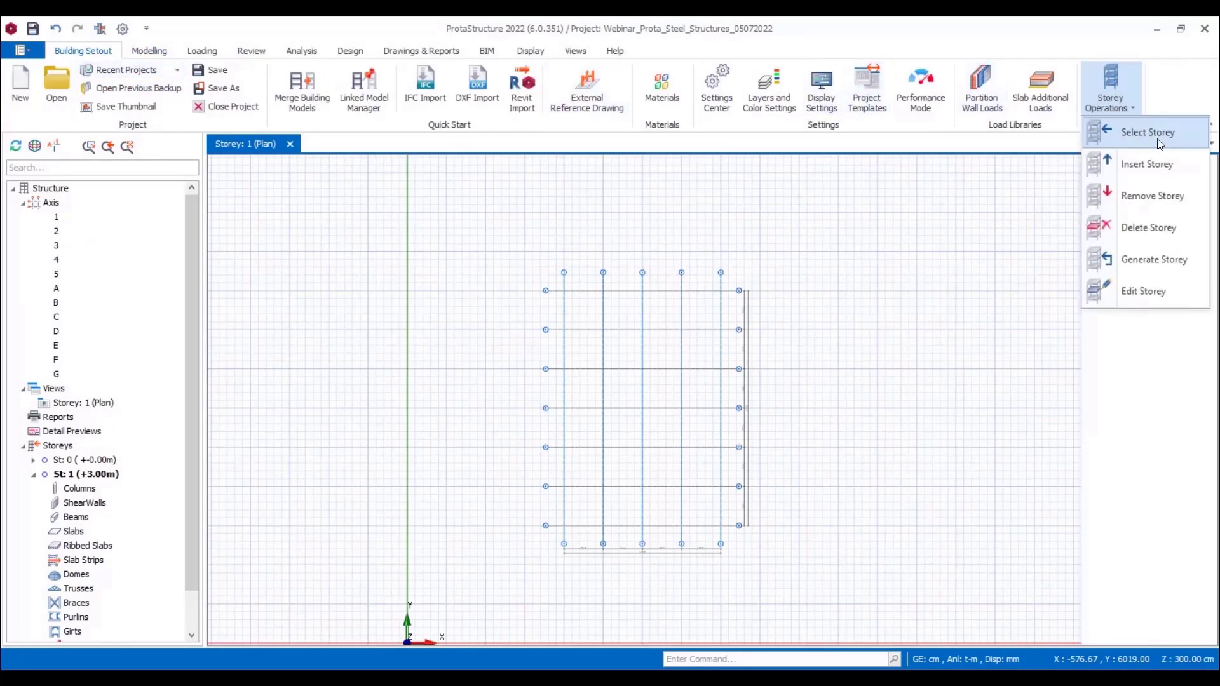
{"action": "left_click", "coordinate": [1155, 177]}
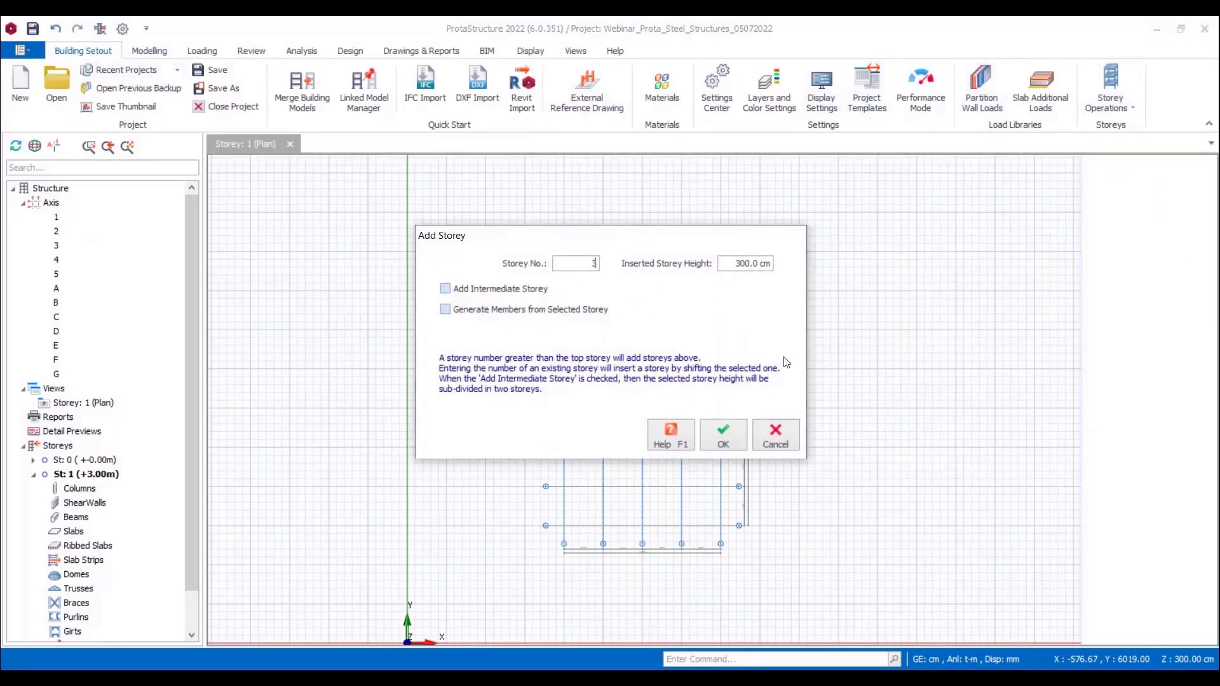
{"action": "left_click", "coordinate": [730, 434]}
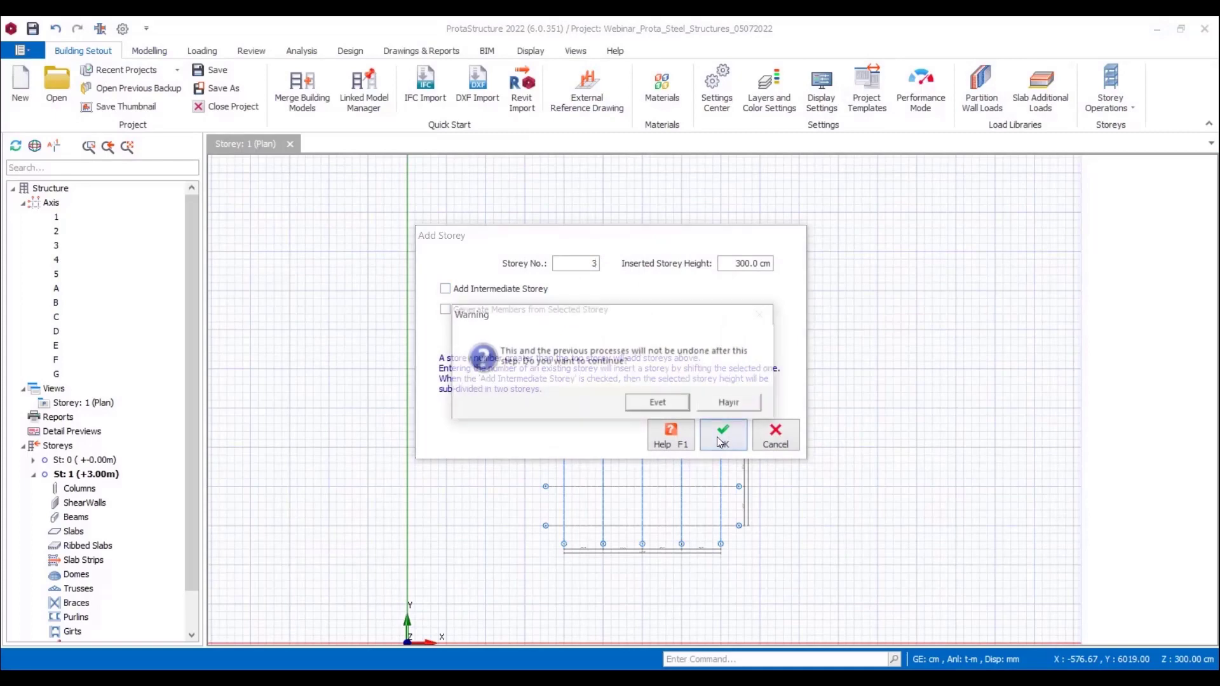
{"action": "left_click", "coordinate": [667, 404]}
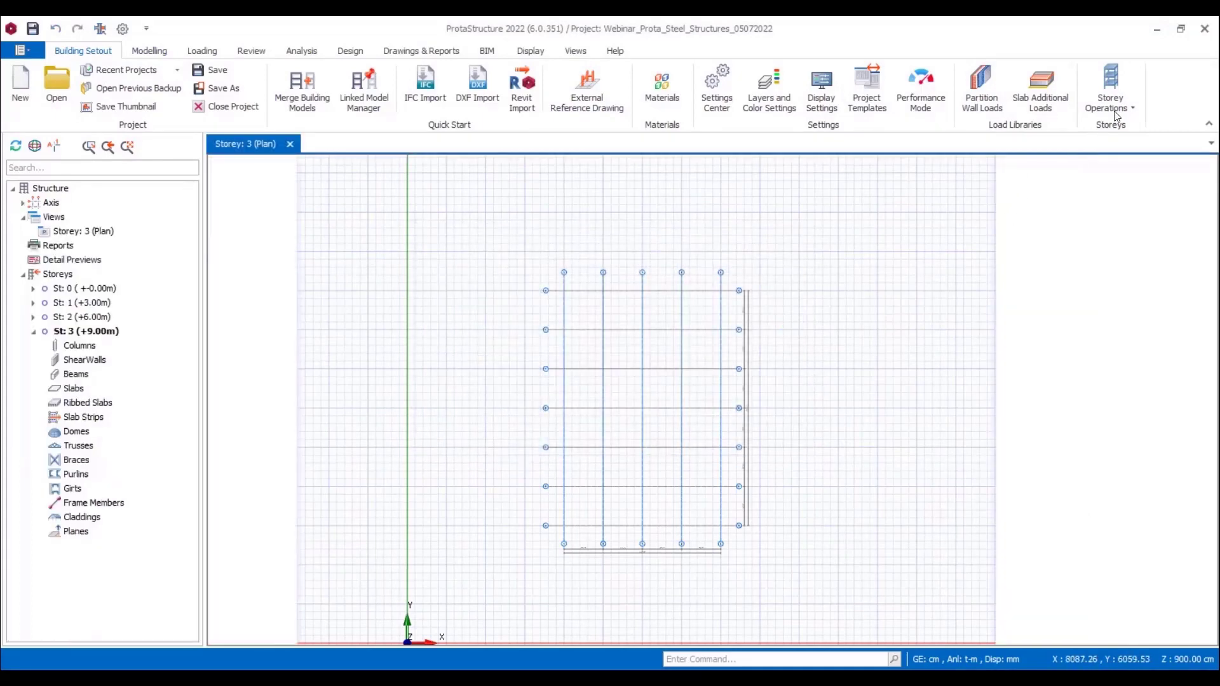
Step: Set the structural system of storeys 1, 2 and 3 to Steel in the storey settings
{"action": "left_click", "coordinate": [1110, 96]}
{"action": "left_click", "coordinate": [1138, 304]}
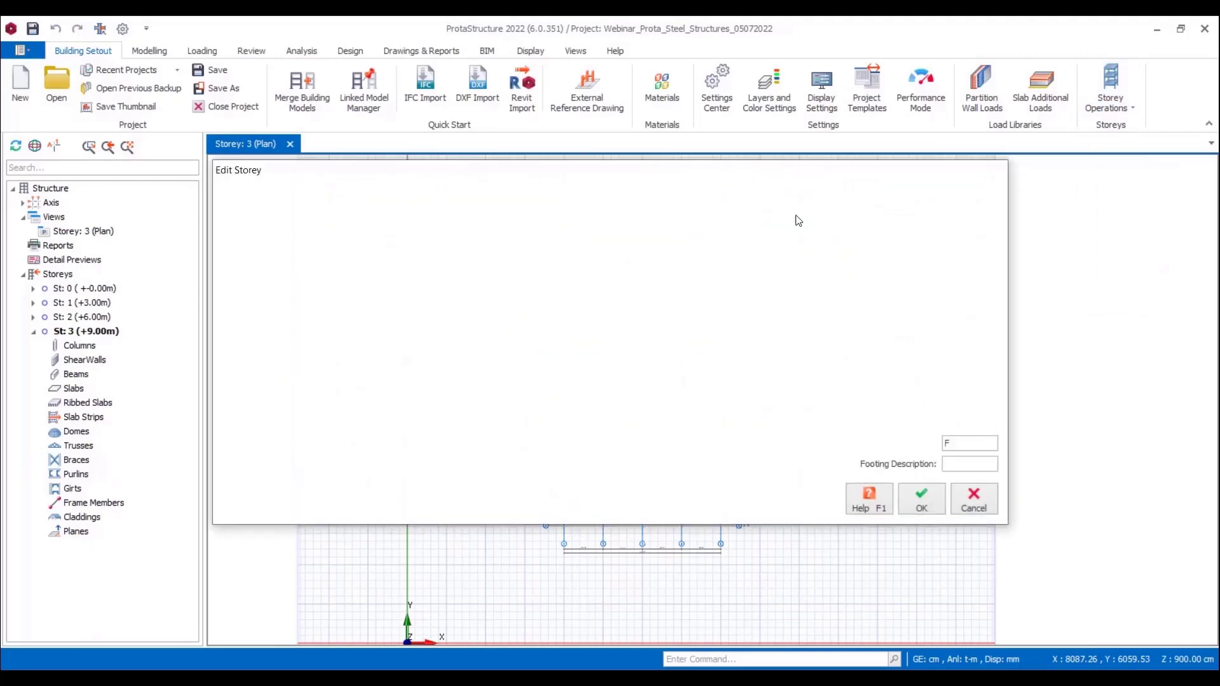
{"action": "left_click", "coordinate": [905, 230]}
{"action": "left_click", "coordinate": [912, 231]}
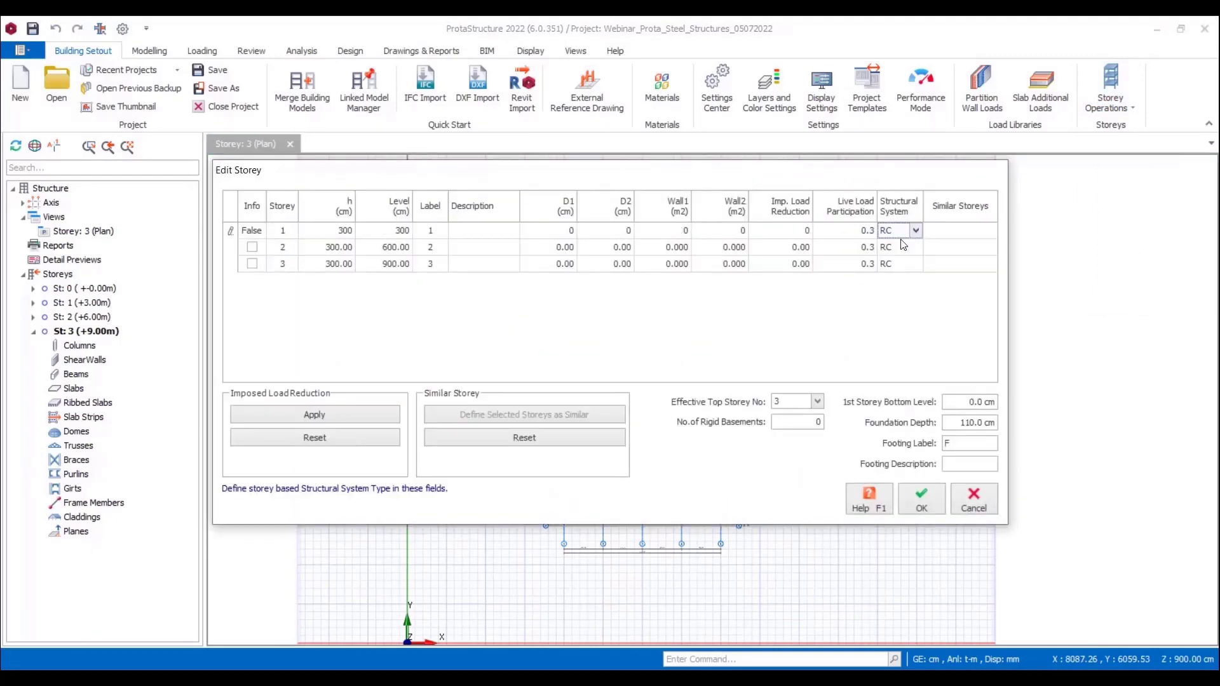
{"action": "left_click", "coordinate": [891, 257]}
{"action": "left_click", "coordinate": [914, 247]}
{"action": "left_click", "coordinate": [916, 247]}
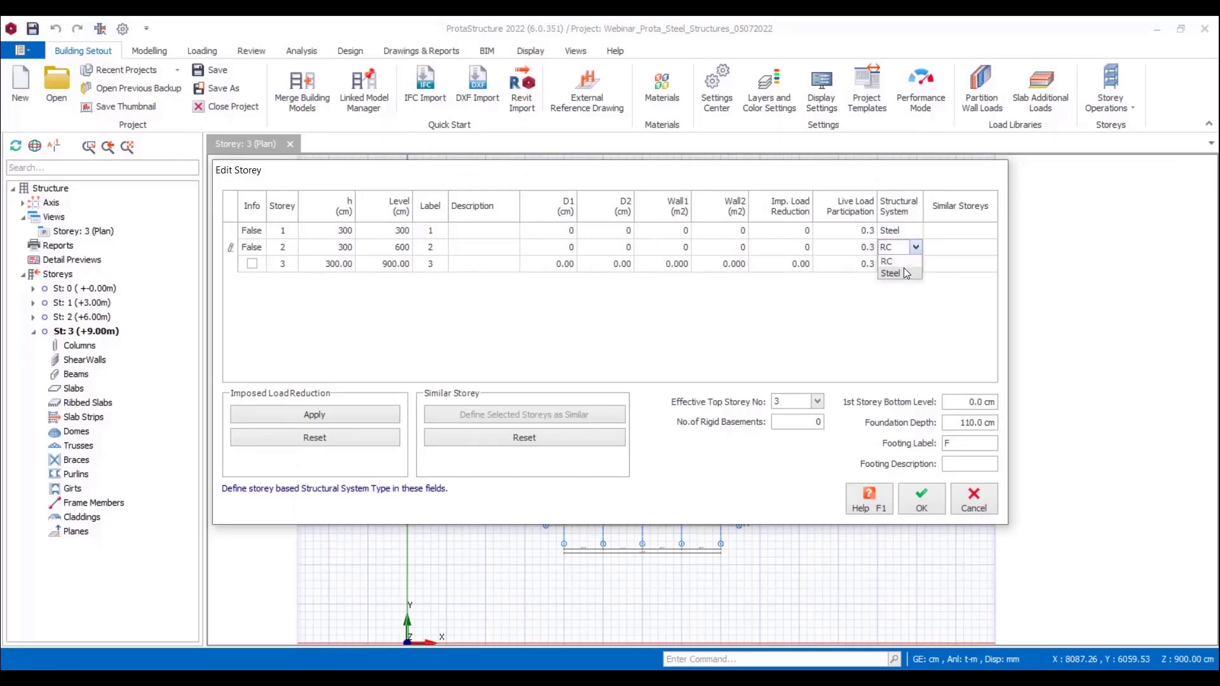
{"action": "left_click", "coordinate": [904, 268]}
{"action": "left_click", "coordinate": [916, 264]}
{"action": "left_click", "coordinate": [918, 266]}
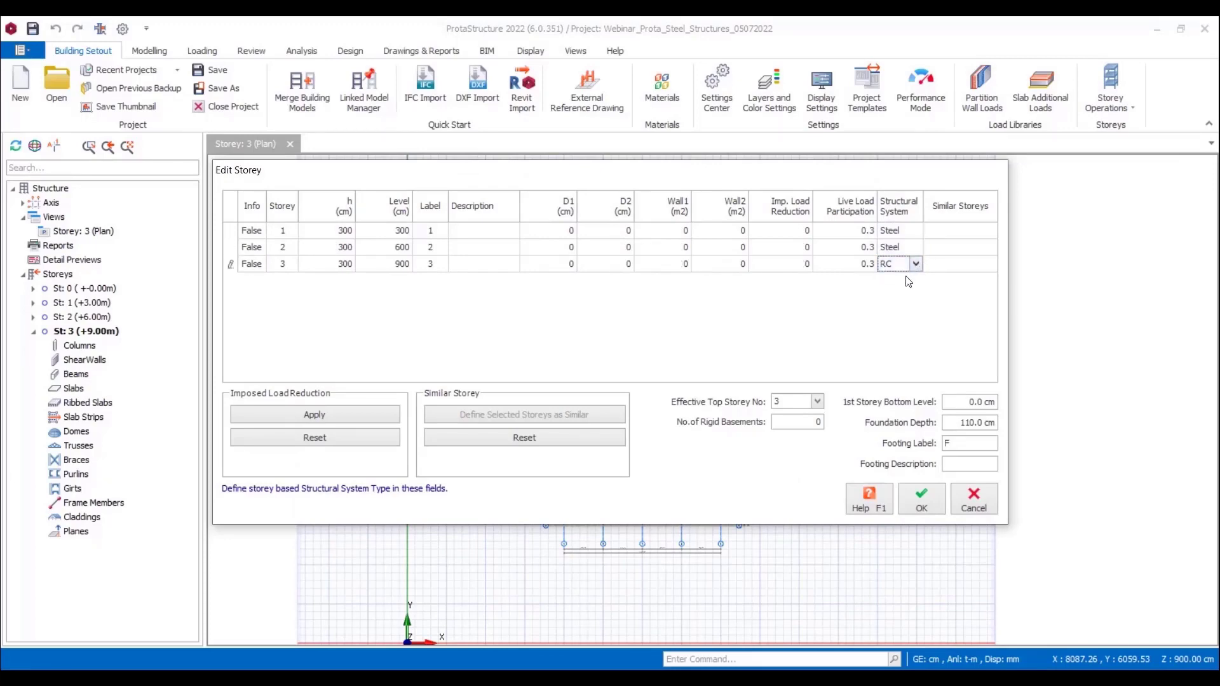
{"action": "left_click", "coordinate": [906, 287]}
{"action": "left_click", "coordinate": [917, 498]}
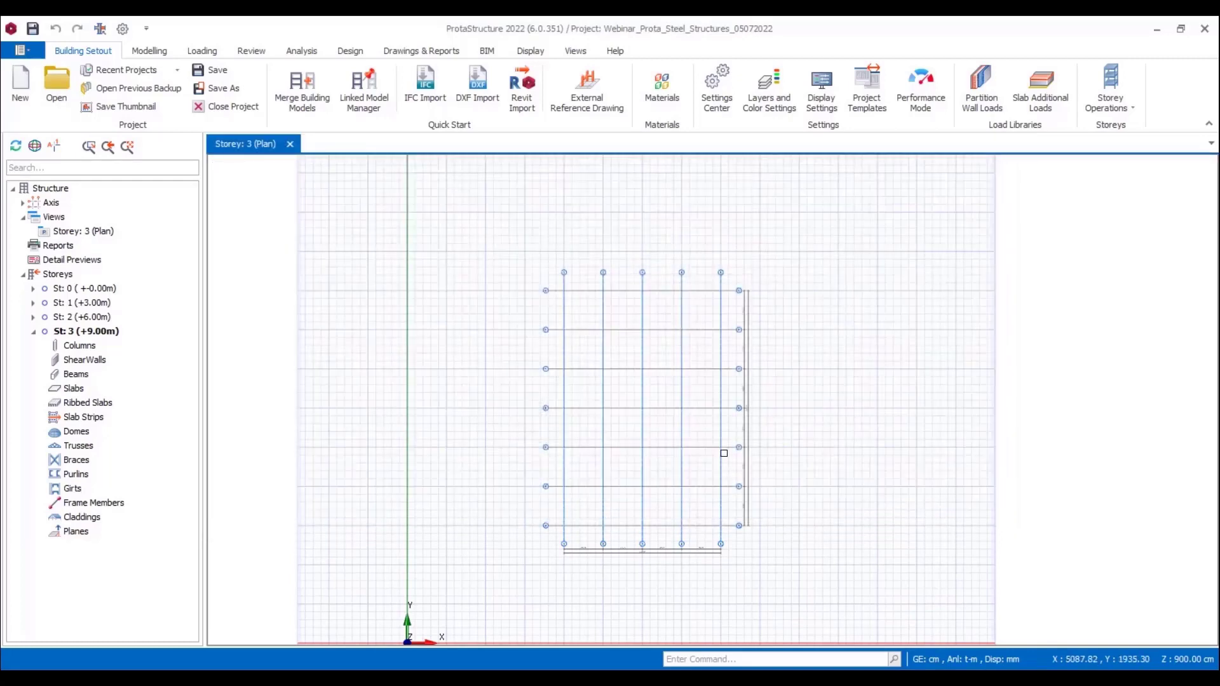
Step: Create a 3D physical model view of storey 3 and view the grid from a raised angle
{"action": "left_click", "coordinate": [575, 51]}
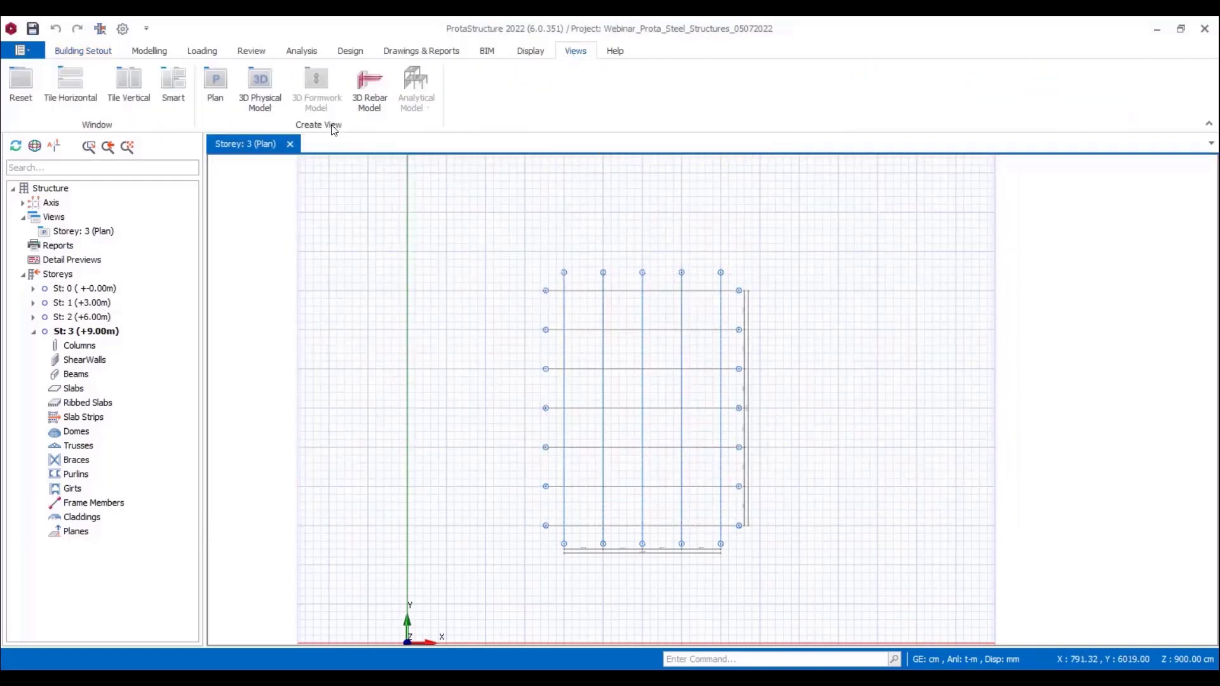
{"action": "left_click", "coordinate": [265, 102]}
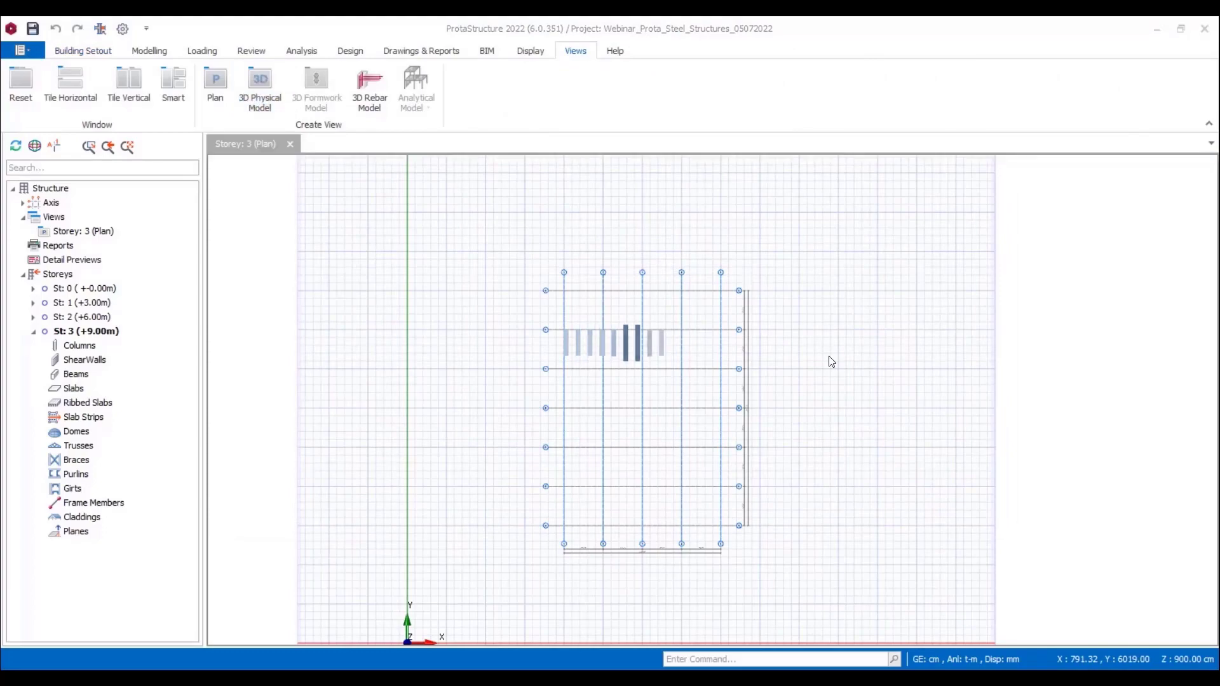
{"action": "scroll", "coordinate": [840, 361], "scroll_direction": "down", "scroll_amount": 4}
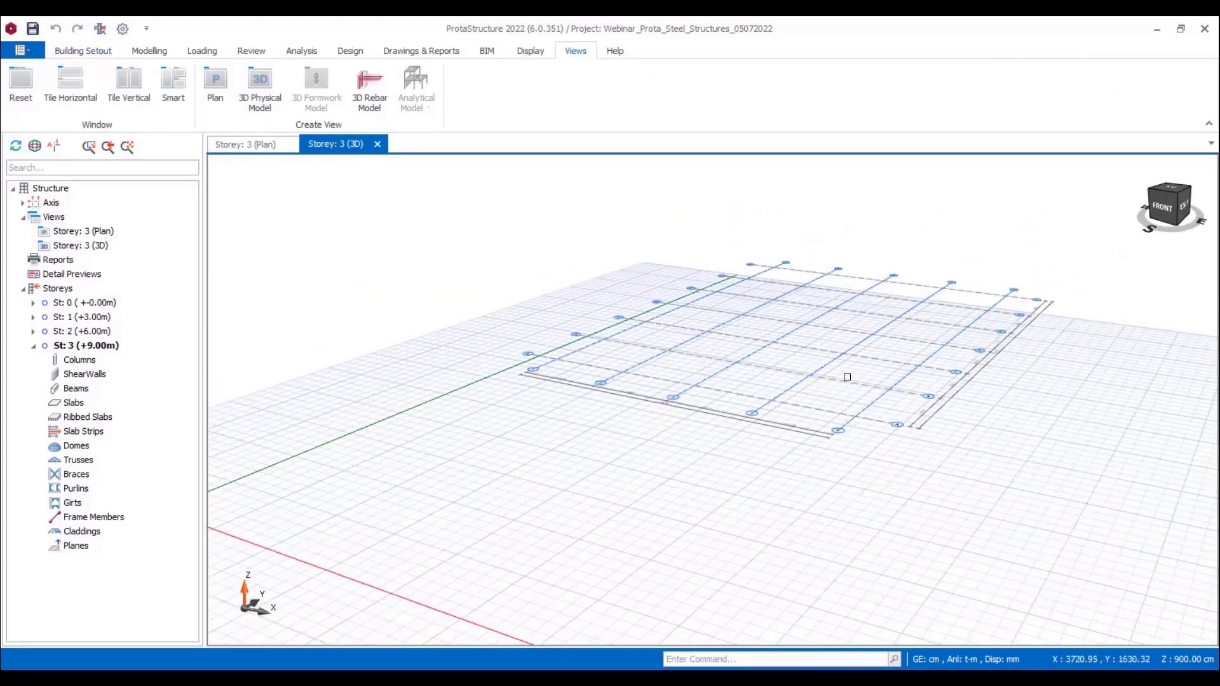
{"action": "middle_click_drag", "start_coordinate": [847, 375], "coordinate": [854, 408]}
Step: Review the default material grades assigned to steel columns and steel beams, leaving them as they are
{"action": "left_click", "coordinate": [149, 51]}
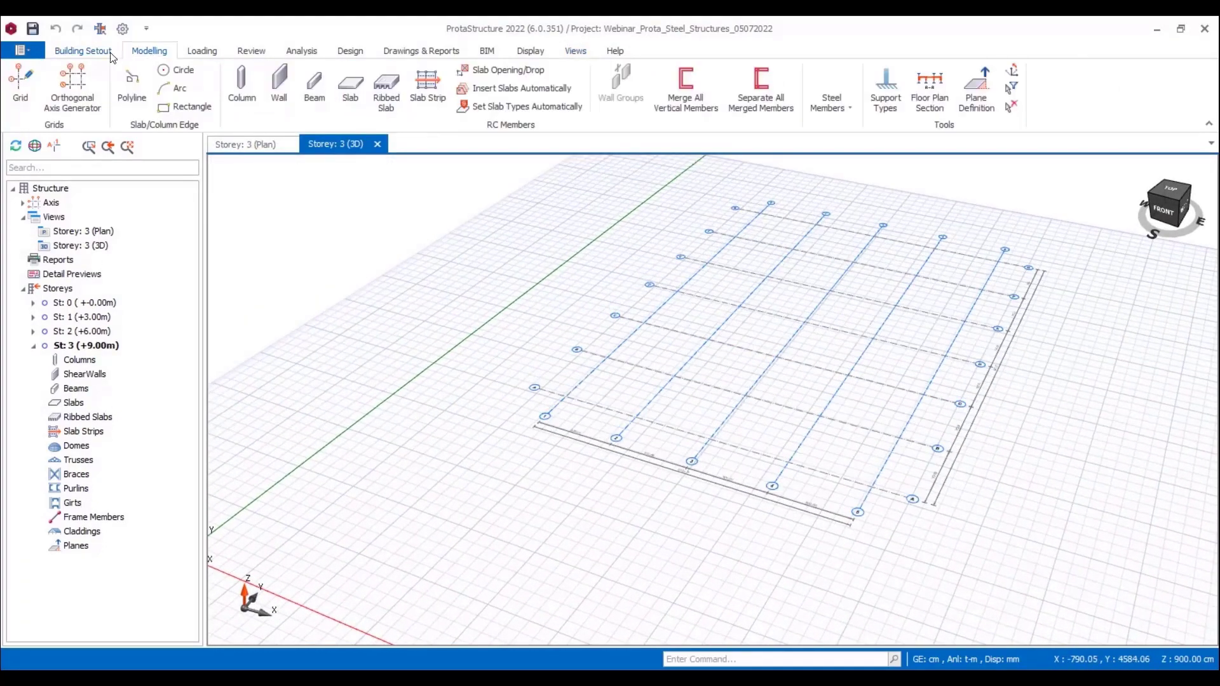
{"action": "left_click", "coordinate": [110, 53]}
{"action": "left_click", "coordinate": [663, 89]}
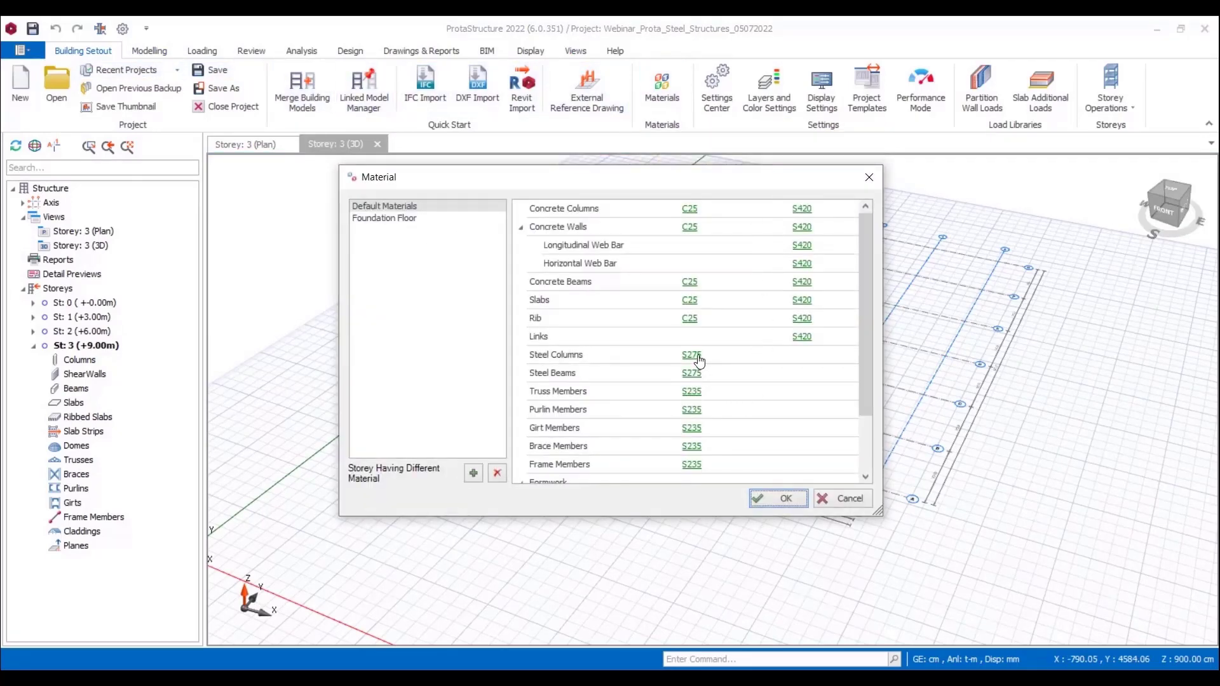
{"action": "left_click", "coordinate": [698, 357]}
{"action": "left_click", "coordinate": [698, 356]}
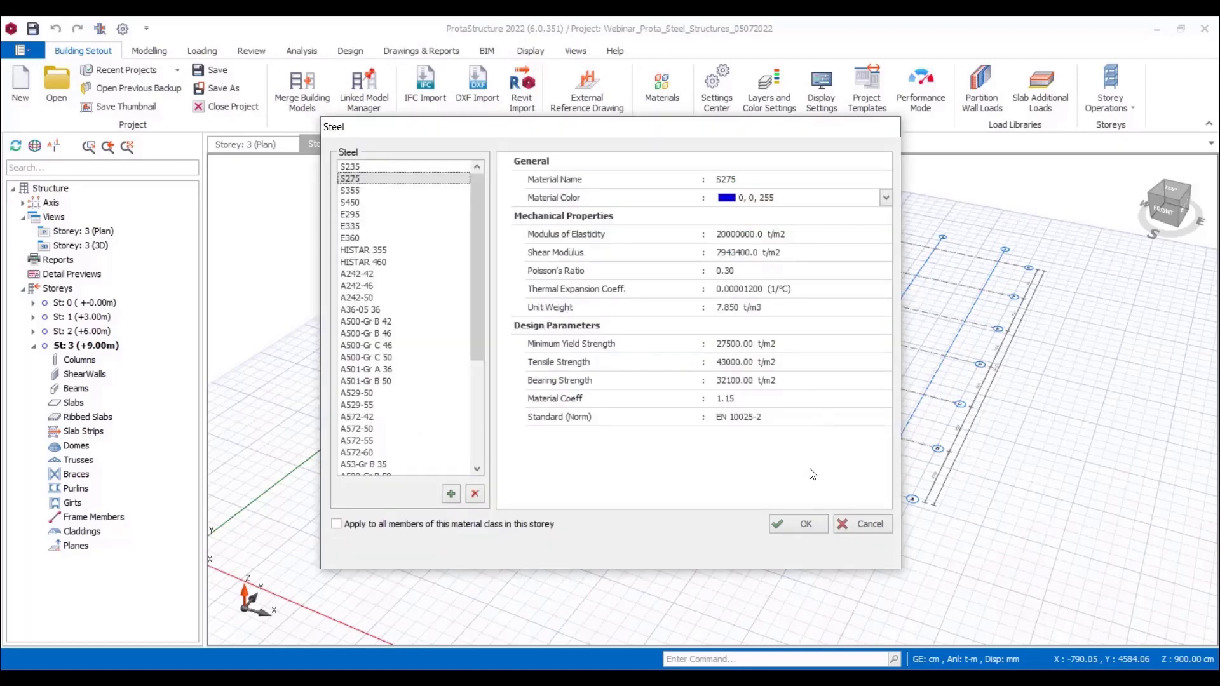
{"action": "left_click", "coordinate": [798, 524]}
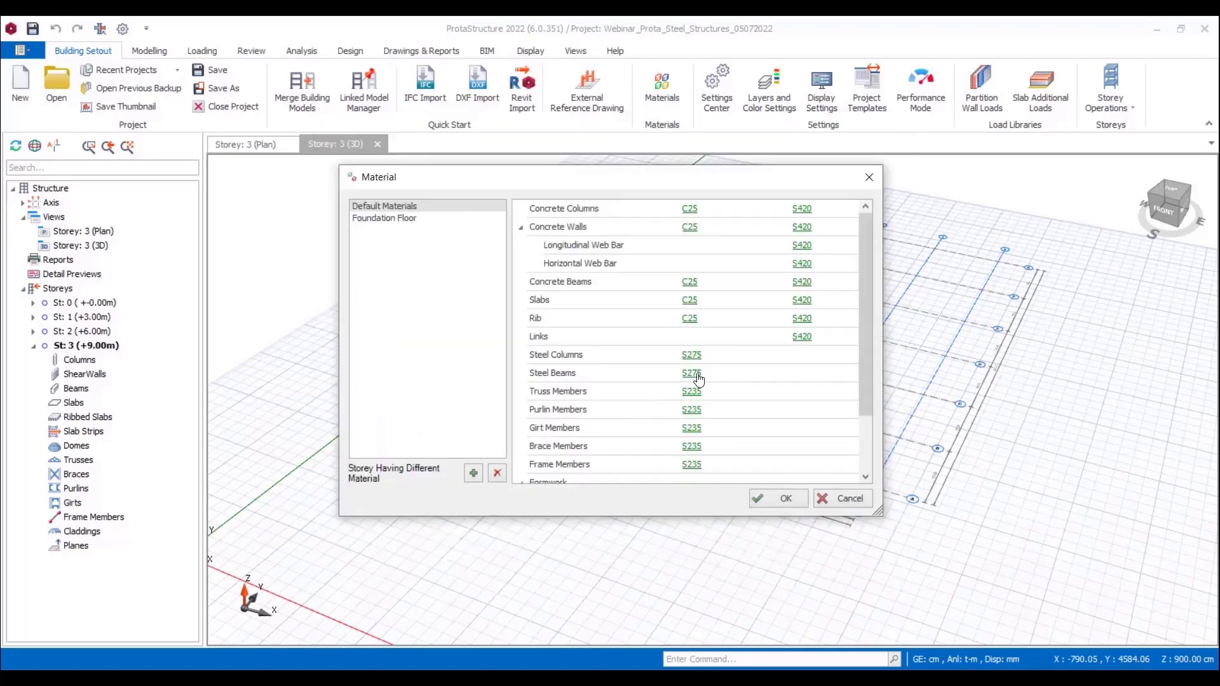
{"action": "left_click", "coordinate": [662, 379]}
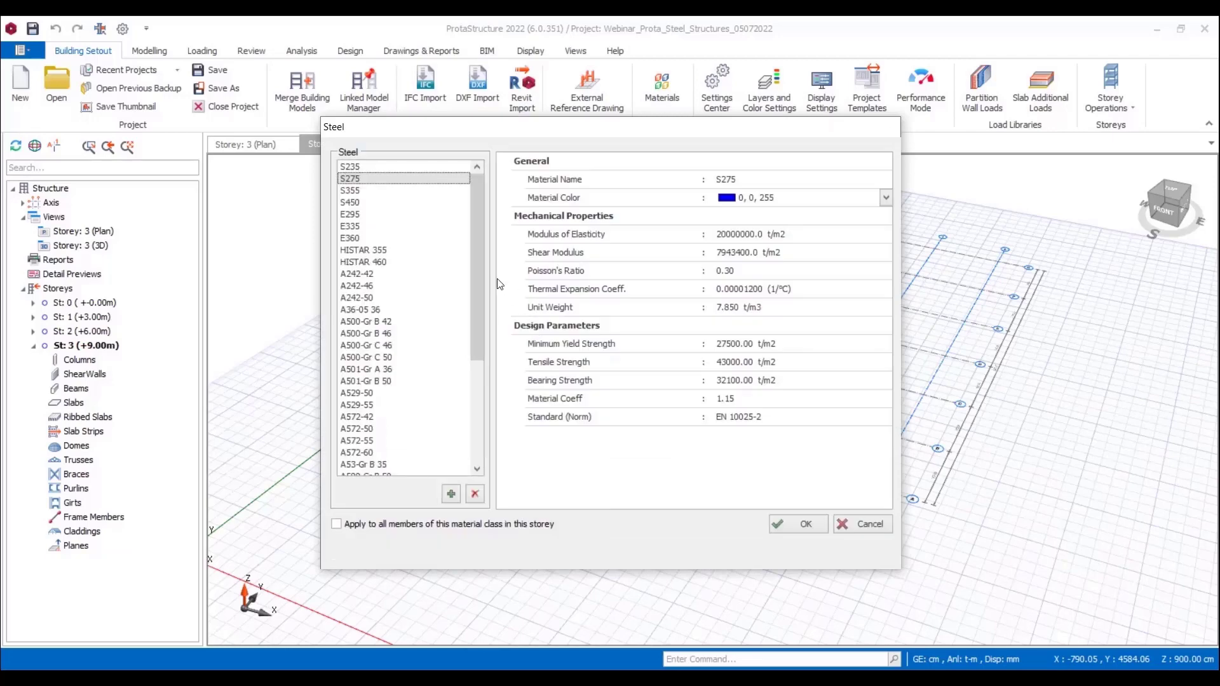
{"action": "left_click_drag", "start_coordinate": [485, 288], "coordinate": [490, 239]}
{"action": "left_click", "coordinate": [794, 521]}
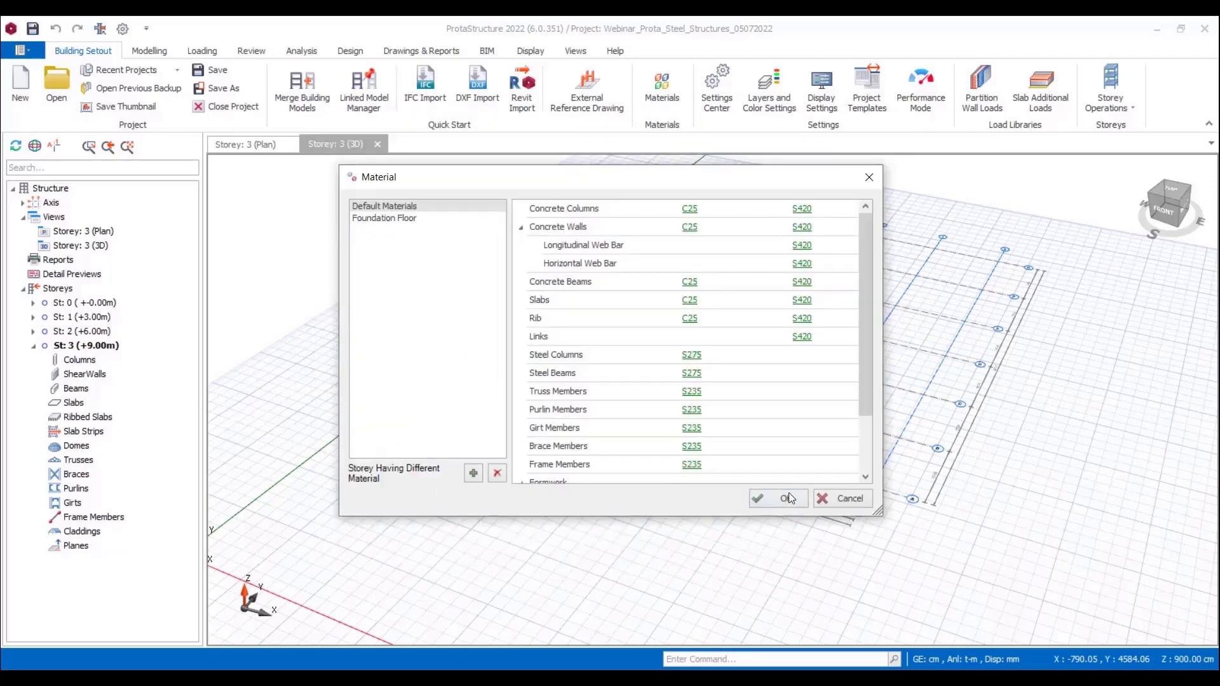
{"action": "left_click", "coordinate": [779, 498]}
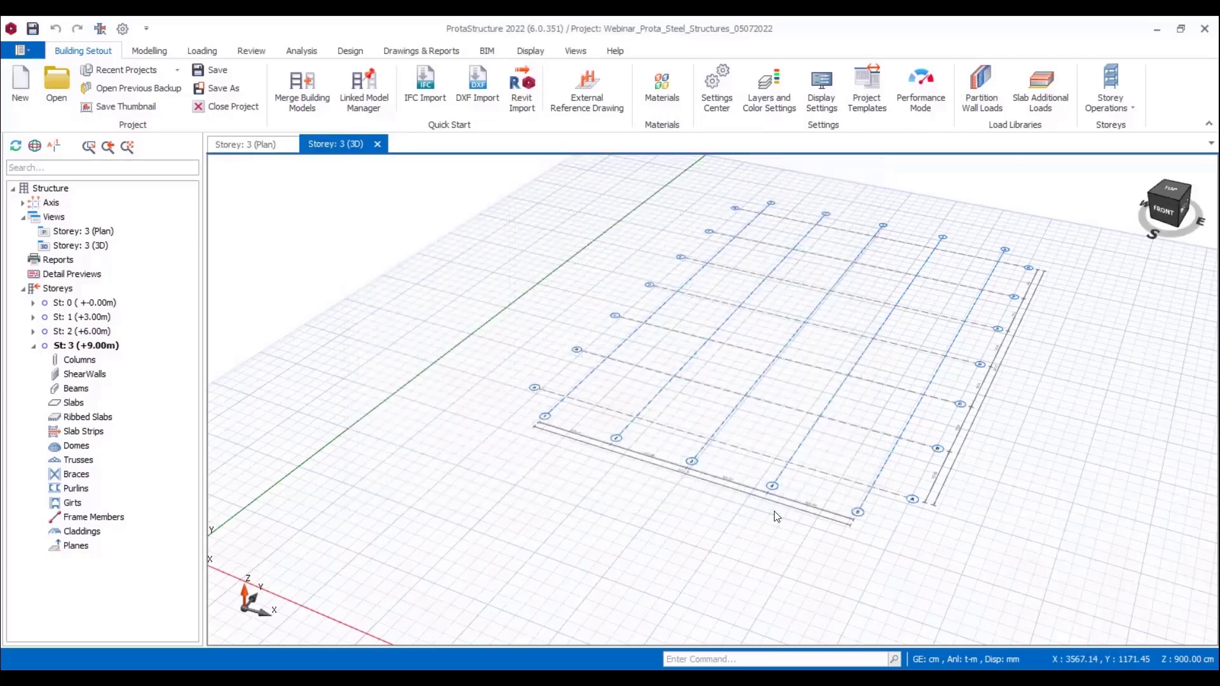
Step: Start a new steel column and open its section selection
{"action": "left_click", "coordinate": [152, 54]}
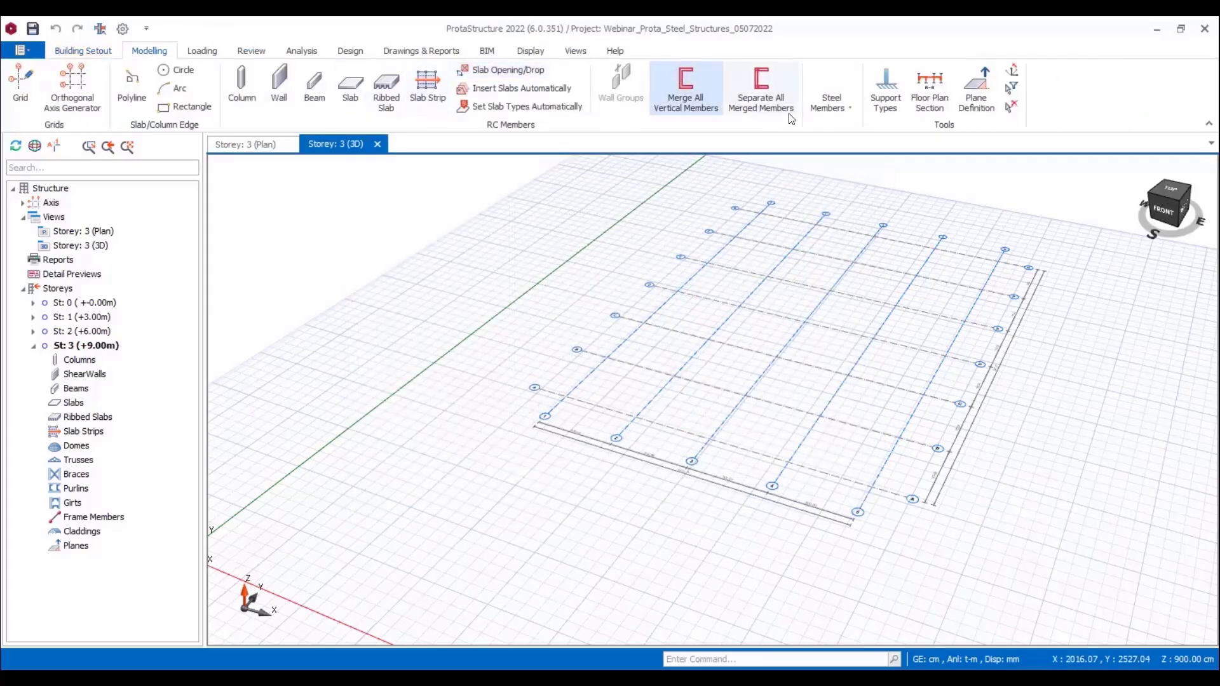
{"action": "left_click", "coordinate": [831, 93]}
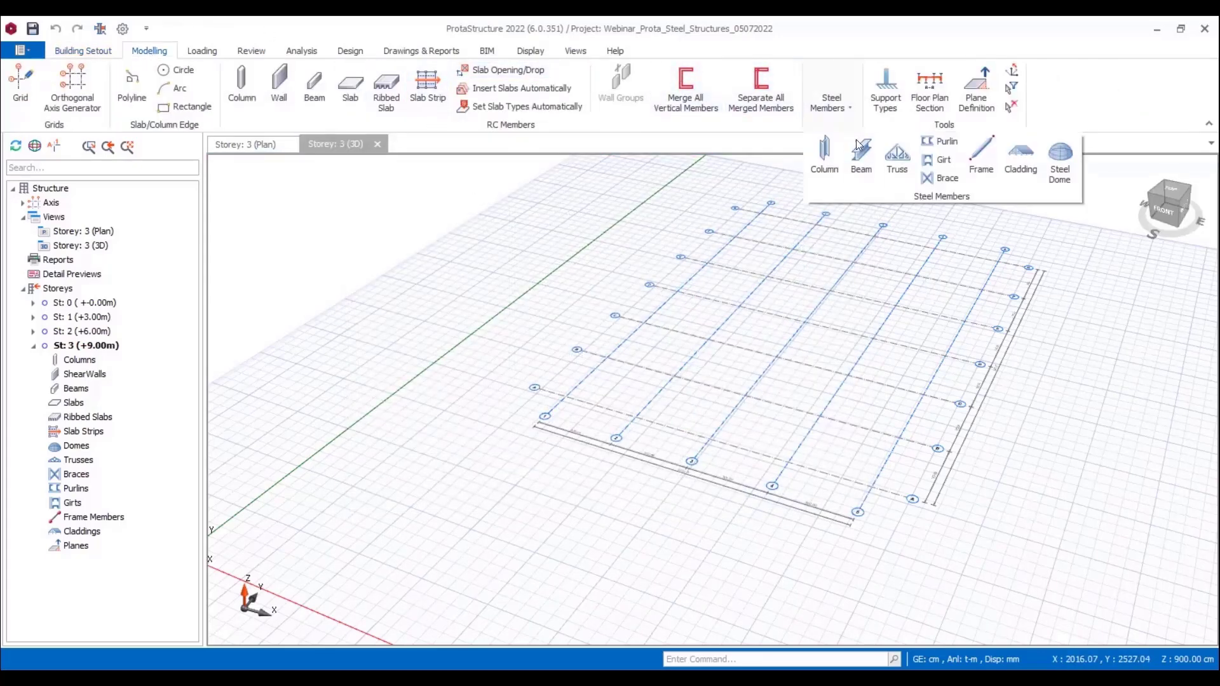
{"action": "left_click", "coordinate": [827, 159]}
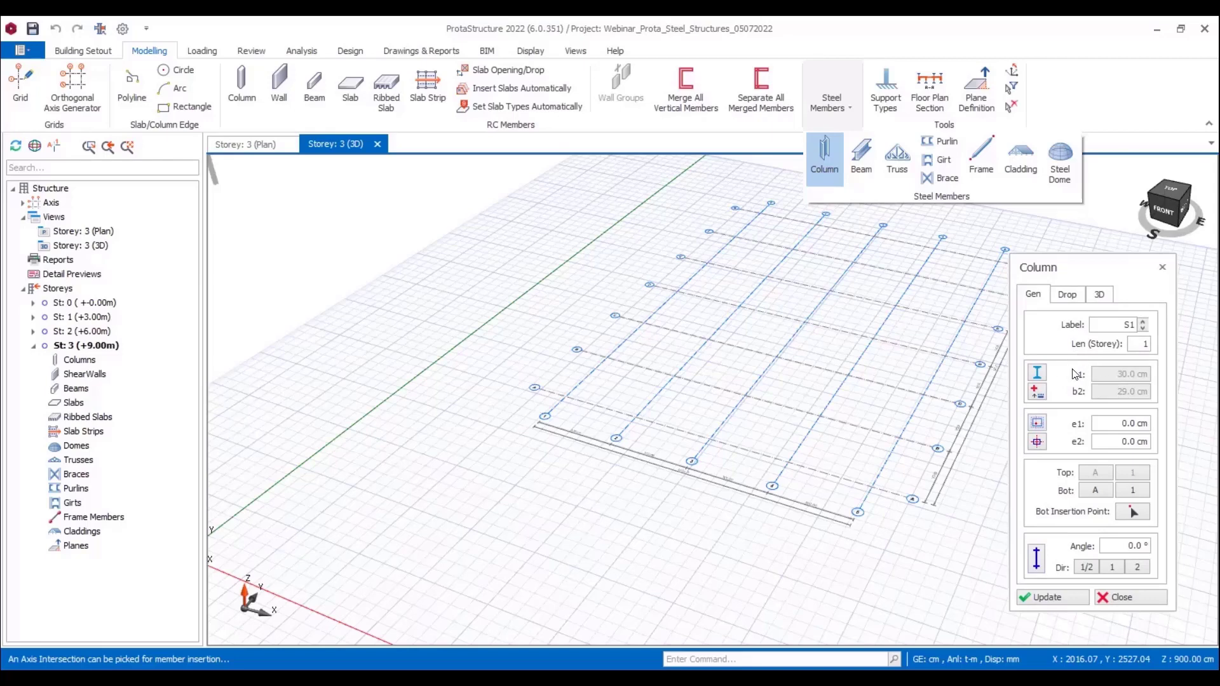
{"action": "left_click", "coordinate": [1037, 374]}
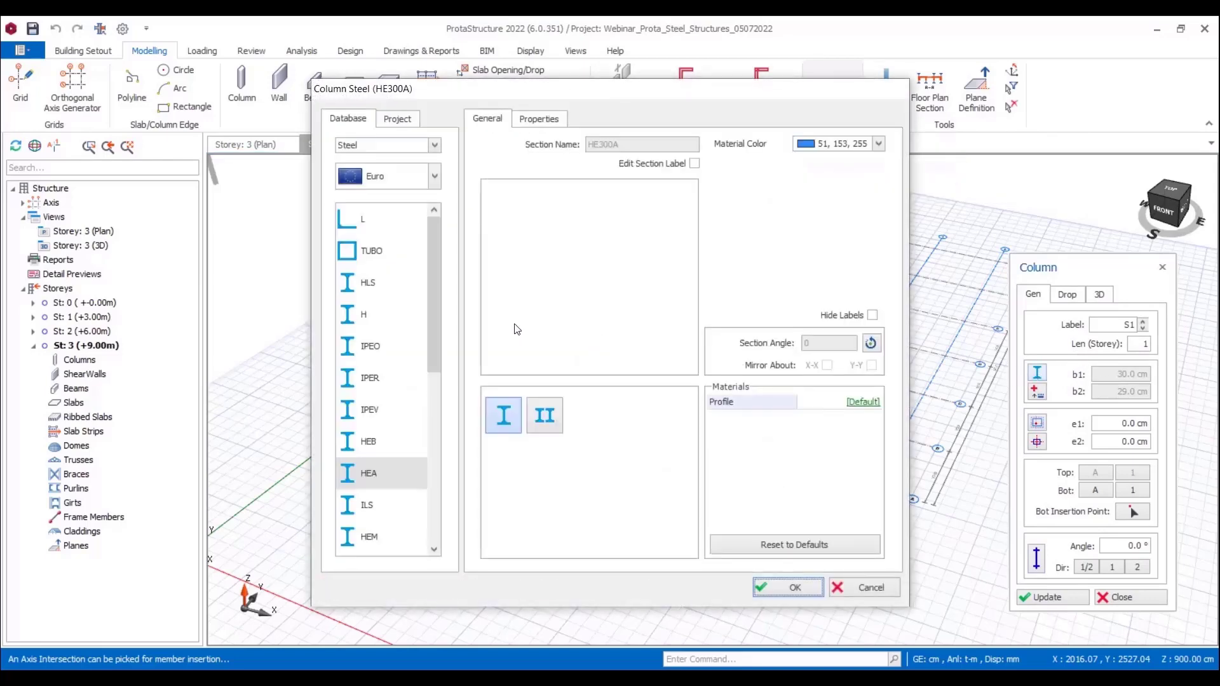
Step: Switch the column's section type to Built Up Steel and back to Steel
{"action": "left_click", "coordinate": [434, 145]}
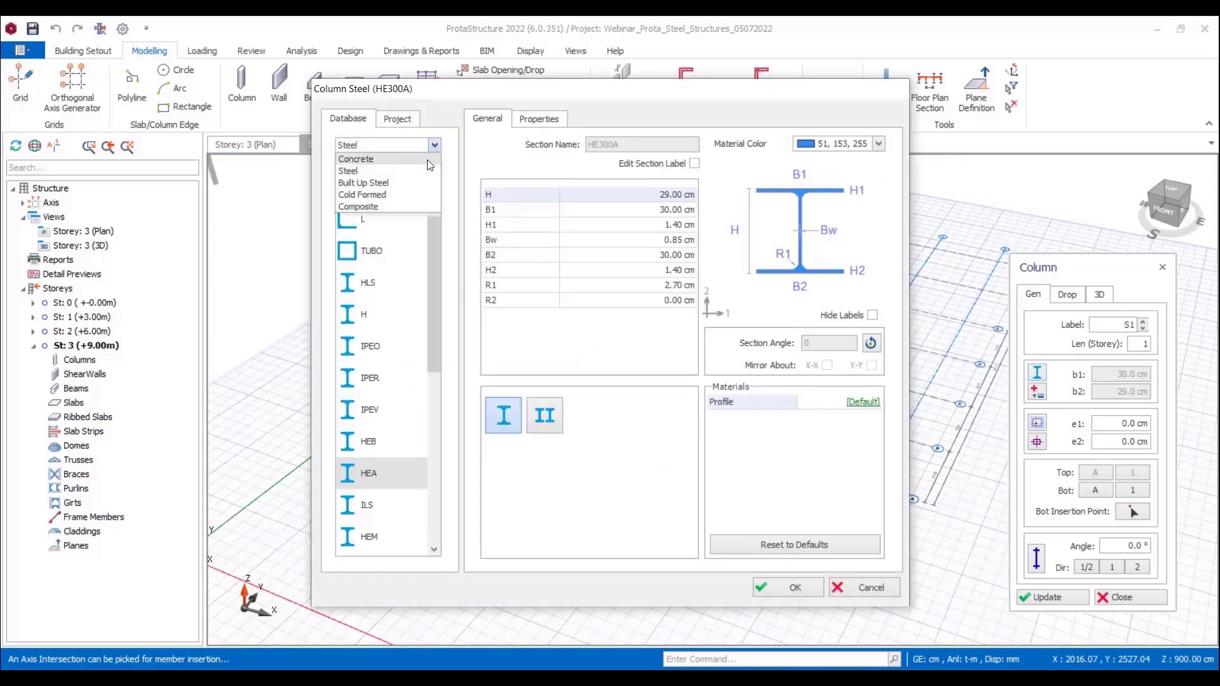
{"action": "left_click", "coordinate": [408, 183]}
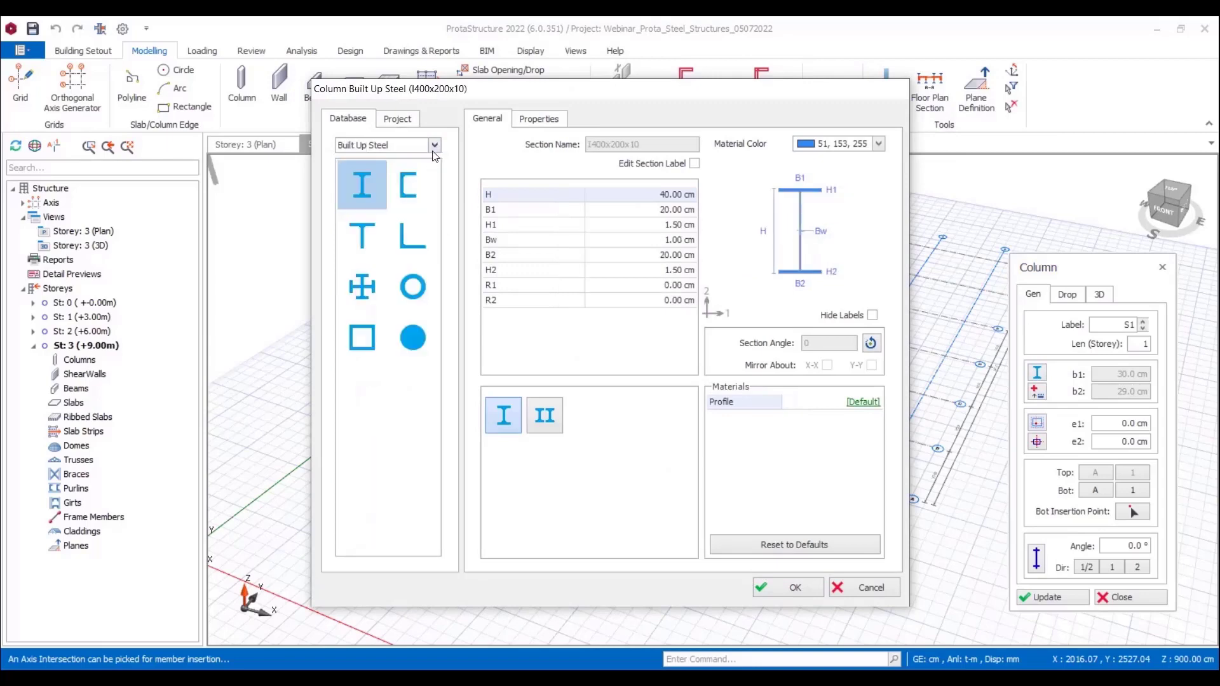
{"action": "left_click", "coordinate": [434, 150]}
{"action": "left_click", "coordinate": [419, 169]}
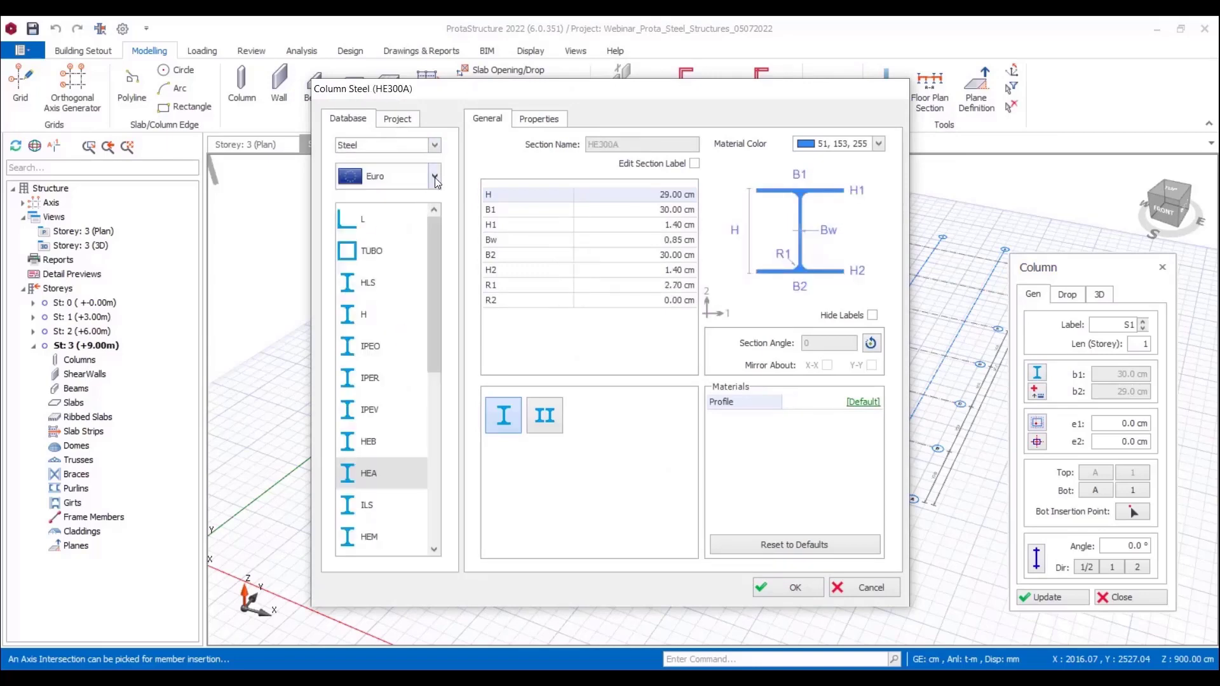
Step: Choose the Euro profile library for the column, rotate its HE300A section and accept the section settings
{"action": "left_click", "coordinate": [435, 178]}
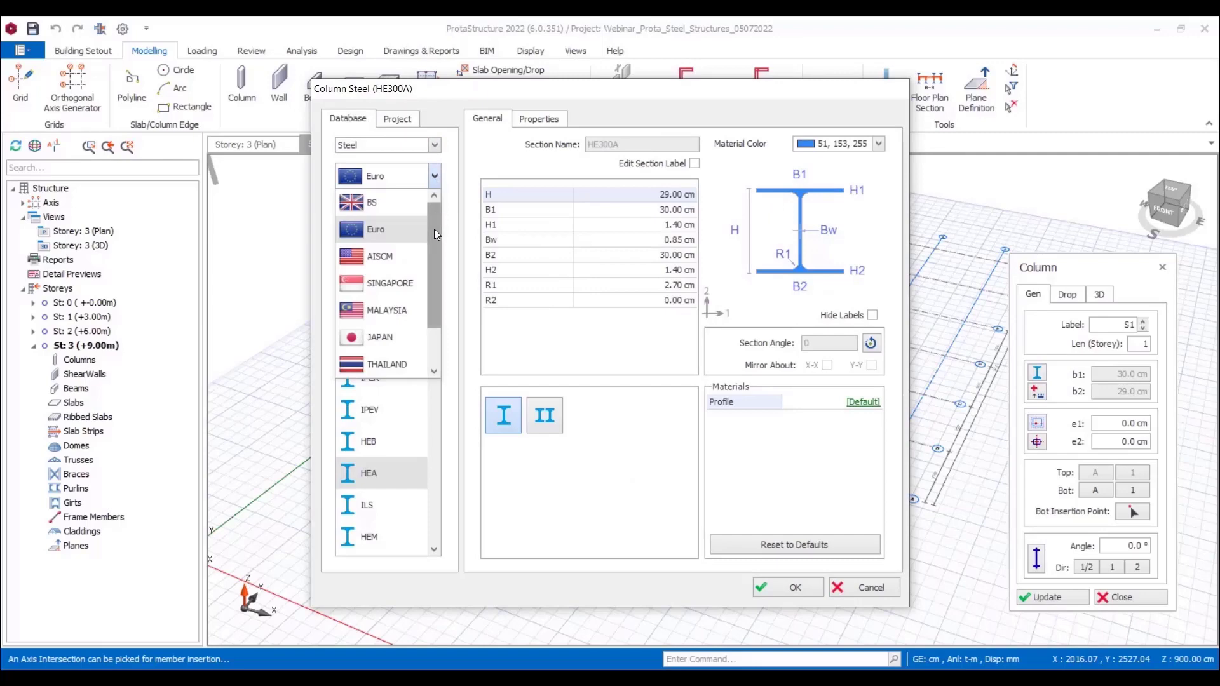
{"action": "scroll", "coordinate": [433, 253], "scroll_direction": "down", "scroll_amount": 2}
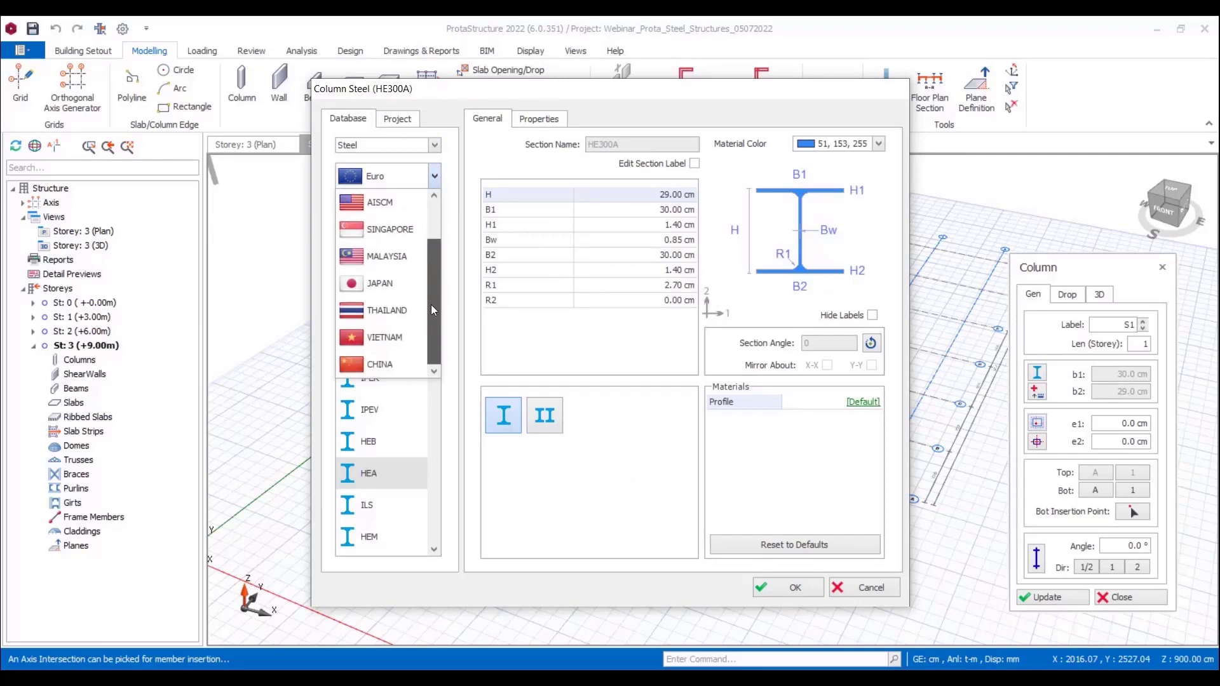
{"action": "scroll", "coordinate": [429, 273], "scroll_direction": "up", "scroll_amount": 2}
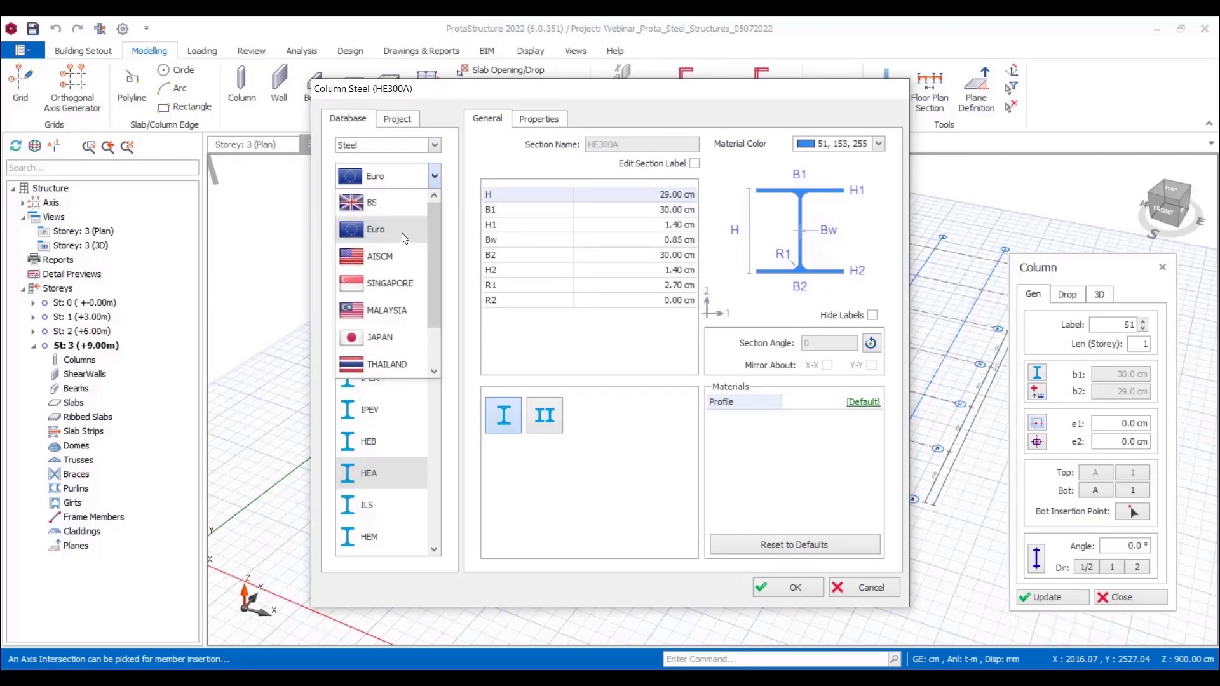
{"action": "left_click", "coordinate": [402, 232]}
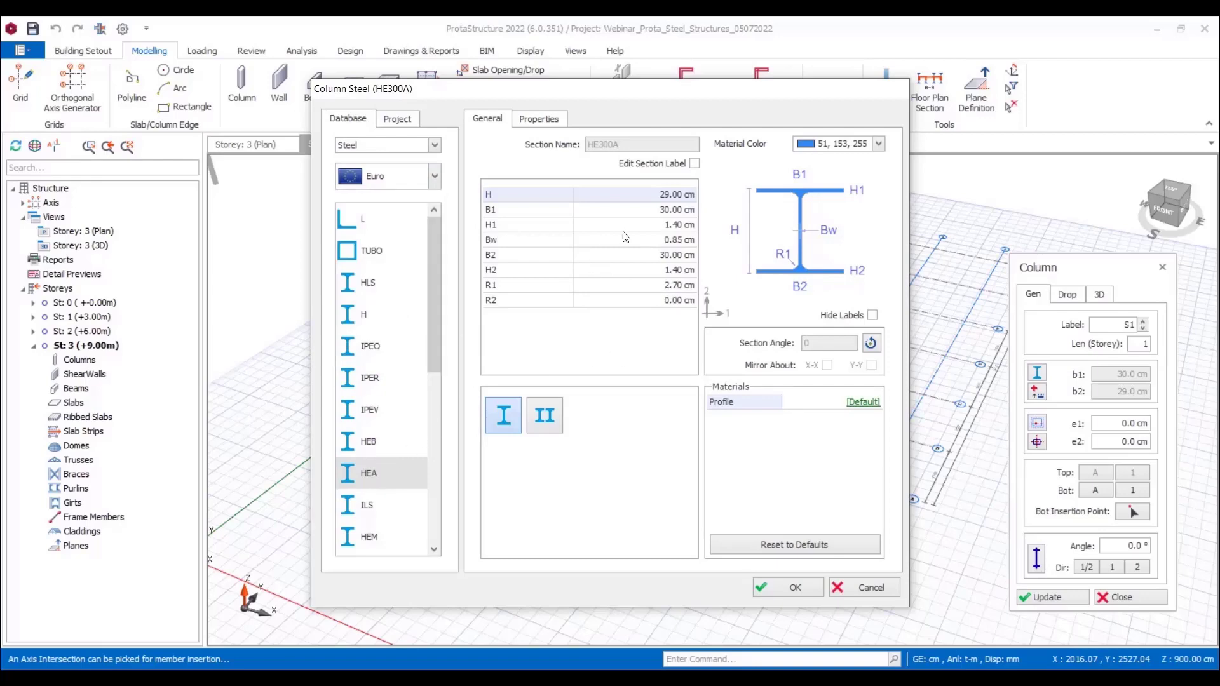
{"action": "left_click", "coordinate": [870, 343]}
{"action": "left_click", "coordinate": [772, 585]}
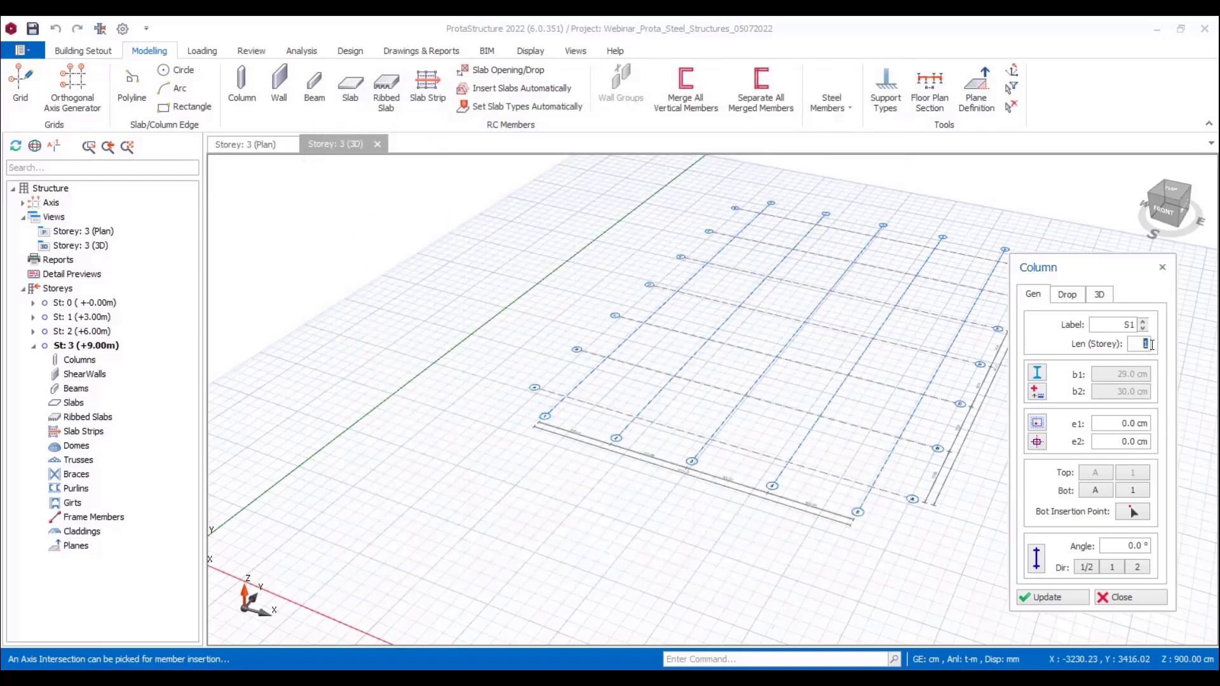
Step: Insert HE300A columns three storeys long at every intersection of axis 4 with axes A to G
{"action": "left_click", "coordinate": [795, 473]}
{"action": "middle_click_drag", "start_coordinate": [842, 474], "coordinate": [756, 547]}
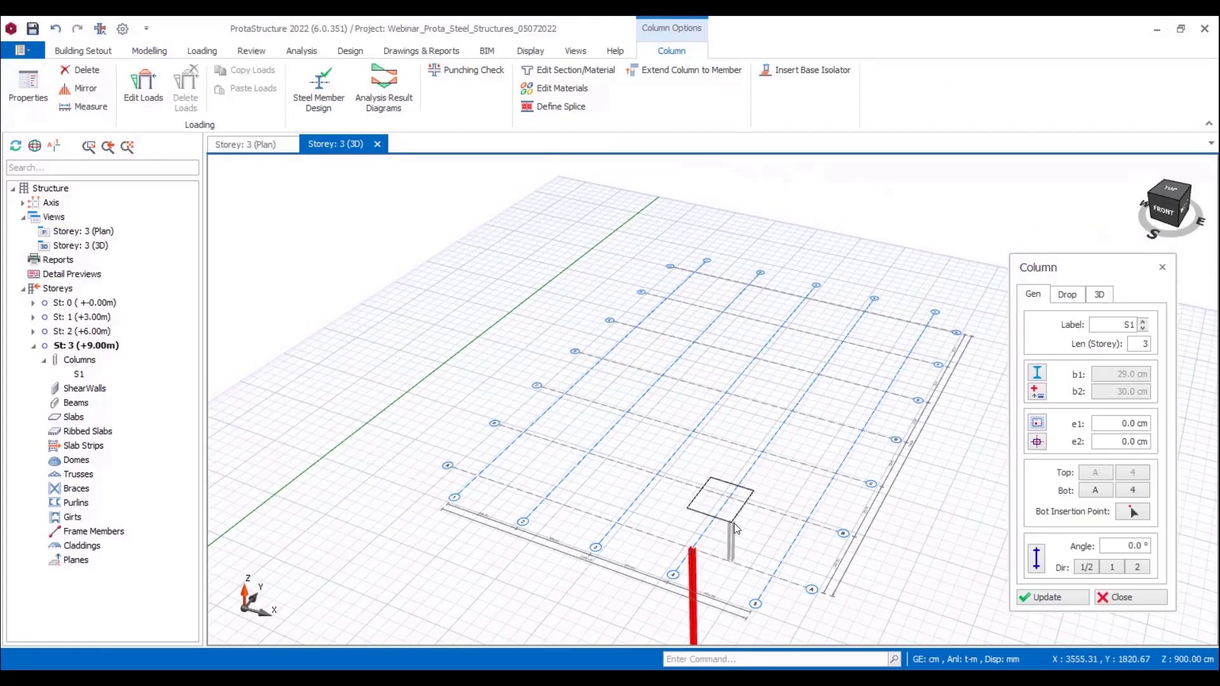
{"action": "left_click", "coordinate": [734, 524]}
{"action": "middle_click_drag", "start_coordinate": [776, 520], "coordinate": [788, 483]}
{"action": "left_click_drag", "start_coordinate": [776, 446], "coordinate": [789, 312]}
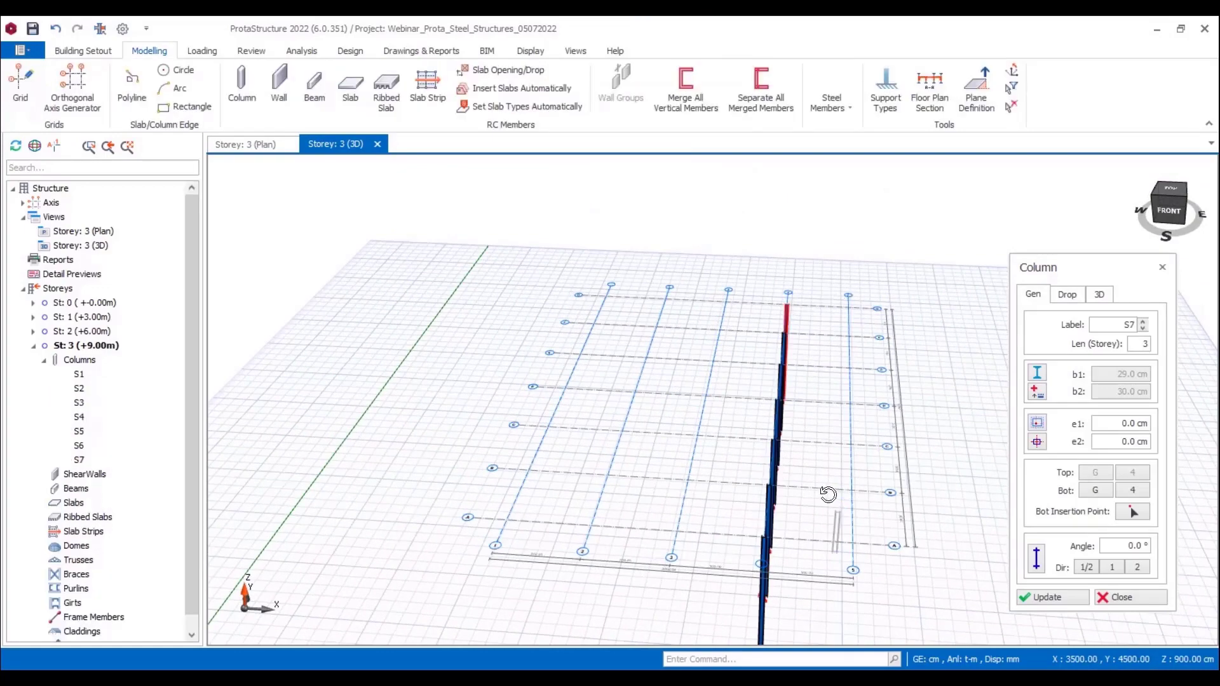
{"action": "mouse_move", "coordinate": [829, 493]}
{"action": "middle_mouse_down"}
{"action": "mouse_move", "coordinate": [809, 482]}
{"action": "mouse_move", "coordinate": [841, 505]}
{"action": "middle_mouse_up"}
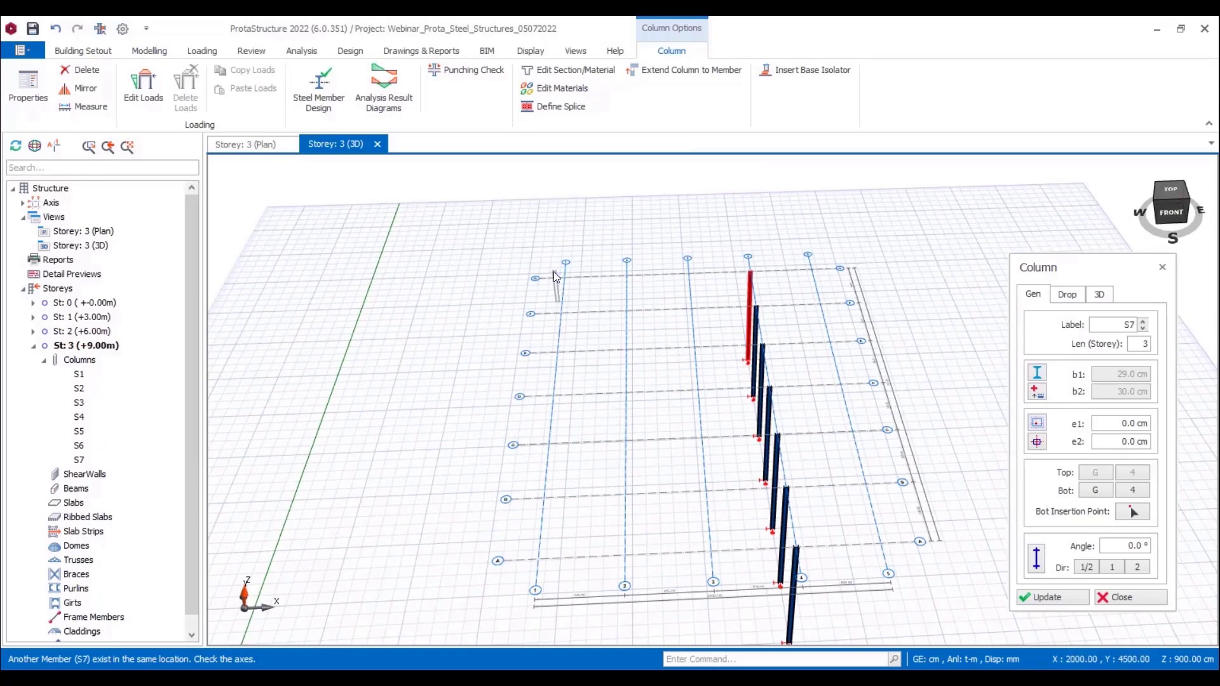
Step: Insert the same three-storey columns along axis 1 from G to A, and switch the 3D view to orthogonal projection
{"action": "left_click_drag", "start_coordinate": [551, 270], "coordinate": [567, 570]}
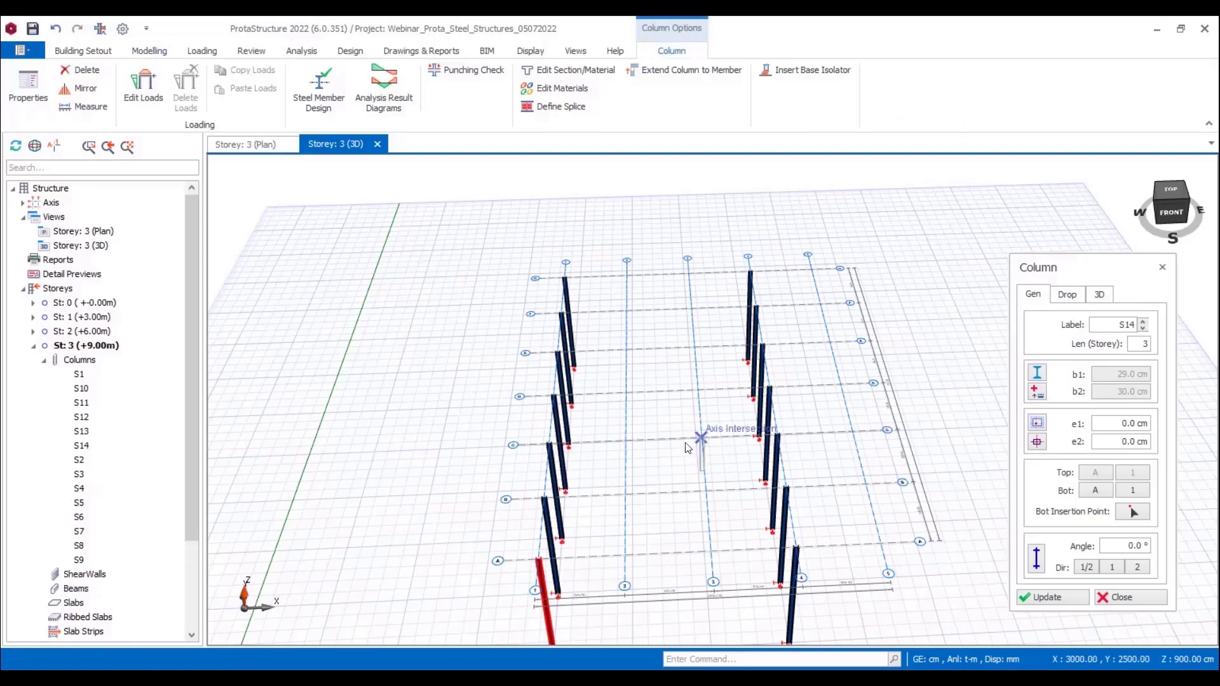
{"action": "key", "text": "Escape"}
{"action": "key", "text": "p"}
{"action": "middle_click_drag", "start_coordinate": [936, 453], "coordinate": [892, 399]}
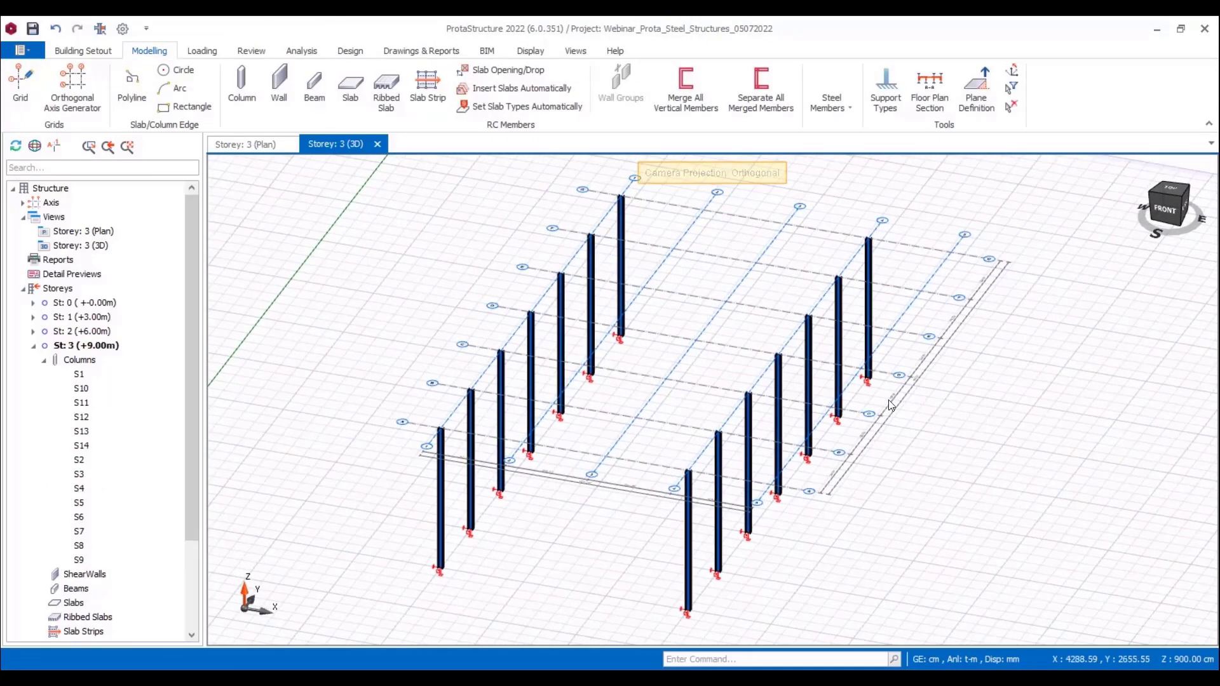
Step: Start a steel beam in the Storey 3 plan and assign it the Euro HE300A section
{"action": "left_click", "coordinate": [247, 145]}
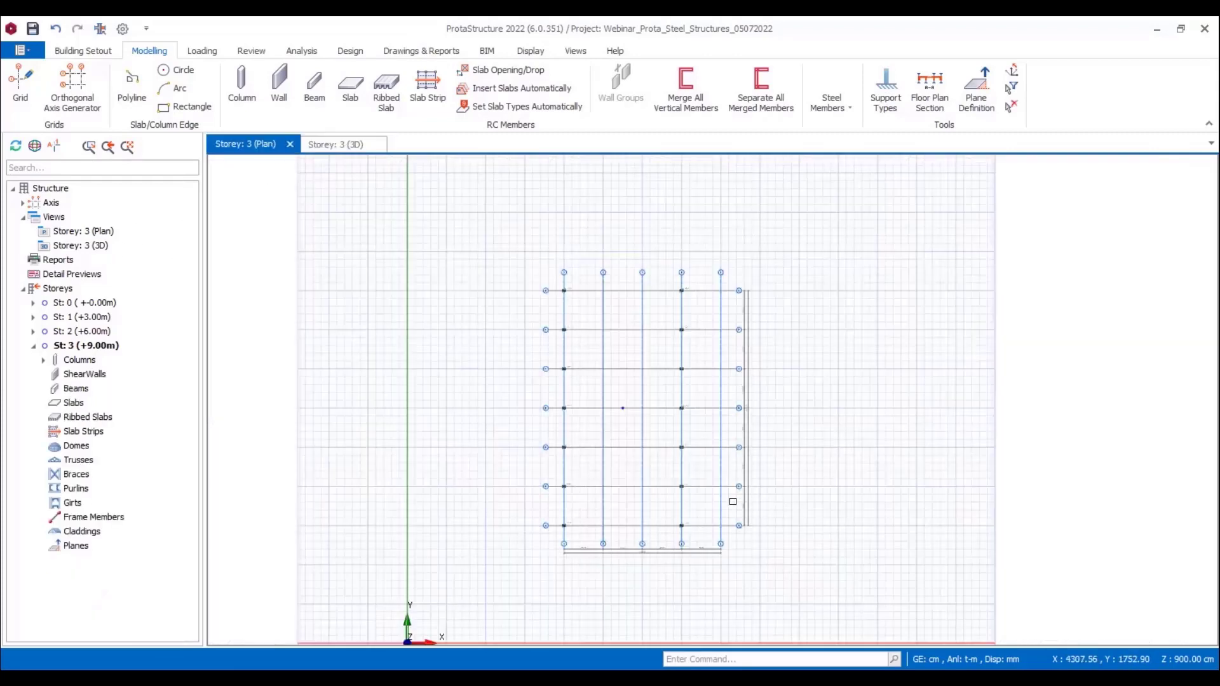
{"action": "left_click", "coordinate": [831, 102]}
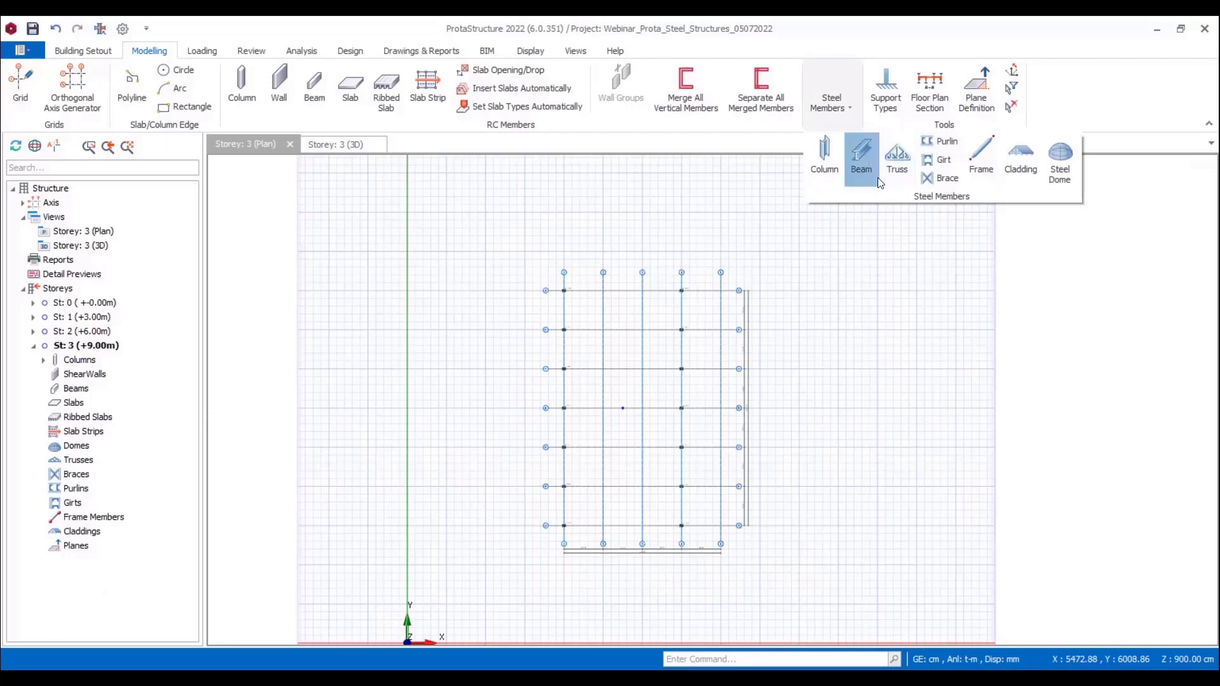
{"action": "left_click", "coordinate": [861, 159]}
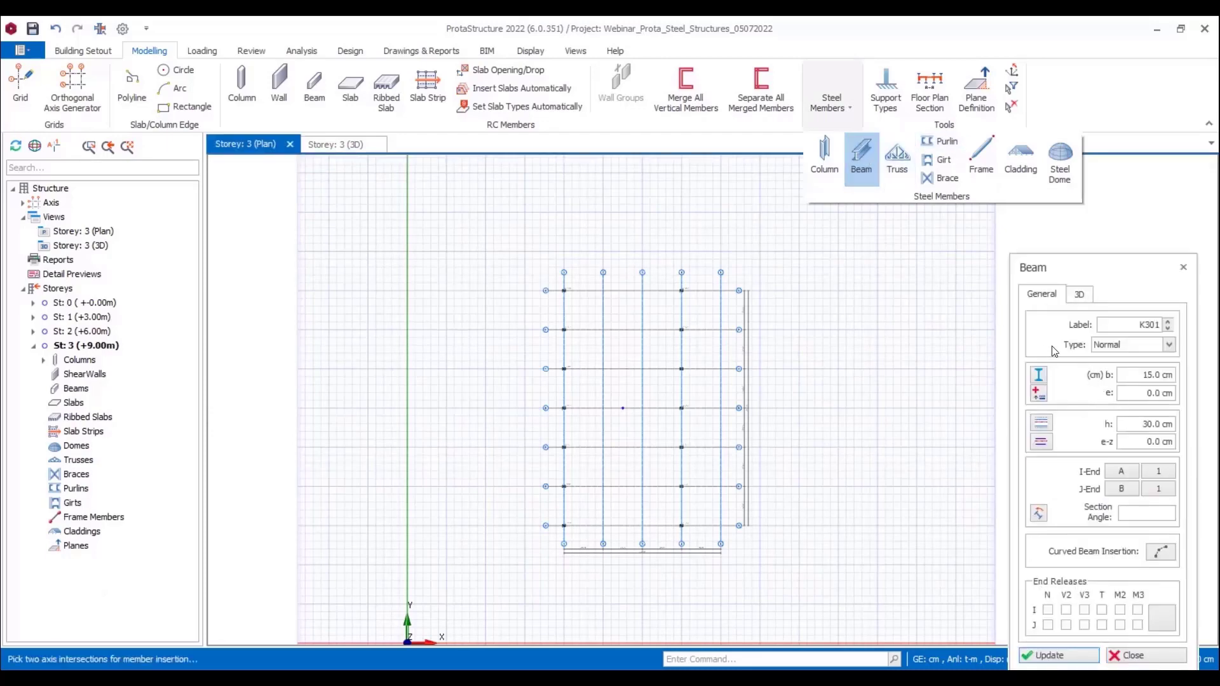
{"action": "left_click", "coordinate": [1040, 374]}
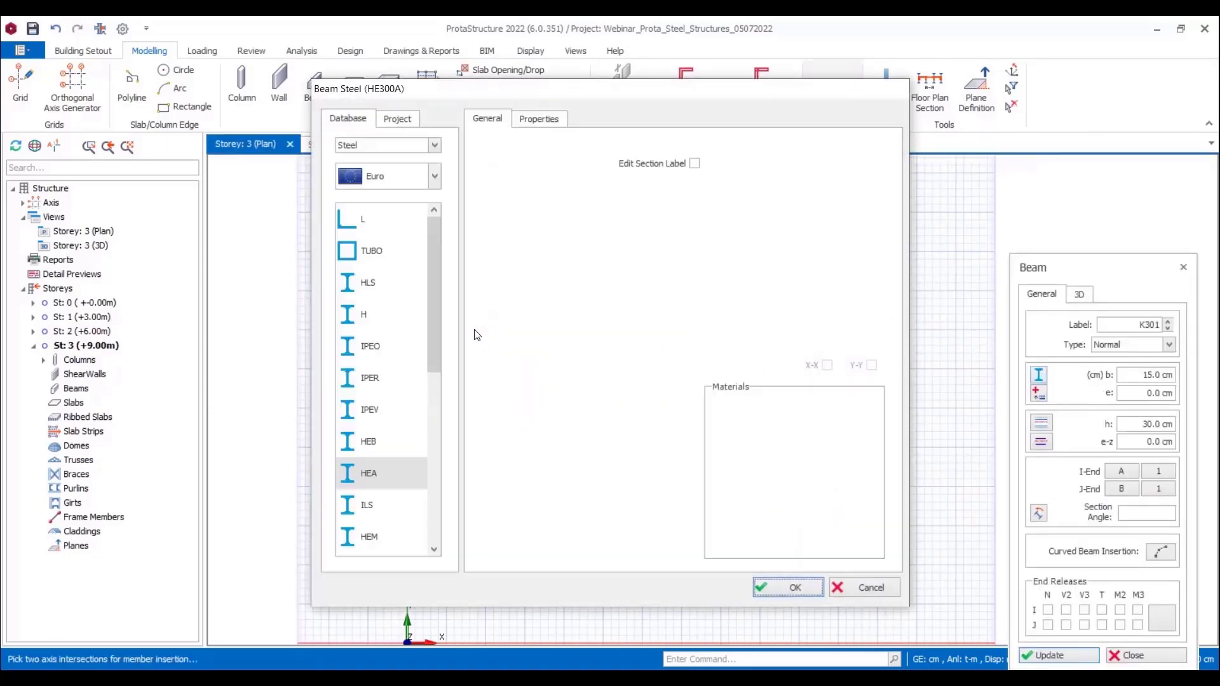
{"action": "left_click_drag", "start_coordinate": [435, 338], "coordinate": [437, 291]}
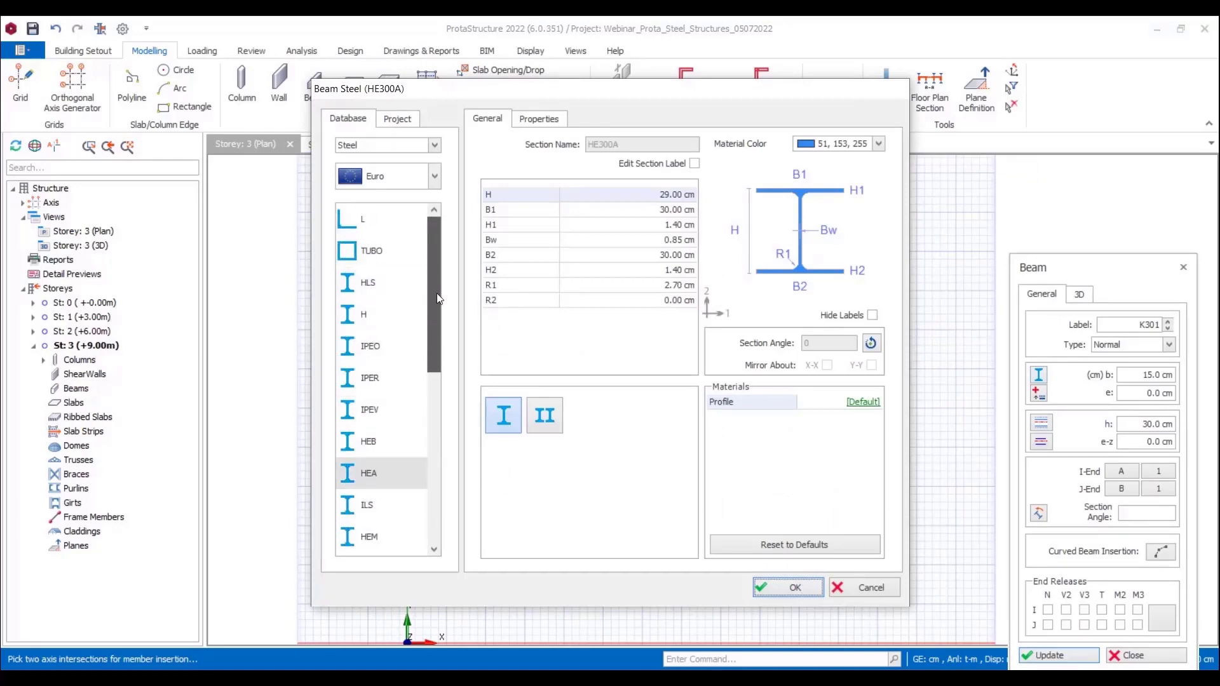
{"action": "left_click", "coordinate": [779, 588]}
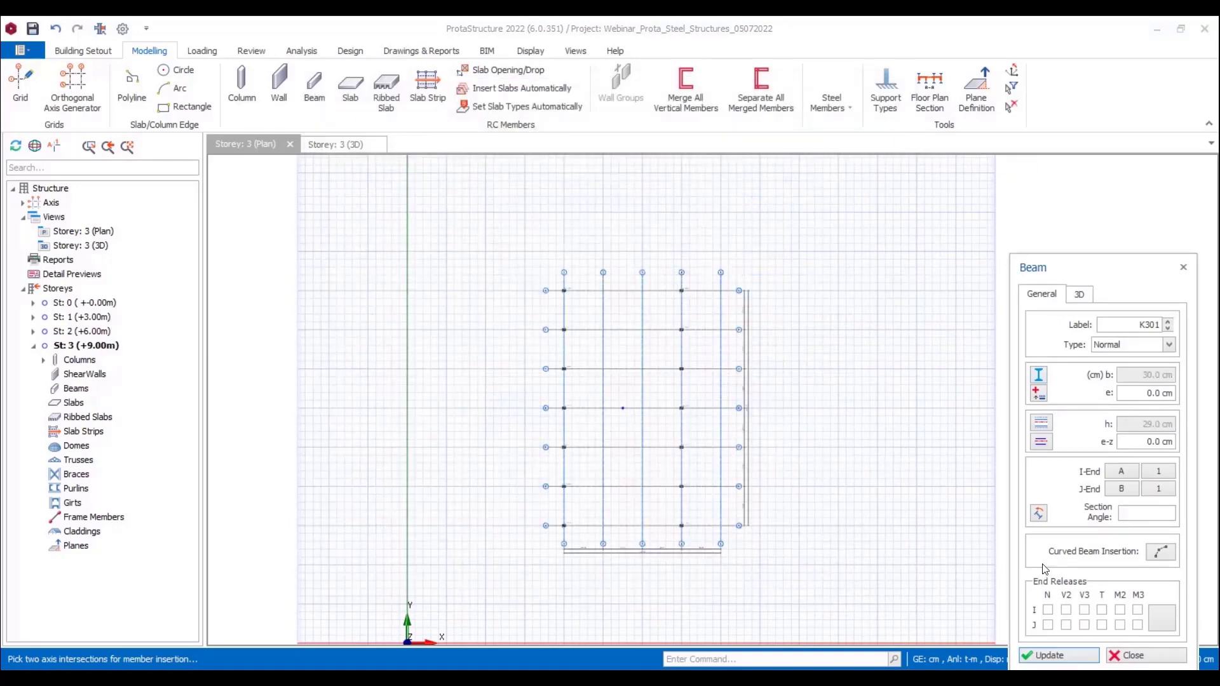
Step: Cycle through the beam's end-release options and review its 3D settings
{"action": "left_click", "coordinate": [1160, 617]}
{"action": "left_click", "coordinate": [1161, 617]}
{"action": "left_click", "coordinate": [1161, 617]}
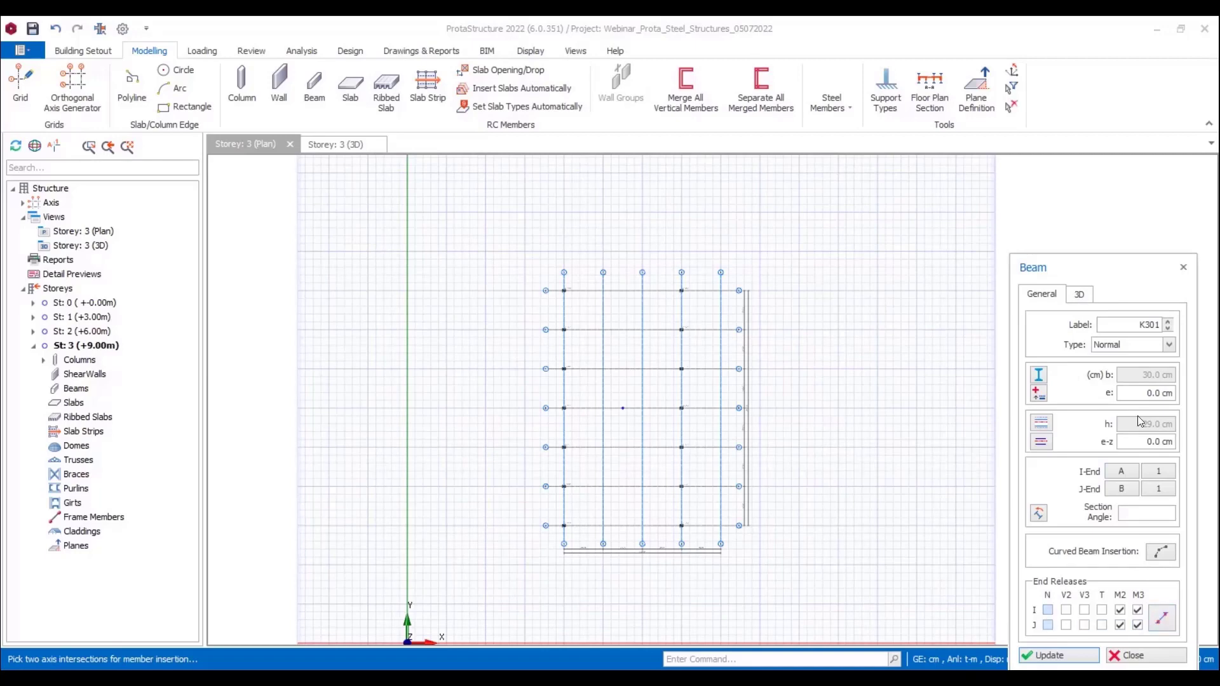
{"action": "left_click", "coordinate": [1083, 300]}
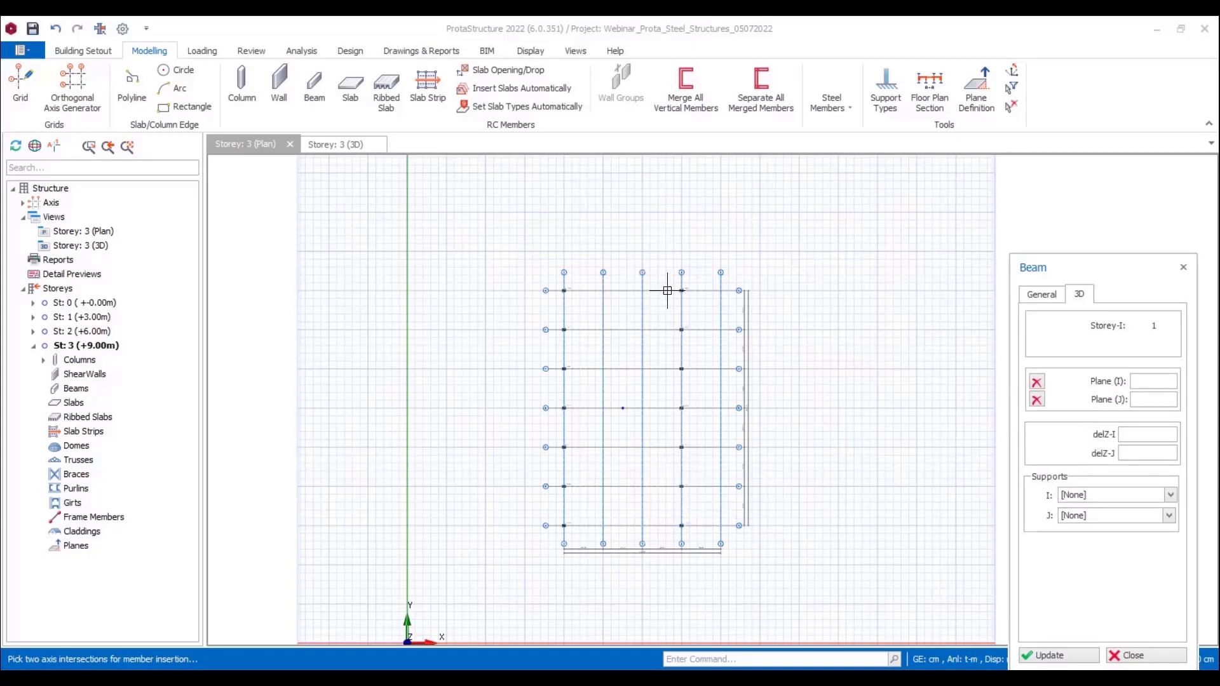
Step: Insert a steel beam along axis 4 from A to G, splitting it at the columns it crosses
{"action": "left_click", "coordinate": [682, 525]}
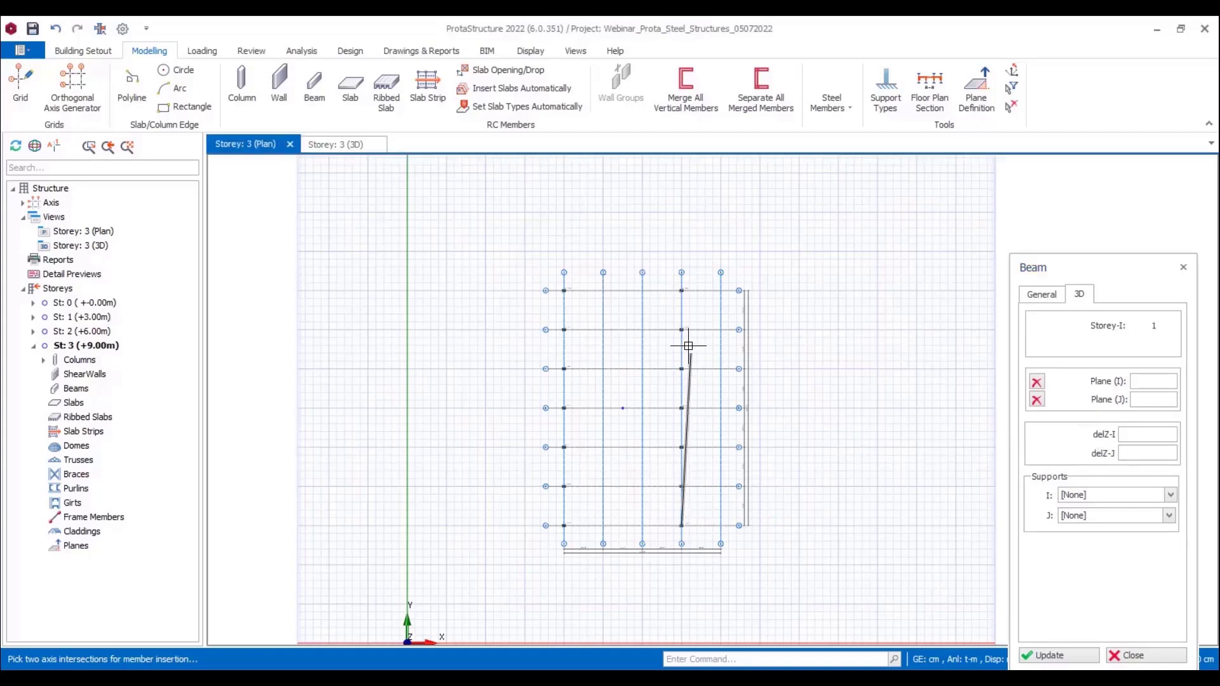
{"action": "left_click", "coordinate": [681, 293]}
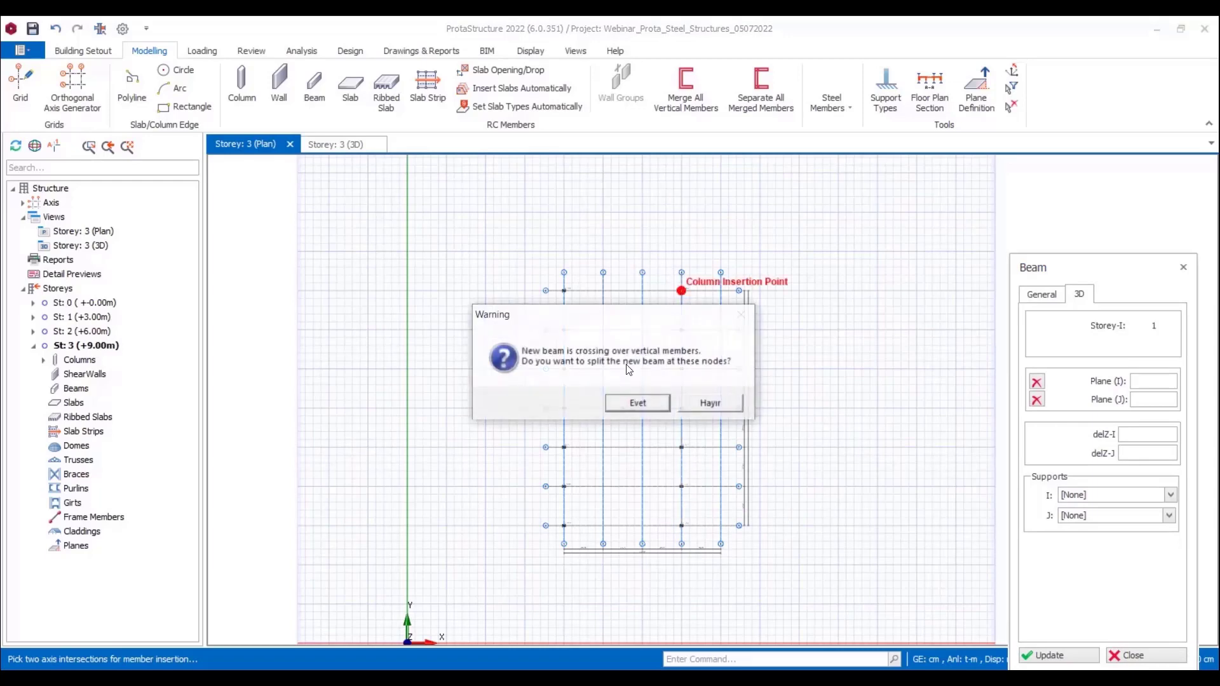
{"action": "left_click", "coordinate": [632, 404]}
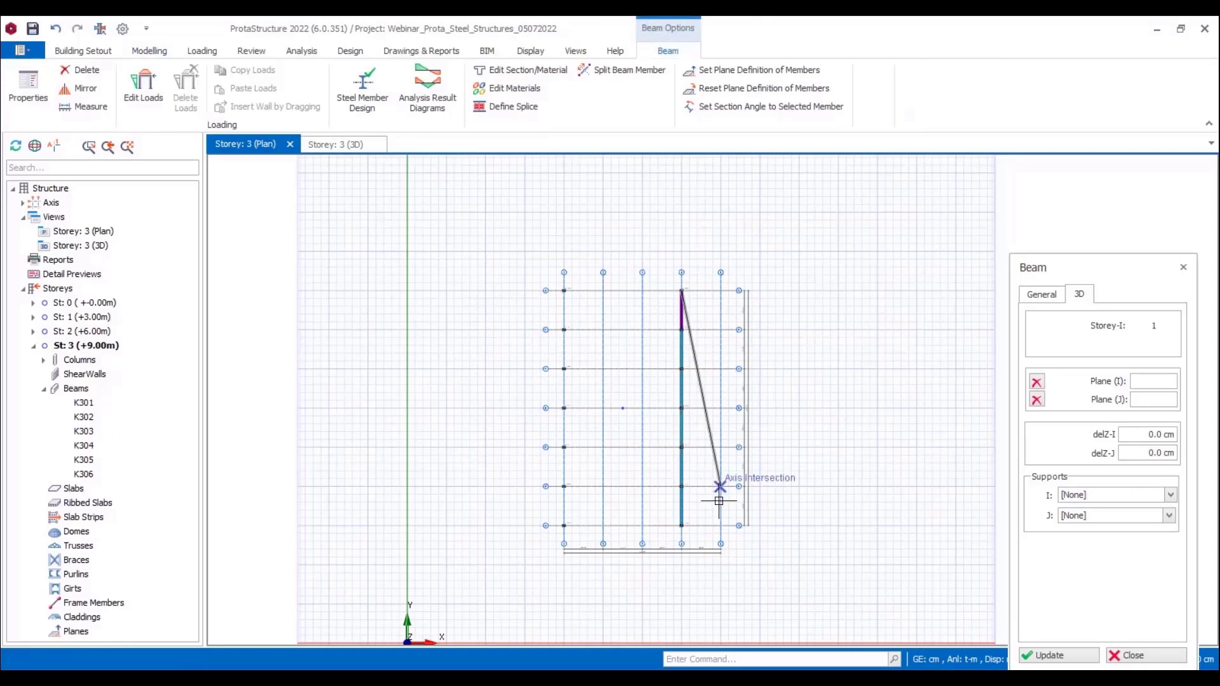
{"action": "key", "text": "Escape"}
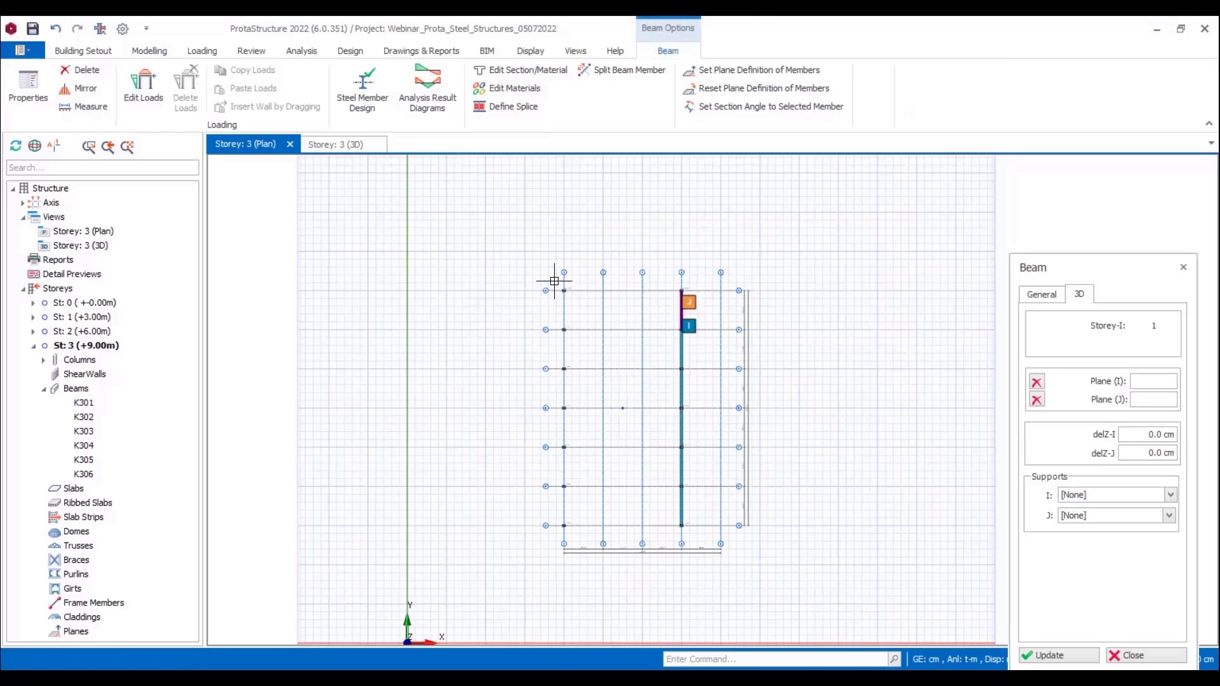
Step: Insert a steel beam along axis 1 from G to A, split at the columns, and inspect the frames in 3D
{"action": "left_click_drag", "start_coordinate": [554, 281], "coordinate": [582, 533]}
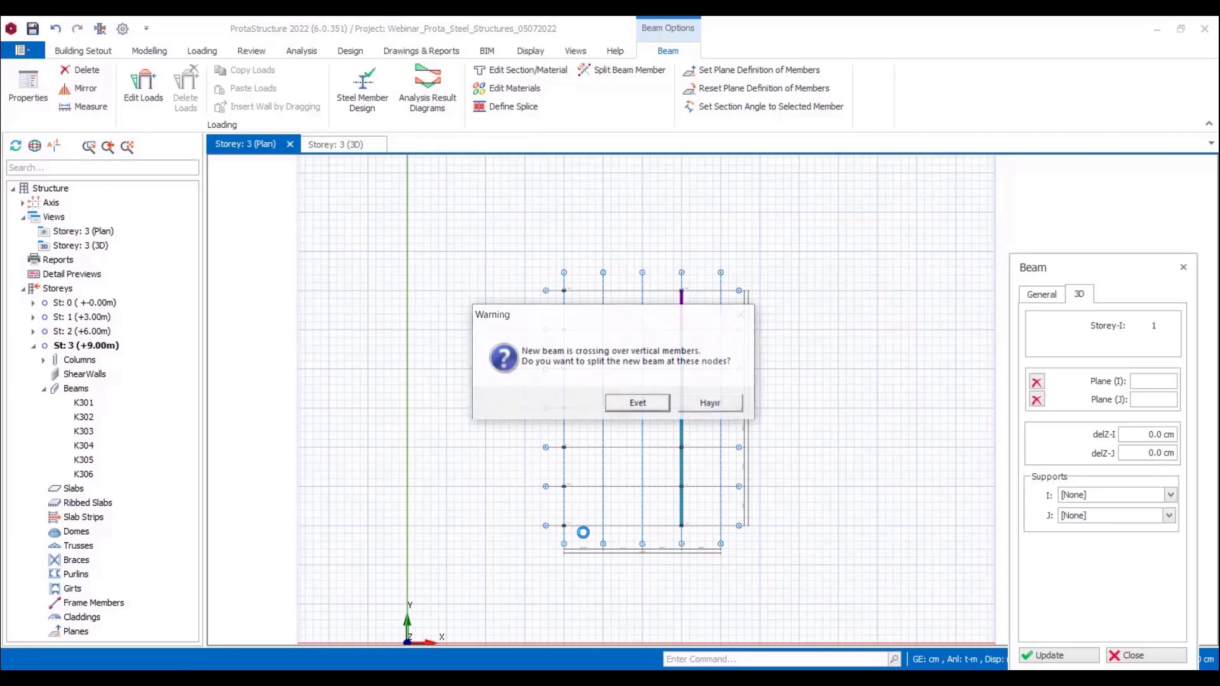
{"action": "left_click", "coordinate": [643, 406]}
{"action": "key", "text": "Escape"}
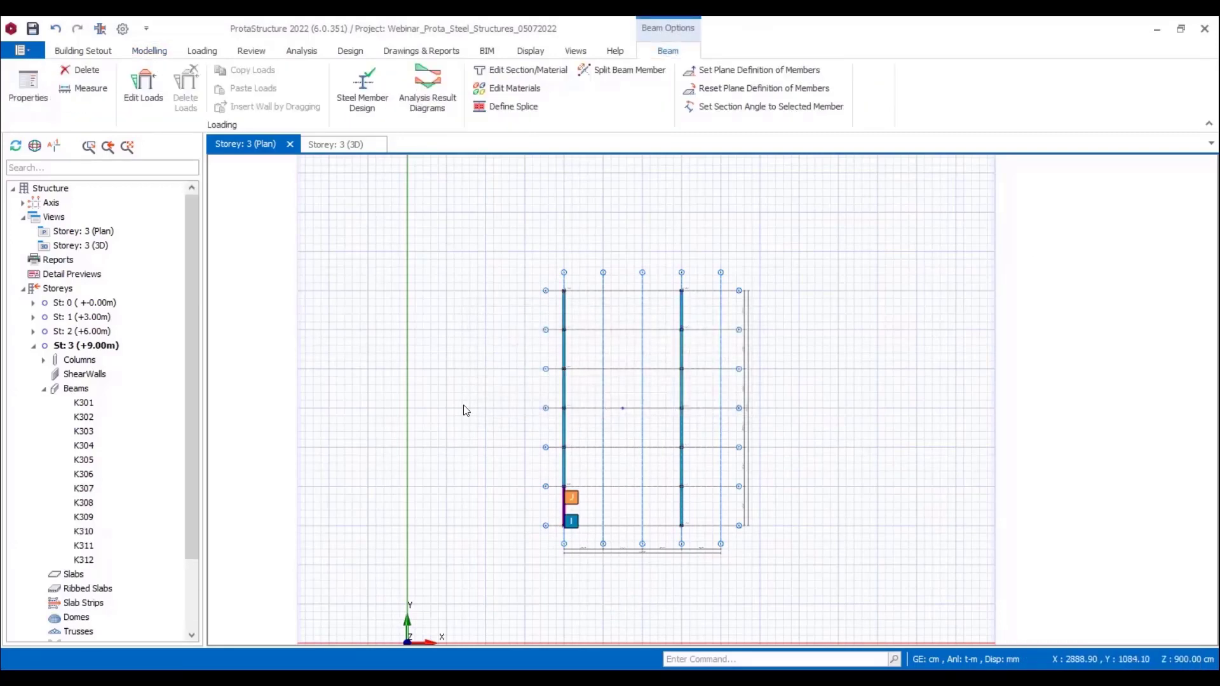
{"action": "left_click", "coordinate": [335, 145]}
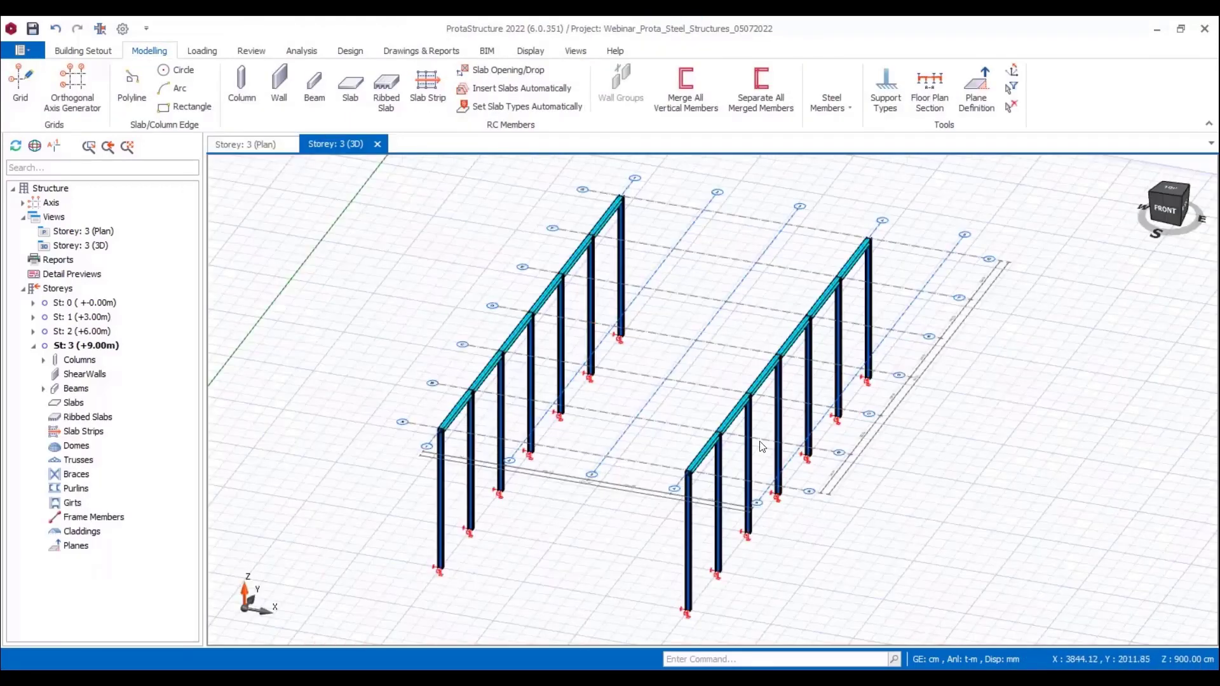
{"action": "middle_click_drag", "start_coordinate": [652, 442], "coordinate": [660, 431]}
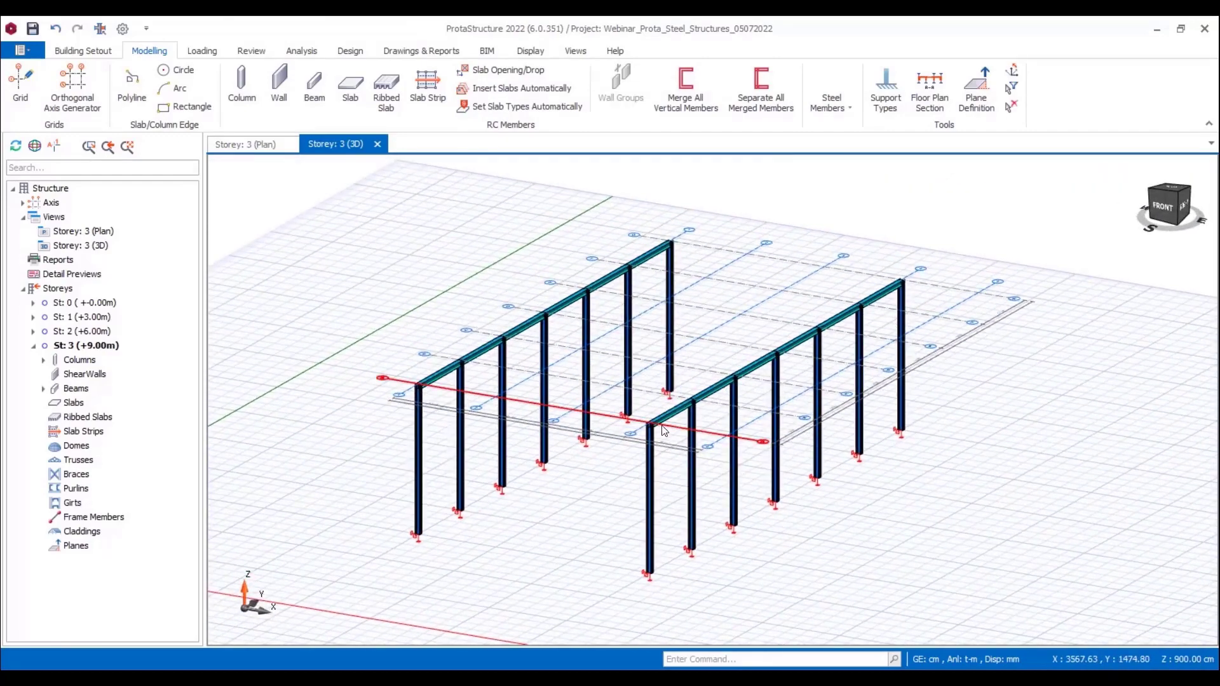
Step: Restrict the selection filter to beams only
{"action": "left_click", "coordinate": [1009, 93]}
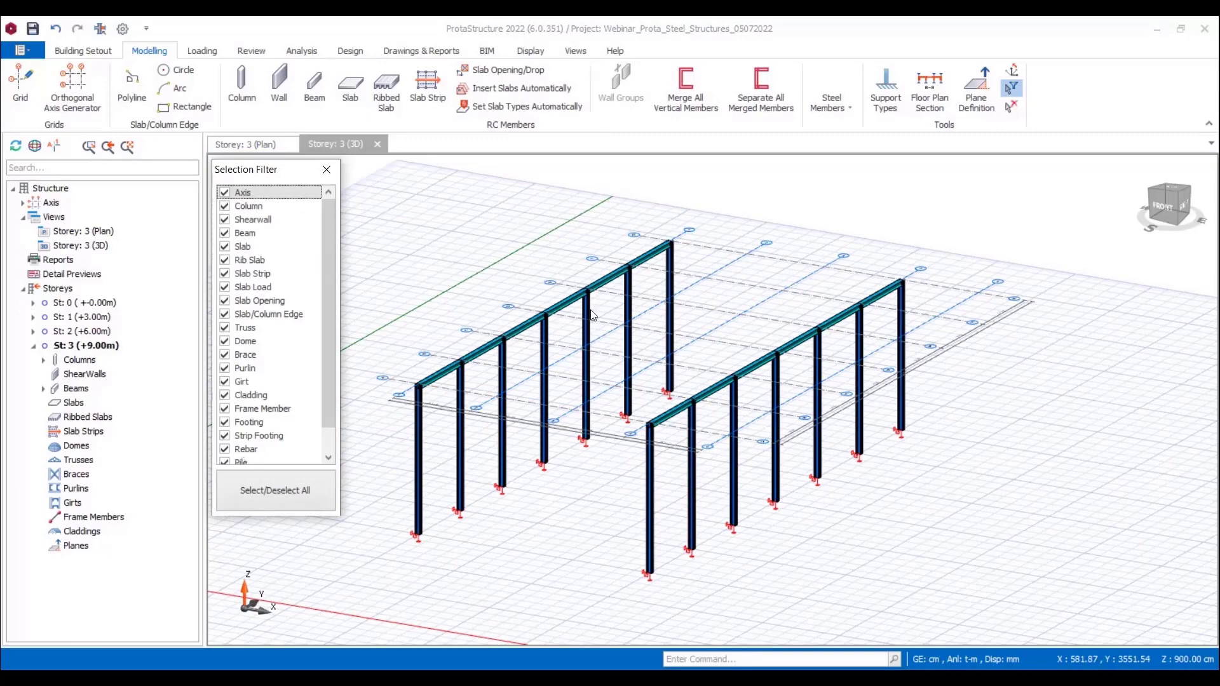
{"action": "left_click", "coordinate": [289, 486]}
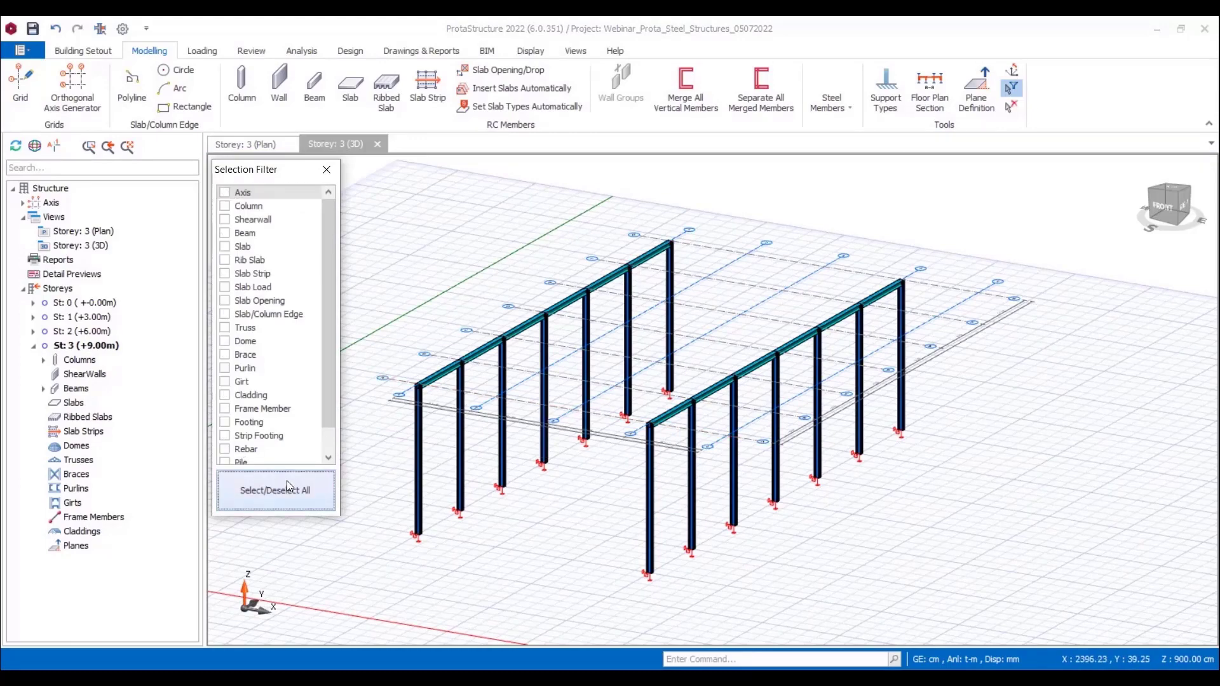
{"action": "left_click", "coordinate": [225, 233]}
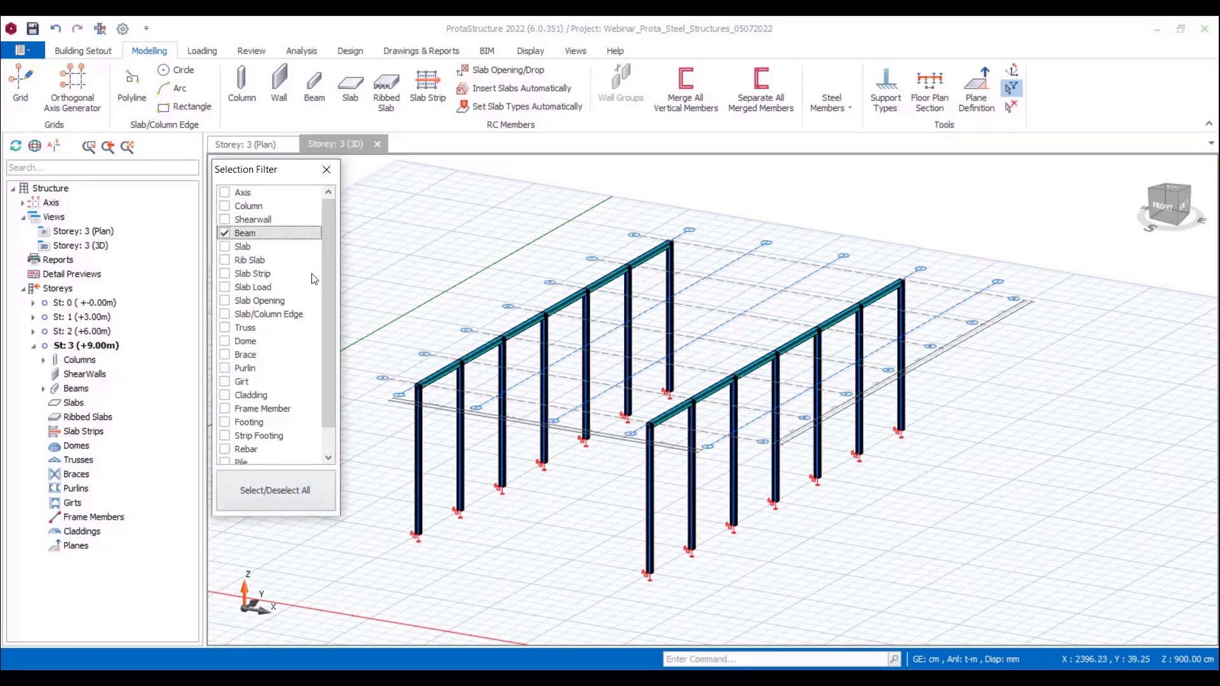
Step: Select all the beams on storey 3 and generate them to storeys 1 and 2 as selected members only
{"action": "scroll", "coordinate": [455, 215], "scroll_direction": "down", "scroll_amount": 2}
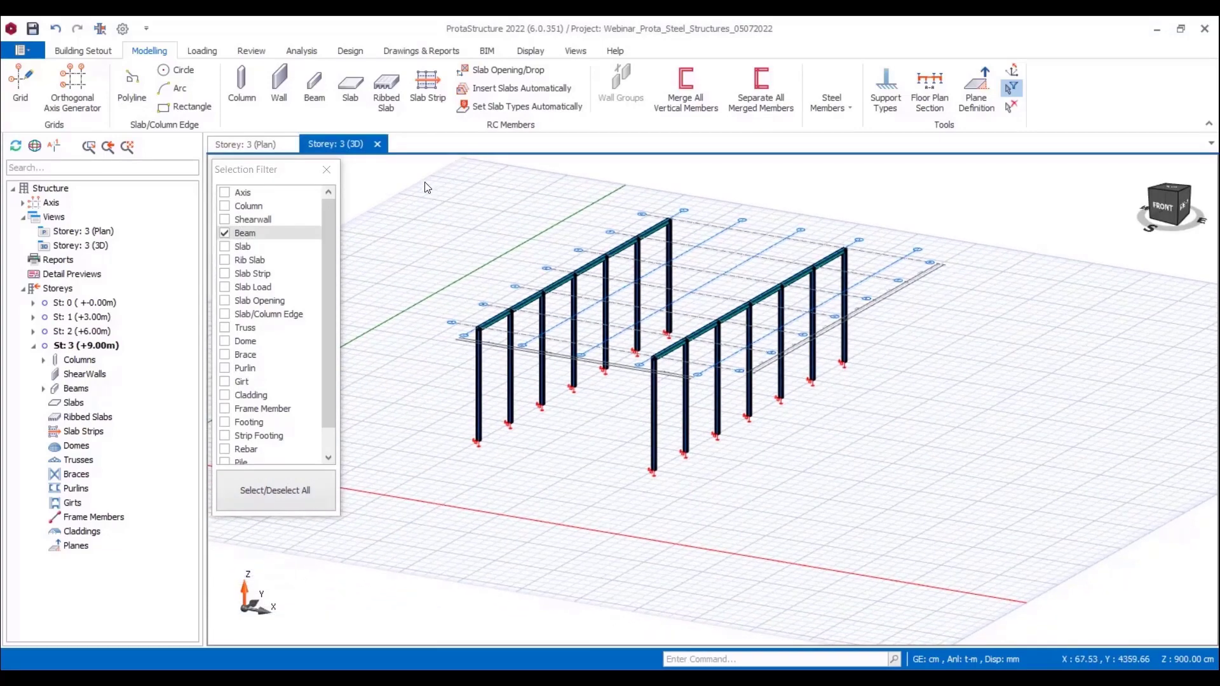
{"action": "left_click_drag", "start_coordinate": [422, 174], "coordinate": [946, 452]}
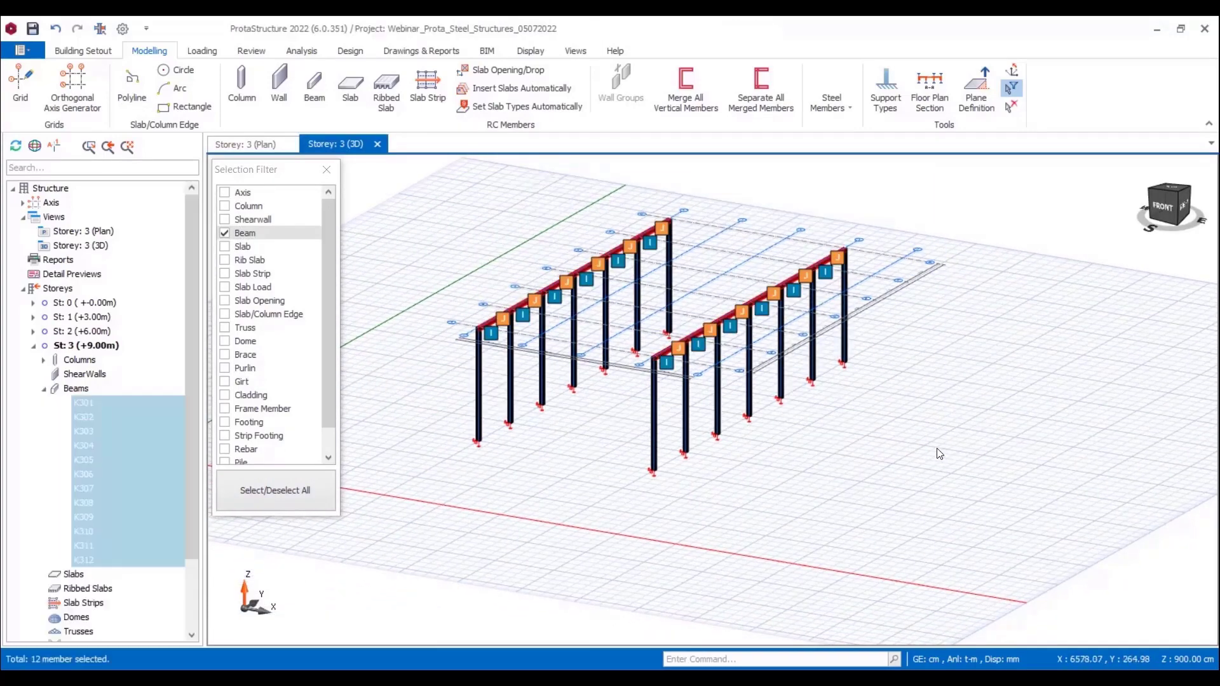
{"action": "right_click", "coordinate": [537, 436]}
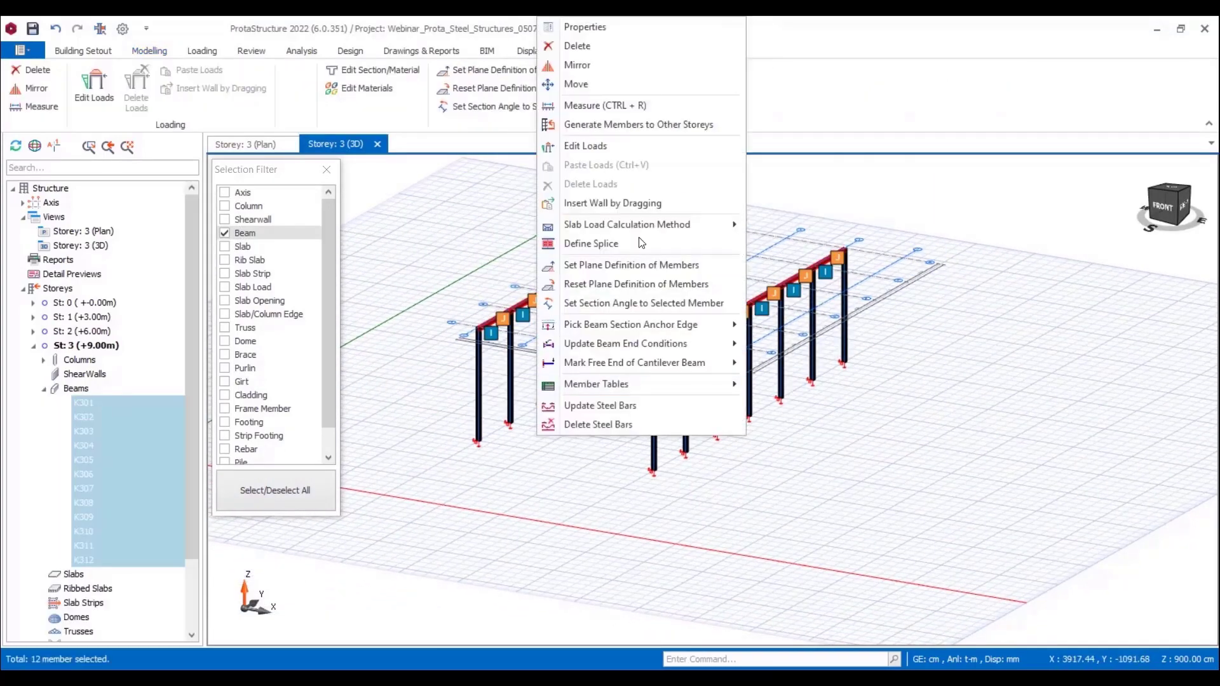
{"action": "left_click", "coordinate": [653, 131]}
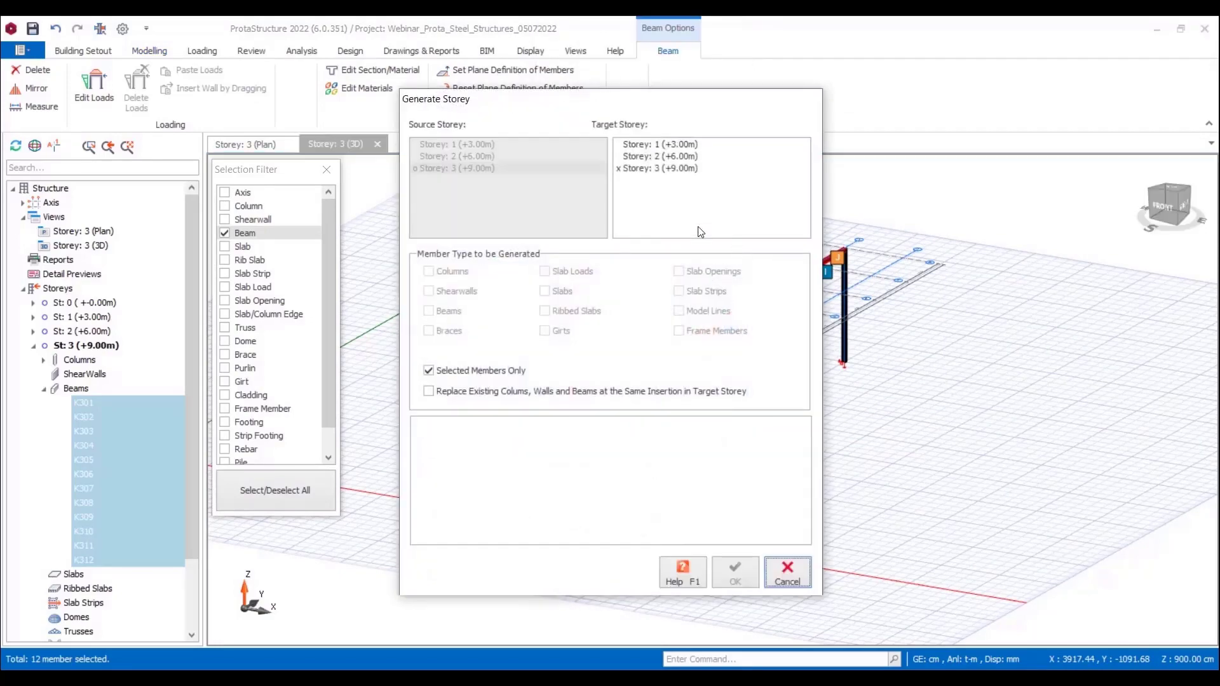
{"action": "left_click", "coordinate": [660, 159]}
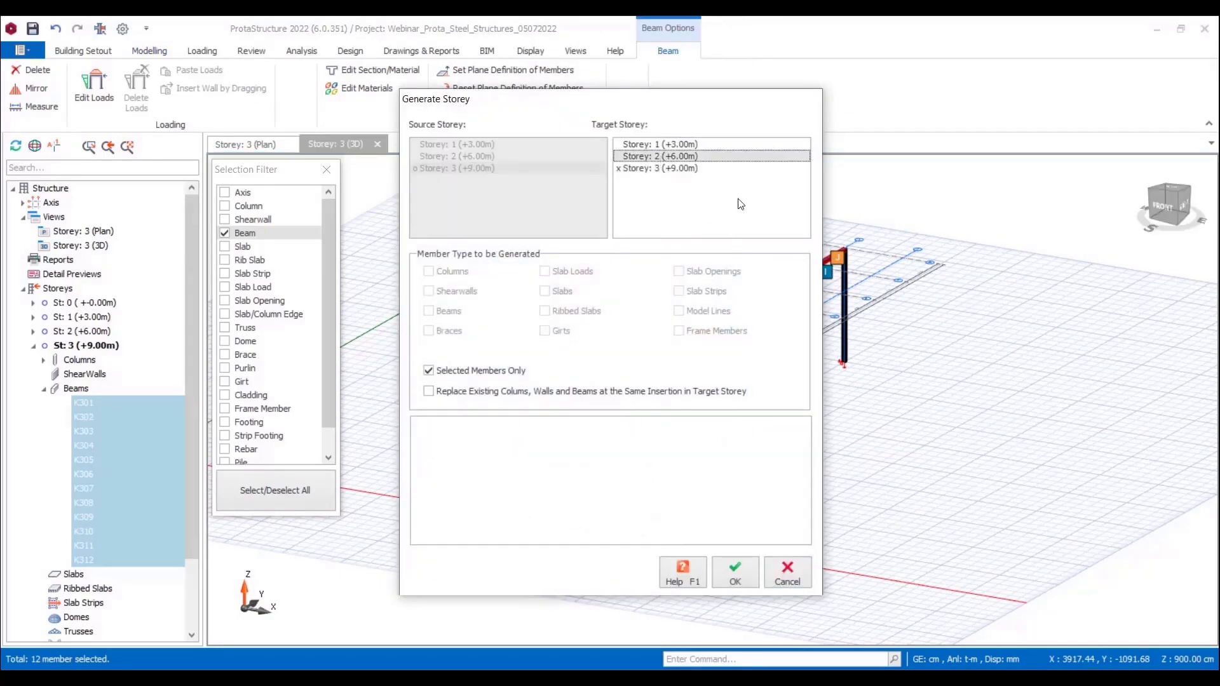
{"action": "left_click", "coordinate": [682, 145], "text": "ctrl"}
{"action": "left_click", "coordinate": [731, 570]}
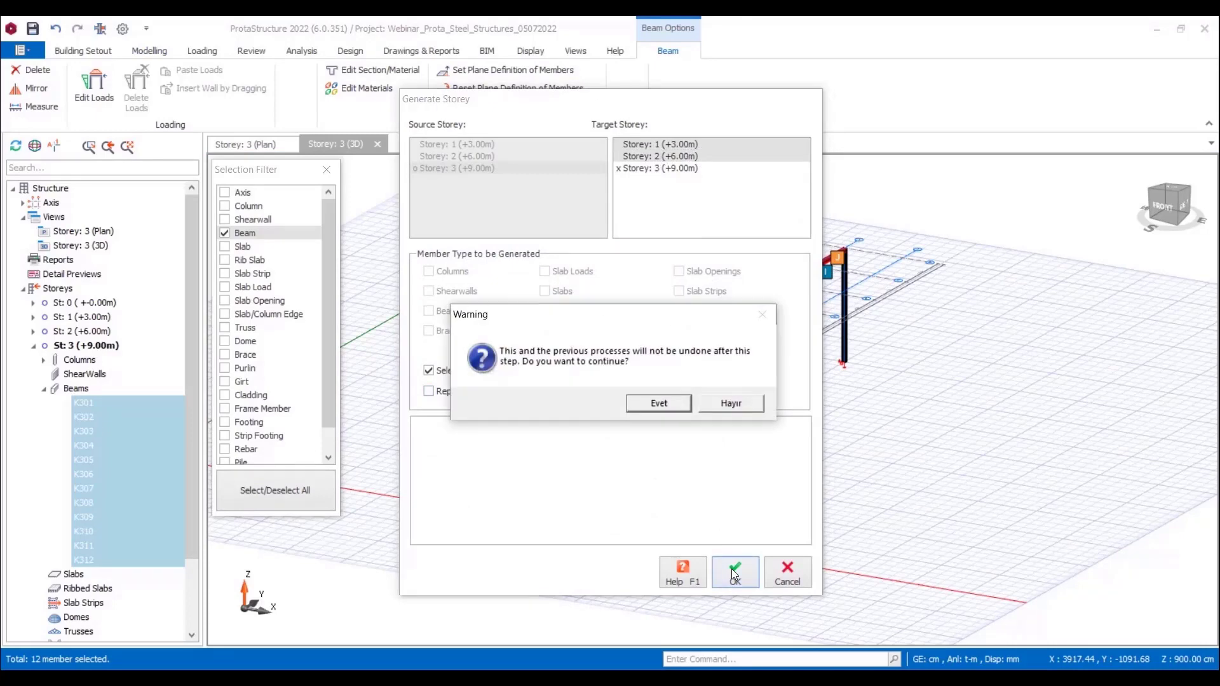
{"action": "left_click", "coordinate": [658, 403]}
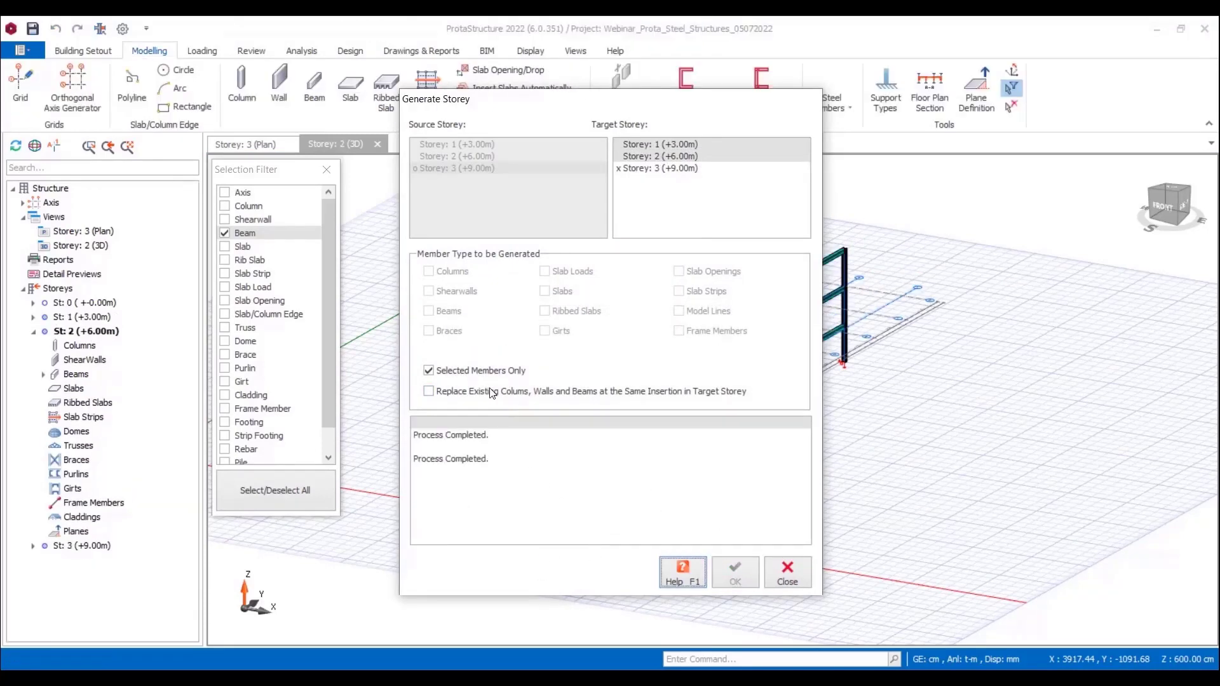
{"action": "left_click", "coordinate": [788, 578]}
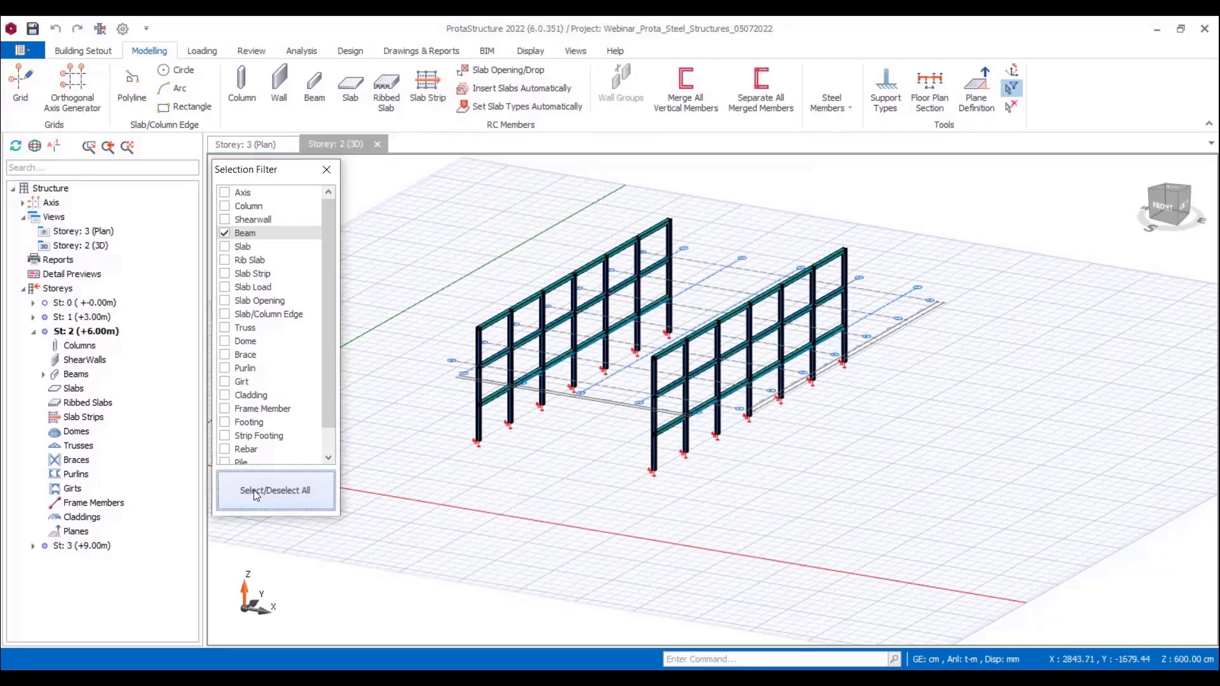
Step: Re-enable all member types in the selection filter and close it
{"action": "left_click", "coordinate": [256, 496]}
{"action": "left_click", "coordinate": [327, 170]}
{"action": "middle_click_drag", "start_coordinate": [562, 505], "coordinate": [585, 516]}
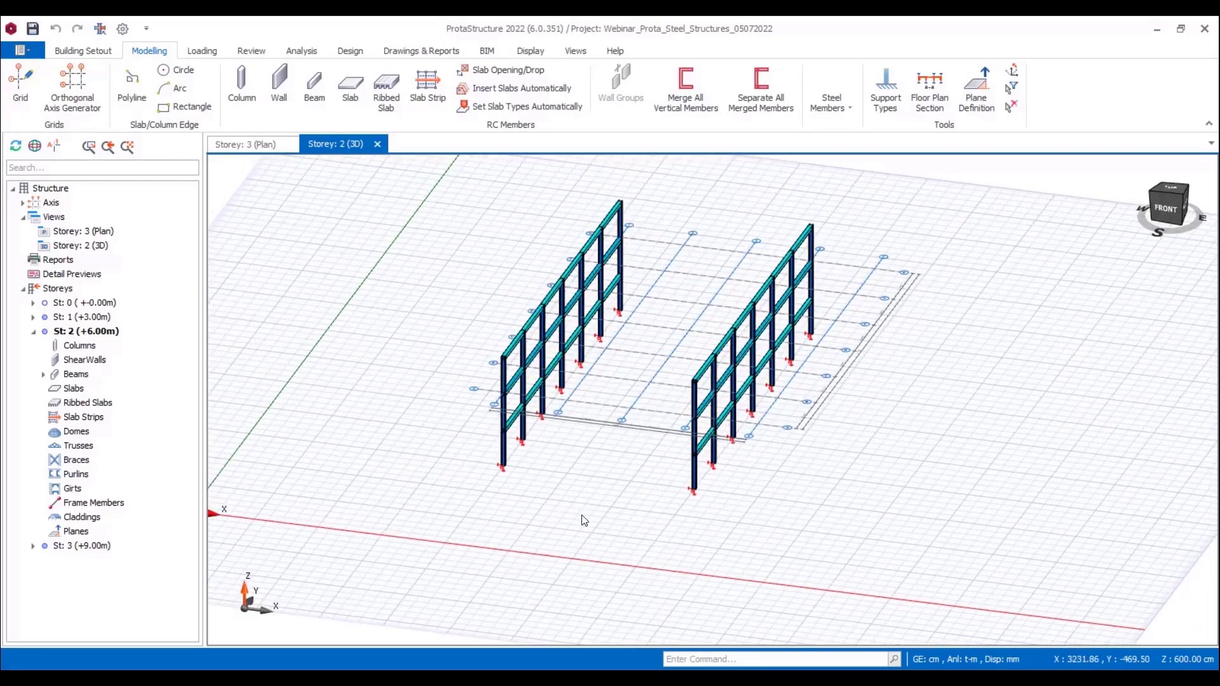
Step: Start a steel truss on storey 3 spanning between the tops of the frontmost pair of columns
{"action": "double_click", "coordinate": [92, 547]}
{"action": "left_click", "coordinate": [852, 110]}
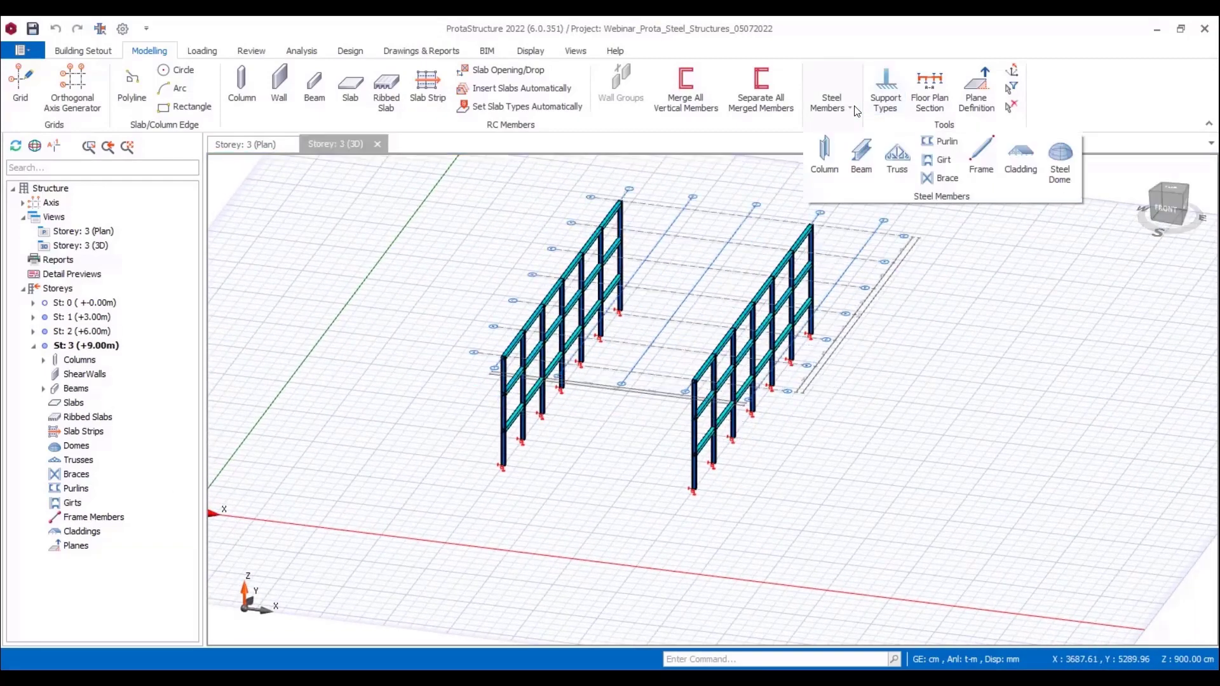
{"action": "left_click", "coordinate": [897, 156]}
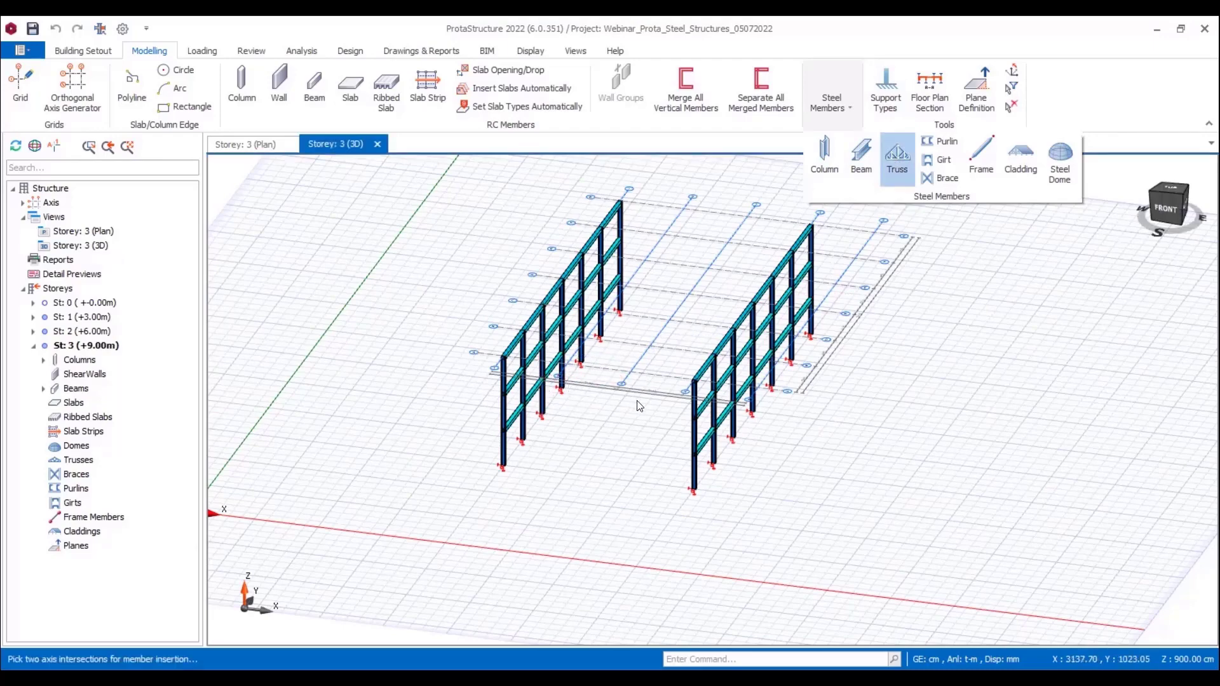
{"action": "scroll", "coordinate": [638, 401], "scroll_direction": "up", "scroll_amount": 1}
{"action": "left_click", "coordinate": [460, 347]}
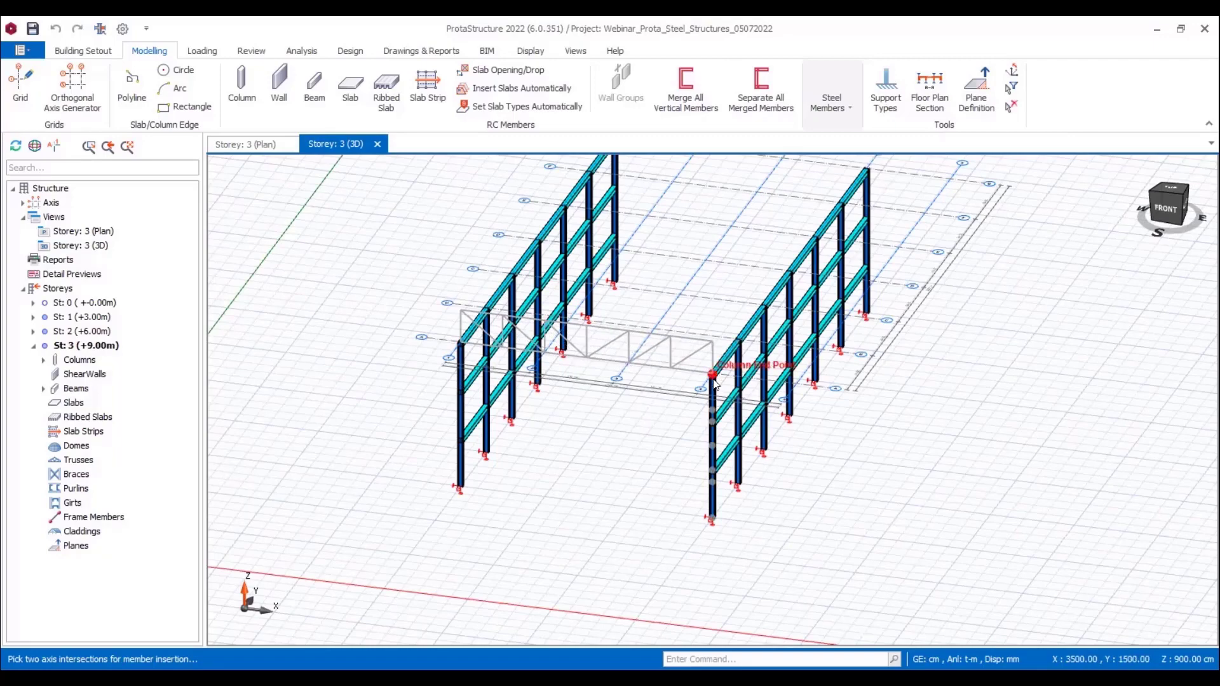
{"action": "left_click", "coordinate": [709, 400]}
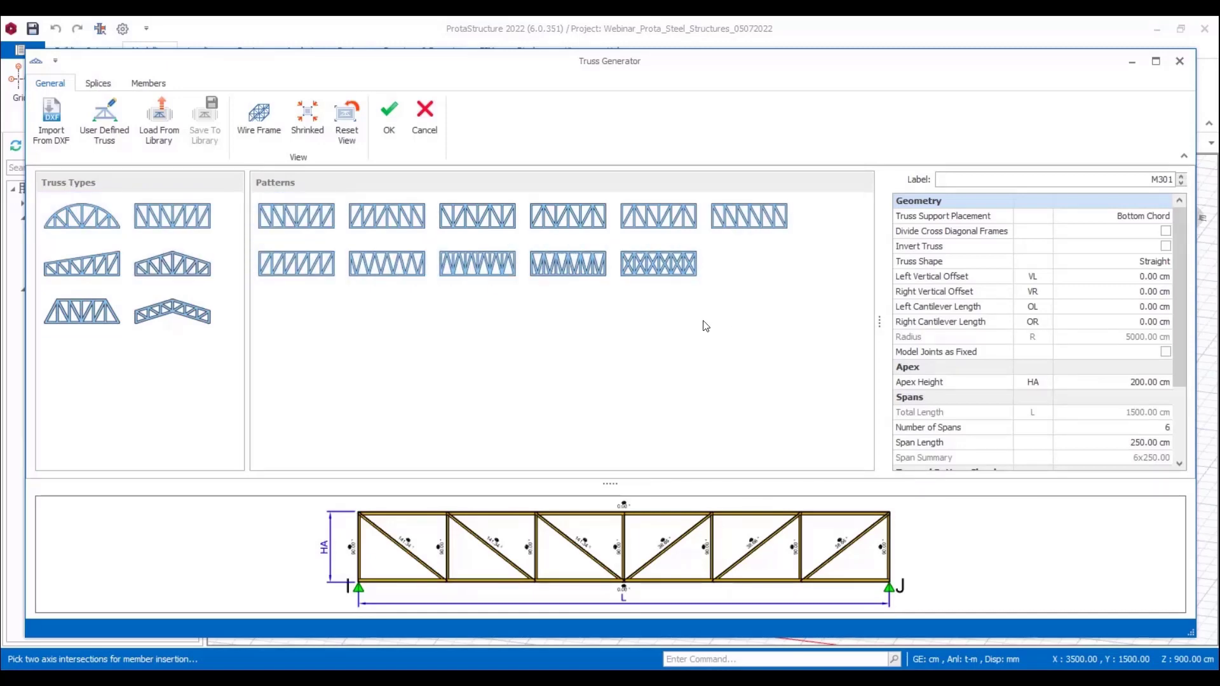
Step: Choose the double-pitched truss type with raised heels and set its support placement to Top Chord
{"action": "left_click", "coordinate": [186, 270]}
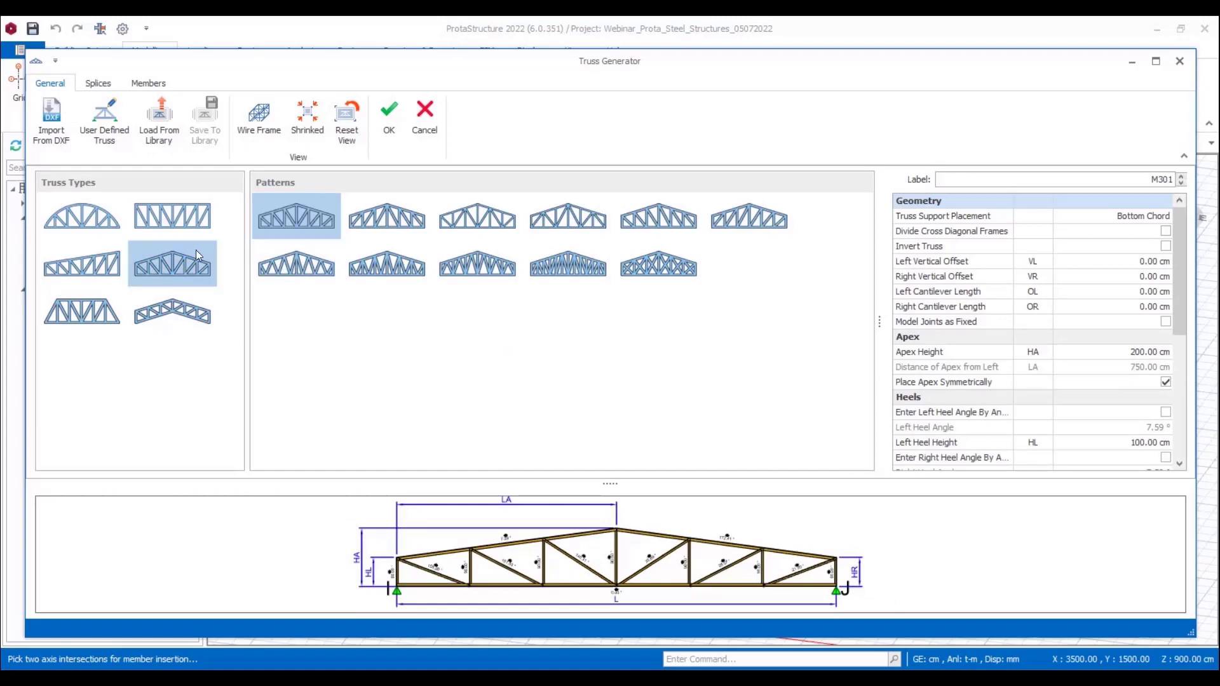
{"action": "left_click", "coordinate": [1135, 223]}
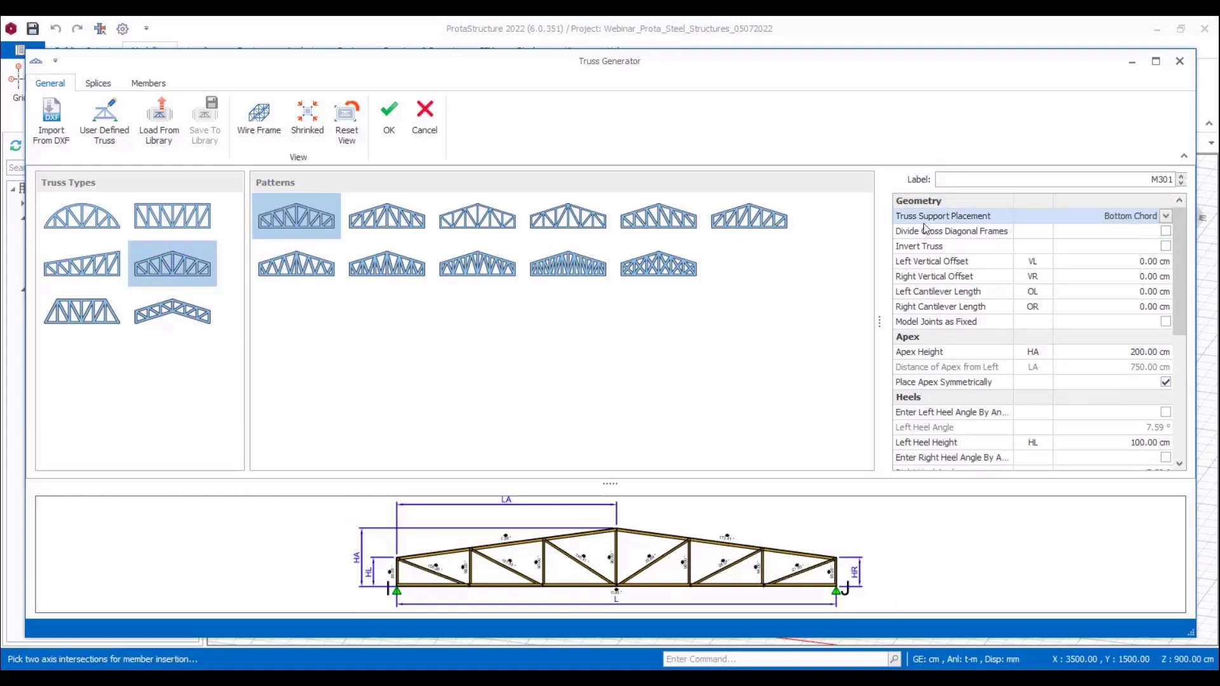
{"action": "left_click", "coordinate": [1121, 214]}
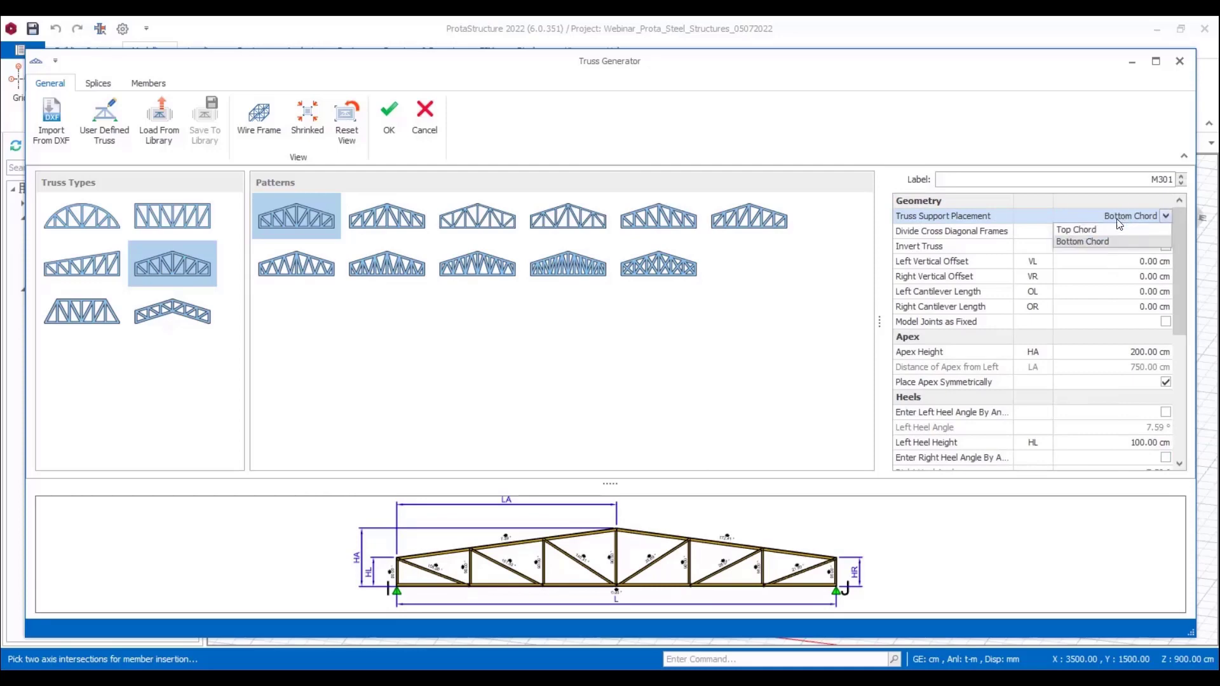
{"action": "left_click", "coordinate": [1084, 230]}
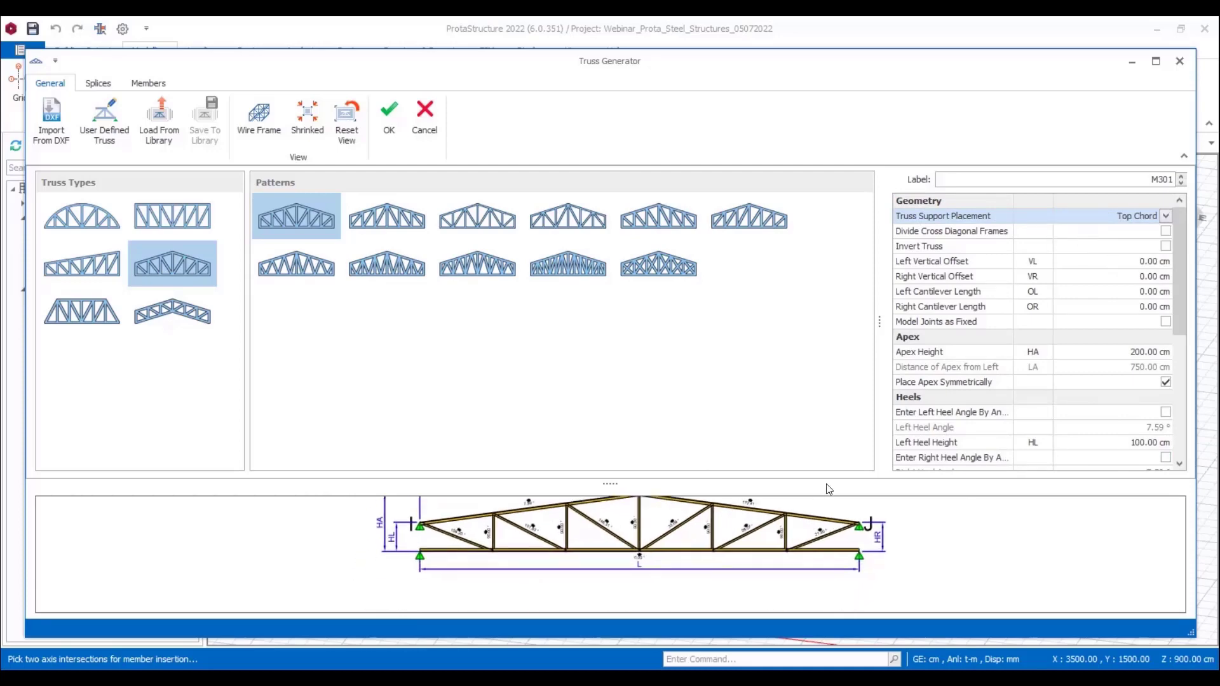
Step: Set the truss's apex height to 150 cm and both the left and right heel heights to 70 cm
{"action": "left_click", "coordinate": [1126, 356]}
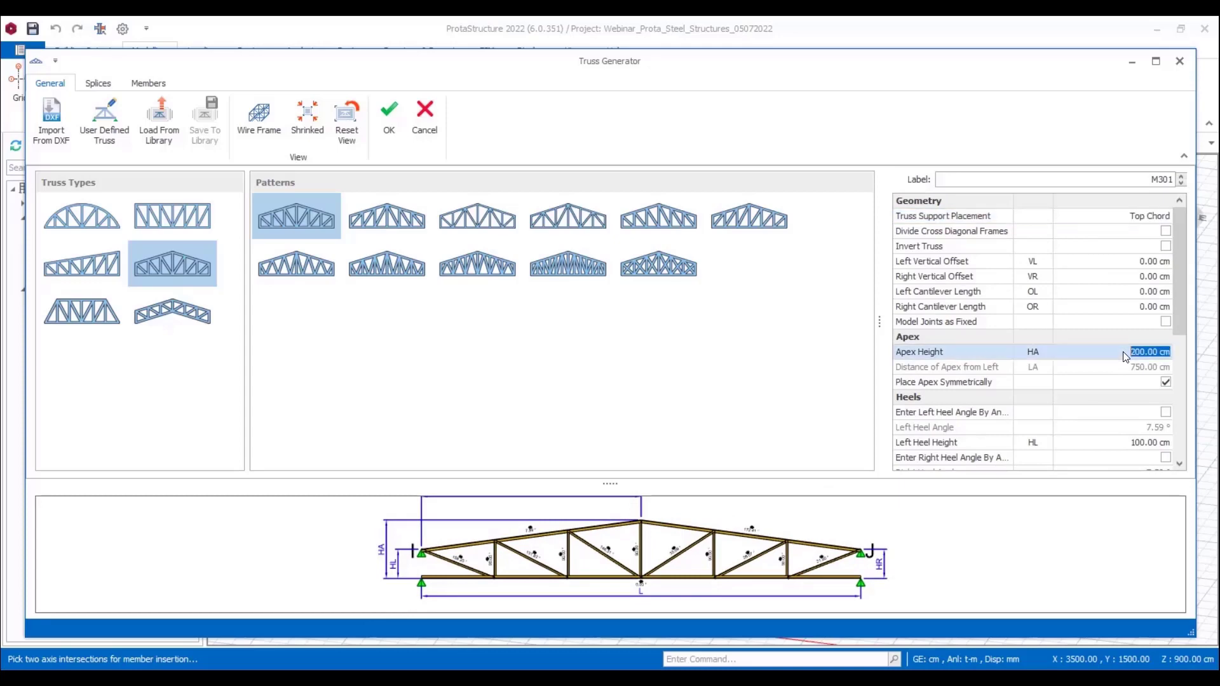
{"action": "type", "text": "100"}
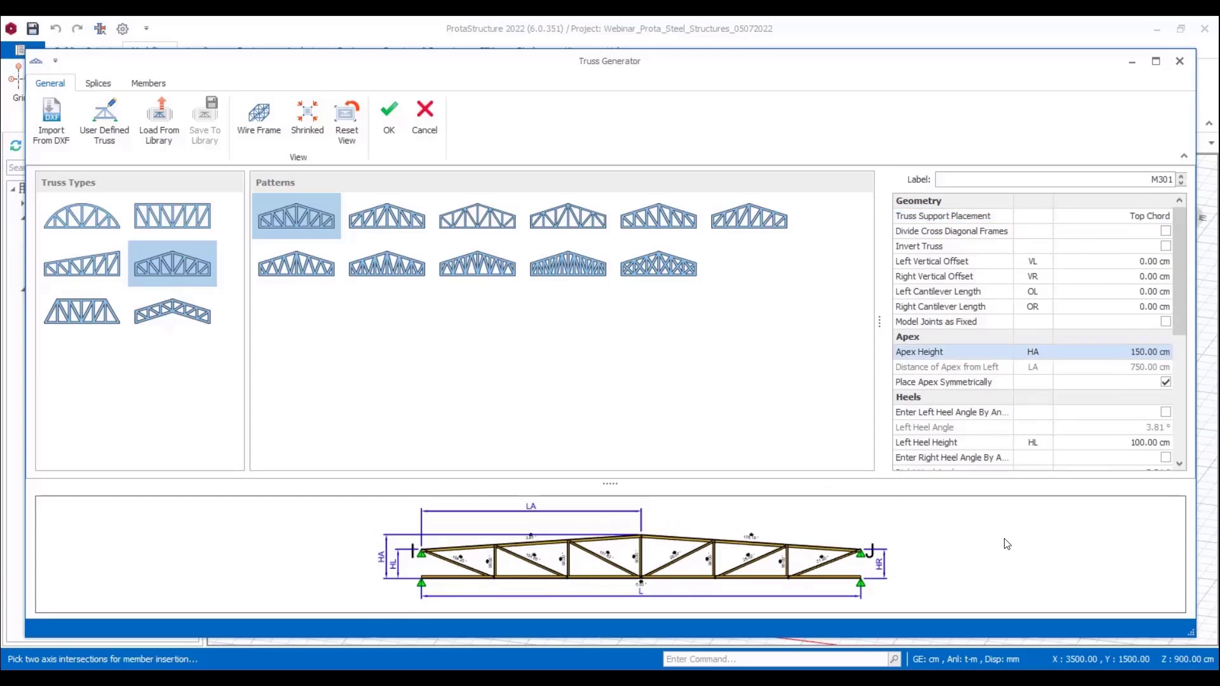
{"action": "scroll", "coordinate": [1101, 400], "scroll_direction": "down", "scroll_amount": 1}
{"action": "left_click", "coordinate": [1119, 397]}
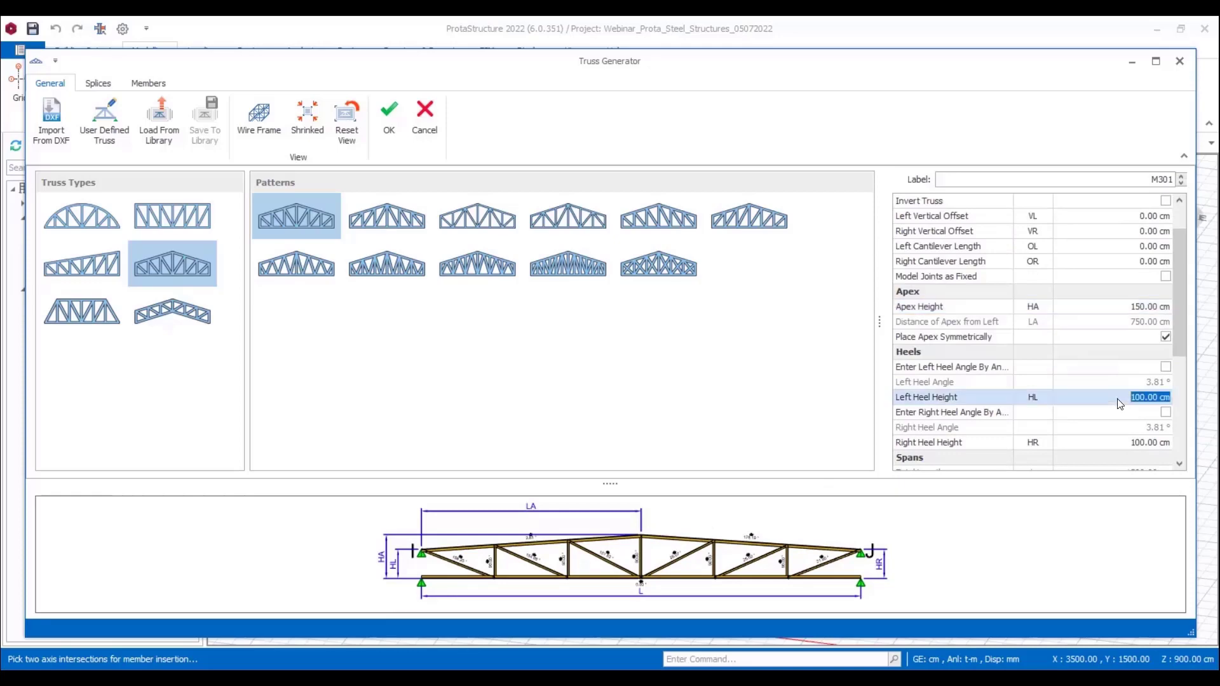
{"action": "type", "text": "7"}
{"action": "left_click", "coordinate": [1133, 443]}
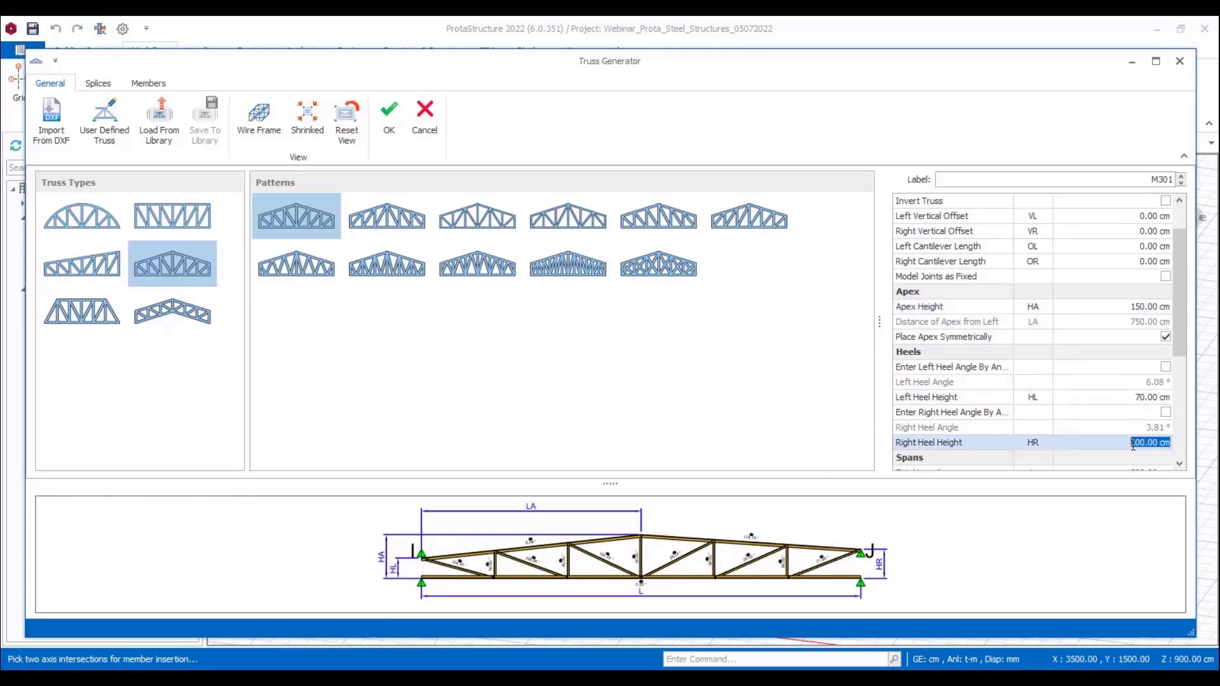
{"action": "type", "text": "70"}
{"action": "key", "text": "Return"}
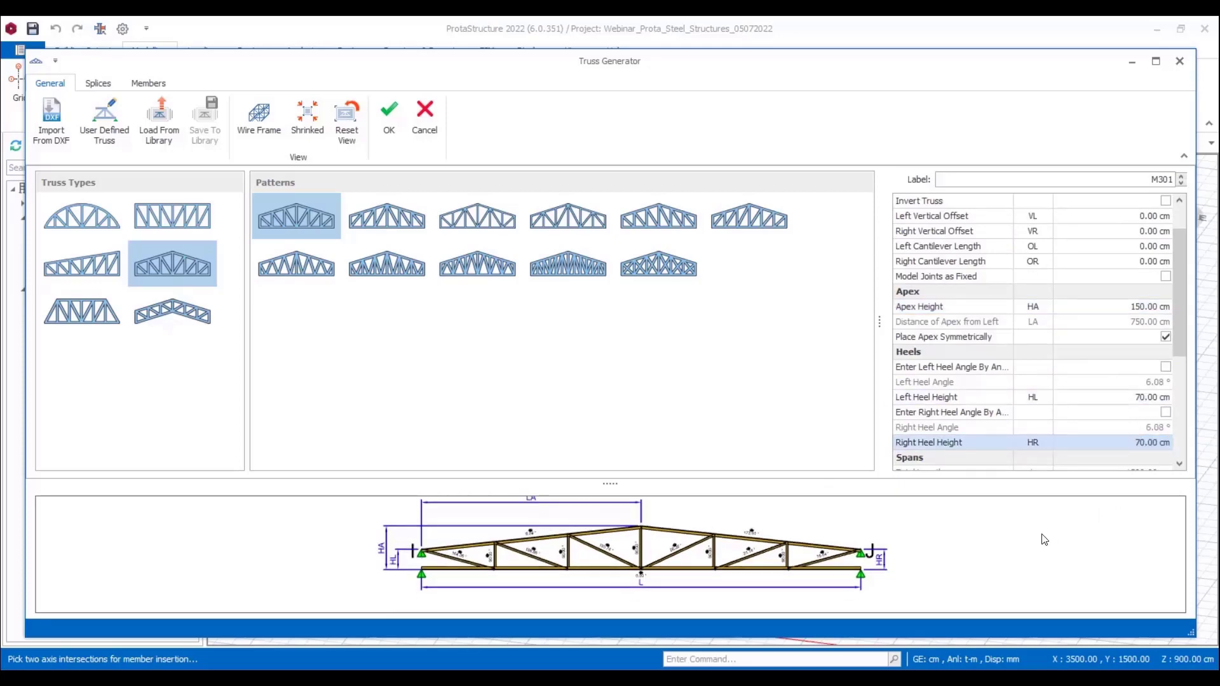
Step: Set the number of truss spans to 4 on both the left and the right side
{"action": "scroll", "coordinate": [1123, 373], "scroll_direction": "down", "scroll_amount": 2}
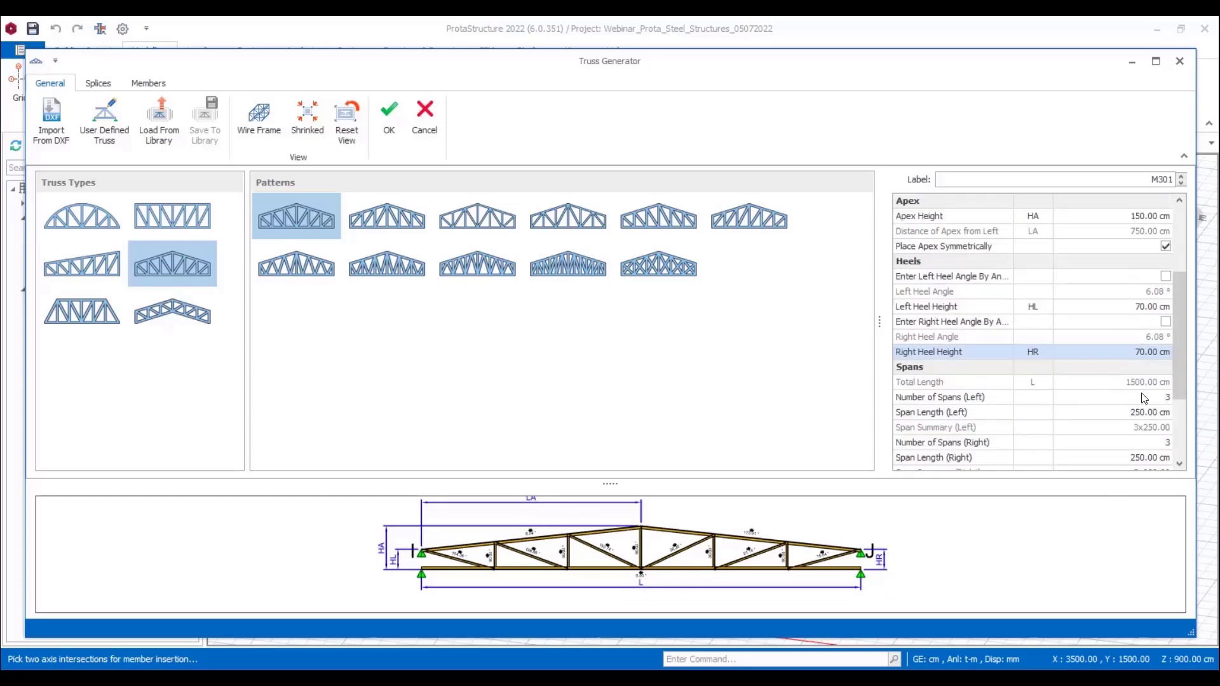
{"action": "left_click", "coordinate": [1144, 397]}
{"action": "type", "text": "4"}
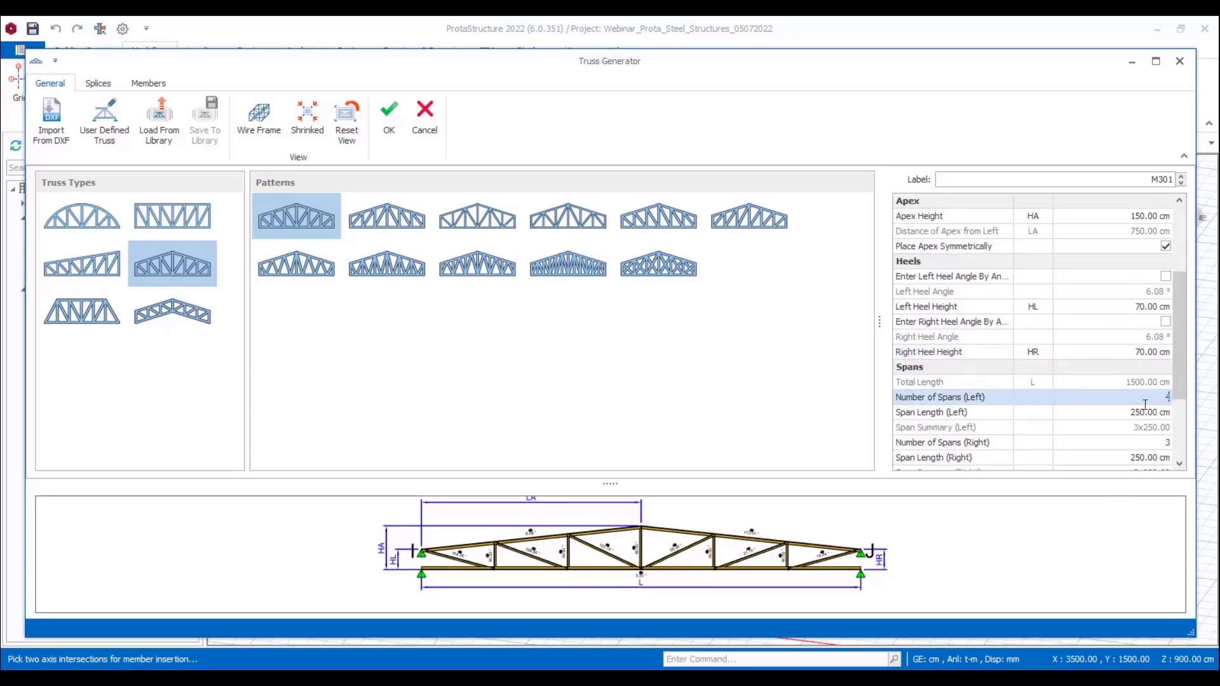
{"action": "left_click", "coordinate": [1152, 443]}
{"action": "type", "text": "4"}
{"action": "key", "text": "Return"}
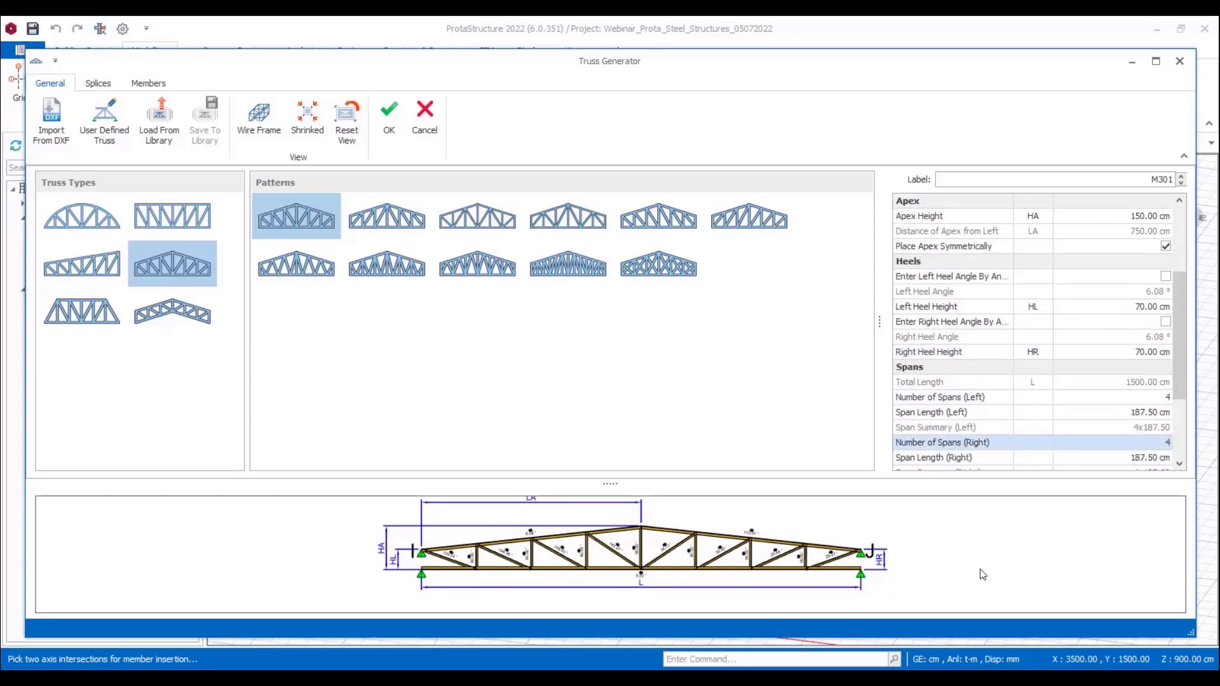
Step: Review the truss's member sections and splices, open it as a user-defined truss, and accept the design
{"action": "left_click", "coordinate": [148, 83]}
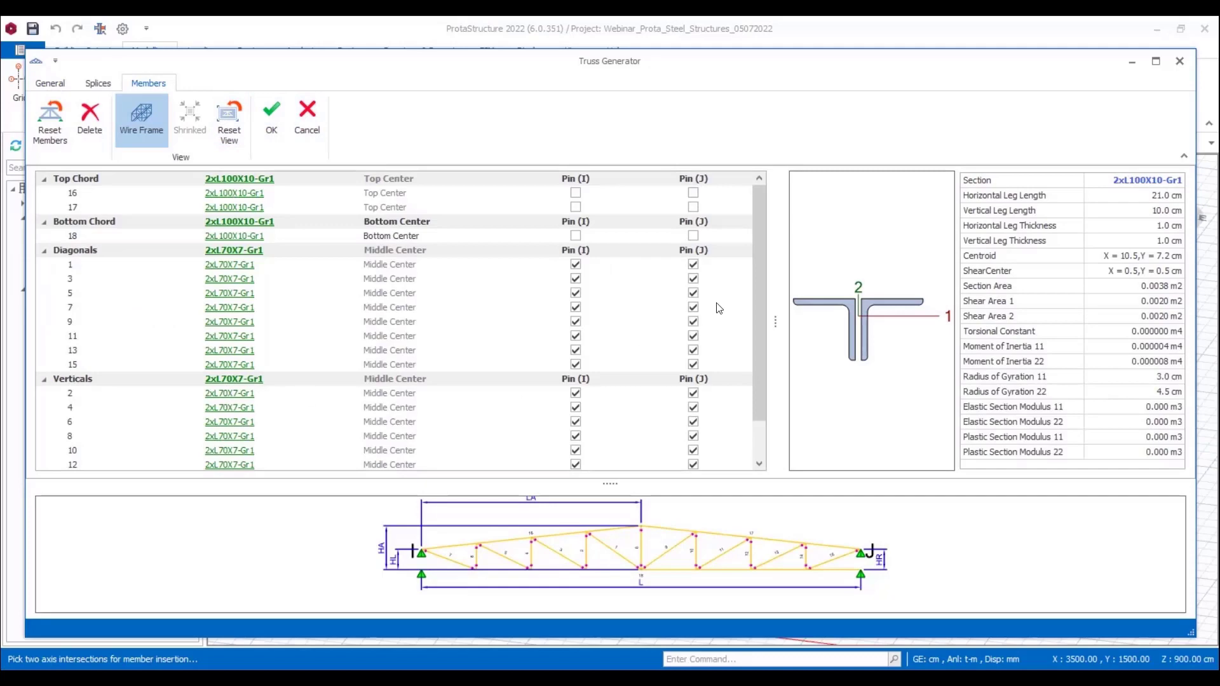
{"action": "mouse_move", "coordinate": [756, 224]}
{"action": "left_mouse_down"}
{"action": "mouse_move", "coordinate": [759, 280]}
{"action": "mouse_move", "coordinate": [745, 214]}
{"action": "left_mouse_up"}
{"action": "left_click", "coordinate": [98, 83]}
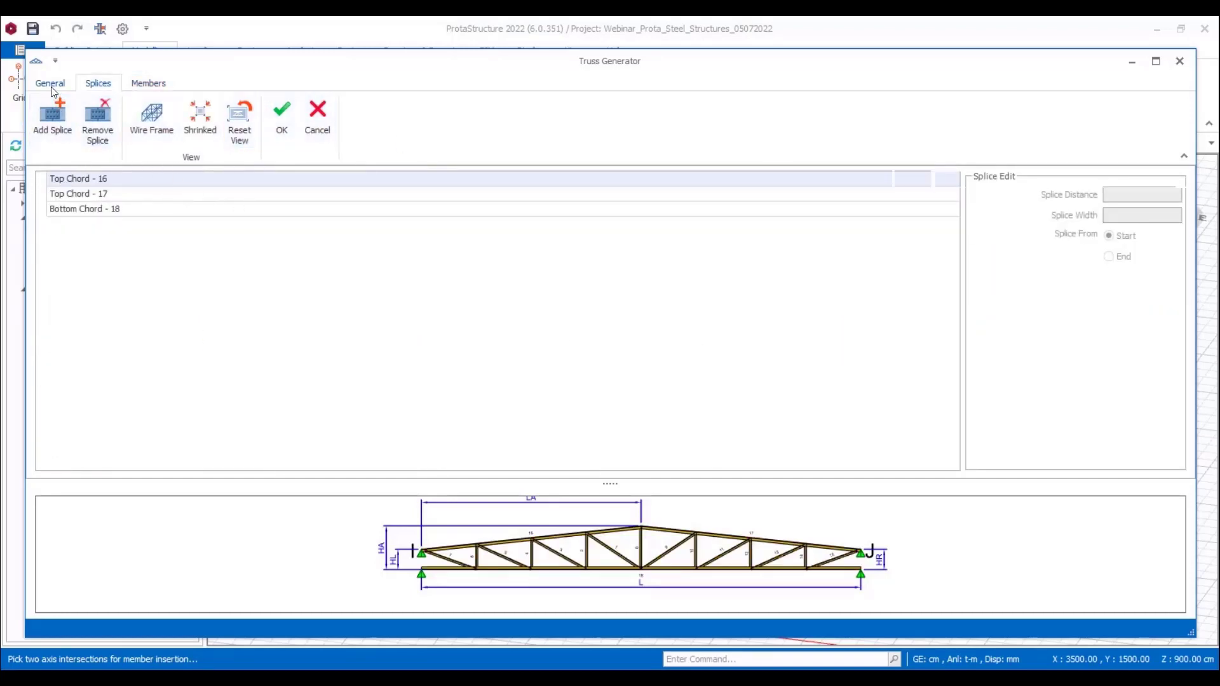
{"action": "left_click", "coordinate": [50, 84]}
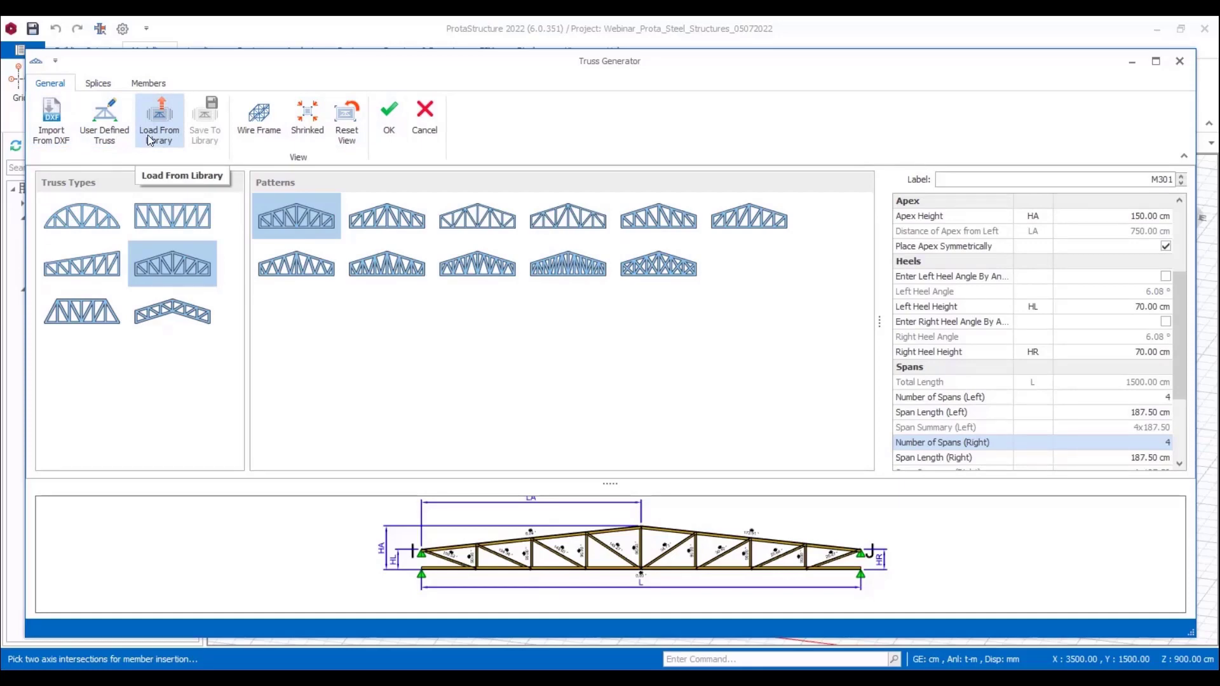
{"action": "left_click", "coordinate": [101, 128]}
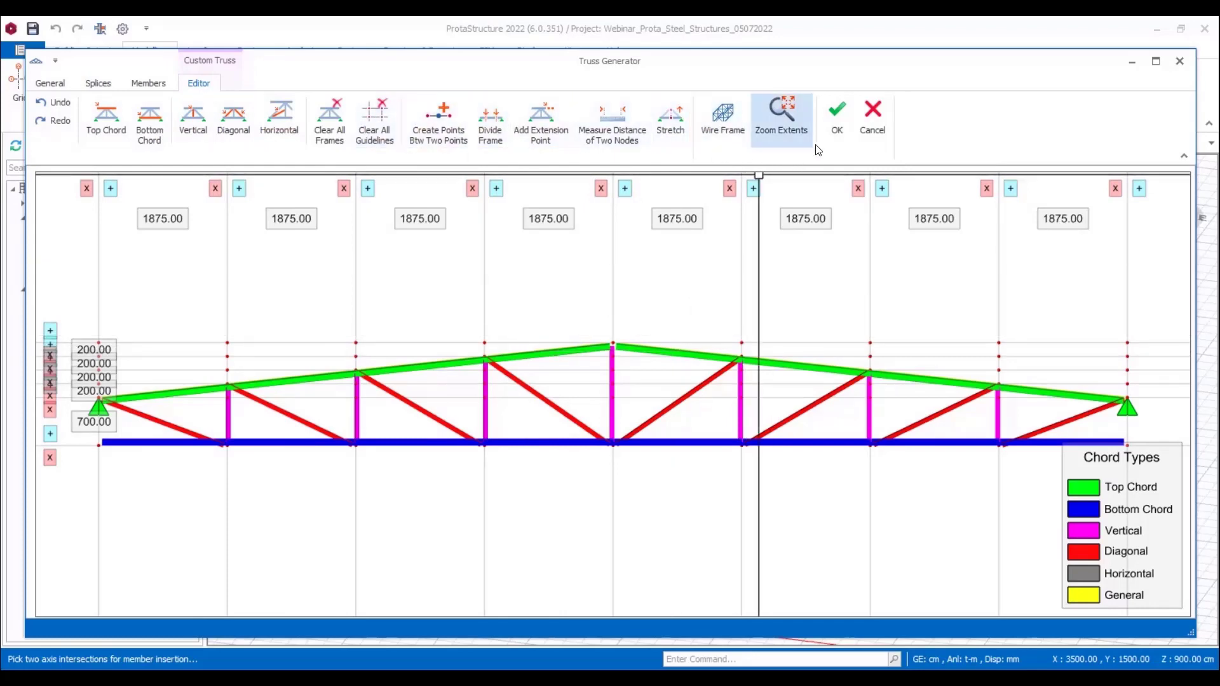
{"action": "left_click", "coordinate": [838, 124]}
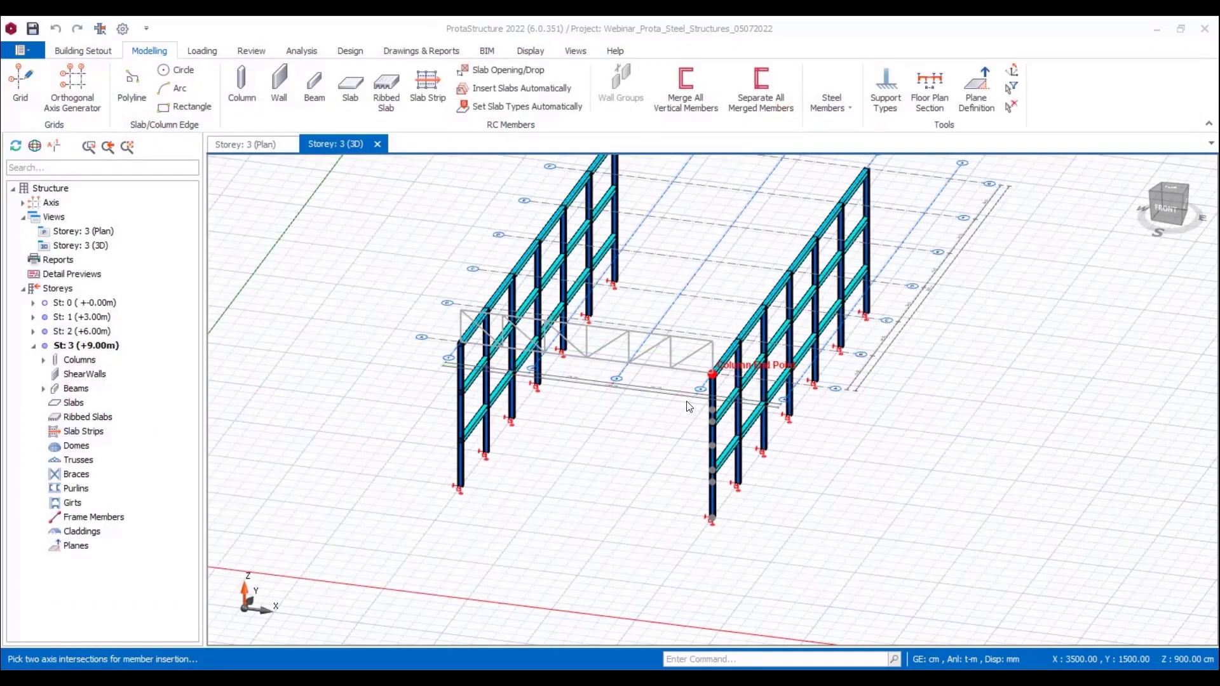
Step: Place the truss on the frontmost column pair and repeat it on the second, third and fourth pairs
{"action": "left_click", "coordinate": [712, 375]}
{"action": "middle_click_drag", "start_coordinate": [675, 439], "coordinate": [633, 477]}
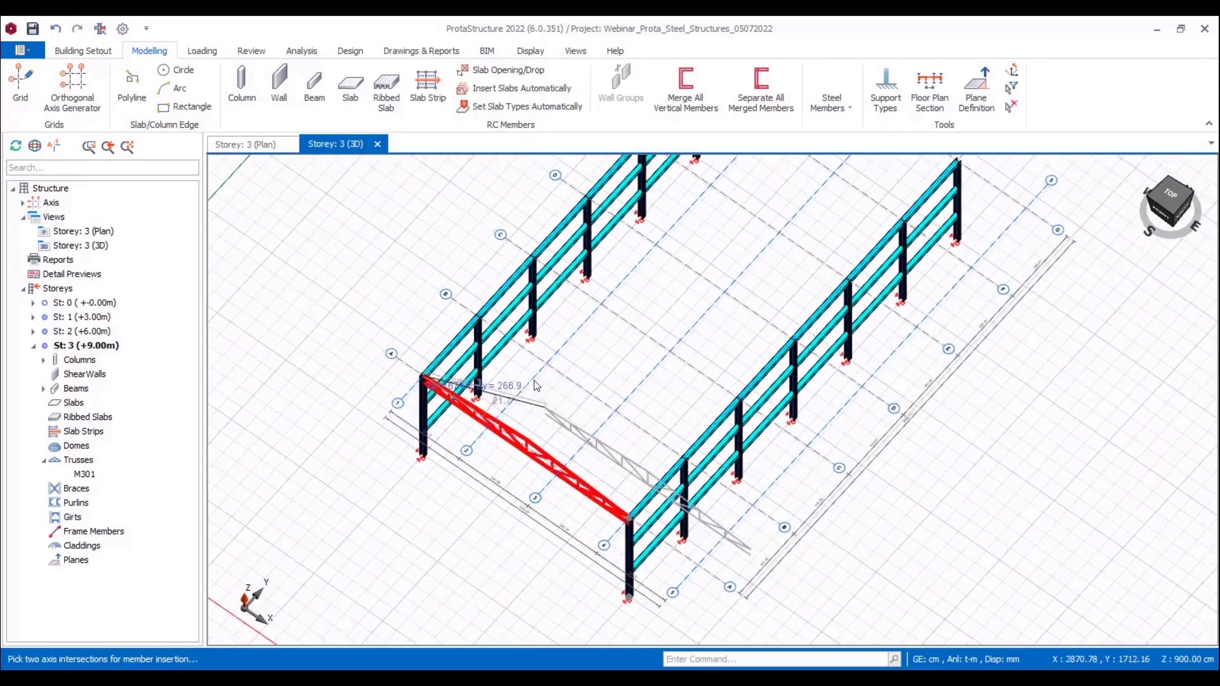
{"action": "left_click", "coordinate": [483, 326]}
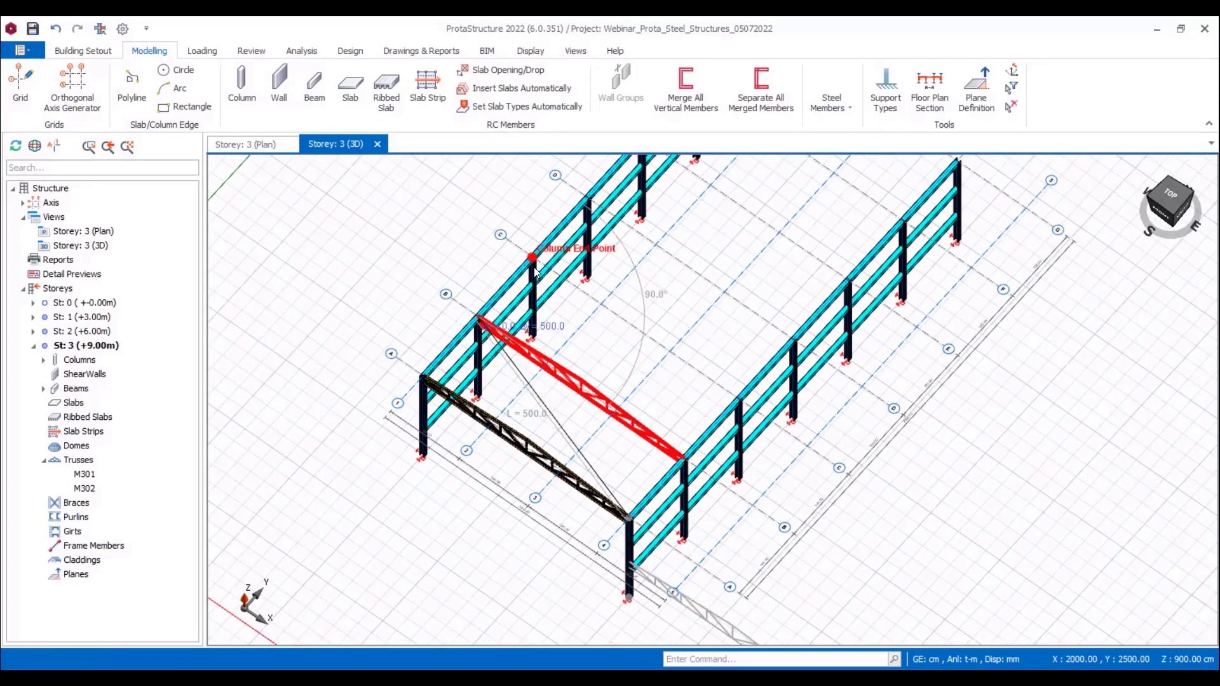
{"action": "left_click", "coordinate": [534, 270]}
{"action": "middle_click_drag", "start_coordinate": [677, 250], "coordinate": [584, 319]}
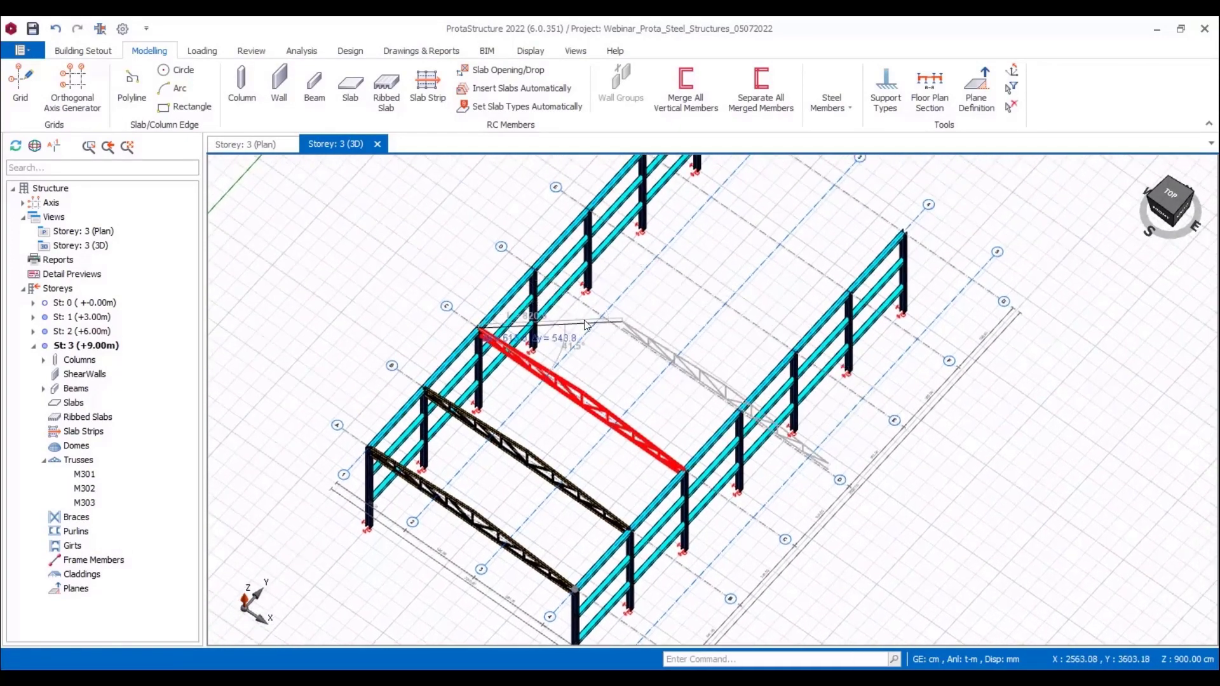
{"action": "left_click", "coordinate": [540, 271]}
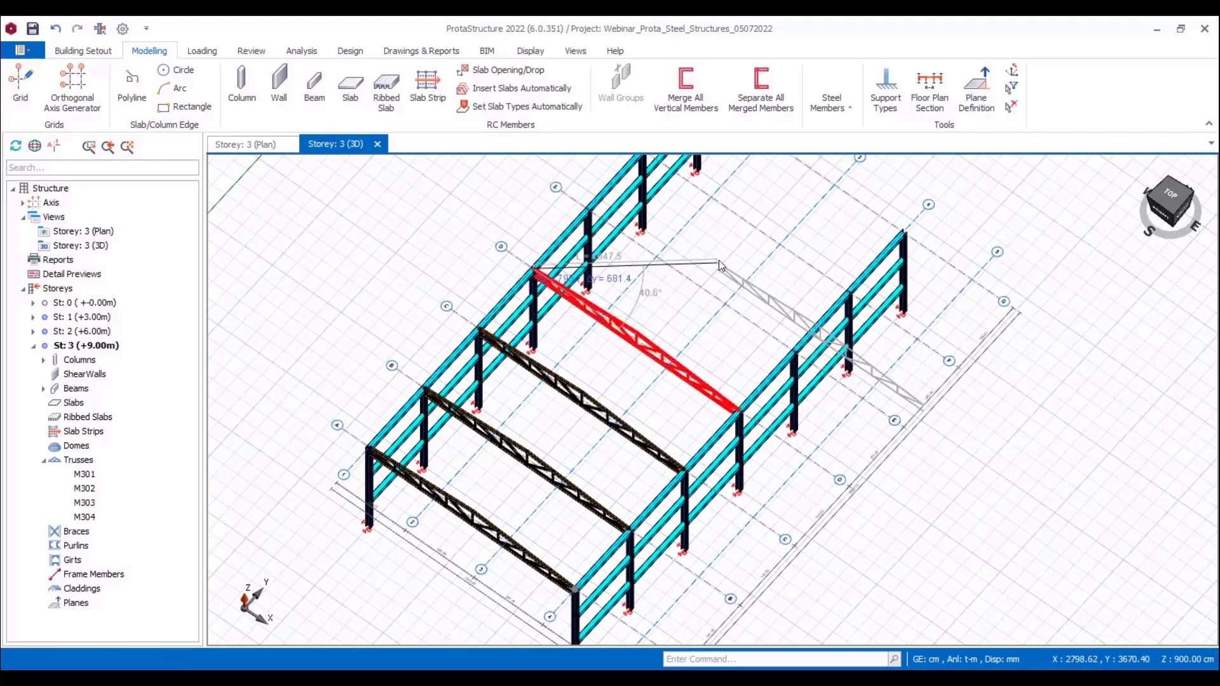
Step: Place the truss on the fifth, sixth and seventh column pairs and switch the 3D camera to perspective projection
{"action": "middle_click_drag", "start_coordinate": [718, 261], "coordinate": [687, 302]}
{"action": "left_click", "coordinate": [555, 250]}
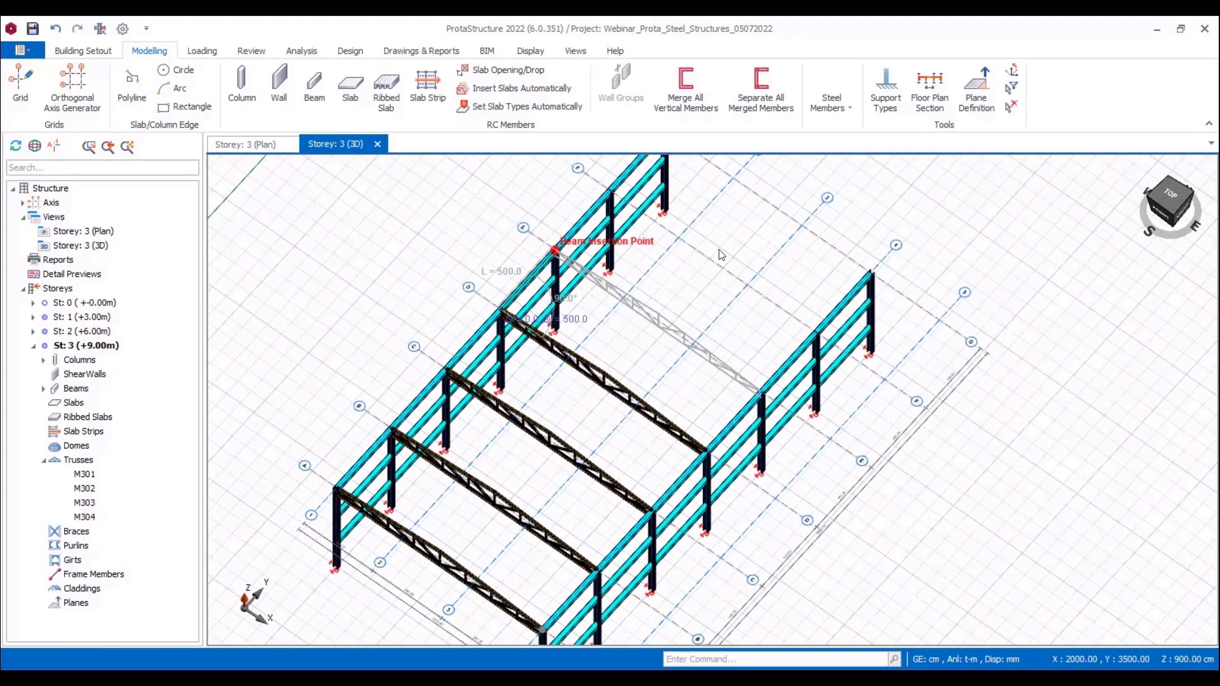
{"action": "middle_click_drag", "start_coordinate": [721, 254], "coordinate": [676, 304]}
{"action": "left_click", "coordinate": [572, 241]}
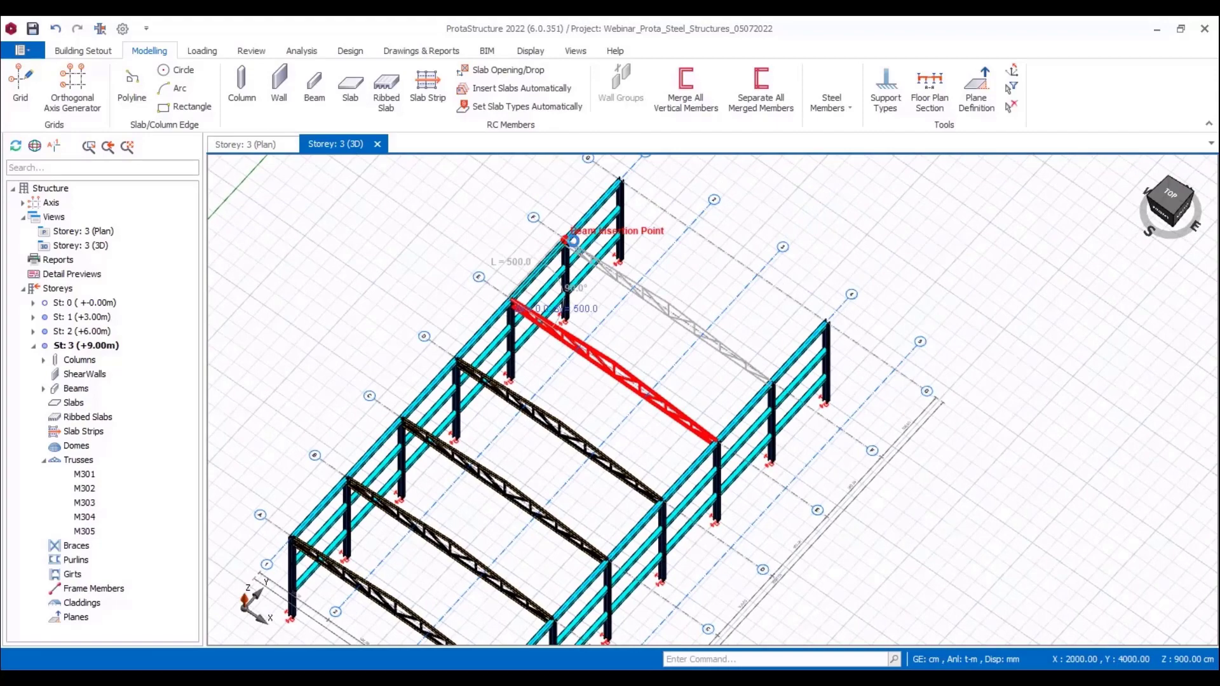
{"action": "middle_click_drag", "start_coordinate": [700, 234], "coordinate": [675, 265]}
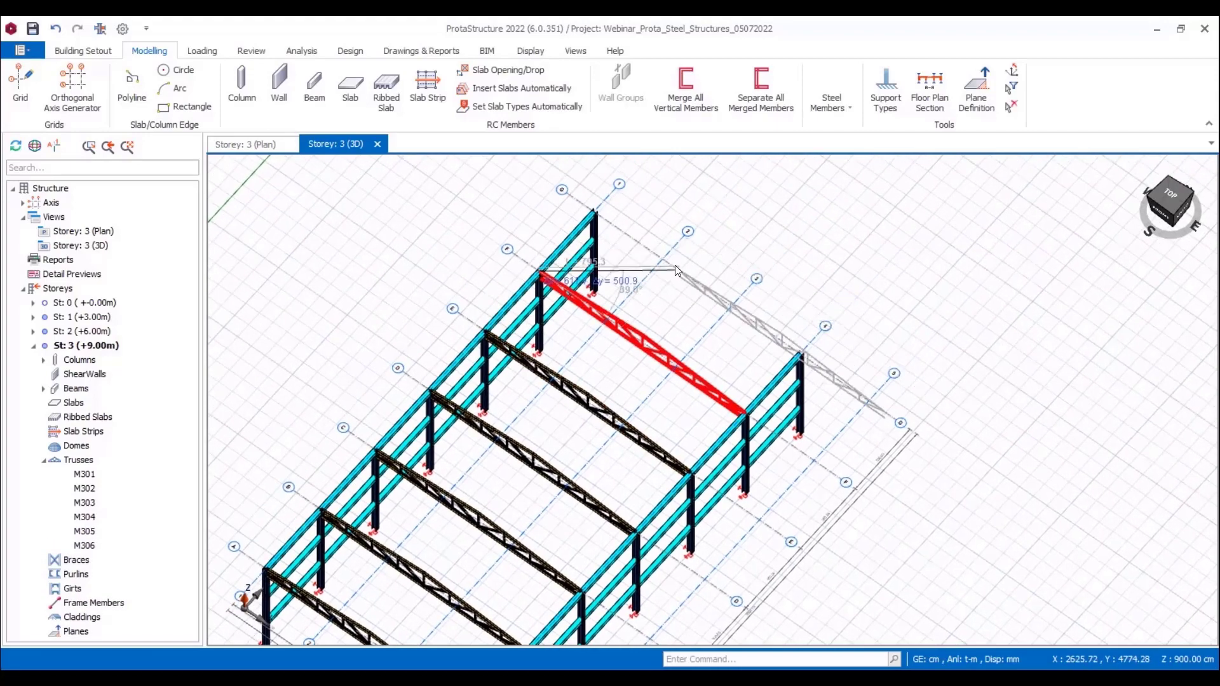
{"action": "left_click", "coordinate": [598, 216]}
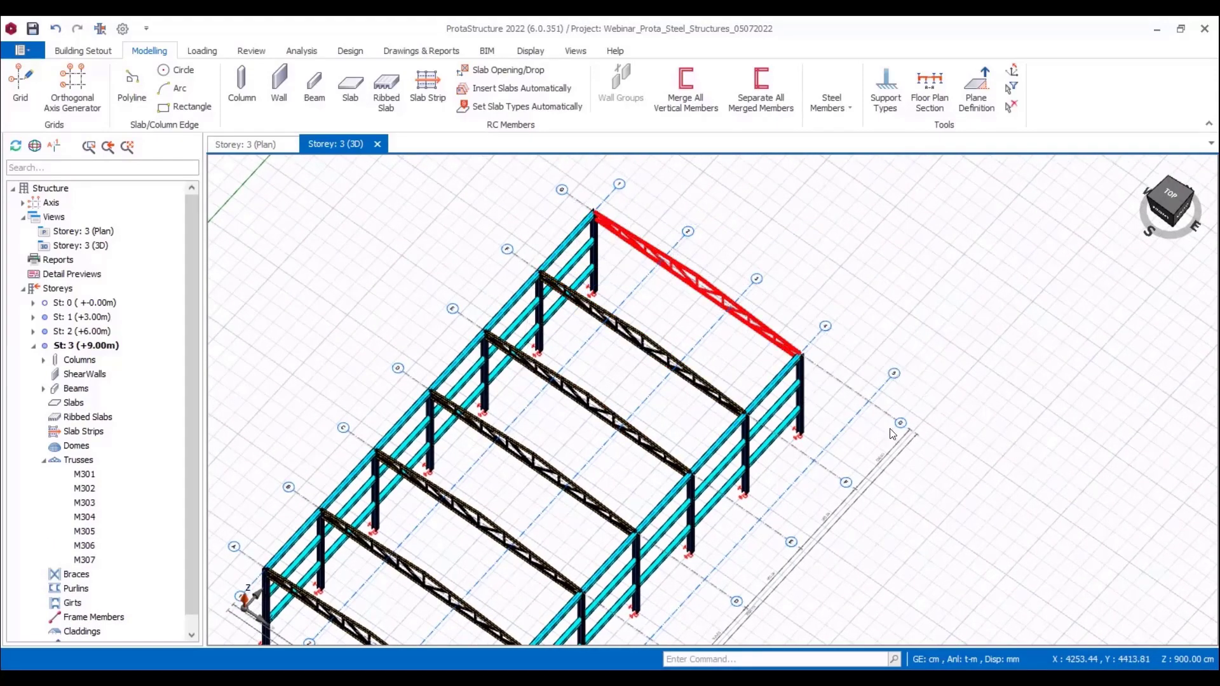
{"action": "mouse_move", "coordinate": [807, 463]}
{"action": "middle_mouse_down", "text": "shift"}
{"action": "mouse_move", "coordinate": [818, 404]}
{"action": "mouse_move", "coordinate": [840, 394]}
{"action": "mouse_move", "coordinate": [817, 462]}
{"action": "mouse_move", "coordinate": [733, 488]}
{"action": "middle_mouse_up", "text": "shift"}
{"action": "key", "text": "p"}
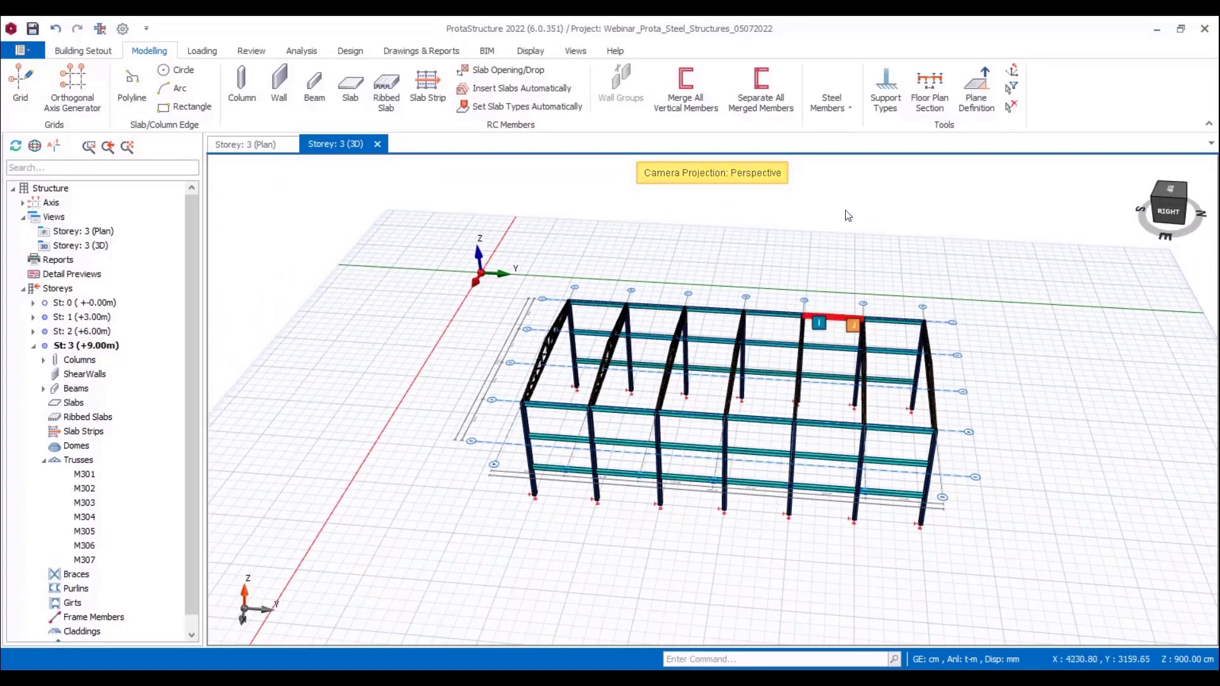
Step: Start a steel X brace between the first two columns of the near side wall and set the brace group count to 3
{"action": "left_click", "coordinate": [843, 109]}
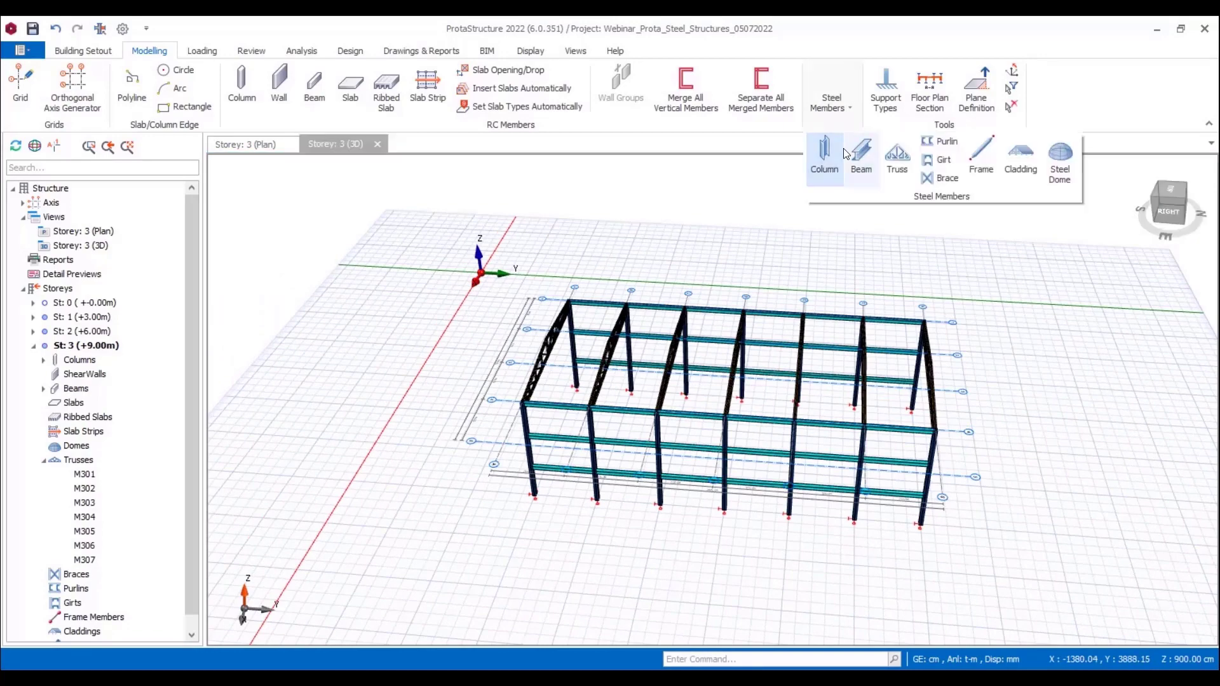
{"action": "left_click", "coordinate": [927, 178]}
{"action": "left_click", "coordinate": [530, 467]}
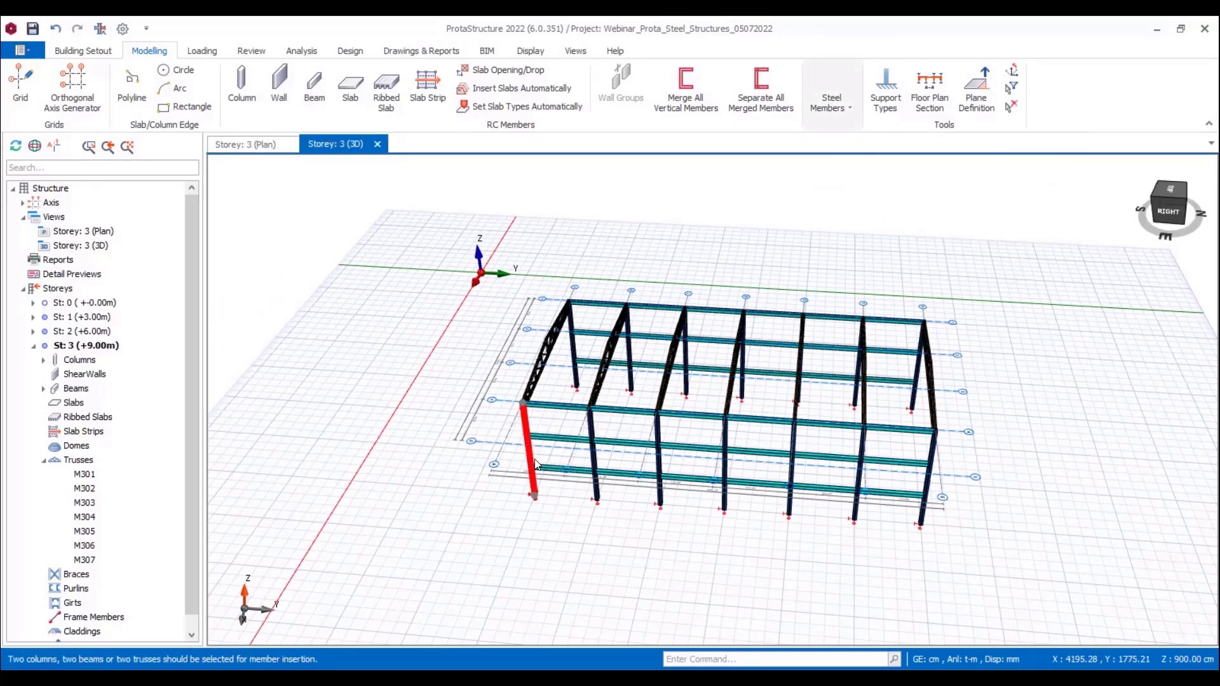
{"action": "left_click", "coordinate": [593, 459]}
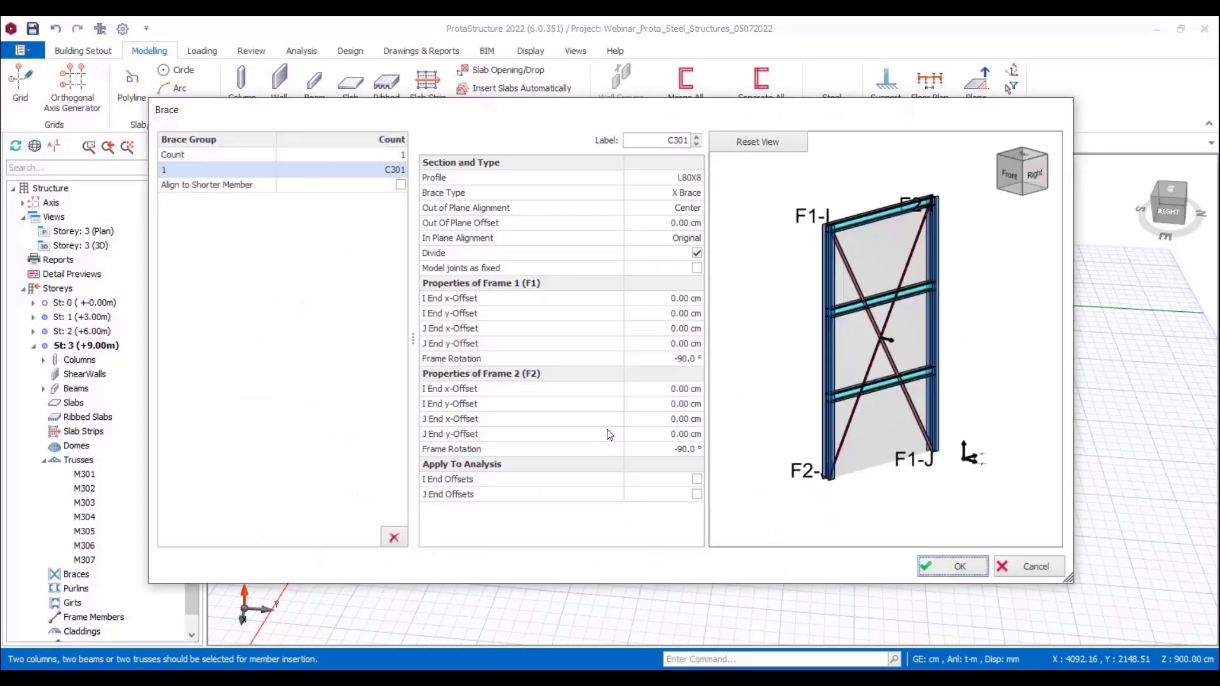
{"action": "left_click", "coordinate": [381, 153]}
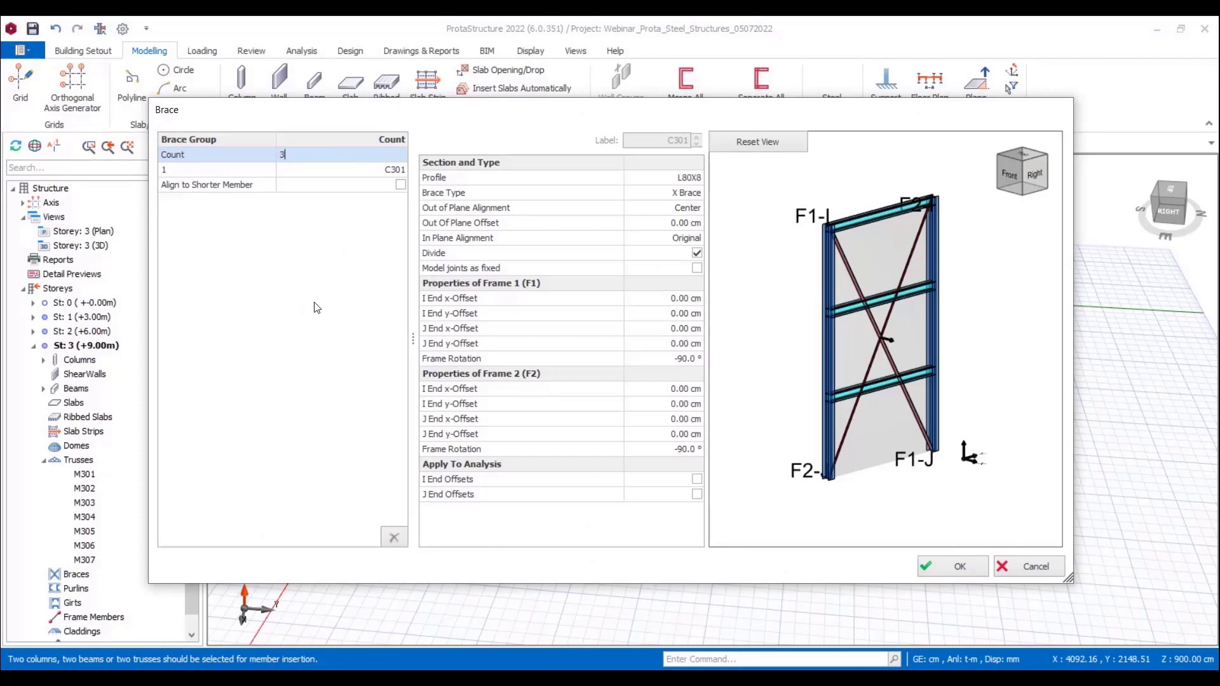
{"action": "key", "text": "Return"}
{"action": "middle_click_drag", "start_coordinate": [932, 287], "coordinate": [861, 292]}
{"action": "scroll", "coordinate": [944, 216], "scroll_direction": "up", "scroll_amount": 3}
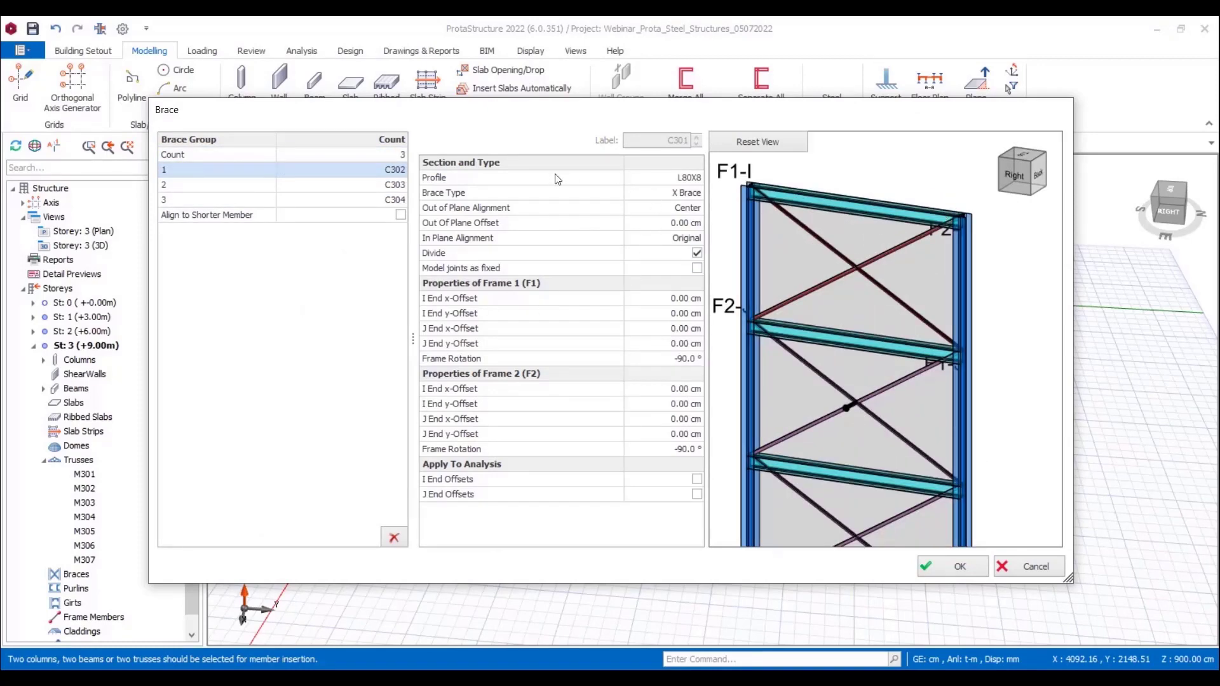
Step: Select all three braces of the group and set their profile to the Euro circular tube TUBO-D114.3X5
{"action": "left_click", "coordinate": [390, 185], "text": "shift"}
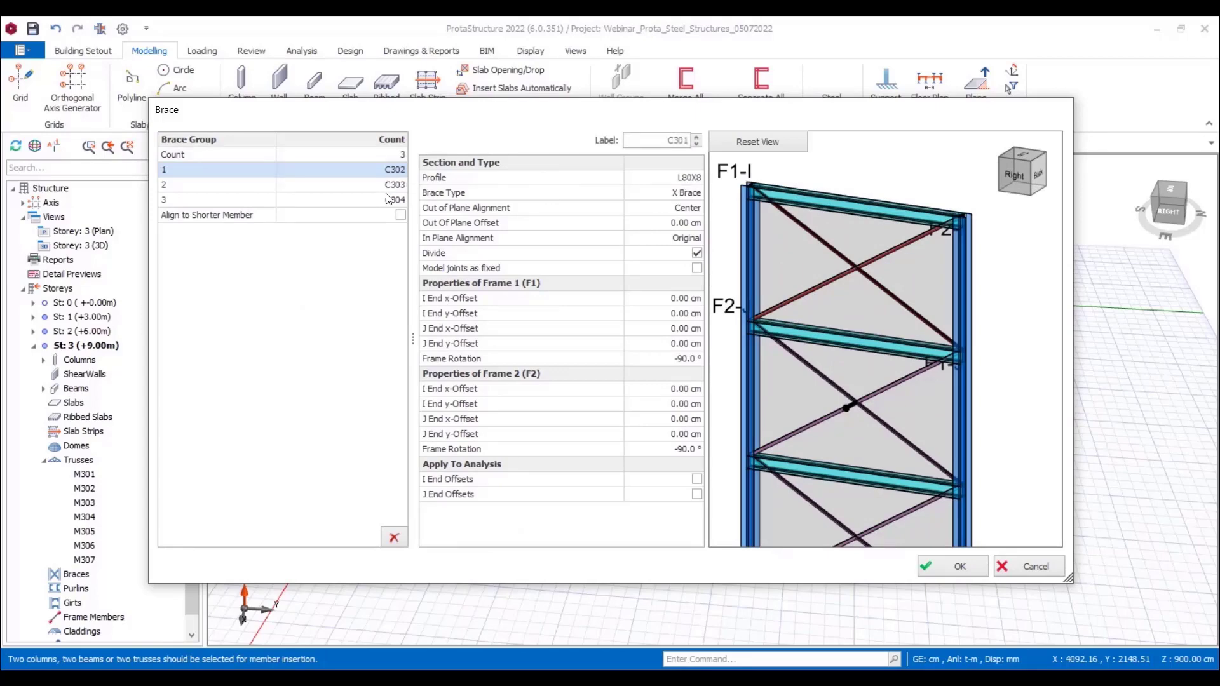
{"action": "left_click", "coordinate": [389, 199], "text": "shift"}
{"action": "scroll", "coordinate": [880, 343], "scroll_direction": "up", "scroll_amount": 3}
{"action": "middle_click_drag", "start_coordinate": [880, 341], "coordinate": [882, 288]}
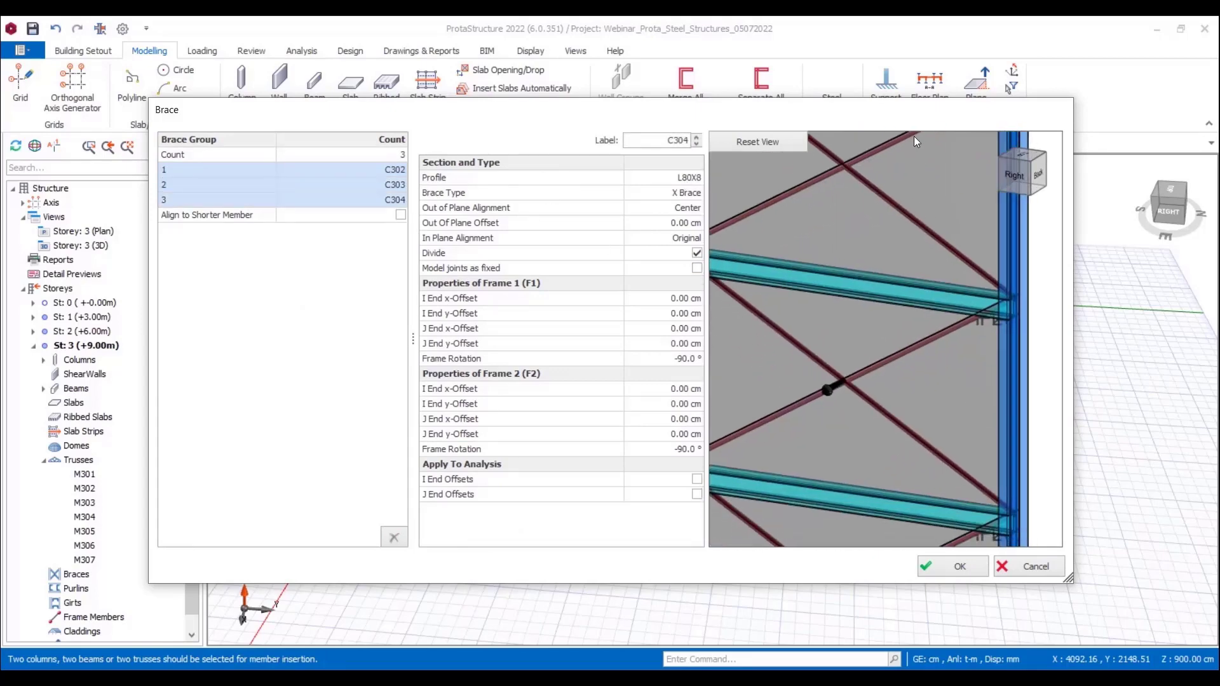
{"action": "double_click", "coordinate": [914, 113]}
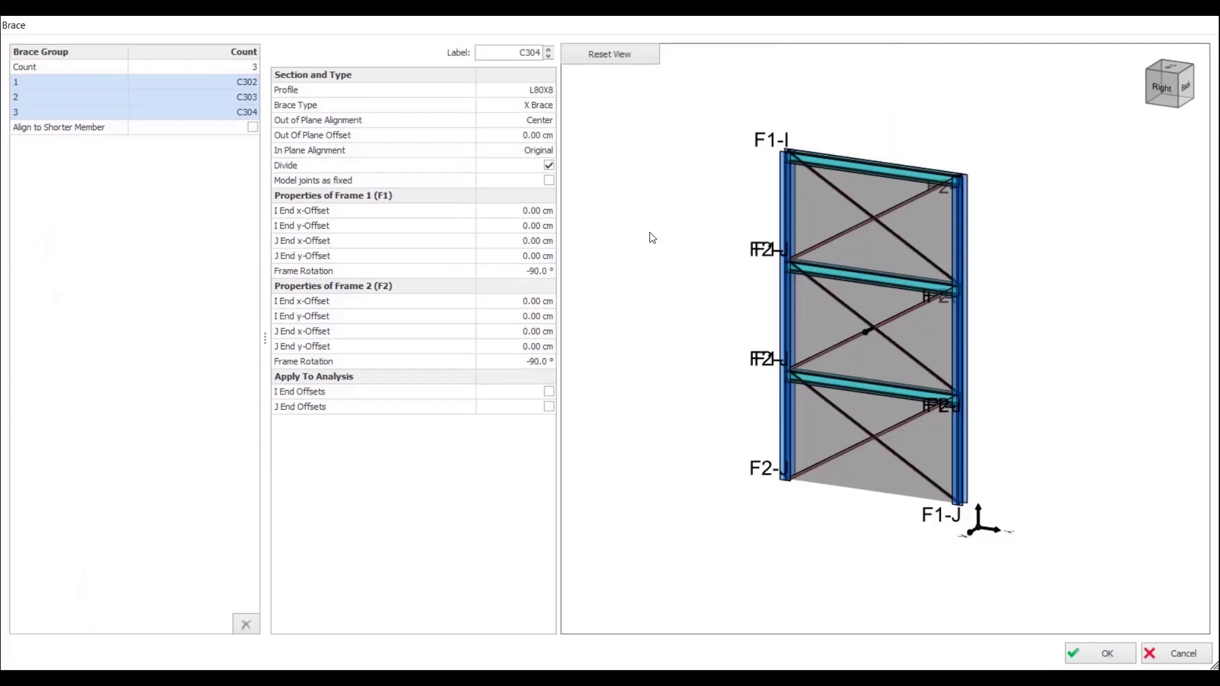
{"action": "left_click", "coordinate": [539, 90]}
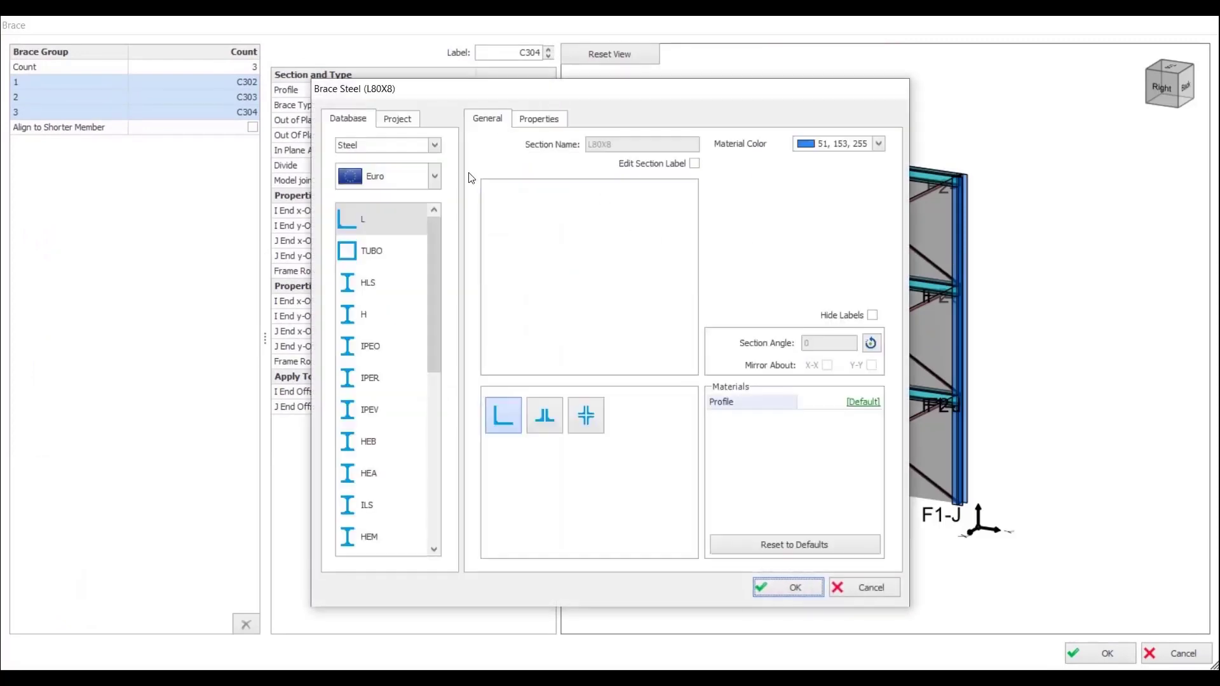
{"action": "left_click", "coordinate": [366, 537]}
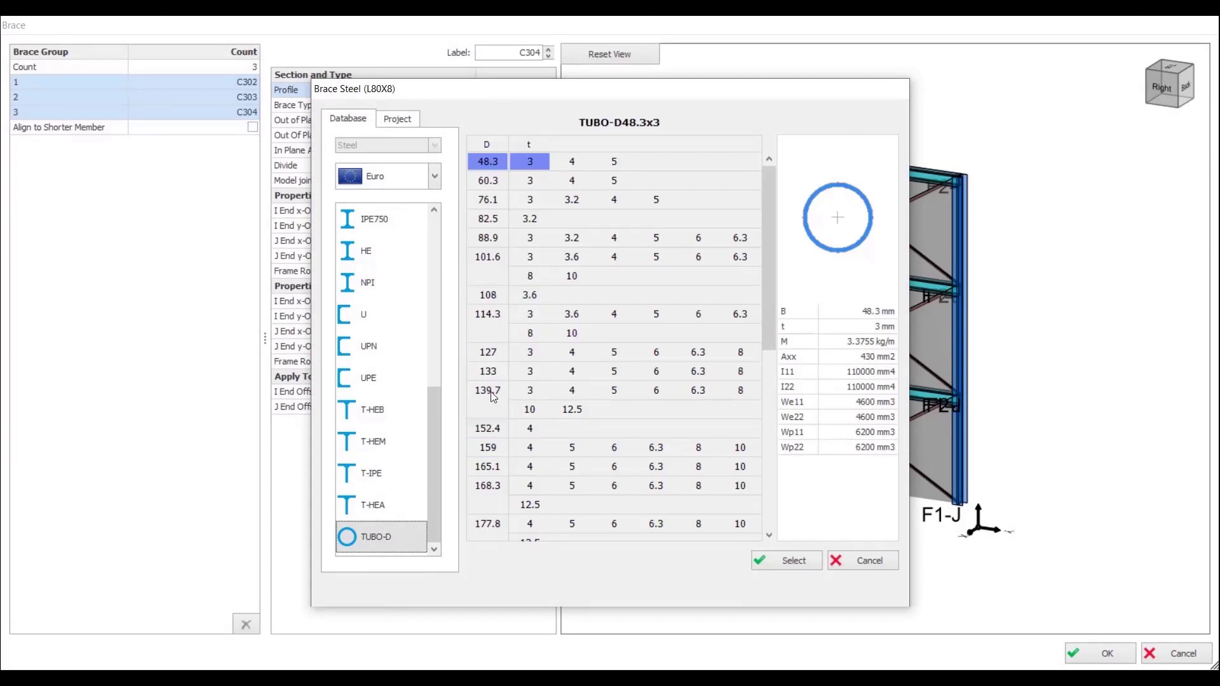
{"action": "left_click", "coordinate": [489, 315]}
{"action": "left_click", "coordinate": [651, 314]}
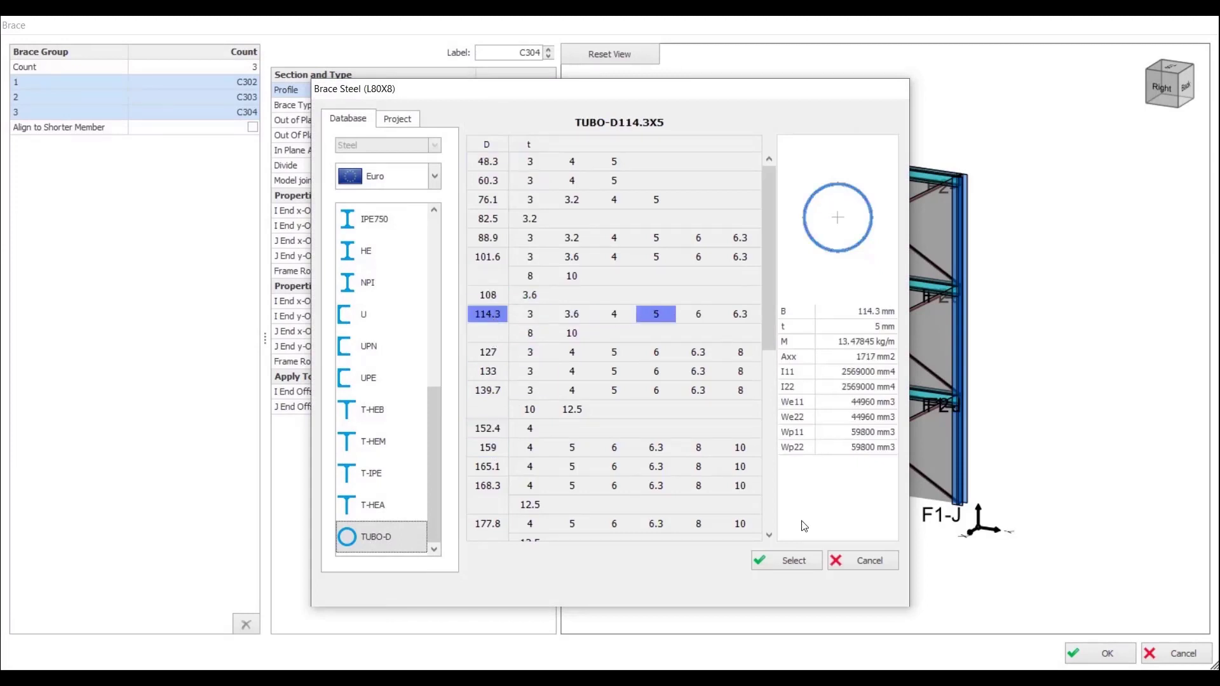
{"action": "left_click", "coordinate": [791, 561]}
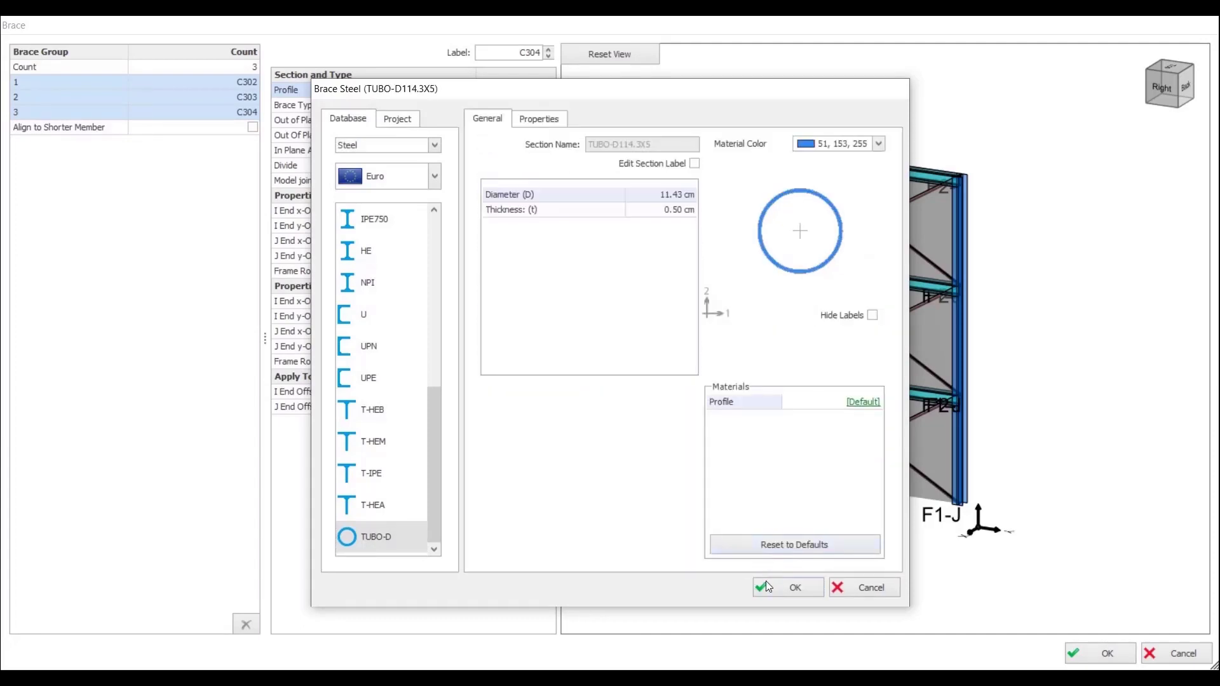
{"action": "left_click", "coordinate": [767, 587]}
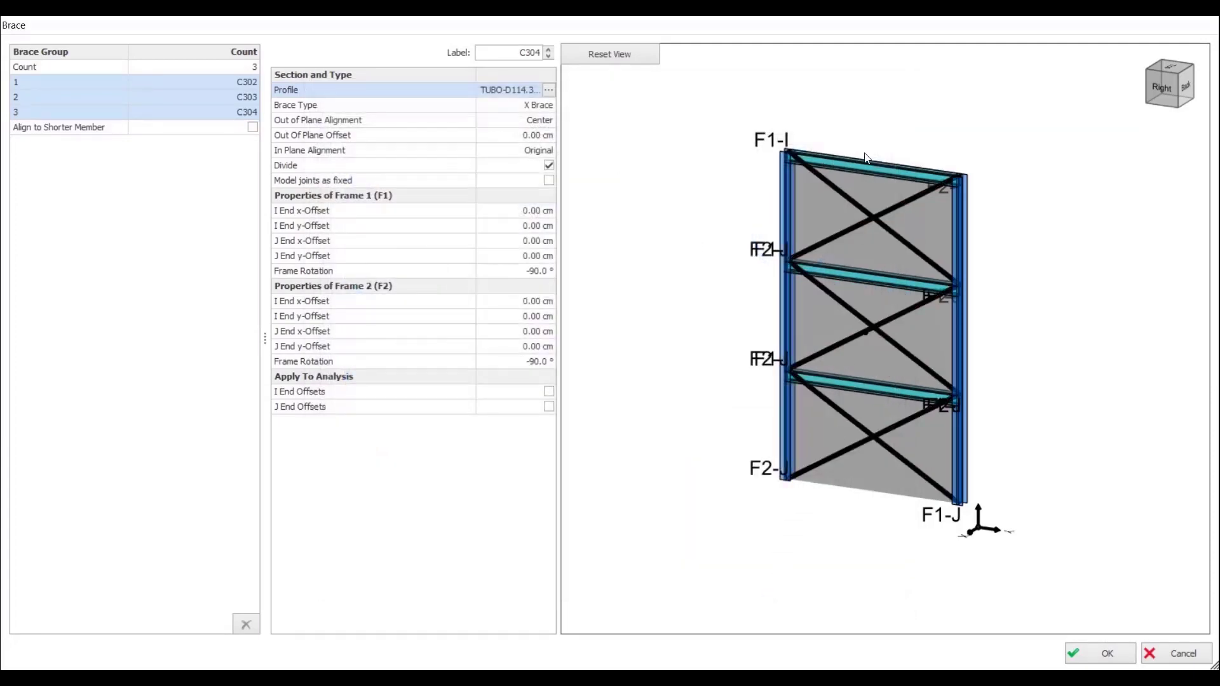
Step: Try the K Brace and Diagonal types on the three braces and return the brace type to X Brace
{"action": "scroll", "coordinate": [865, 157], "scroll_direction": "up", "scroll_amount": 3}
{"action": "scroll", "coordinate": [714, 253], "scroll_direction": "down", "scroll_amount": 3}
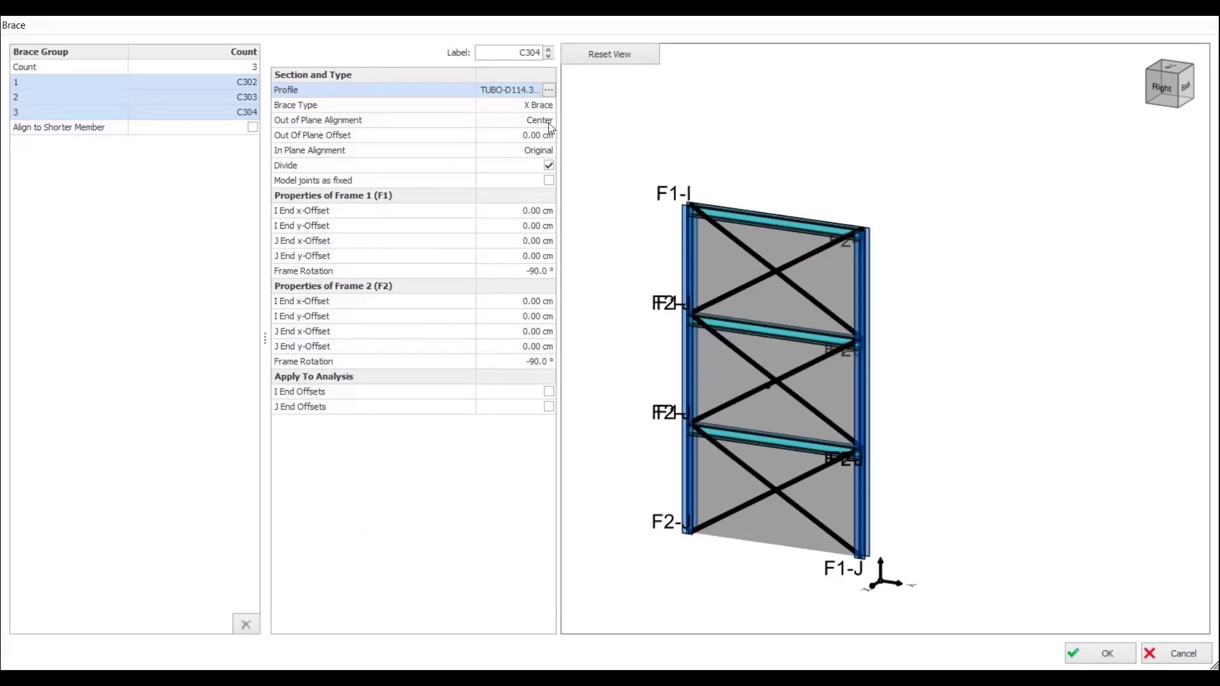
{"action": "left_click", "coordinate": [528, 107]}
{"action": "left_click", "coordinate": [506, 140]}
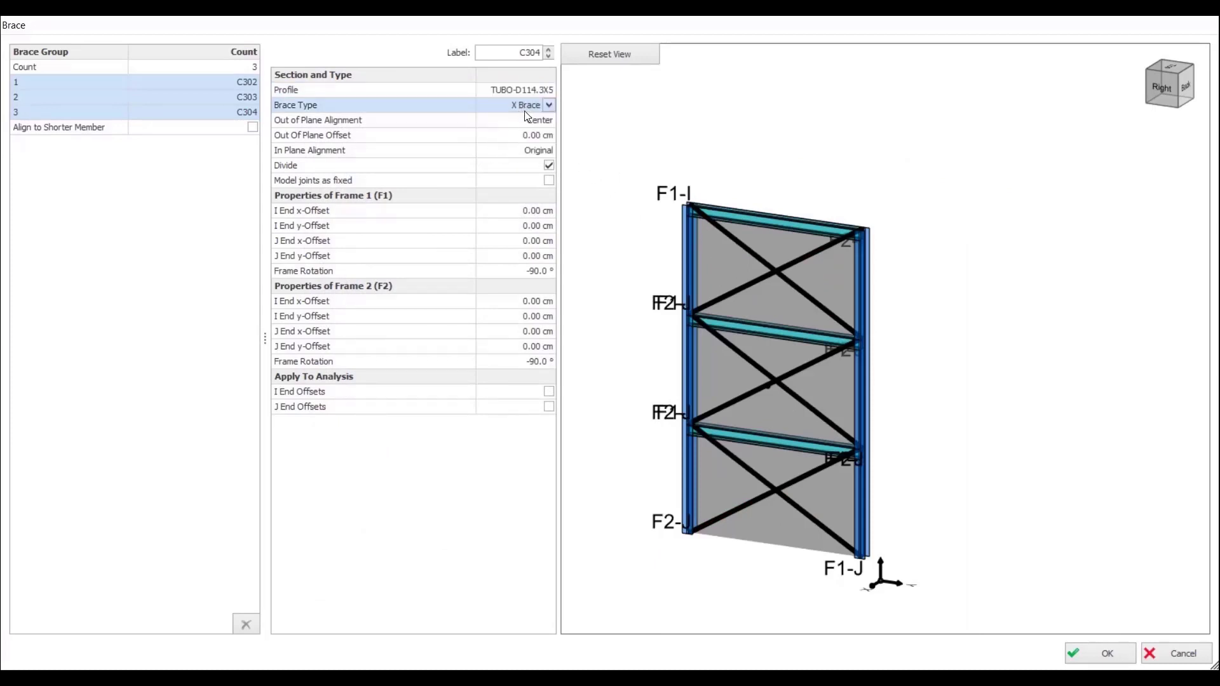
{"action": "left_click", "coordinate": [526, 107]}
{"action": "left_click", "coordinate": [500, 154]}
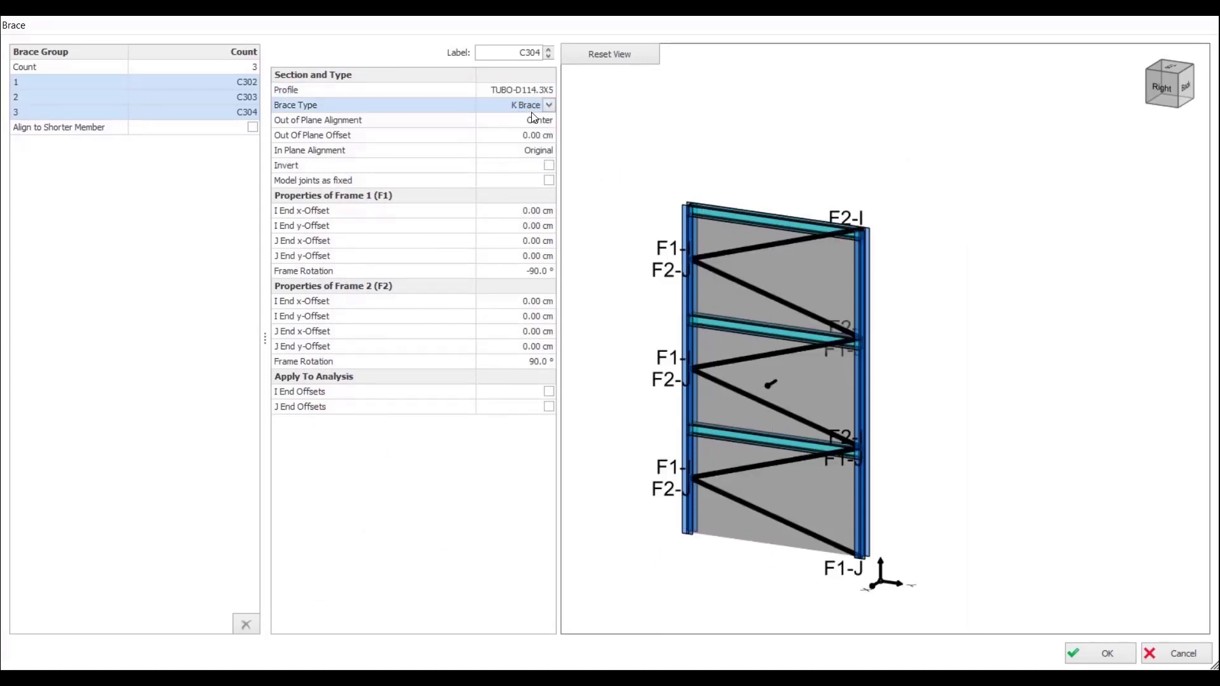
{"action": "left_click", "coordinate": [532, 111]}
{"action": "left_click", "coordinate": [506, 117]}
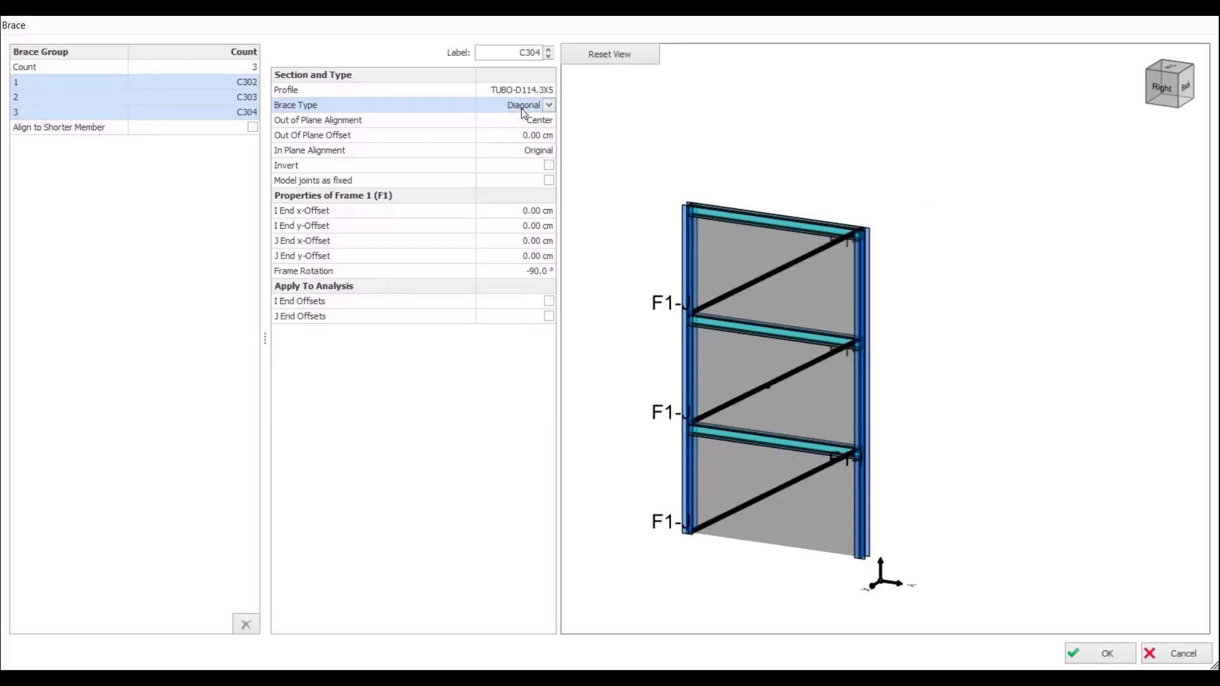
{"action": "left_click", "coordinate": [522, 106]}
{"action": "left_click", "coordinate": [502, 131]}
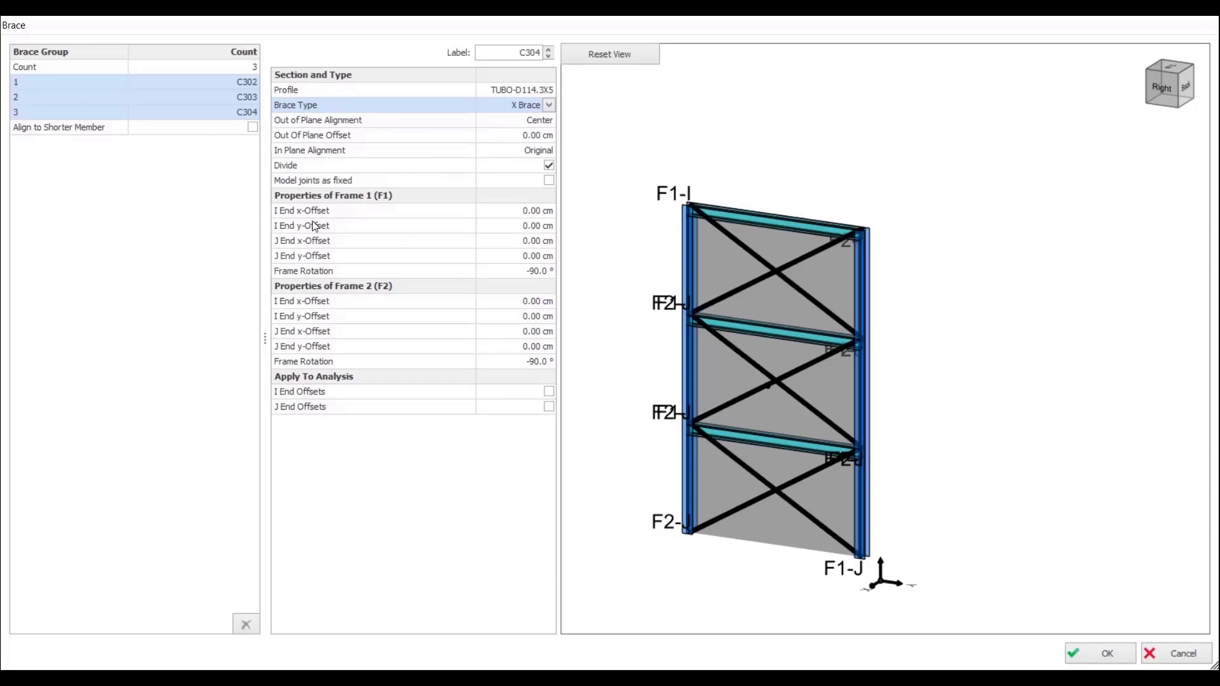
Step: Set the I End y-Offset of Frame 1 to 15 cm and inspect the brace's upper end at the column
{"action": "scroll", "coordinate": [723, 227], "scroll_direction": "up", "scroll_amount": 4}
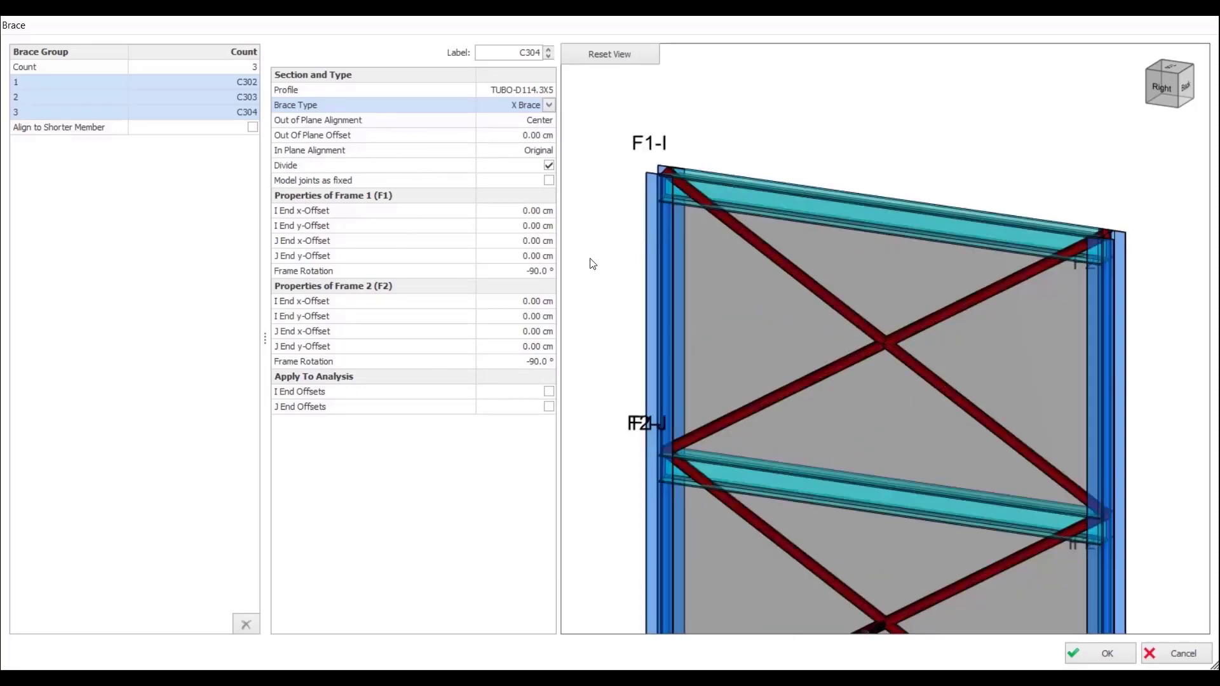
{"action": "left_click", "coordinate": [526, 227]}
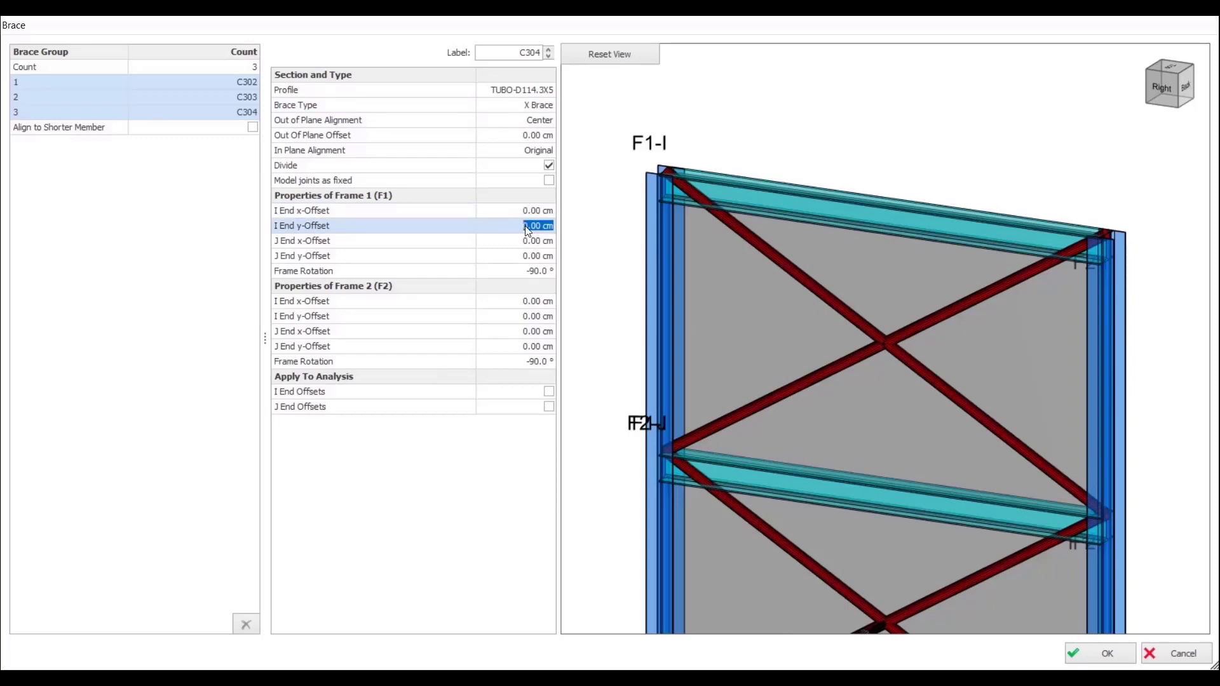
{"action": "left_click", "coordinate": [526, 227]}
{"action": "left_click", "coordinate": [603, 239]}
{"action": "scroll", "coordinate": [681, 212], "scroll_direction": "up", "scroll_amount": 4}
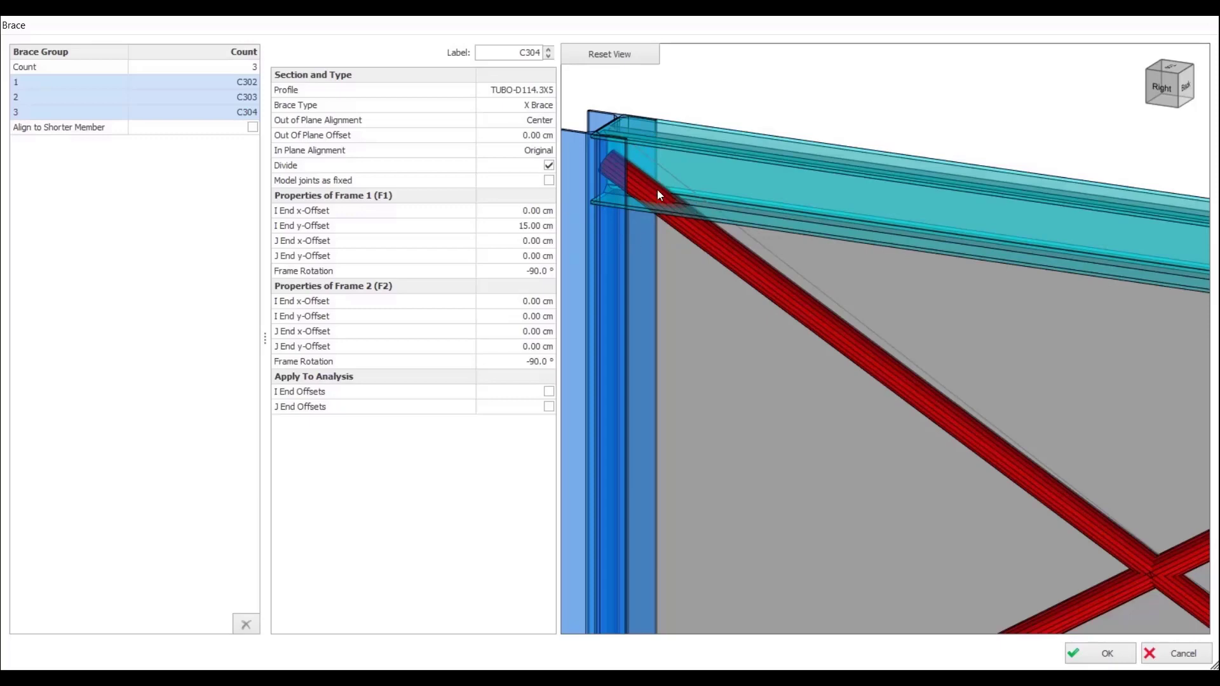
Step: Set the I End y-Offset of Frame 1 to 50 cm and apply the I end offsets to the analysis
{"action": "left_click", "coordinate": [520, 227]}
{"action": "type", "text": "5"}
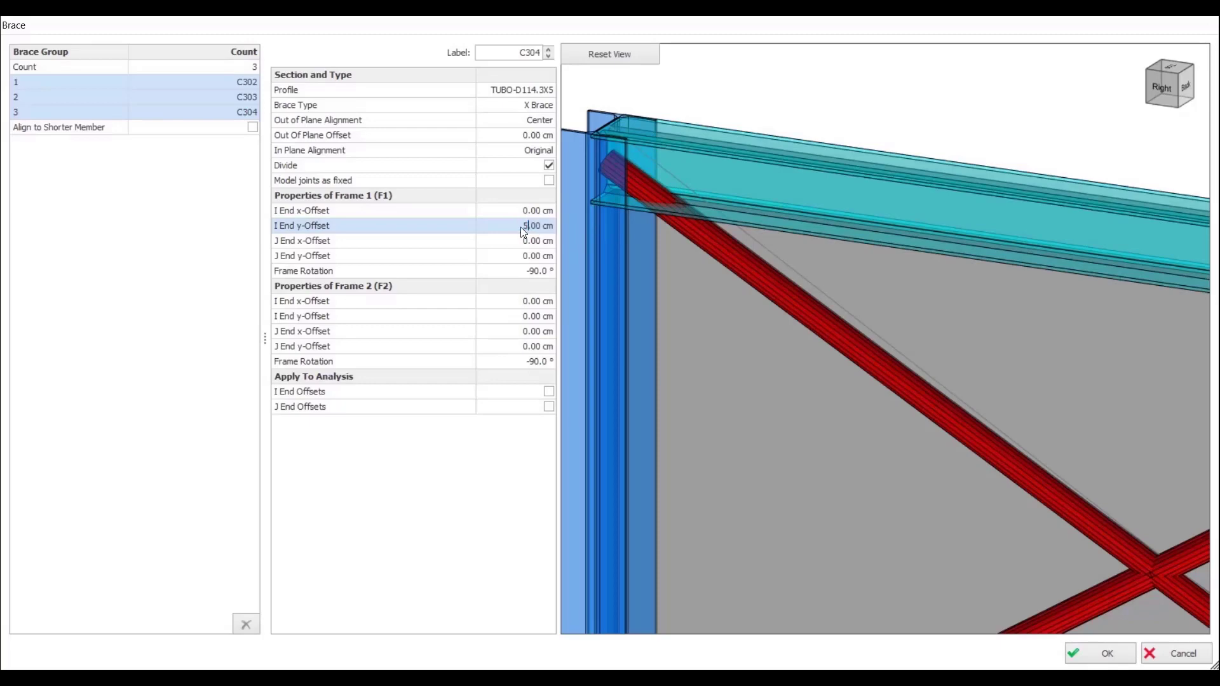
{"action": "type", "text": "0"}
{"action": "left_click", "coordinate": [398, 542]}
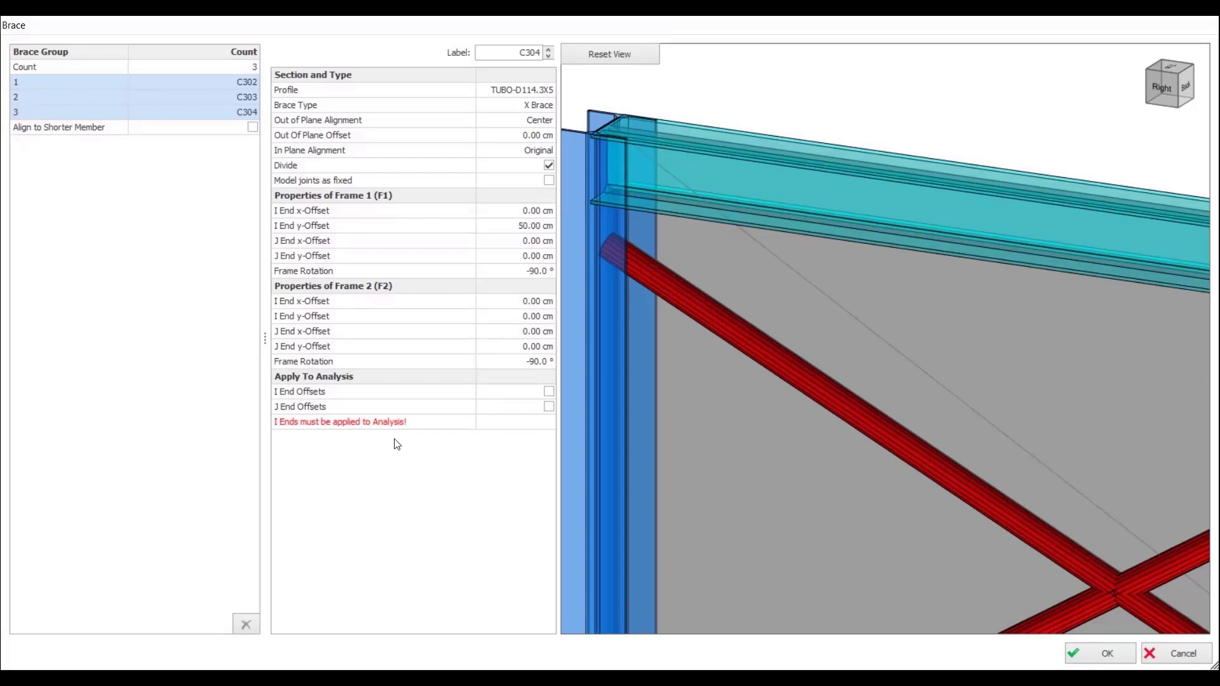
{"action": "left_click", "coordinate": [549, 392]}
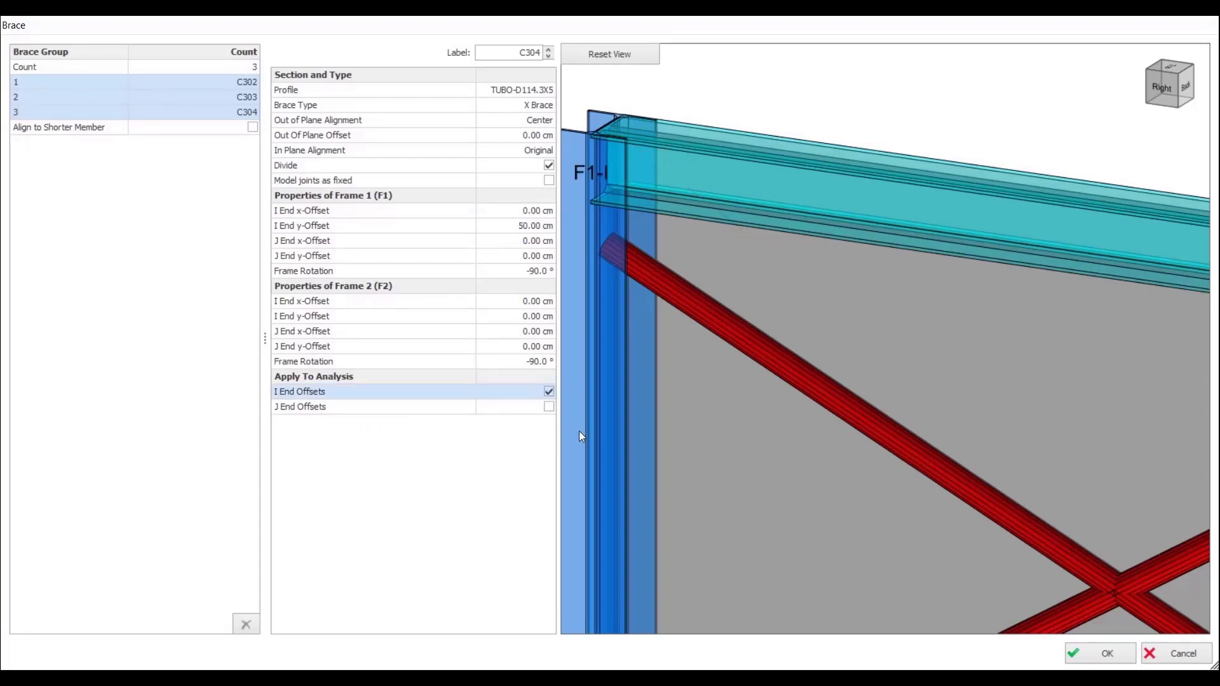
Step: Set the I End y-Offset of Frame 2 to 50 cm for the three braces
{"action": "scroll", "coordinate": [739, 414], "scroll_direction": "down", "scroll_amount": 4}
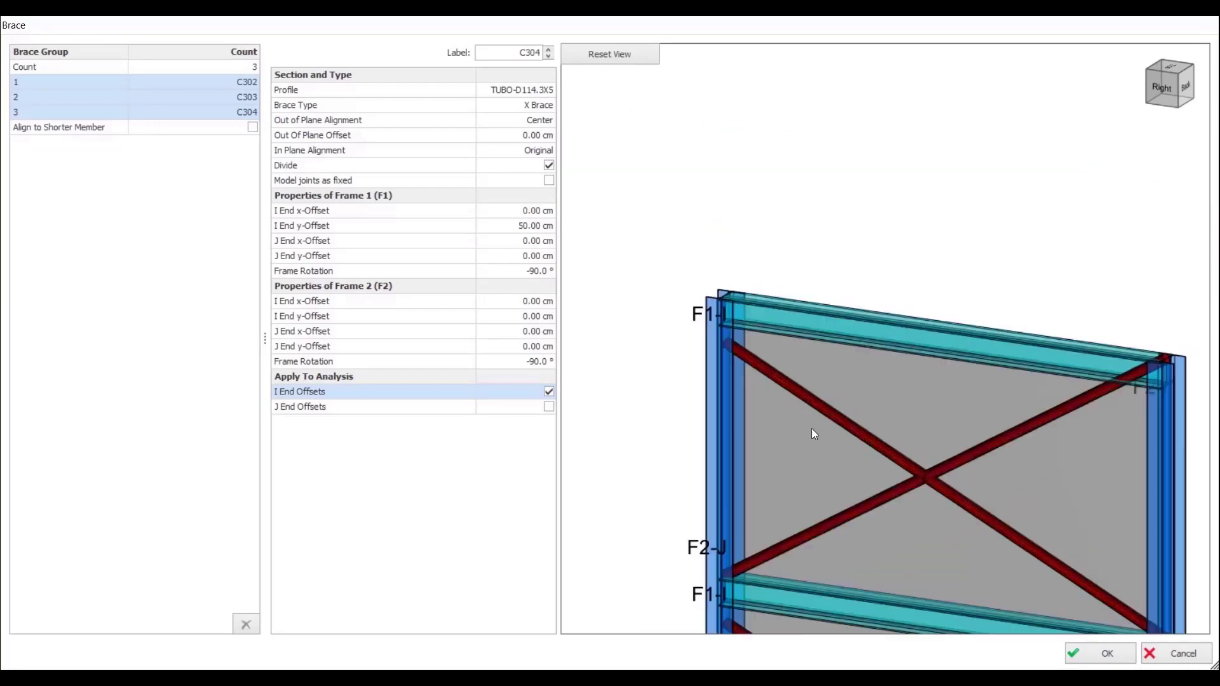
{"action": "middle_click_drag", "start_coordinate": [928, 483], "coordinate": [902, 413]}
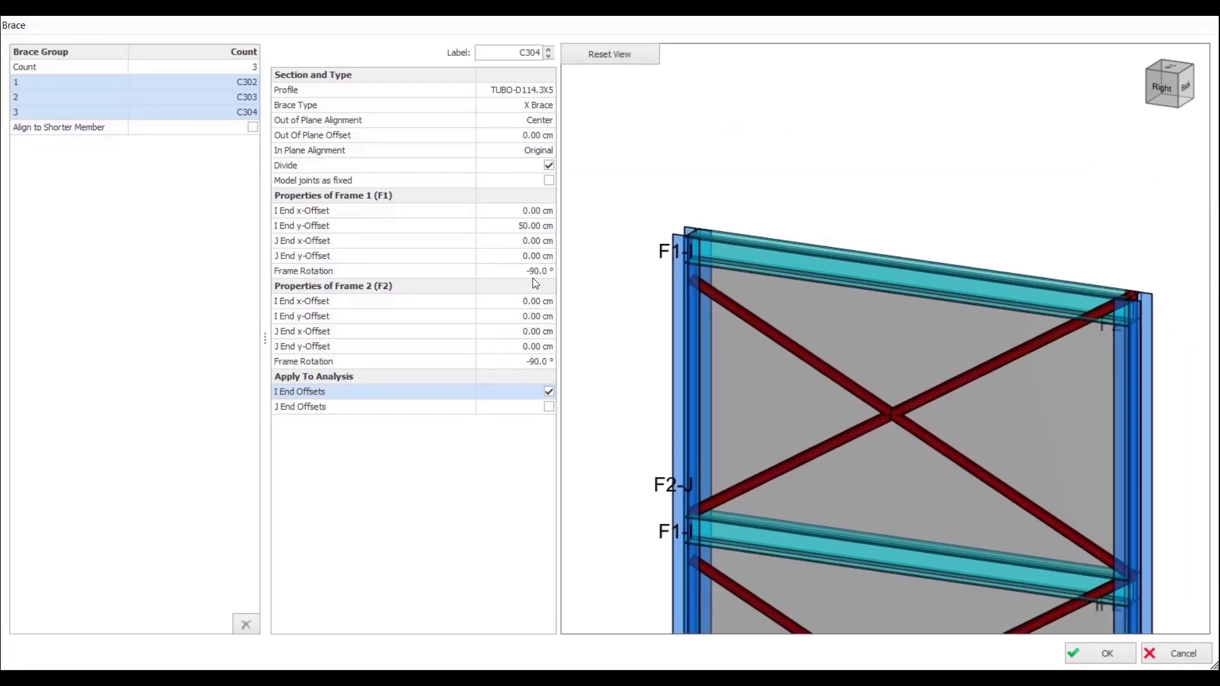
{"action": "left_click", "coordinate": [525, 321]}
{"action": "type", "text": "50"}
{"action": "key", "text": "Return"}
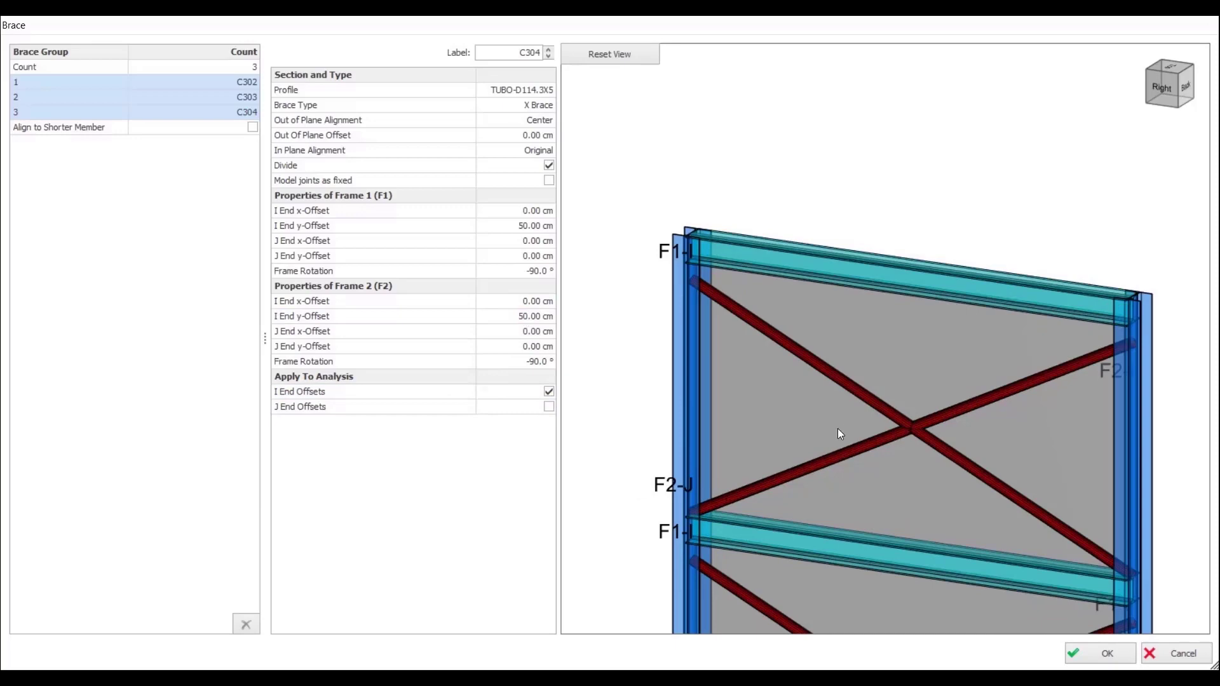
Step: Check the offset brace ends on all three storeys and insert the X braces between the first two columns
{"action": "scroll", "coordinate": [841, 425], "scroll_direction": "down", "scroll_amount": 4}
{"action": "middle_click_drag", "start_coordinate": [841, 425], "coordinate": [817, 326]}
{"action": "scroll", "coordinate": [825, 356], "scroll_direction": "down", "scroll_amount": 3}
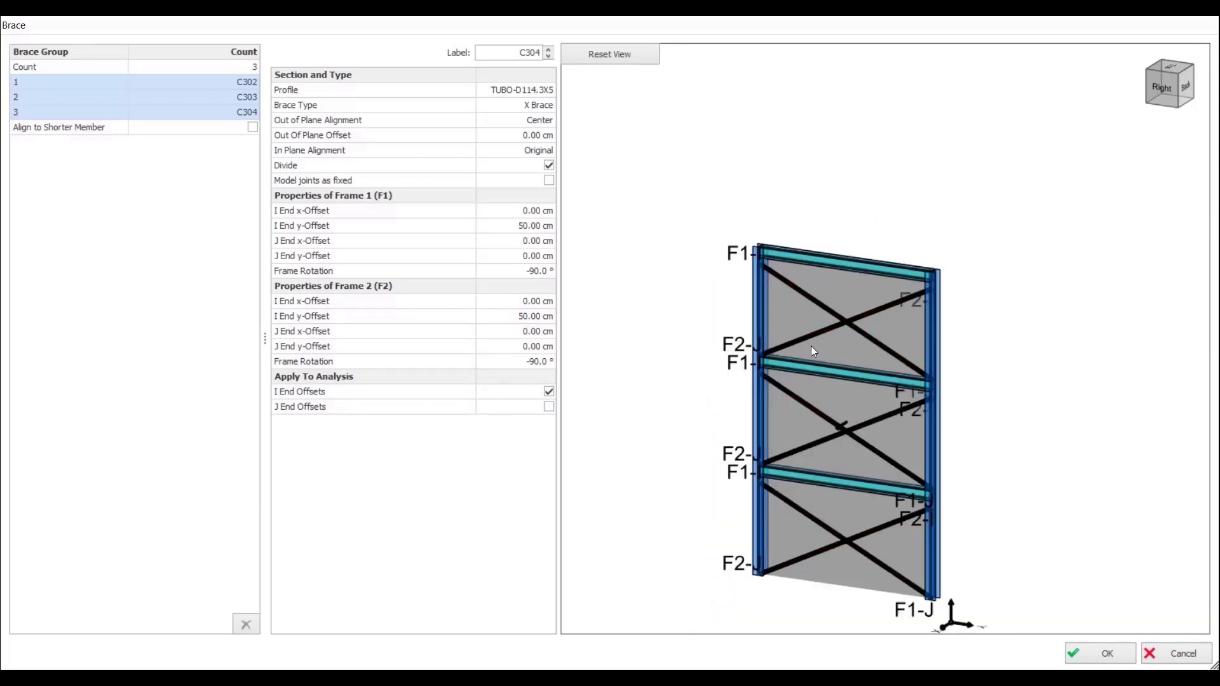
{"action": "scroll", "coordinate": [777, 496], "scroll_direction": "up", "scroll_amount": 5}
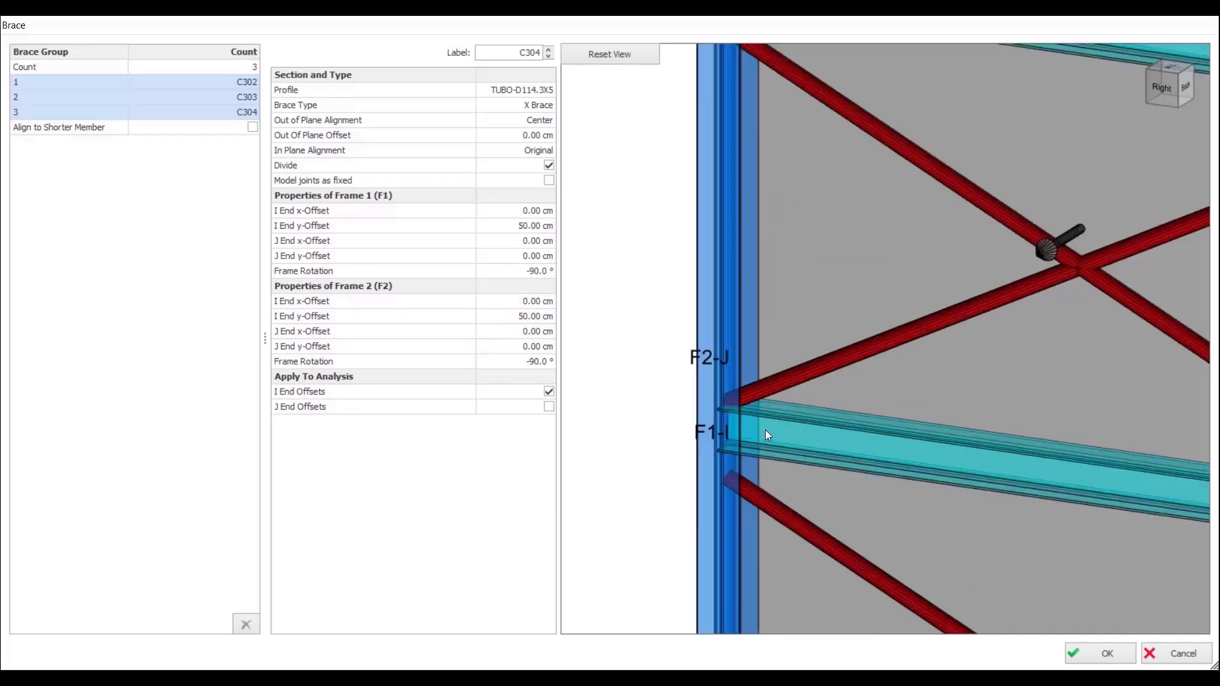
{"action": "scroll", "coordinate": [765, 430], "scroll_direction": "down", "scroll_amount": 5}
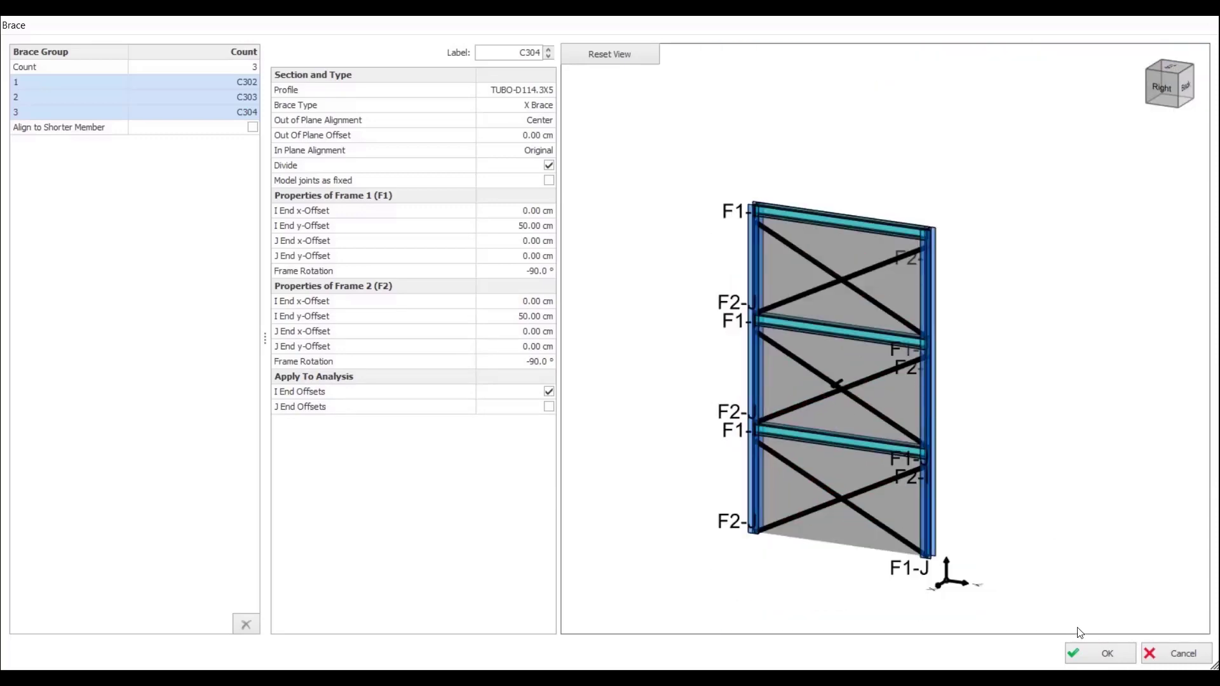
{"action": "left_click", "coordinate": [1086, 655]}
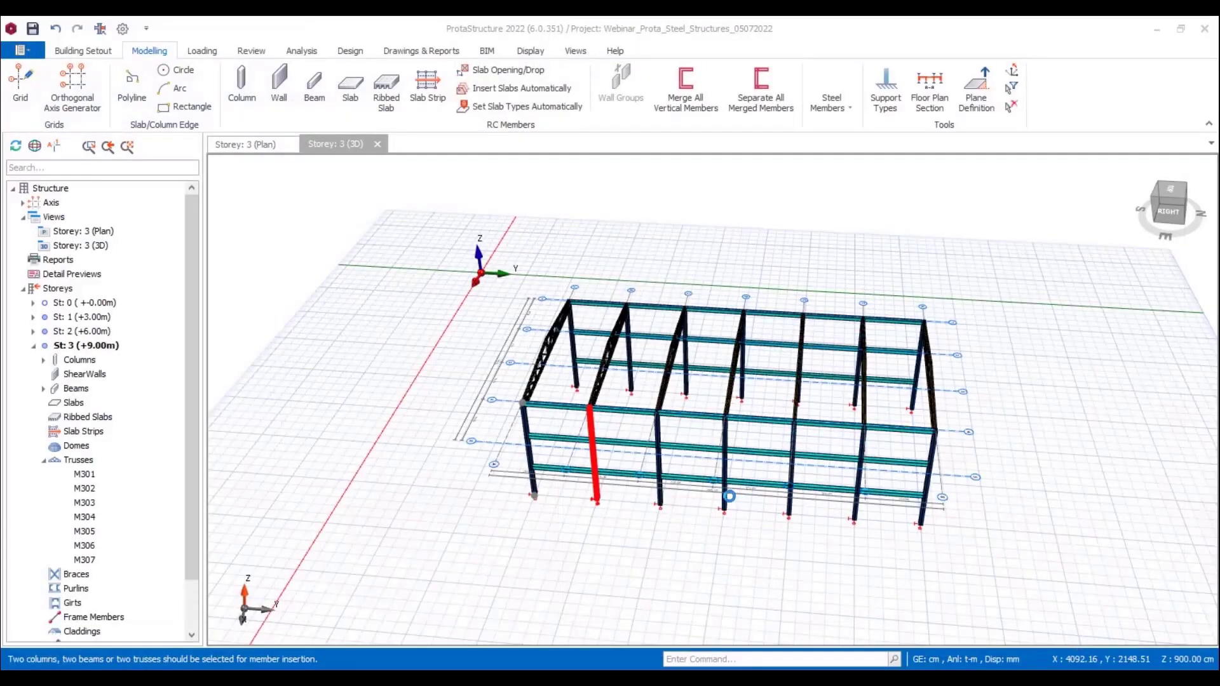
Step: Insert the same three-storey X brace group between the last two columns of the same side wall
{"action": "scroll", "coordinate": [729, 498], "scroll_direction": "up", "scroll_amount": 2}
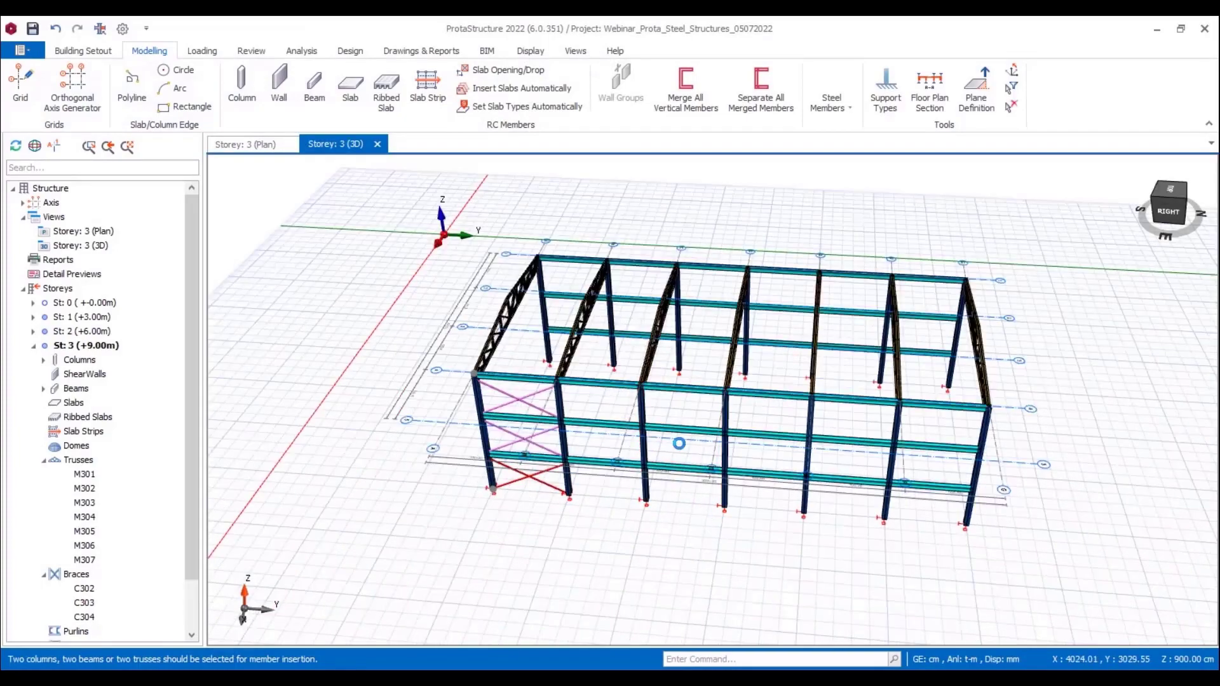
{"action": "scroll", "coordinate": [683, 454], "scroll_direction": "up", "scroll_amount": 2}
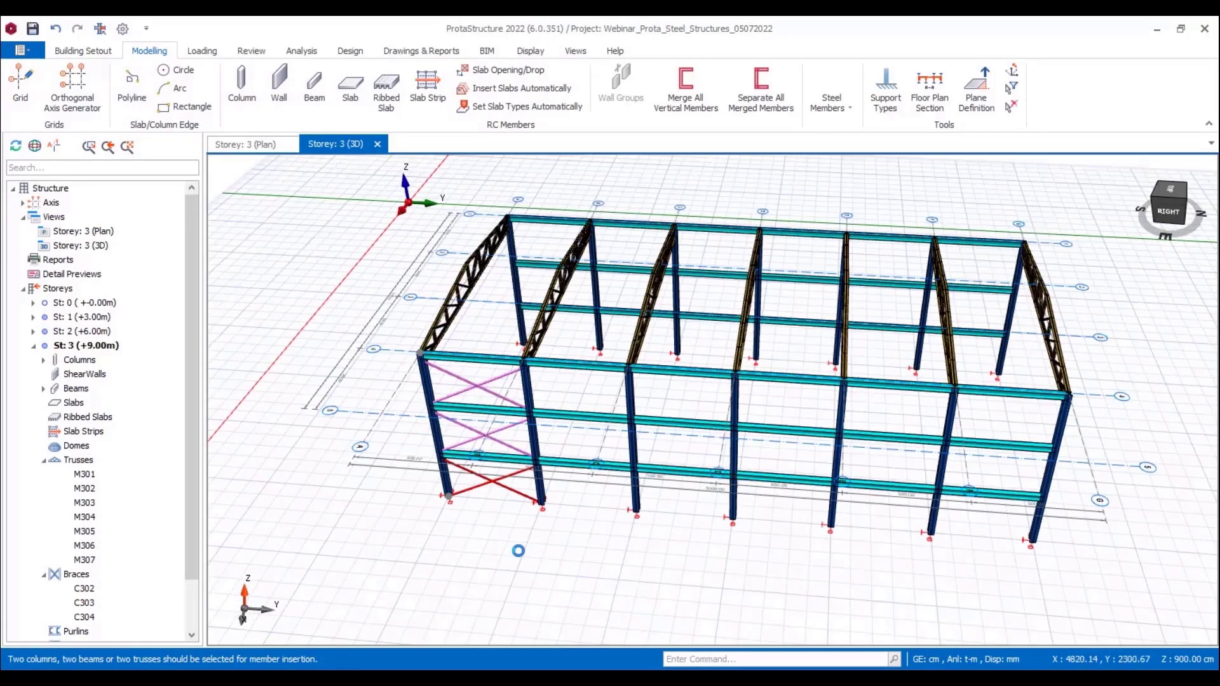
{"action": "middle_click_drag", "start_coordinate": [518, 551], "coordinate": [492, 540]}
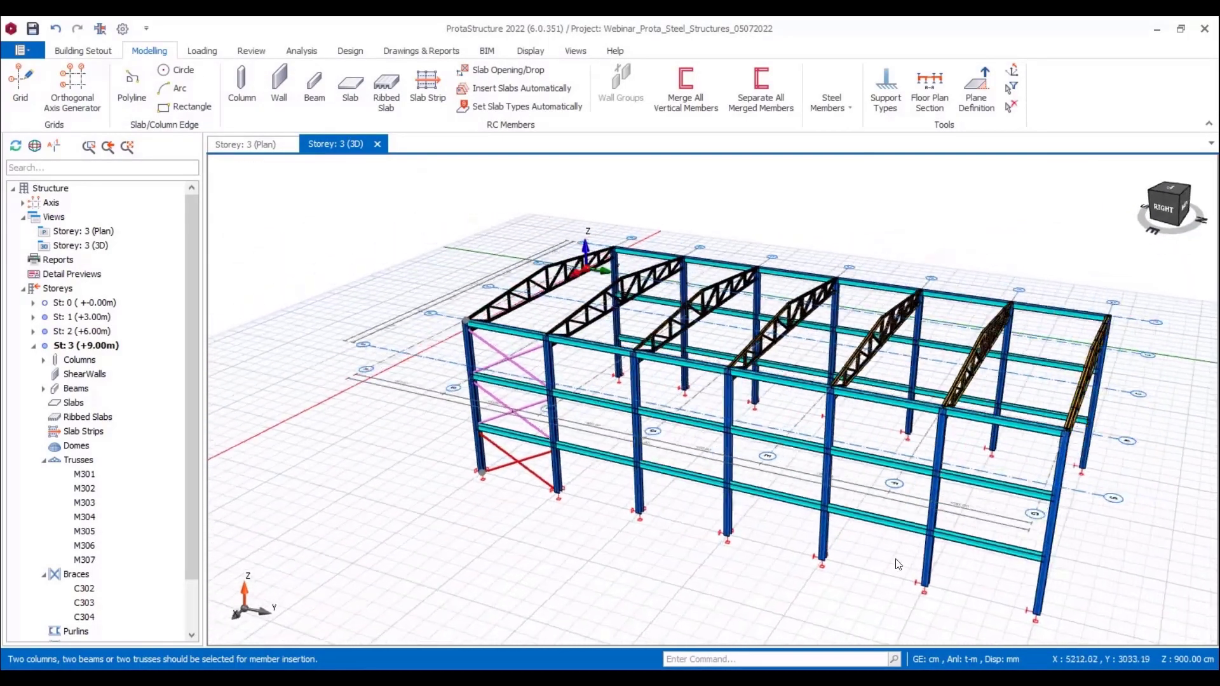
{"action": "left_click", "coordinate": [939, 515]}
{"action": "left_click", "coordinate": [1051, 527]}
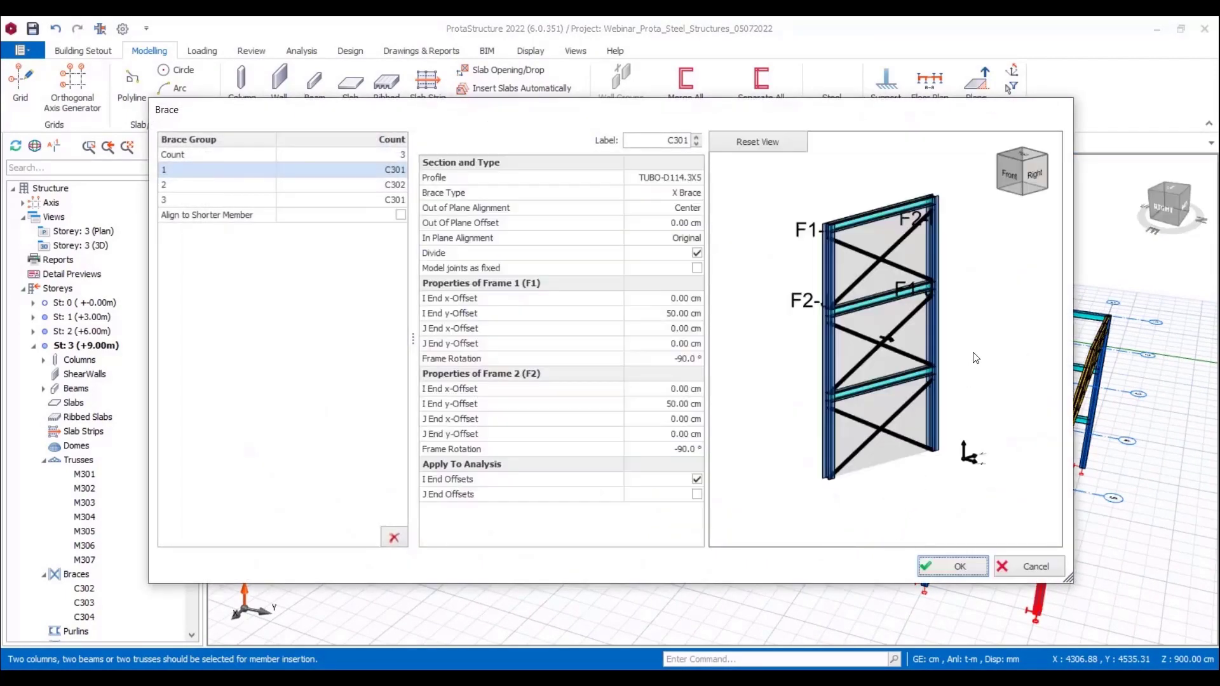
{"action": "left_click", "coordinate": [953, 566]}
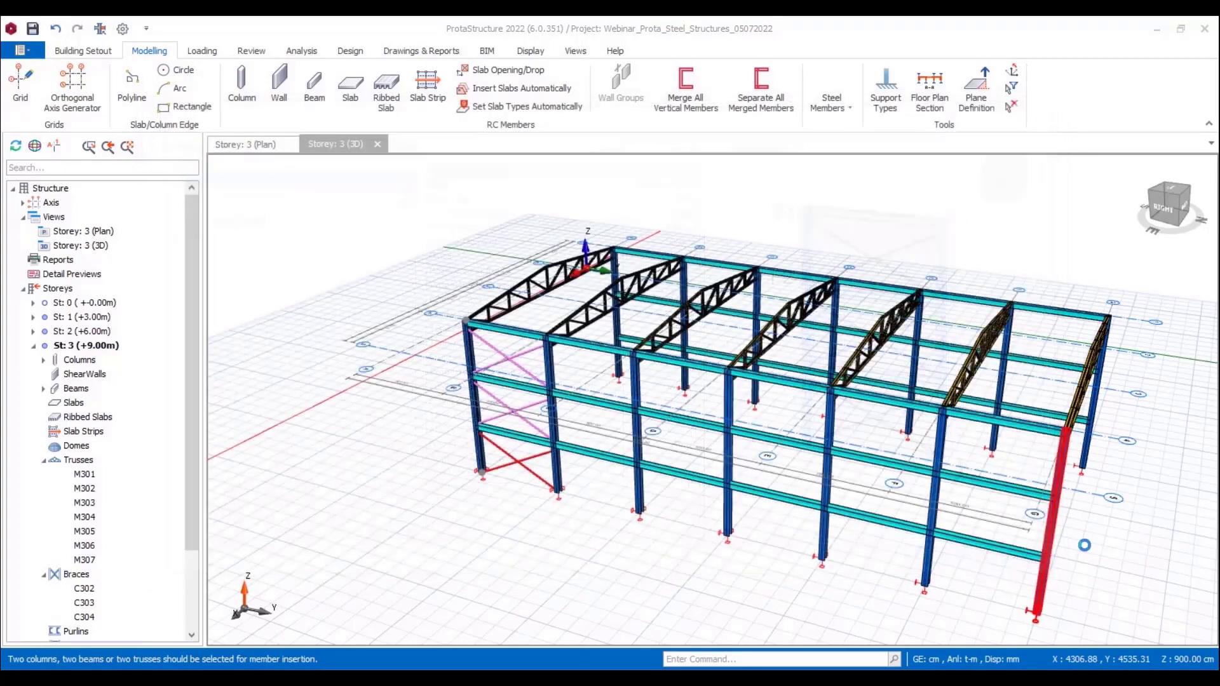
Step: Insert the same three-storey X brace group between the two end columns of the opposite side wall
{"action": "middle_click_drag", "start_coordinate": [1166, 436], "coordinate": [864, 437]}
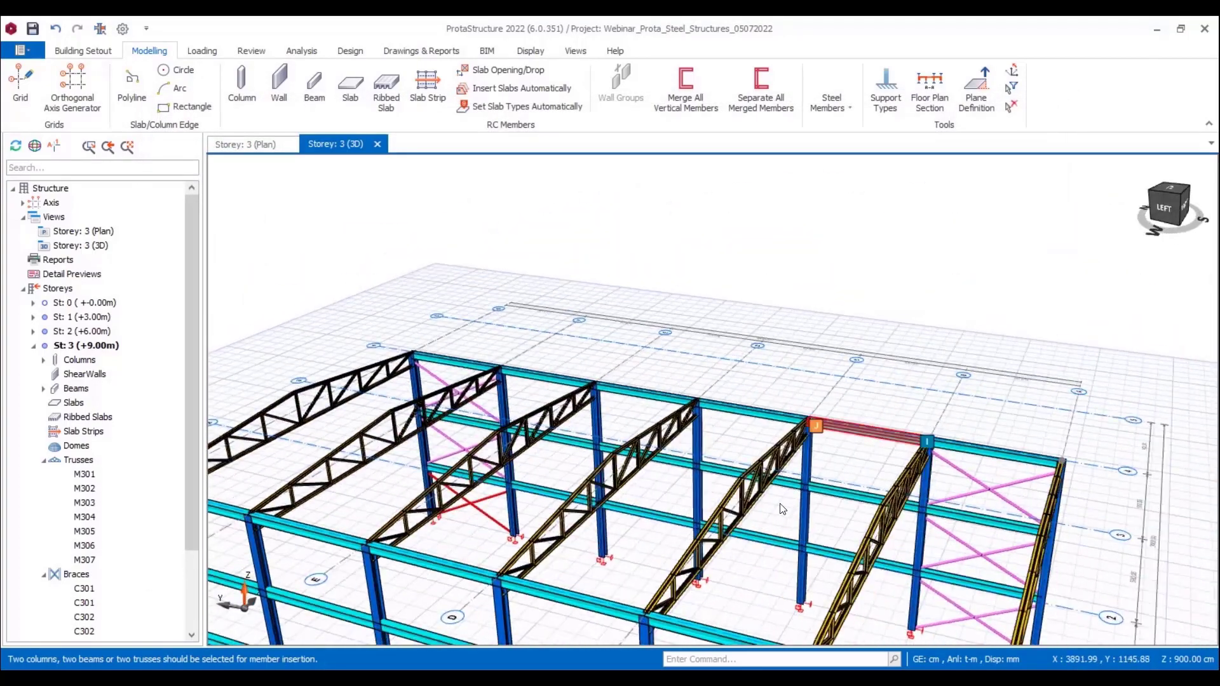
{"action": "middle_click_drag", "start_coordinate": [701, 510], "coordinate": [948, 346]}
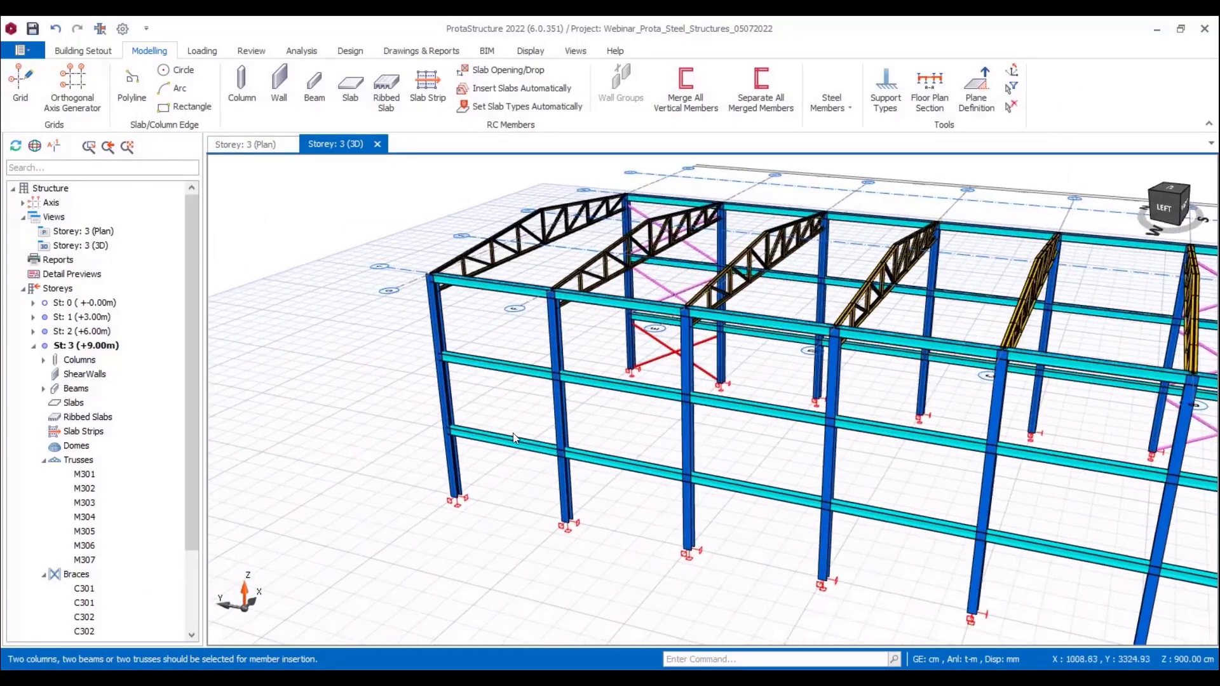
{"action": "left_click", "coordinate": [552, 405]}
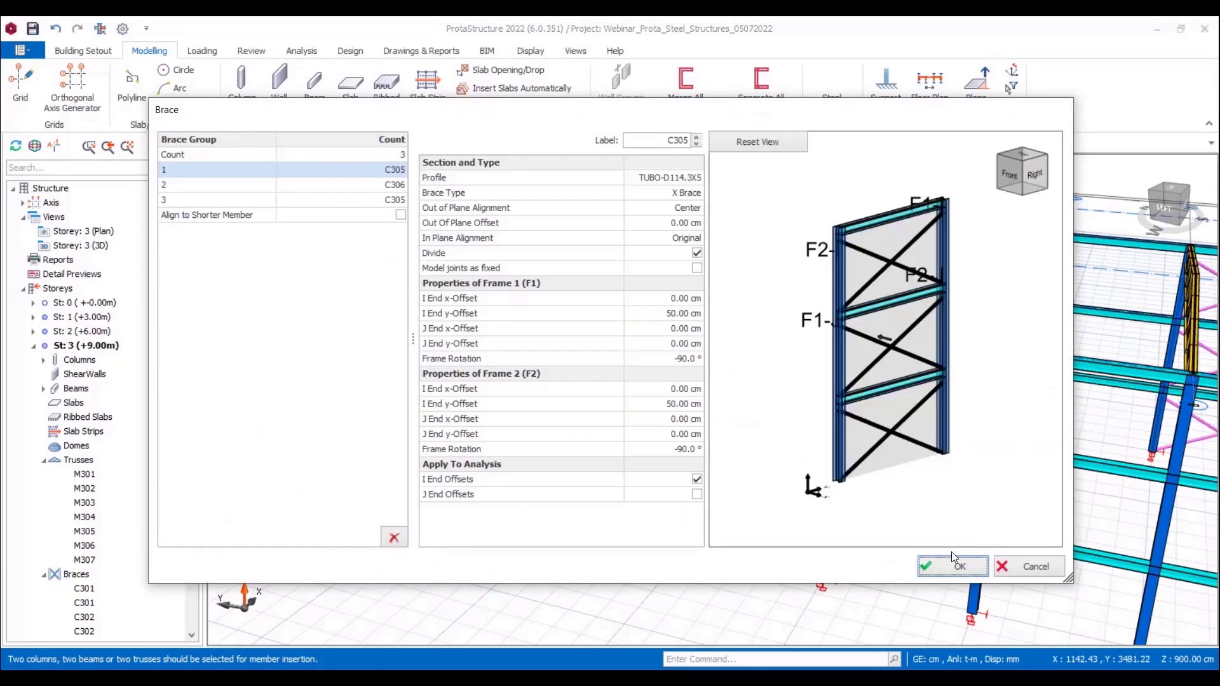
{"action": "left_click", "coordinate": [955, 565]}
{"action": "scroll", "coordinate": [795, 467], "scroll_direction": "up", "scroll_amount": 5}
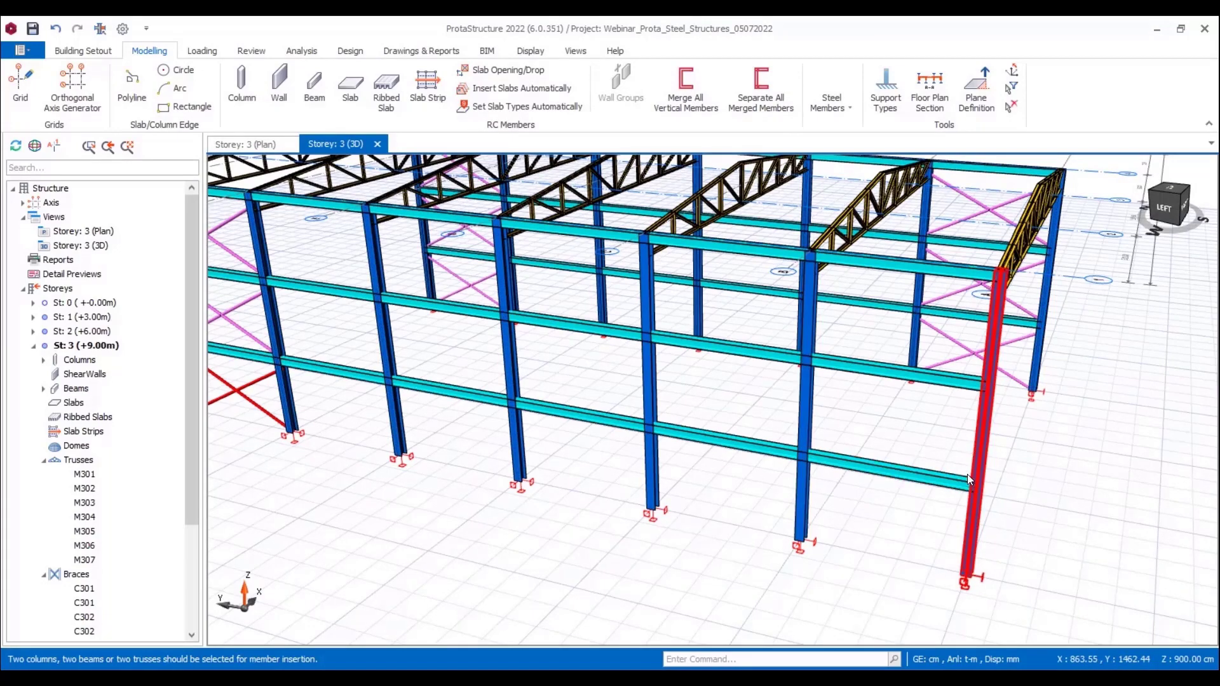
Step: Start inserting a steel frame member with its type set to Vertical Brace
{"action": "scroll", "coordinate": [967, 474], "scroll_direction": "down", "scroll_amount": 5}
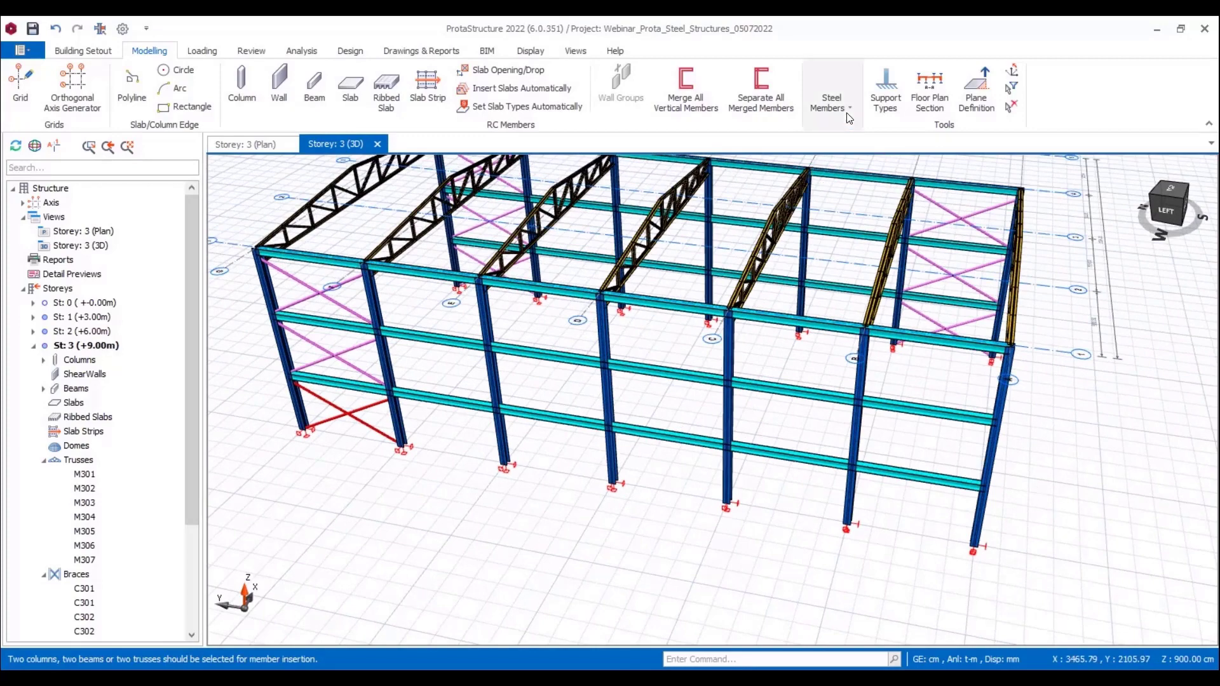
{"action": "left_click", "coordinate": [849, 118]}
{"action": "left_click", "coordinate": [990, 158]}
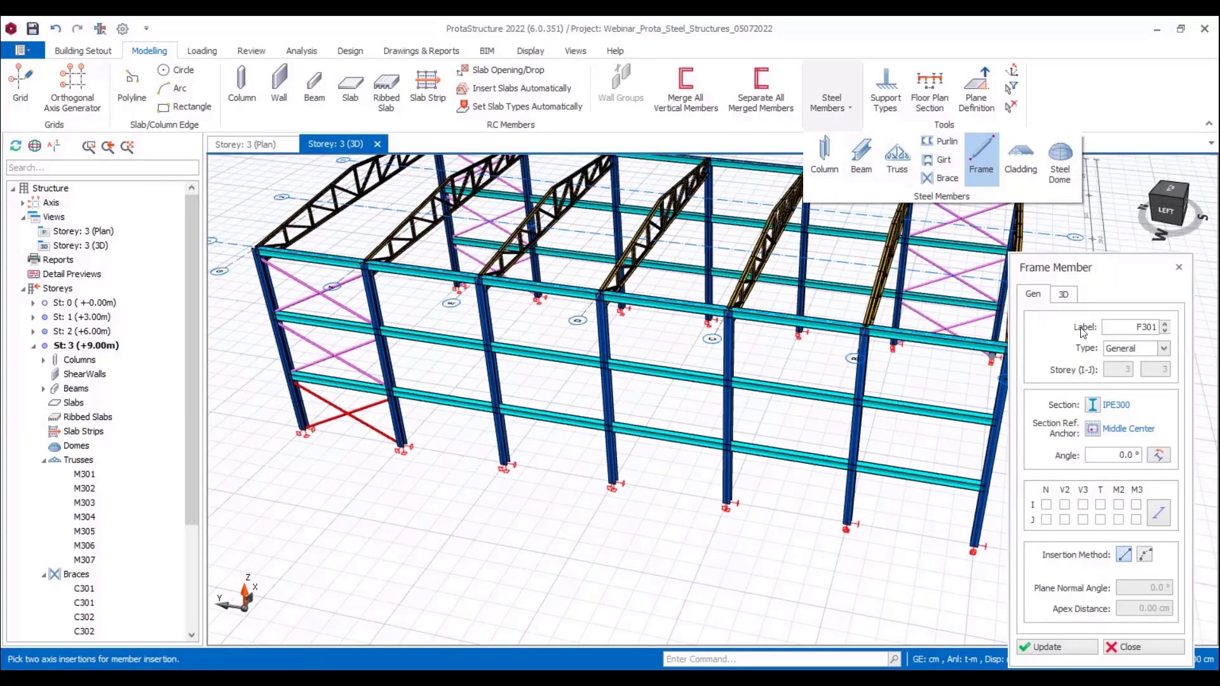
{"action": "left_click", "coordinate": [1125, 348]}
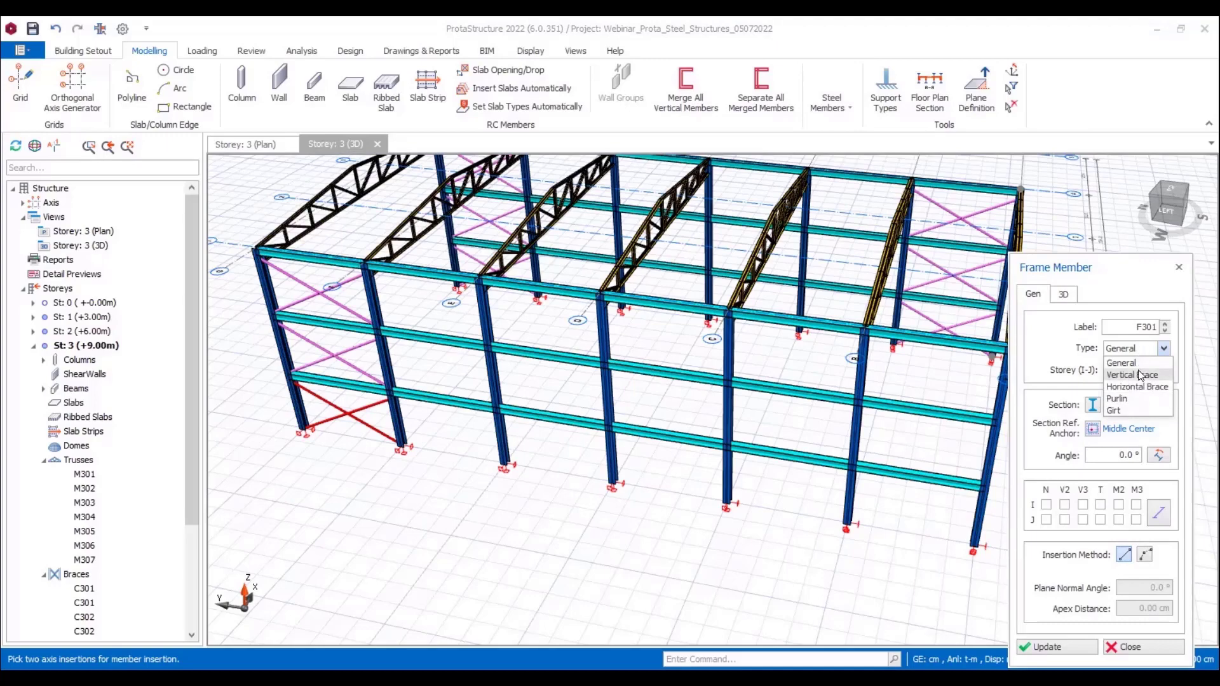
{"action": "left_click", "coordinate": [1141, 376]}
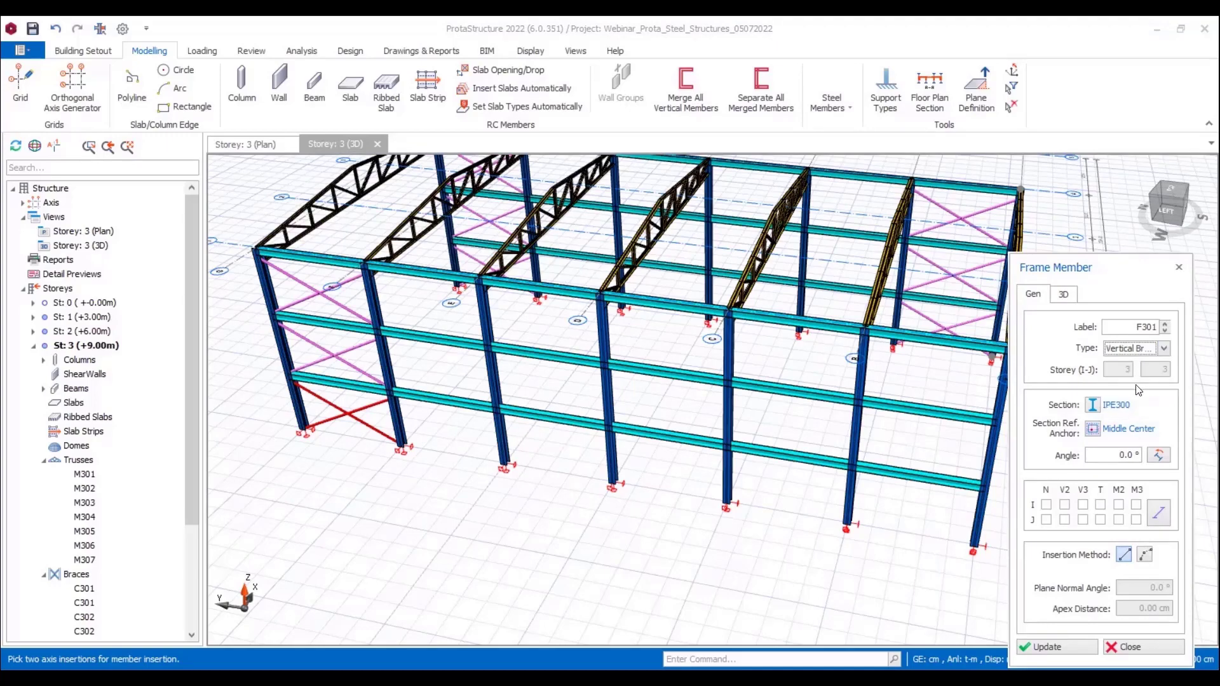
Step: Set the frame member's section to the Euro circular tube TUBO-D114.3X5
{"action": "left_click", "coordinate": [1108, 406]}
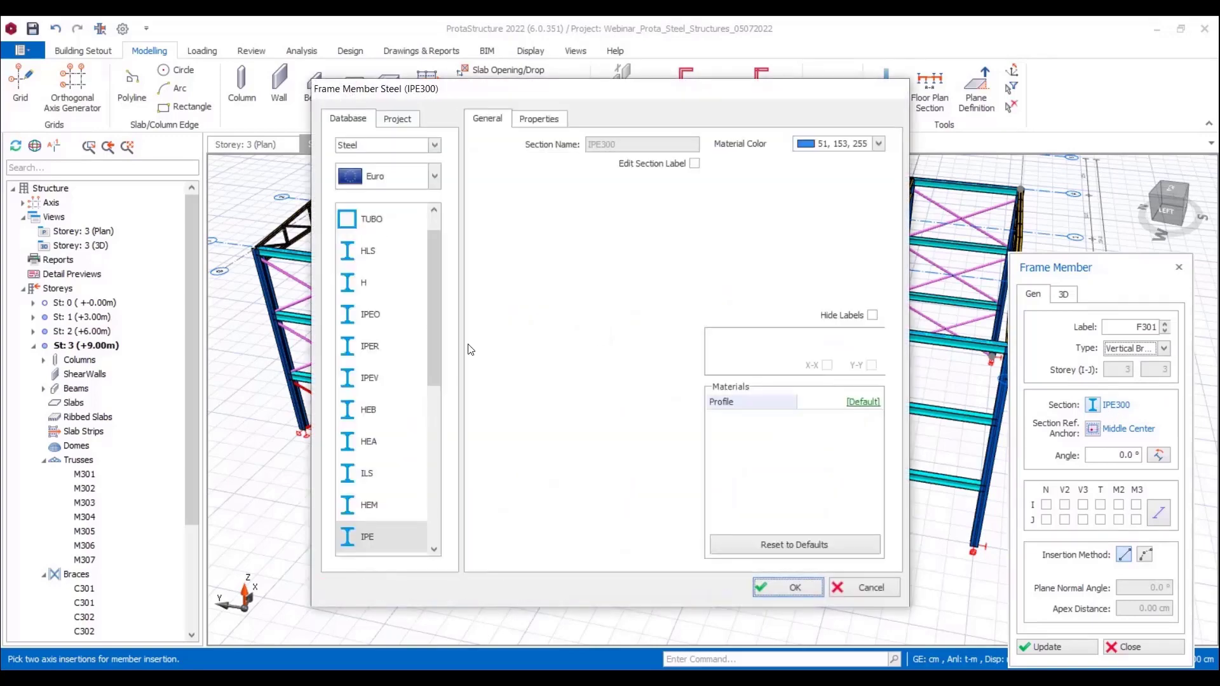
{"action": "scroll", "coordinate": [386, 483], "scroll_direction": "down", "scroll_amount": 5}
{"action": "left_click", "coordinate": [381, 537]}
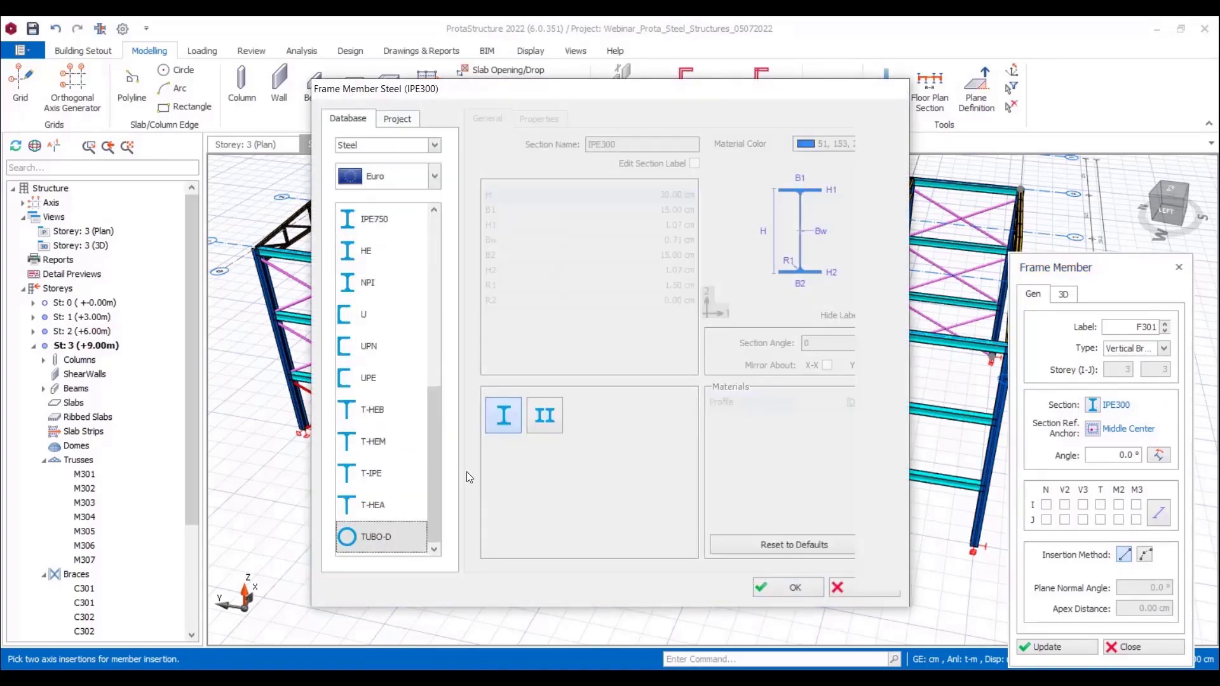
{"action": "left_click", "coordinate": [529, 314]}
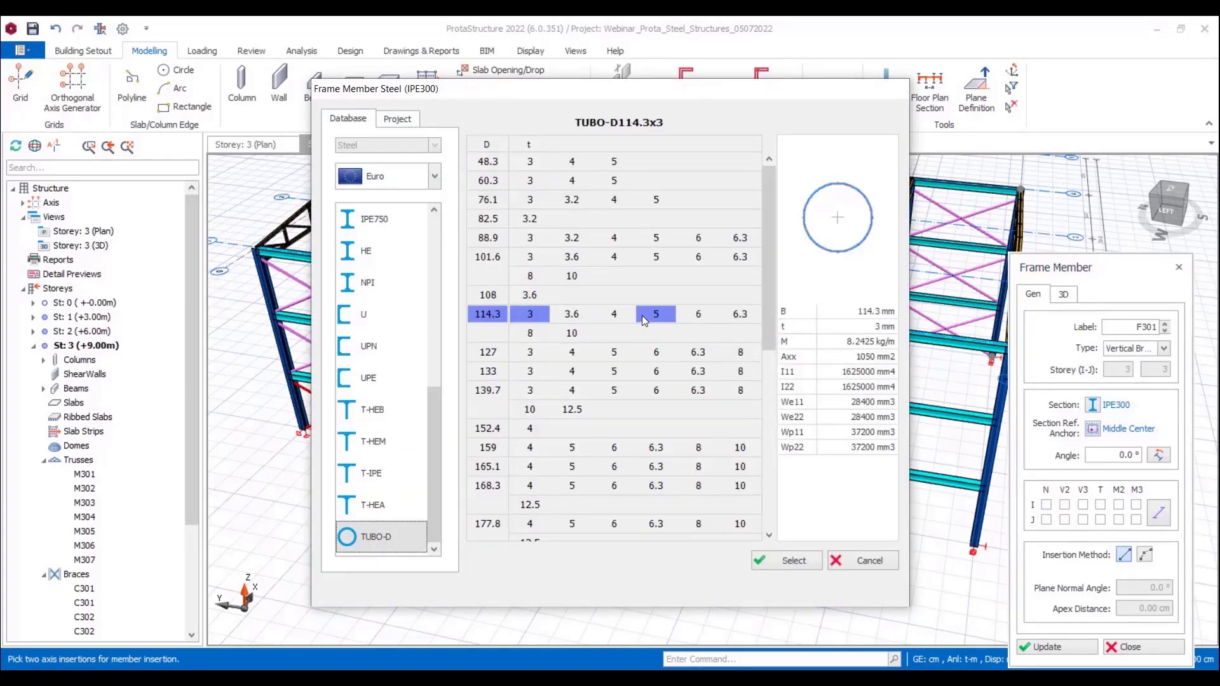
{"action": "left_click", "coordinate": [656, 314]}
{"action": "left_click", "coordinate": [774, 561]}
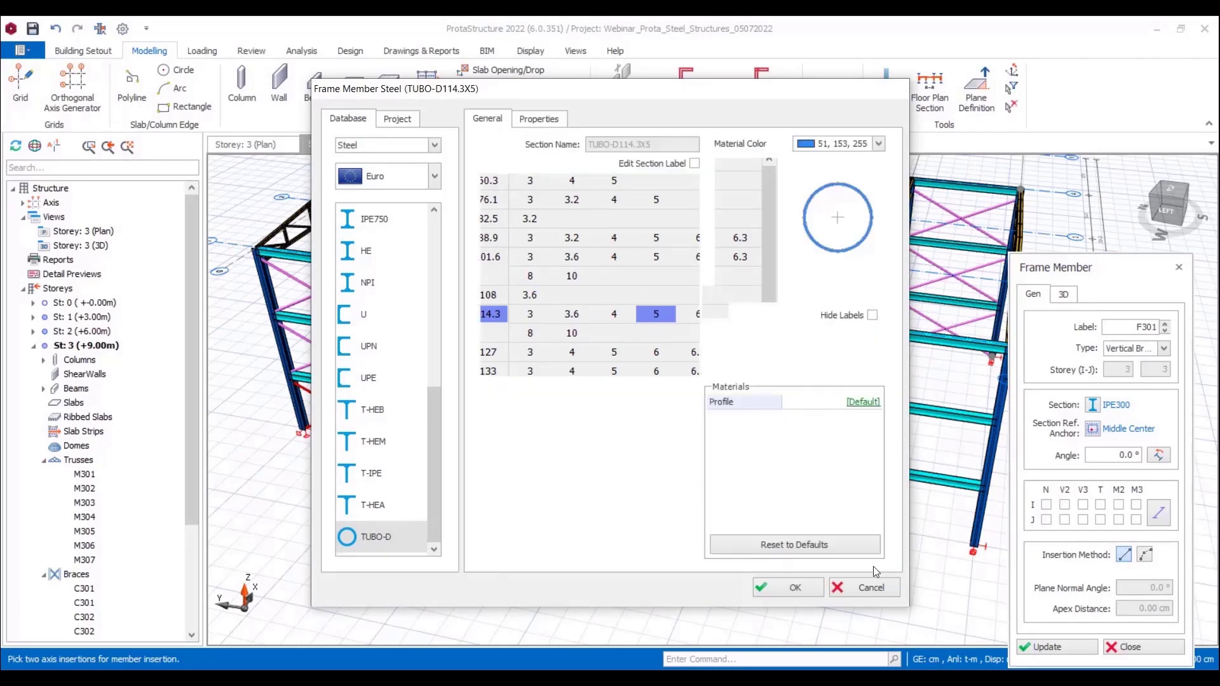
{"action": "left_click", "coordinate": [794, 588]}
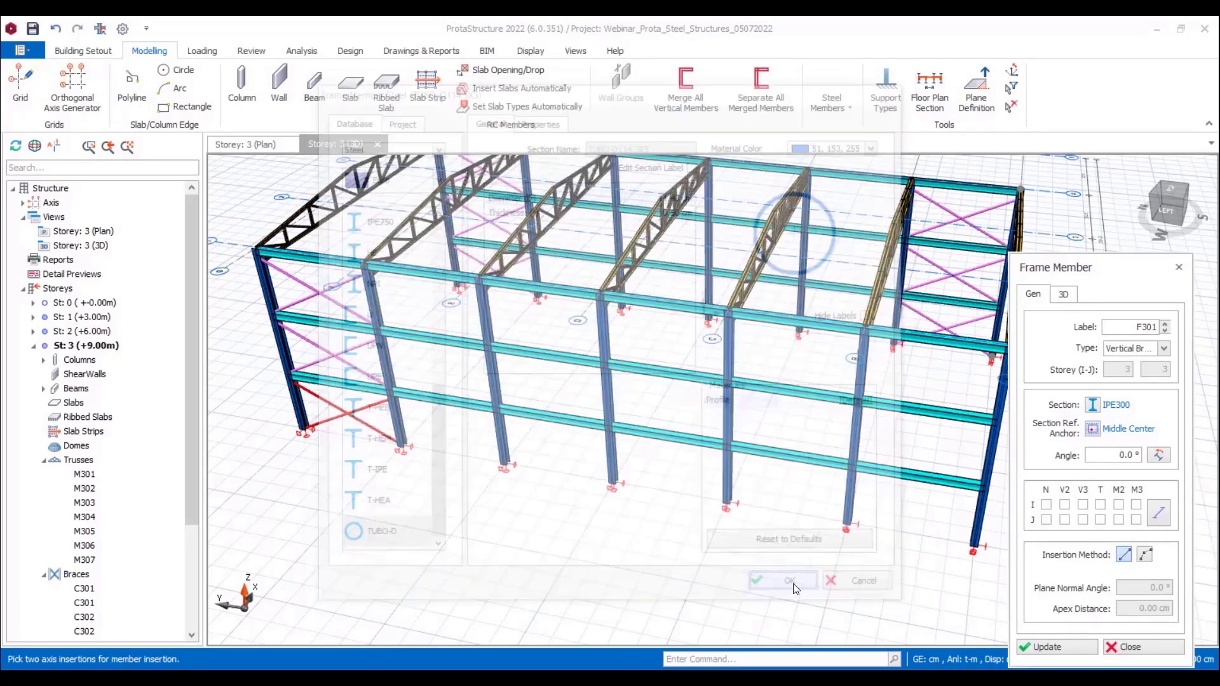
Step: Release the M2 and M3 moments at both the I and J ends of the frame member
{"action": "middle_click_drag", "start_coordinate": [971, 566], "coordinate": [803, 565]}
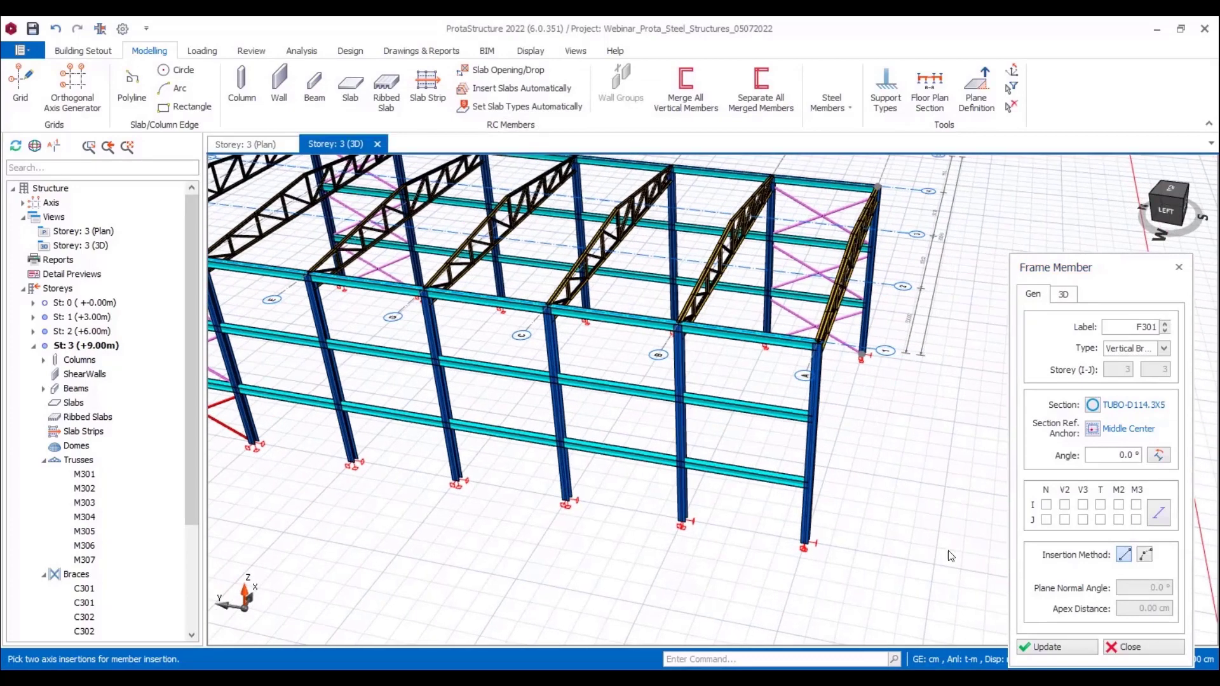
{"action": "left_click", "coordinate": [1161, 512]}
{"action": "left_click", "coordinate": [1160, 515]}
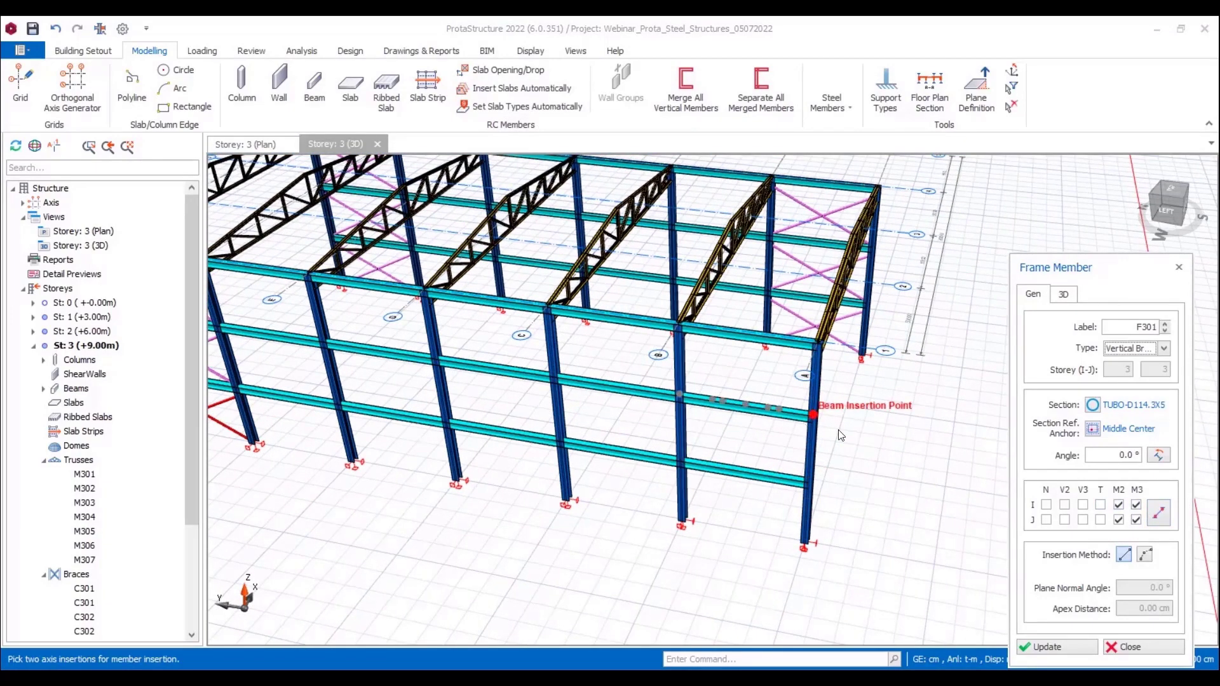
Step: Try to preset the new vertical brace's J-End Z analytical offset to -50 cm
{"action": "left_click", "coordinate": [1067, 294]}
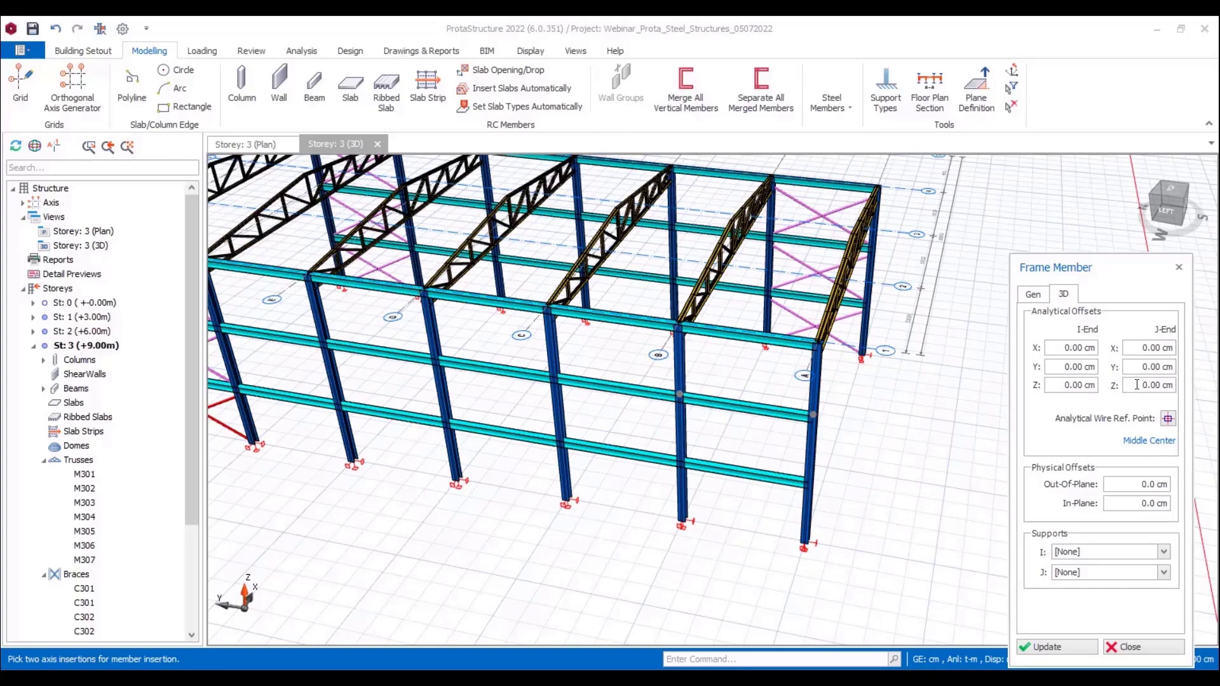
{"action": "left_click_drag", "start_coordinate": [1139, 384], "coordinate": [1168, 385]}
{"action": "type", "text": "-50"}
{"action": "left_click_drag", "start_coordinate": [1068, 385], "coordinate": [1115, 387]}
Step: Insert two crossing vertical braces in the third storey of the unbraced end bay between axes A and B
{"action": "scroll", "coordinate": [823, 402], "scroll_direction": "up", "scroll_amount": 1}
{"action": "scroll", "coordinate": [804, 432], "scroll_direction": "up", "scroll_amount": 1}
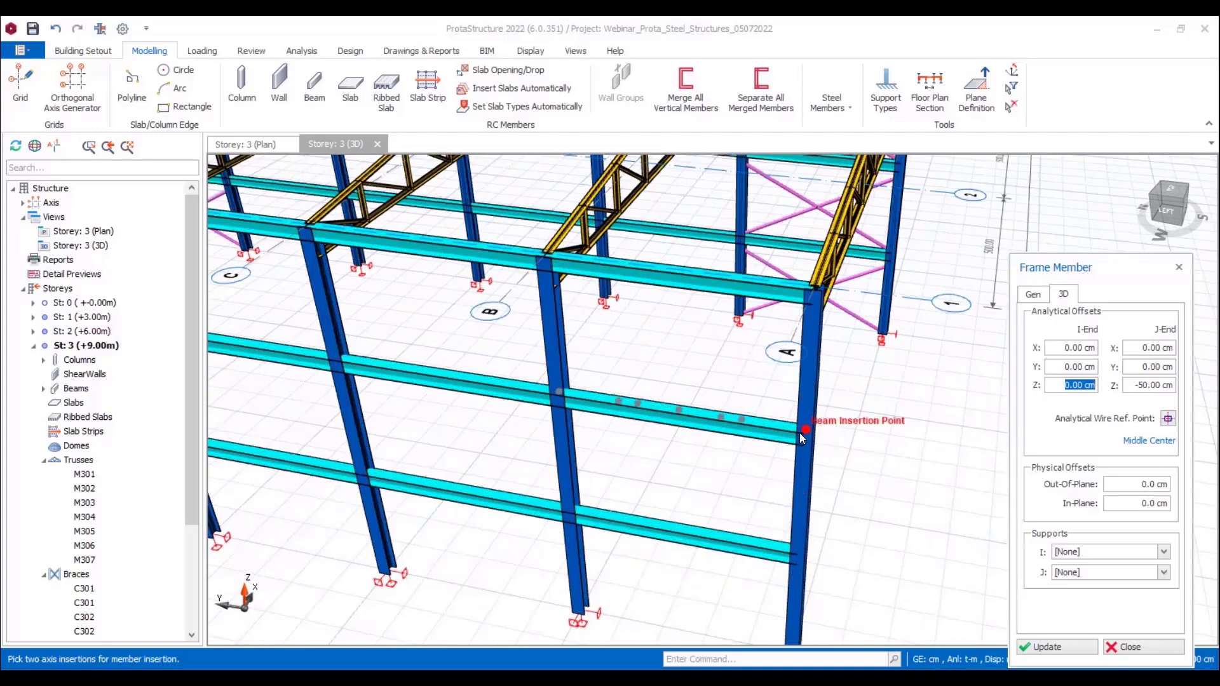
{"action": "left_click", "coordinate": [803, 436]}
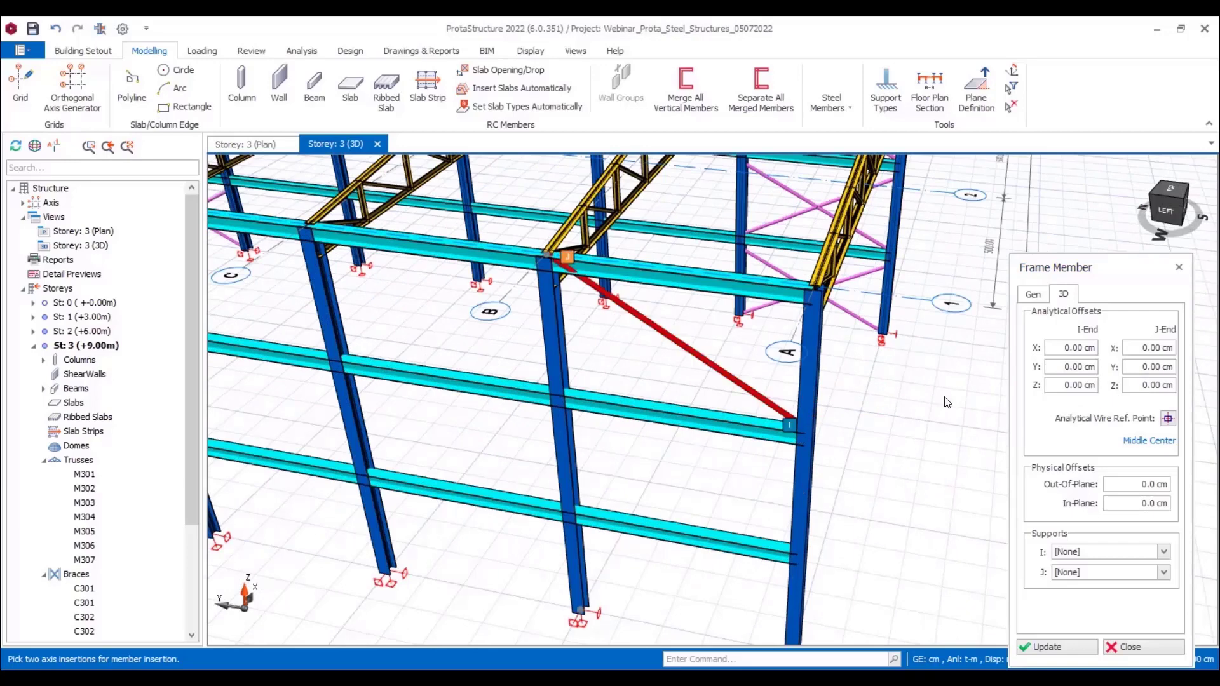
{"action": "left_click", "coordinate": [558, 396]}
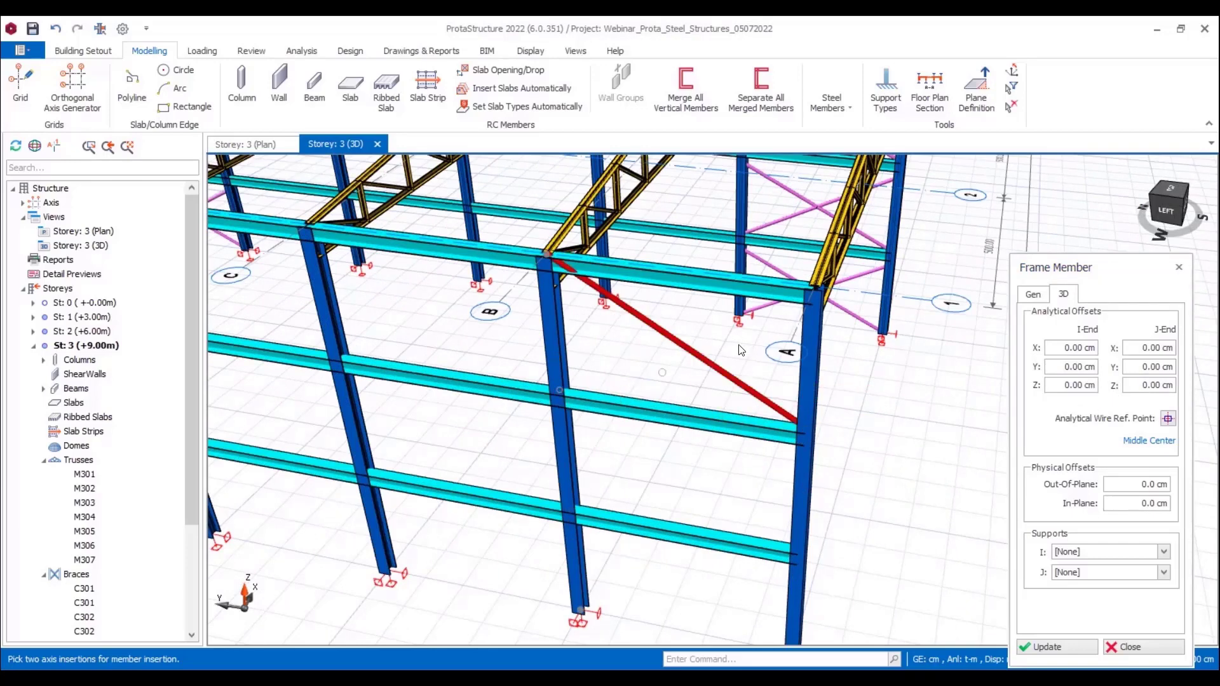
{"action": "left_click", "coordinate": [803, 295]}
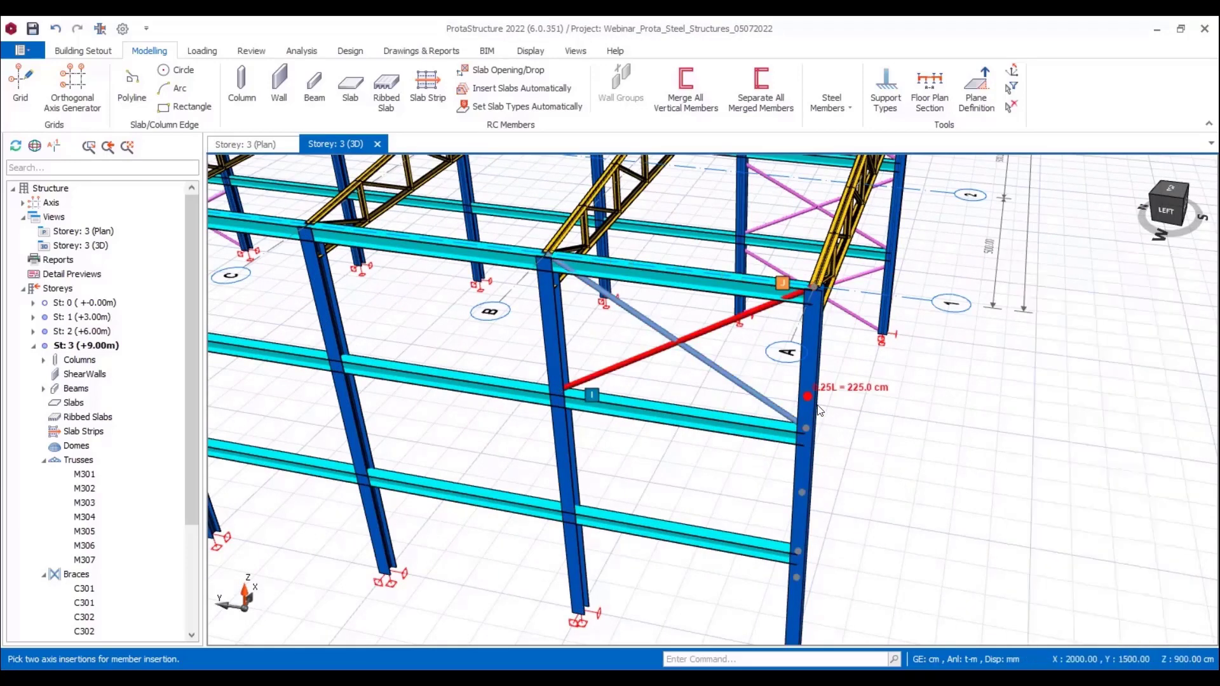
Step: Set the J-End Z analytical offset to -50 cm for the top-storey diagonal that rises to the corner column
{"action": "left_click", "coordinate": [706, 335]}
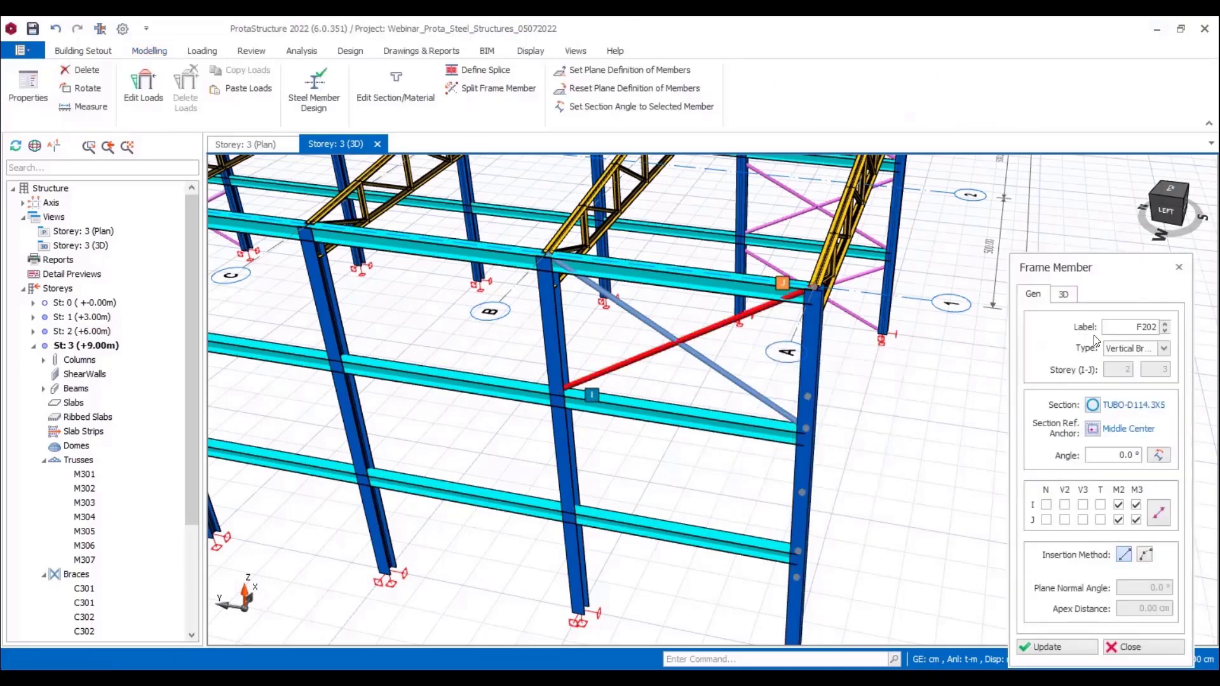
{"action": "left_click", "coordinate": [1063, 294]}
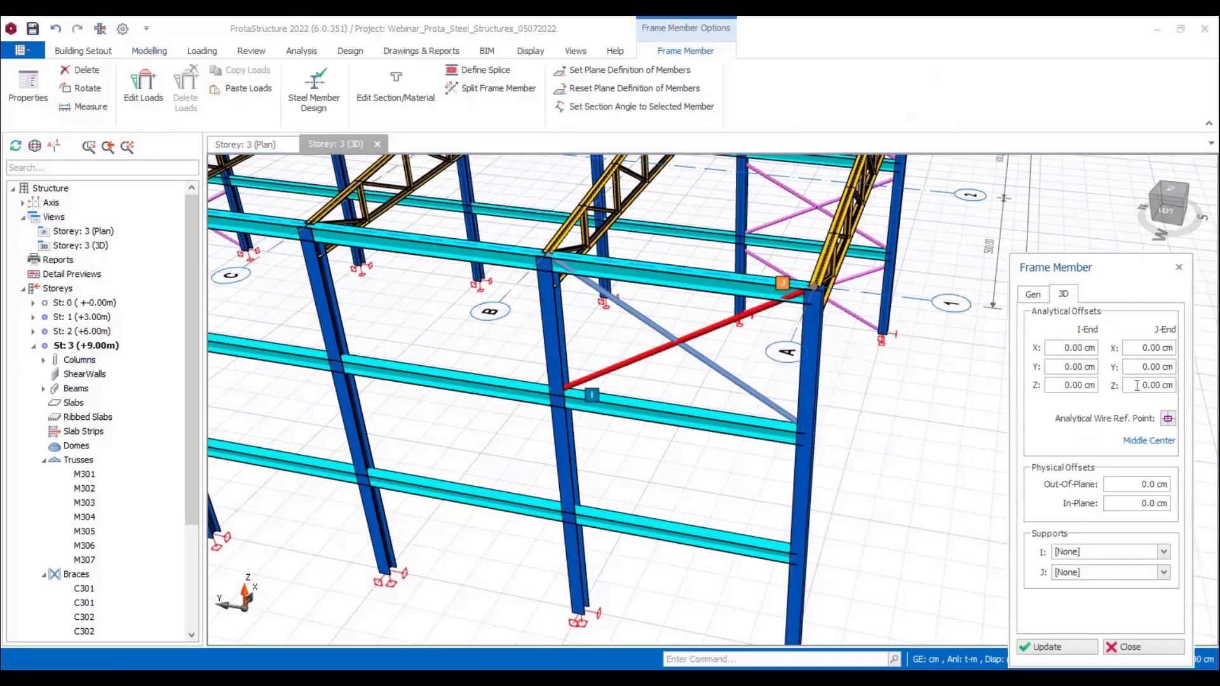
{"action": "left_click_drag", "start_coordinate": [1136, 386], "coordinate": [1173, 385]}
{"action": "type", "text": "-5"}
{"action": "left_click", "coordinate": [1047, 647]}
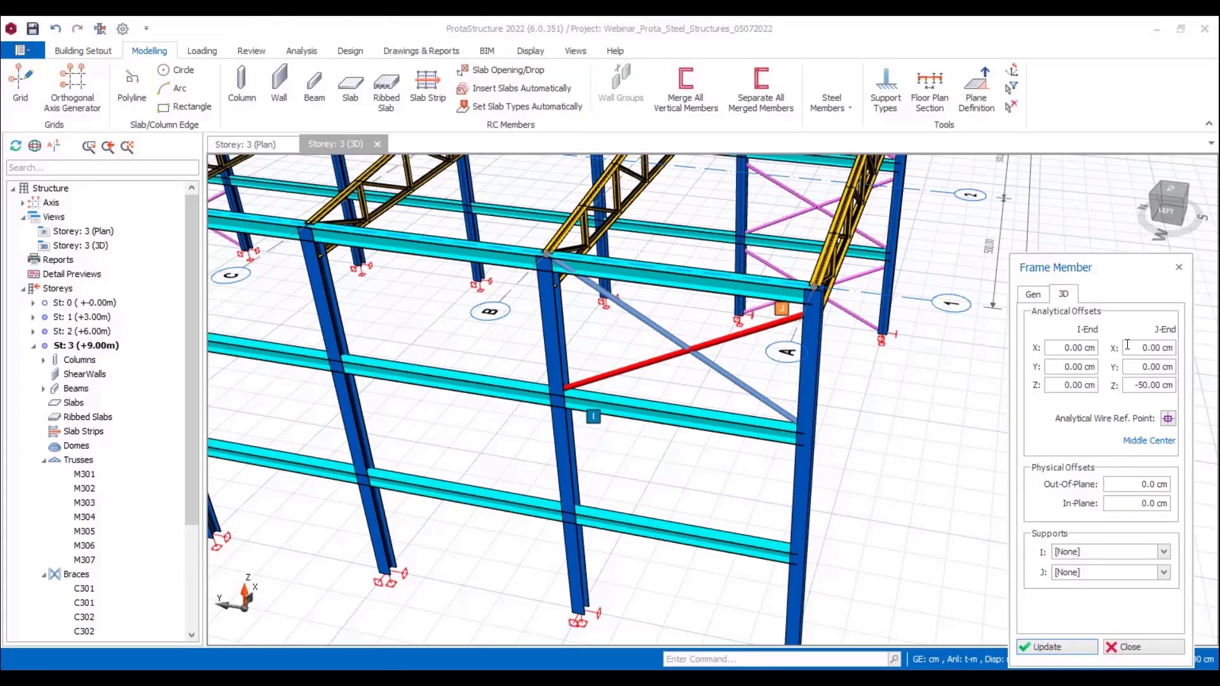
{"action": "key", "text": "Escape"}
{"action": "key", "text": "Escape"}
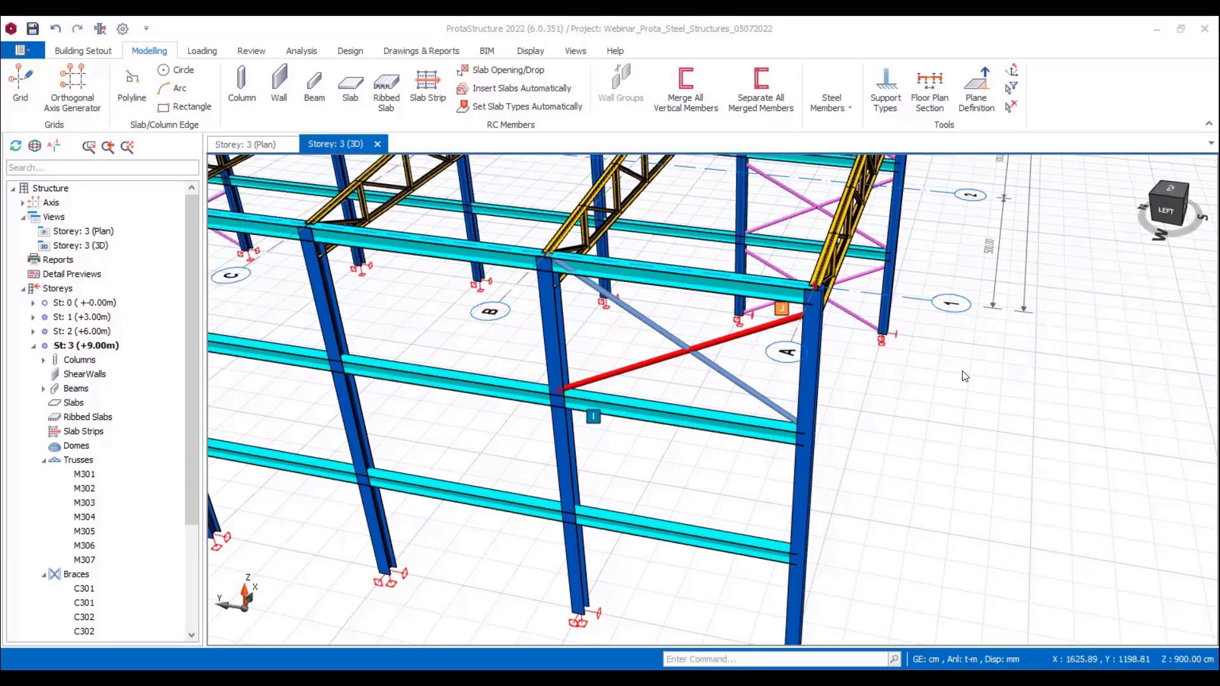
Step: Set the J-End Z analytical offset of the other top-storey diagonal, rising to the axis B column, to -50 cm
{"action": "double_click", "coordinate": [736, 384]}
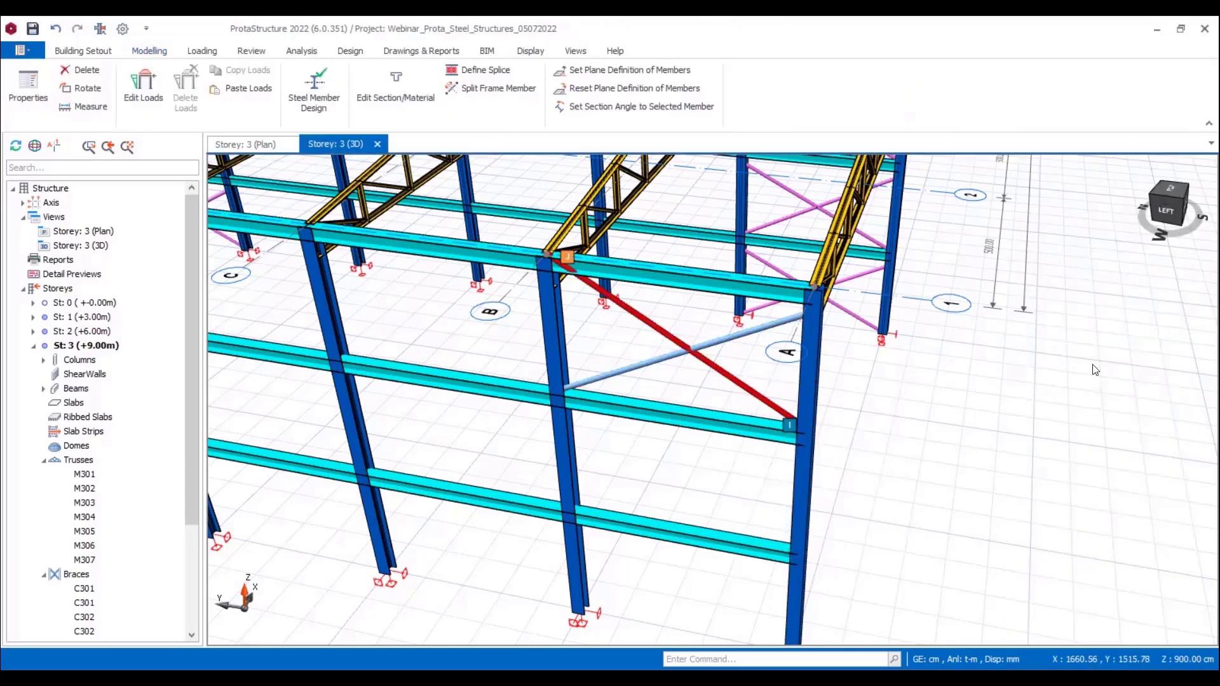
{"action": "left_click", "coordinate": [1063, 294]}
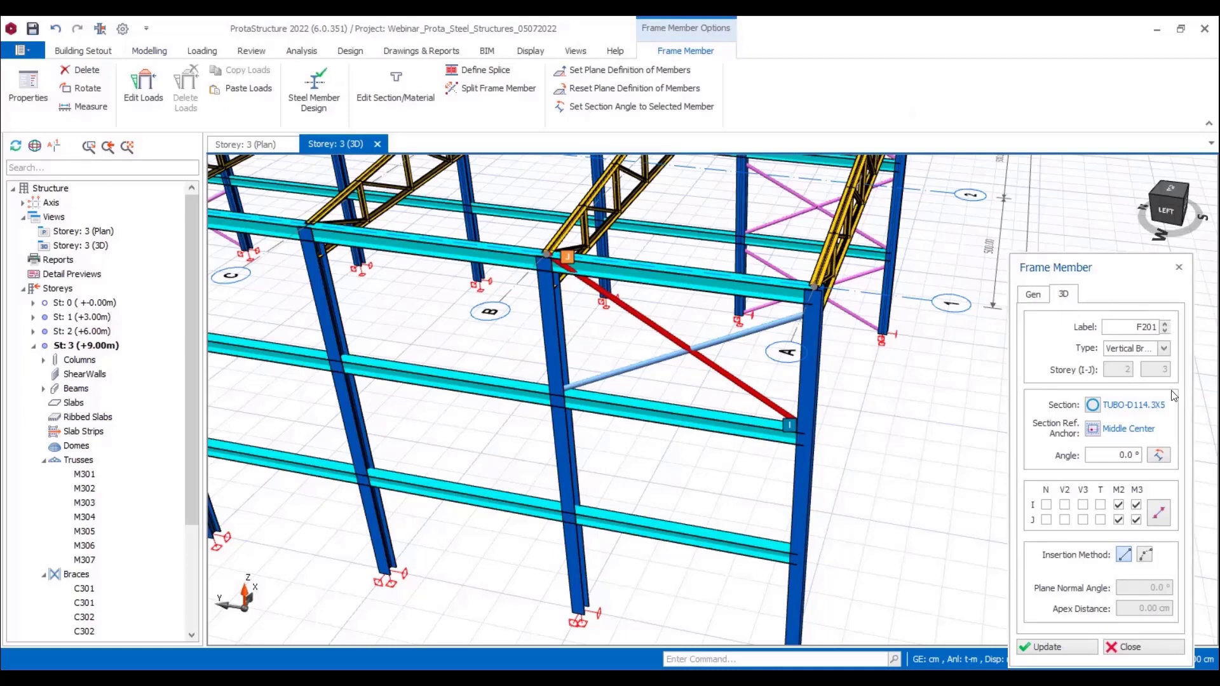
{"action": "left_click", "coordinate": [1141, 384]}
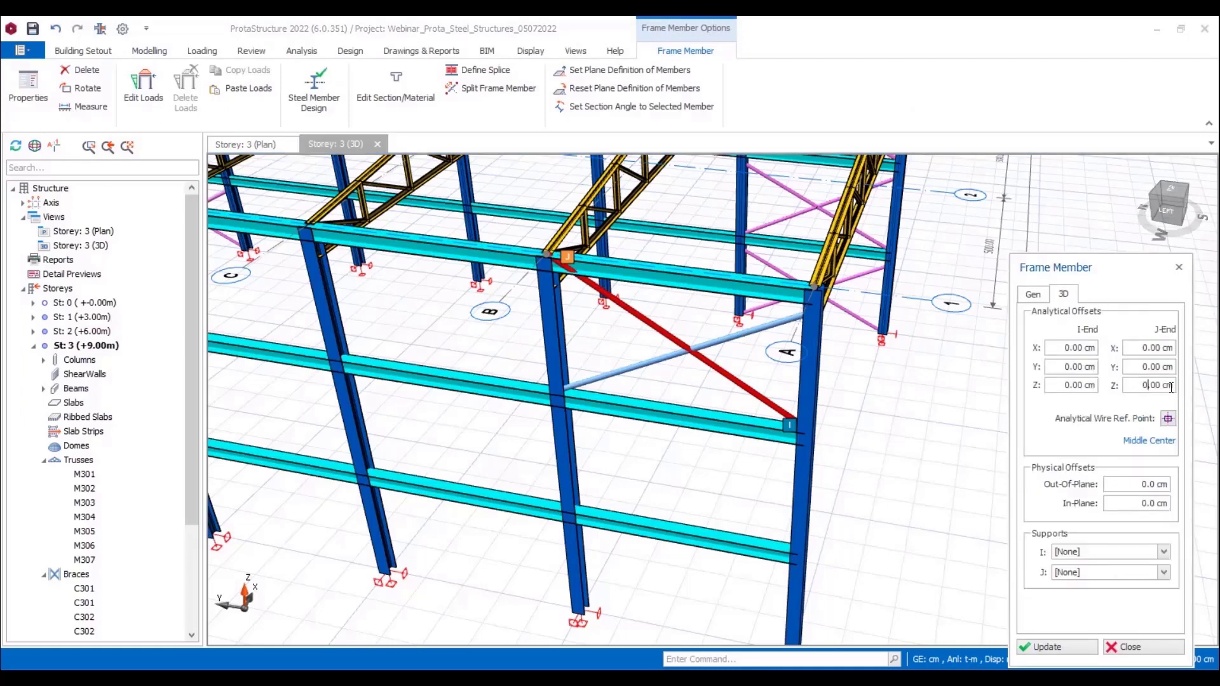
{"action": "double_click", "coordinate": [1137, 389]}
{"action": "type", "text": "-50"}
{"action": "left_click", "coordinate": [1073, 647]}
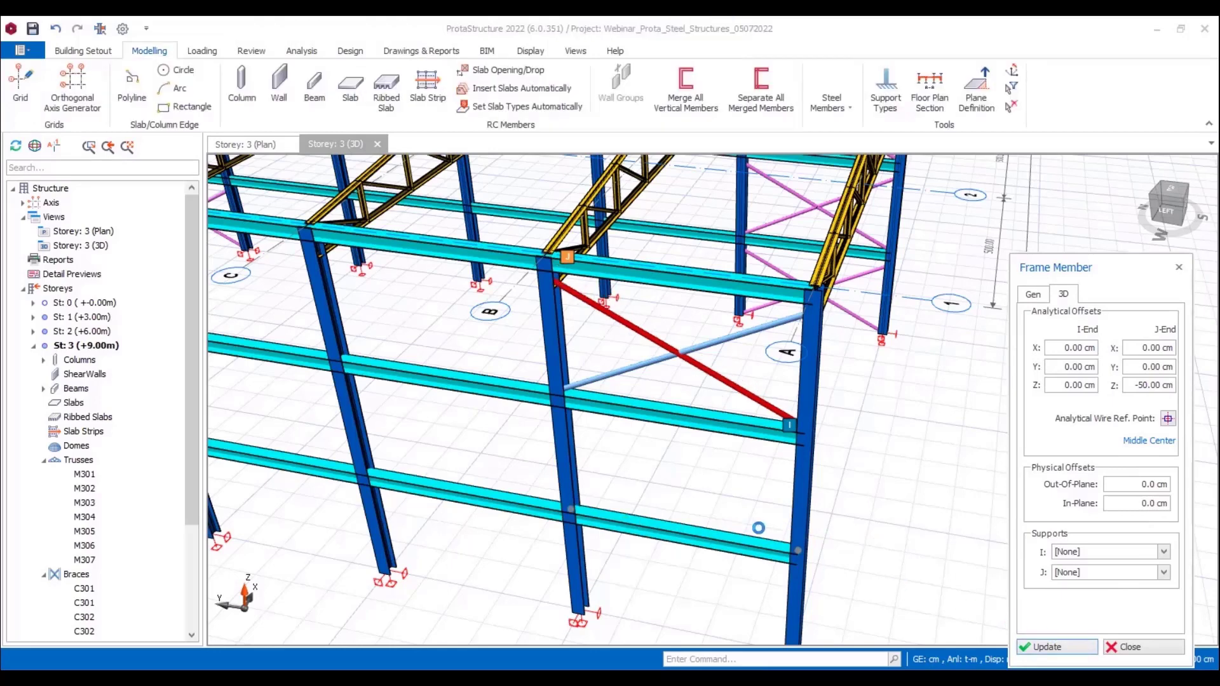
{"action": "key", "text": "Escape"}
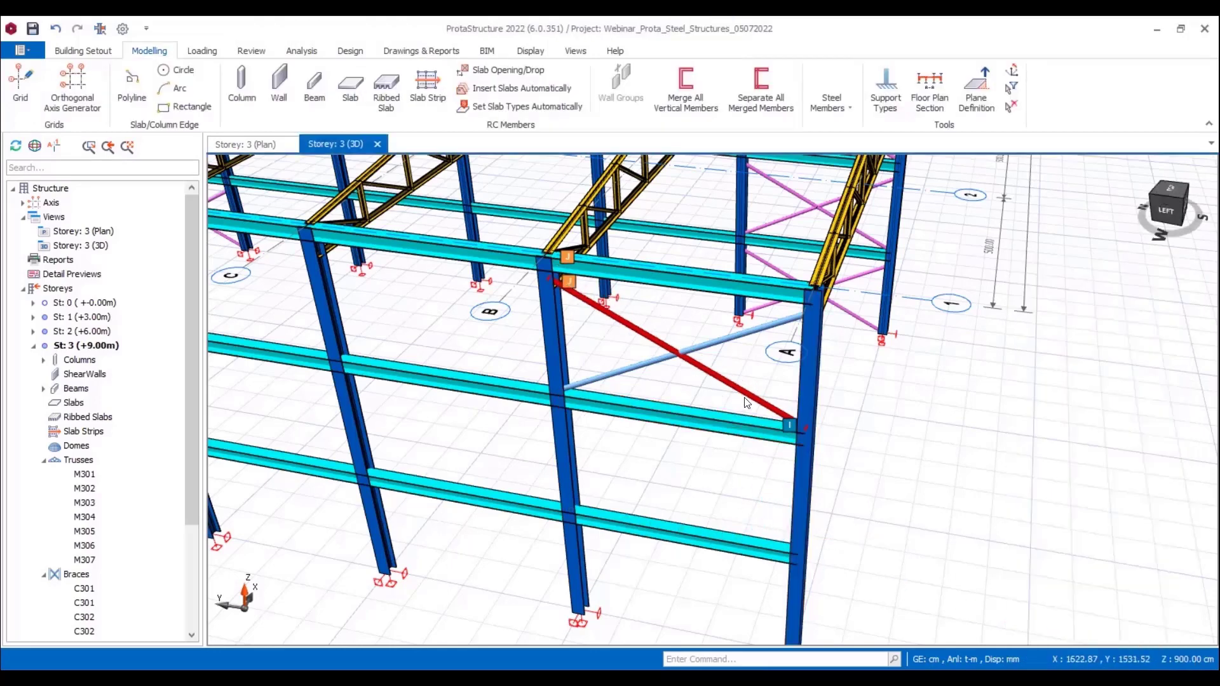
Step: Insert two crossing vertical braces in the middle storey of the same end bay
{"action": "double_click", "coordinate": [794, 552]}
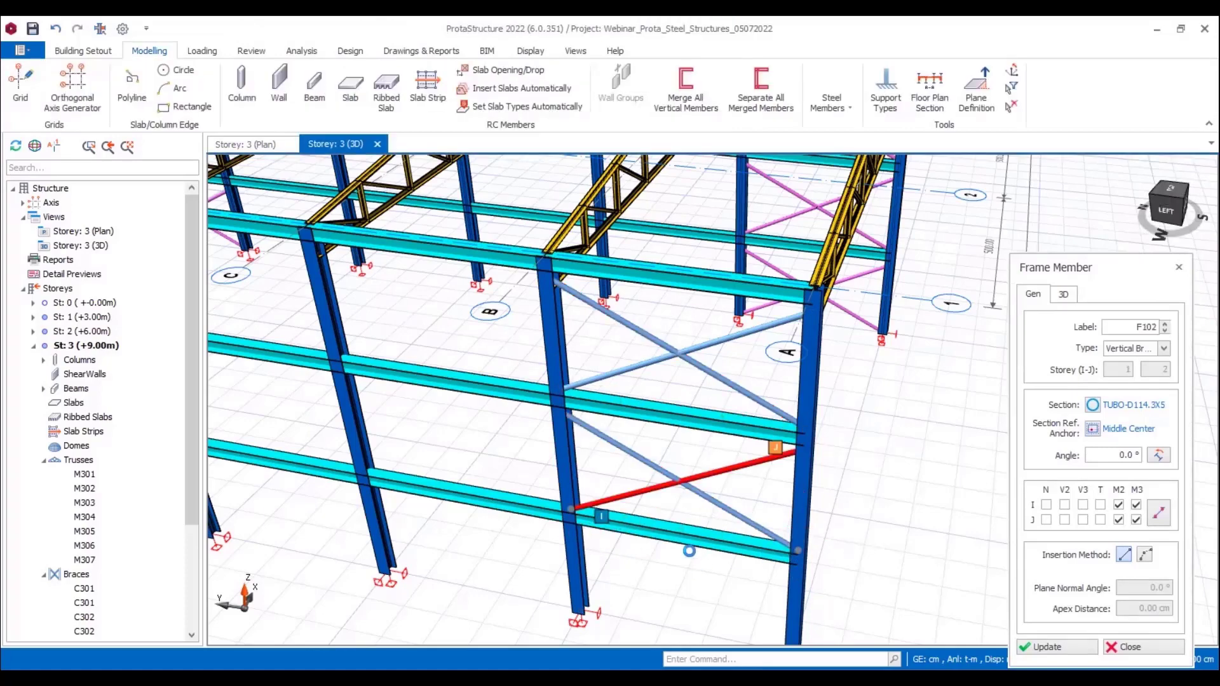
{"action": "middle_click_drag", "start_coordinate": [688, 550], "coordinate": [681, 474]}
{"action": "left_click", "coordinate": [737, 522]}
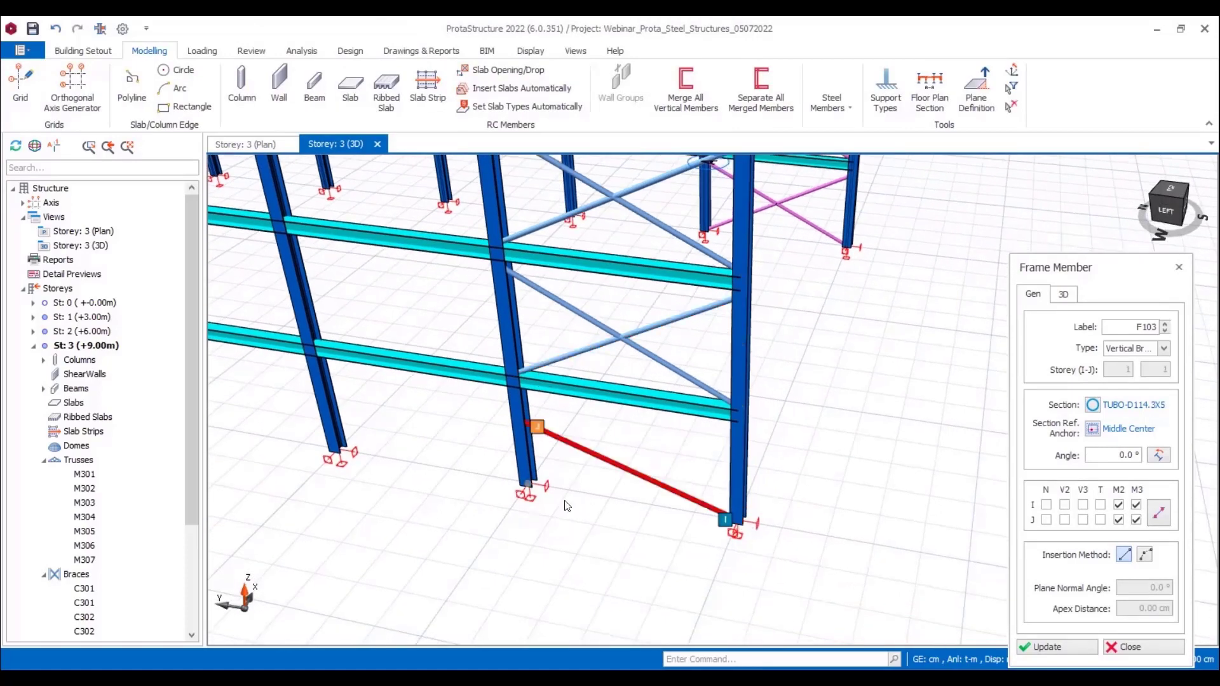
{"action": "left_click", "coordinate": [651, 480]}
{"action": "key", "text": "Delete"}
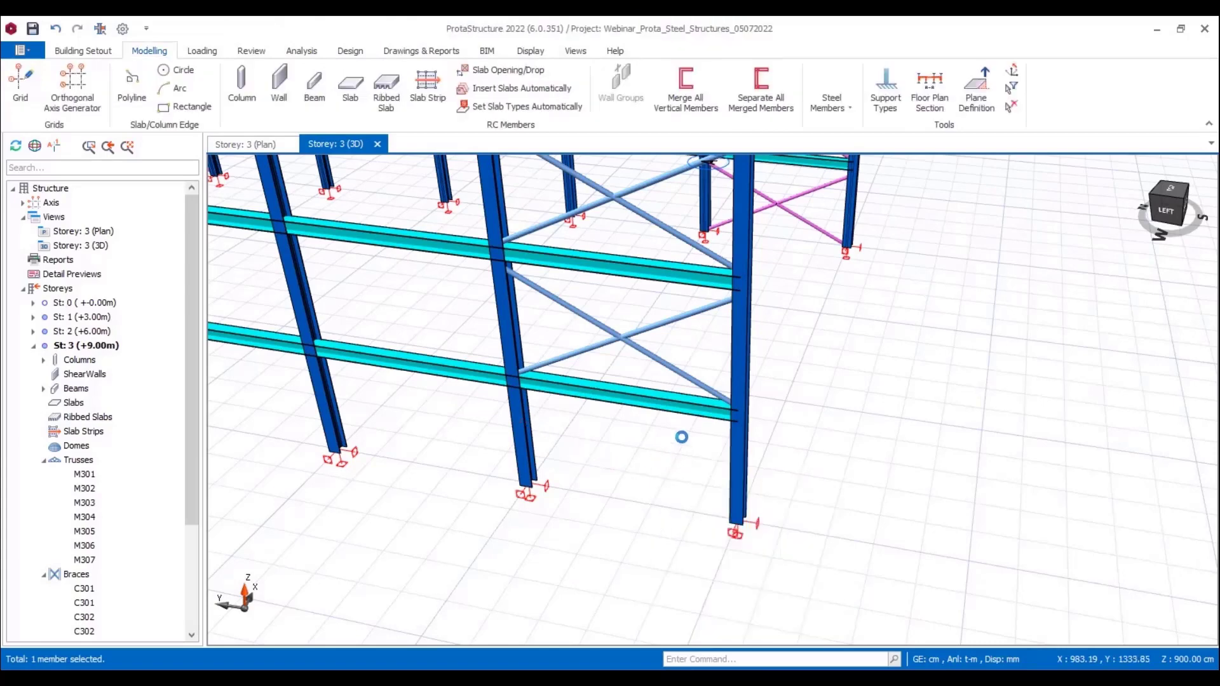
Step: Insert two crossing vertical braces in the ground storey of the same bay, matching the middle-storey brace settings
{"action": "left_click", "coordinate": [688, 380]}
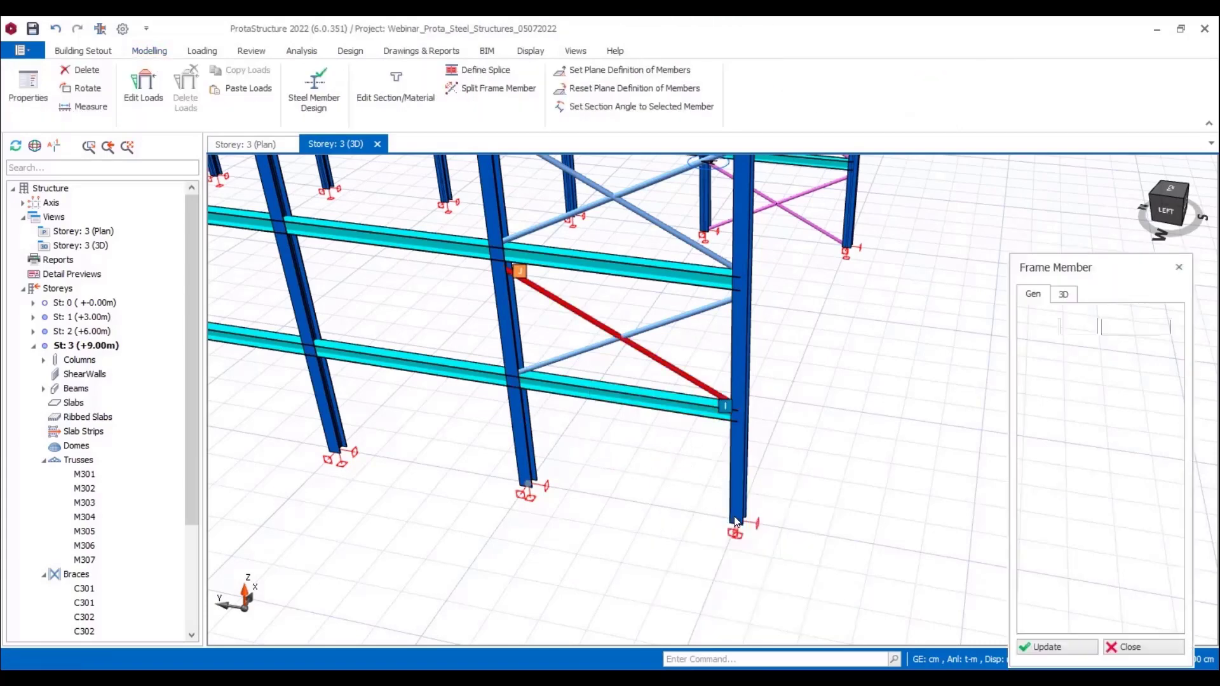
{"action": "left_click", "coordinate": [516, 385]}
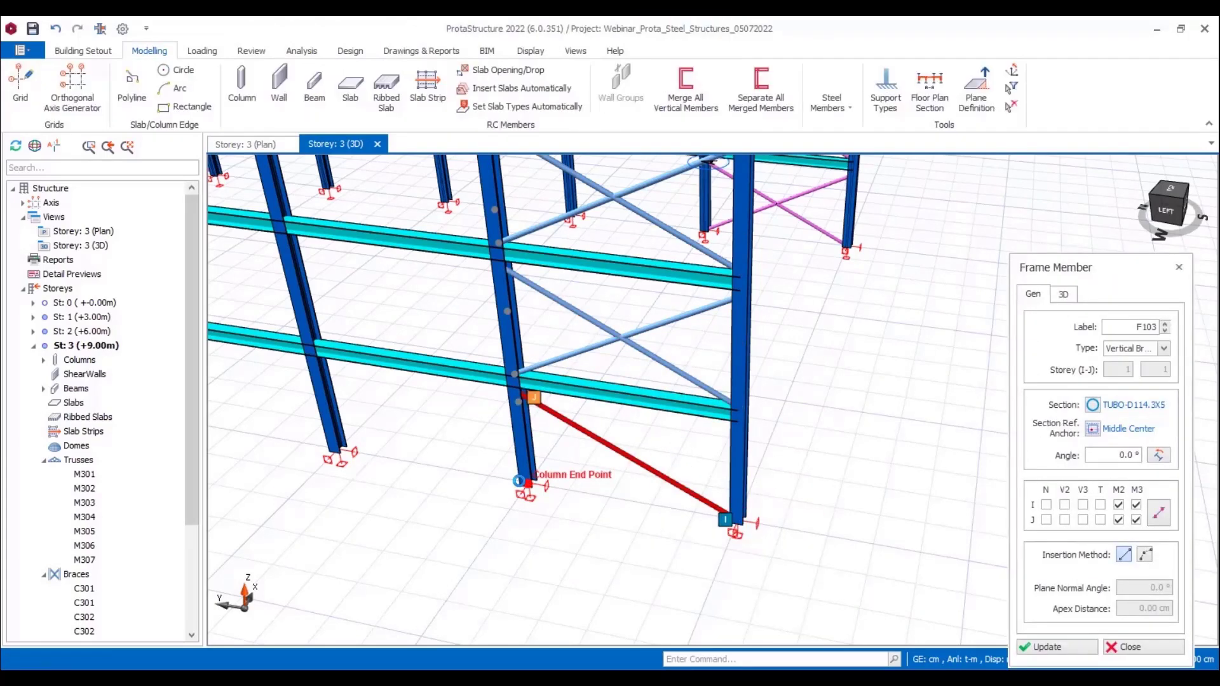
{"action": "left_click", "coordinate": [527, 487]}
{"action": "left_click", "coordinate": [738, 416]}
{"action": "scroll", "coordinate": [874, 438], "scroll_direction": "down", "scroll_amount": 2}
{"action": "key", "text": "Escape"}
{"action": "key", "text": "Escape"}
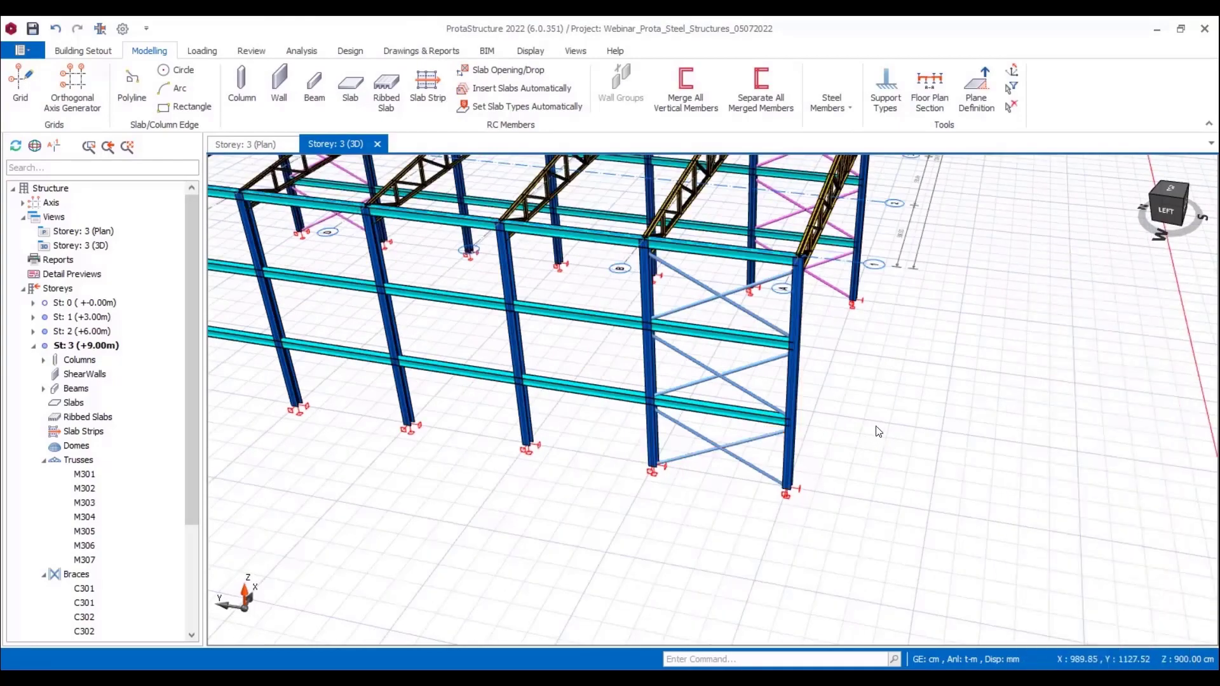
Step: Start a steel brace between the first two roof trusses at the front end bay
{"action": "scroll", "coordinate": [855, 425], "scroll_direction": "down", "scroll_amount": 1}
{"action": "mouse_move", "coordinate": [958, 373]}
{"action": "middle_mouse_down", "text": "shift"}
{"action": "mouse_move", "coordinate": [821, 350]}
{"action": "mouse_move", "coordinate": [805, 395]}
{"action": "middle_mouse_up", "text": "shift"}
{"action": "scroll", "coordinate": [804, 394], "scroll_direction": "down", "scroll_amount": 3}
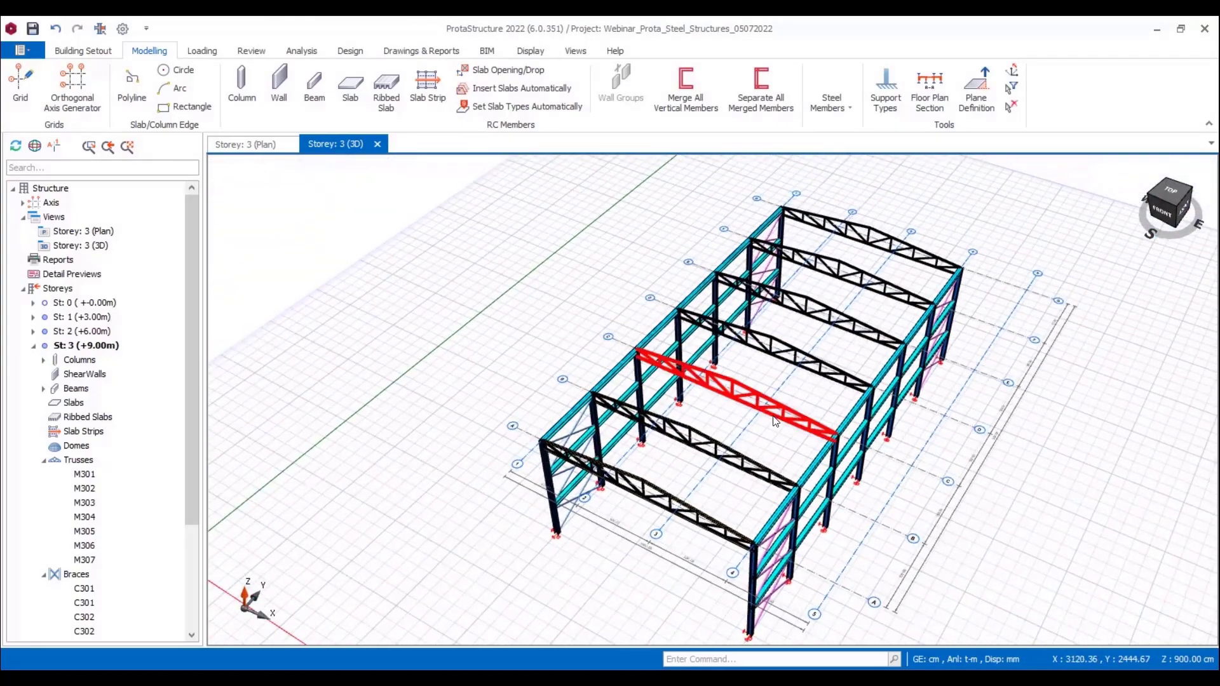
{"action": "left_click", "coordinate": [831, 102]}
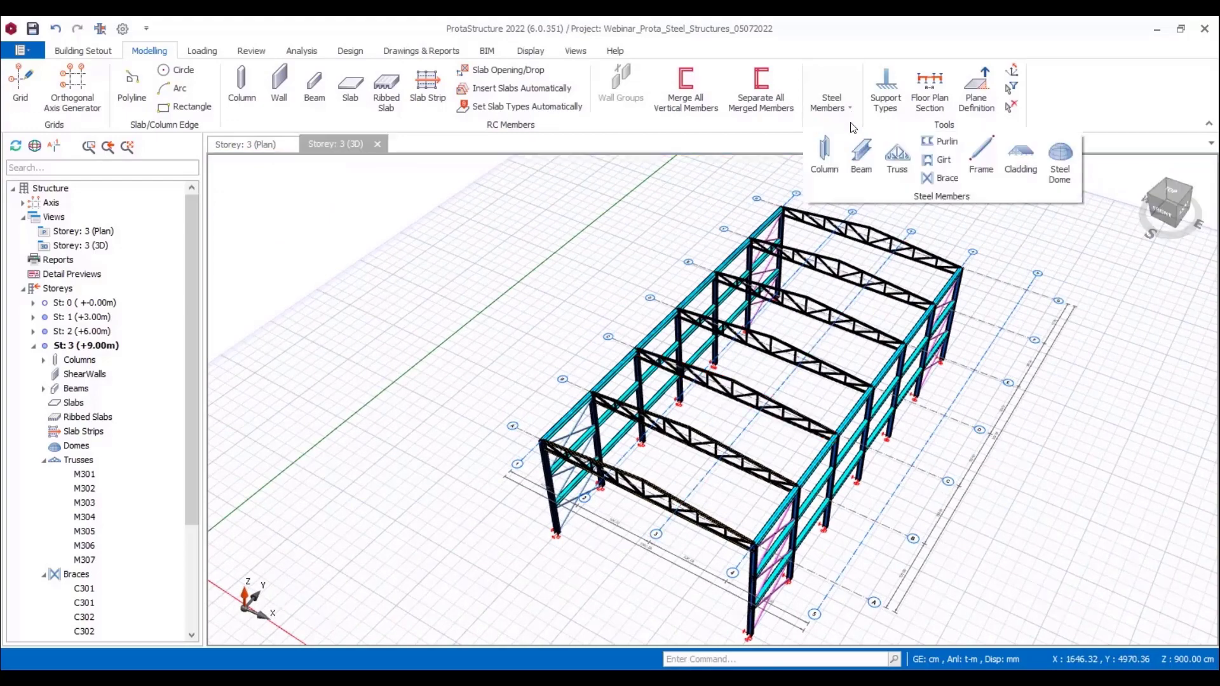
{"action": "left_click", "coordinate": [938, 178]}
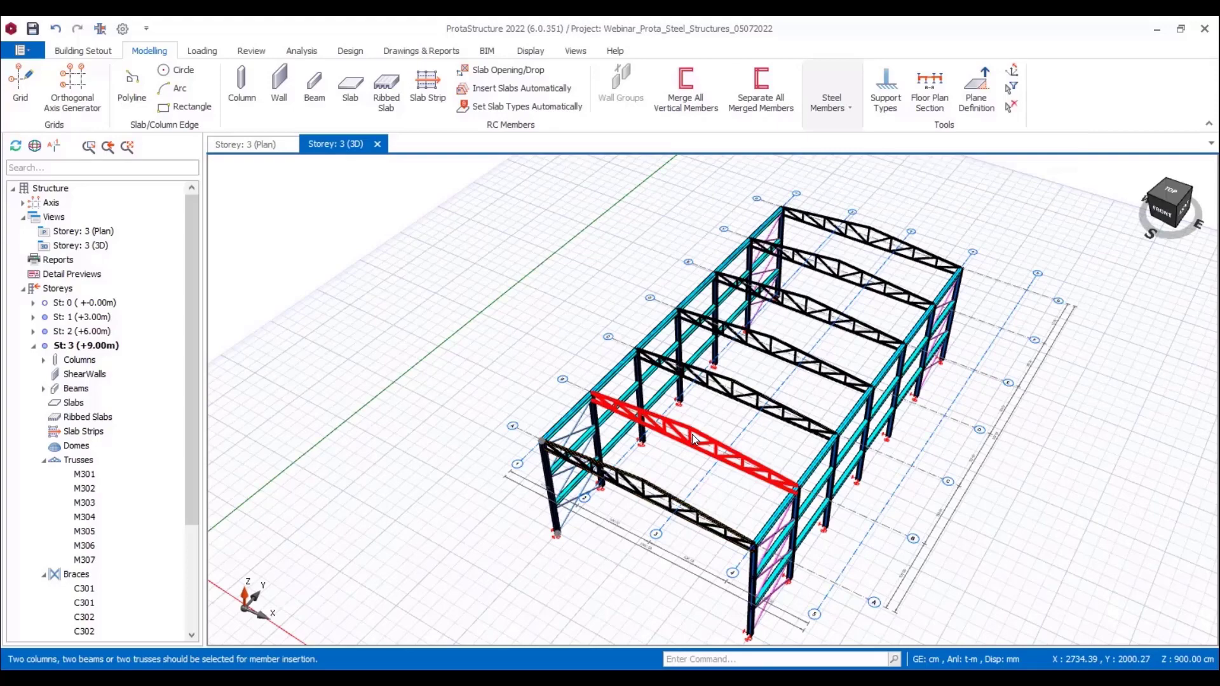
{"action": "left_click", "coordinate": [693, 438]}
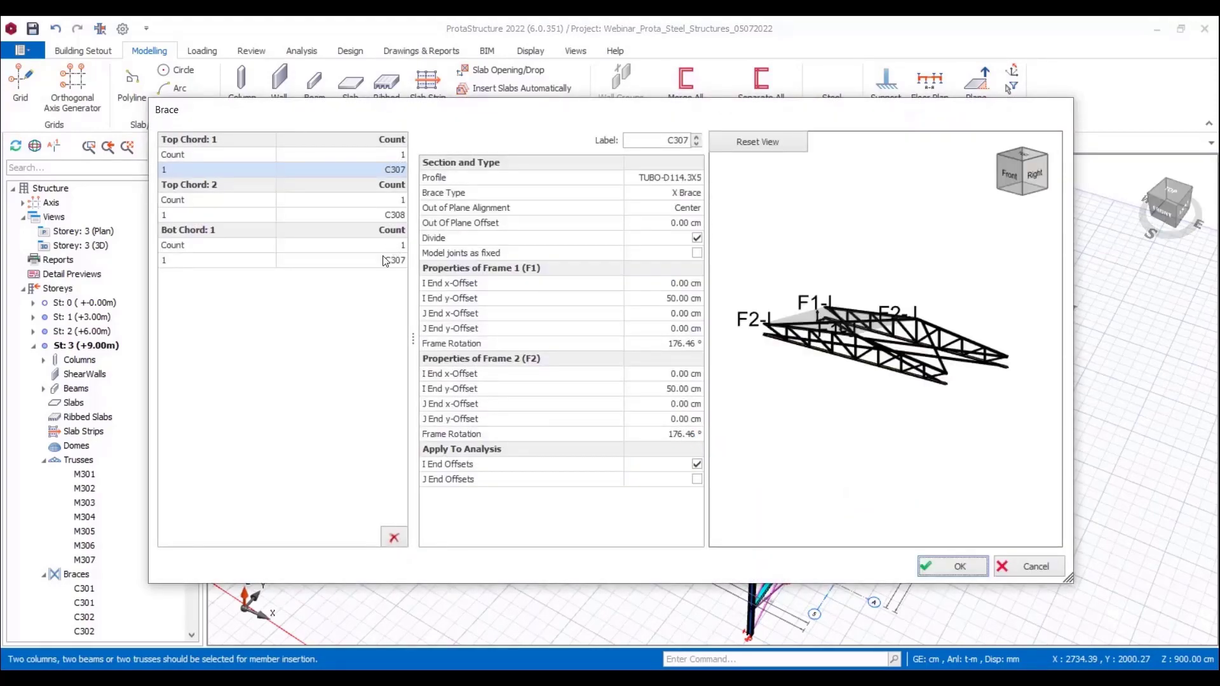
Step: Set the X brace count to 2 for both top chords and 0 for the bottom chord
{"action": "left_click", "coordinate": [401, 155]}
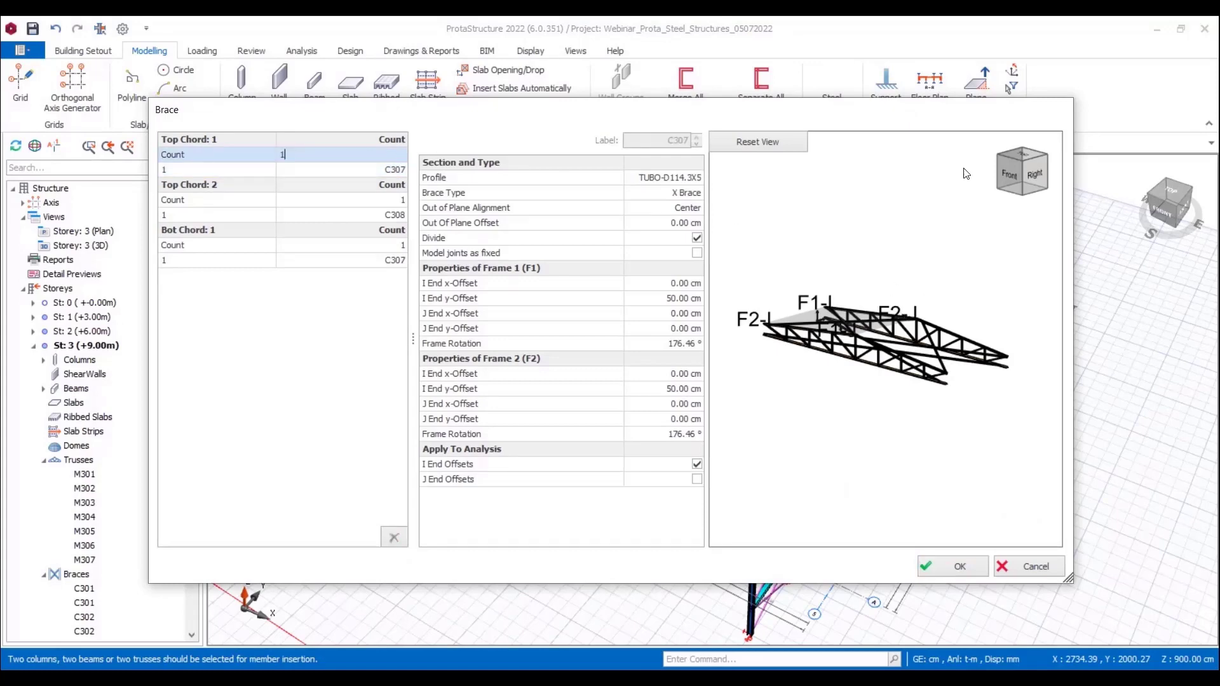
{"action": "double_click", "coordinate": [967, 115]}
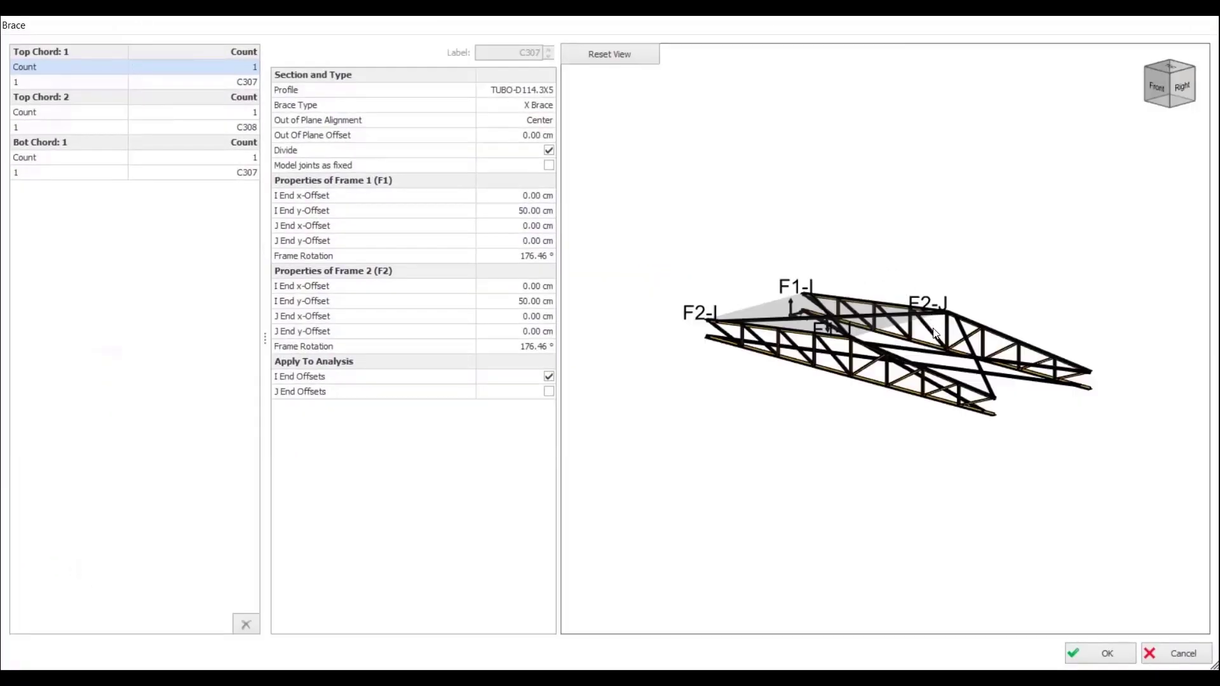
{"action": "middle_click_drag", "start_coordinate": [787, 249], "coordinate": [785, 305]}
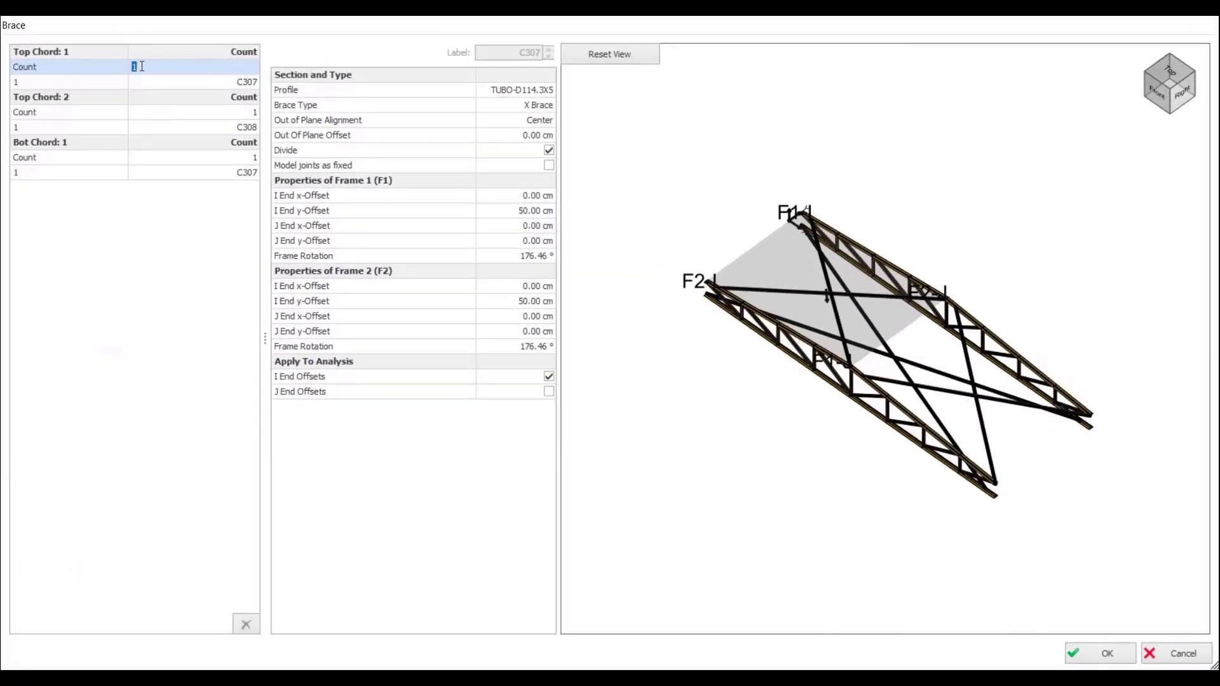
{"action": "left_click", "coordinate": [239, 113]}
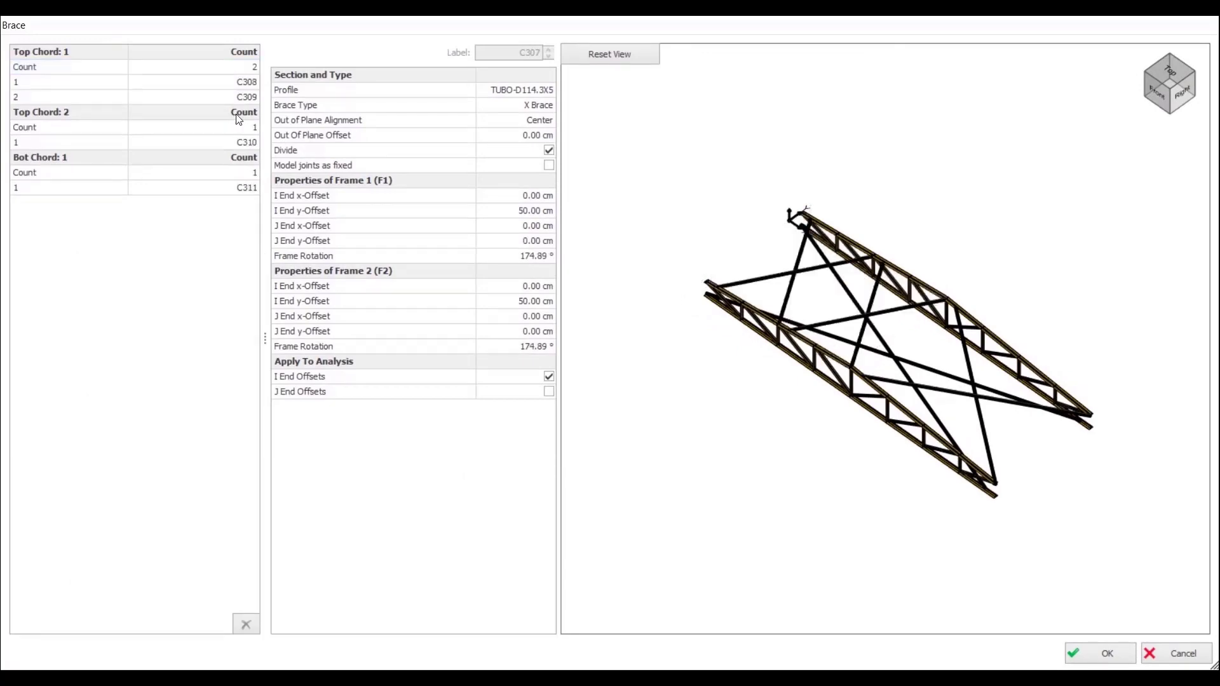
{"action": "left_click", "coordinate": [240, 127]}
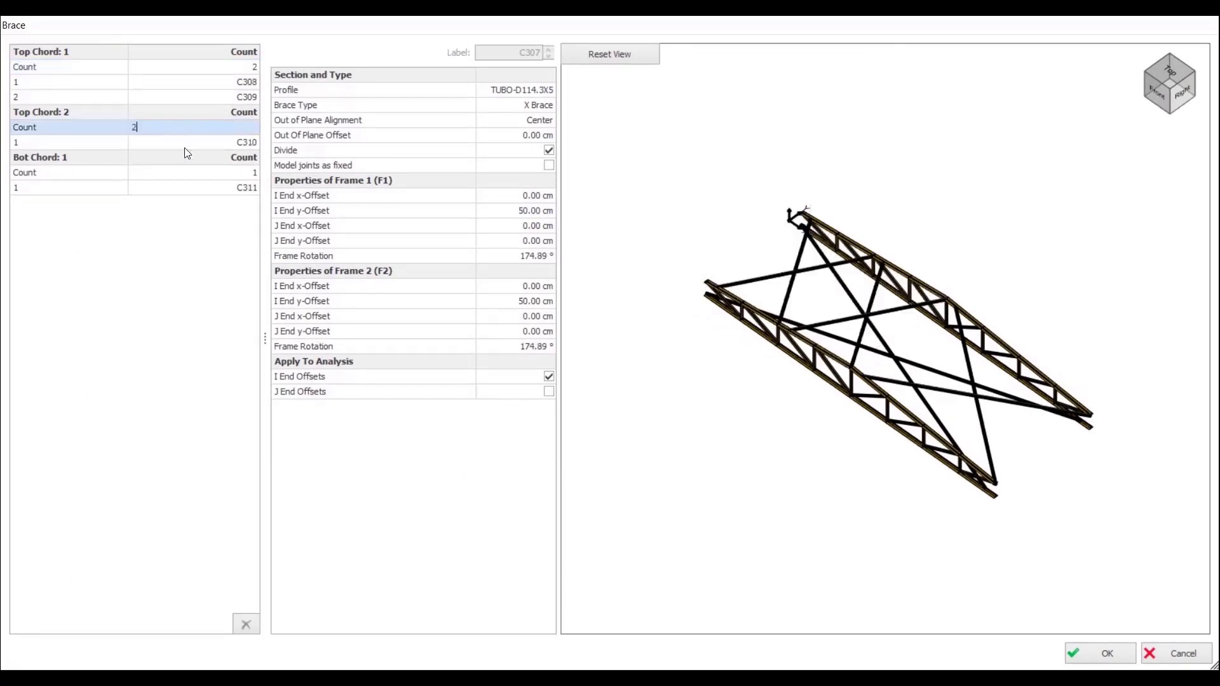
{"action": "left_click", "coordinate": [225, 177]}
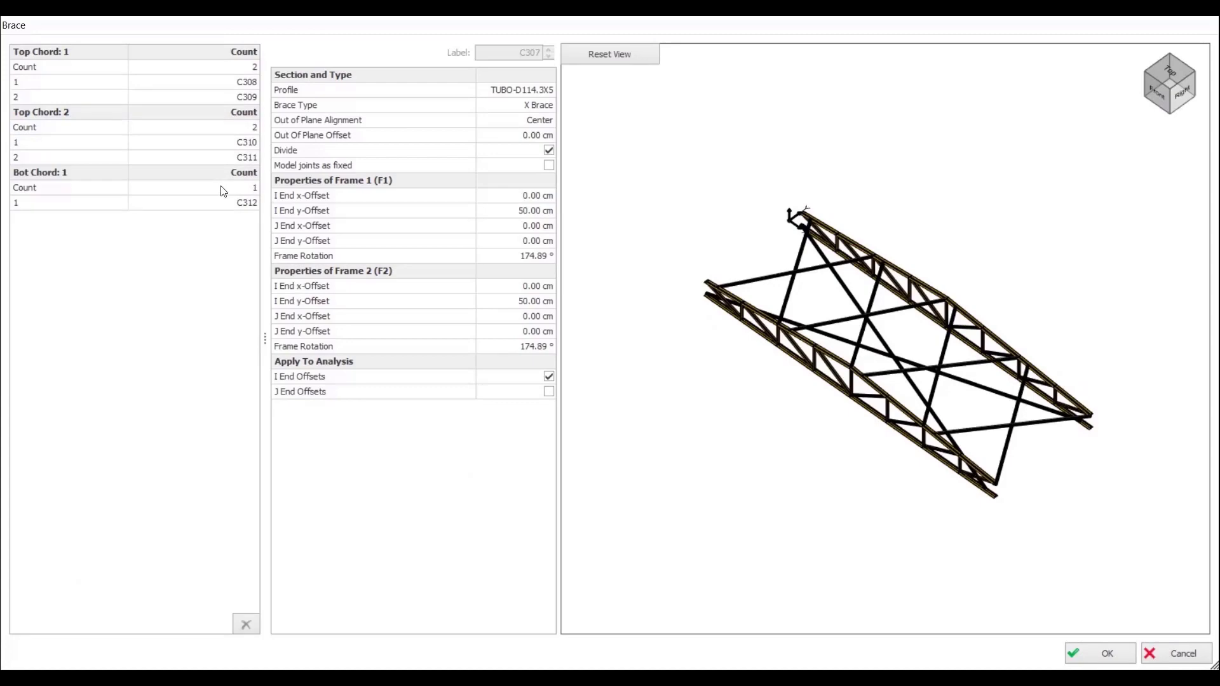
{"action": "left_click", "coordinate": [213, 187]}
{"action": "key", "text": "Return"}
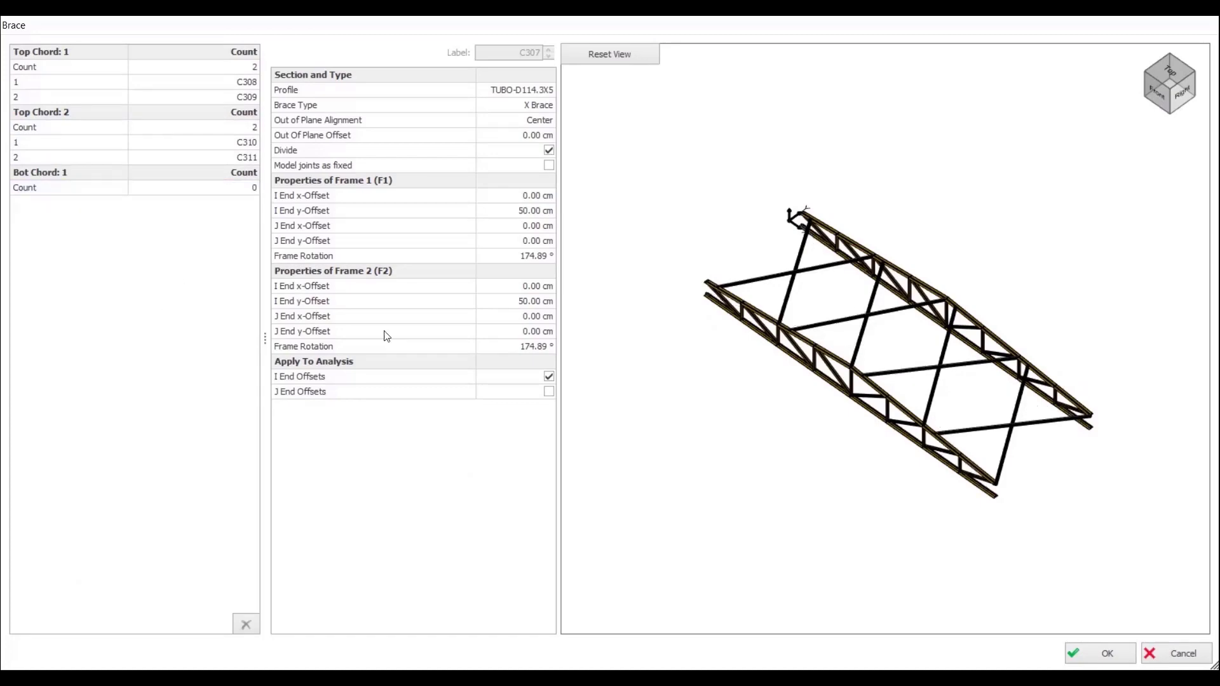
Step: Set the I End y-Offset of both brace frames to 0 cm and insert the front-bay roof bracing
{"action": "middle_click_drag", "start_coordinate": [813, 342], "coordinate": [809, 316]}
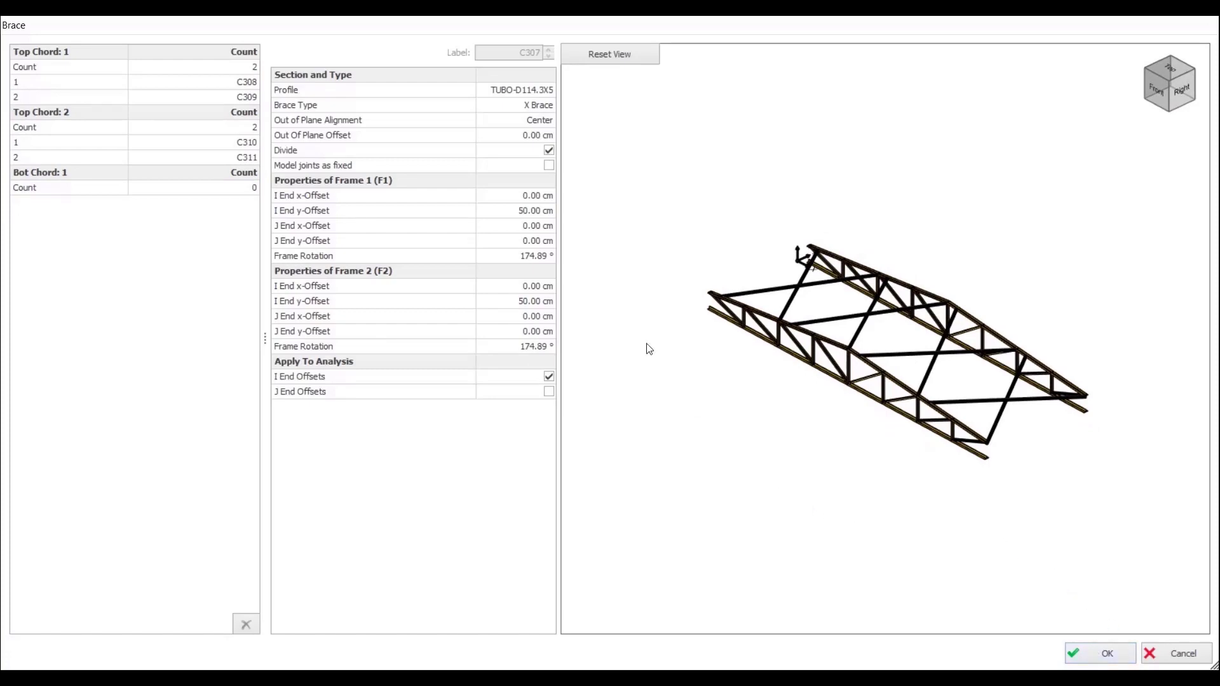
{"action": "left_click", "coordinate": [532, 211]}
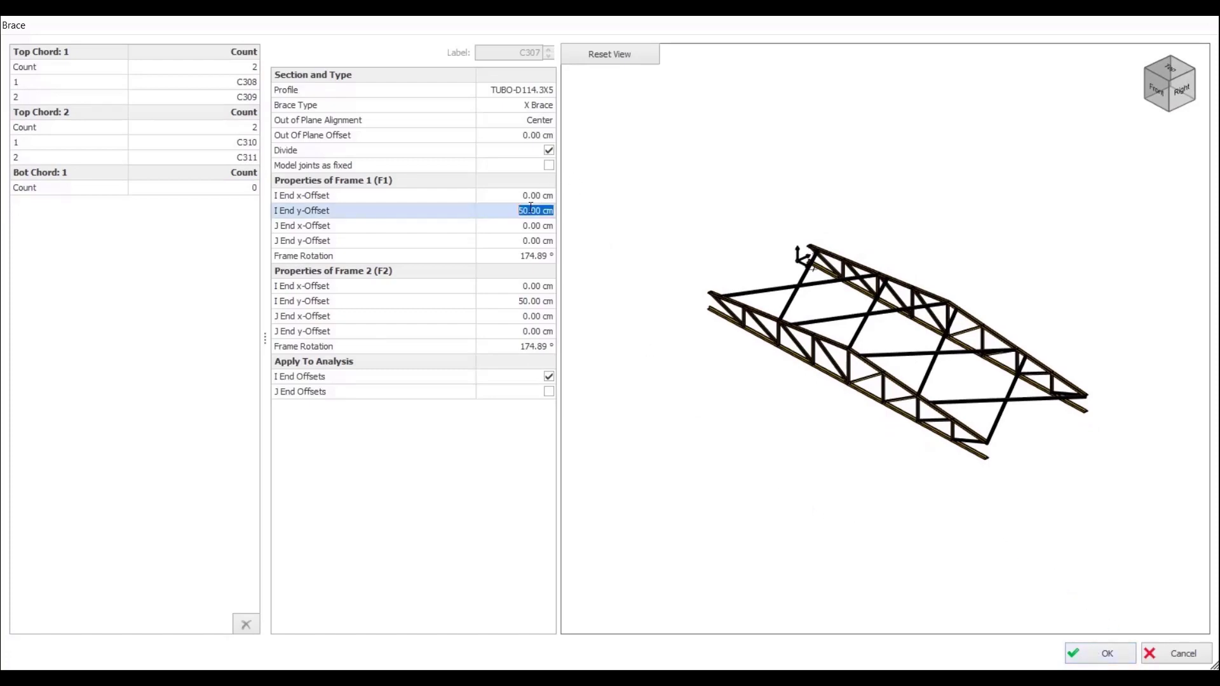
{"action": "left_click", "coordinate": [521, 301]}
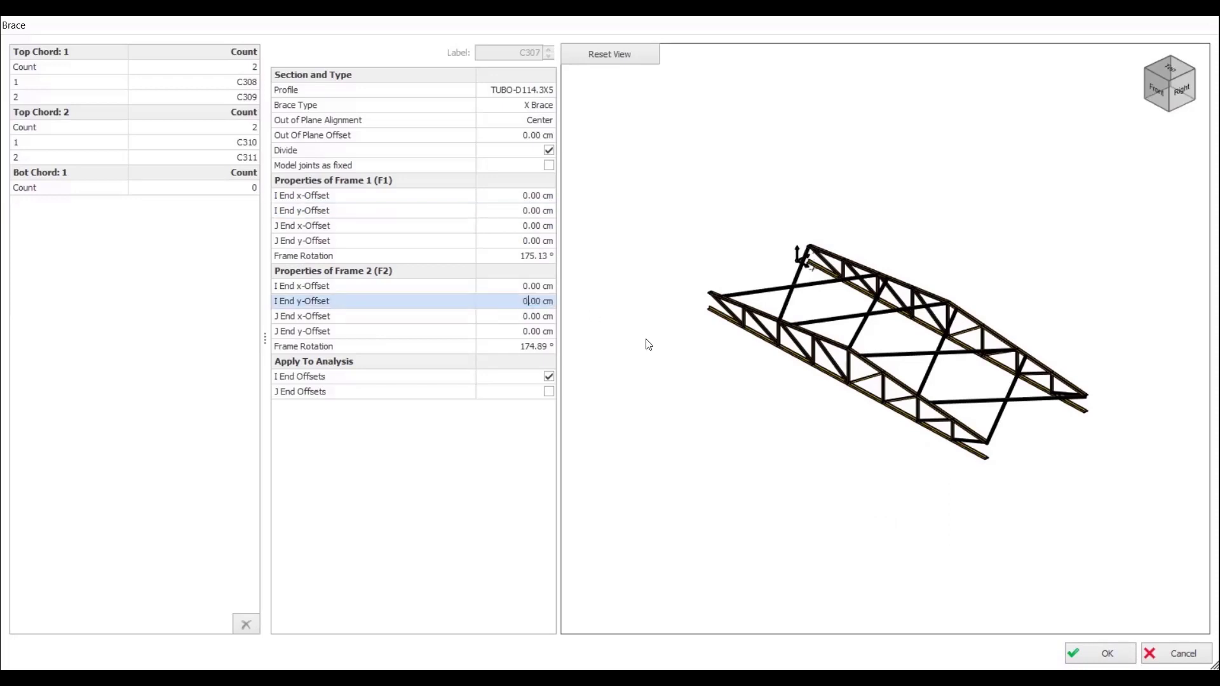
{"action": "left_click", "coordinate": [777, 450]}
{"action": "left_click", "coordinate": [1084, 648]}
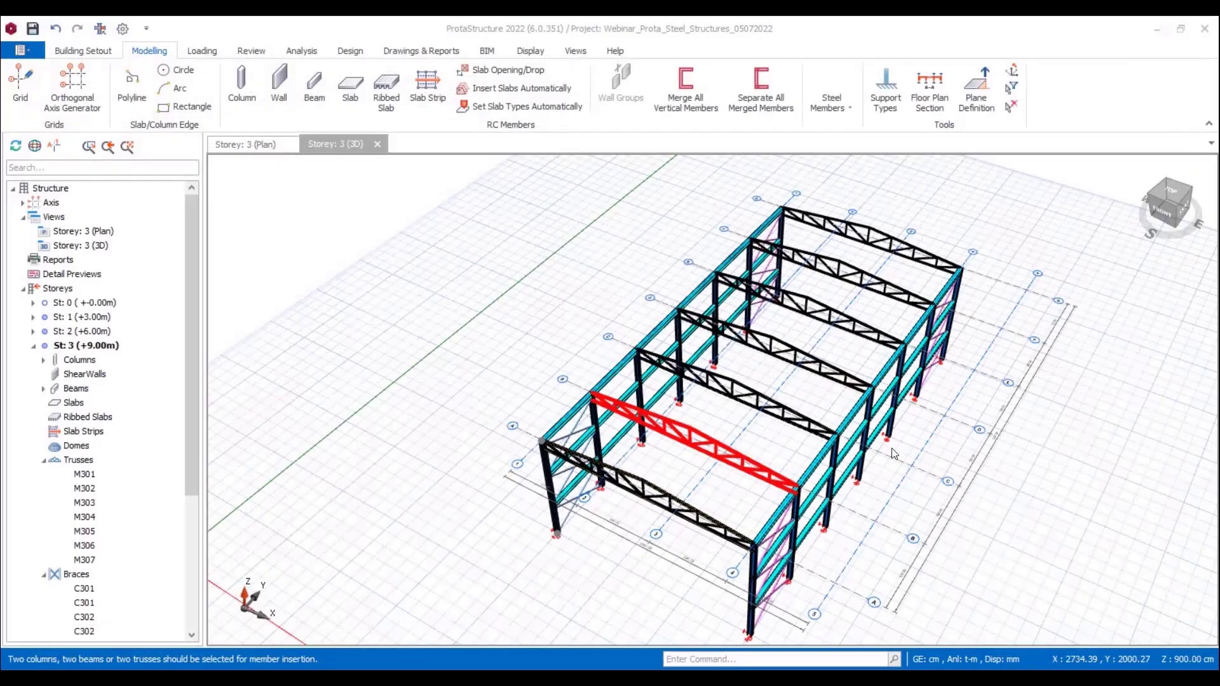
Step: Select the last two roof trusses at the far end for another set of braces
{"action": "middle_click_drag", "start_coordinate": [905, 379], "coordinate": [948, 329]}
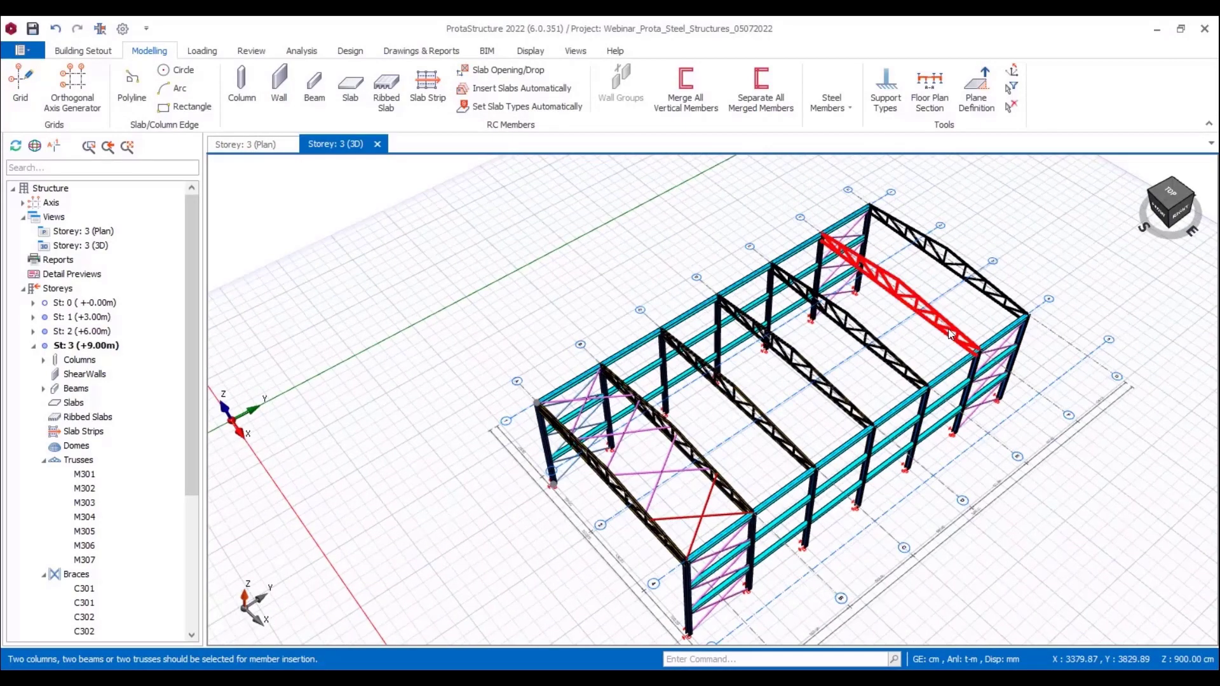
{"action": "left_click", "coordinate": [945, 319]}
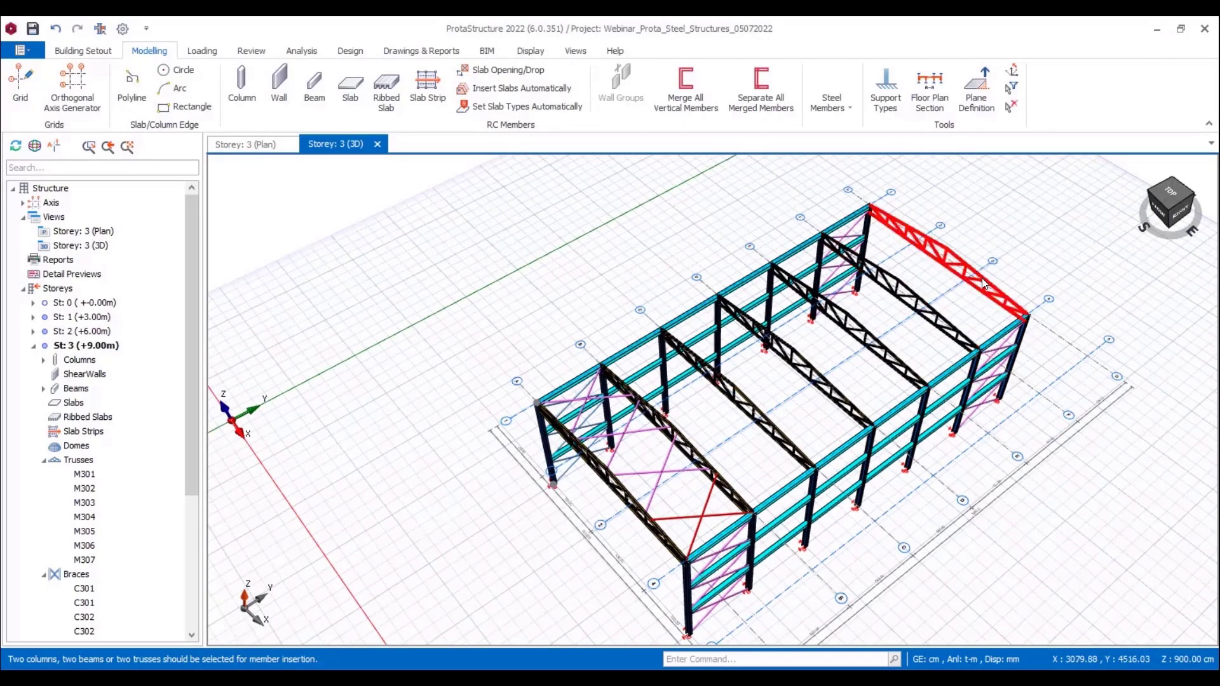
{"action": "left_click", "coordinate": [981, 283]}
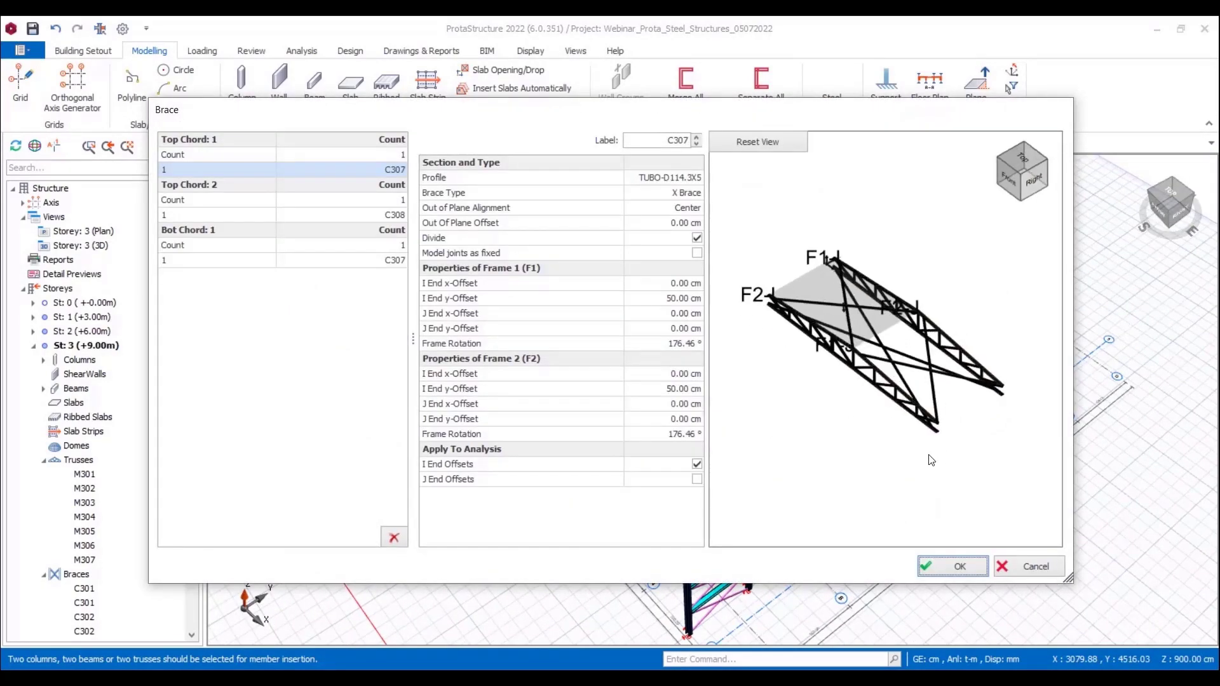
Step: Give the far-end bay 2 X braces on each top chord and 0 on the bottom chord
{"action": "left_click", "coordinate": [383, 155]}
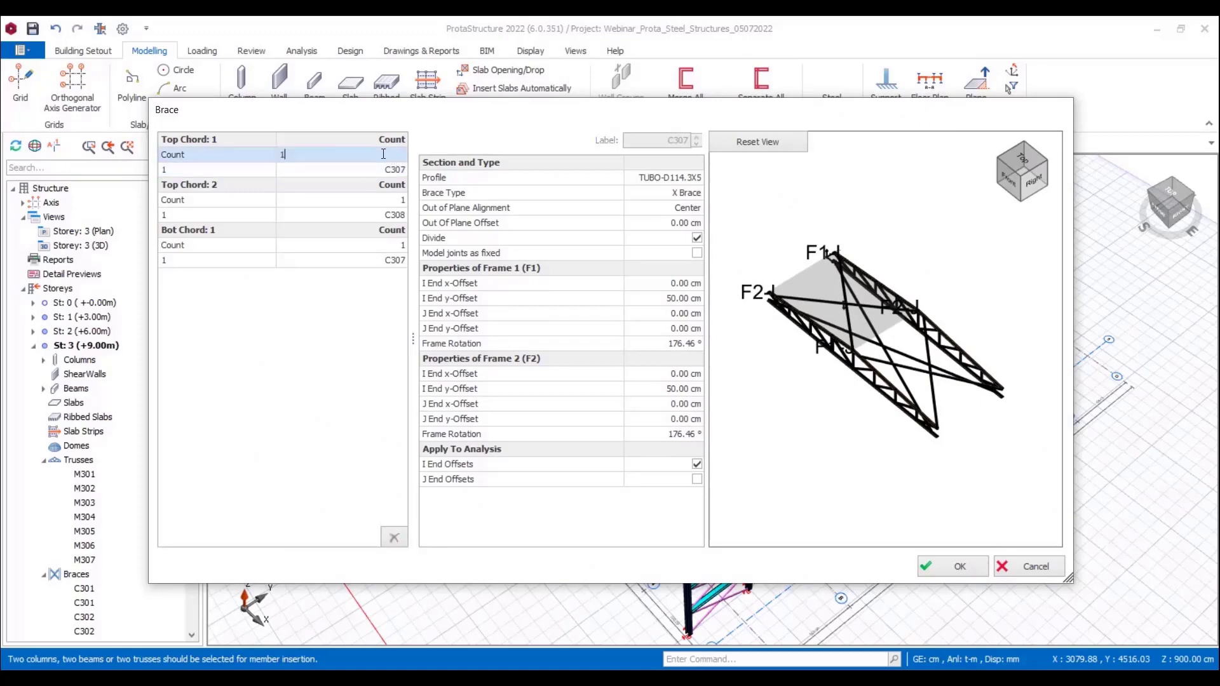
{"action": "type", "text": "2"}
{"action": "key", "text": "Return"}
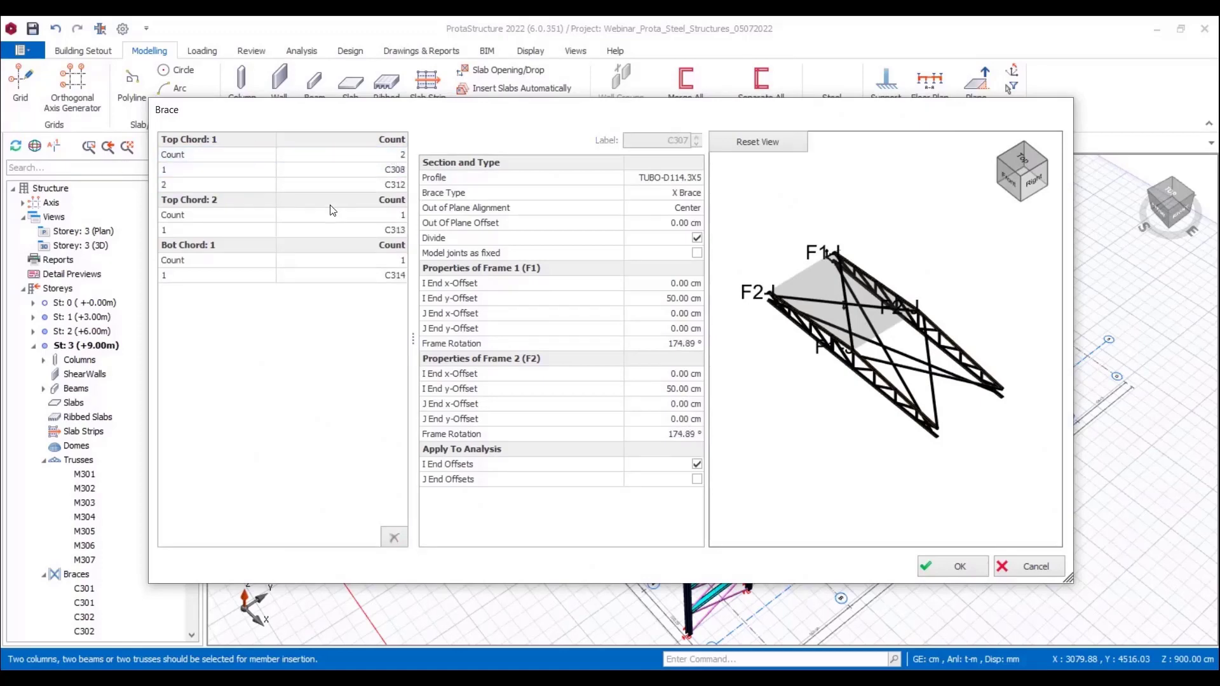
{"action": "left_click", "coordinate": [338, 216]}
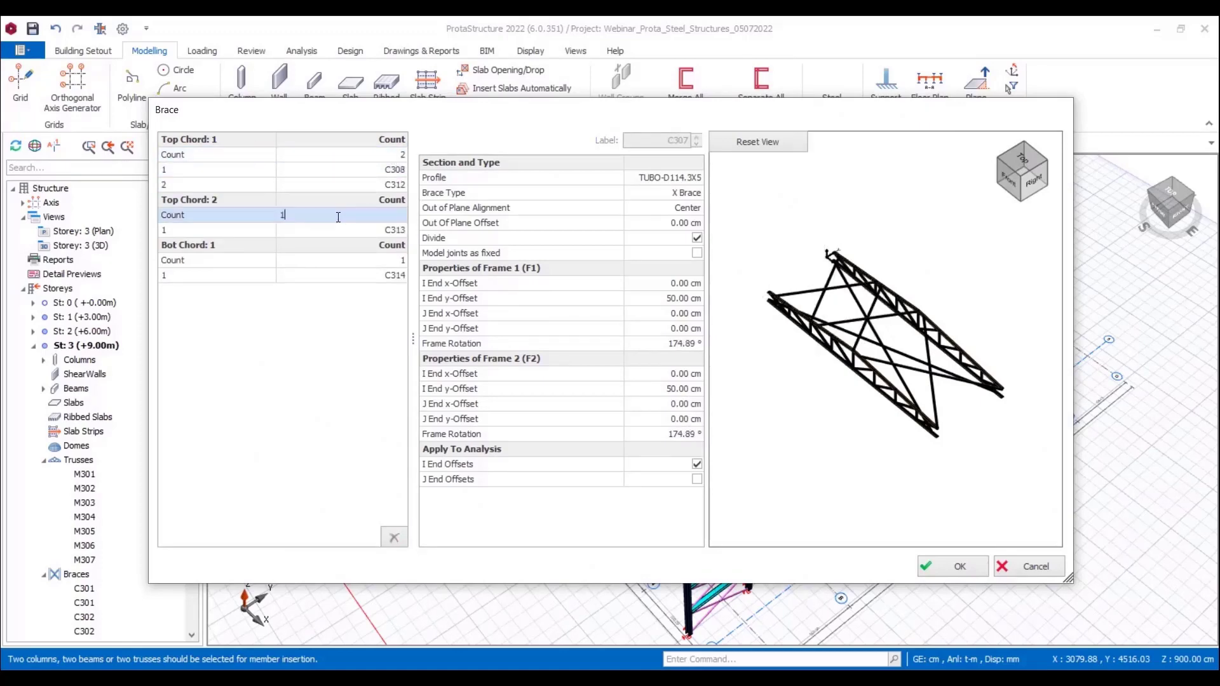
{"action": "key", "text": "Return"}
{"action": "left_click", "coordinate": [369, 274]}
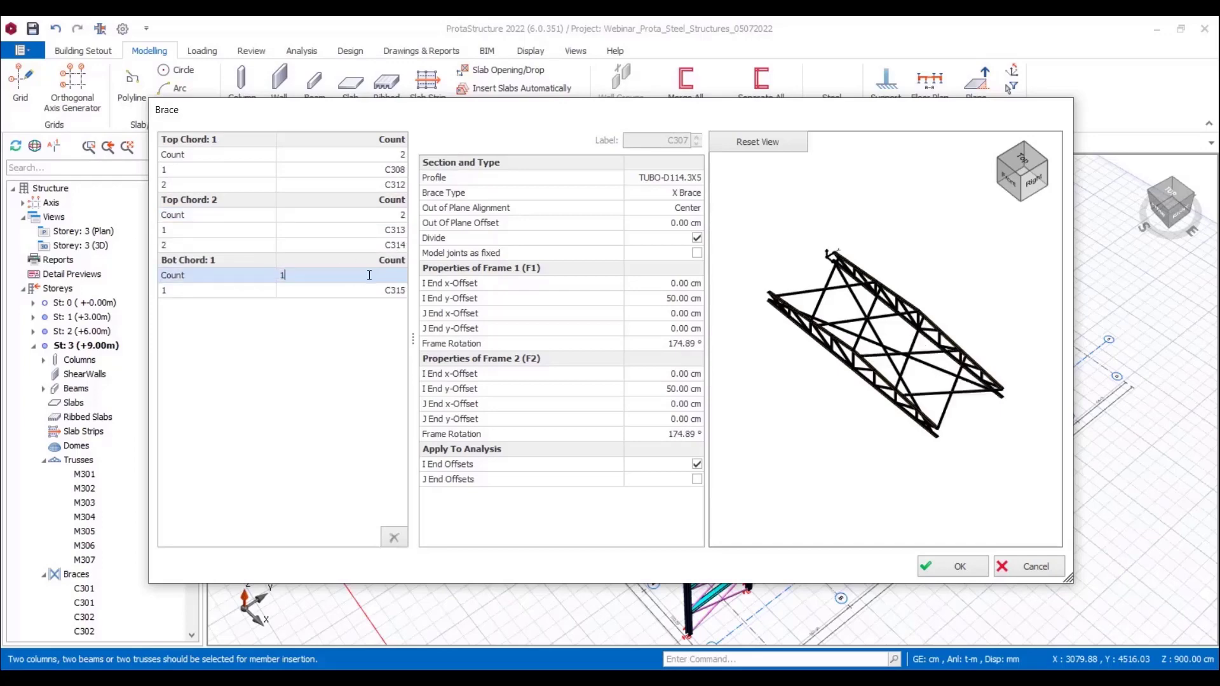
{"action": "key", "text": "Return"}
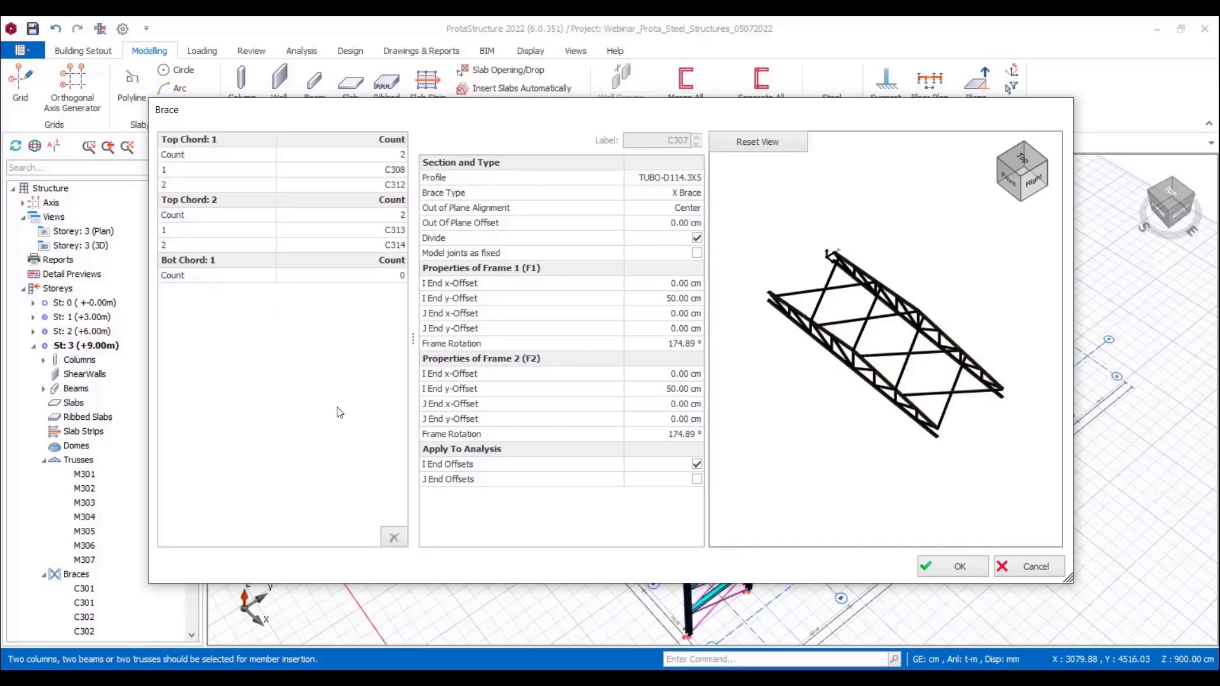
Step: Set the I End y-Offset of Frame 1 and Frame 2 to 0 cm and insert the far-end roof bracing
{"action": "left_click", "coordinate": [671, 299]}
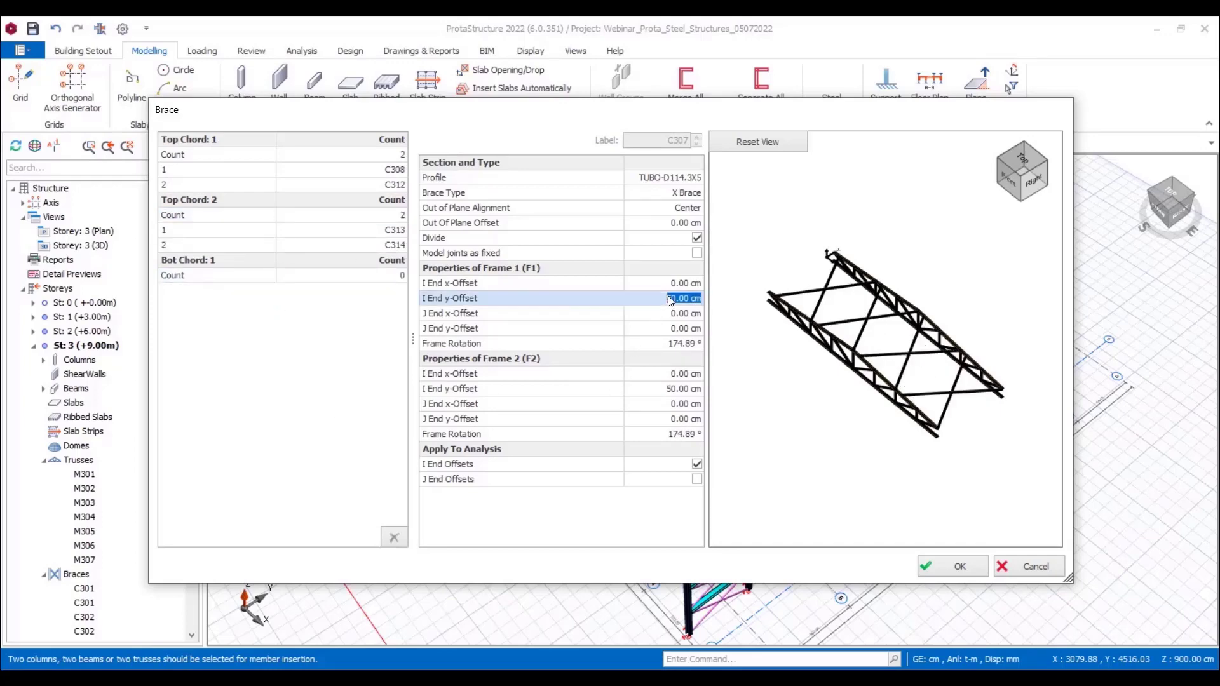
{"action": "left_click", "coordinate": [670, 389]}
{"action": "type", "text": "0"}
{"action": "key", "text": "Return"}
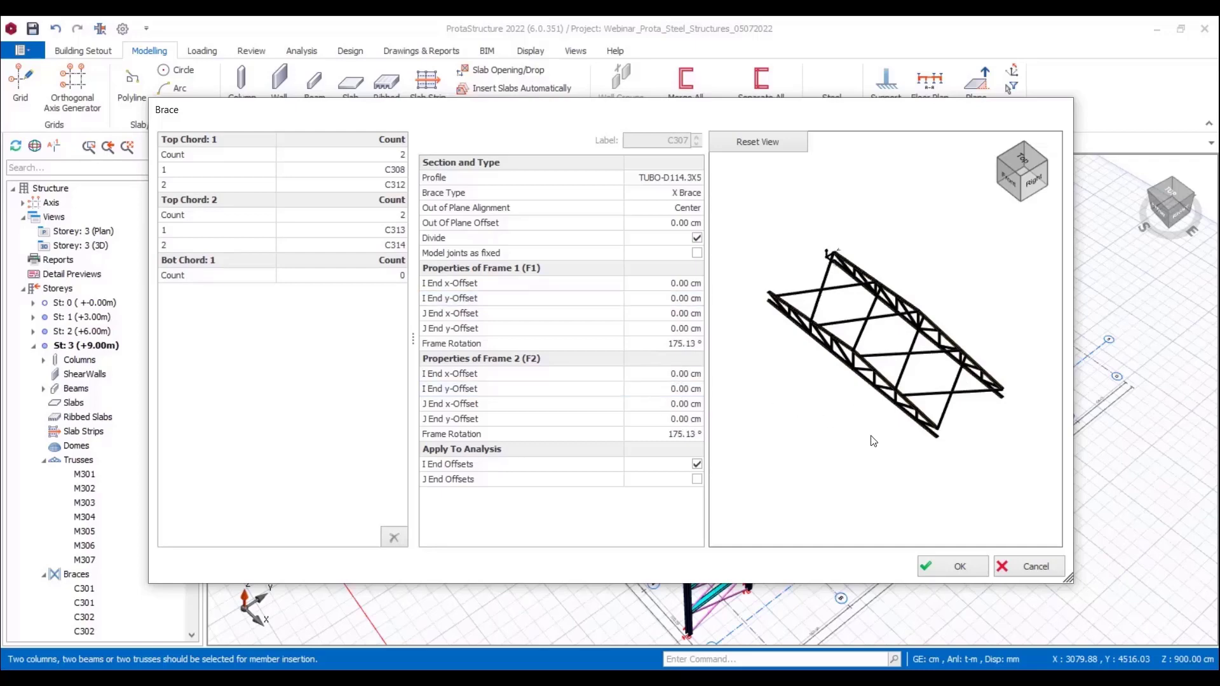
{"action": "left_click", "coordinate": [962, 564]}
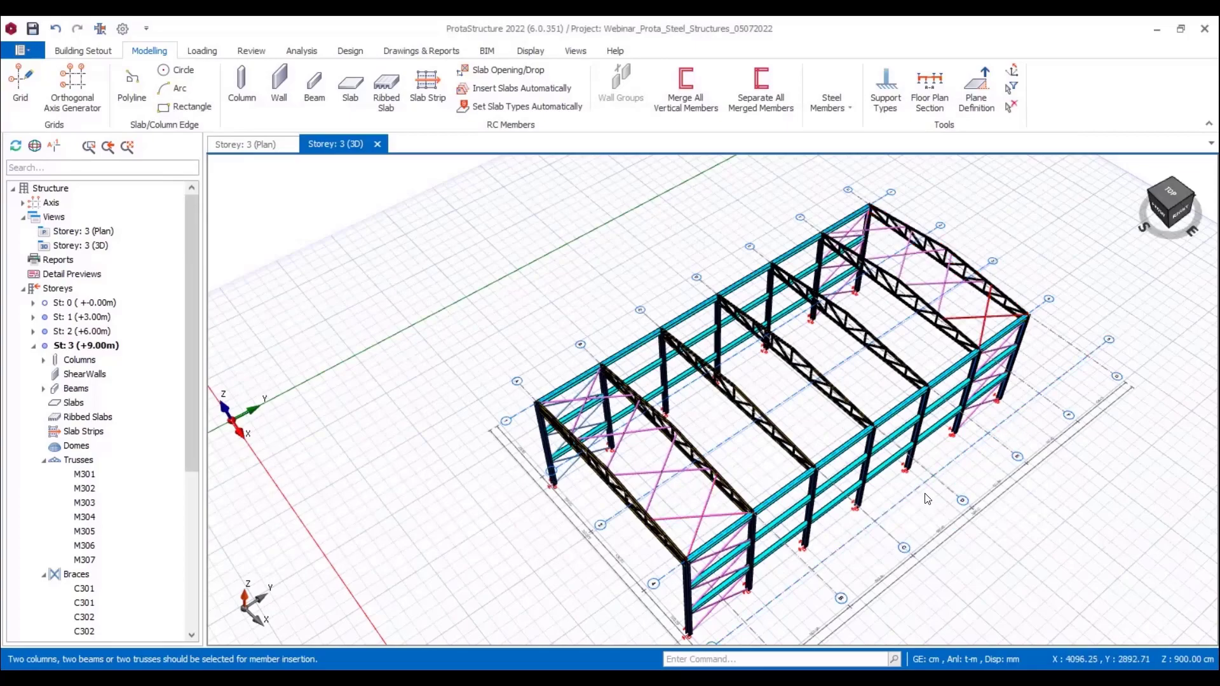
Step: Start a purlin layout spanning from the rearmost roof truss to the front truss
{"action": "middle_click_drag", "start_coordinate": [955, 483], "coordinate": [977, 460]}
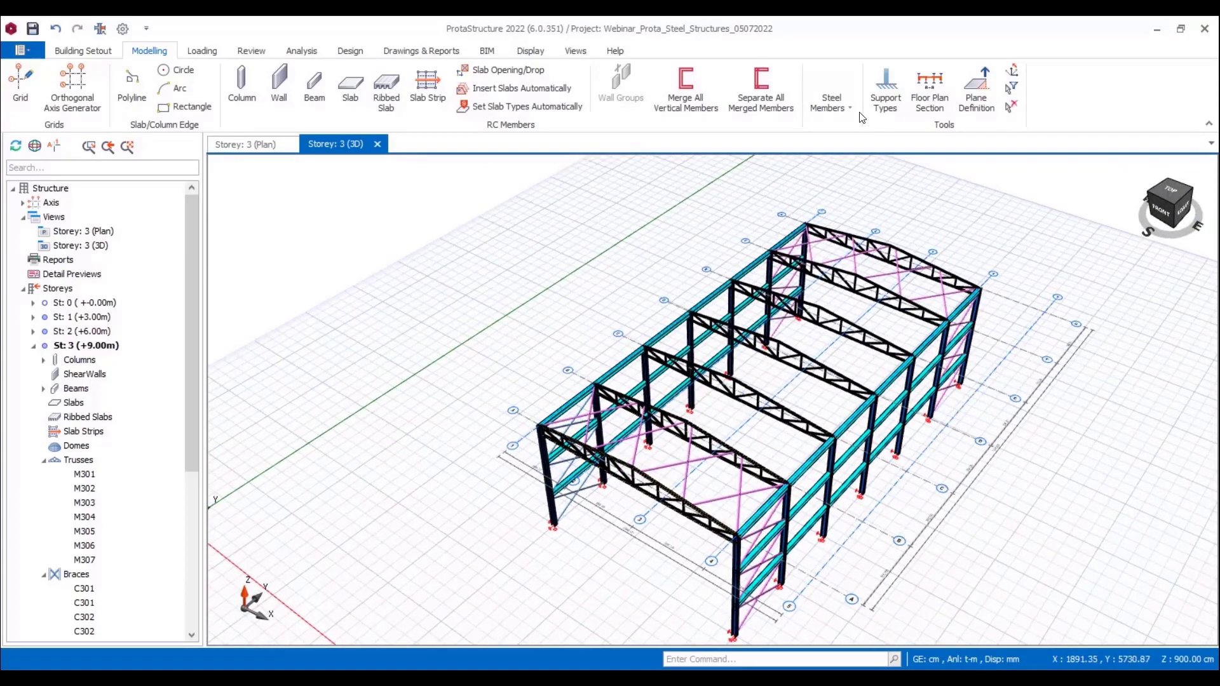
{"action": "left_click", "coordinate": [832, 100]}
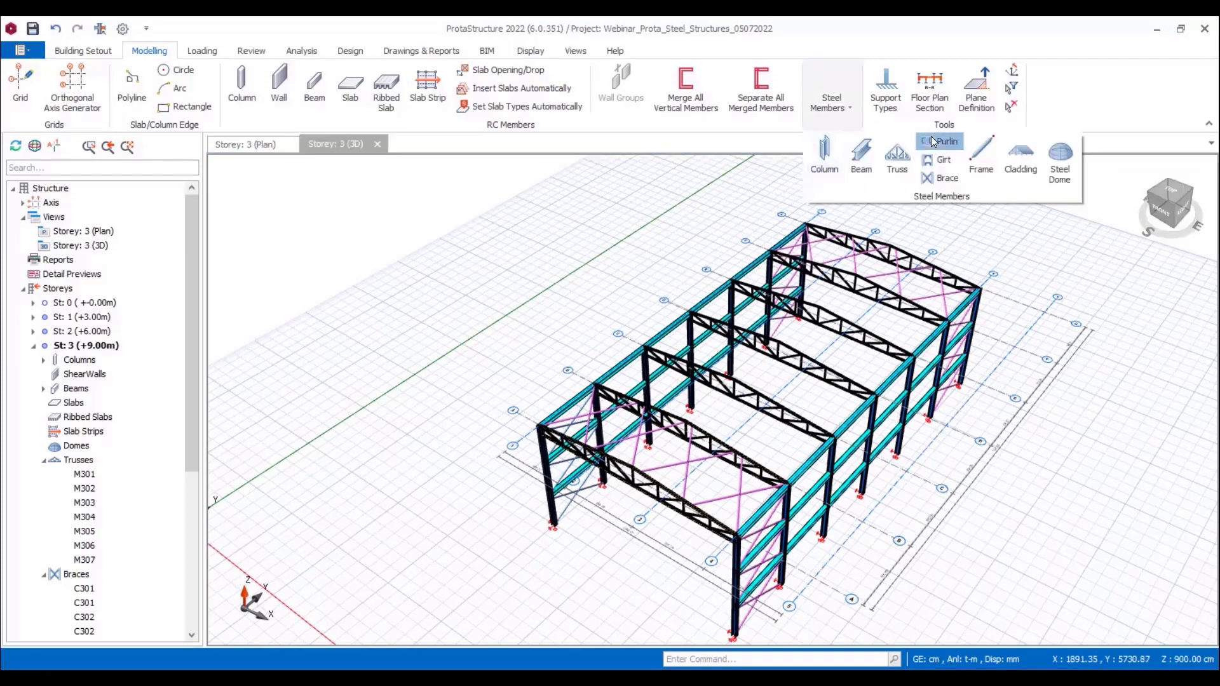
{"action": "left_click", "coordinate": [934, 141]}
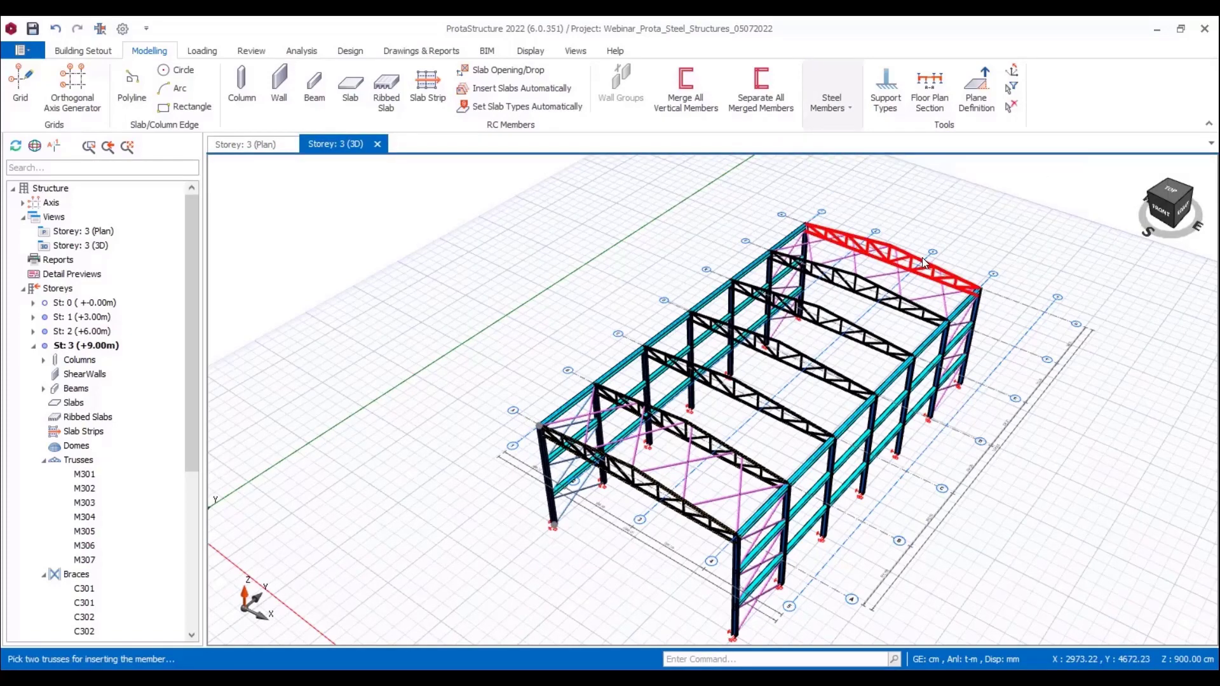
{"action": "left_click", "coordinate": [658, 490]}
{"action": "left_click", "coordinate": [959, 110]}
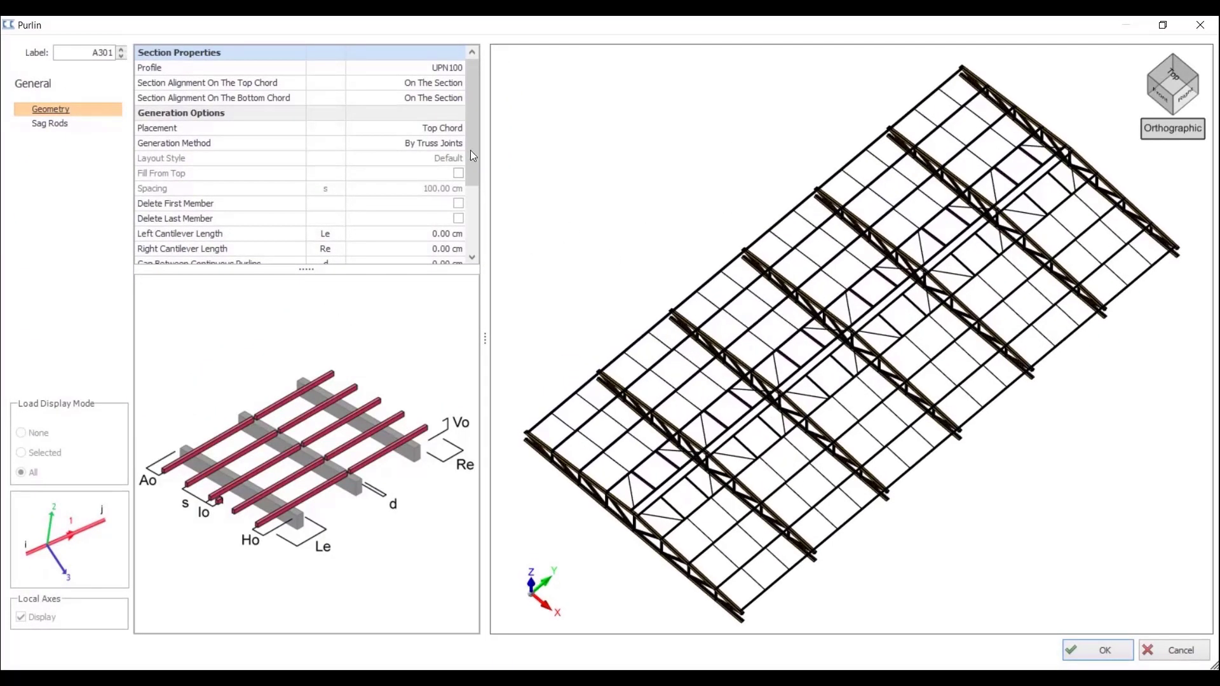
Step: Confirm UPN100 as the purlin profile and set the purlin placement to Top Chord
{"action": "double_click", "coordinate": [441, 72]}
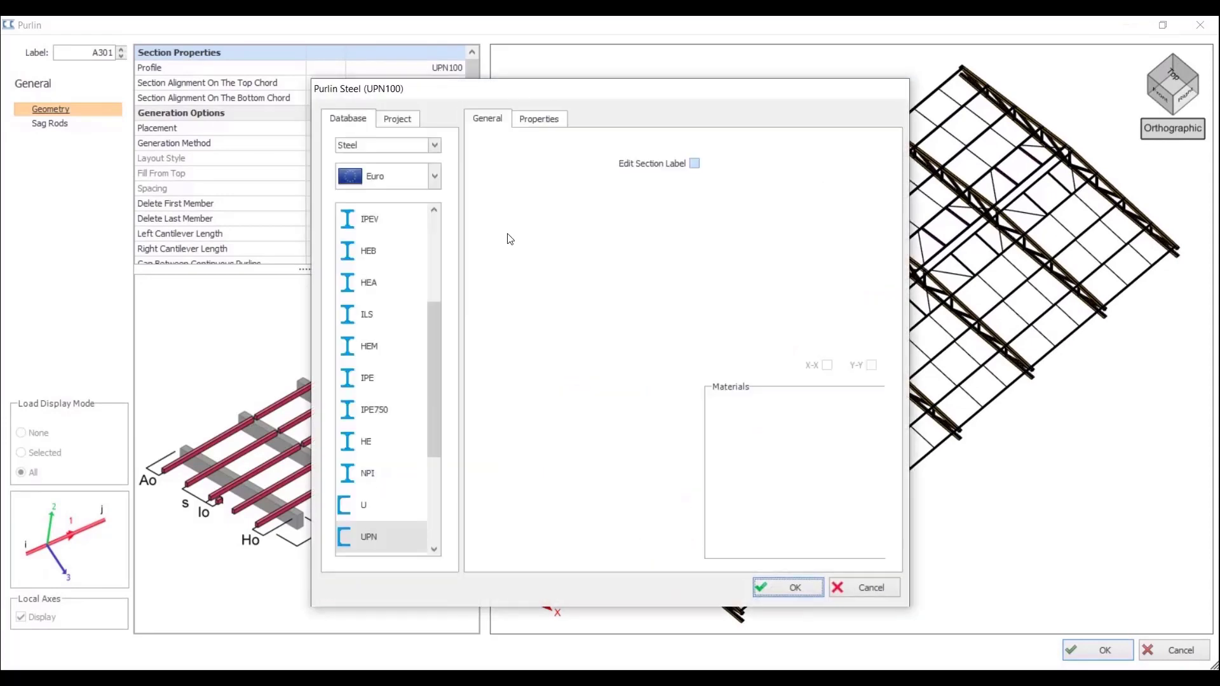
{"action": "left_click_drag", "start_coordinate": [430, 438], "coordinate": [428, 251]}
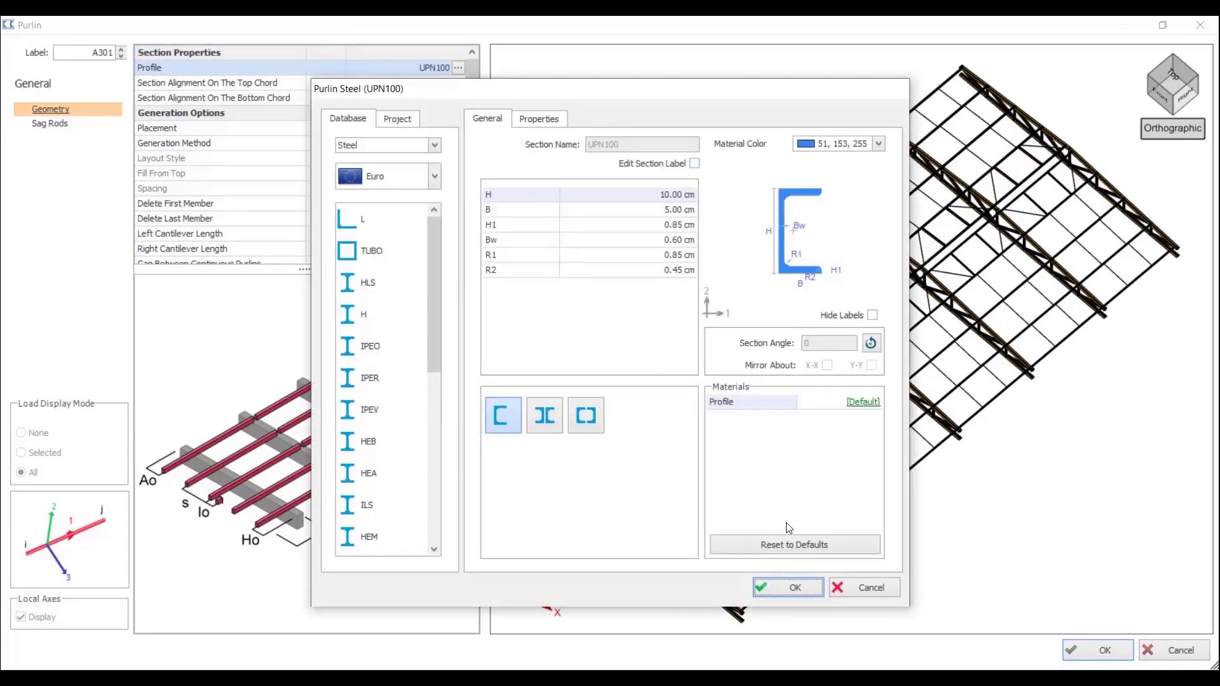
{"action": "left_click", "coordinate": [796, 588]}
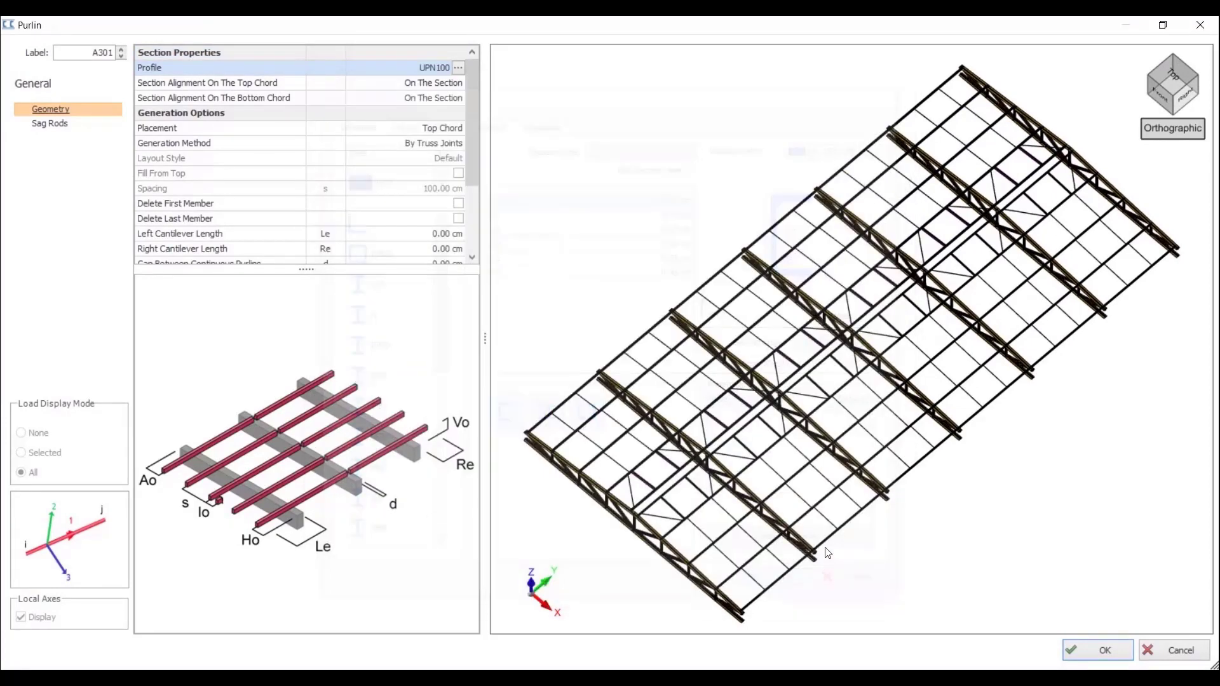
{"action": "left_click", "coordinate": [436, 128]}
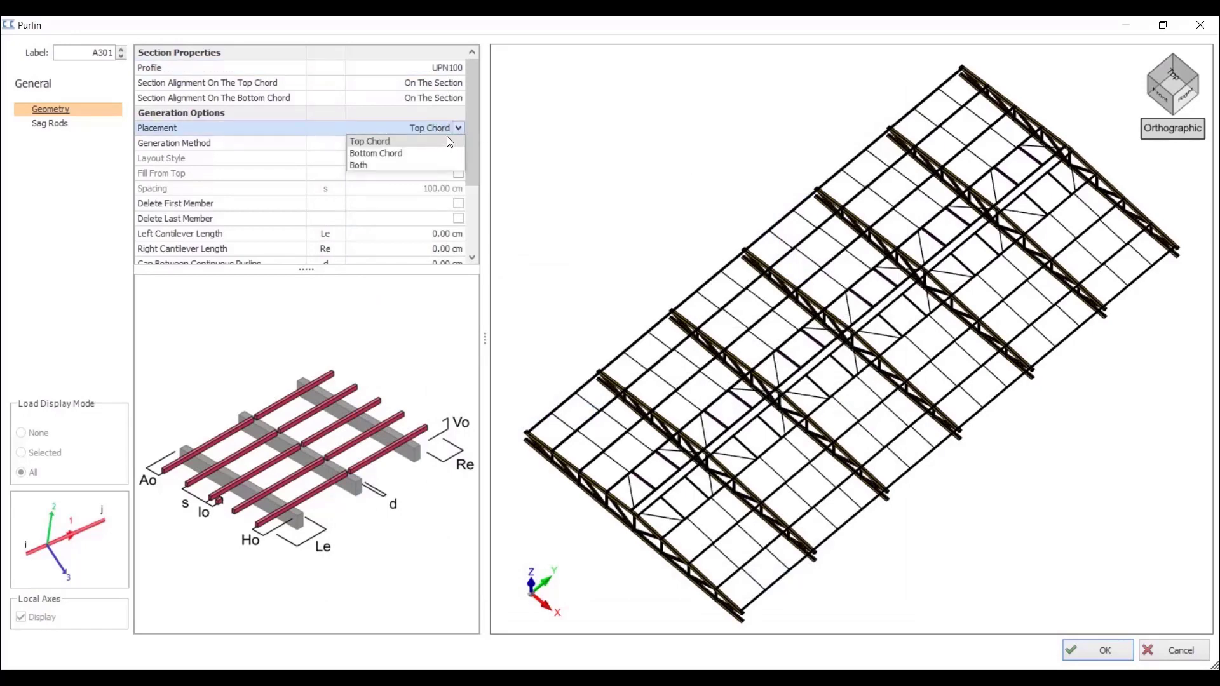
{"action": "left_click", "coordinate": [447, 135]}
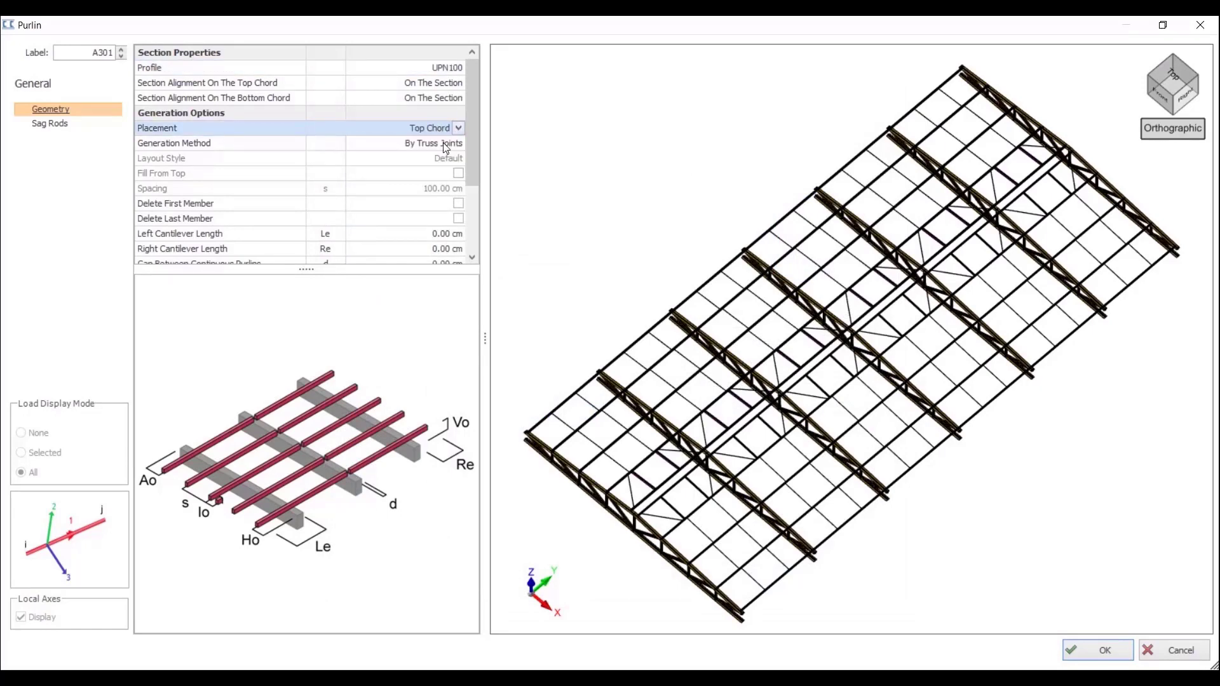
Step: Set the purlin generation method to By Spacing with Fill From Top enabled, and insert the roof purlins
{"action": "left_click", "coordinate": [444, 144]}
{"action": "left_click", "coordinate": [480, 200]}
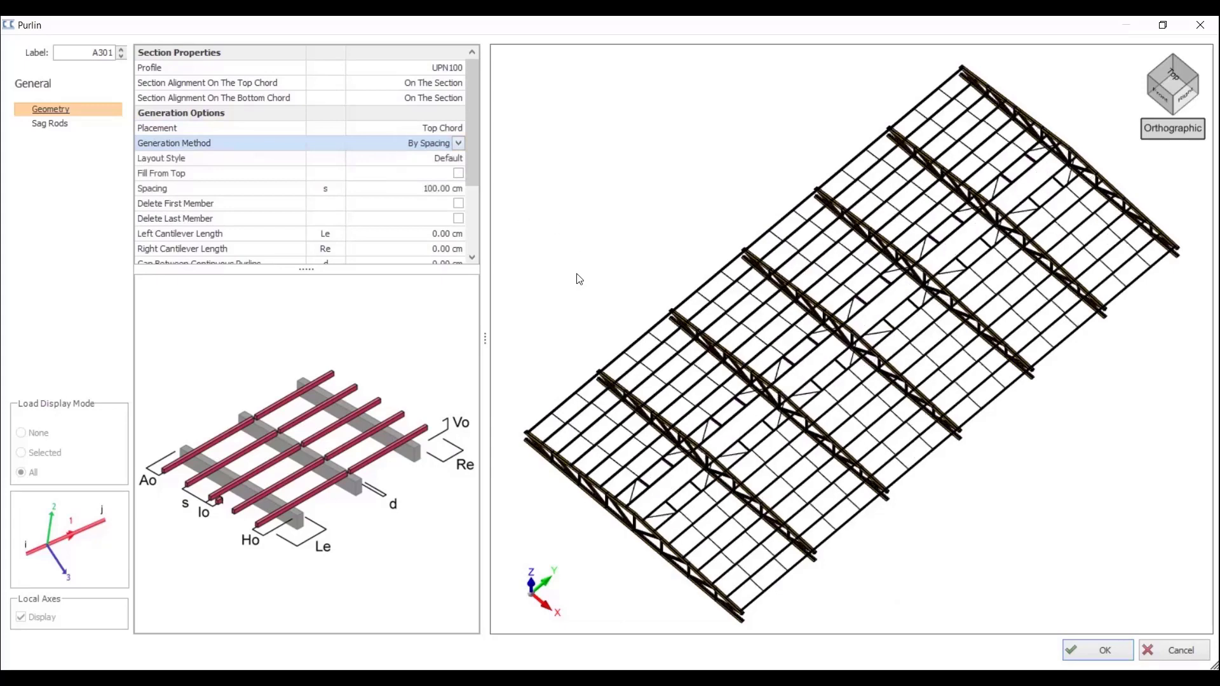
{"action": "left_click", "coordinate": [458, 173]}
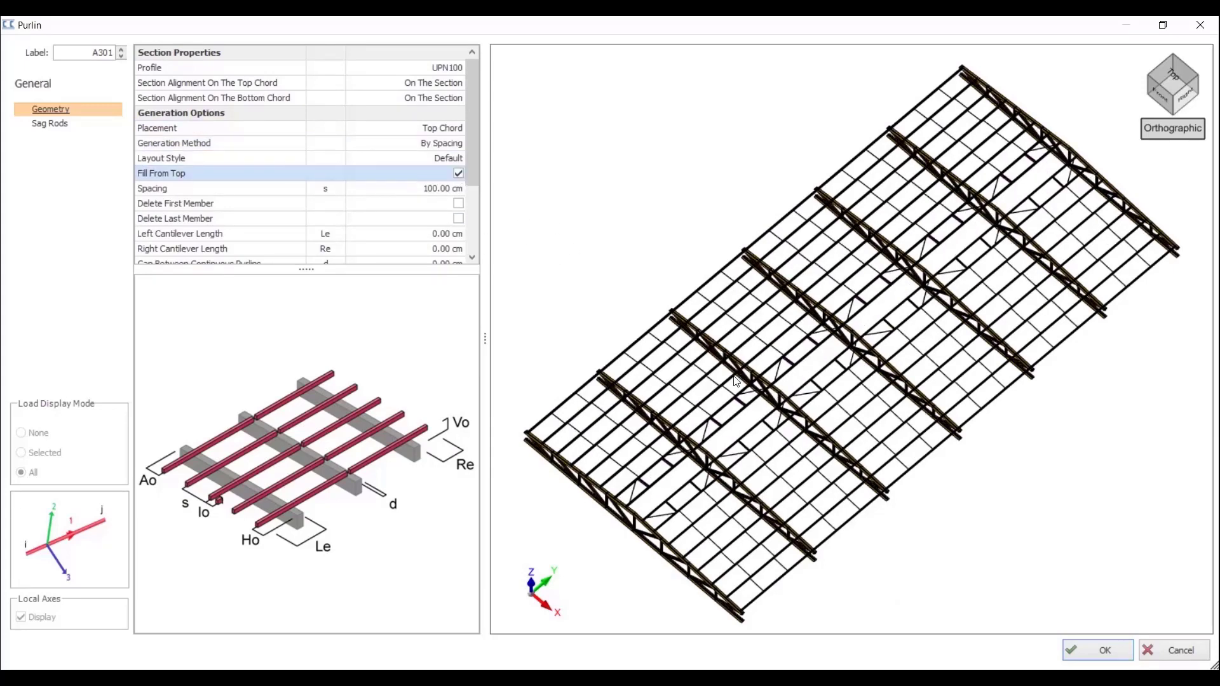
{"action": "left_click", "coordinate": [458, 174]}
{"action": "key", "text": "space"}
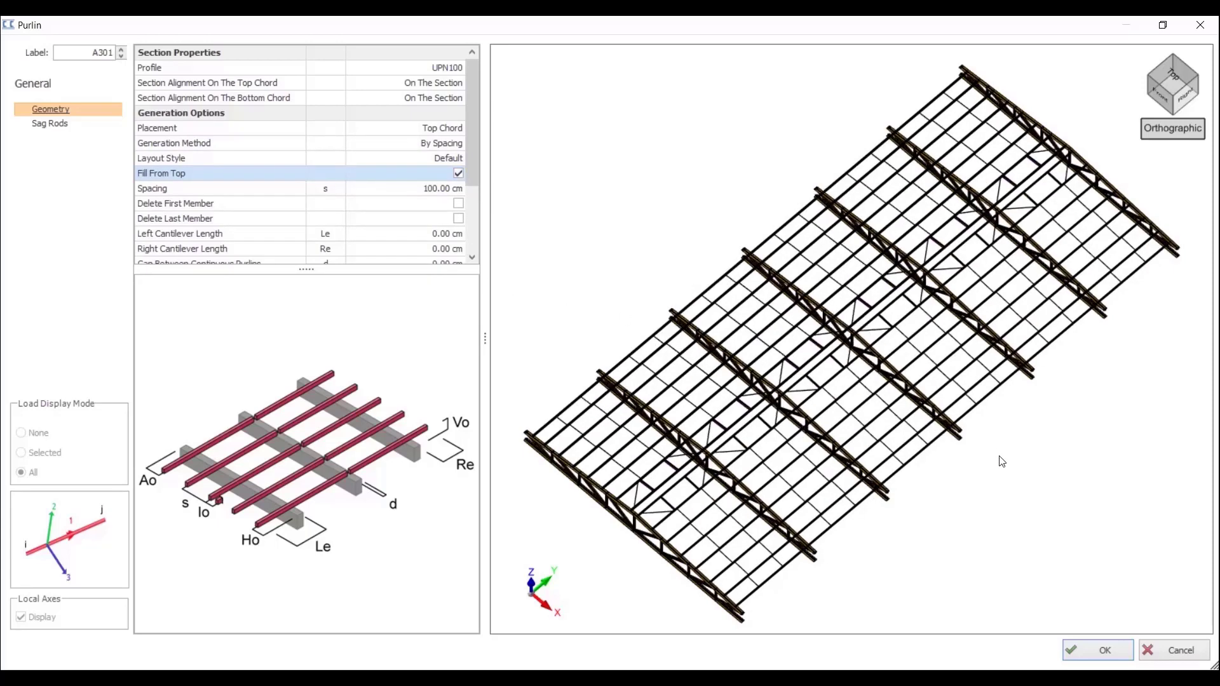
{"action": "left_click", "coordinate": [1100, 651]}
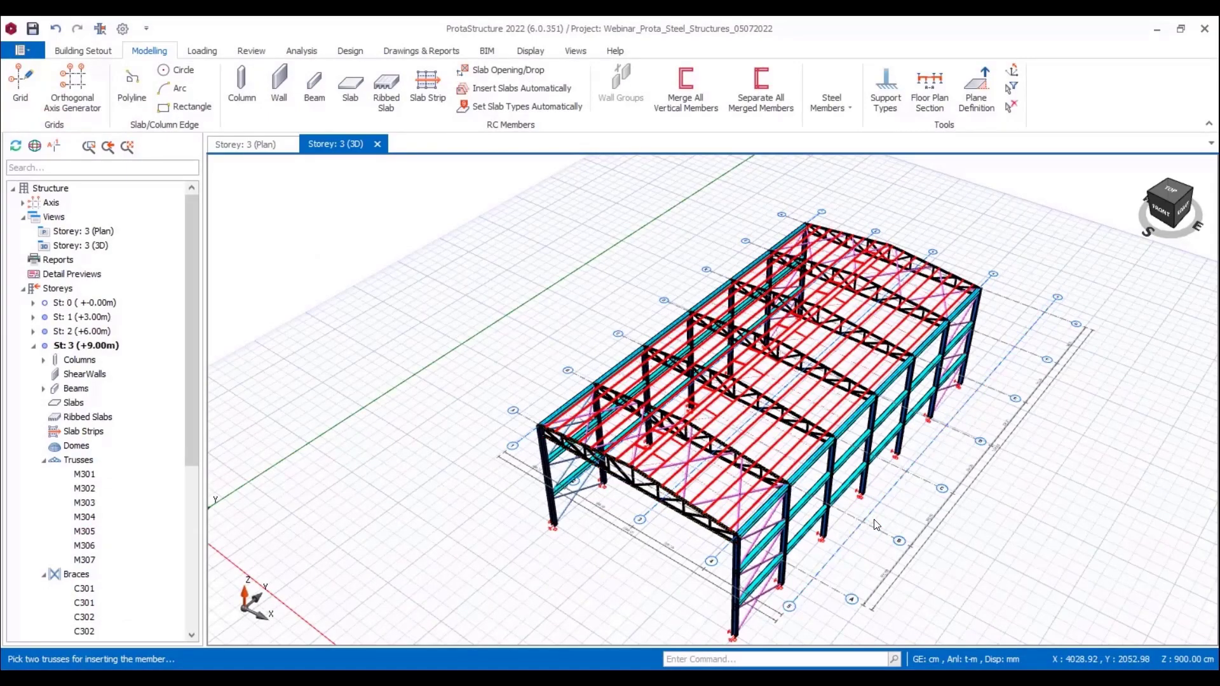
{"action": "key", "text": "Escape"}
Step: Start placing a steel column in the front gable bay beneath the front roof truss
{"action": "mouse_move", "coordinate": [876, 522]}
{"action": "middle_mouse_down"}
{"action": "mouse_move", "coordinate": [917, 494]}
{"action": "mouse_move", "coordinate": [890, 508]}
{"action": "middle_mouse_up"}
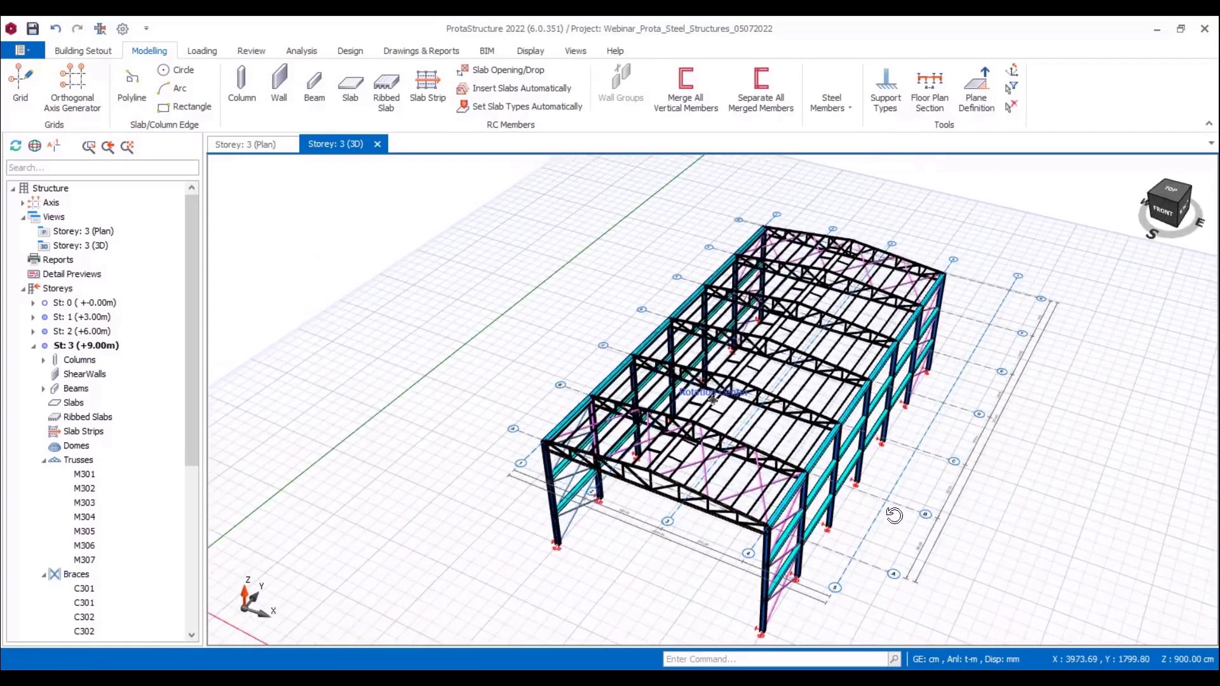
{"action": "left_click", "coordinate": [831, 102]}
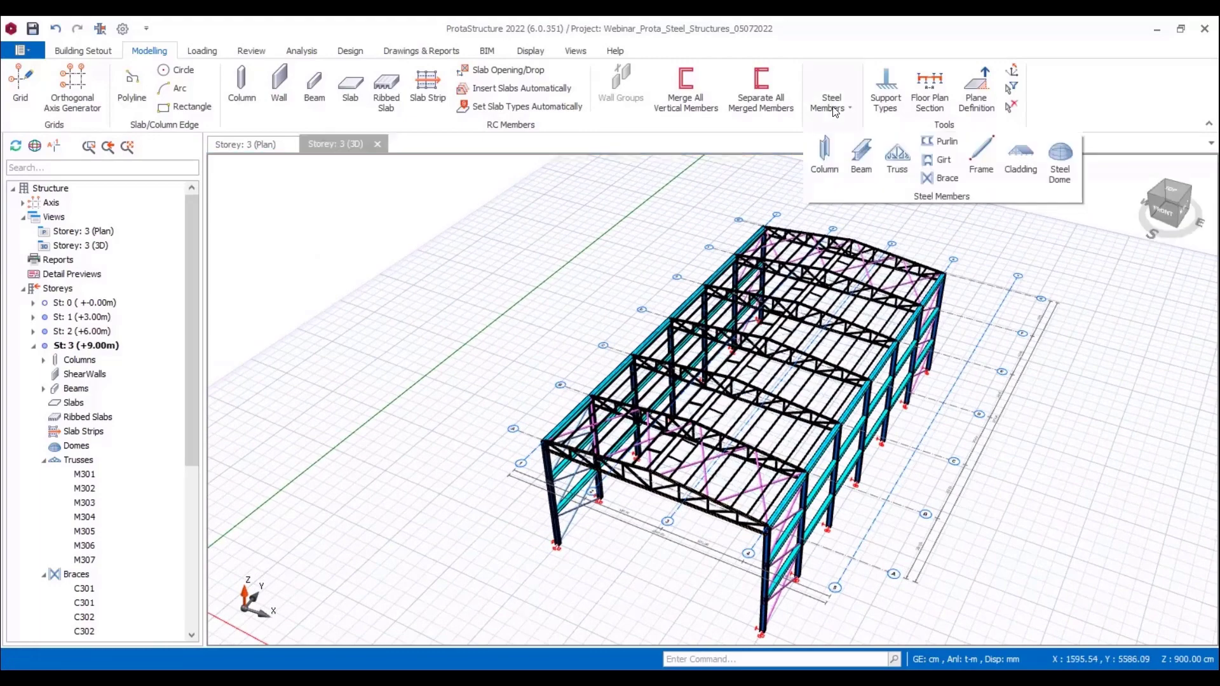
{"action": "left_click", "coordinate": [828, 162]}
{"action": "scroll", "coordinate": [621, 562], "scroll_direction": "up", "scroll_amount": 5}
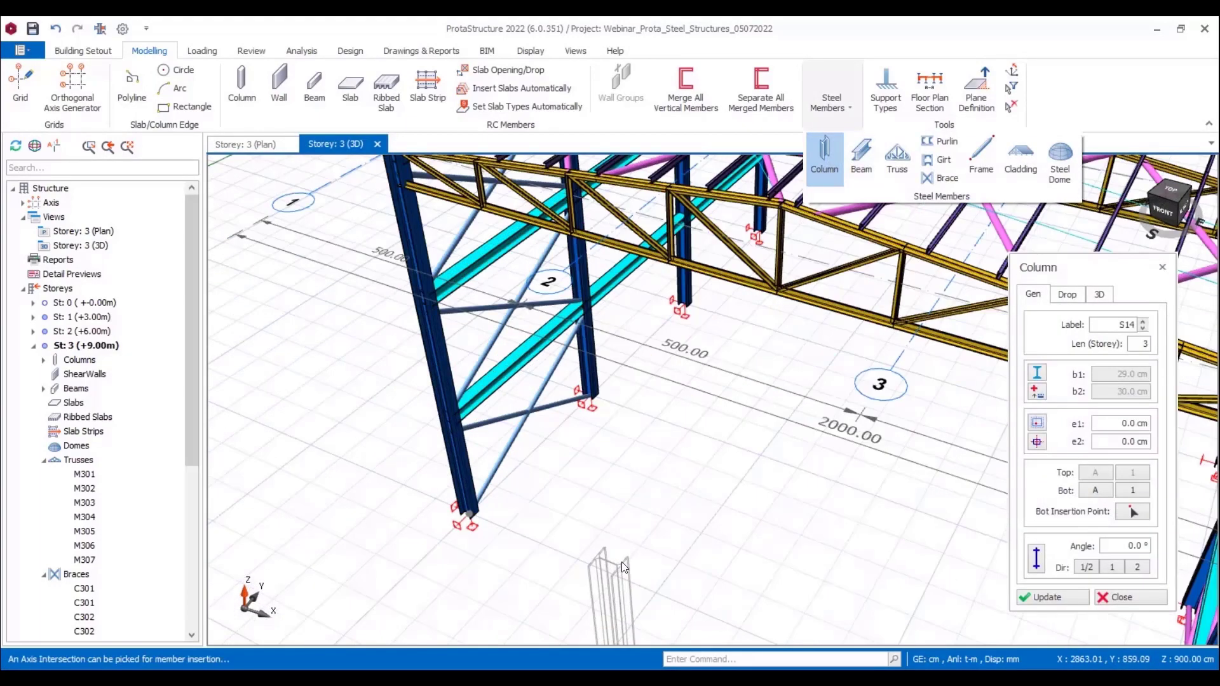
{"action": "scroll", "coordinate": [636, 476], "scroll_direction": "down", "scroll_amount": 3}
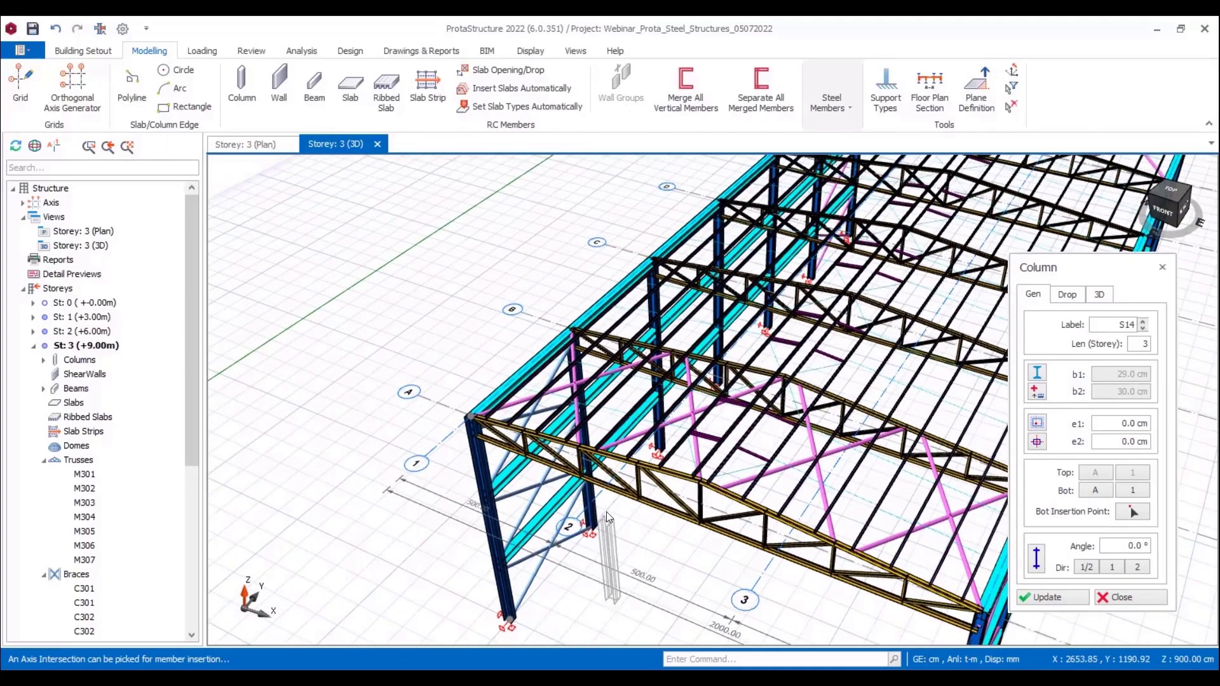
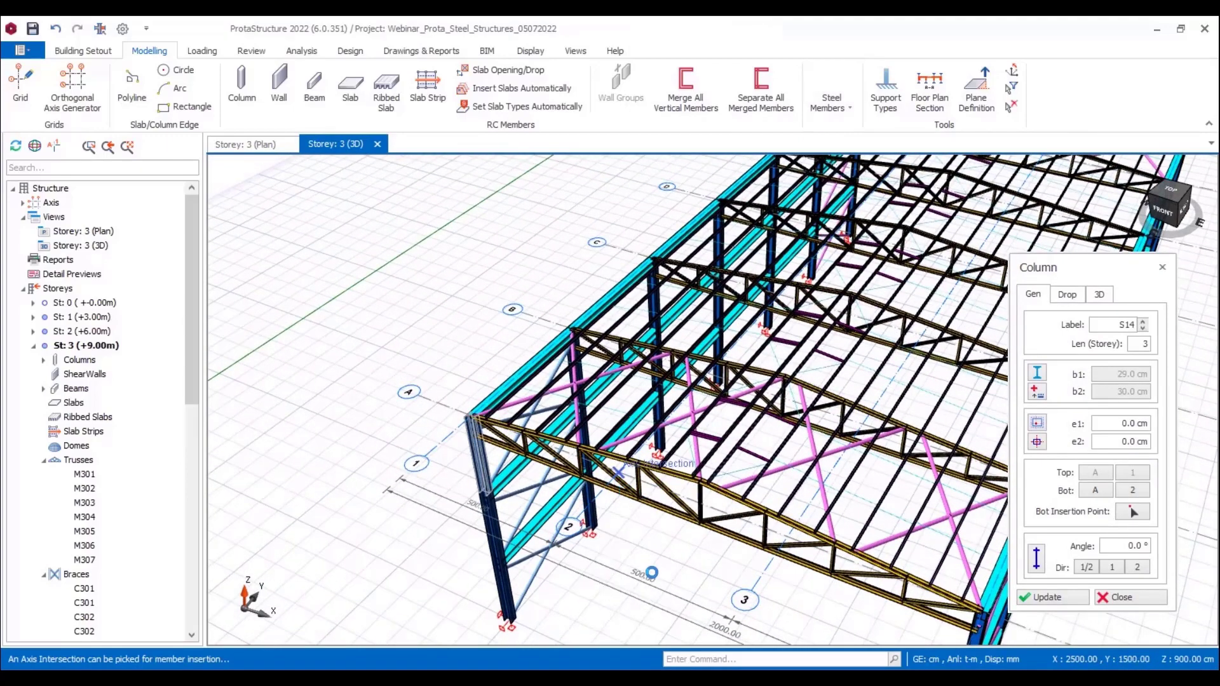
Step: Place two 3-storey steel columns along the front gable at axis intersections A/2 and A/3
{"action": "left_click", "coordinate": [616, 481]}
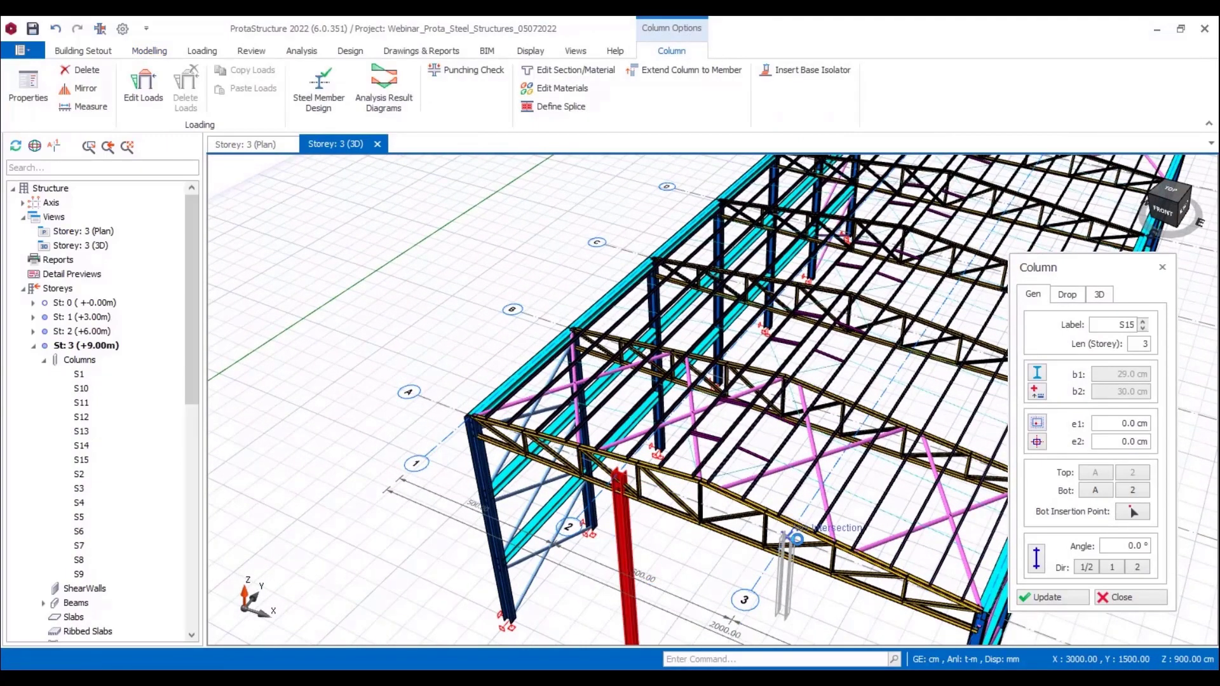
{"action": "left_click", "coordinate": [796, 539]}
{"action": "scroll", "coordinate": [762, 559], "scroll_direction": "down", "scroll_amount": 4}
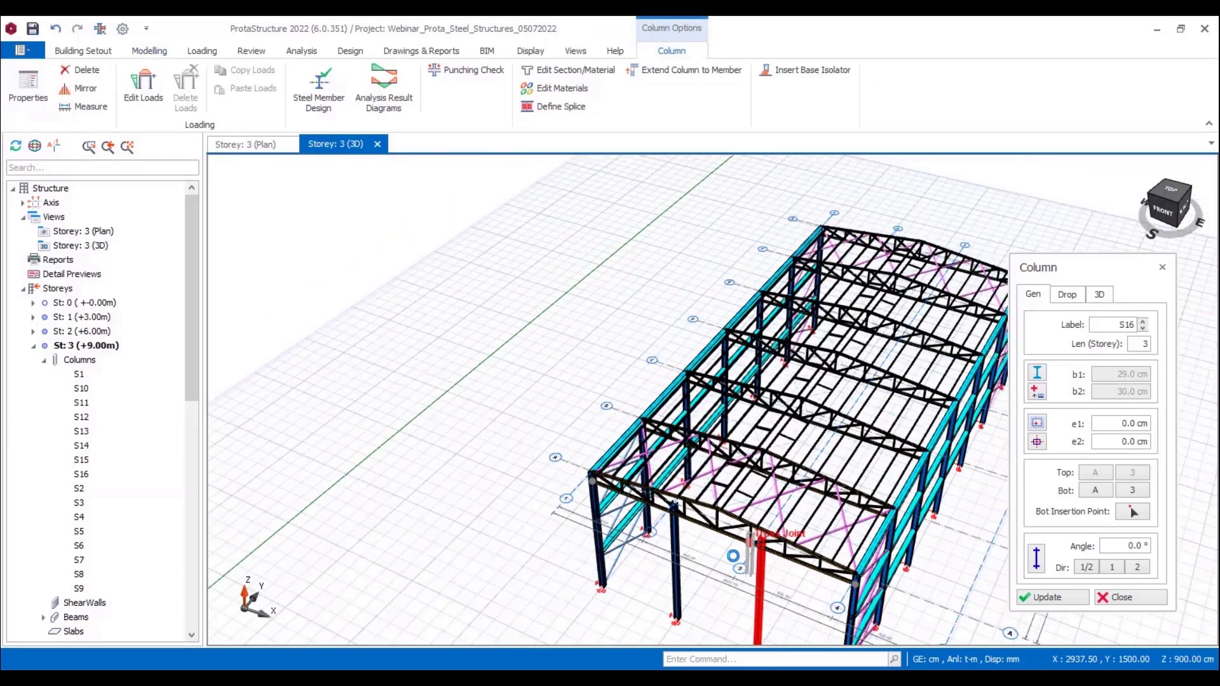
{"action": "key", "text": "Escape"}
{"action": "middle_click_drag", "start_coordinate": [717, 638], "coordinate": [701, 602]}
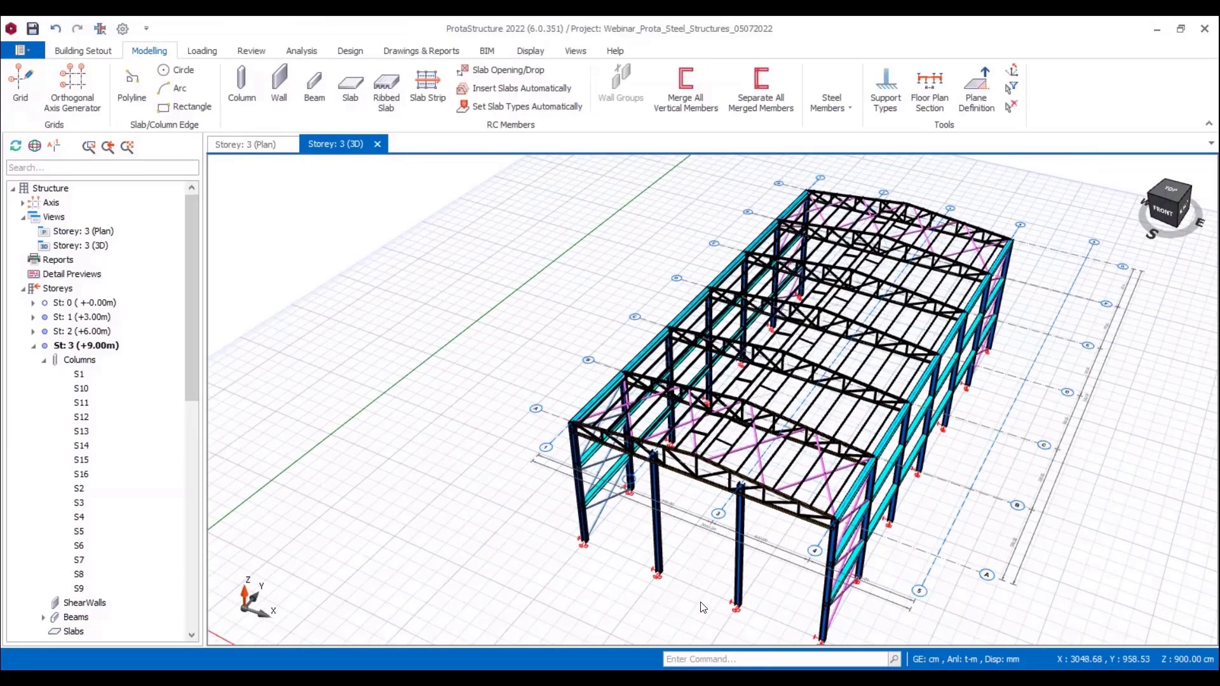
Step: Change the section of the two intermediate front gable columns to IPE220 from the Euro steel database
{"action": "left_click", "coordinate": [666, 558]}
{"action": "left_click", "coordinate": [739, 546]}
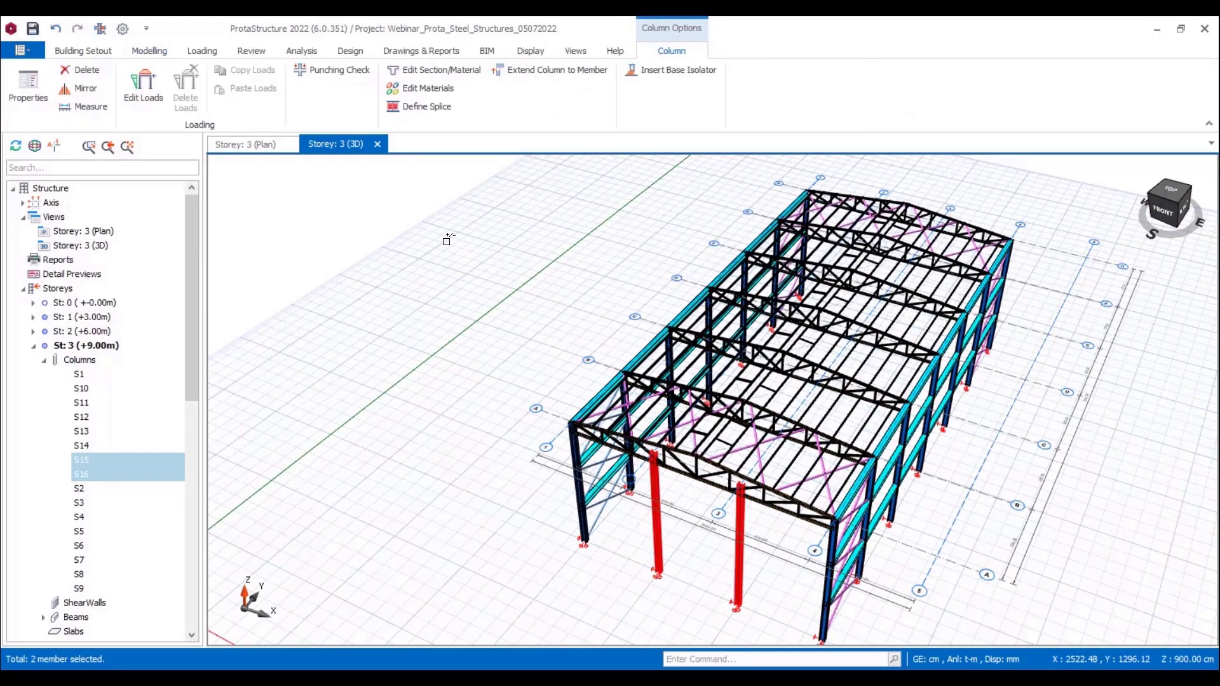
{"action": "left_click", "coordinate": [539, 71]}
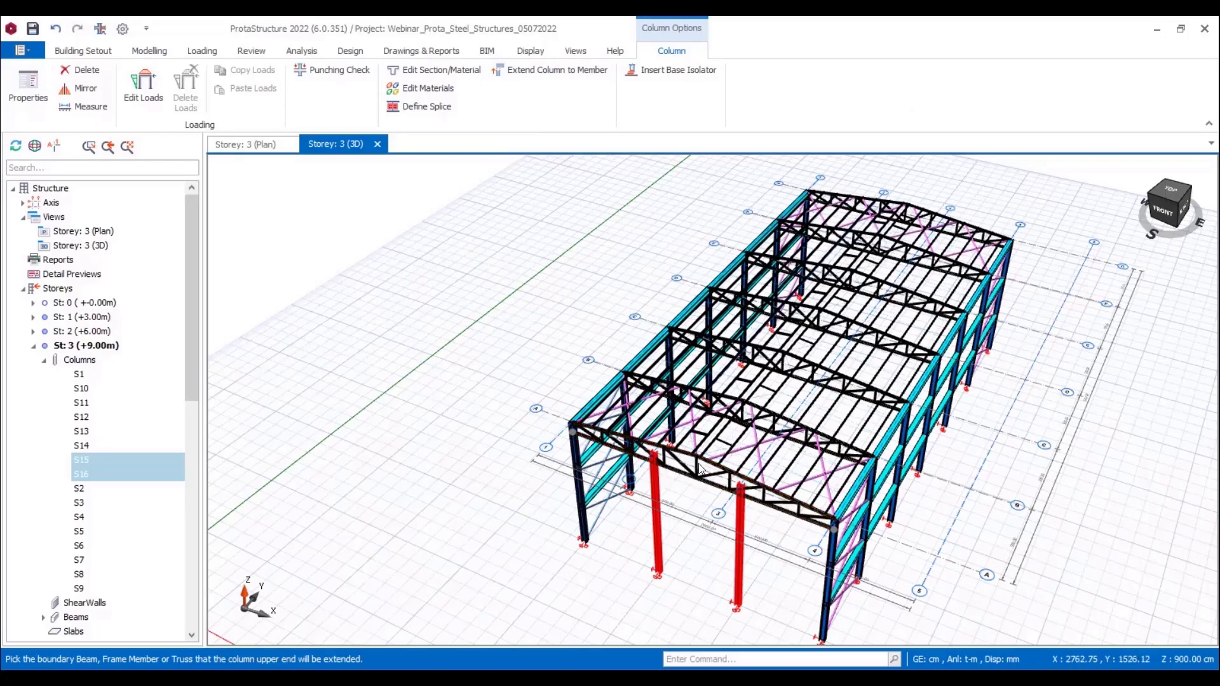
{"action": "left_click", "coordinate": [444, 71]}
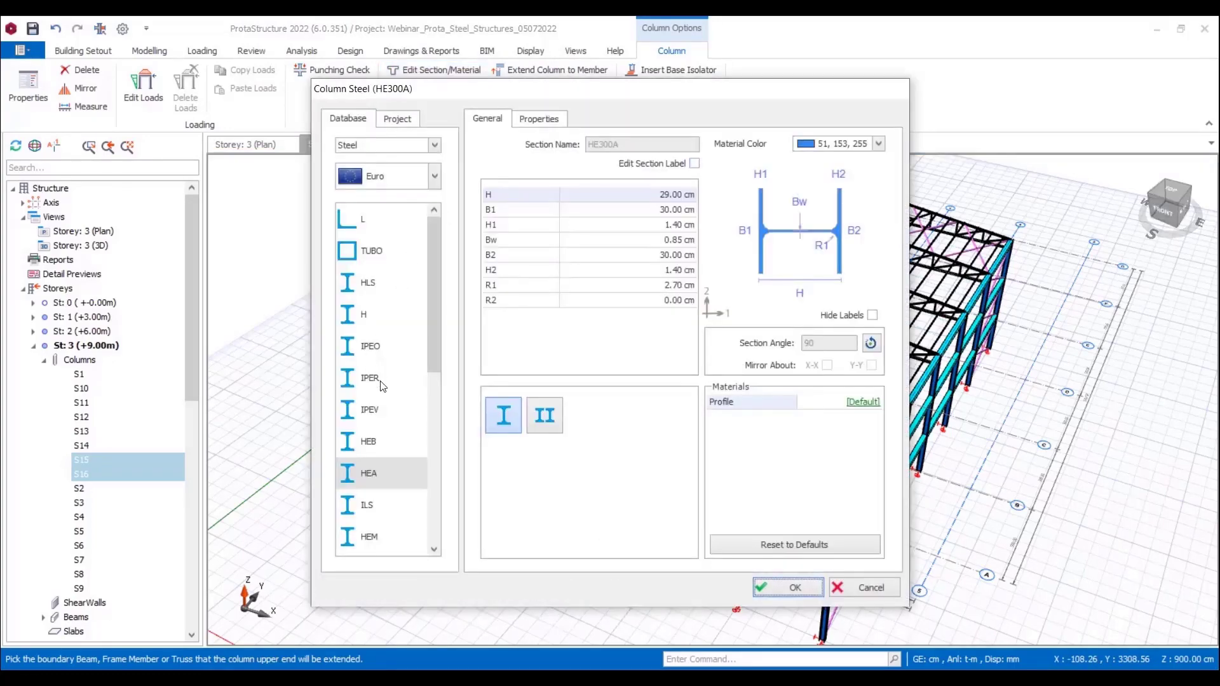
{"action": "scroll", "coordinate": [374, 378], "scroll_direction": "down", "scroll_amount": 2}
{"action": "scroll", "coordinate": [386, 333], "scroll_direction": "up", "scroll_amount": 2}
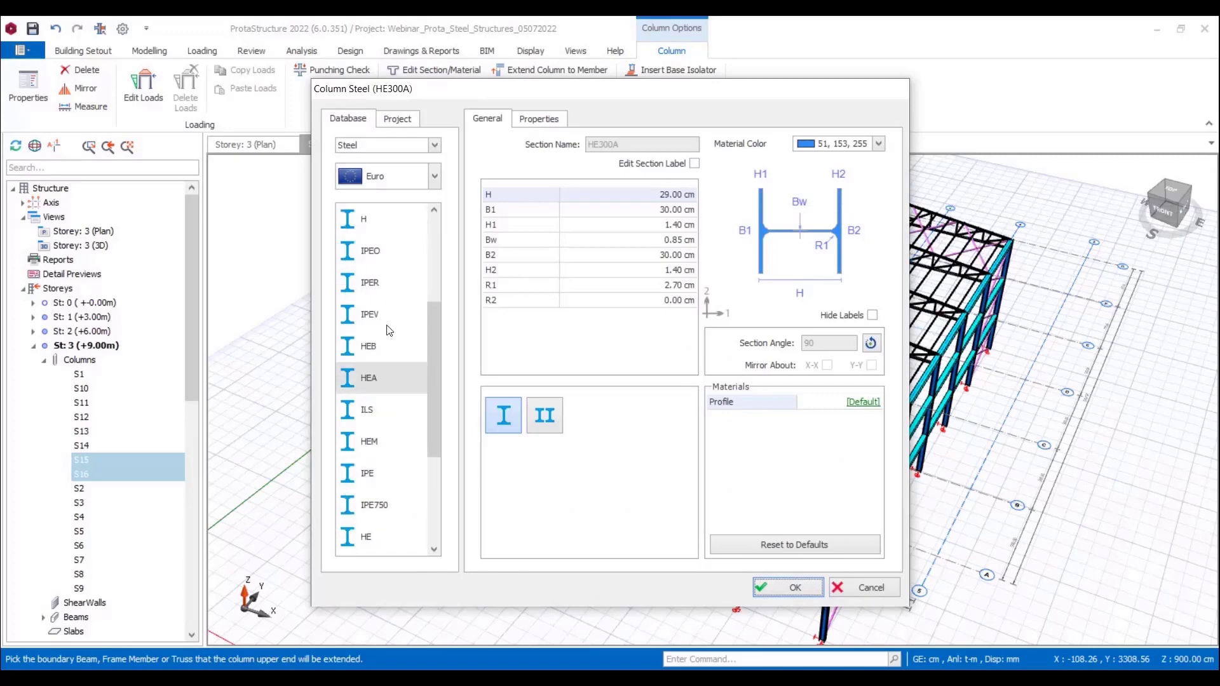
{"action": "scroll", "coordinate": [401, 375], "scroll_direction": "down", "scroll_amount": 2}
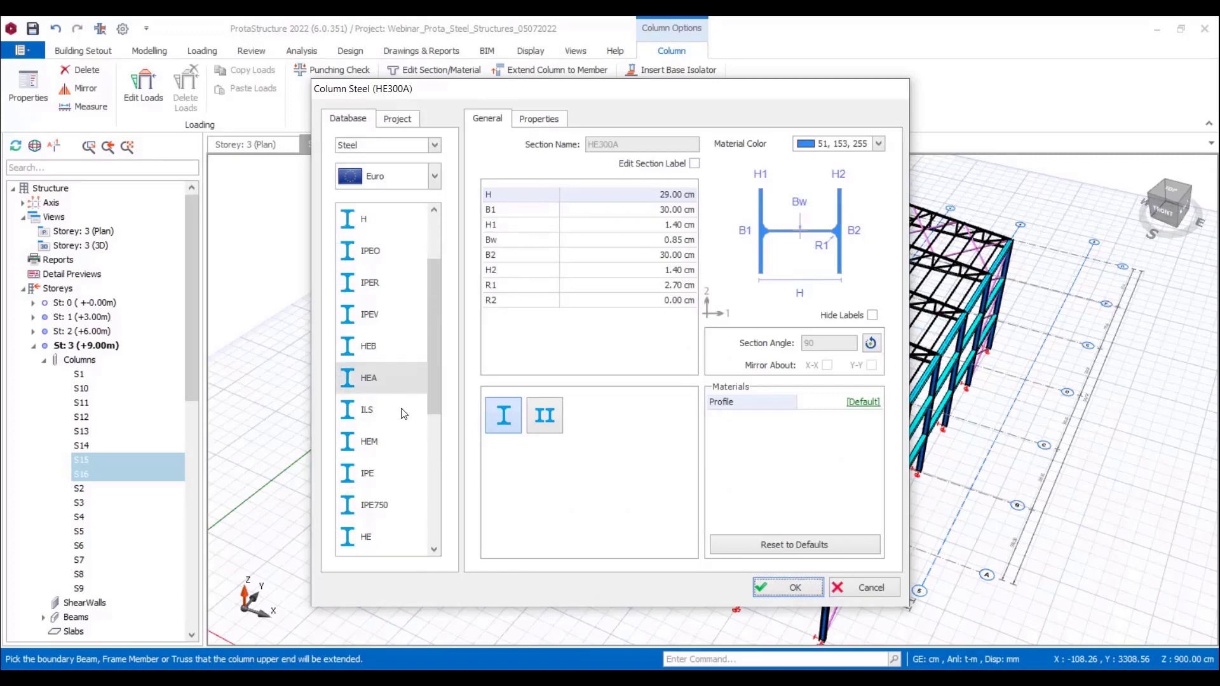
{"action": "left_click", "coordinate": [361, 381]}
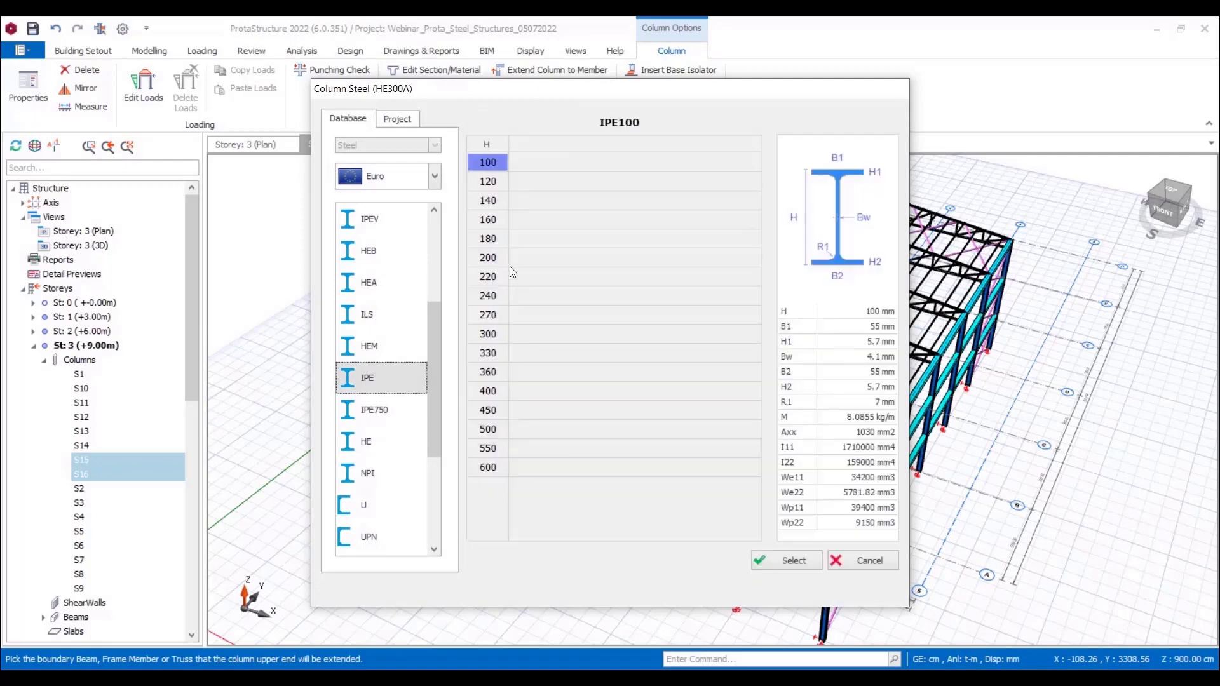
{"action": "left_click", "coordinate": [491, 278]}
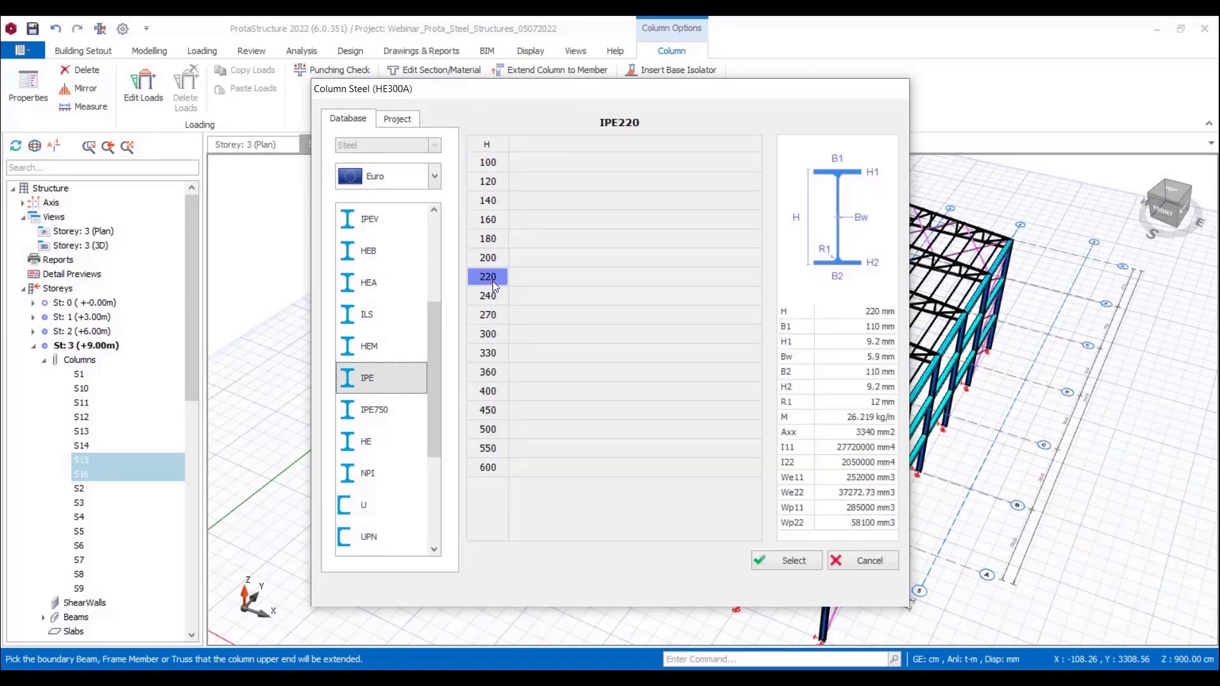
{"action": "left_click", "coordinate": [770, 558]}
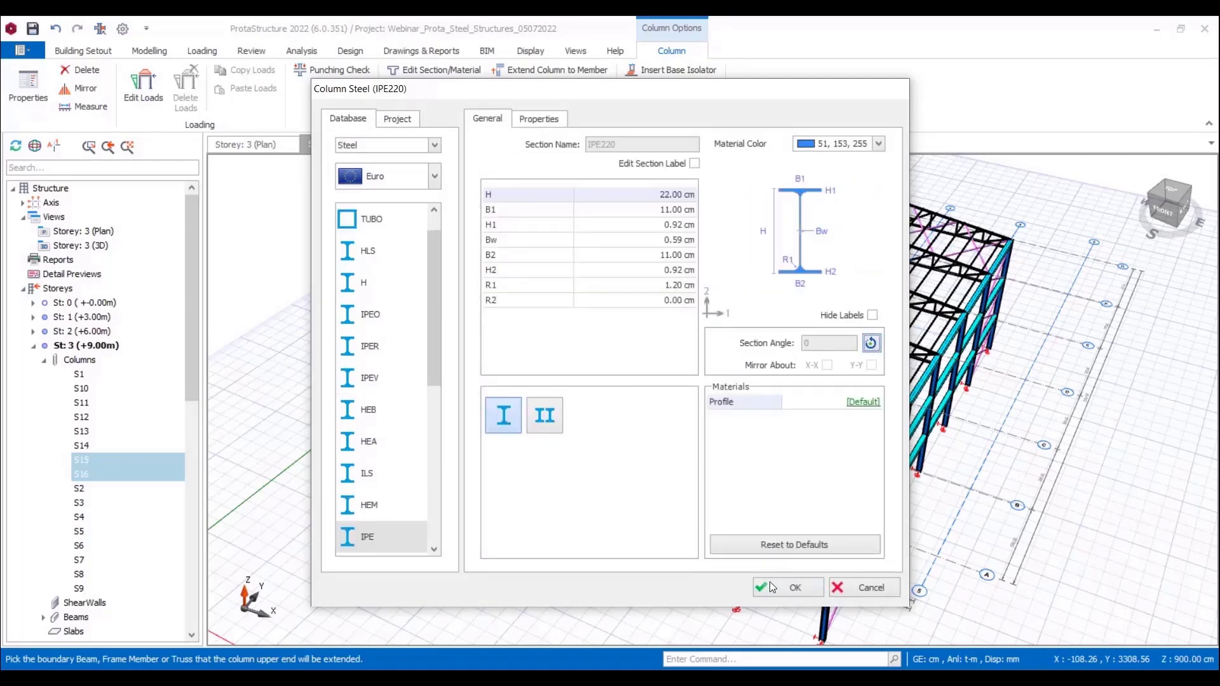
{"action": "left_click", "coordinate": [777, 587]}
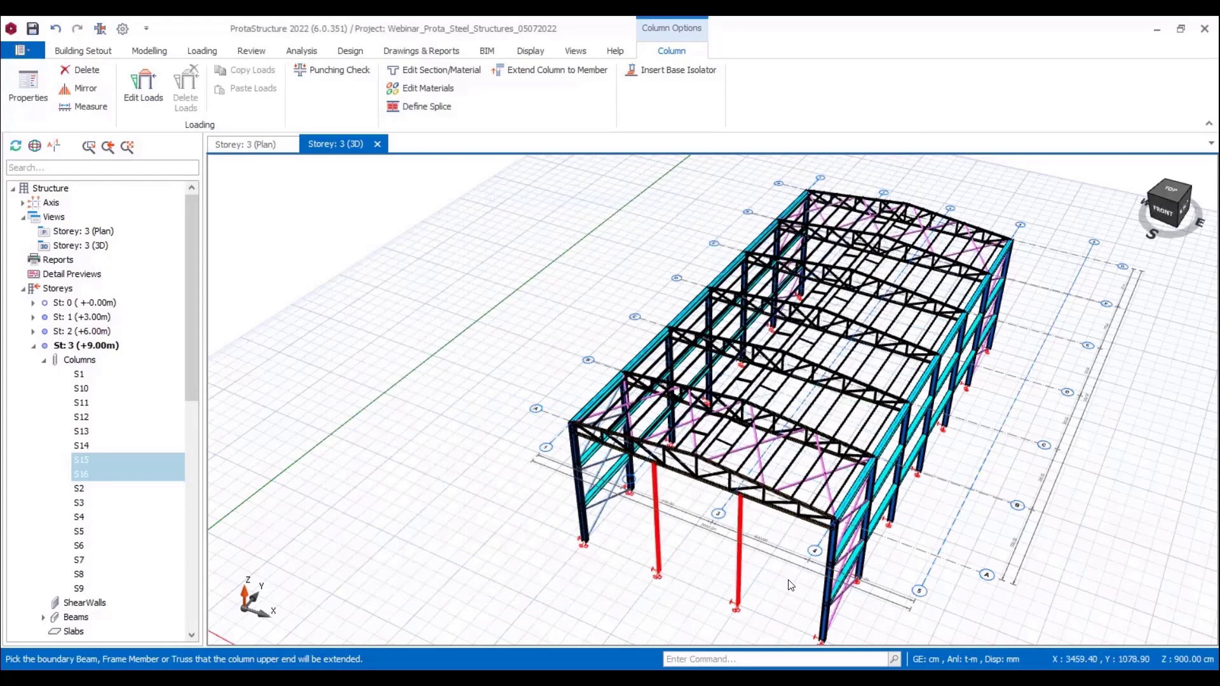
{"action": "key", "text": "Escape"}
{"action": "scroll", "coordinate": [775, 594], "scroll_direction": "up", "scroll_amount": 4}
{"action": "scroll", "coordinate": [695, 561], "scroll_direction": "down", "scroll_amount": 2}
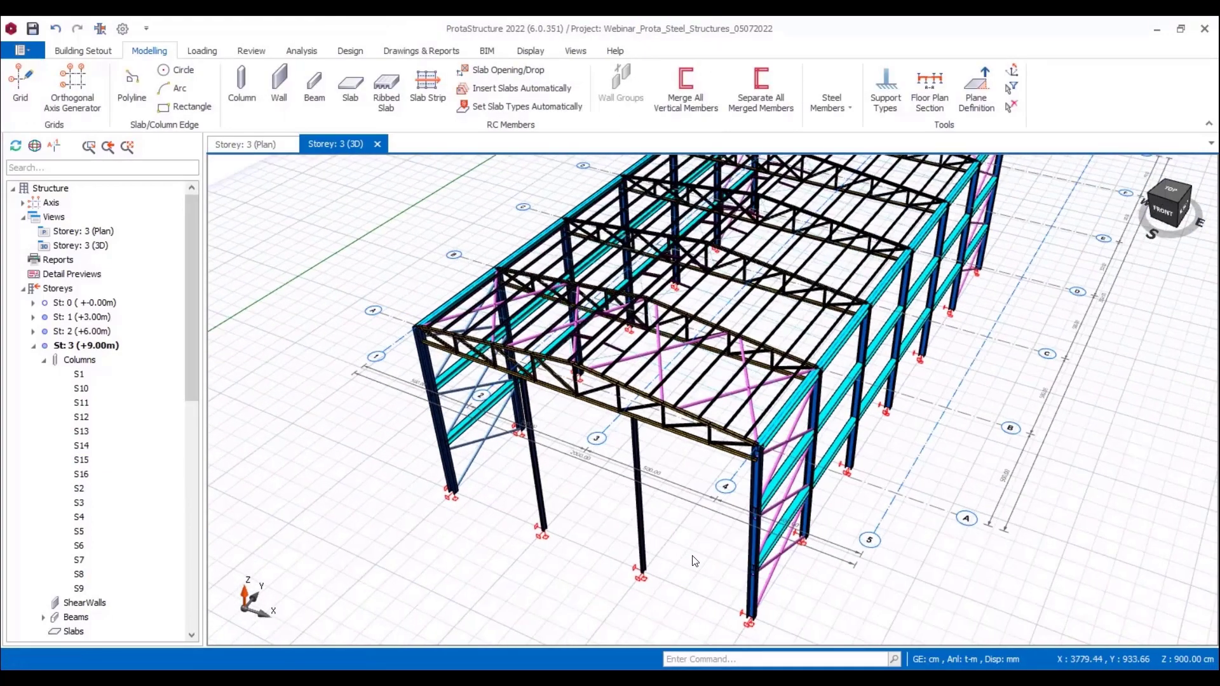
Step: Mirror the two IPE220 front gable columns to the rear gable, using the middle axis D as the symmetry axis
{"action": "left_click", "coordinate": [638, 528]}
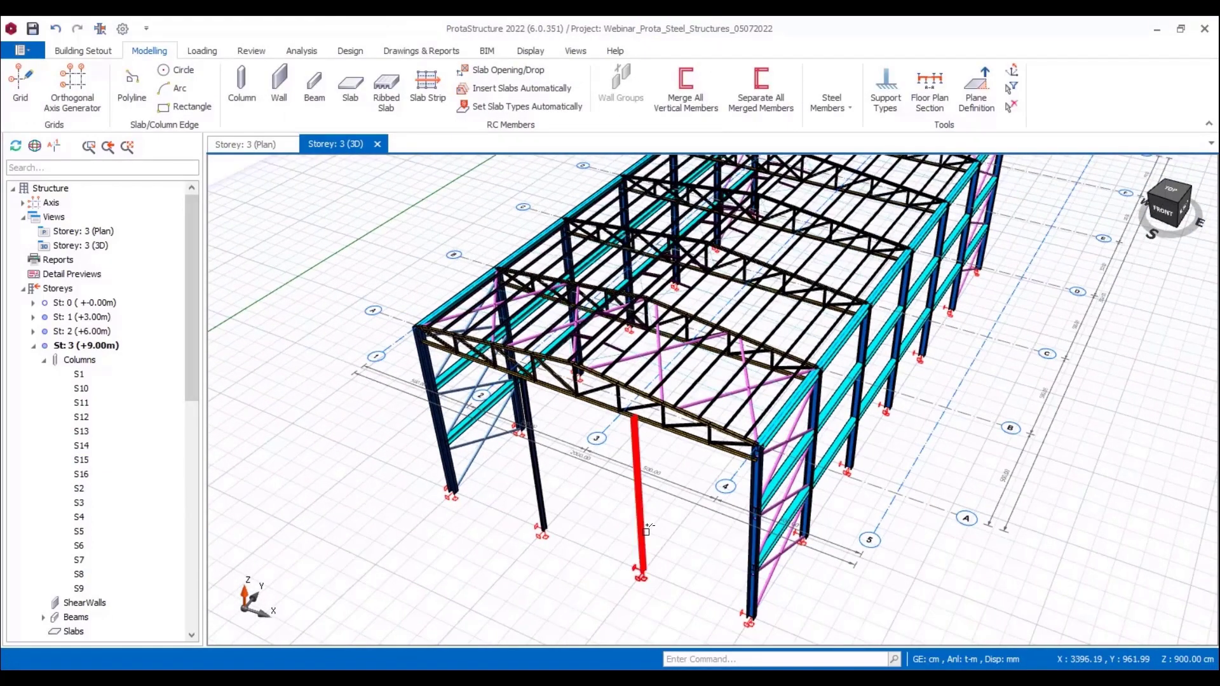
{"action": "left_click", "coordinate": [535, 483]}
{"action": "right_click", "coordinate": [593, 520]}
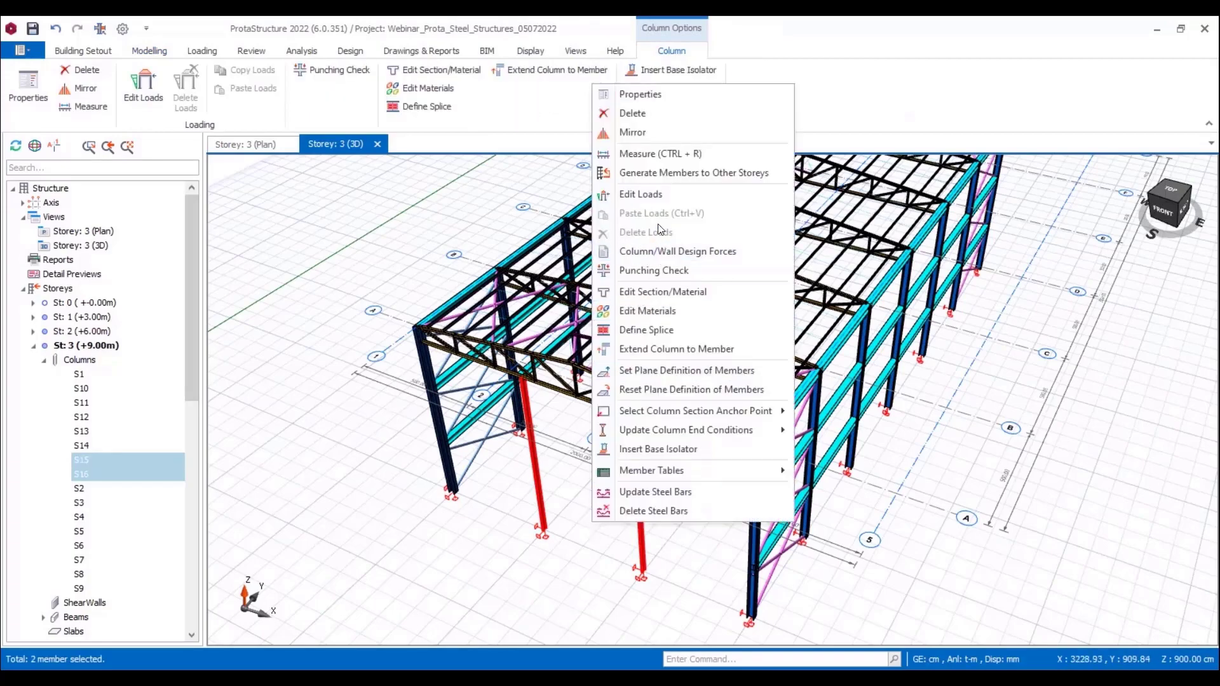
{"action": "left_click", "coordinate": [643, 143]}
{"action": "middle_click_drag", "start_coordinate": [981, 385], "coordinate": [758, 482]}
{"action": "scroll", "coordinate": [758, 482], "scroll_direction": "down", "scroll_amount": 2}
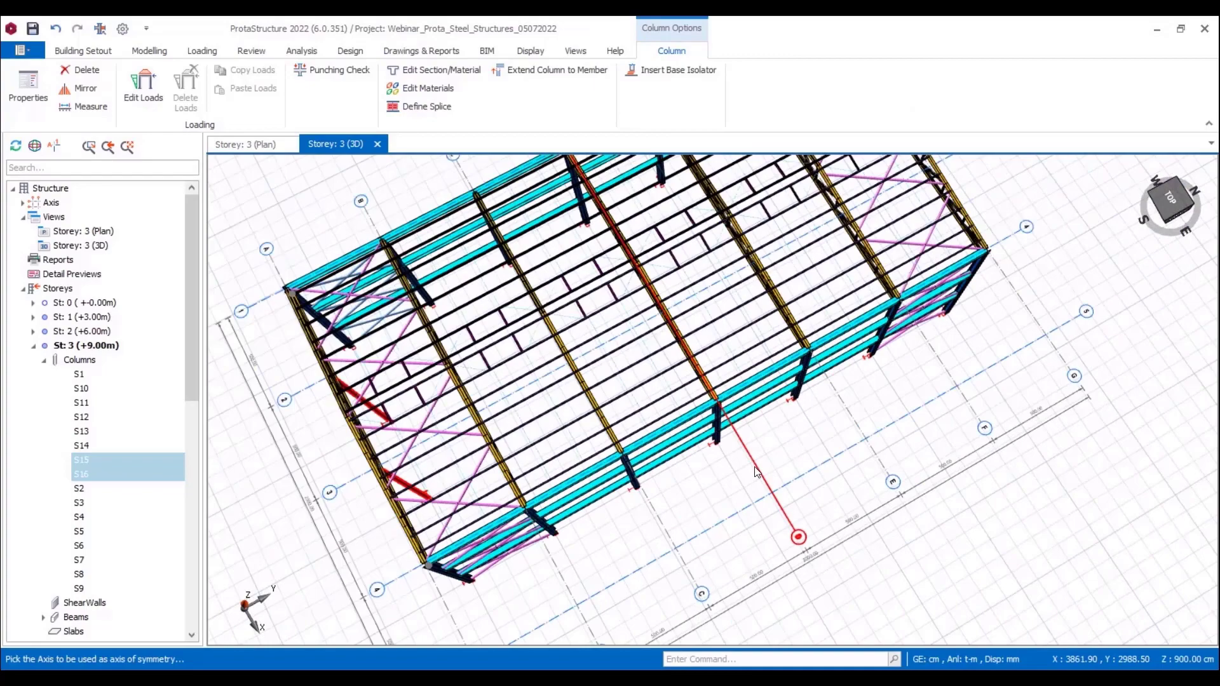
{"action": "left_click", "coordinate": [756, 471]}
{"action": "left_click", "coordinate": [674, 468]}
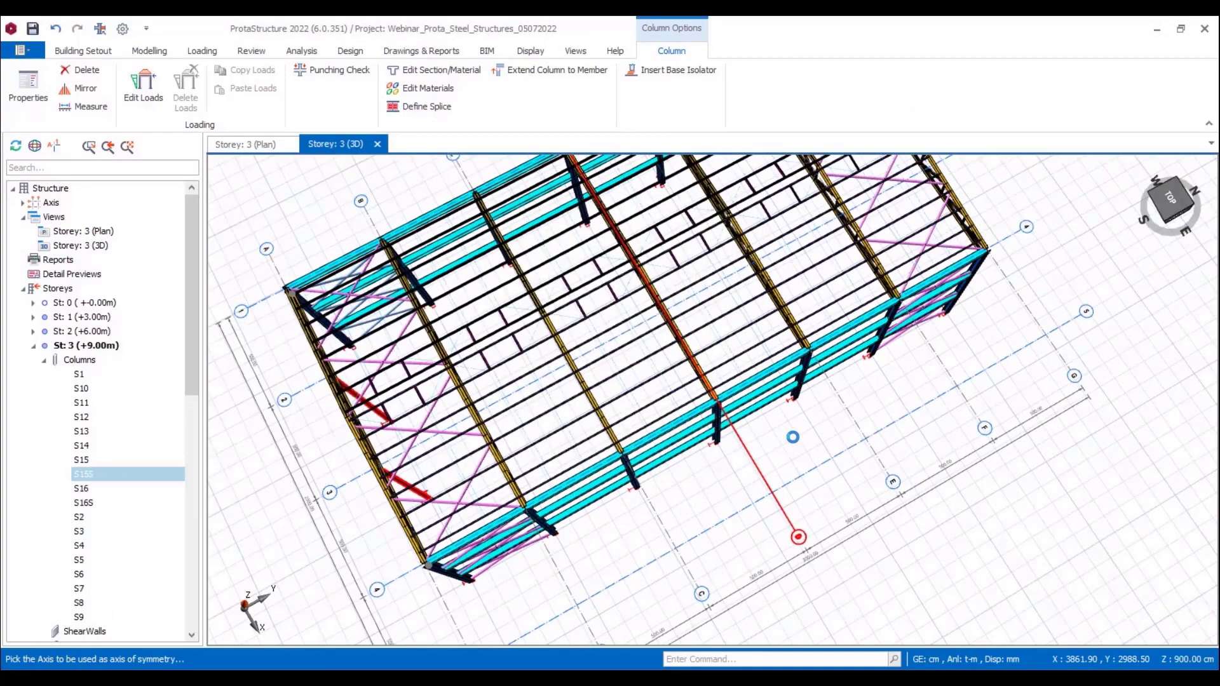
Step: Insert three beams across the front gable at Storey 1 (+3.00 m), spanning column to column from axis 1 to axis 4
{"action": "middle_click_drag", "start_coordinate": [804, 436], "coordinate": [666, 521]}
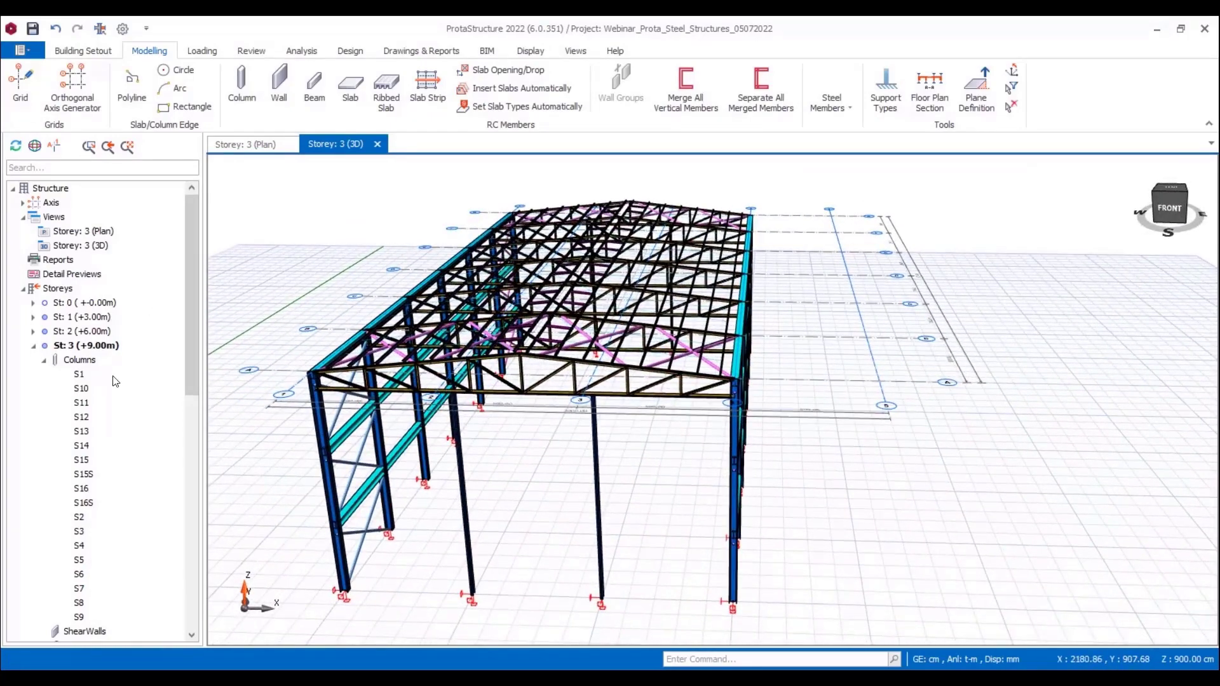
{"action": "left_click", "coordinate": [79, 317]}
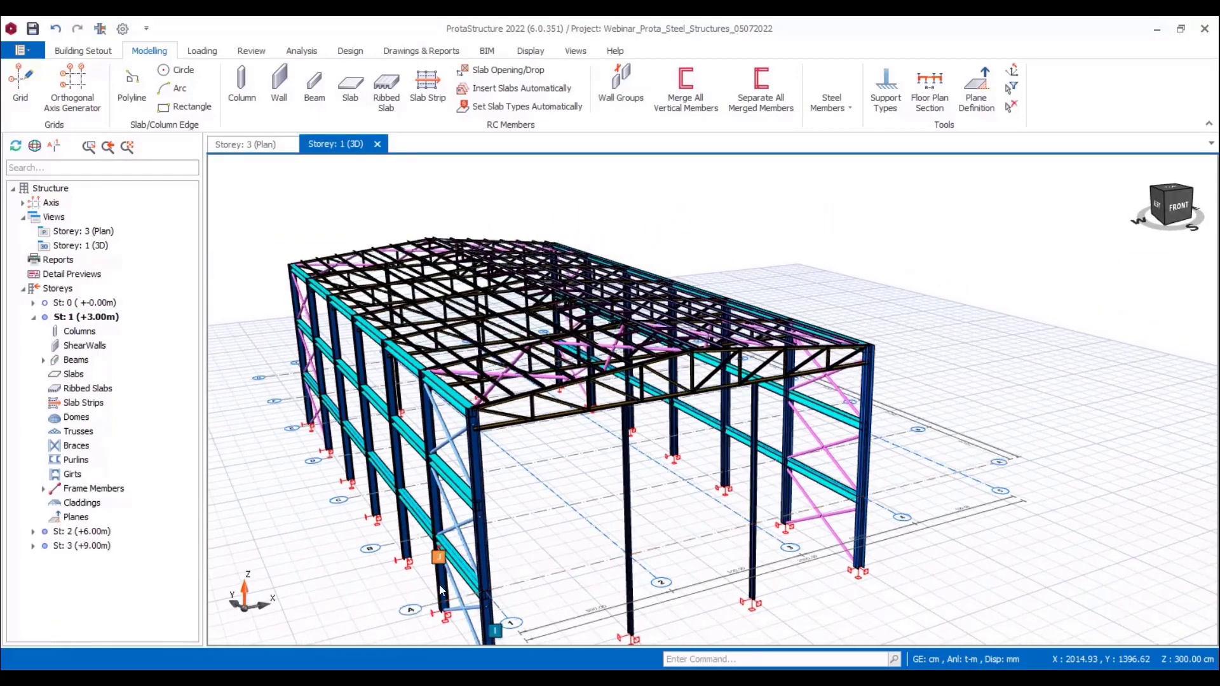
{"action": "middle_click_drag", "start_coordinate": [440, 591], "coordinate": [394, 498]}
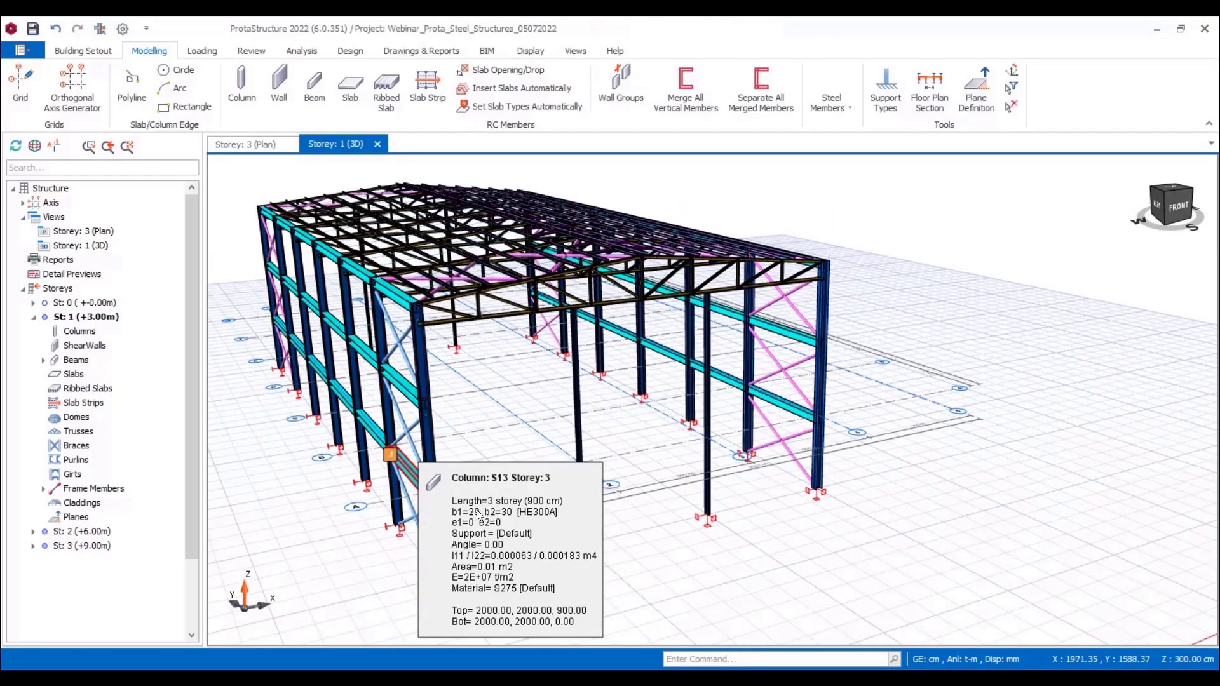
{"action": "left_click", "coordinate": [434, 495]}
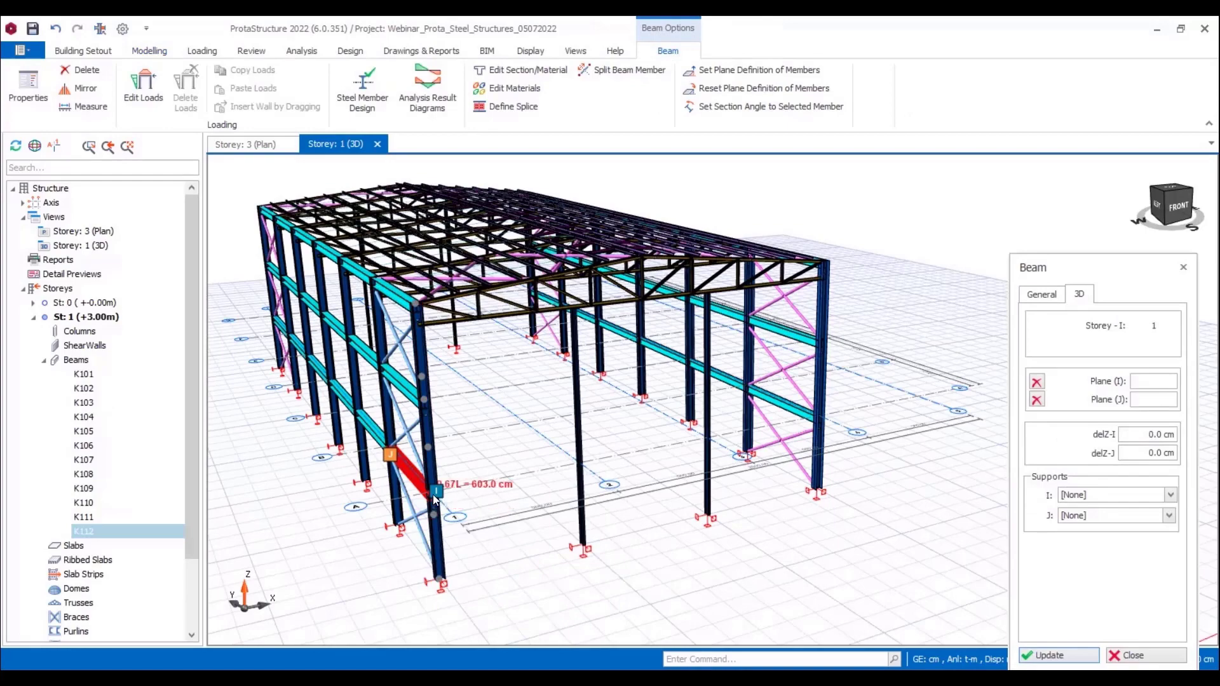
{"action": "scroll", "coordinate": [434, 500], "scroll_direction": "up", "scroll_amount": 2}
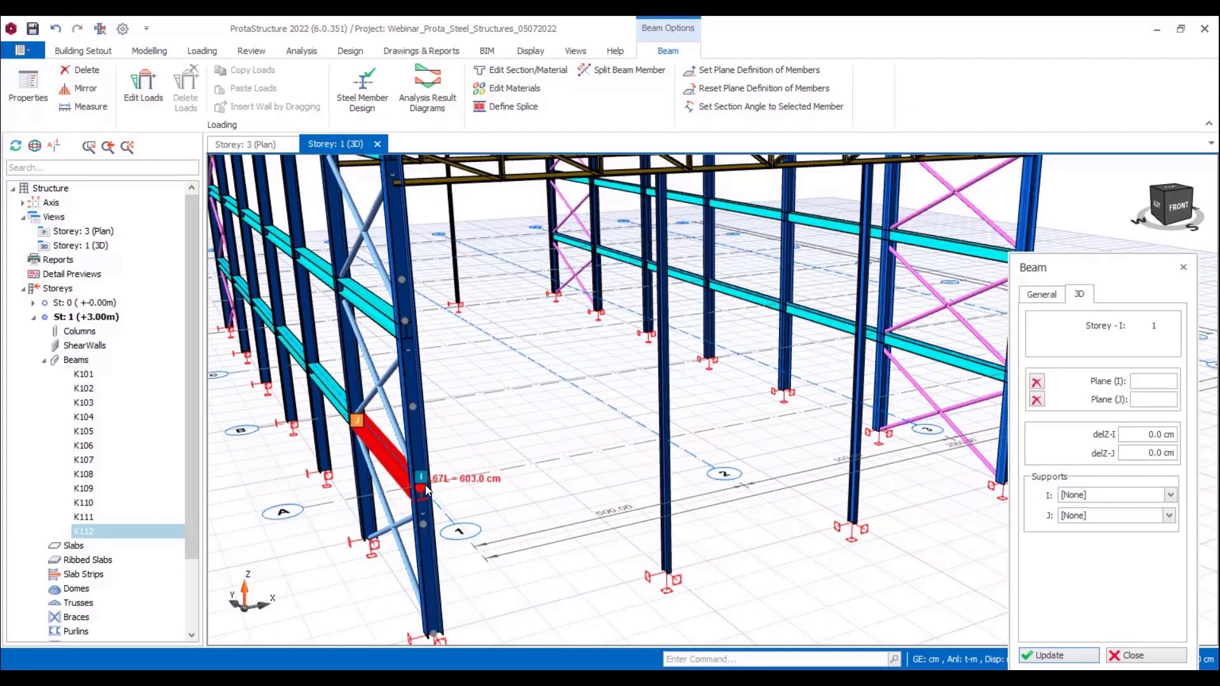
{"action": "left_click_drag", "start_coordinate": [421, 488], "coordinate": [665, 436]}
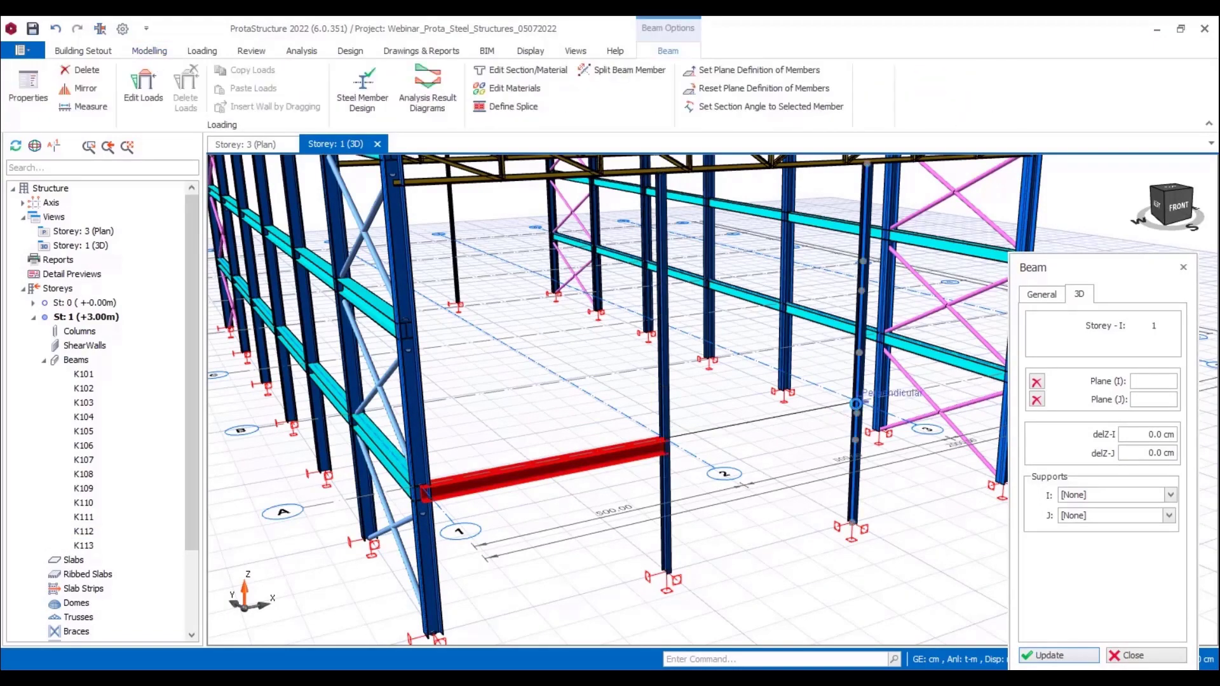
{"action": "left_click", "coordinate": [851, 406]}
{"action": "middle_click_drag", "start_coordinate": [855, 407], "coordinate": [643, 445]}
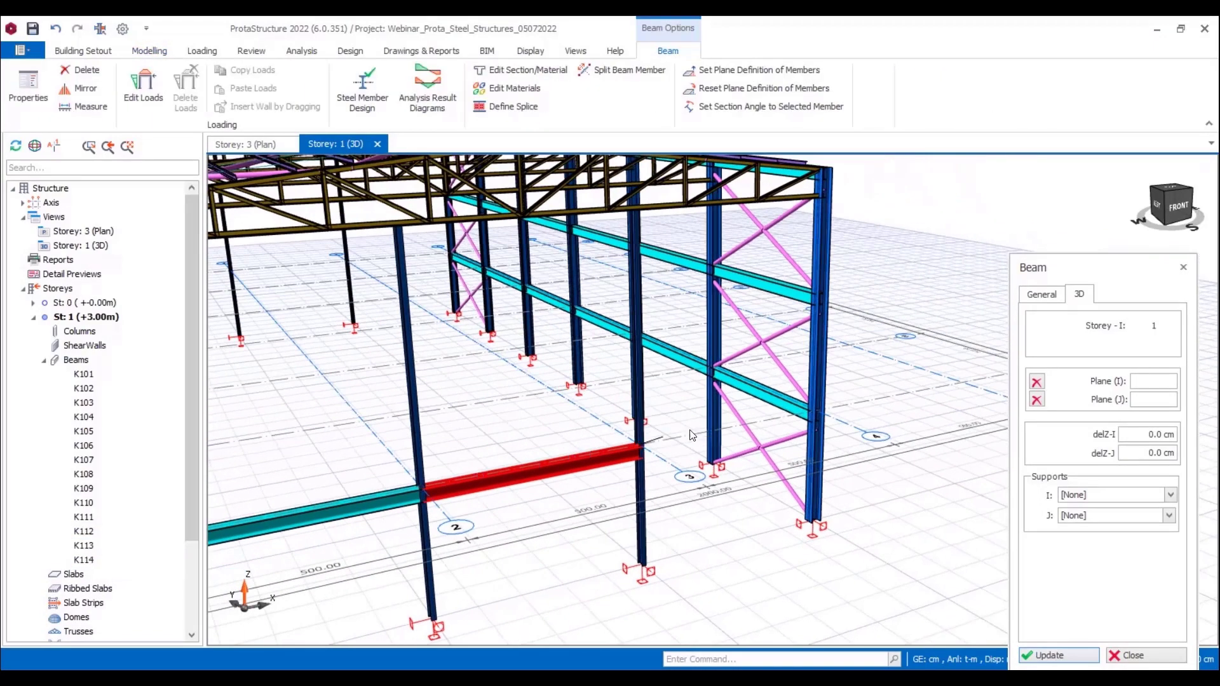
{"action": "left_click", "coordinate": [813, 414]}
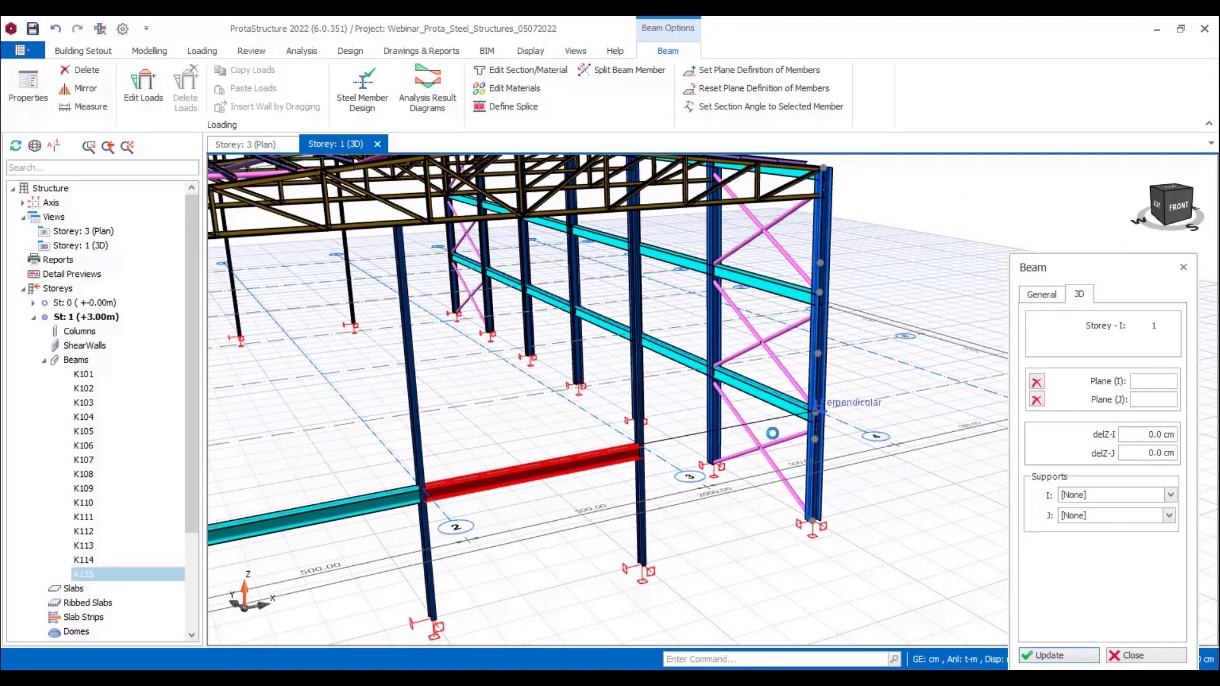
{"action": "scroll", "coordinate": [724, 490], "scroll_direction": "down", "scroll_amount": 2}
{"action": "scroll", "coordinate": [705, 509], "scroll_direction": "down", "scroll_amount": 1}
{"action": "key", "text": "Escape"}
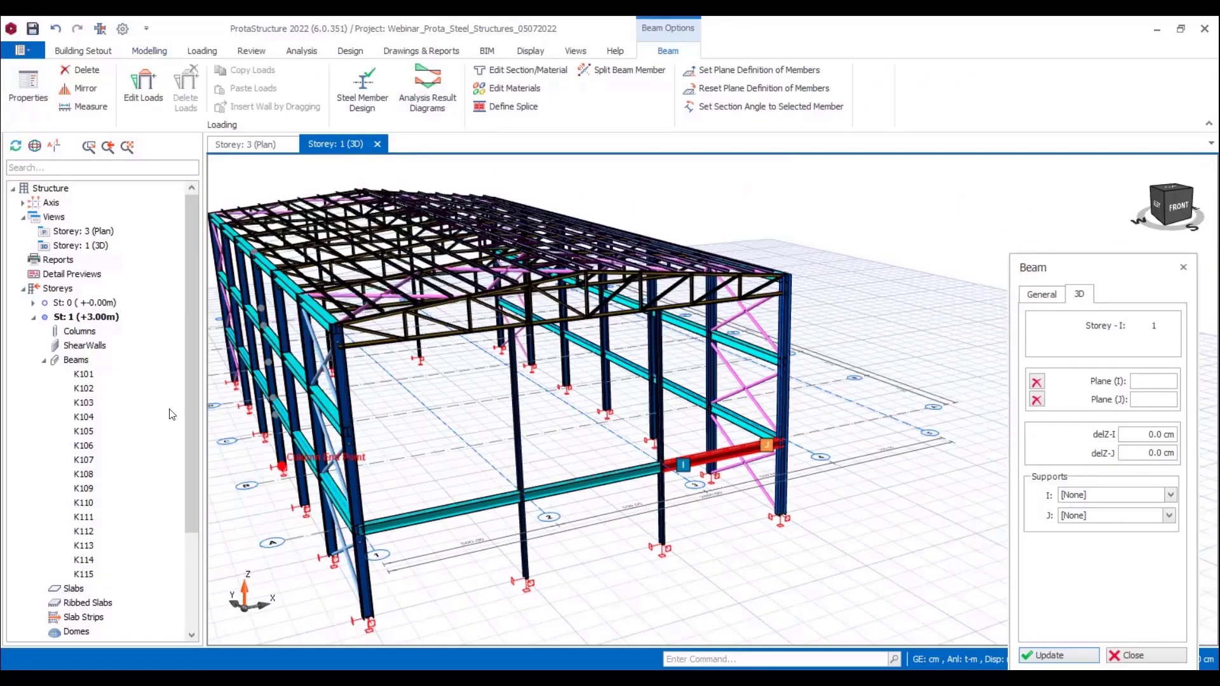
Step: Insert three beams across the front gable at Storey 2 (+6.00 m), spanning column to column from axis 1 to axis 4
{"action": "scroll", "coordinate": [117, 396], "scroll_direction": "down", "scroll_amount": 3}
{"action": "left_click", "coordinate": [109, 618]}
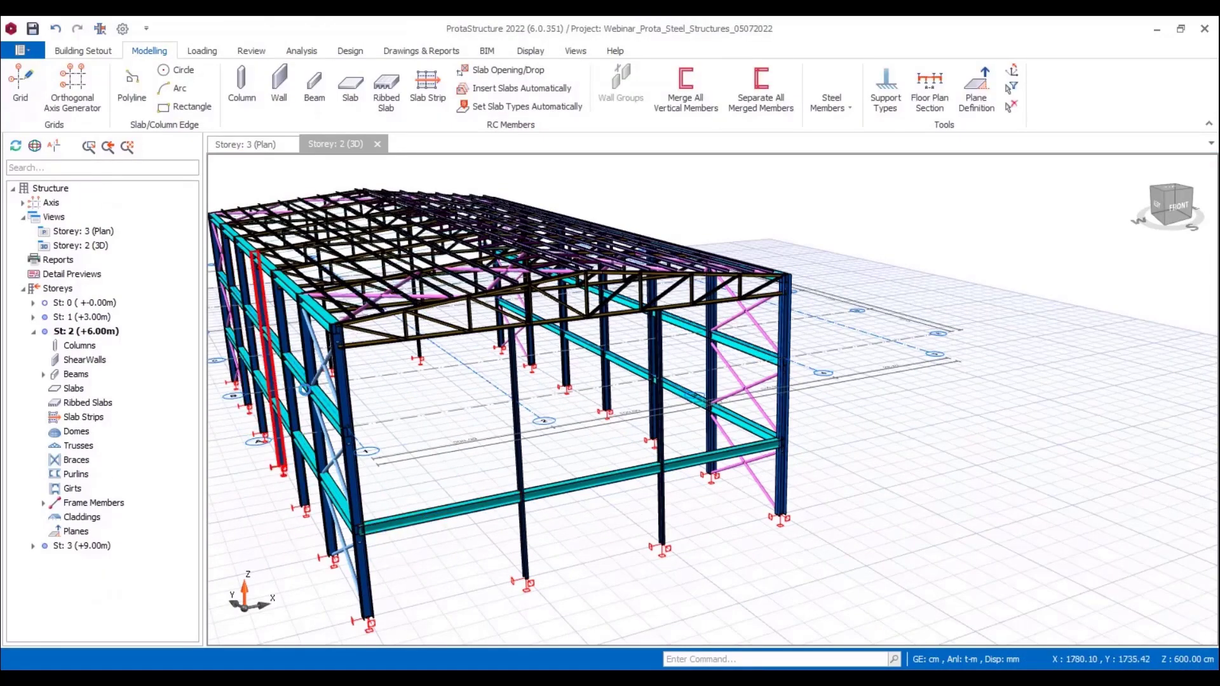
{"action": "left_click", "coordinate": [348, 433]}
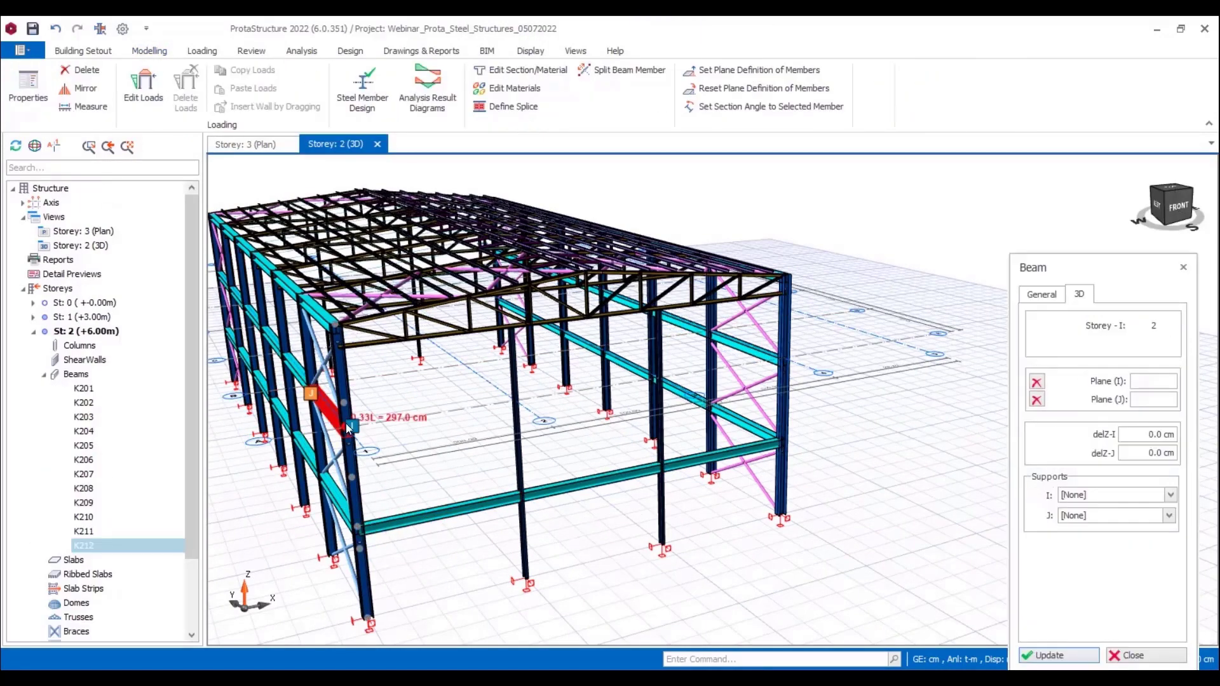
{"action": "left_click", "coordinate": [515, 403]}
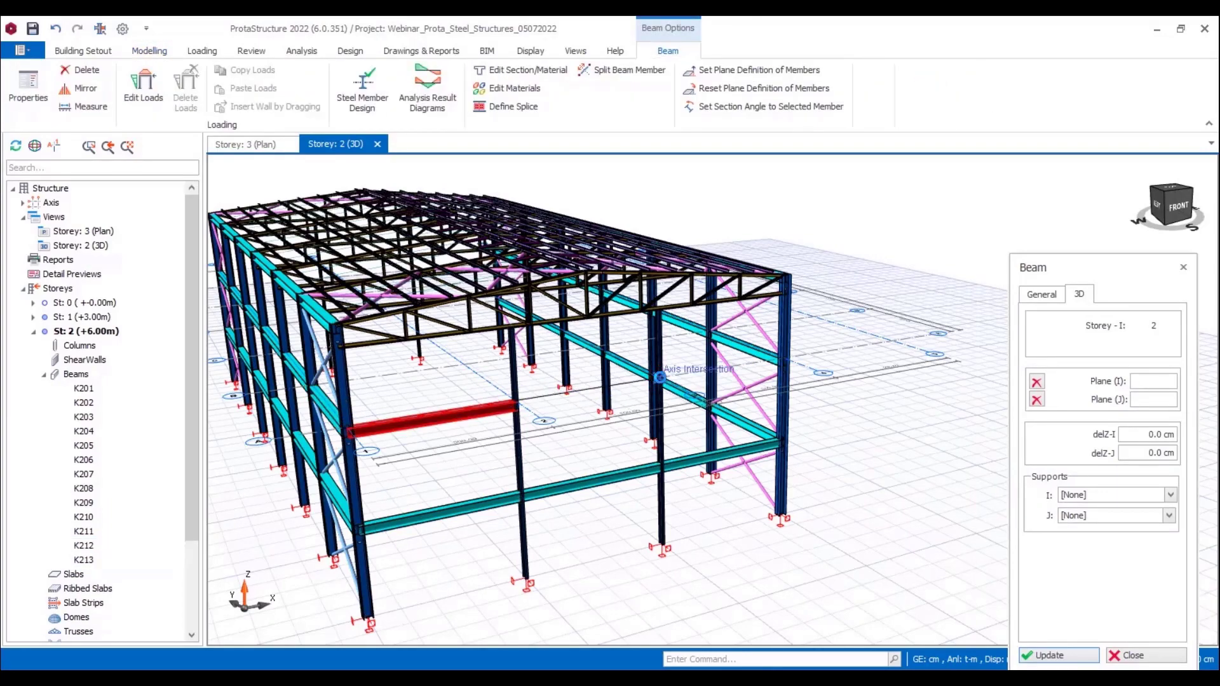
{"action": "left_click", "coordinate": [659, 377]}
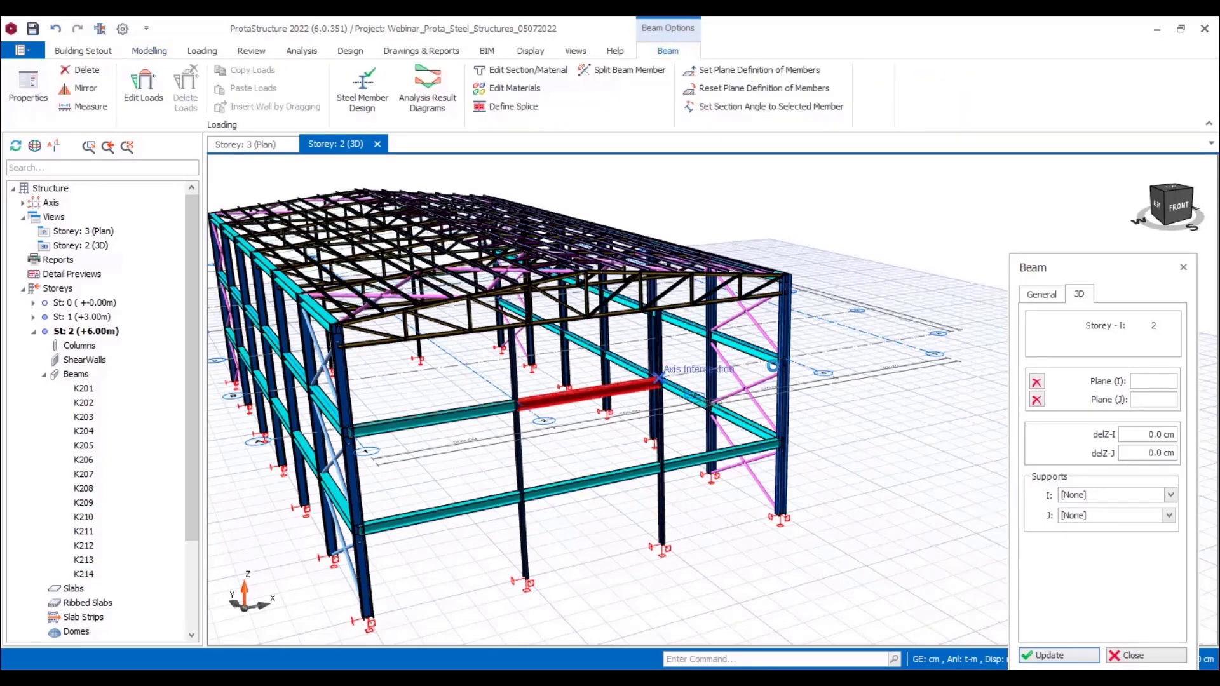
{"action": "left_click", "coordinate": [782, 364]}
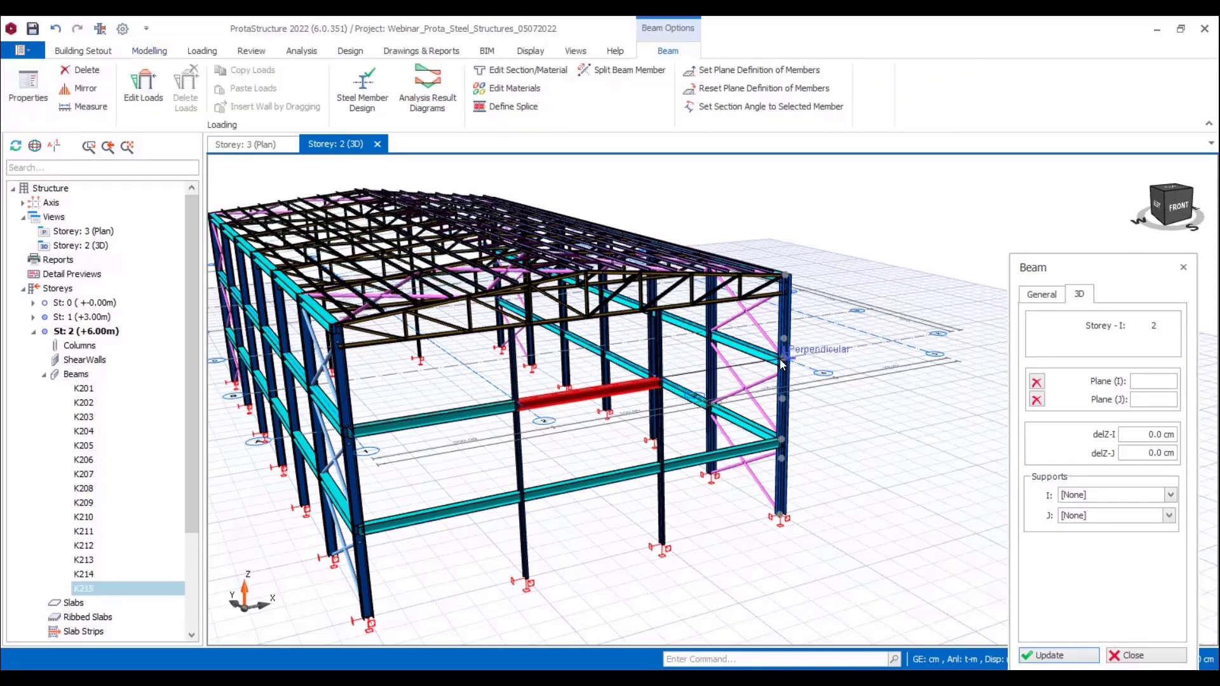
{"action": "scroll", "coordinate": [807, 416], "scroll_direction": "down", "scroll_amount": 1}
{"action": "key", "text": "Escape"}
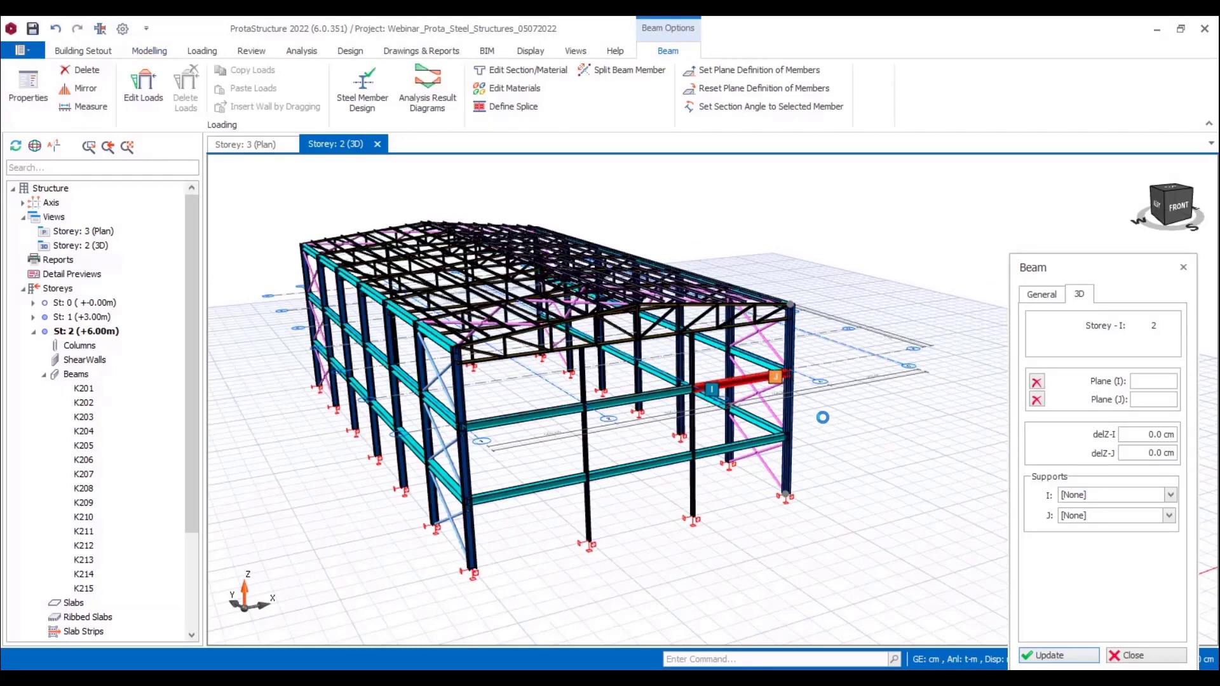
{"action": "key", "text": "Escape"}
Step: Switch the 3D view's camera projection to orthographic
{"action": "scroll", "coordinate": [806, 412], "scroll_direction": "down", "scroll_amount": 1}
{"action": "middle_click_drag", "start_coordinate": [825, 432], "coordinate": [532, 477]}
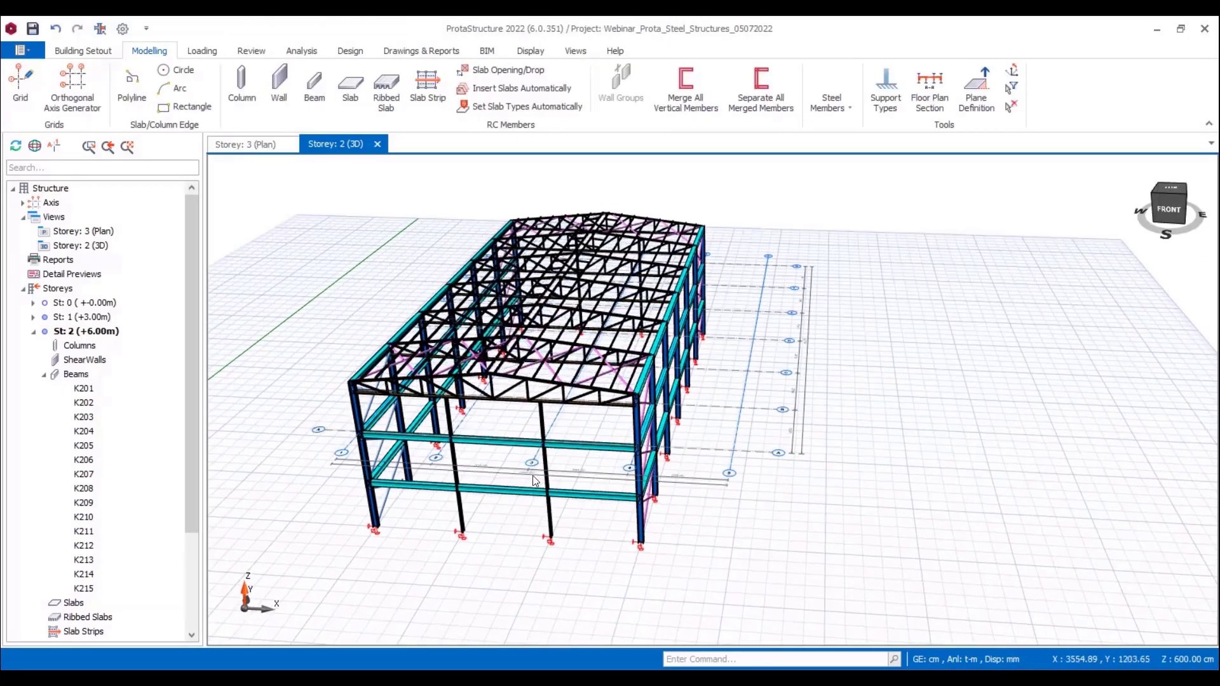
{"action": "scroll", "coordinate": [551, 475], "scroll_direction": "up", "scroll_amount": 1}
{"action": "scroll", "coordinate": [606, 466], "scroll_direction": "down", "scroll_amount": 1}
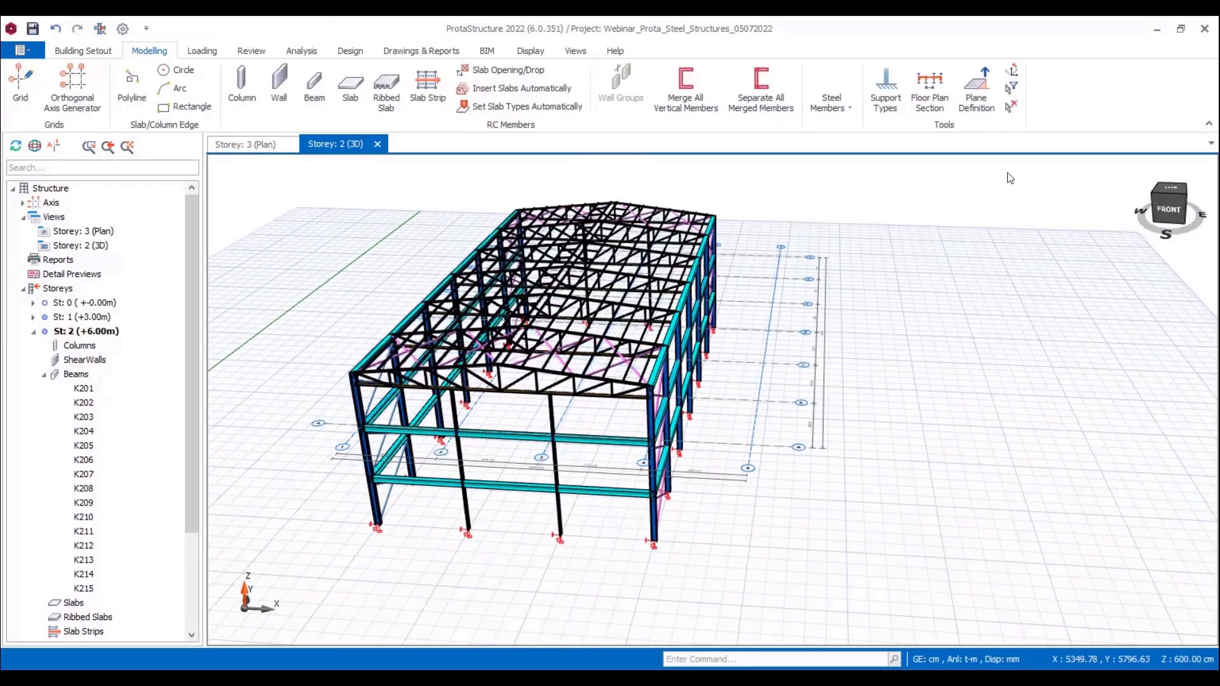
{"action": "left_click", "coordinate": [1012, 87]}
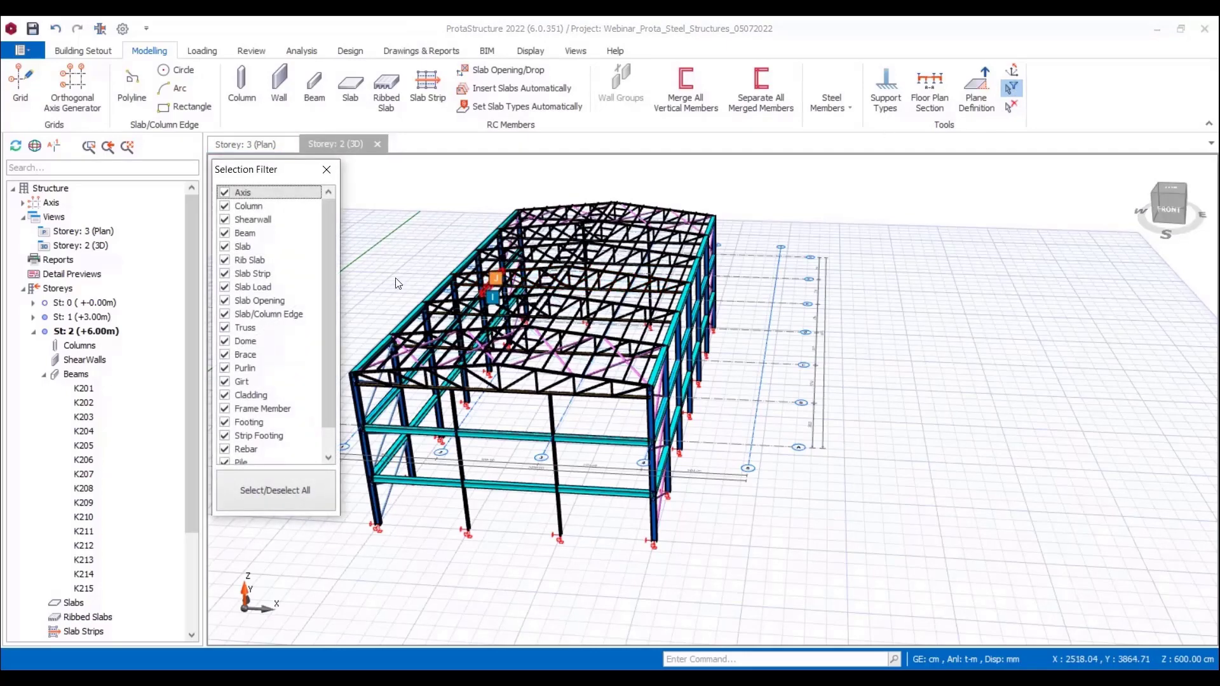
{"action": "left_click", "coordinate": [327, 169]}
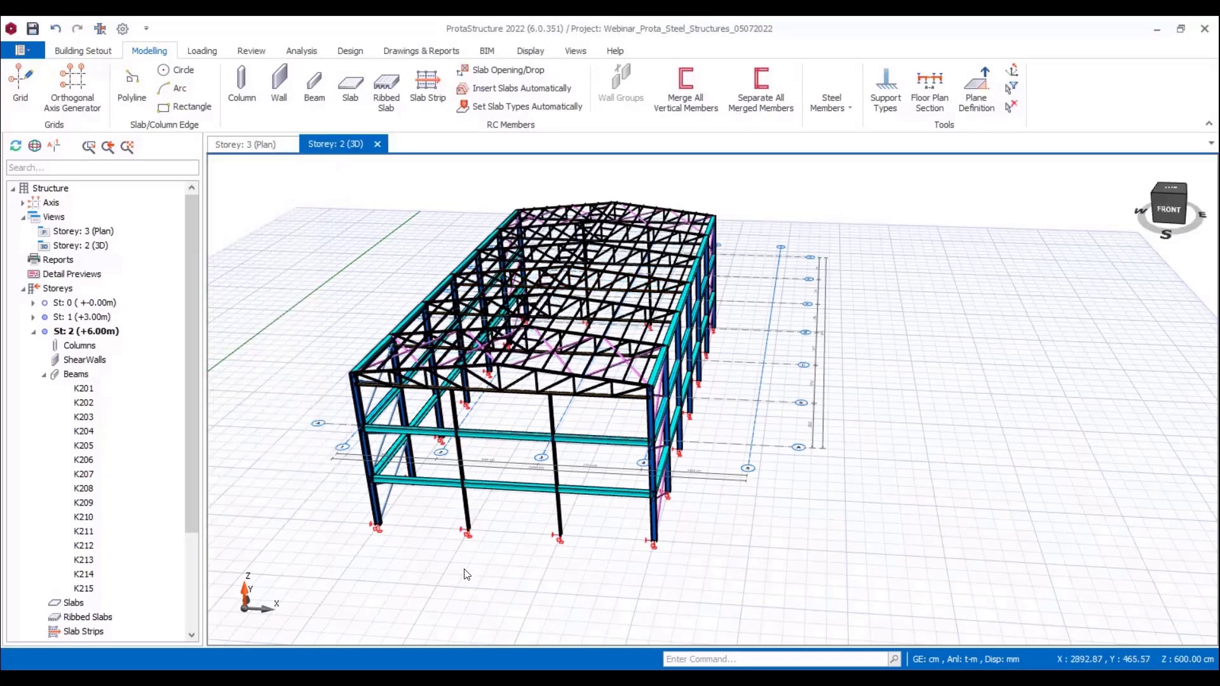
{"action": "key", "text": "p"}
{"action": "middle_click_drag", "start_coordinate": [929, 359], "coordinate": [926, 174]}
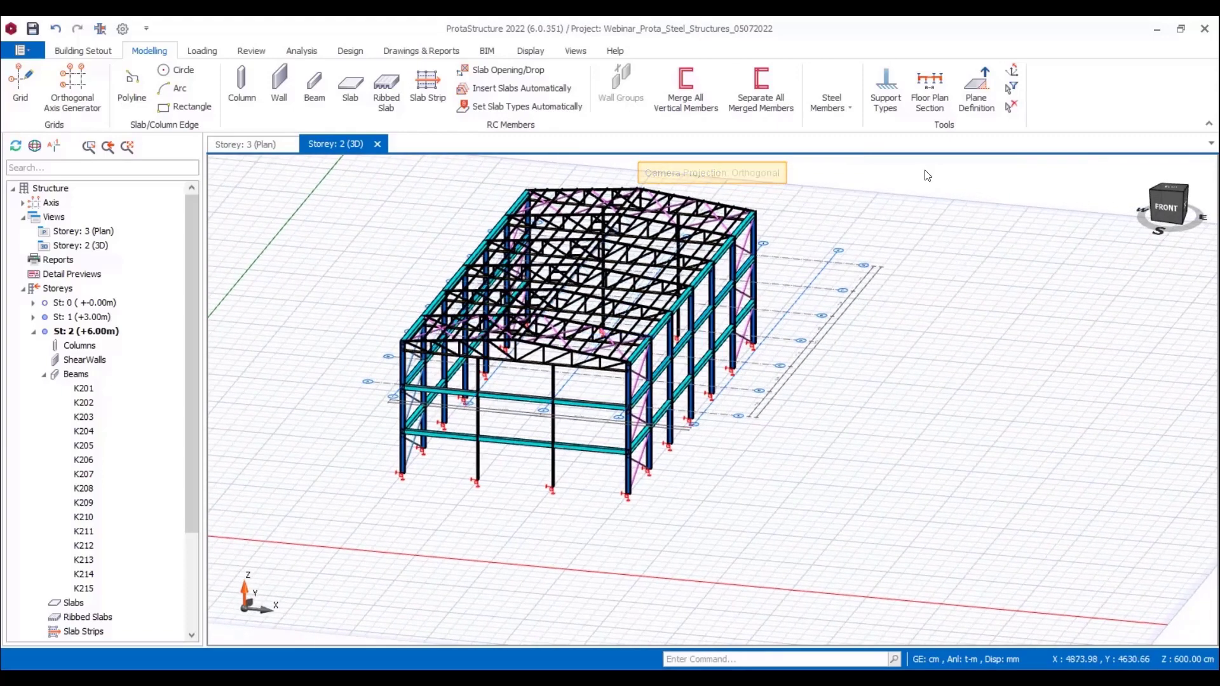
Step: Restrict the selection filter to beams only
{"action": "left_click", "coordinate": [1014, 89]}
{"action": "left_click", "coordinate": [296, 488]}
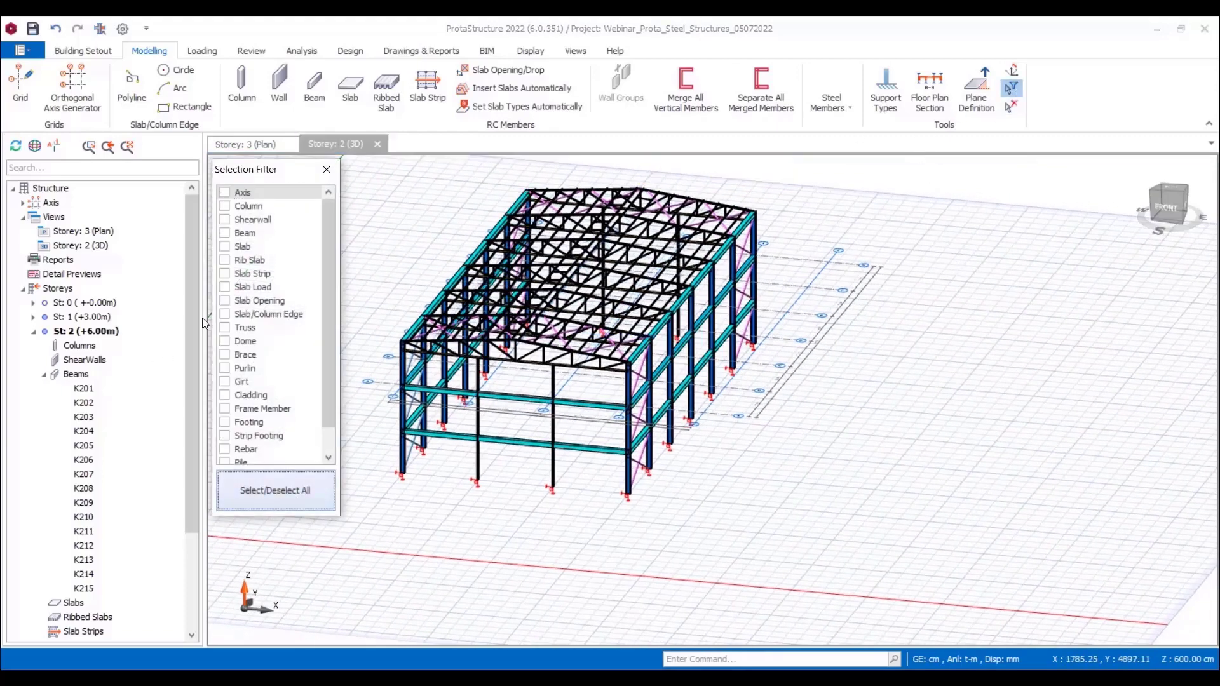
{"action": "left_click", "coordinate": [224, 232]}
{"action": "scroll", "coordinate": [579, 364], "scroll_direction": "down", "scroll_amount": 2}
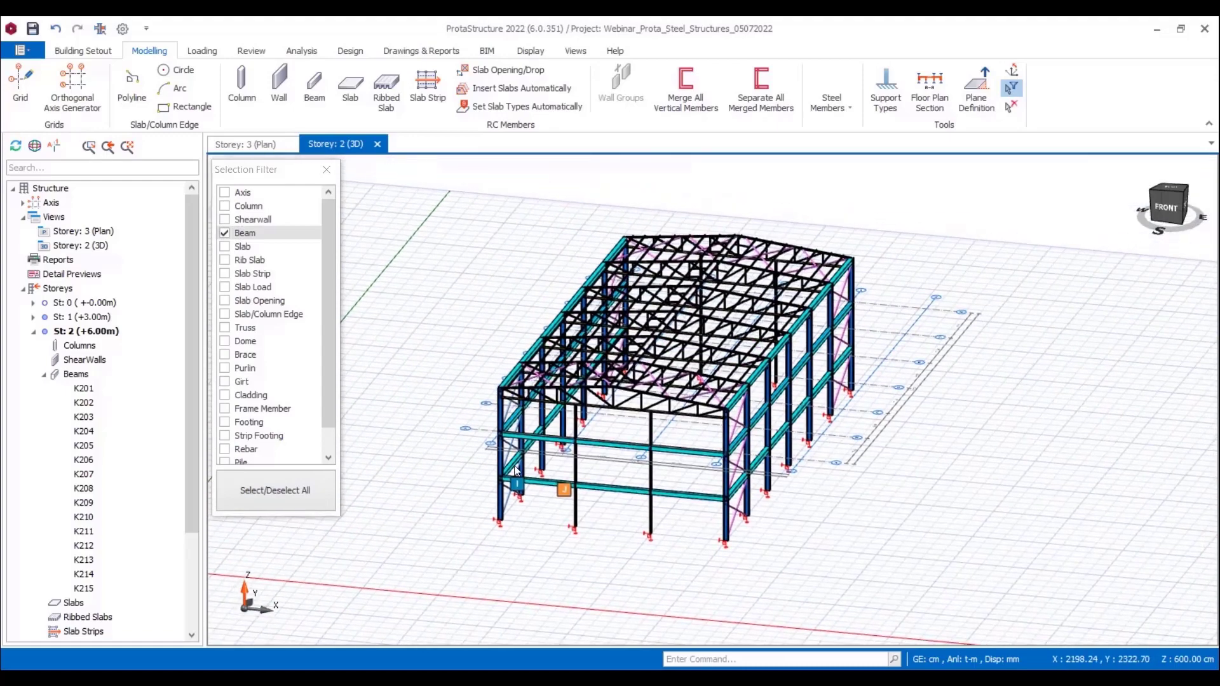
Step: Select all beams in the 3D model and change their section to IPE180 from the Euro steel database
{"action": "left_click_drag", "start_coordinate": [451, 188], "coordinate": [734, 546]}
{"action": "right_click", "coordinate": [550, 459]}
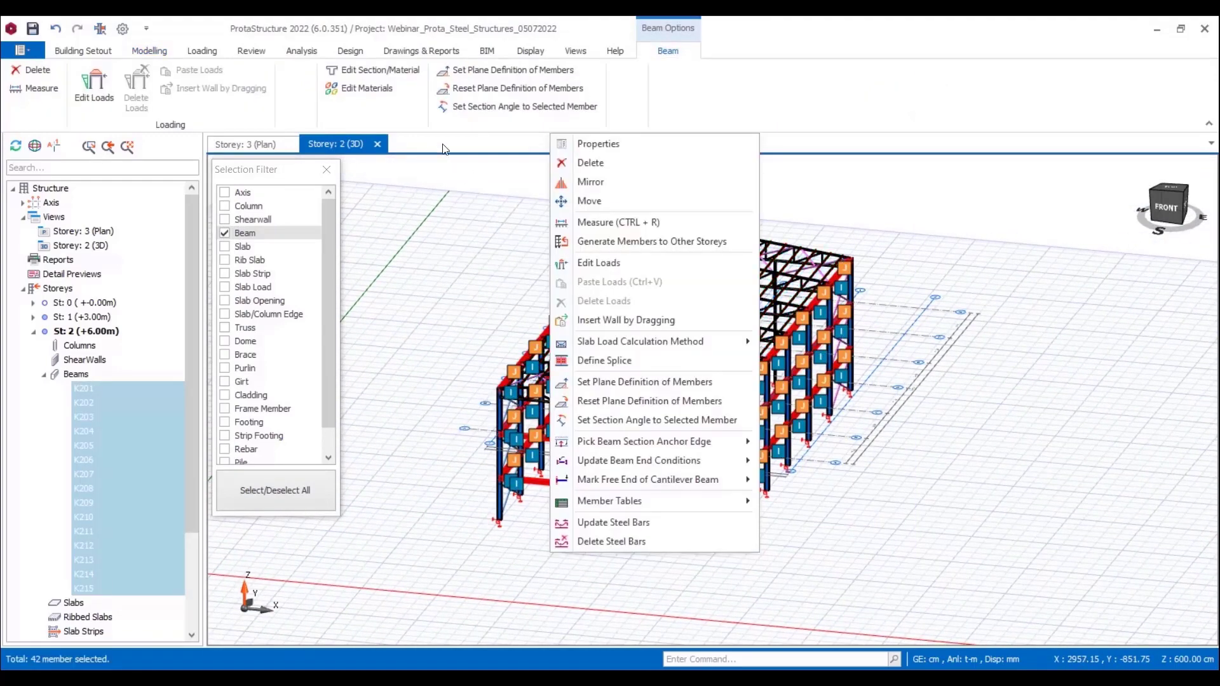
{"action": "left_click", "coordinate": [373, 71]}
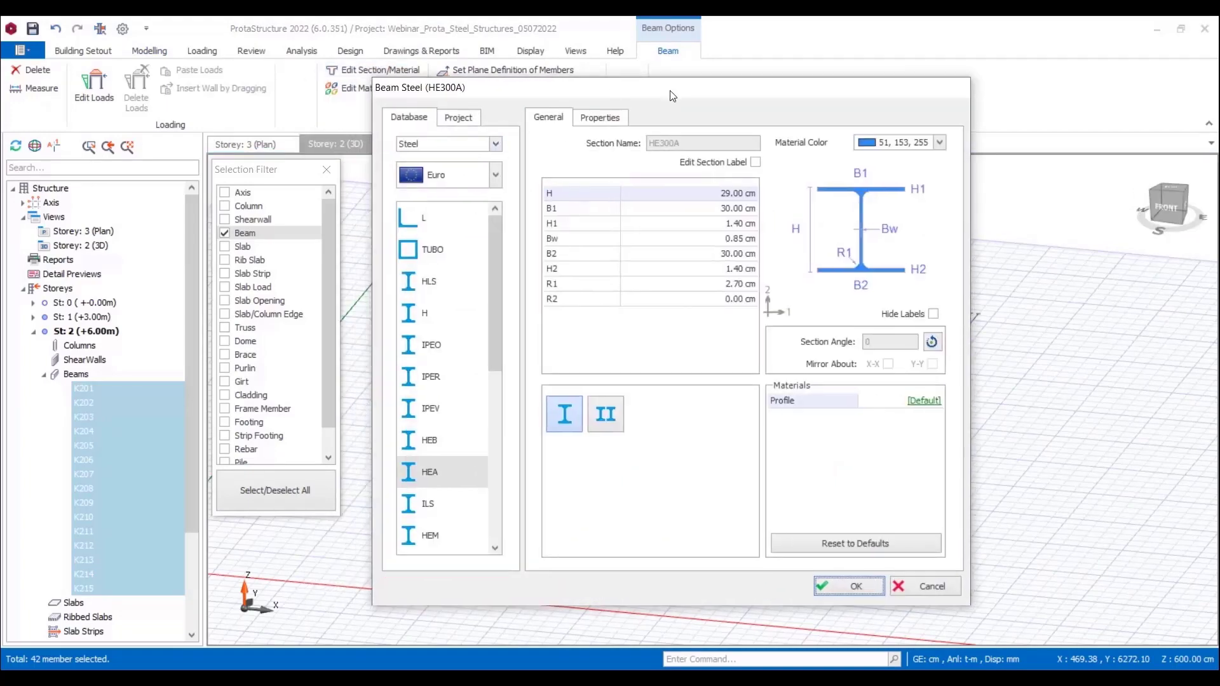
{"action": "scroll", "coordinate": [455, 343], "scroll_direction": "down", "scroll_amount": 1}
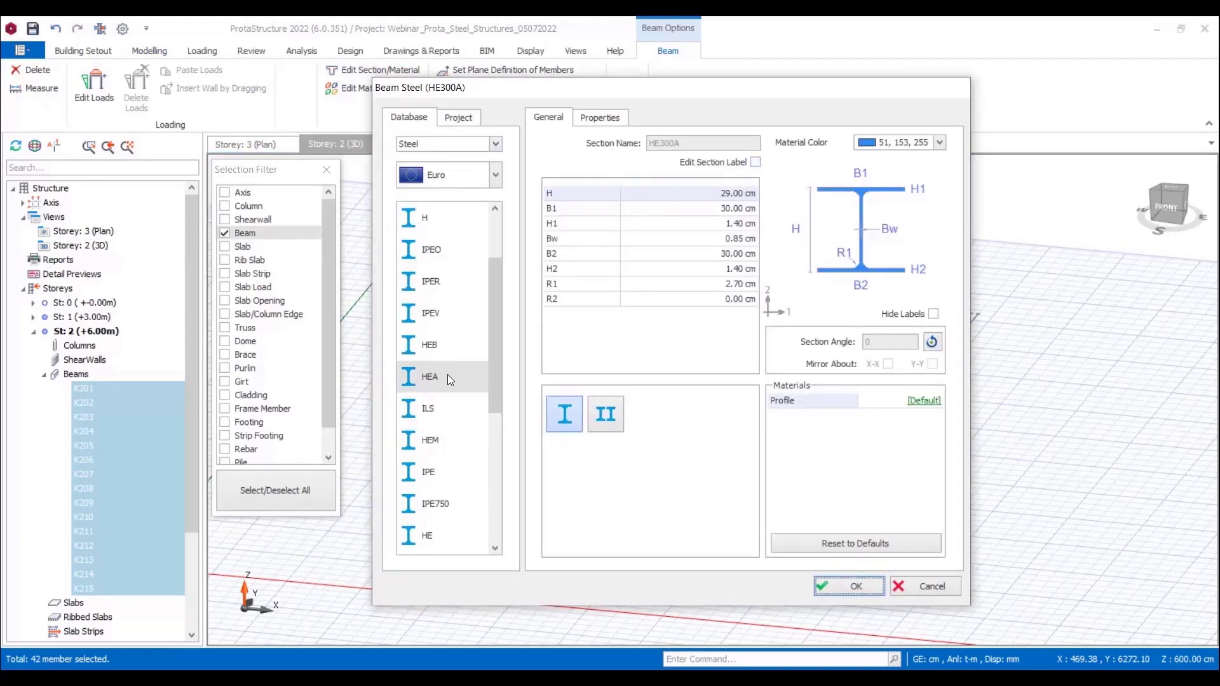
{"action": "left_click", "coordinate": [431, 471]}
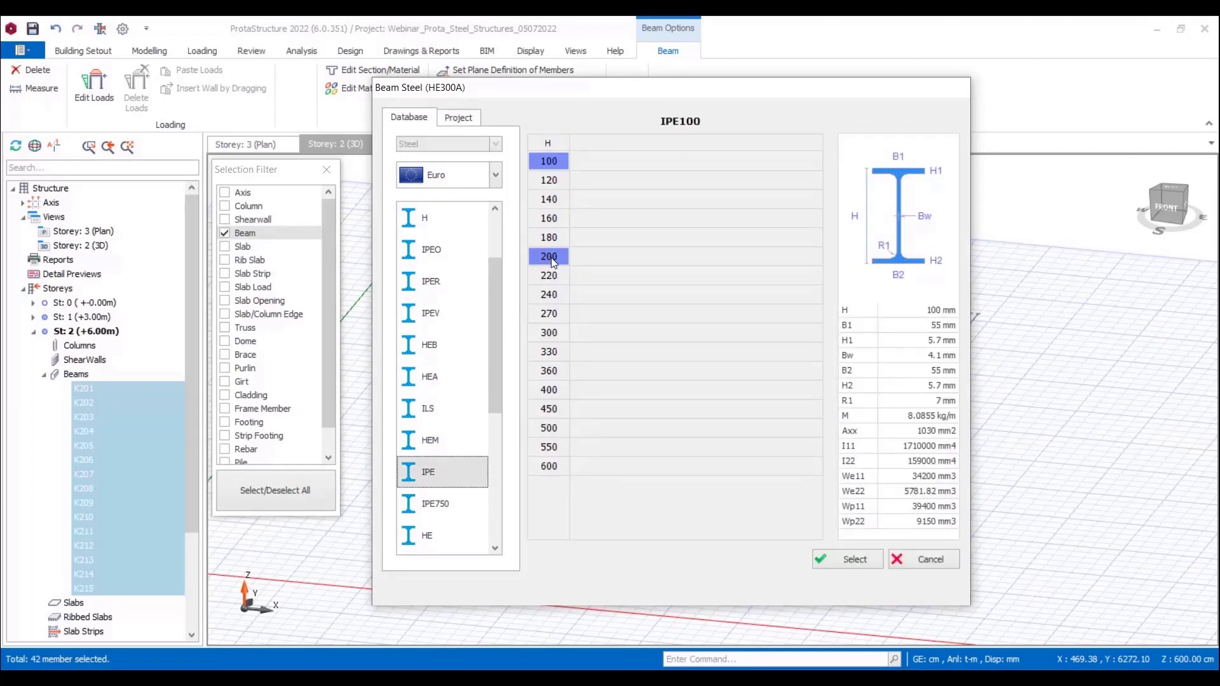
{"action": "left_click", "coordinate": [549, 238]}
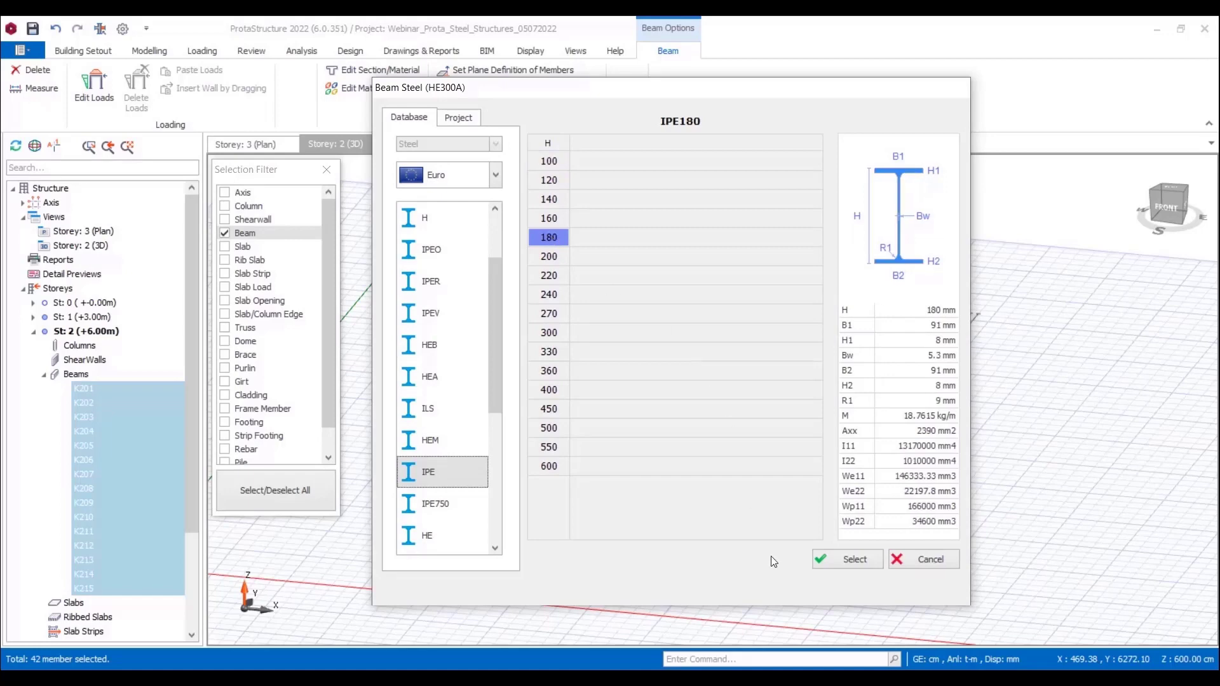
{"action": "left_click", "coordinate": [854, 561]}
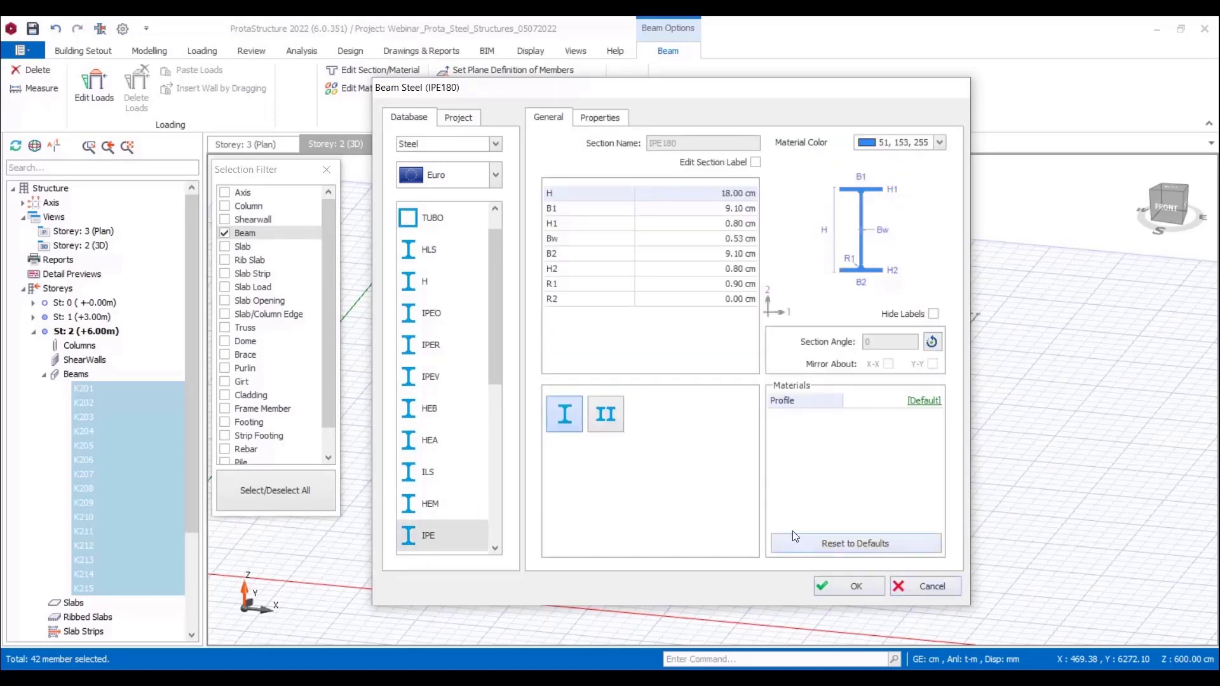
{"action": "left_click", "coordinate": [838, 585]}
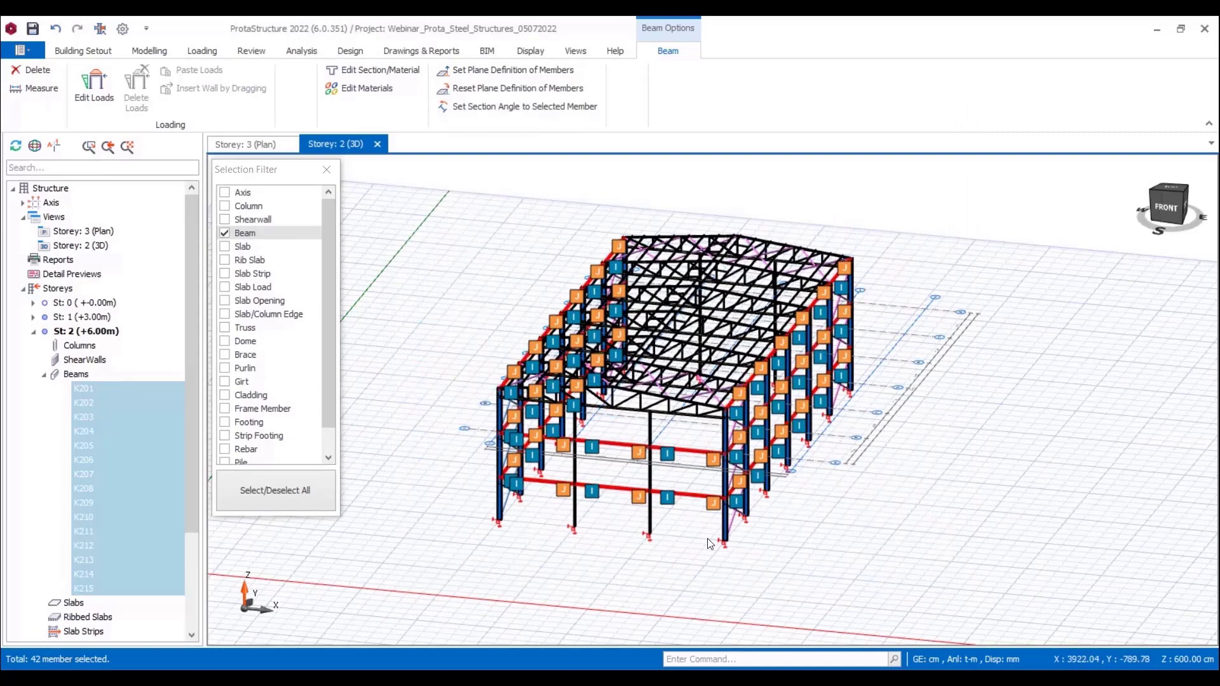
{"action": "key", "text": "Escape"}
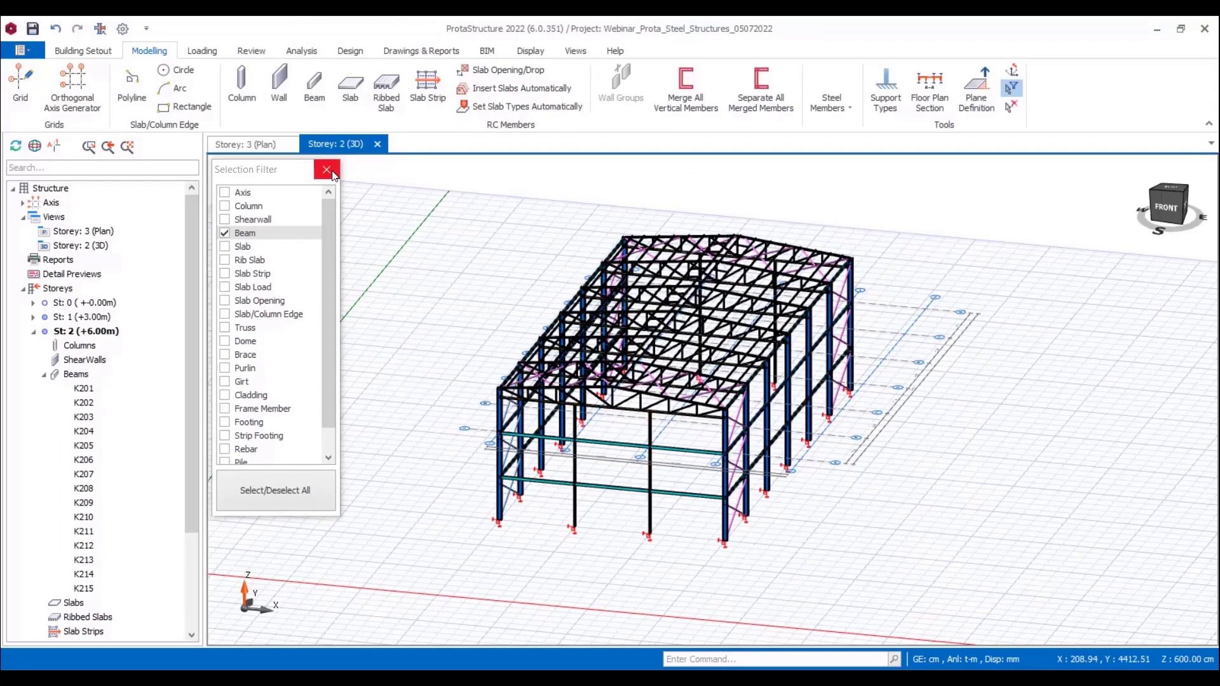
Step: Select all beams again and review their hinge conditions on every storey in the properties summary table
{"action": "right_click", "coordinate": [464, 474]}
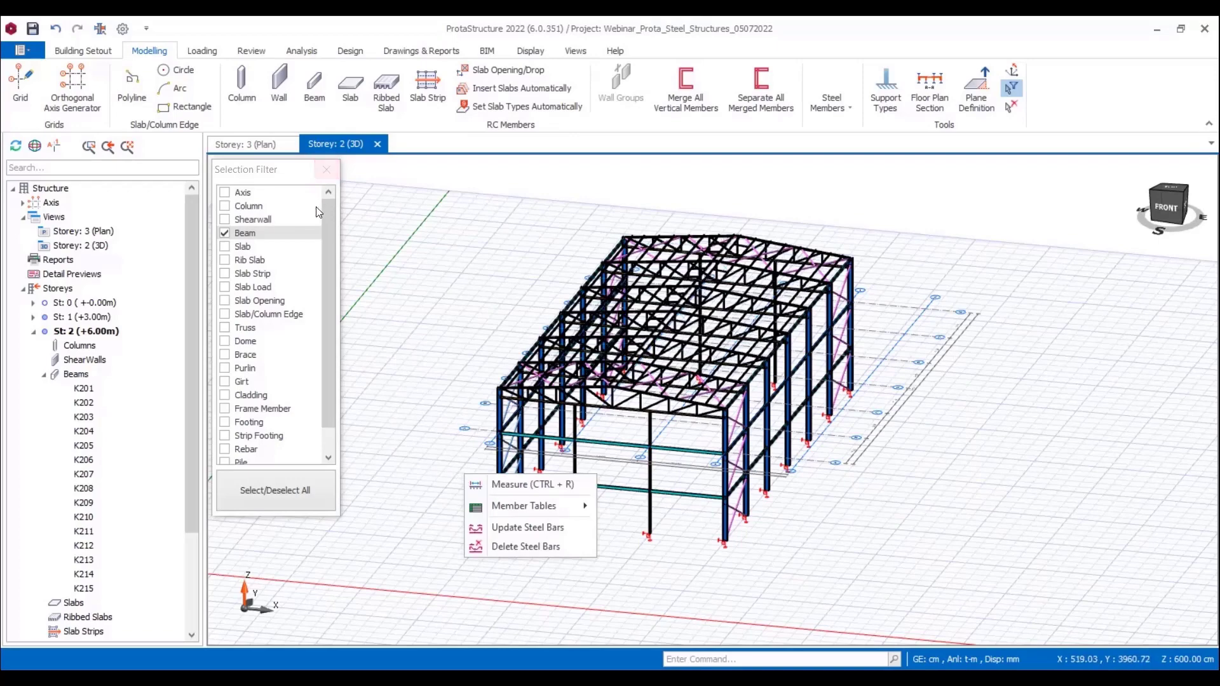
{"action": "left_click_drag", "start_coordinate": [425, 189], "coordinate": [925, 576]}
{"action": "right_click", "coordinate": [563, 544]}
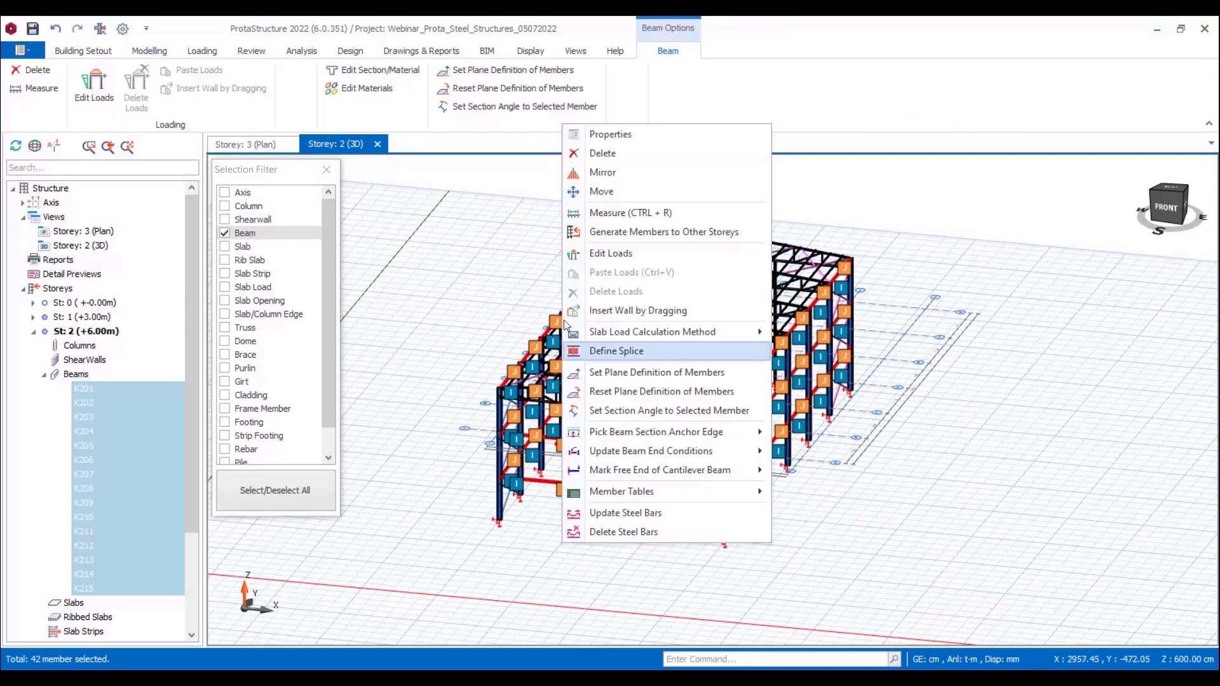
{"action": "left_click", "coordinate": [610, 135]}
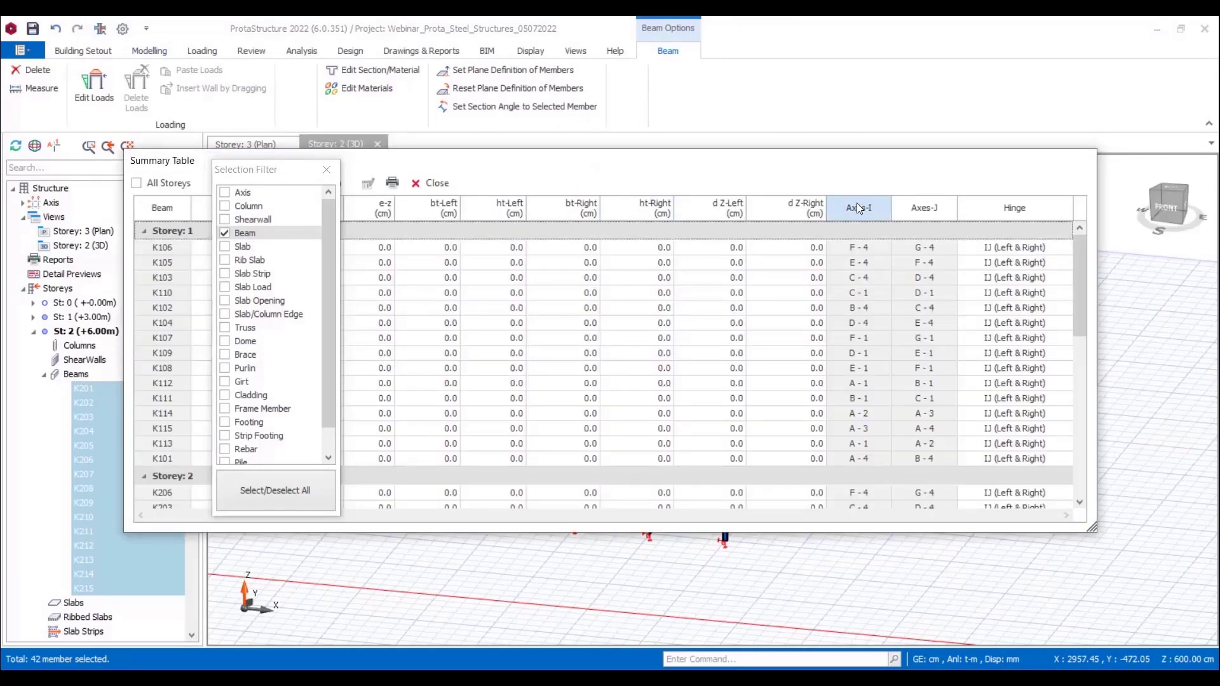
{"action": "scroll", "coordinate": [1017, 278], "scroll_direction": "down", "scroll_amount": 5}
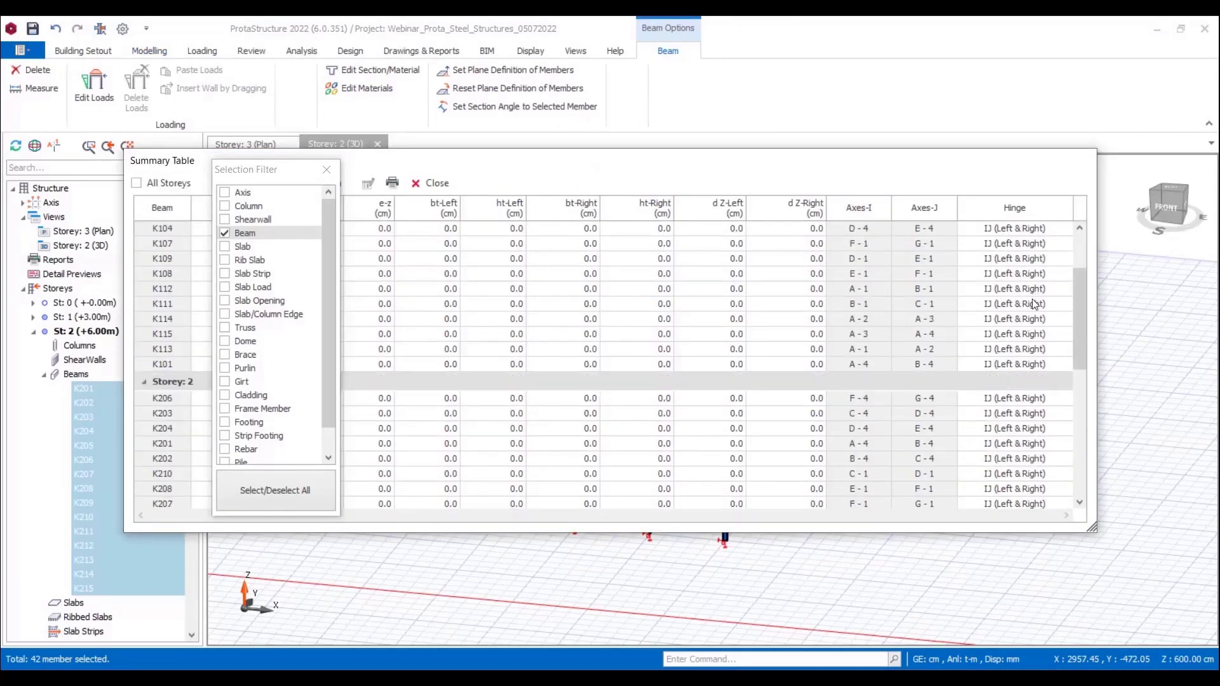
{"action": "scroll", "coordinate": [1020, 370], "scroll_direction": "up", "scroll_amount": 2}
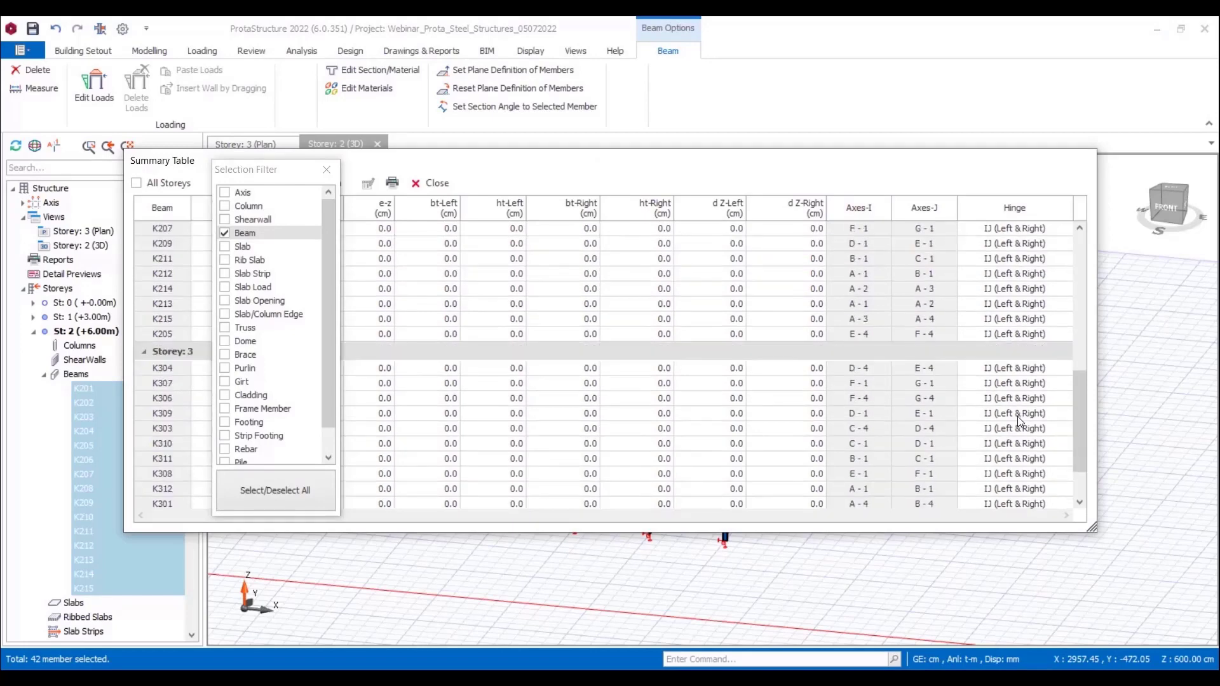
{"action": "scroll", "coordinate": [990, 380], "scroll_direction": "up", "scroll_amount": 1}
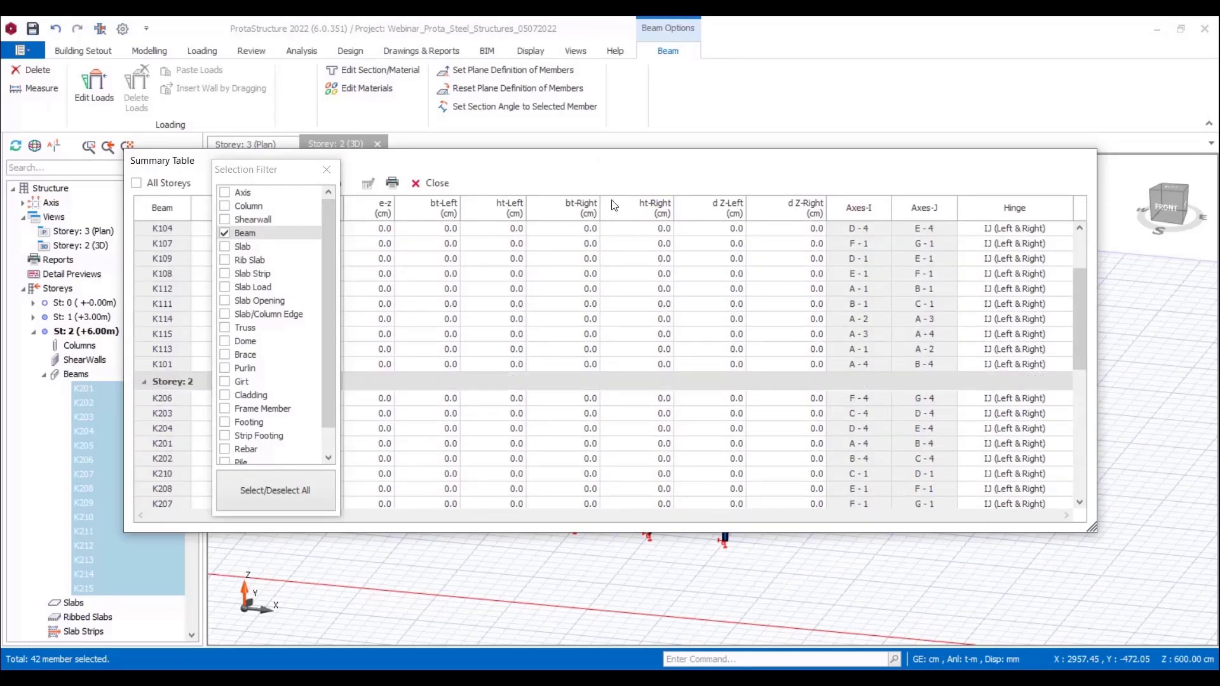
{"action": "left_click_drag", "start_coordinate": [601, 168], "coordinate": [687, 154]}
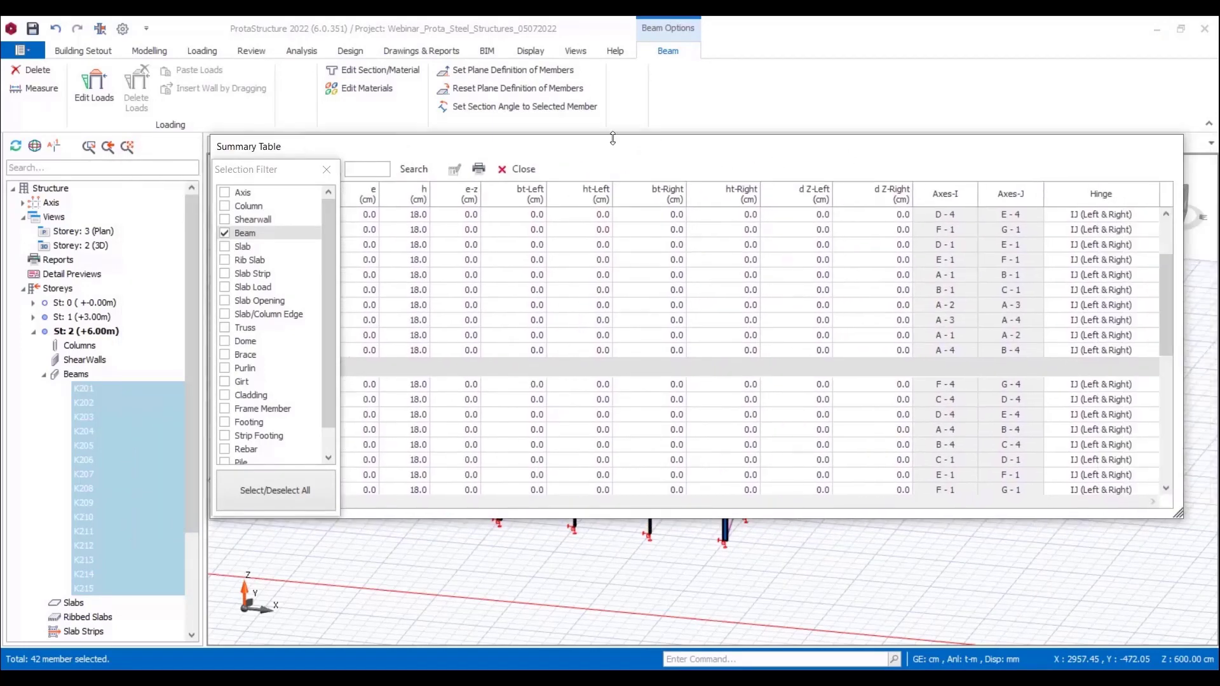
{"action": "left_click", "coordinate": [516, 169]}
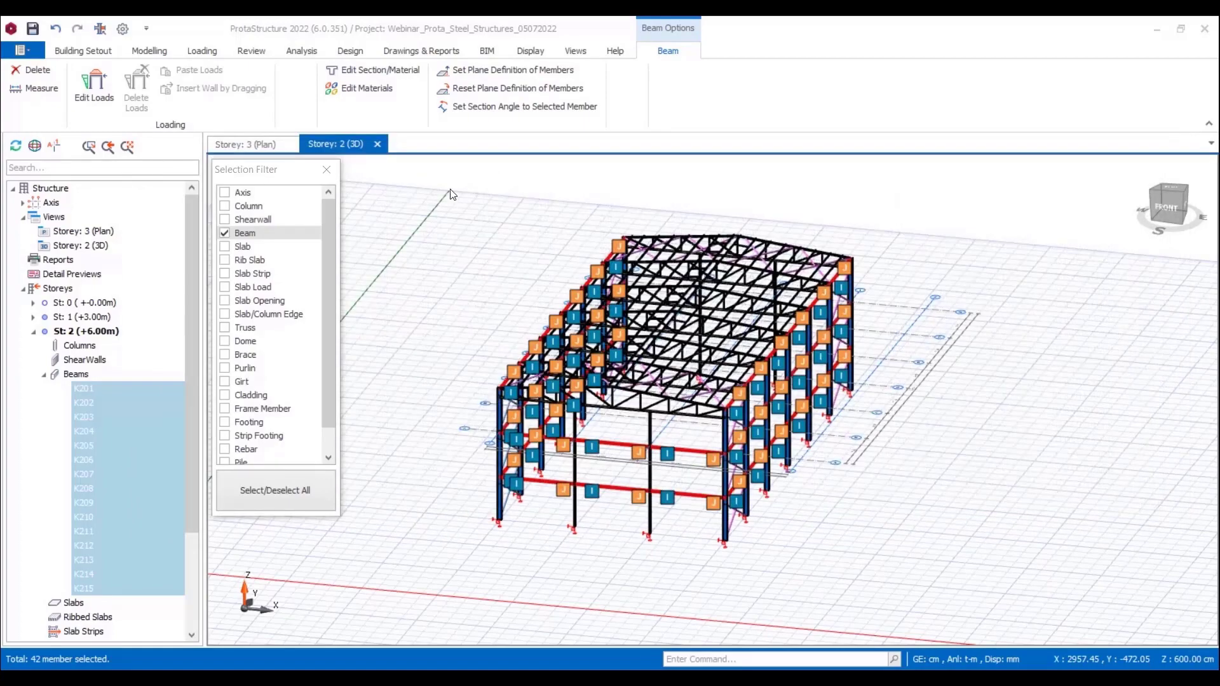
Step: Re-enable all element types in the selection filter and clear the beam selection
{"action": "left_click", "coordinate": [248, 489]}
{"action": "left_click", "coordinate": [330, 168]}
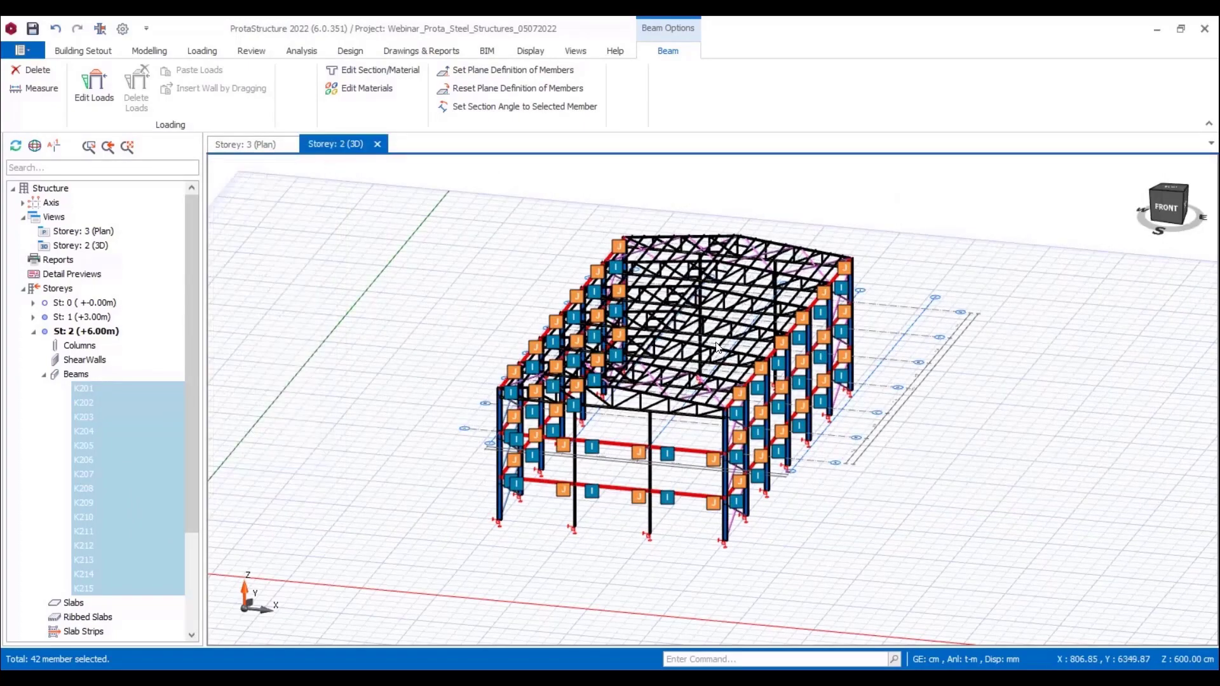
{"action": "key", "text": "Escape"}
Step: Insert three beams across the rear gable at Storey 2 (+6.00 m), spanning column to column from axis 4 to axis 1
{"action": "middle_click_drag", "start_coordinate": [962, 376], "coordinate": [815, 524]}
{"action": "scroll", "coordinate": [787, 525], "scroll_direction": "up", "scroll_amount": 6}
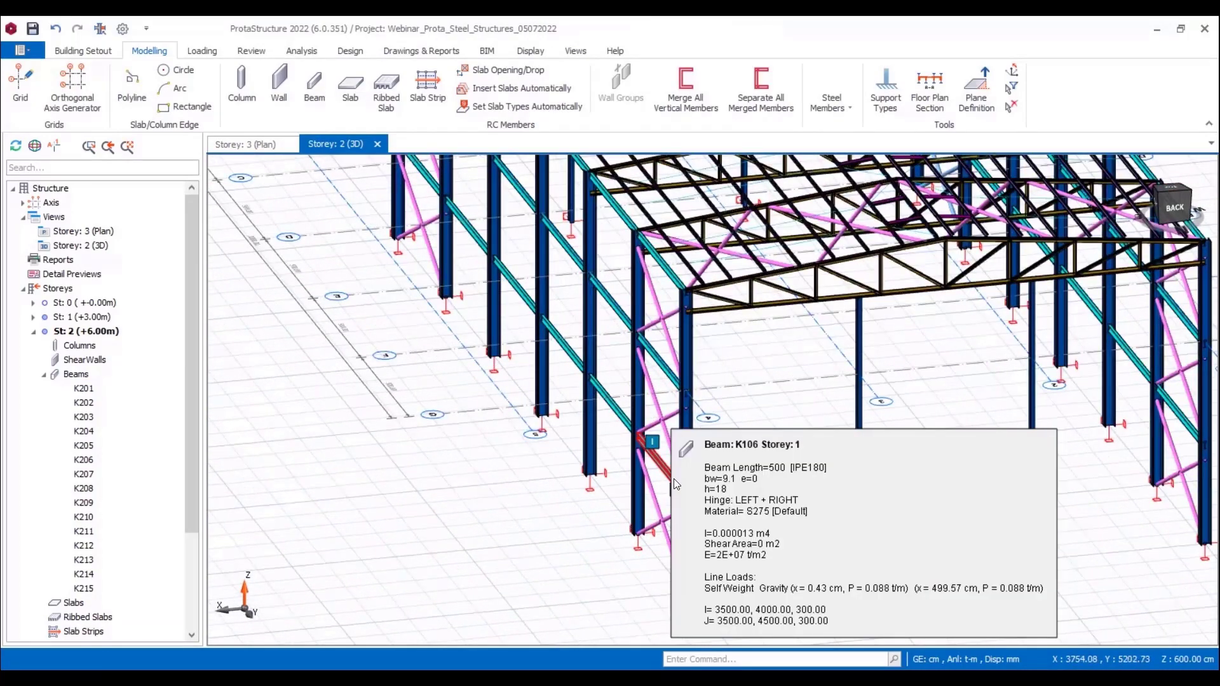
{"action": "double_click", "coordinate": [669, 481]}
{"action": "left_click", "coordinate": [696, 395]}
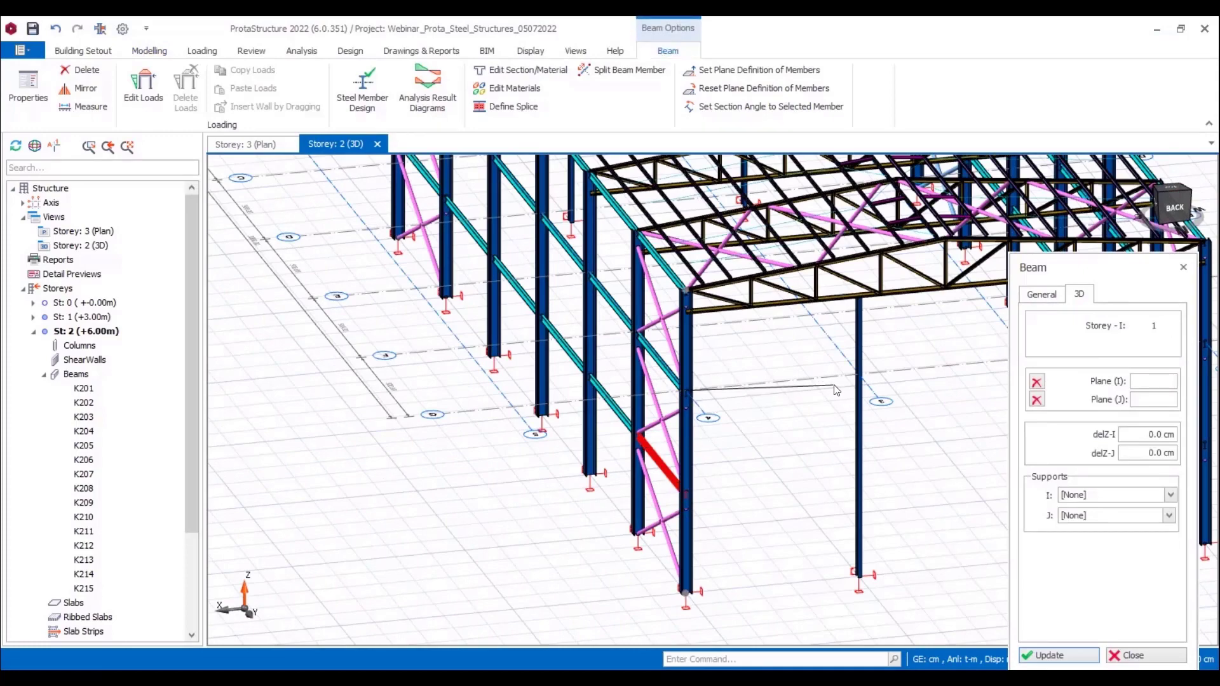
{"action": "left_click", "coordinate": [858, 378]}
{"action": "middle_click_drag", "start_coordinate": [905, 372], "coordinate": [760, 395]}
{"action": "left_click", "coordinate": [883, 383]}
{"action": "middle_click_drag", "start_coordinate": [928, 386], "coordinate": [804, 400]}
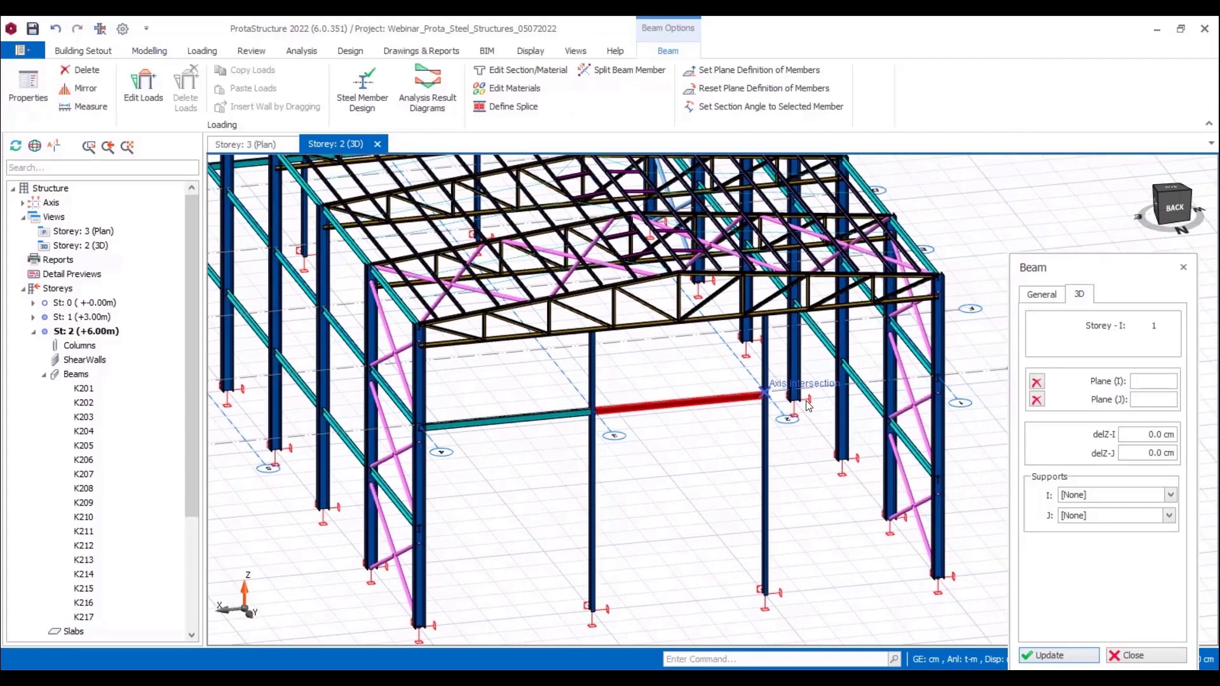
{"action": "left_click", "coordinate": [933, 382]}
{"action": "key", "text": "Escape"}
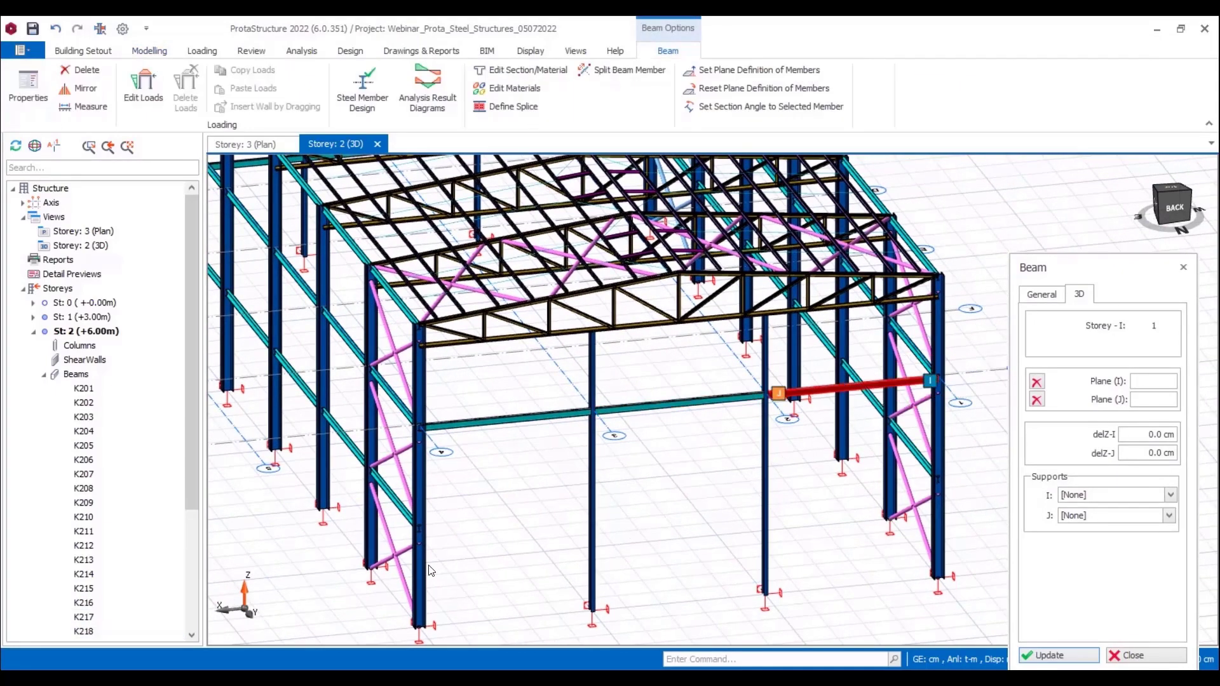
{"action": "key", "text": "Escape"}
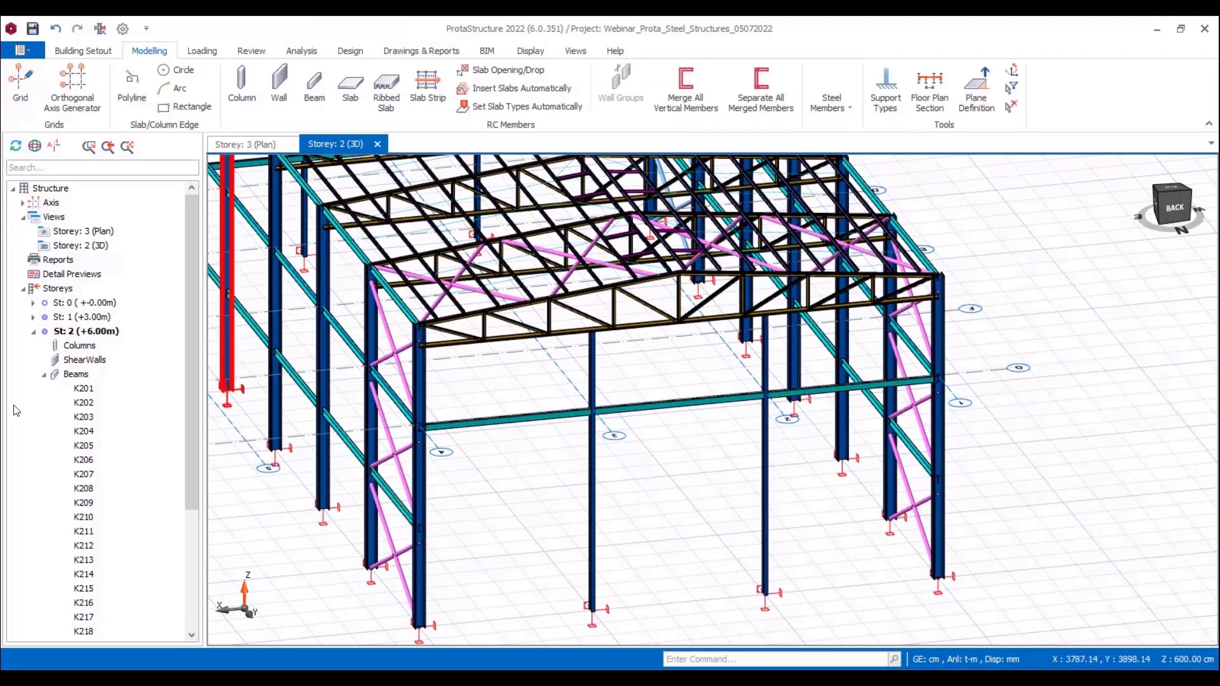
Step: Insert three beams across the rear gable at Storey 1 (+3.00 m), spanning column to column from axis 4 to axis 1
{"action": "left_click", "coordinate": [58, 320]}
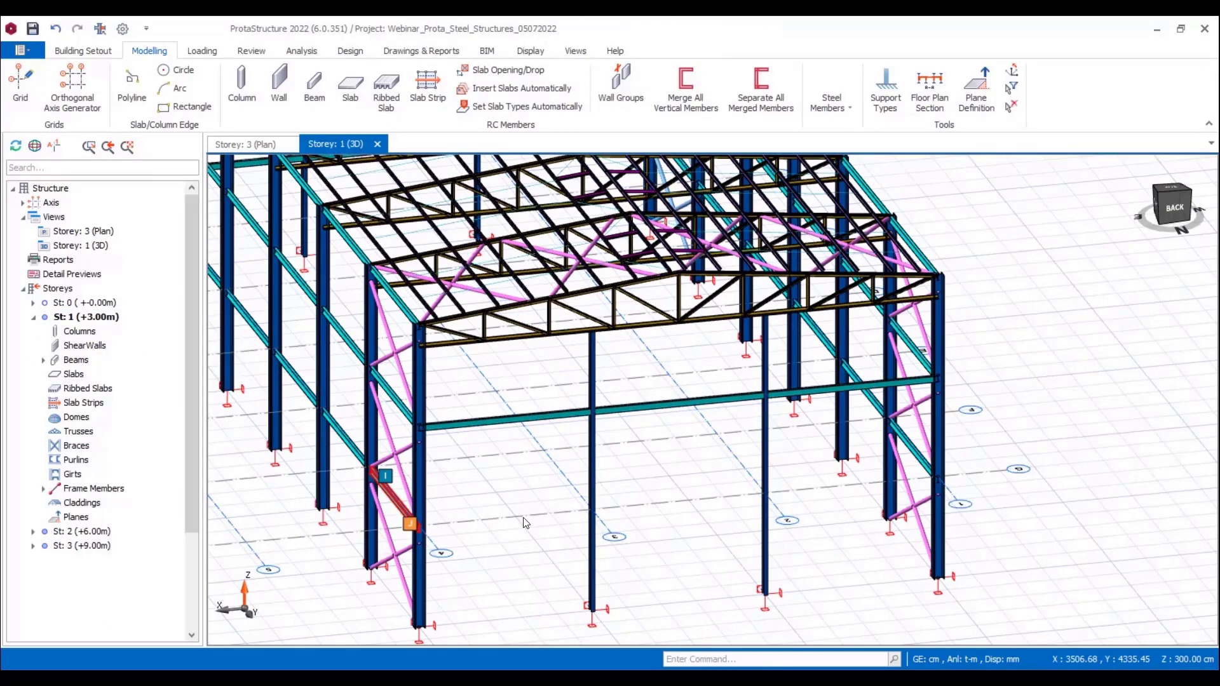
{"action": "left_click", "coordinate": [401, 509]}
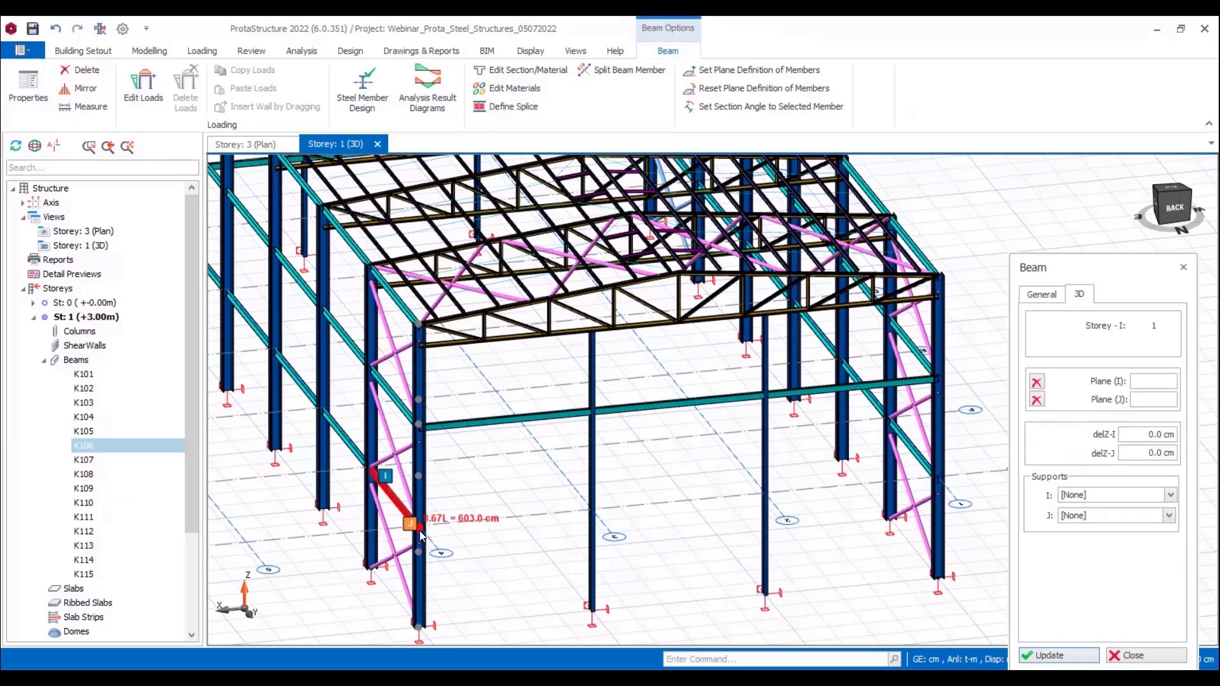
{"action": "scroll", "coordinate": [421, 535], "scroll_direction": "up", "scroll_amount": 4}
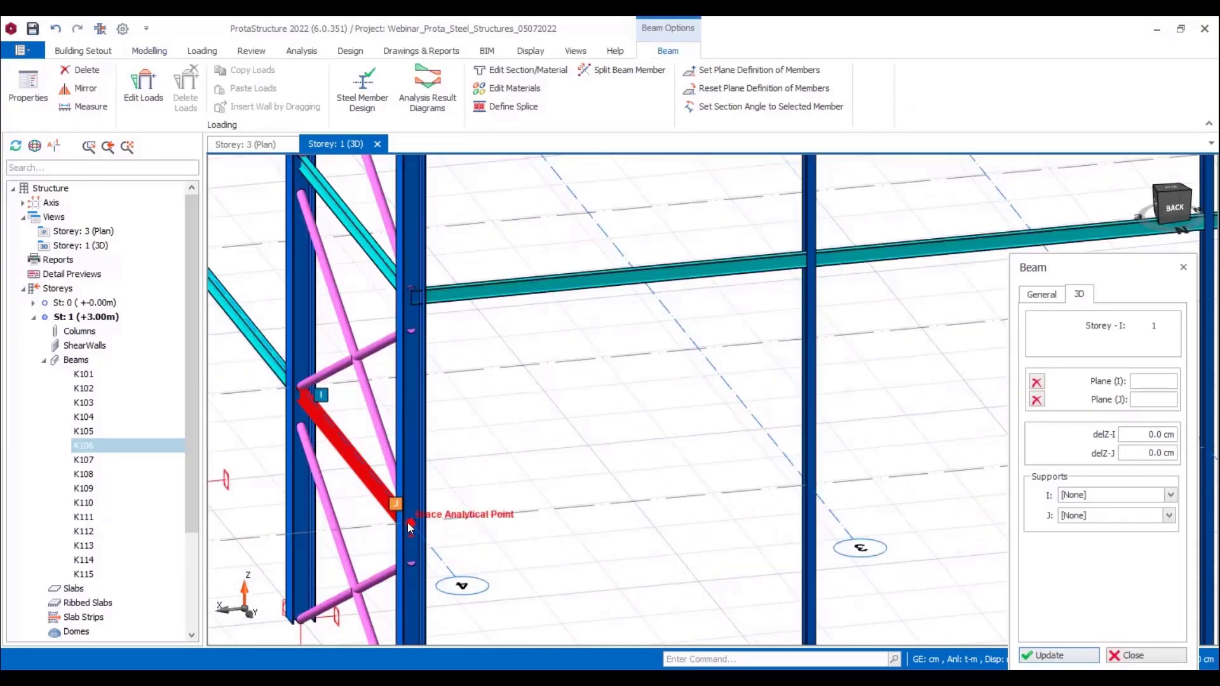
{"action": "left_click", "coordinate": [408, 519]}
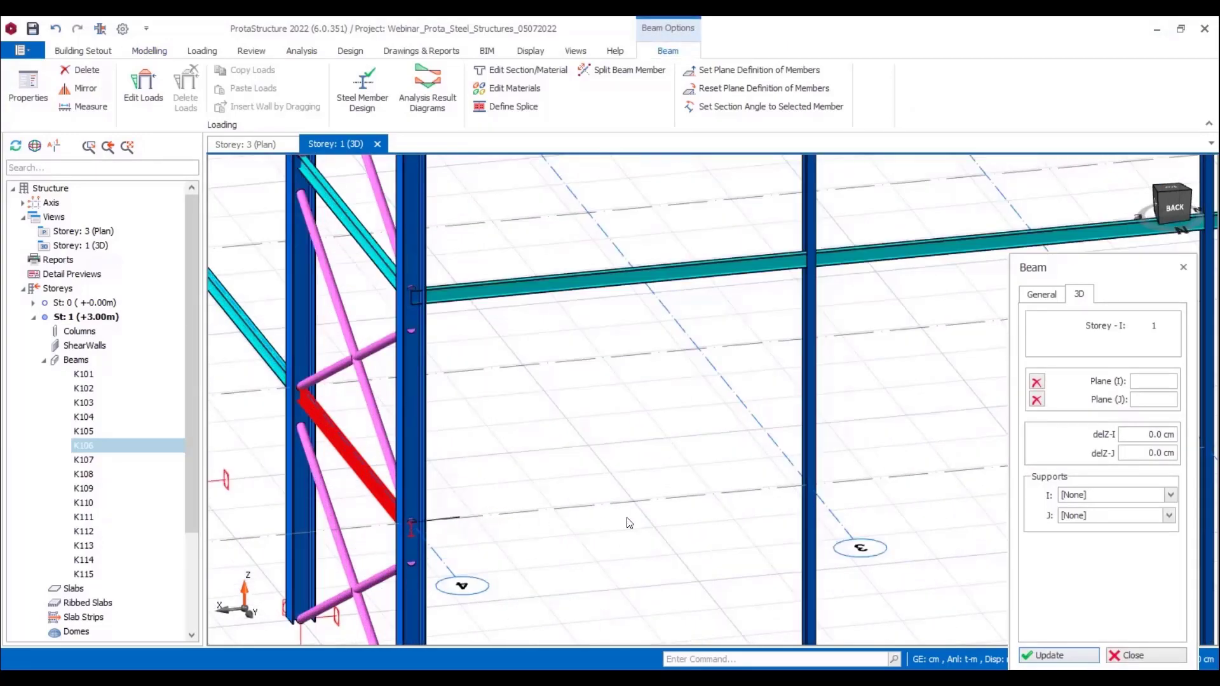
{"action": "left_click", "coordinate": [807, 485]}
{"action": "middle_click_drag", "start_coordinate": [872, 500], "coordinate": [569, 498]}
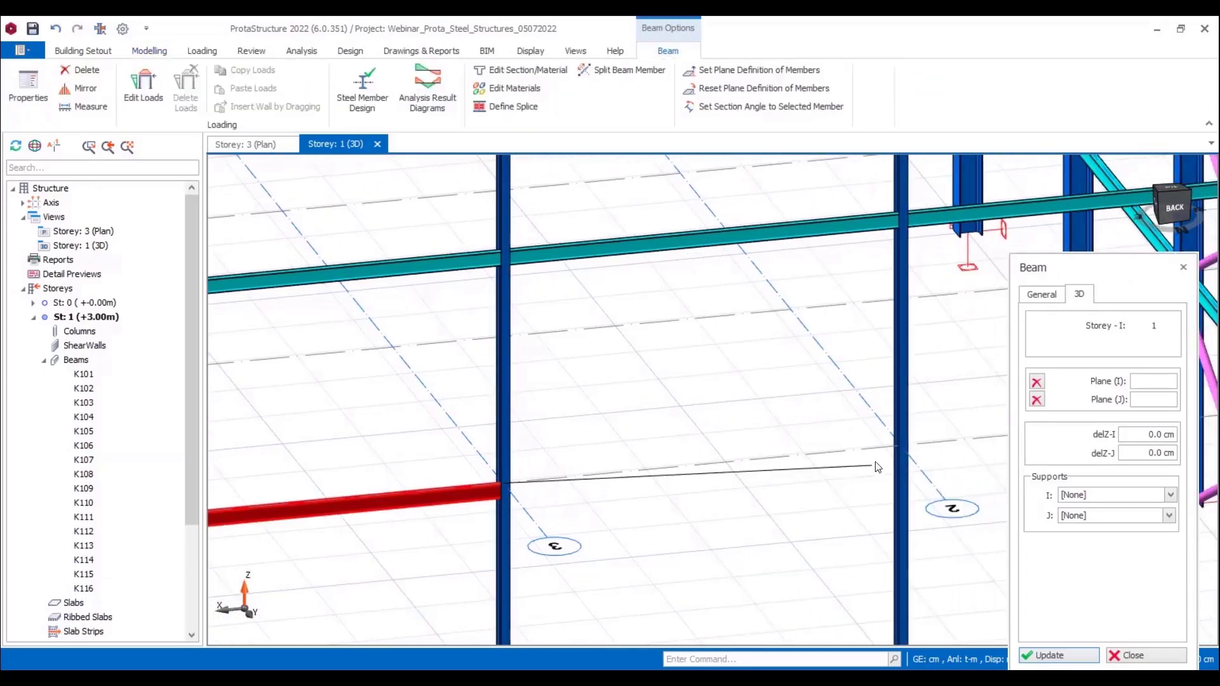
{"action": "left_click", "coordinate": [895, 449]}
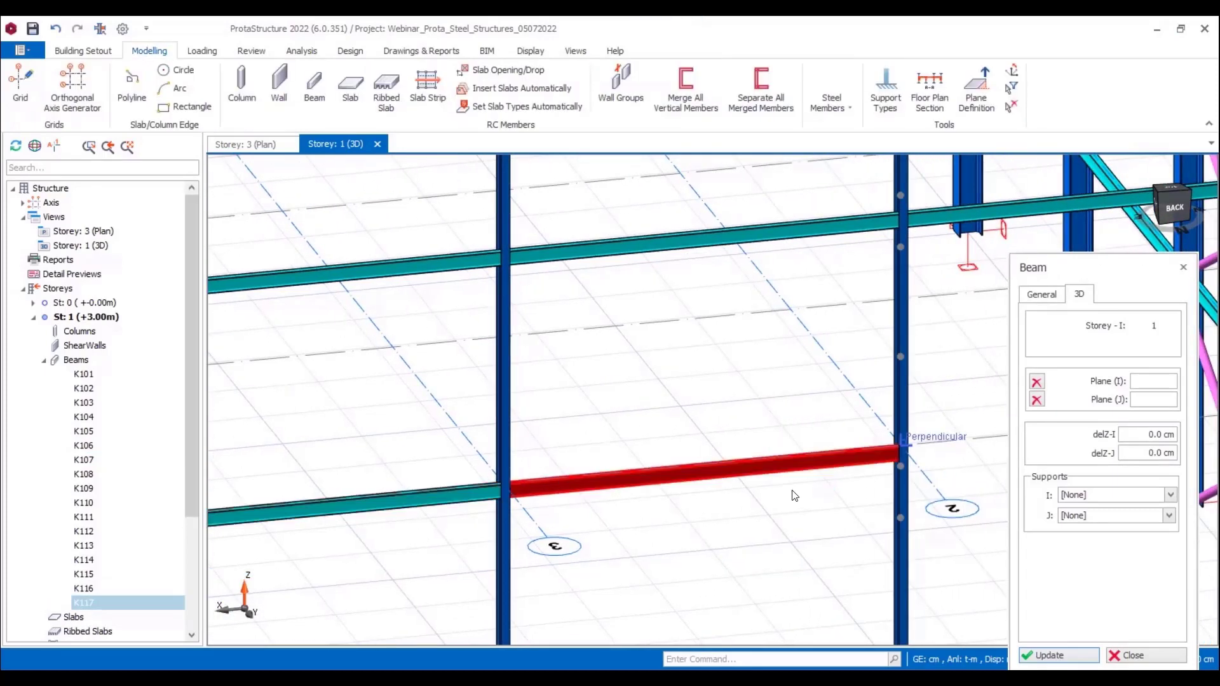
{"action": "middle_click_drag", "start_coordinate": [795, 493], "coordinate": [503, 496]}
{"action": "middle_click_drag", "start_coordinate": [894, 413], "coordinate": [730, 444]}
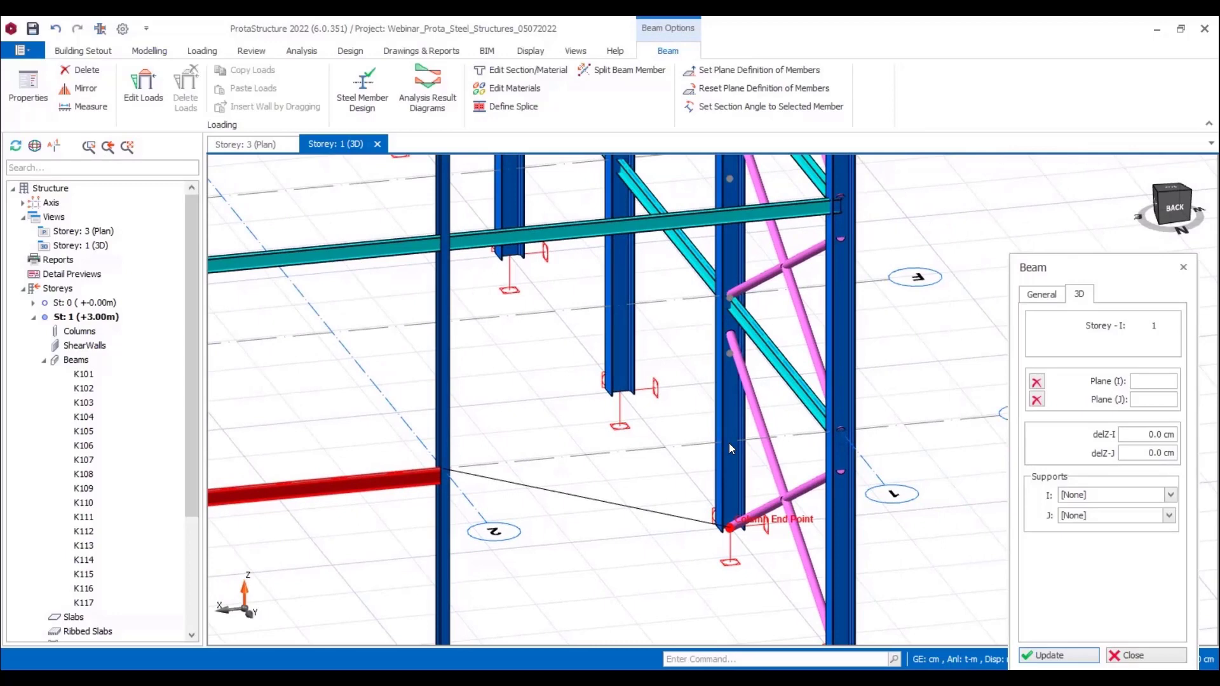
{"action": "left_click", "coordinate": [848, 437]}
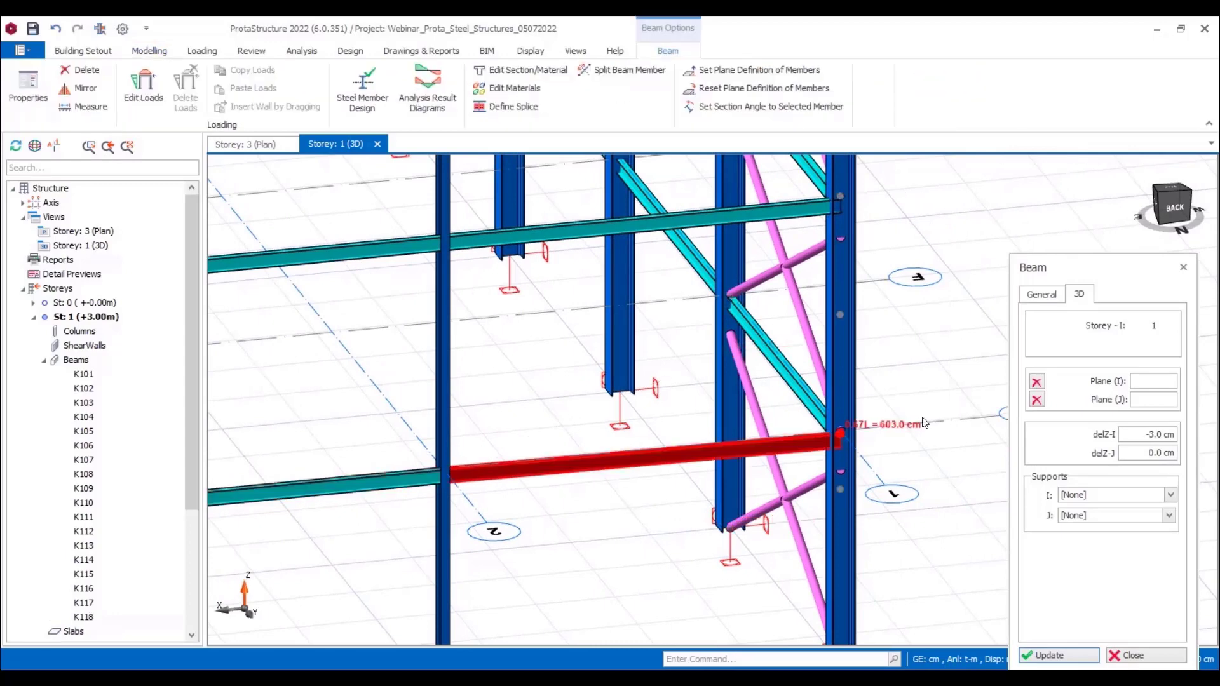
Step: Set the start-end level offset (delZ-I) of the last Storey 1 rear gable beam to 0 cm and end beam editing
{"action": "left_click", "coordinate": [1137, 432]}
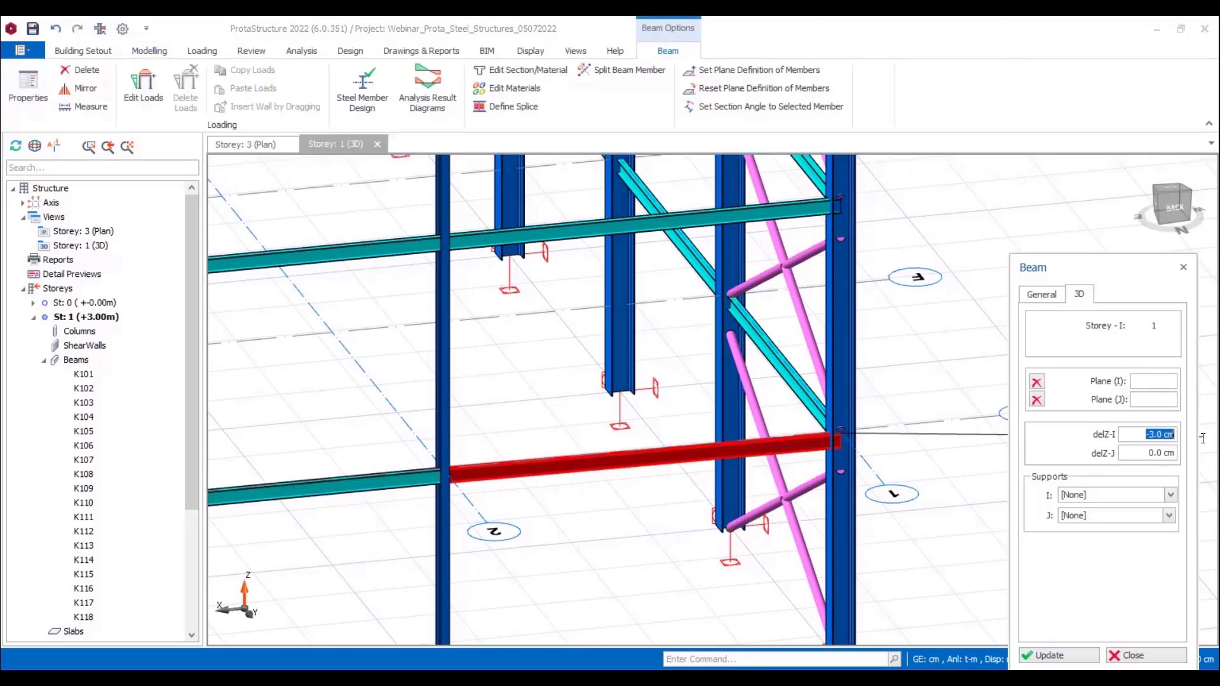
{"action": "left_click", "coordinate": [1043, 655]}
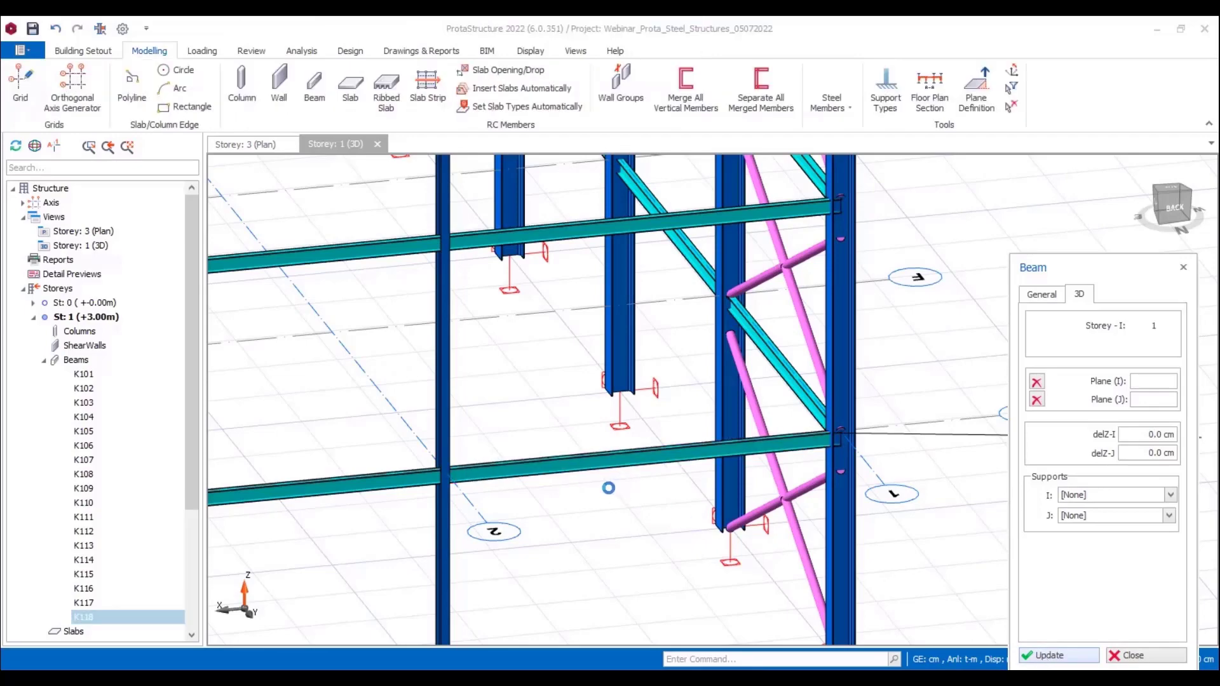
{"action": "scroll", "coordinate": [600, 534], "scroll_direction": "down", "scroll_amount": 3}
{"action": "key", "text": "Escape"}
Step: Insert UPN100 girts at 100 cm spacing in the two outer bays of the rear gable, with a 20 cm bottom member offset
{"action": "scroll", "coordinate": [540, 553], "scroll_direction": "down", "scroll_amount": 4}
{"action": "middle_click_drag", "start_coordinate": [539, 555], "coordinate": [459, 538]}
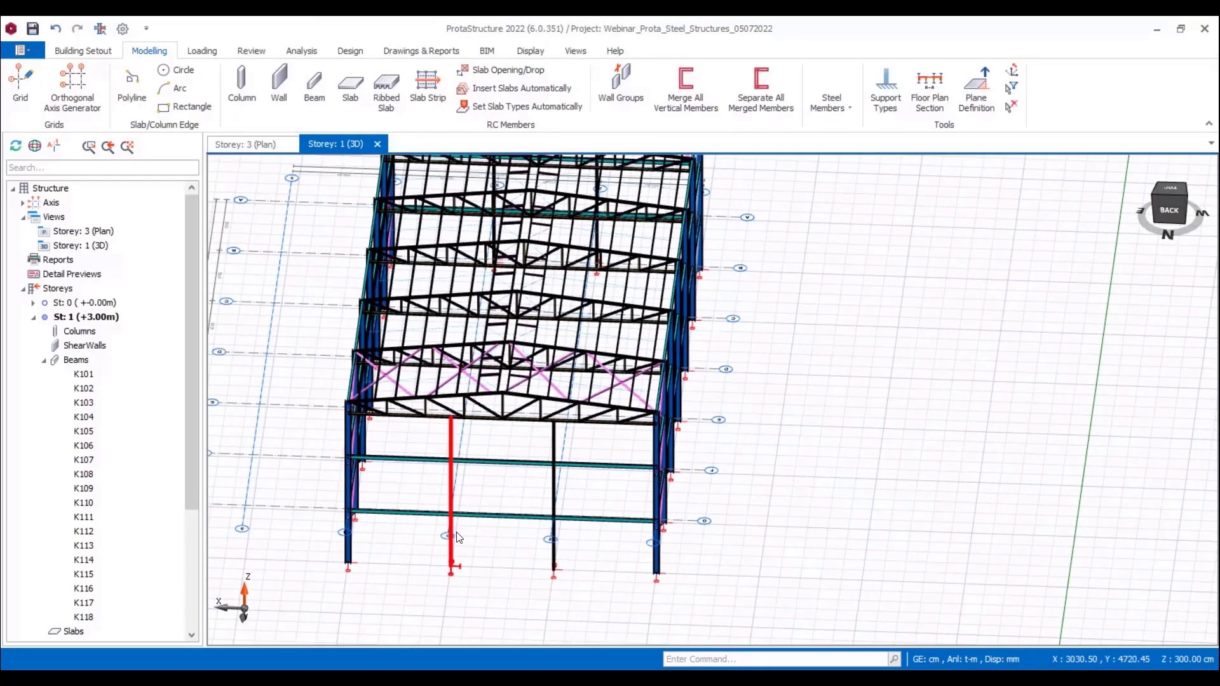
{"action": "left_click", "coordinate": [831, 98]}
{"action": "left_click", "coordinate": [941, 162]}
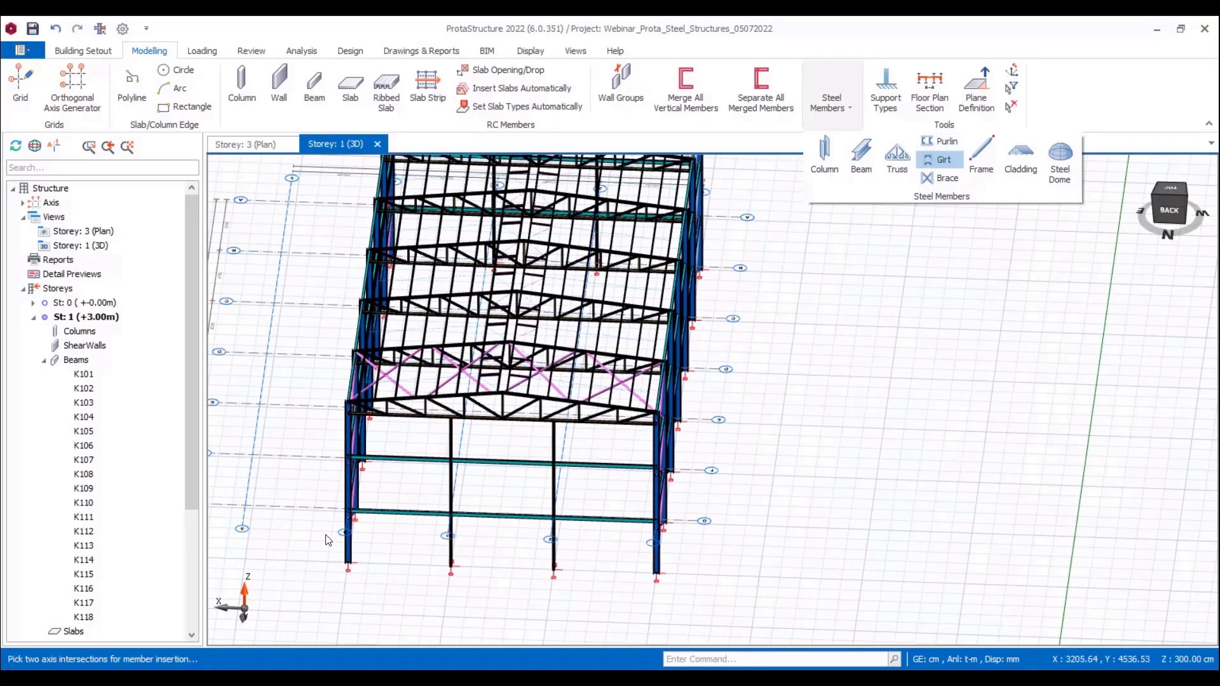
{"action": "left_click", "coordinate": [452, 497]}
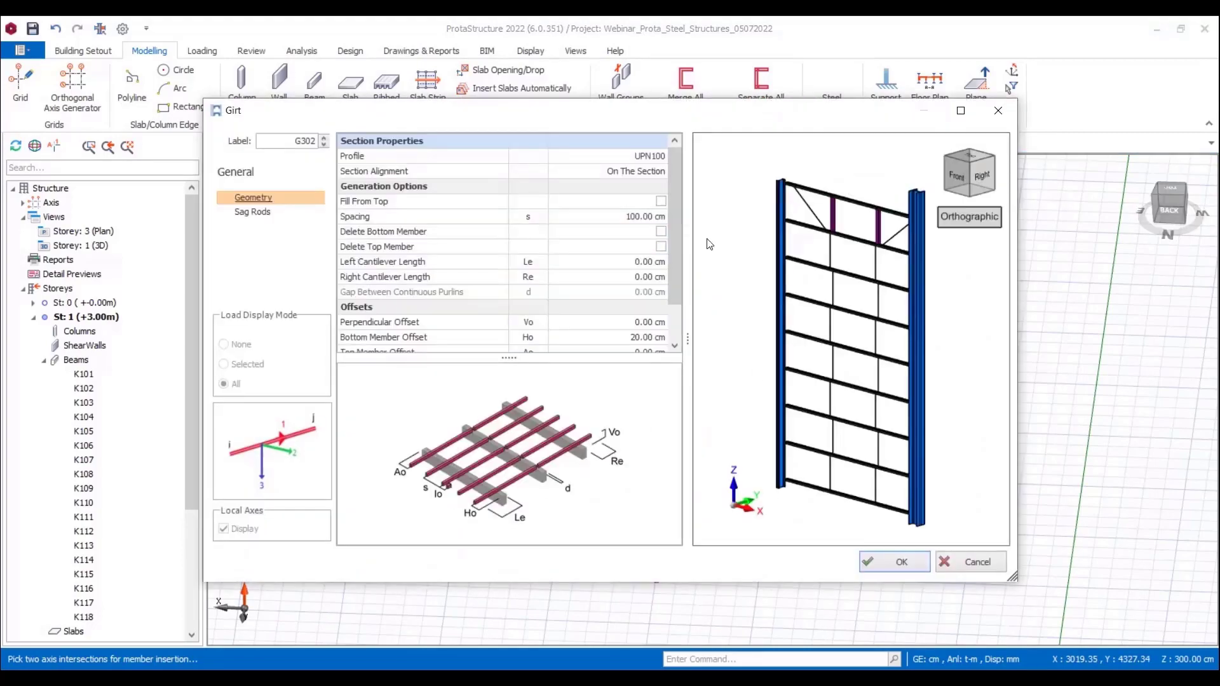
{"action": "double_click", "coordinate": [646, 161]}
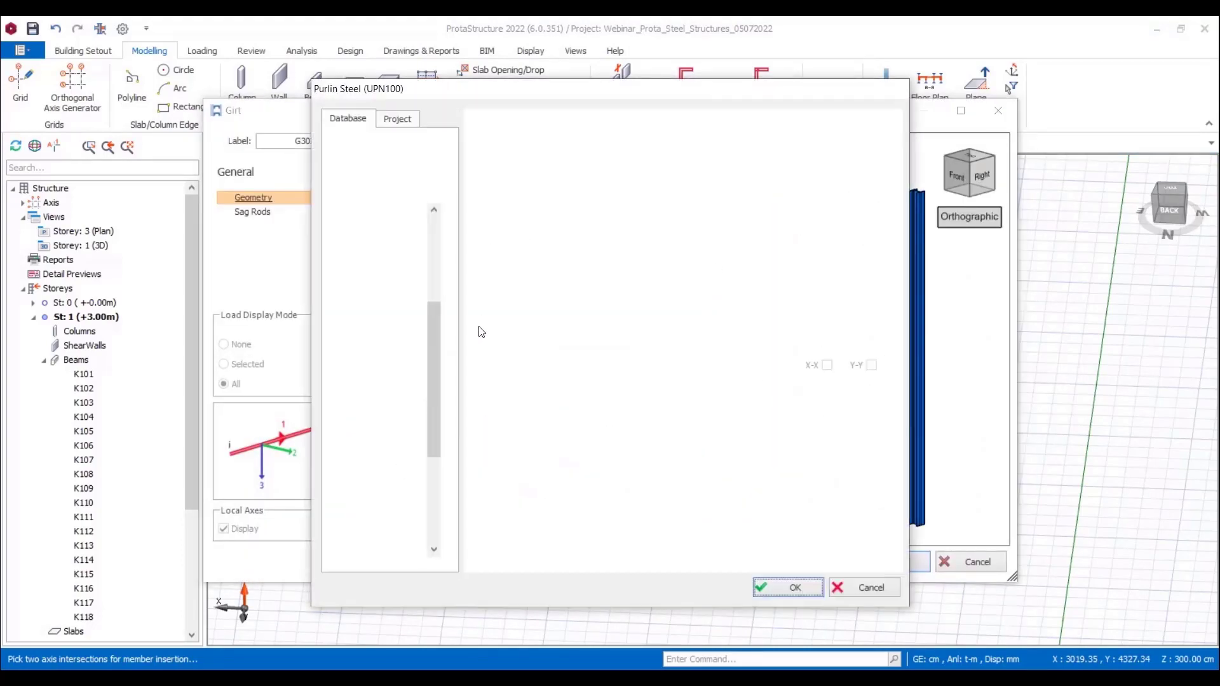
{"action": "scroll", "coordinate": [435, 416], "scroll_direction": "up", "scroll_amount": 4}
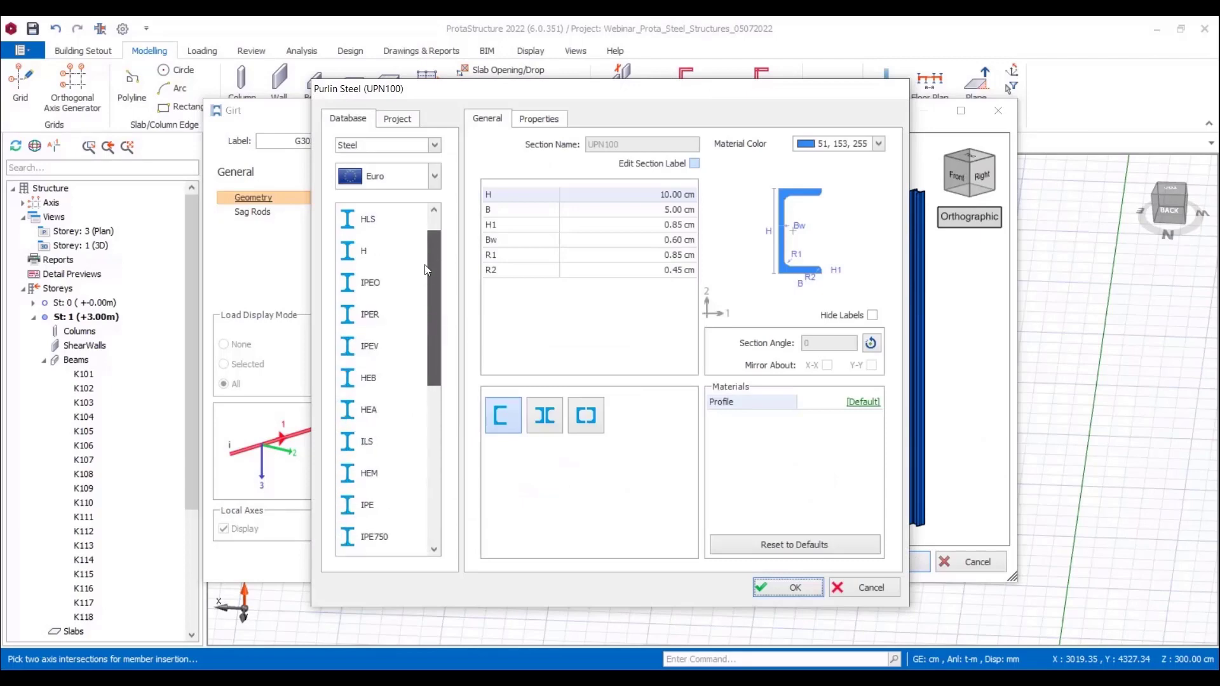
{"action": "left_click", "coordinate": [776, 588]}
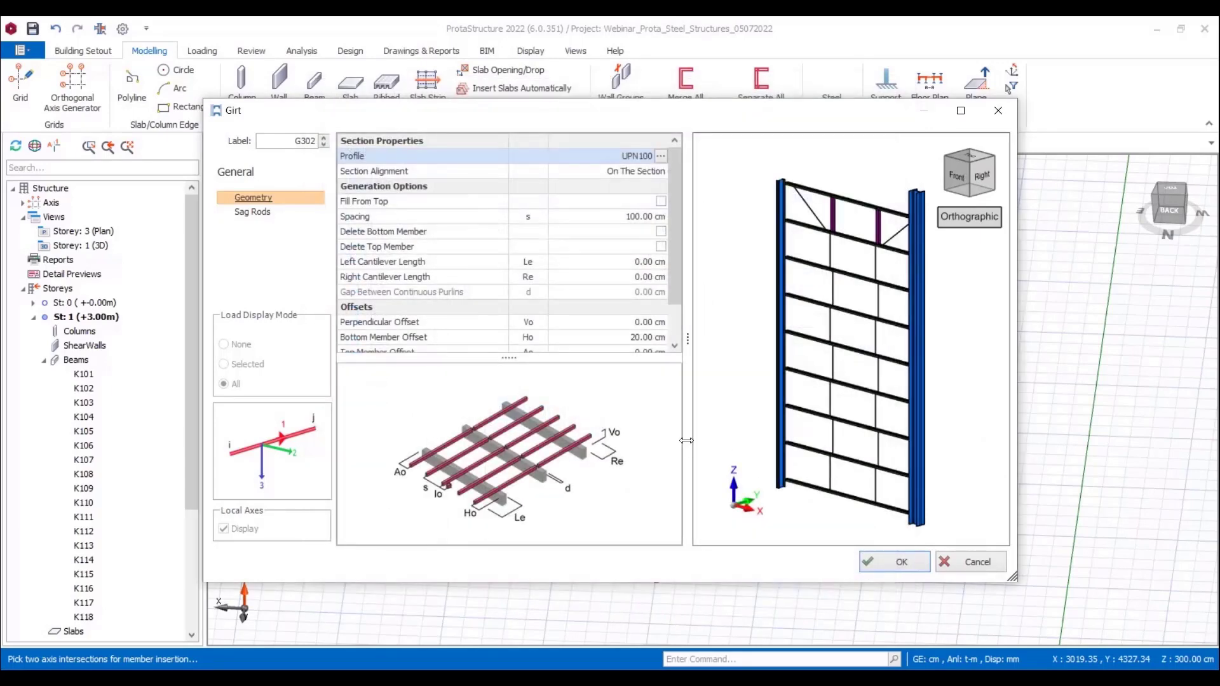
{"action": "left_click", "coordinate": [900, 562]}
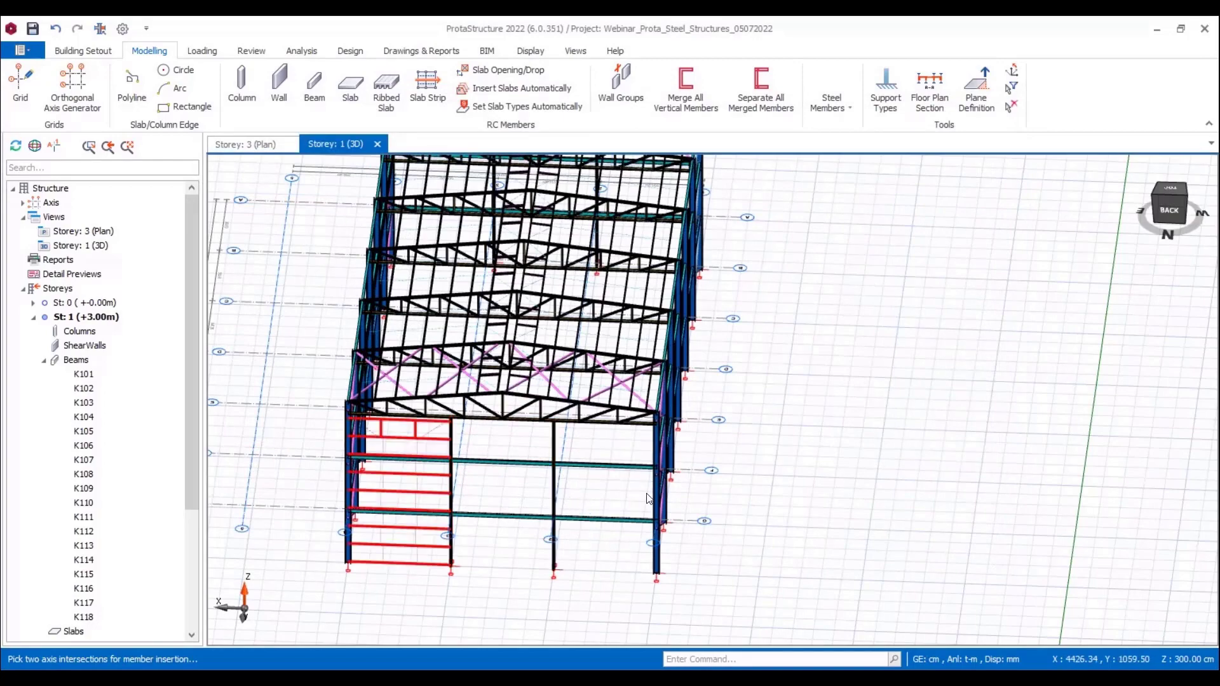
{"action": "left_click", "coordinate": [664, 457]}
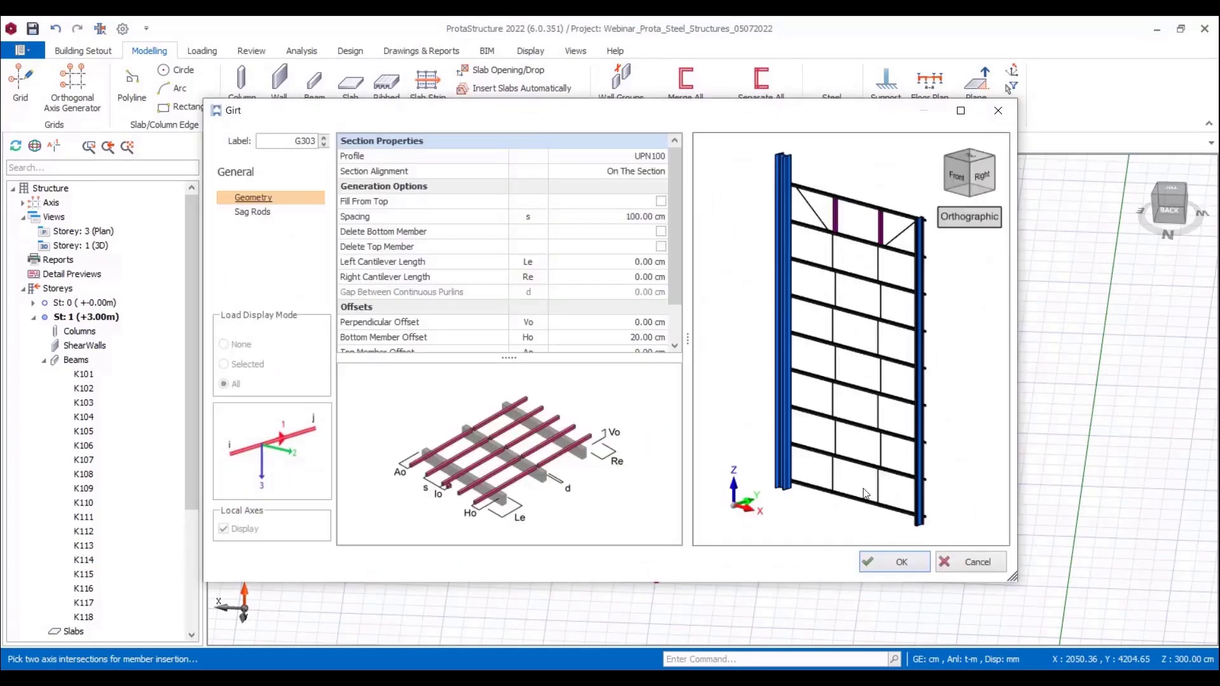
{"action": "left_click", "coordinate": [896, 561]}
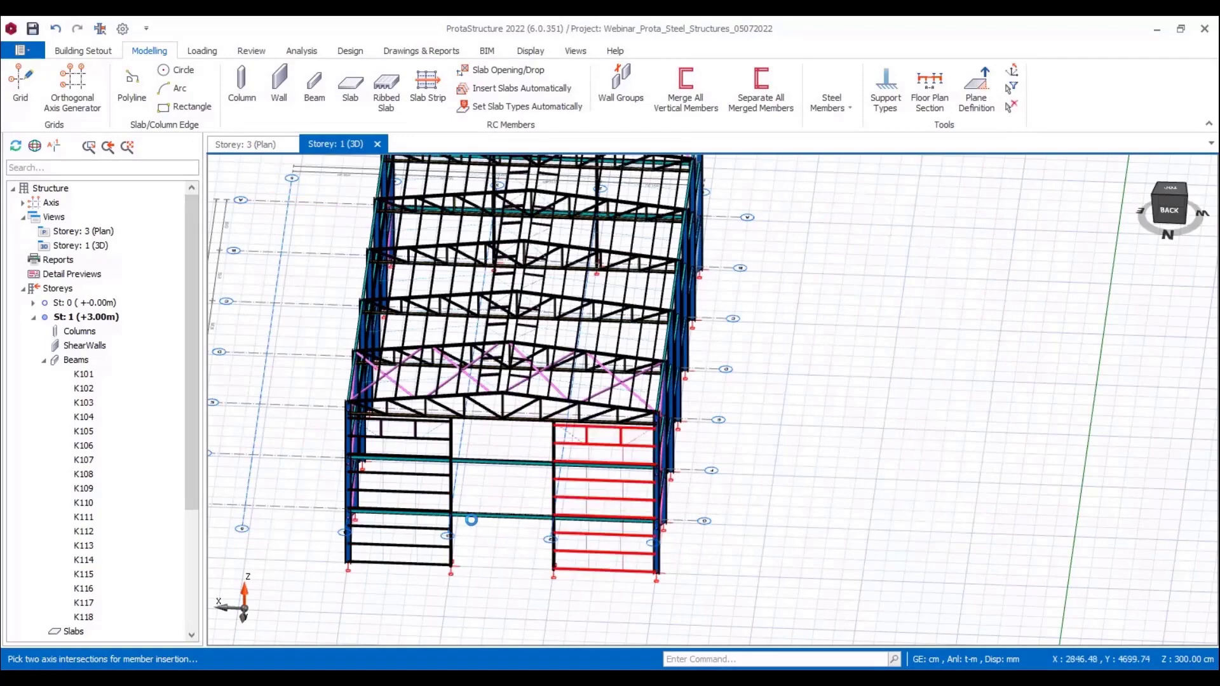
Step: Insert UPN100 girts in the middle bay of the rear gable with the bottom member offset set to 320 cm
{"action": "left_click", "coordinate": [549, 516]}
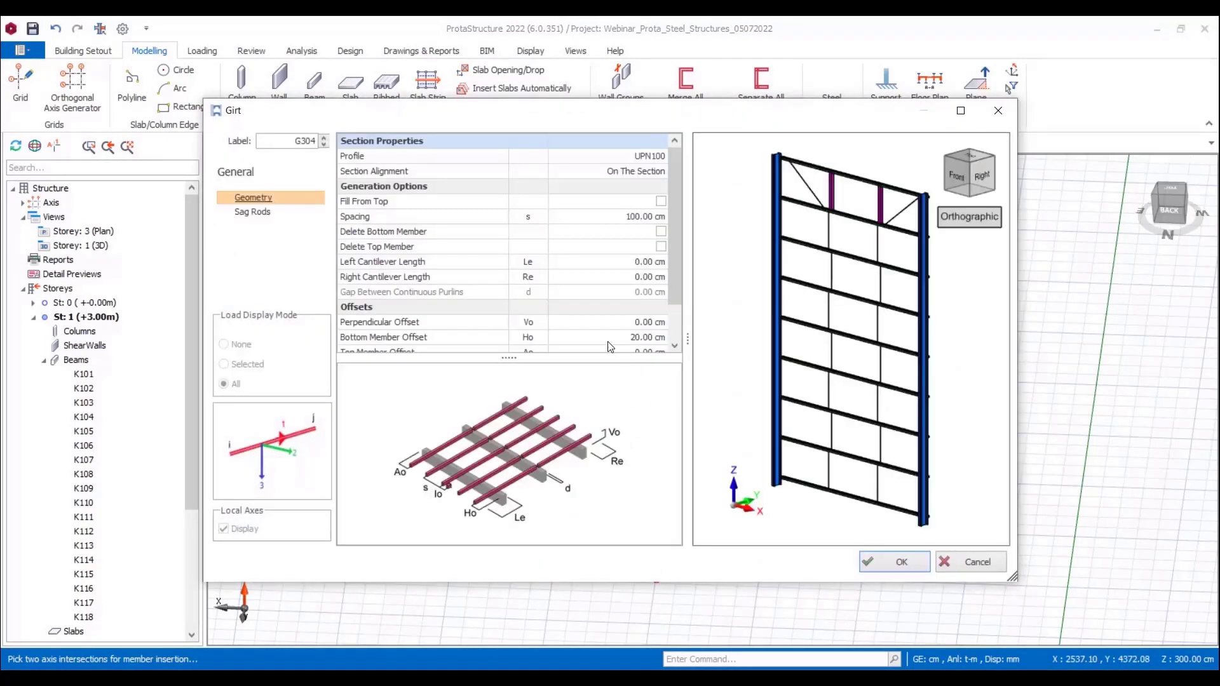
{"action": "left_click", "coordinate": [613, 341]}
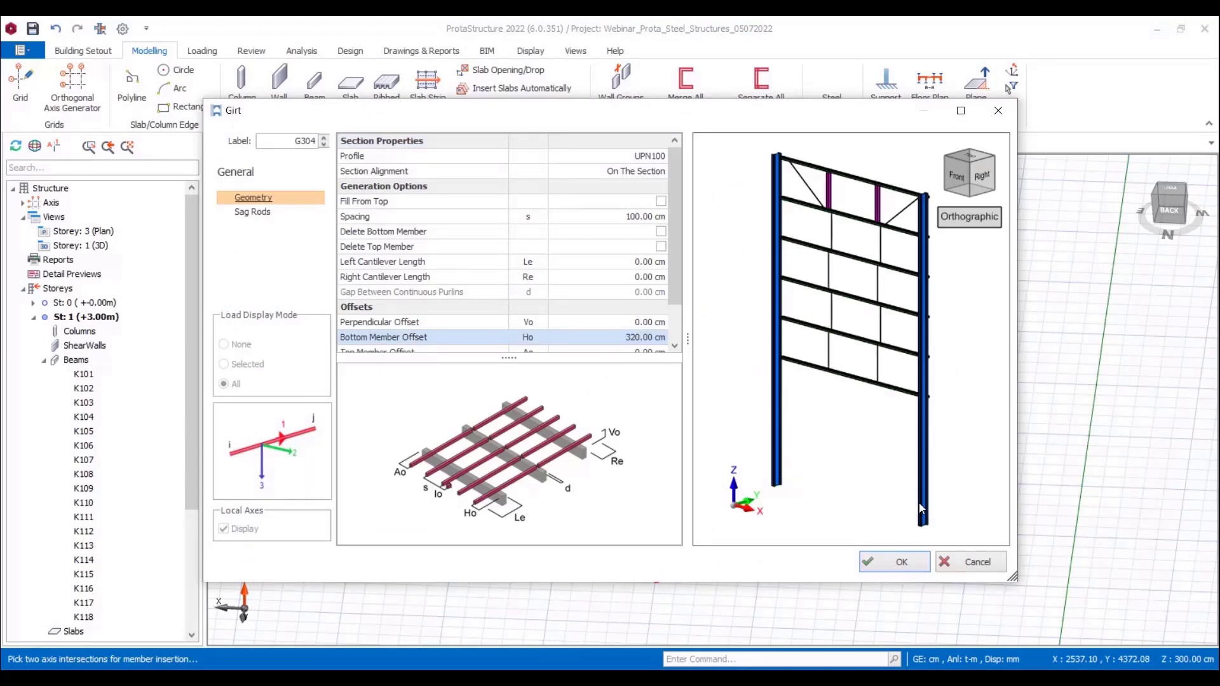
{"action": "left_click", "coordinate": [903, 562]}
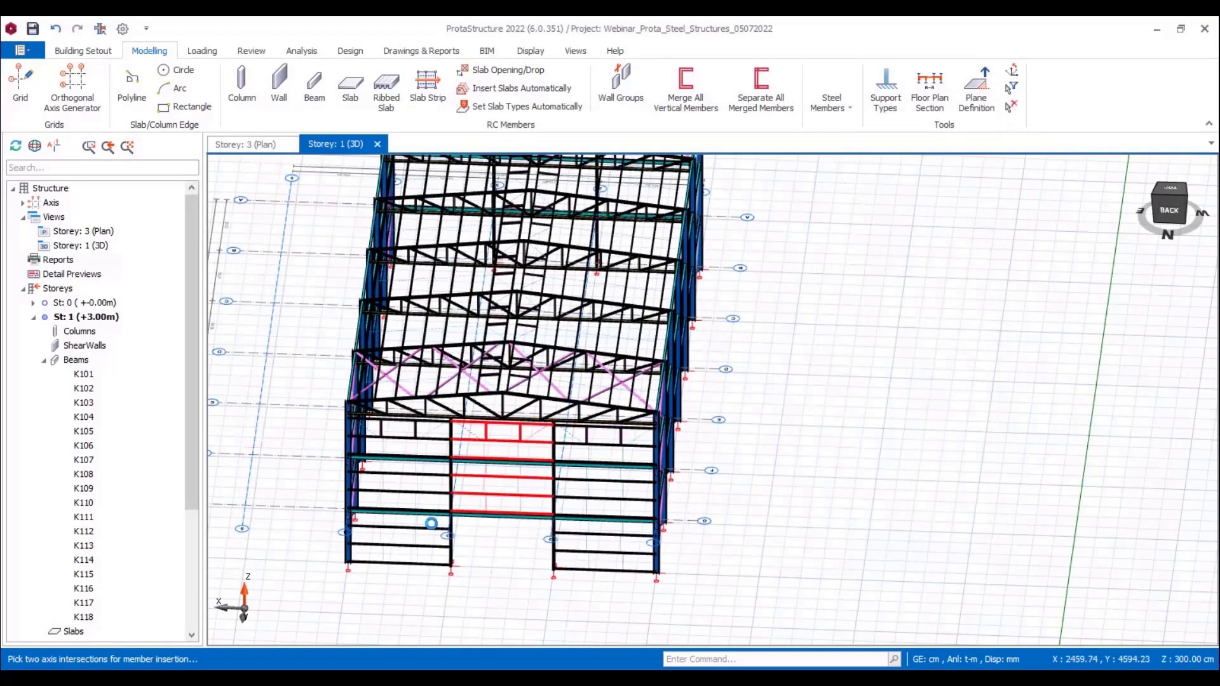
{"action": "middle_click_drag", "start_coordinate": [431, 524], "coordinate": [754, 524]}
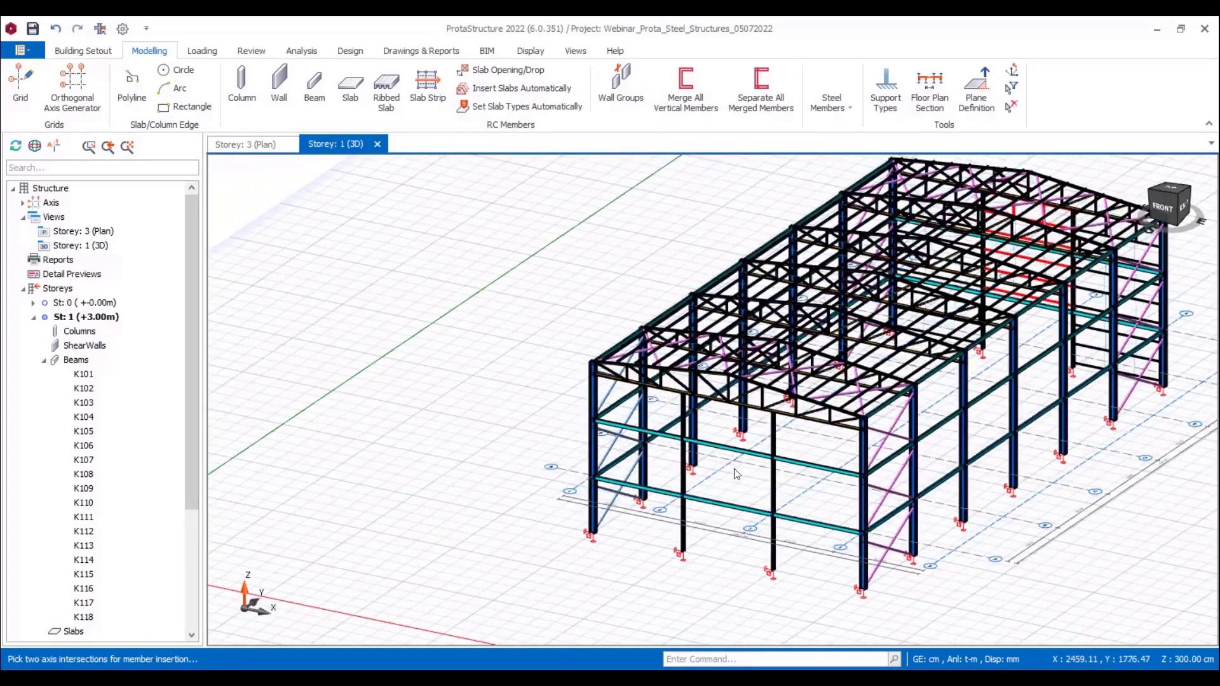
{"action": "left_click", "coordinate": [845, 113]}
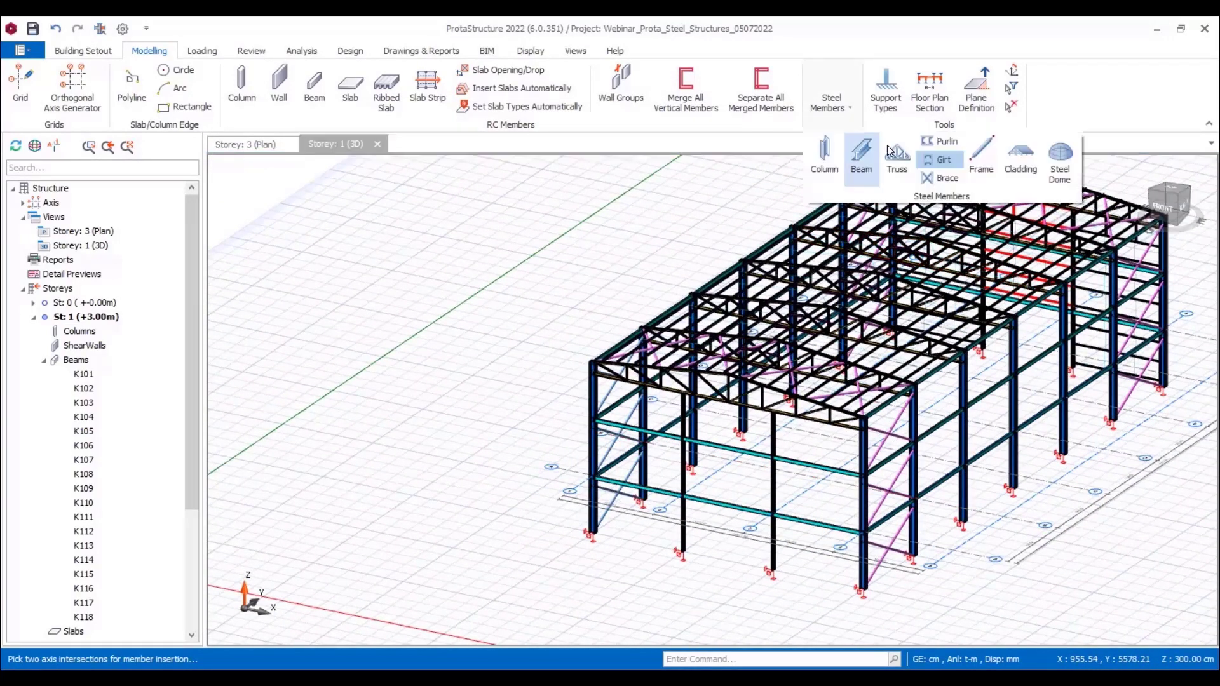
{"action": "left_click", "coordinate": [941, 160]}
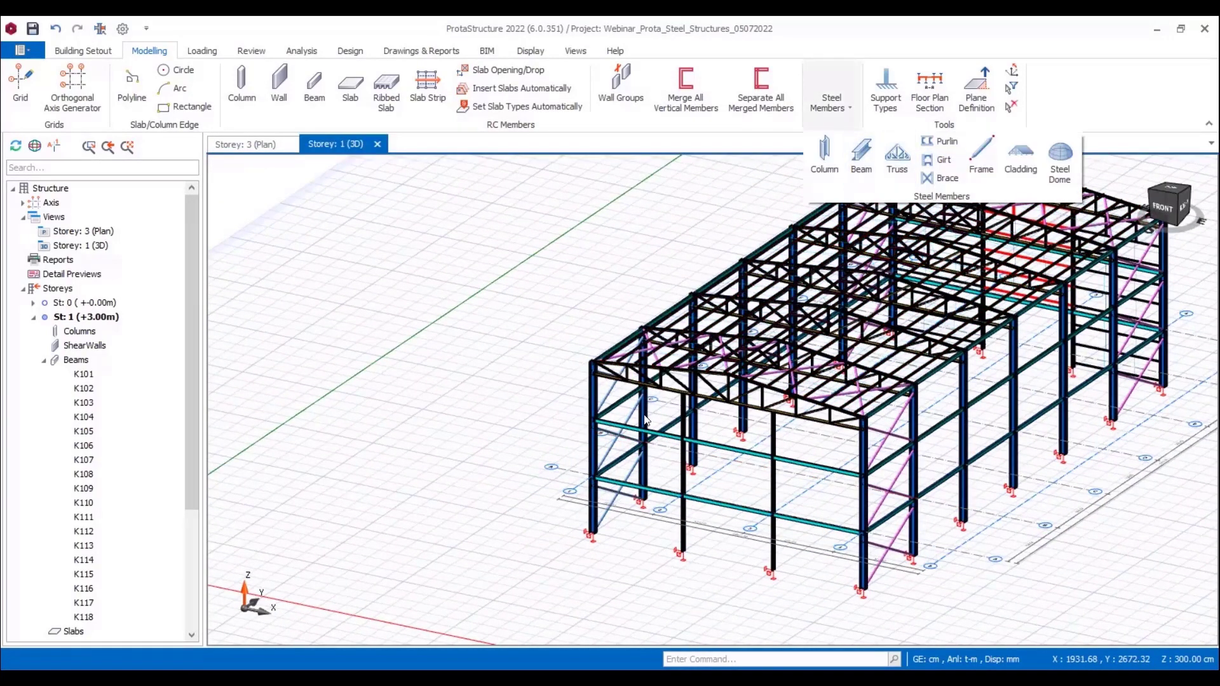
{"action": "left_click", "coordinate": [757, 491]}
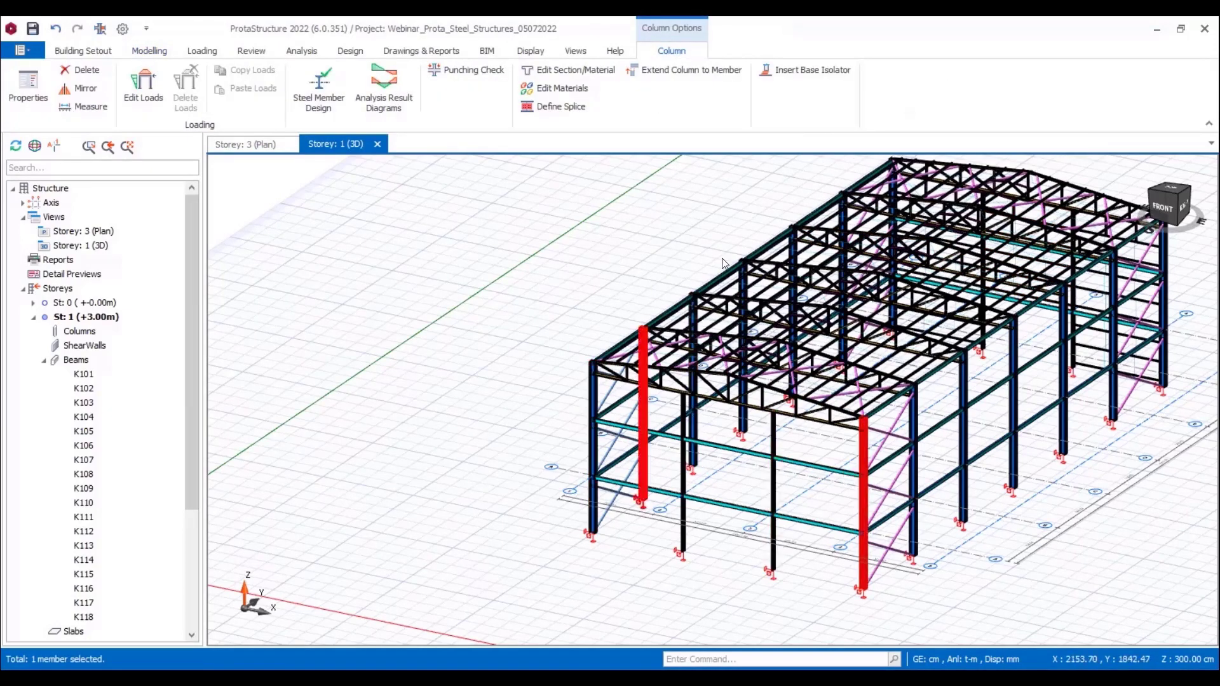
{"action": "key", "text": "Escape"}
Step: Insert UPN100 girts across the whole front gable between its corner columns, with the bottom member offset set to 20 cm
{"action": "left_click", "coordinate": [853, 107]}
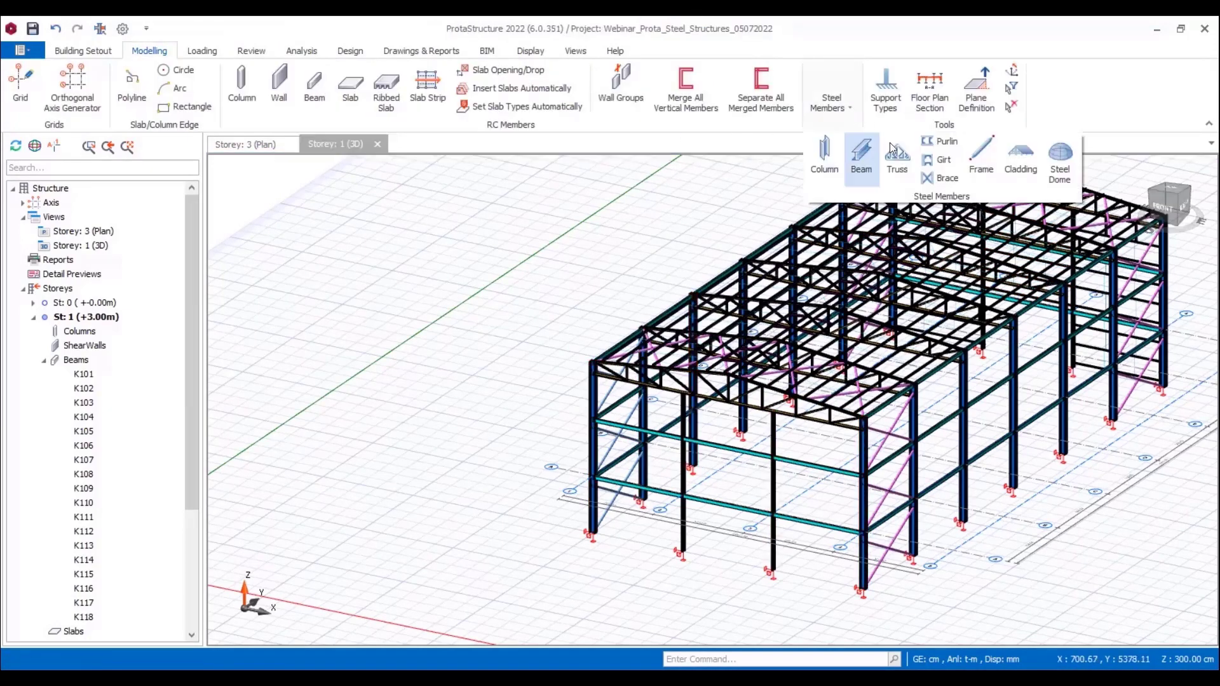
{"action": "left_click", "coordinate": [934, 158]}
{"action": "left_click", "coordinate": [596, 466]}
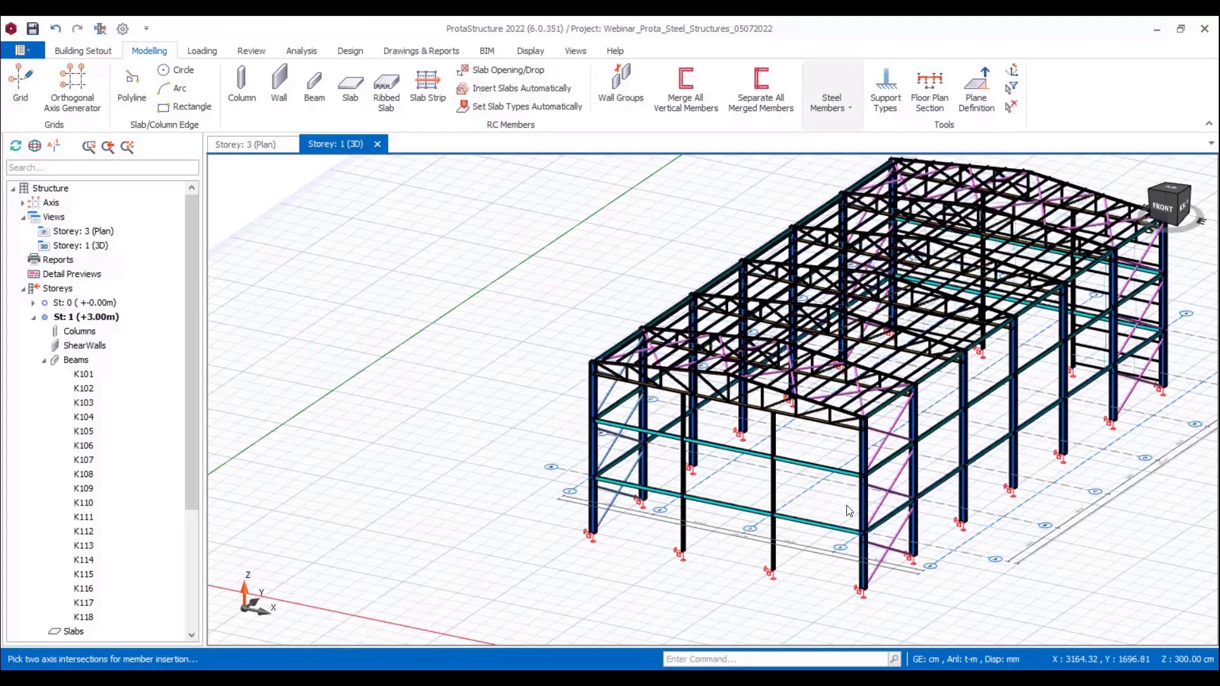
{"action": "left_click", "coordinate": [859, 502]}
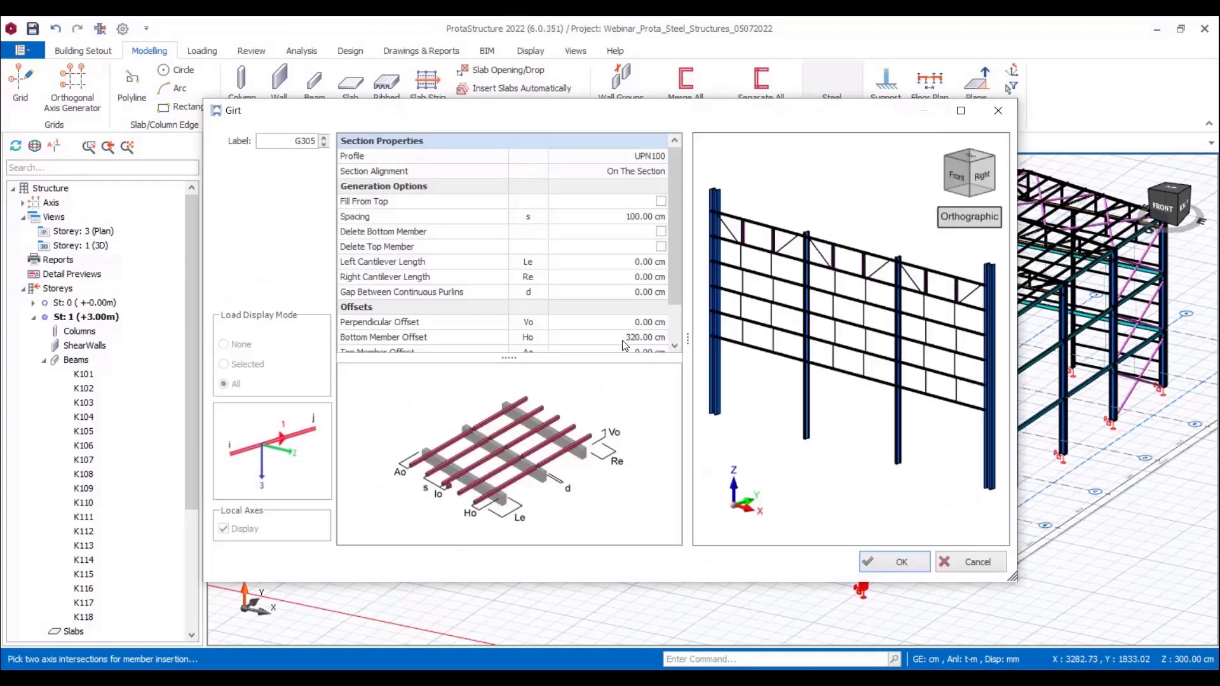
{"action": "left_click", "coordinate": [625, 338]}
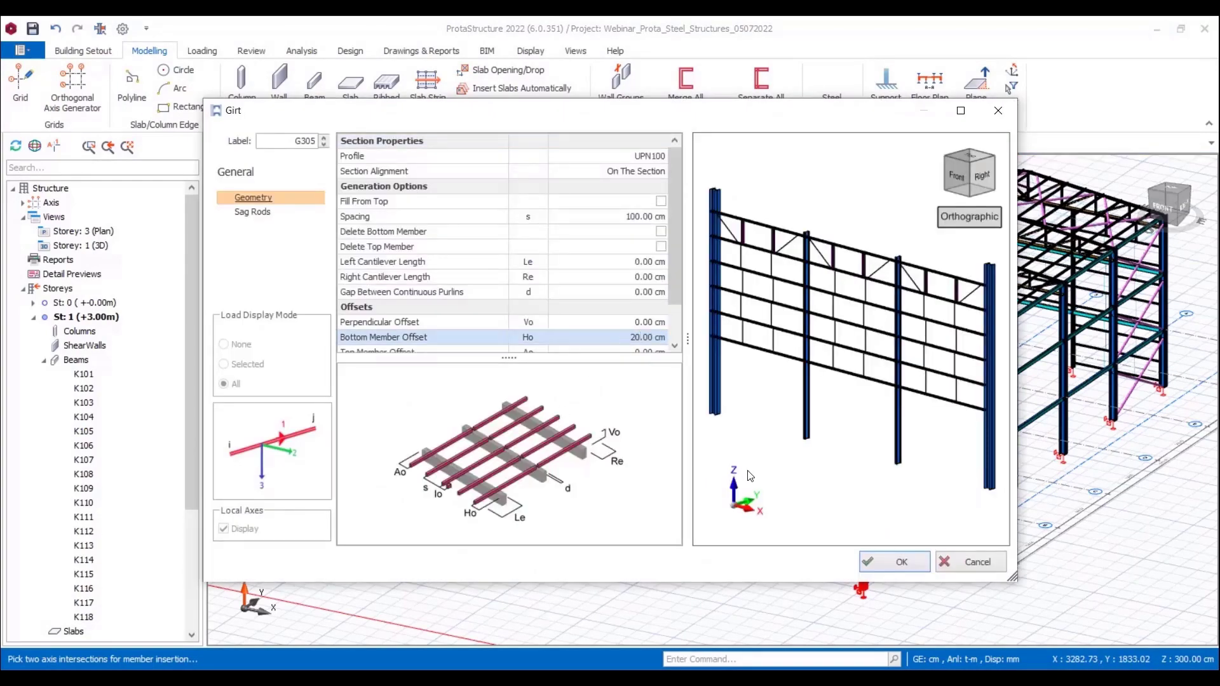
{"action": "left_click", "coordinate": [894, 565]}
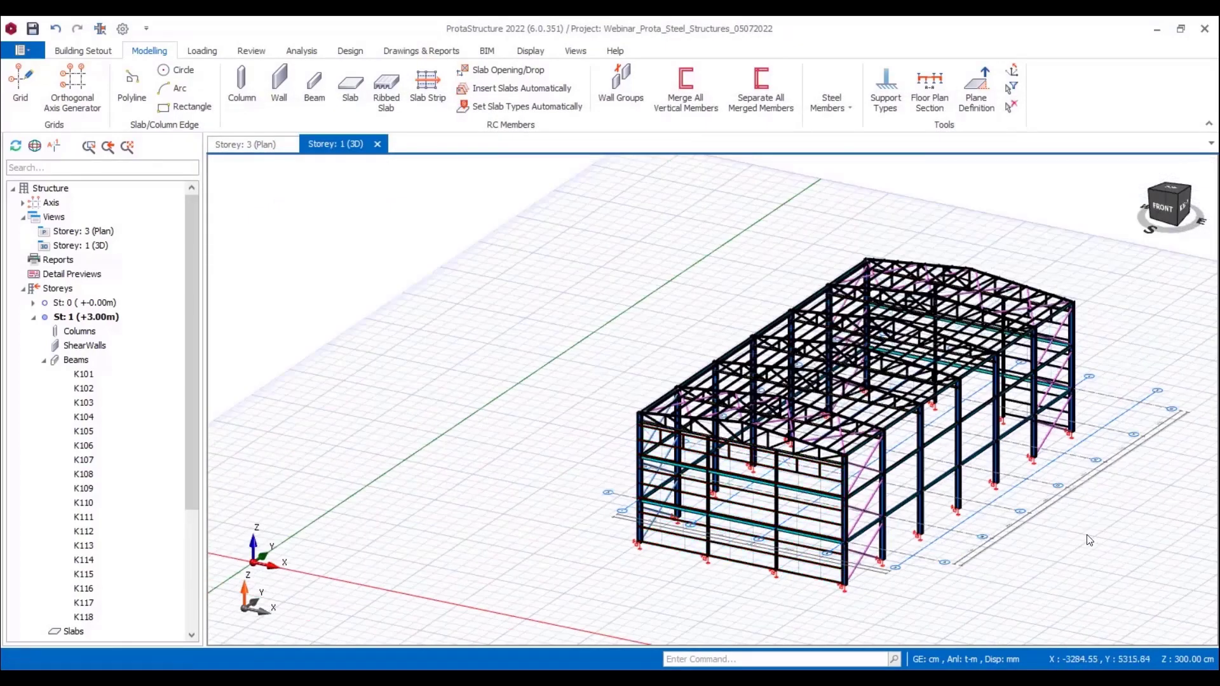
Step: Insert UPN100 girts at 100 cm spacing along the full length of the structure's left side wall, with a 20 cm bottom member offset
{"action": "middle_click_drag", "start_coordinate": [1099, 467], "coordinate": [628, 491]}
{"action": "left_click", "coordinate": [845, 114]}
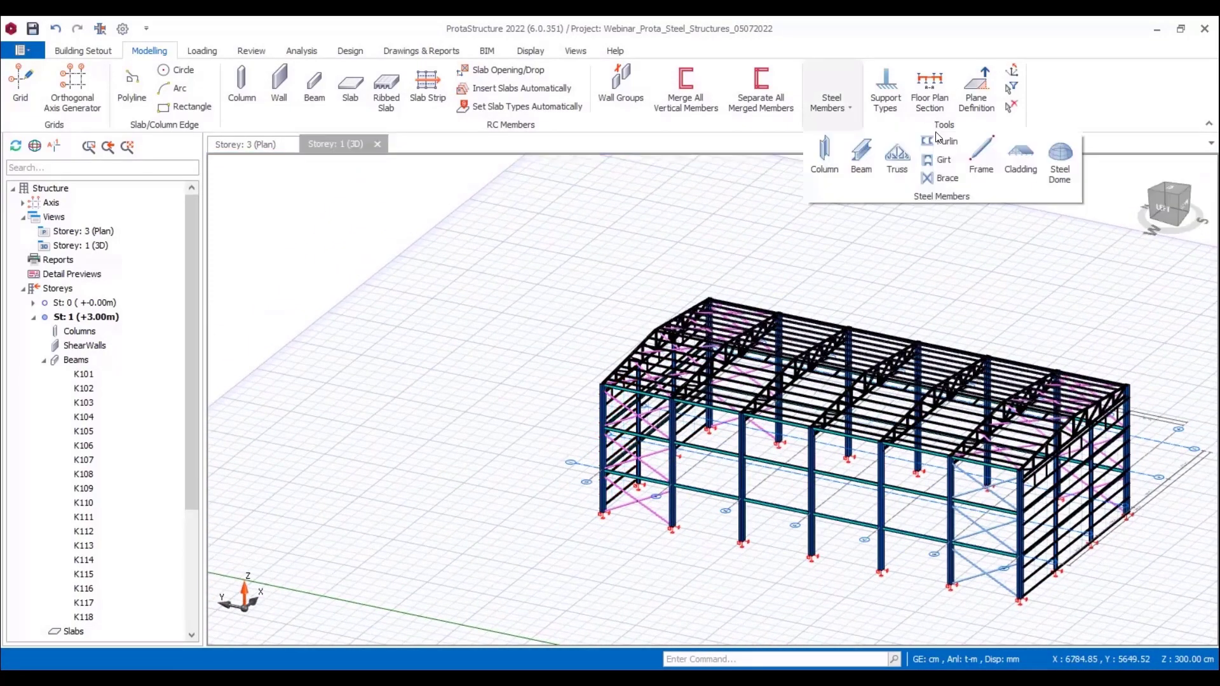
{"action": "left_click", "coordinate": [941, 160]}
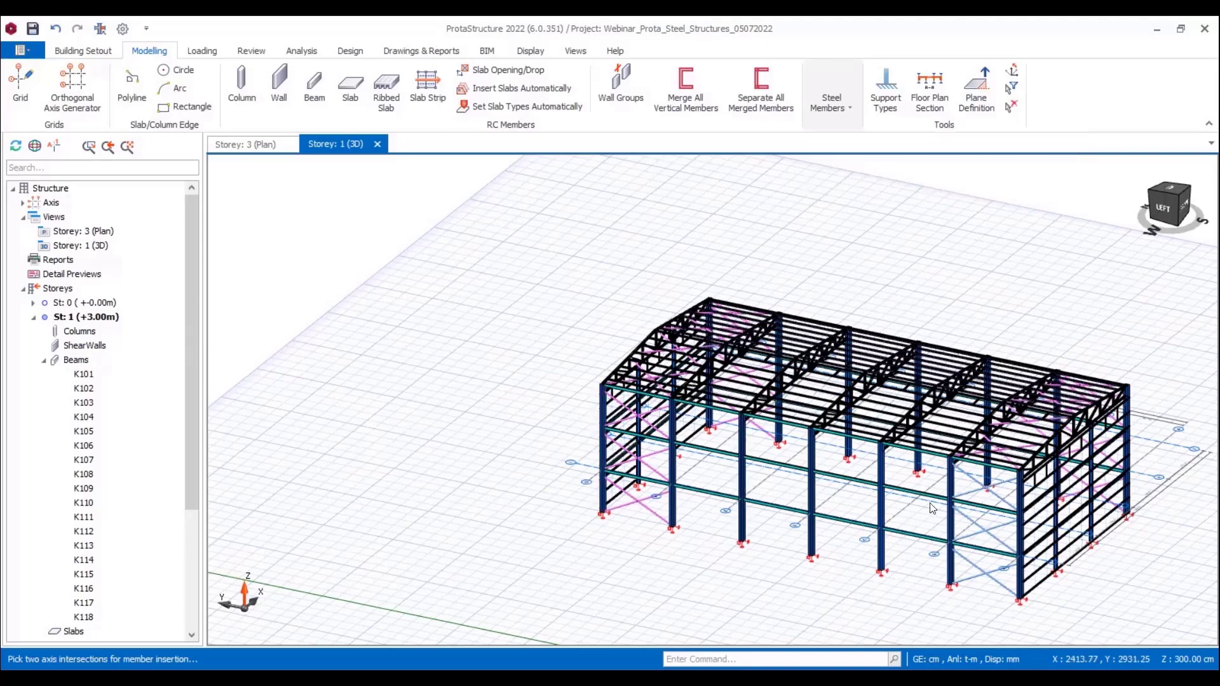
{"action": "left_click", "coordinate": [1015, 531]}
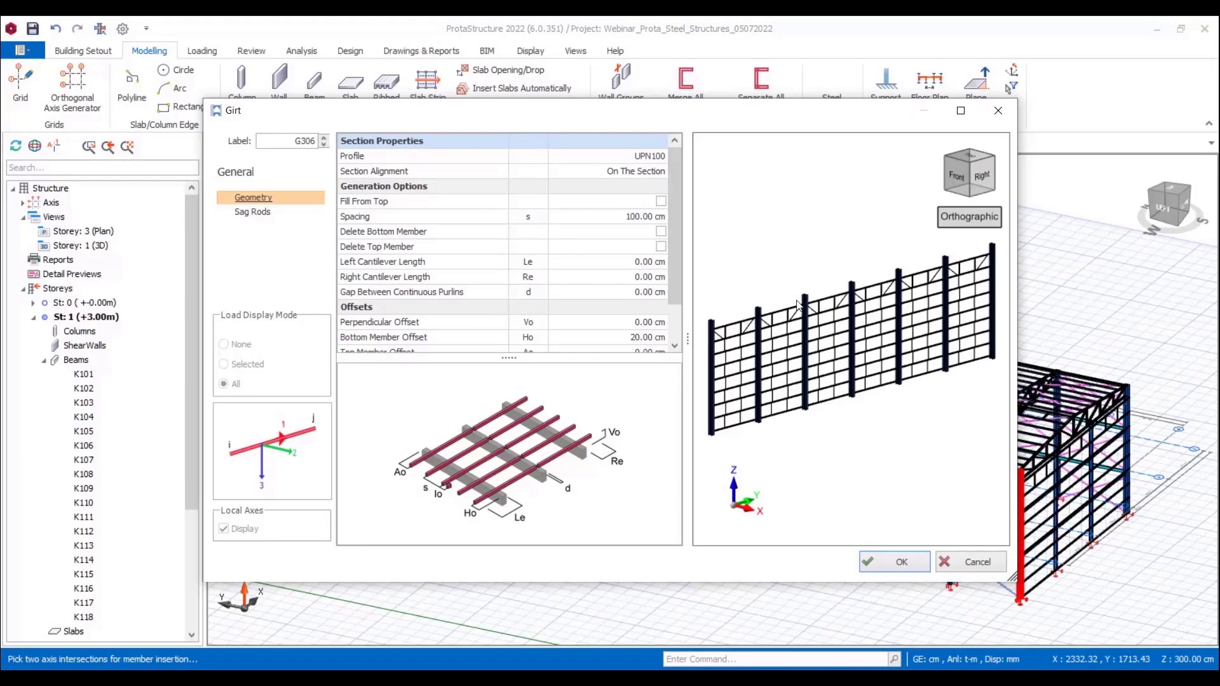
{"action": "left_click", "coordinate": [902, 563]}
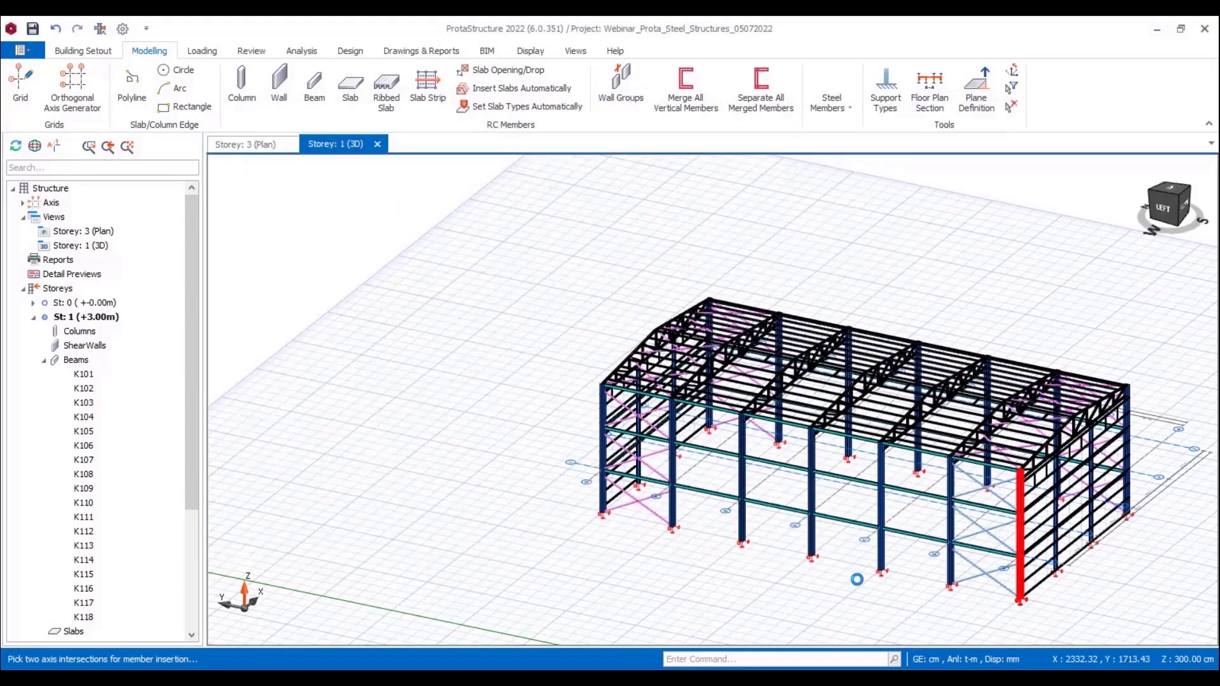
Step: Offset axis 1 by -250 in the Storey 3 plan to add a new parallel axis outside the building
{"action": "mouse_move", "coordinate": [865, 579]}
{"action": "middle_mouse_down", "text": "shift"}
{"action": "mouse_move", "coordinate": [661, 605]}
{"action": "mouse_move", "coordinate": [714, 493]}
{"action": "mouse_move", "coordinate": [785, 495]}
{"action": "middle_mouse_up", "text": "shift"}
{"action": "key", "text": "Escape"}
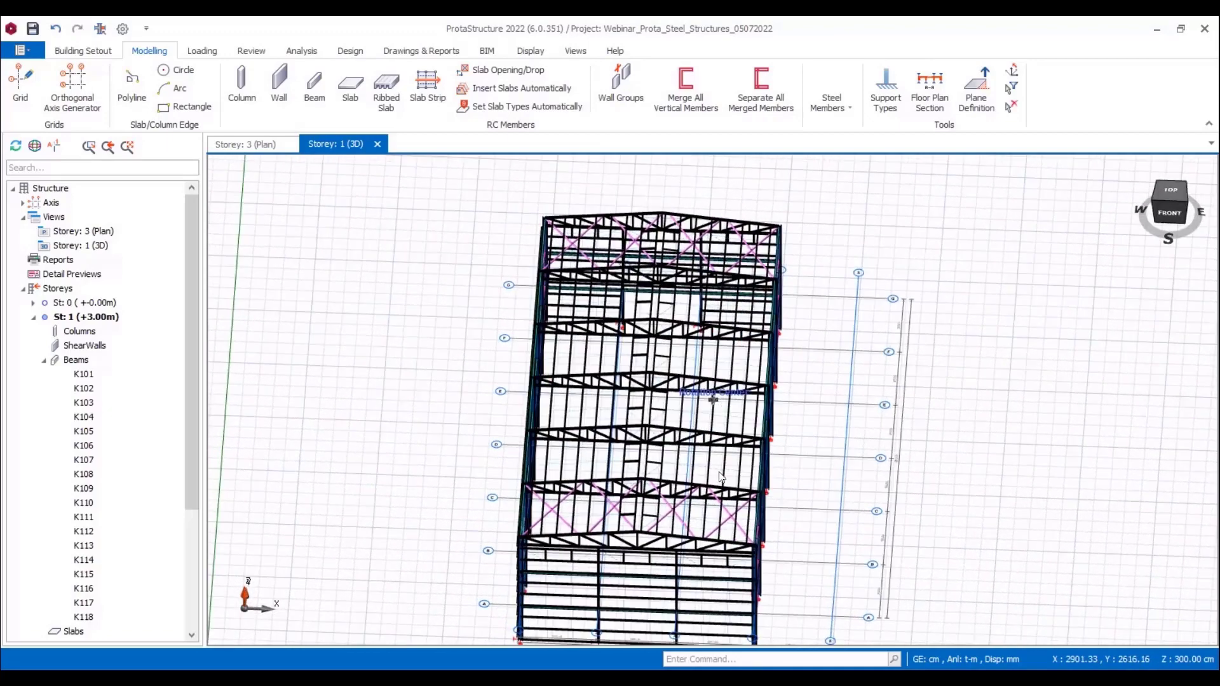
{"action": "left_click", "coordinate": [267, 146]}
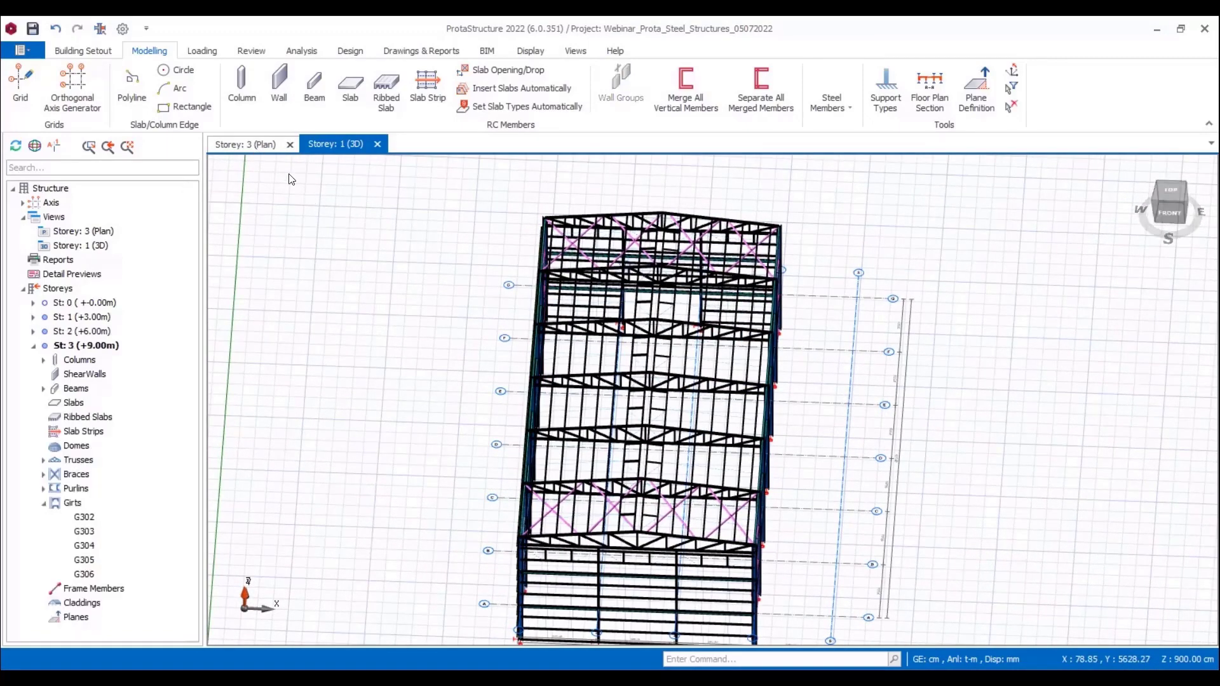
{"action": "scroll", "coordinate": [563, 250], "scroll_direction": "up", "scroll_amount": 4}
{"action": "middle_click_drag", "start_coordinate": [558, 339], "coordinate": [580, 235]}
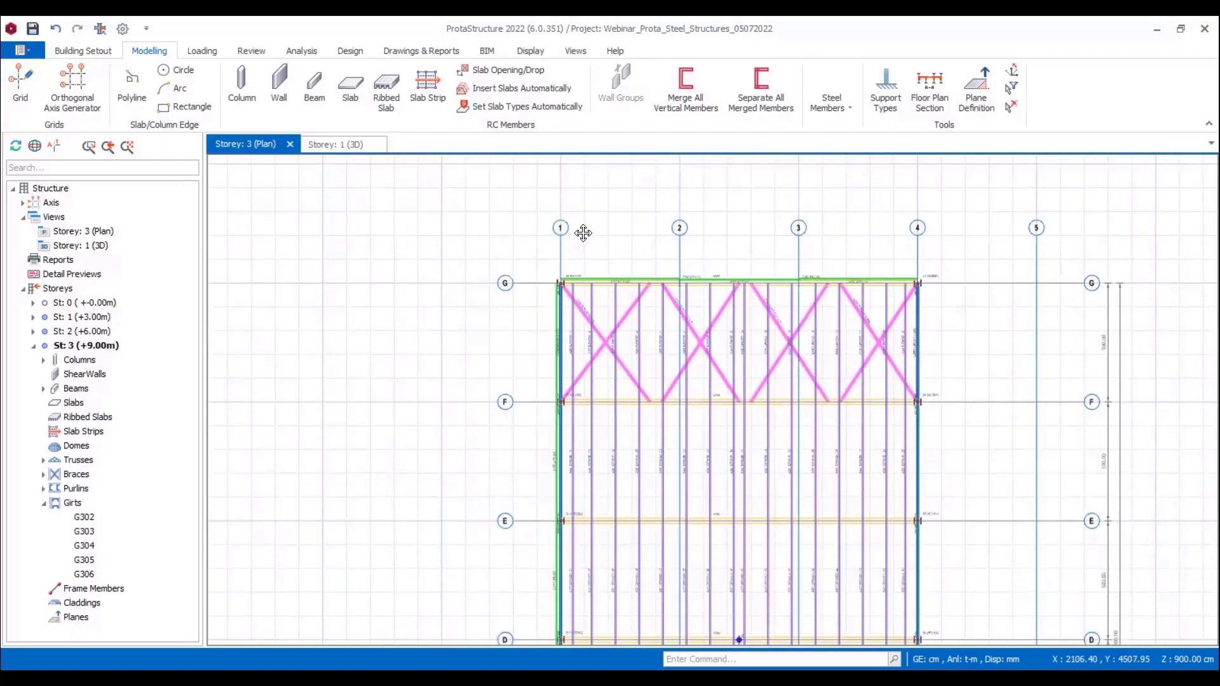
{"action": "left_click", "coordinate": [564, 243]}
{"action": "right_click", "coordinate": [564, 243]}
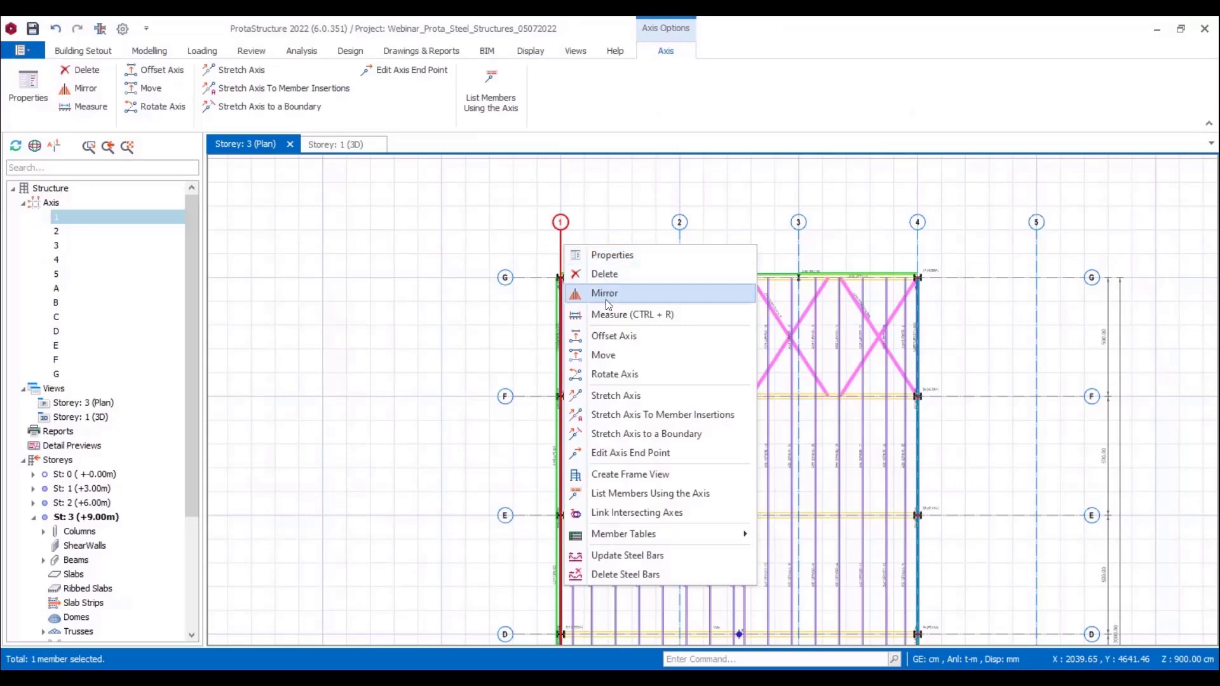
{"action": "left_click", "coordinate": [609, 337]}
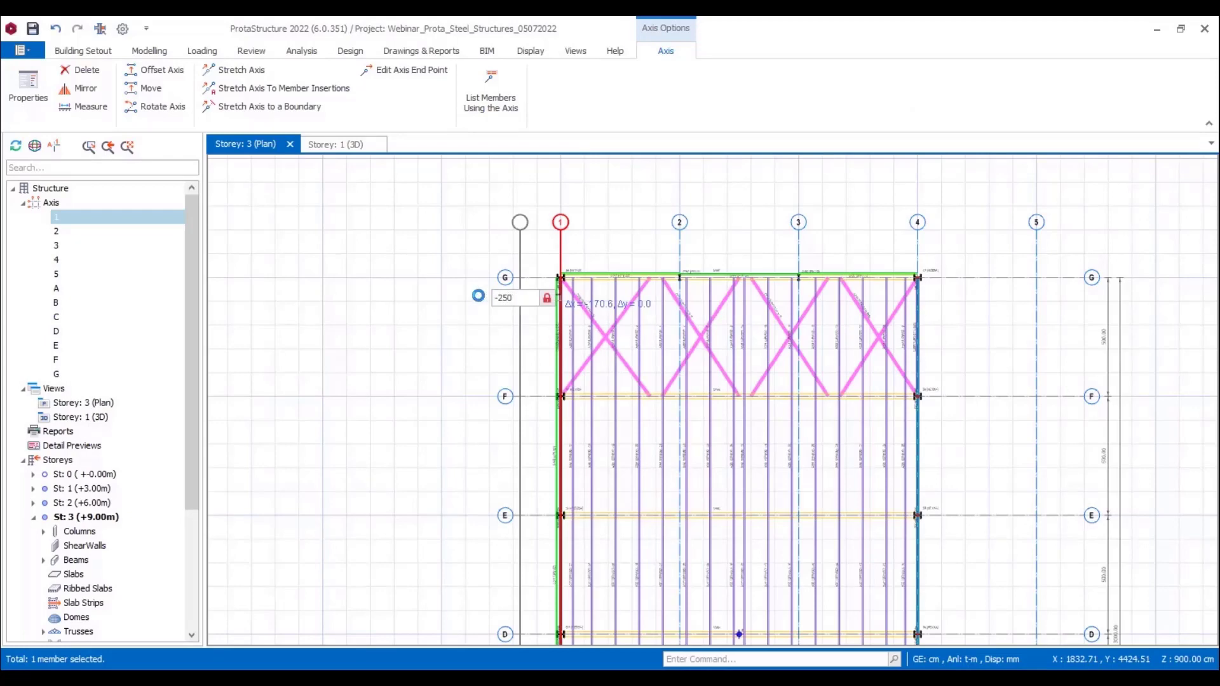
{"action": "key", "text": "Return"}
{"action": "scroll", "coordinate": [438, 343], "scroll_direction": "down", "scroll_amount": 3}
{"action": "key", "text": "Escape"}
{"action": "middle_click_drag", "start_coordinate": [395, 367], "coordinate": [388, 309]}
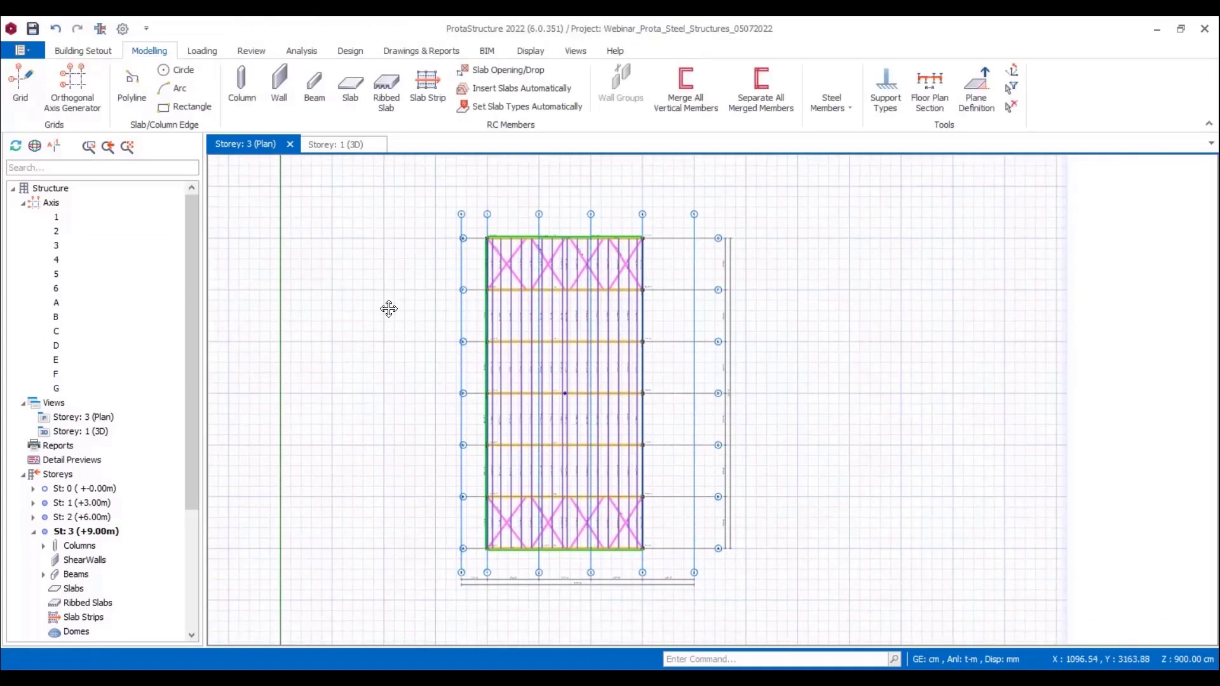
Step: Select axes A to G and stretch their ends beside axis 6 outward by about 480 cm
{"action": "left_click", "coordinate": [475, 547]}
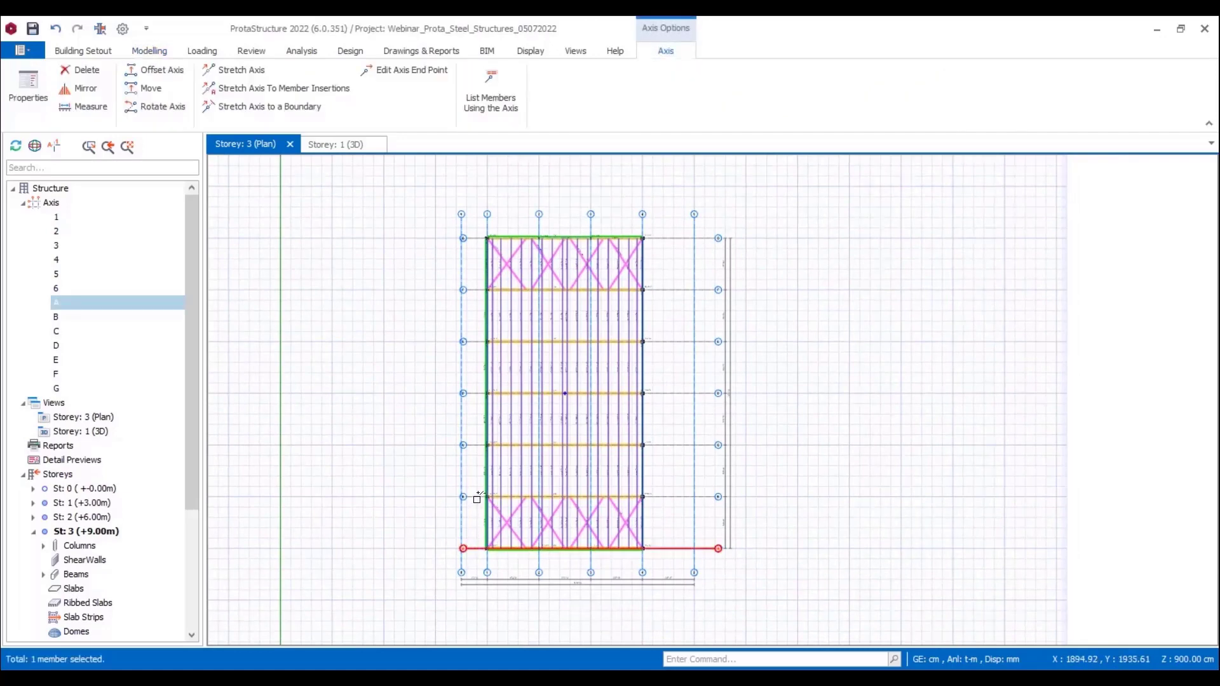
{"action": "left_click", "coordinate": [477, 496]}
{"action": "left_click", "coordinate": [478, 445]}
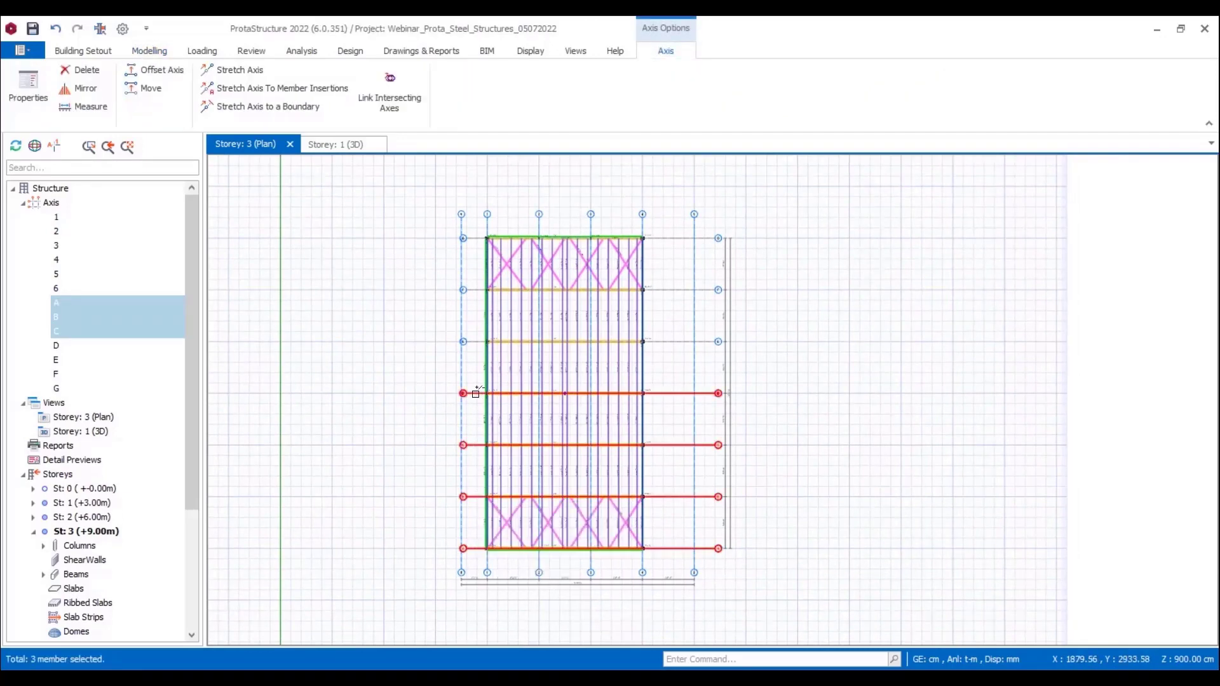
{"action": "left_click", "coordinate": [477, 394]}
{"action": "left_click", "coordinate": [480, 342]}
{"action": "left_click", "coordinate": [477, 290]}
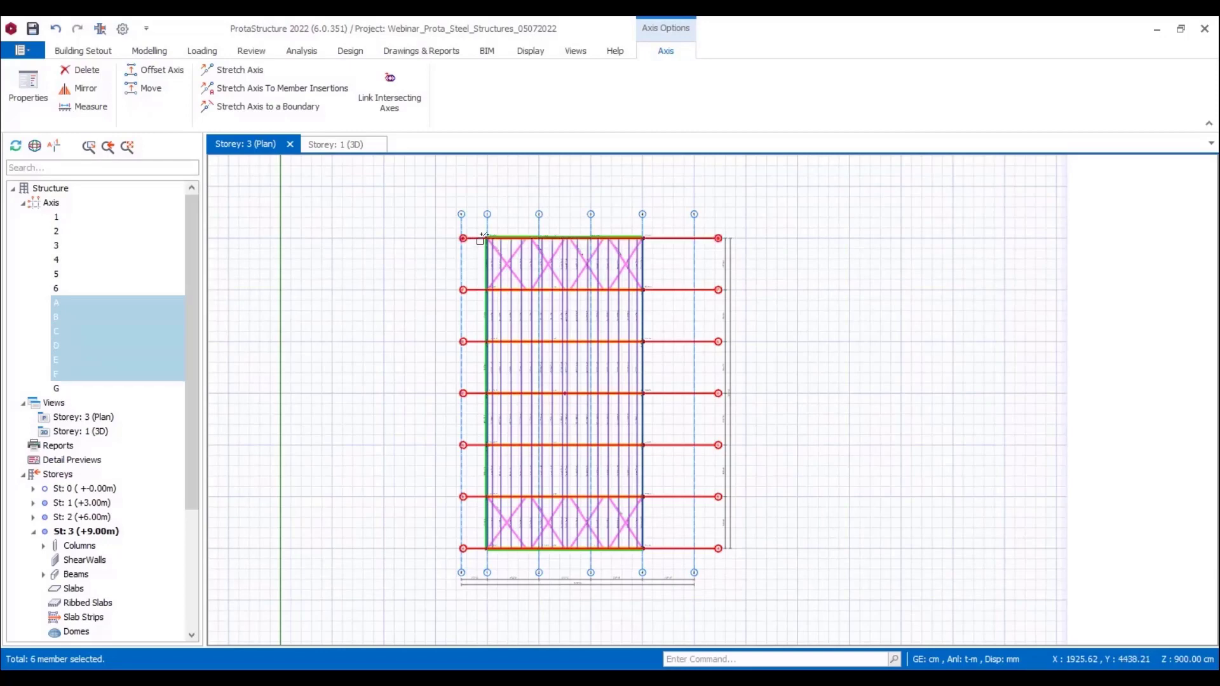
{"action": "left_click", "coordinate": [475, 239]}
{"action": "right_click", "coordinate": [475, 264]}
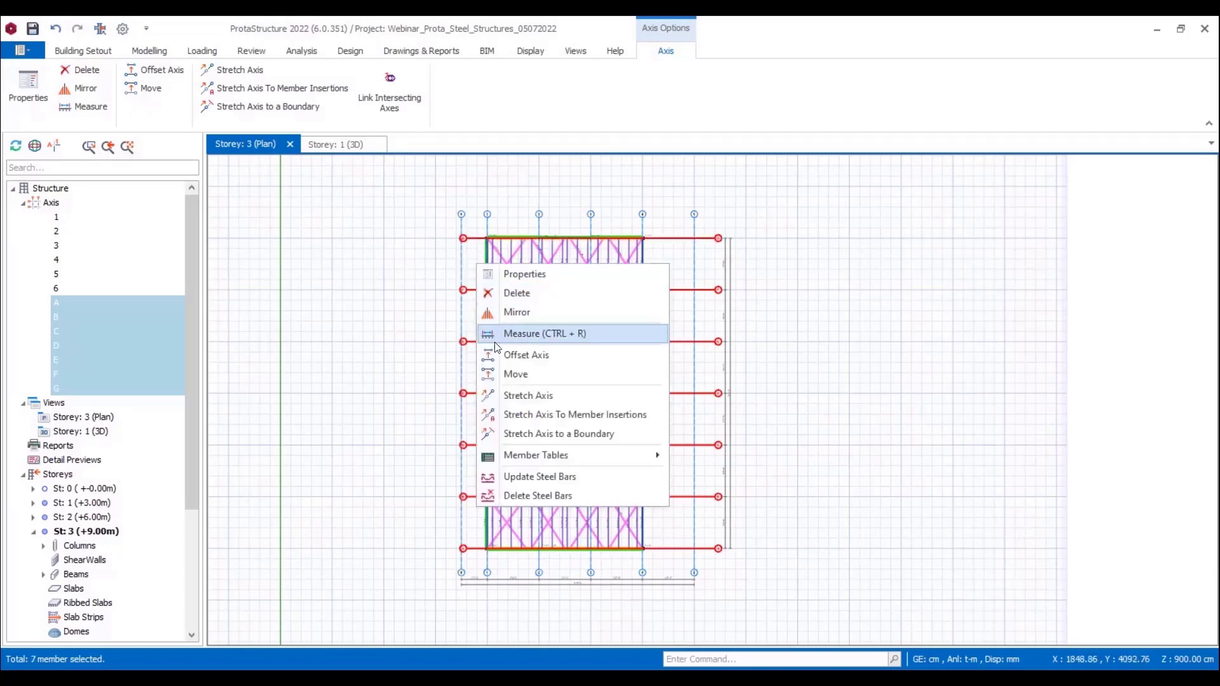
{"action": "left_click", "coordinate": [508, 395]}
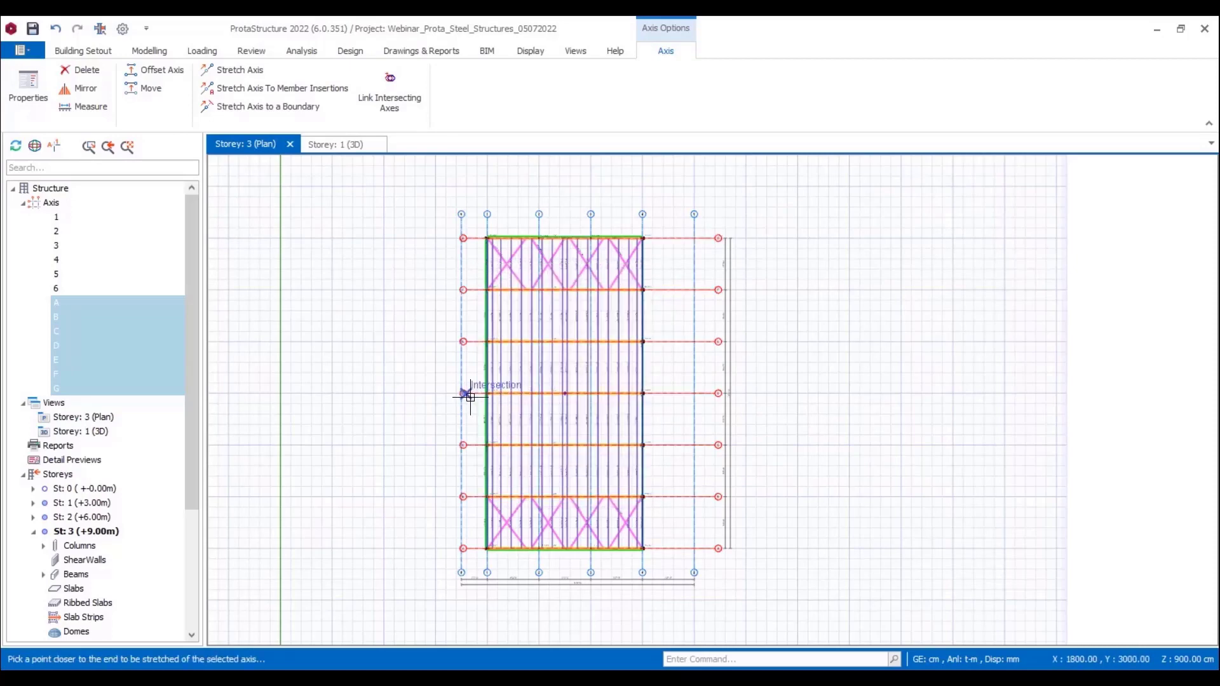
{"action": "left_click", "coordinate": [417, 396]}
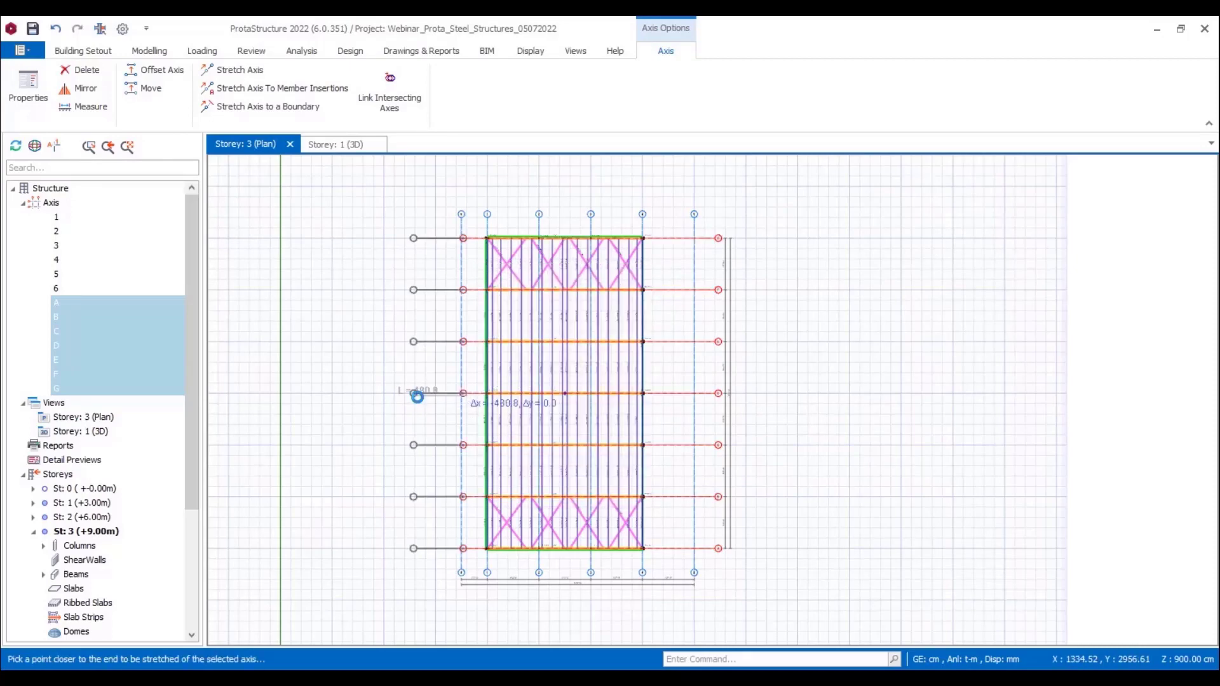
{"action": "left_click", "coordinate": [387, 412]}
{"action": "scroll", "coordinate": [361, 453], "scroll_direction": "down", "scroll_amount": 1}
{"action": "key", "text": "Escape"}
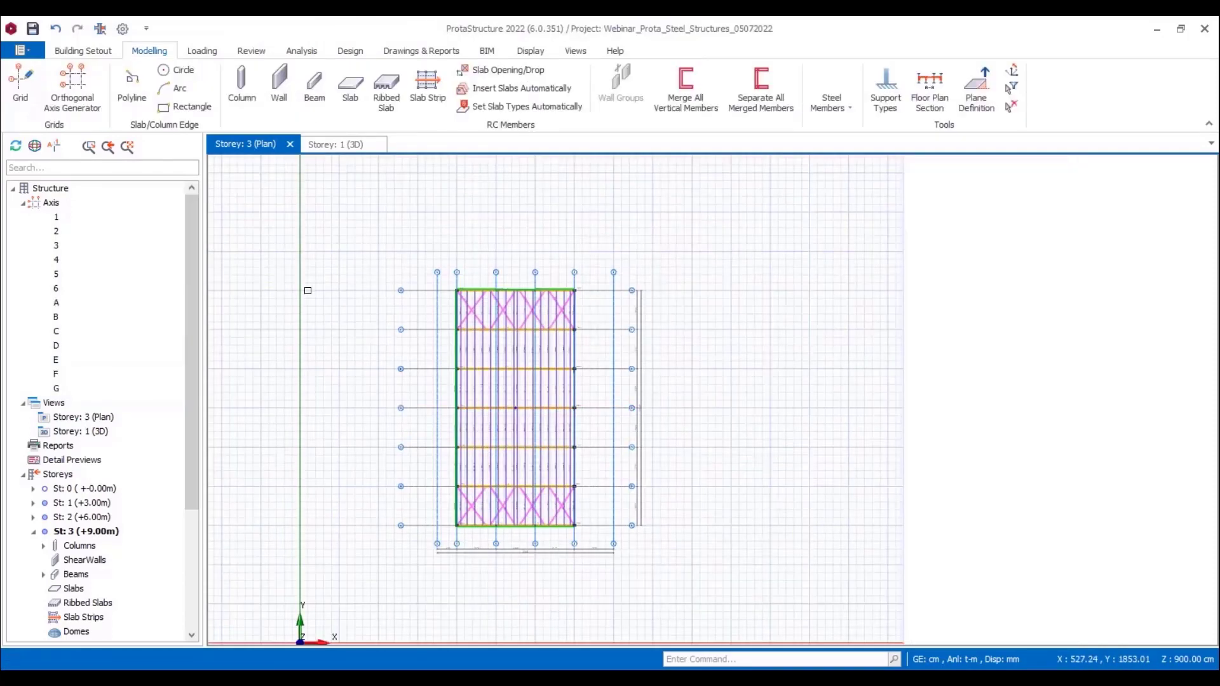
Step: Insert steel beams on axes A and B between axes 6 and 1 in the Storey 1 plan
{"action": "double_click", "coordinate": [101, 503]}
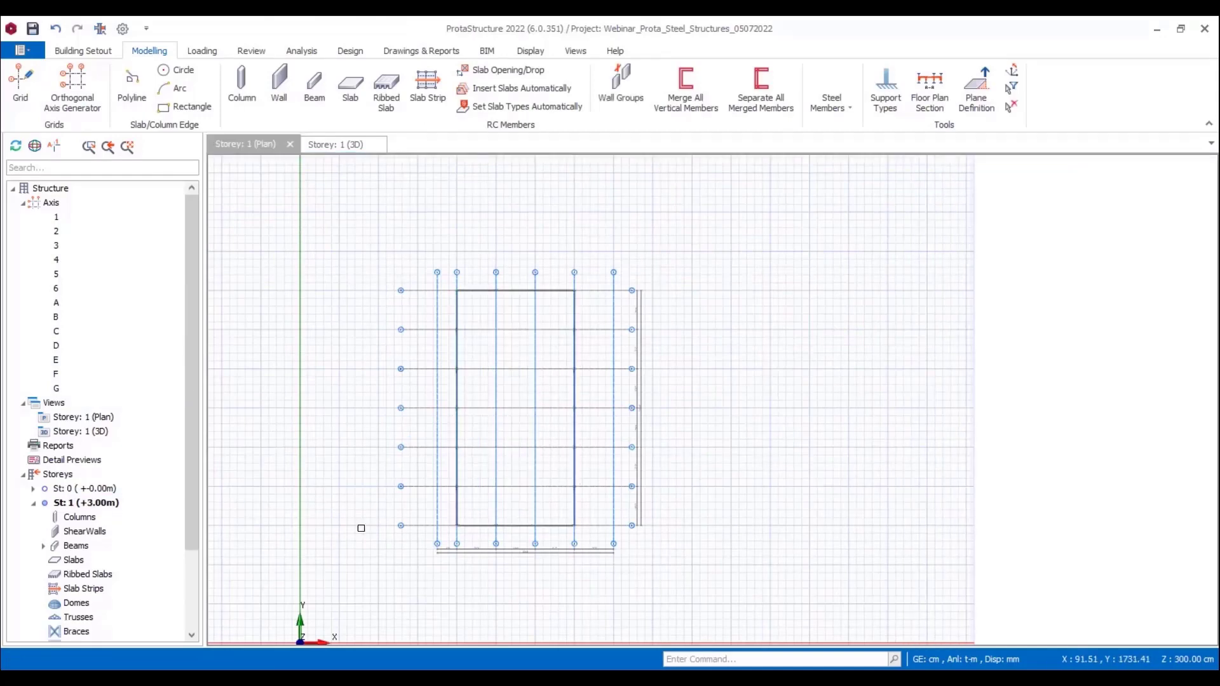
{"action": "scroll", "coordinate": [451, 542], "scroll_direction": "up", "scroll_amount": 4}
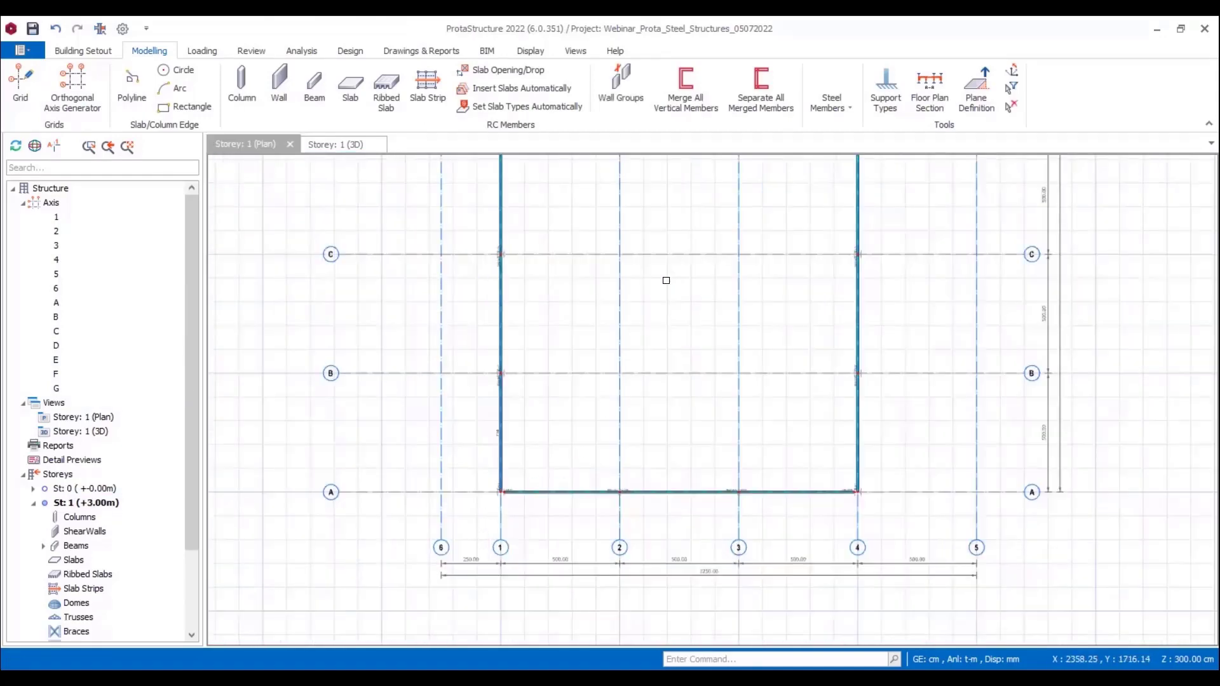
{"action": "left_click", "coordinate": [847, 112]}
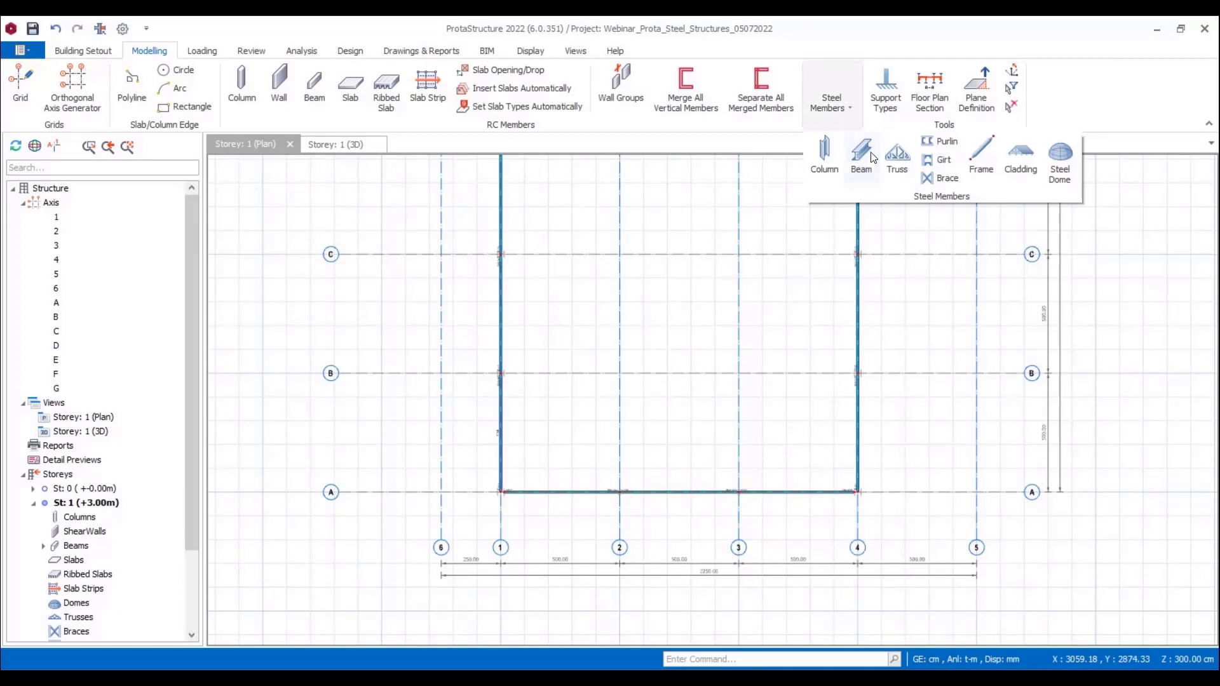
{"action": "left_click", "coordinate": [865, 161]}
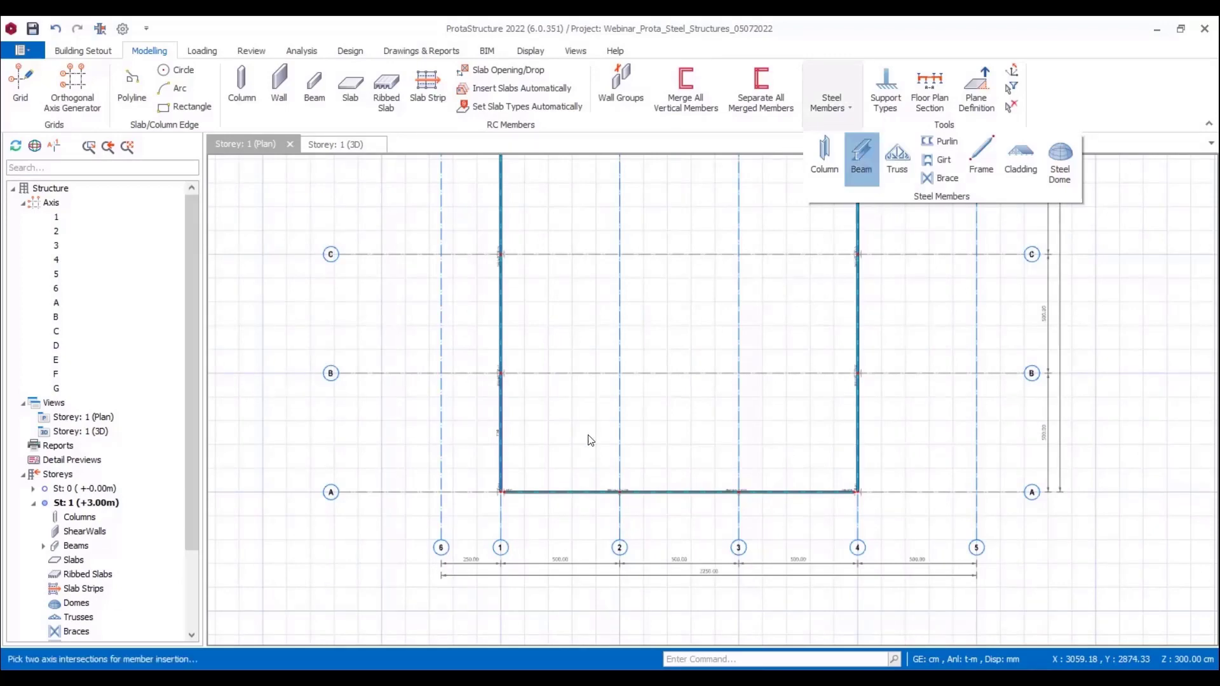
{"action": "left_click", "coordinate": [438, 497]}
{"action": "left_click", "coordinate": [500, 492]}
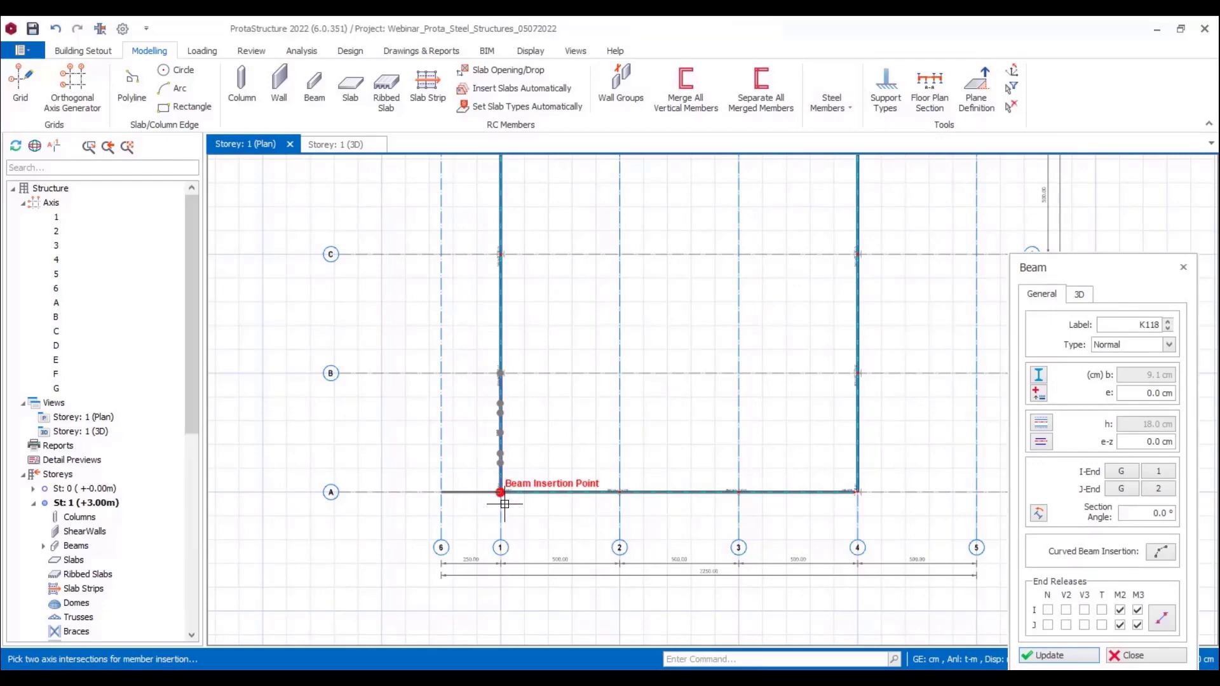
{"action": "left_click", "coordinate": [447, 378]}
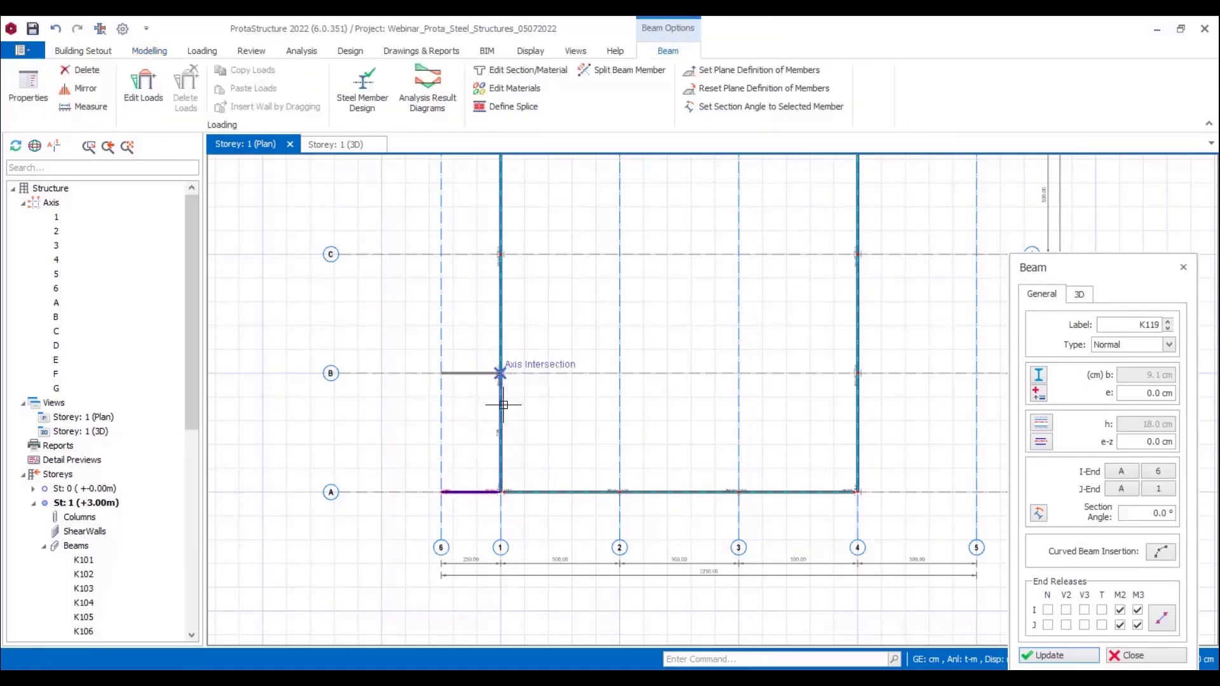
{"action": "left_click", "coordinate": [503, 403]}
{"action": "middle_click_drag", "start_coordinate": [493, 314], "coordinate": [474, 368]}
{"action": "key", "text": "Escape"}
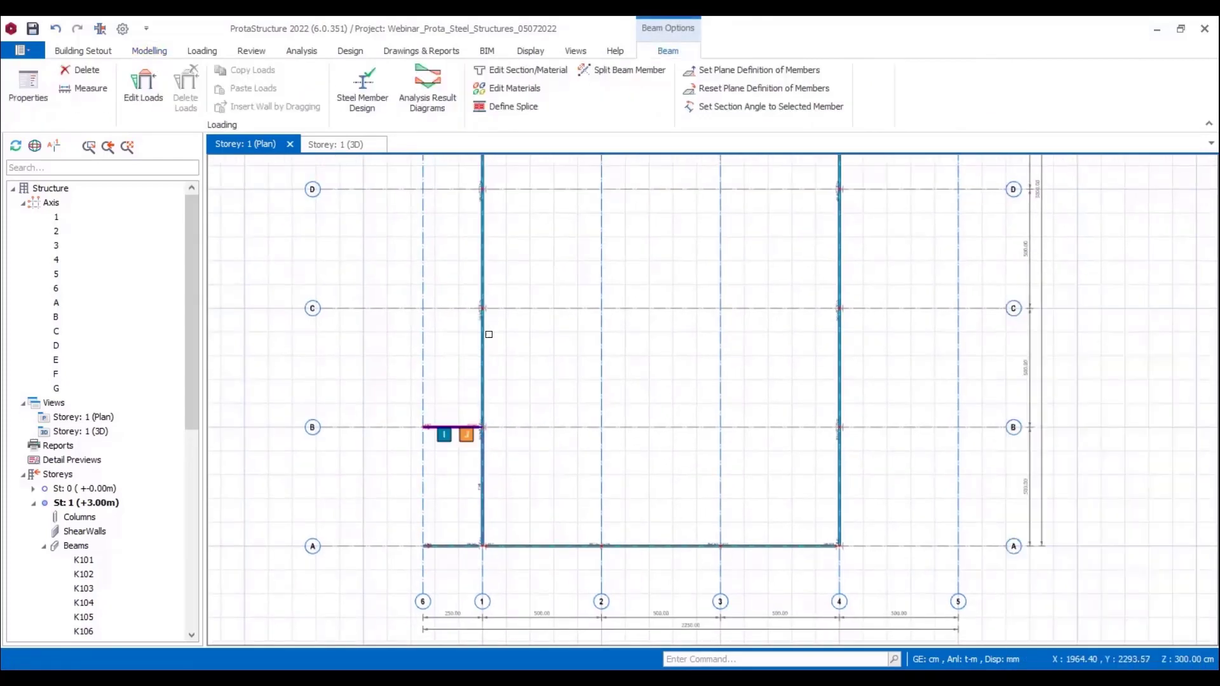
Step: Start a steel frame member at Storey 1 and try to assign it the IPE180 section
{"action": "left_click", "coordinate": [160, 52]}
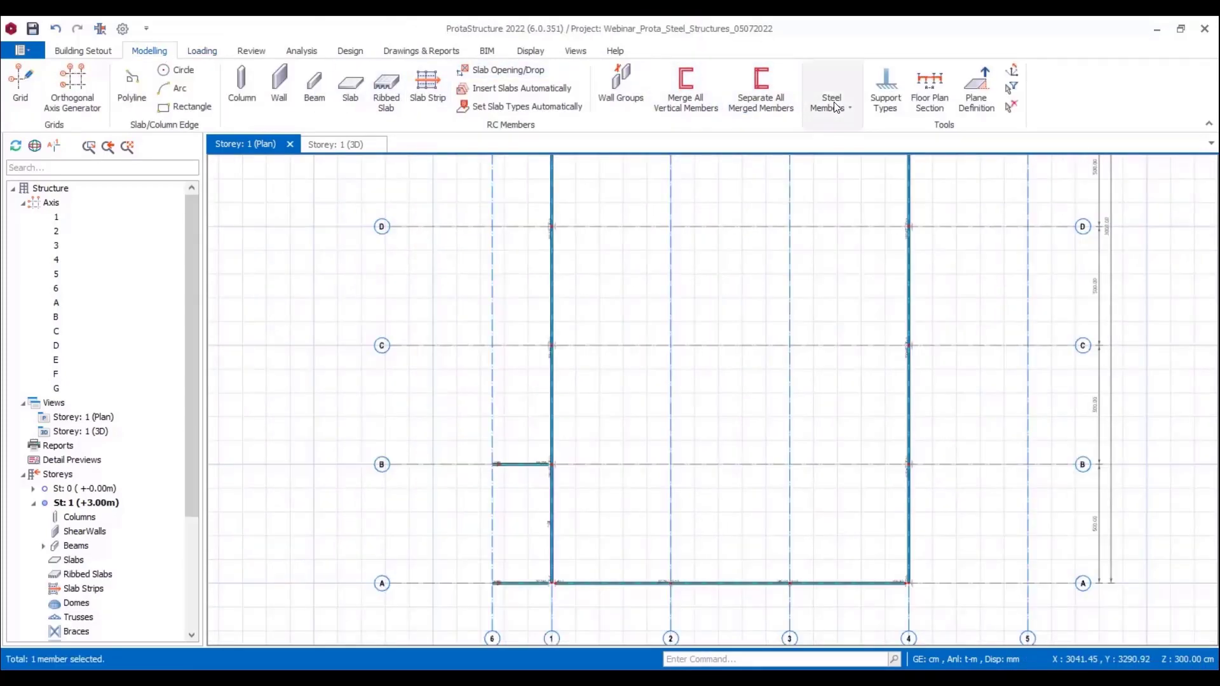
{"action": "left_click", "coordinate": [832, 102]}
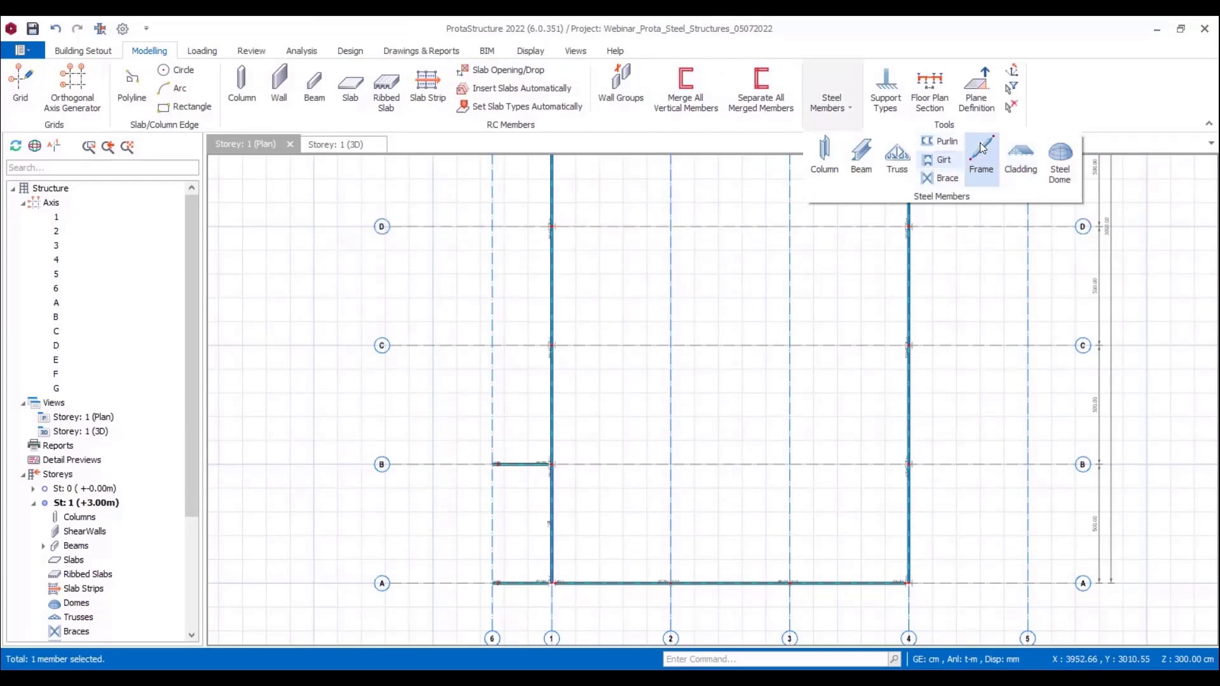
{"action": "left_click", "coordinate": [976, 164]}
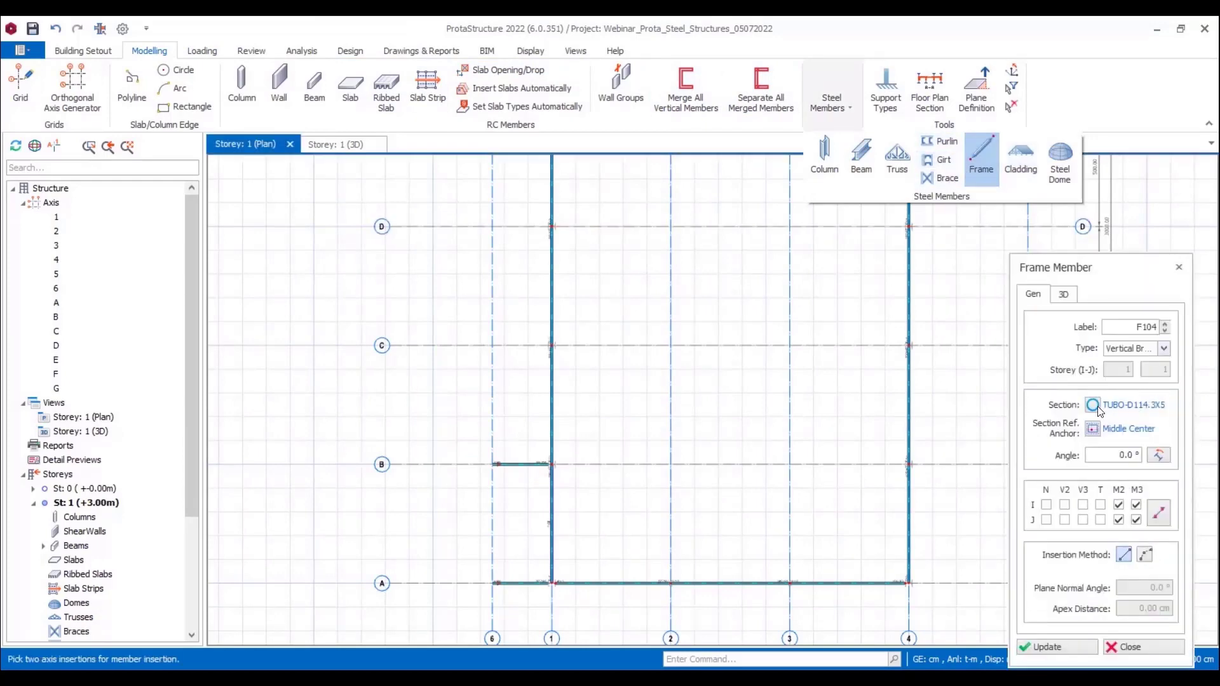
{"action": "left_click", "coordinate": [1096, 407]}
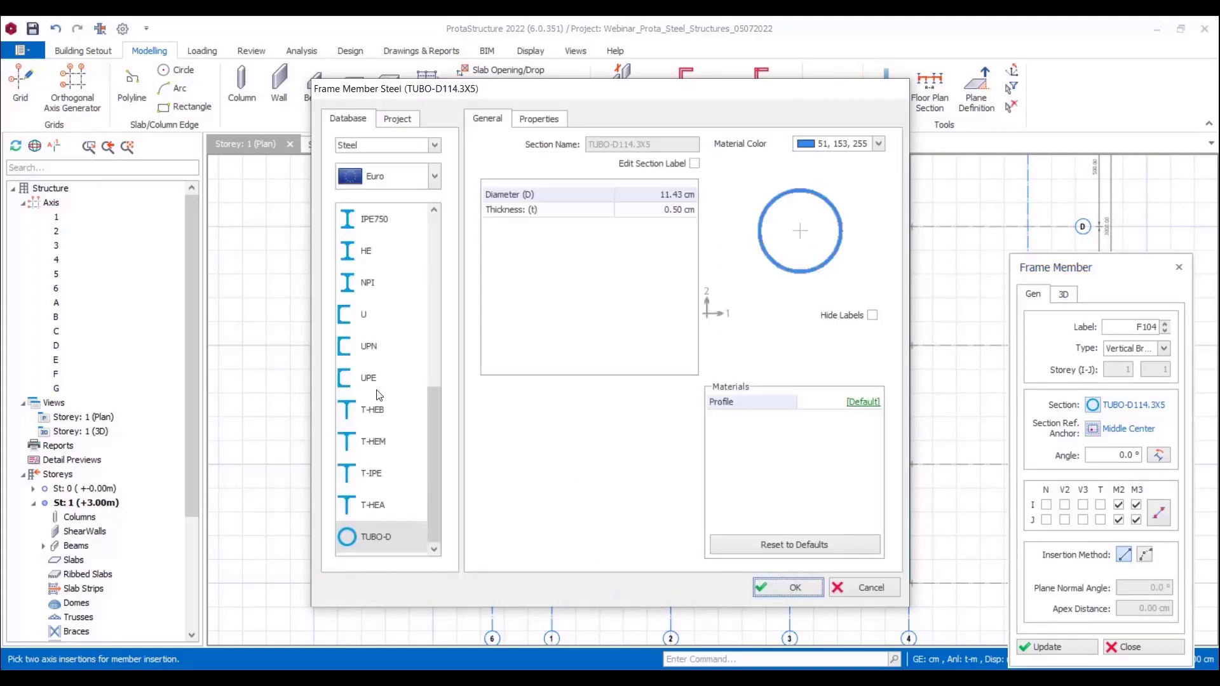
{"action": "scroll", "coordinate": [370, 339], "scroll_direction": "up", "scroll_amount": 2}
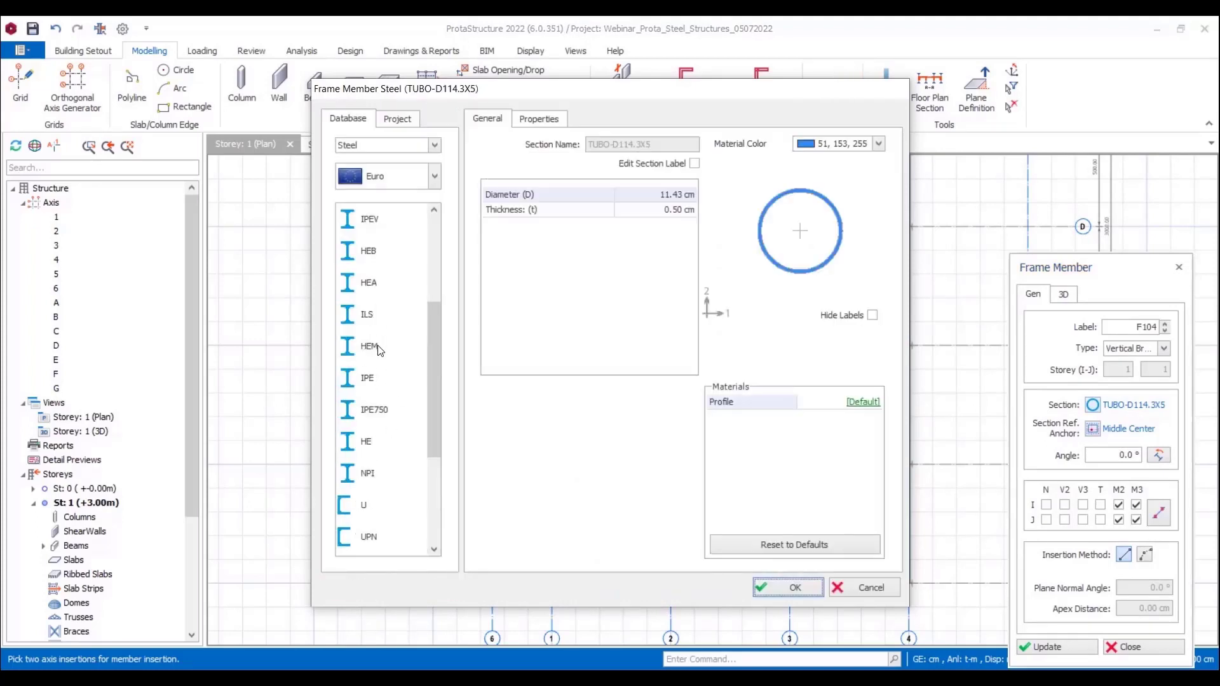
{"action": "left_click", "coordinate": [367, 376]}
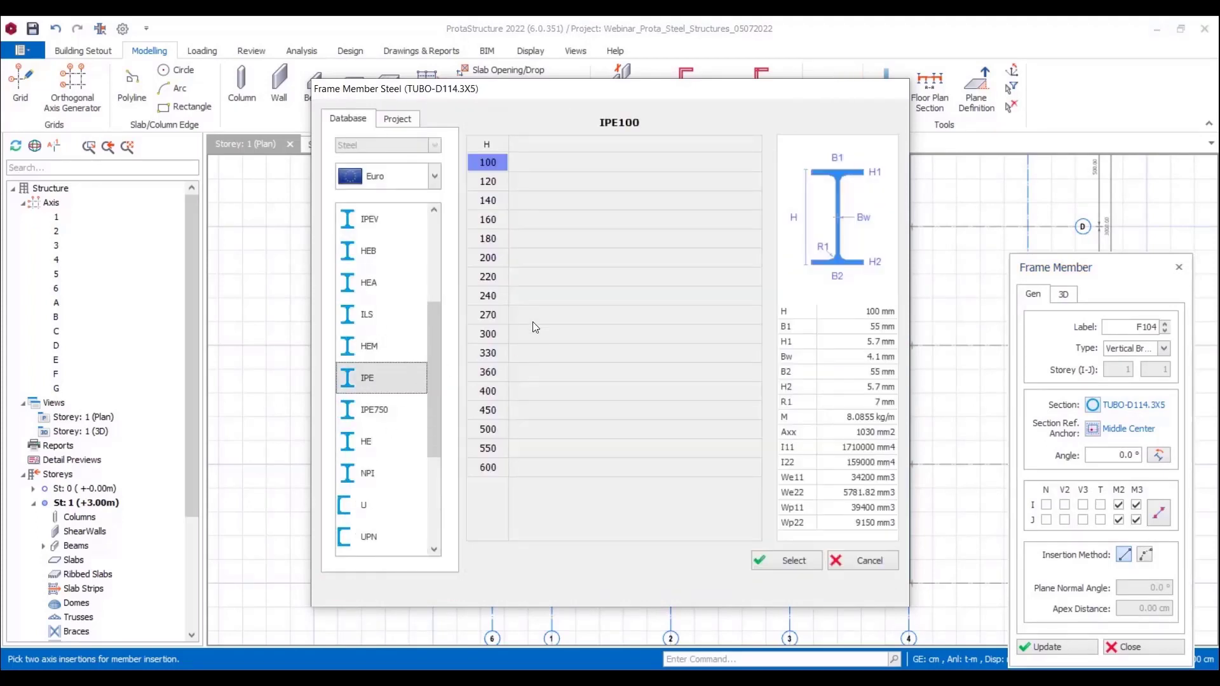
{"action": "left_click", "coordinate": [493, 242]}
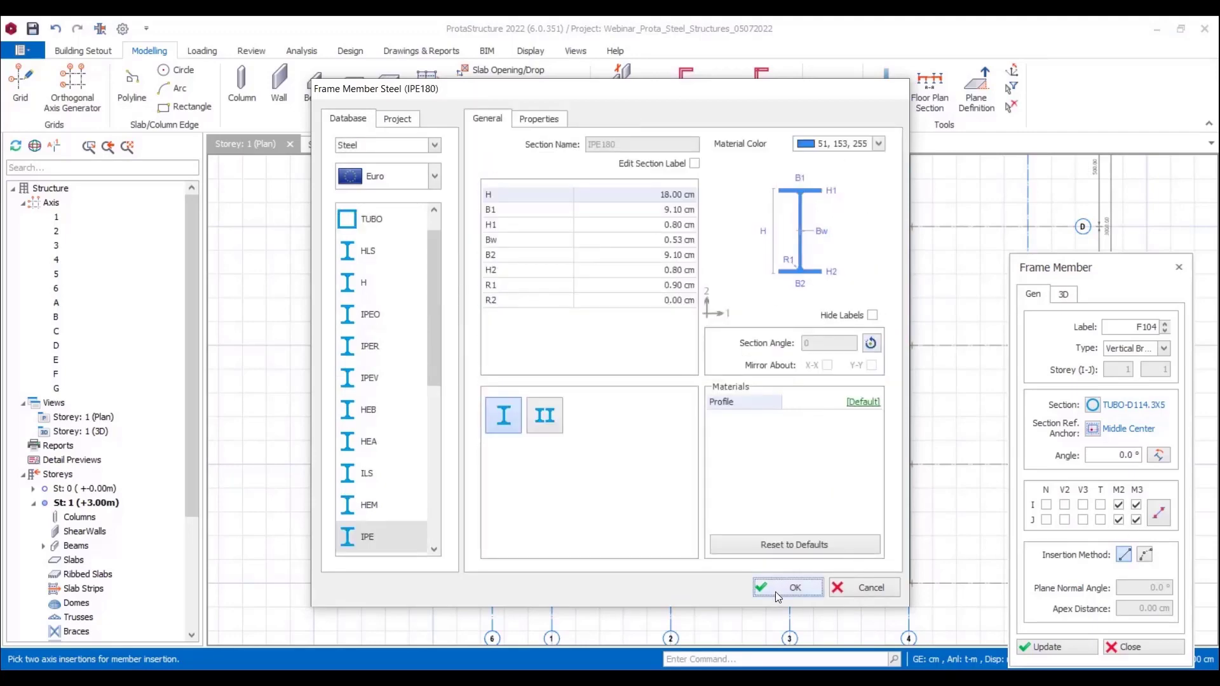
{"action": "left_click", "coordinate": [775, 592]}
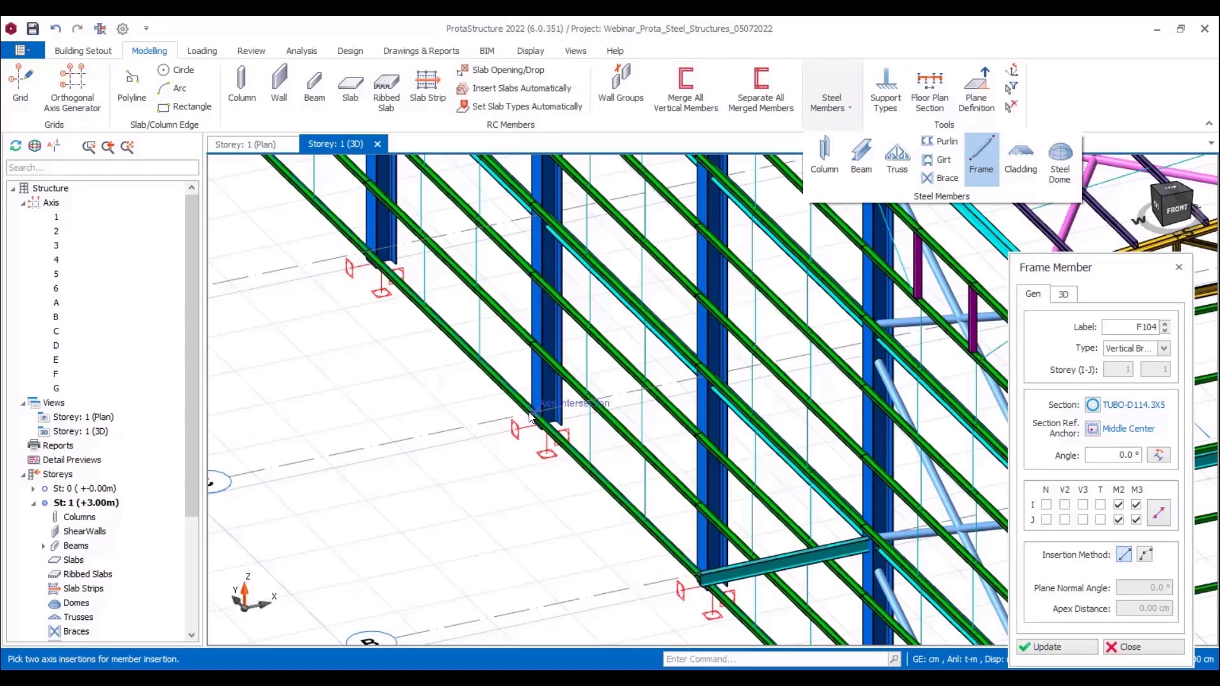
Step: Insert a frame member in the 3D view along axis C between axes 6 and 1
{"action": "left_click", "coordinate": [529, 414]}
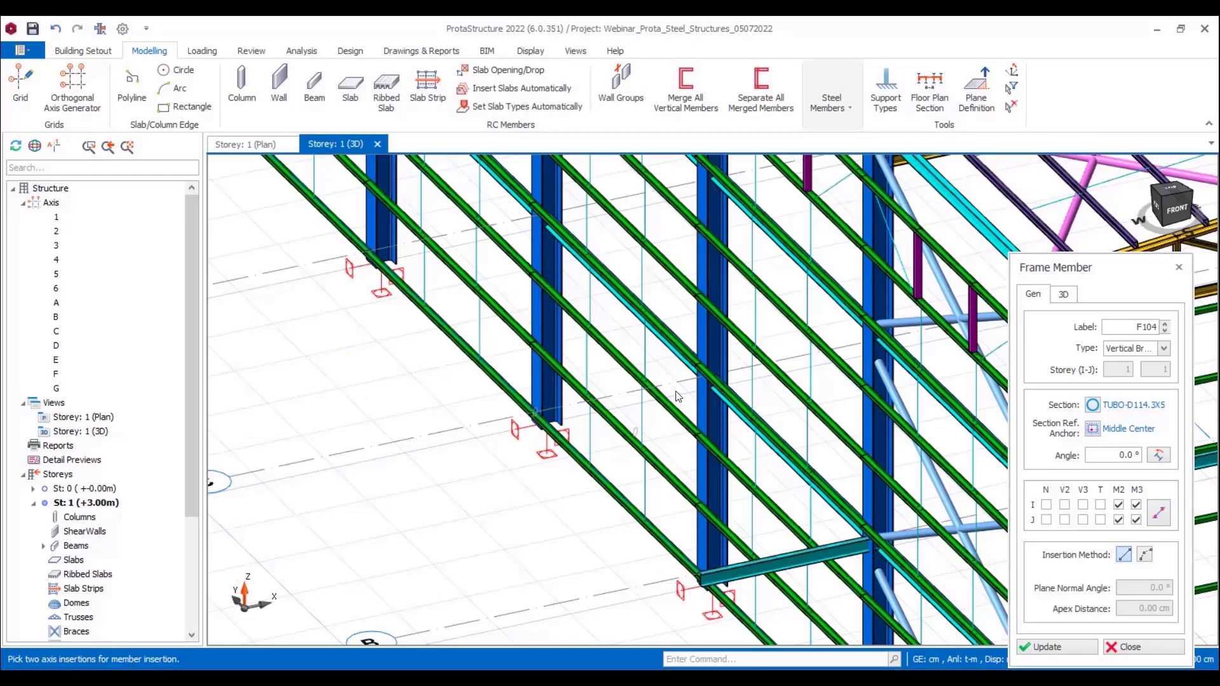
{"action": "left_click", "coordinate": [704, 375]}
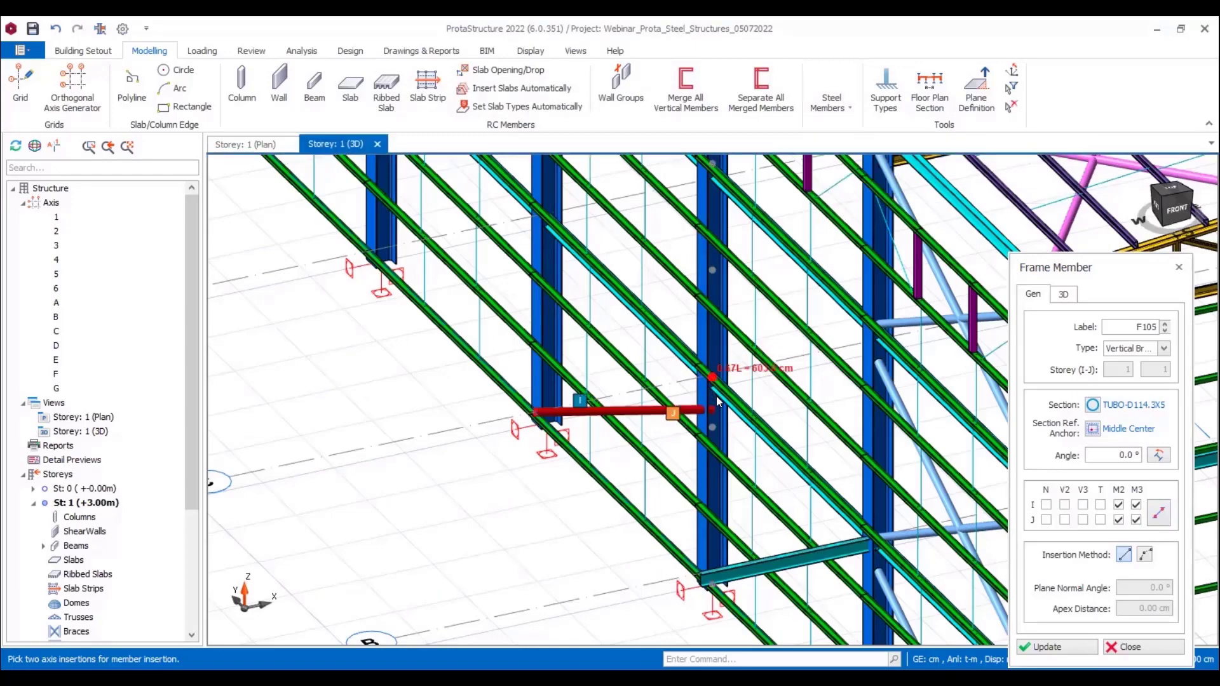
{"action": "key", "text": "Escape"}
Step: Set the axis C frame member's J-end Z offset to 0 and clear the M2 and M3 releases at both ends
{"action": "double_click", "coordinate": [635, 402]}
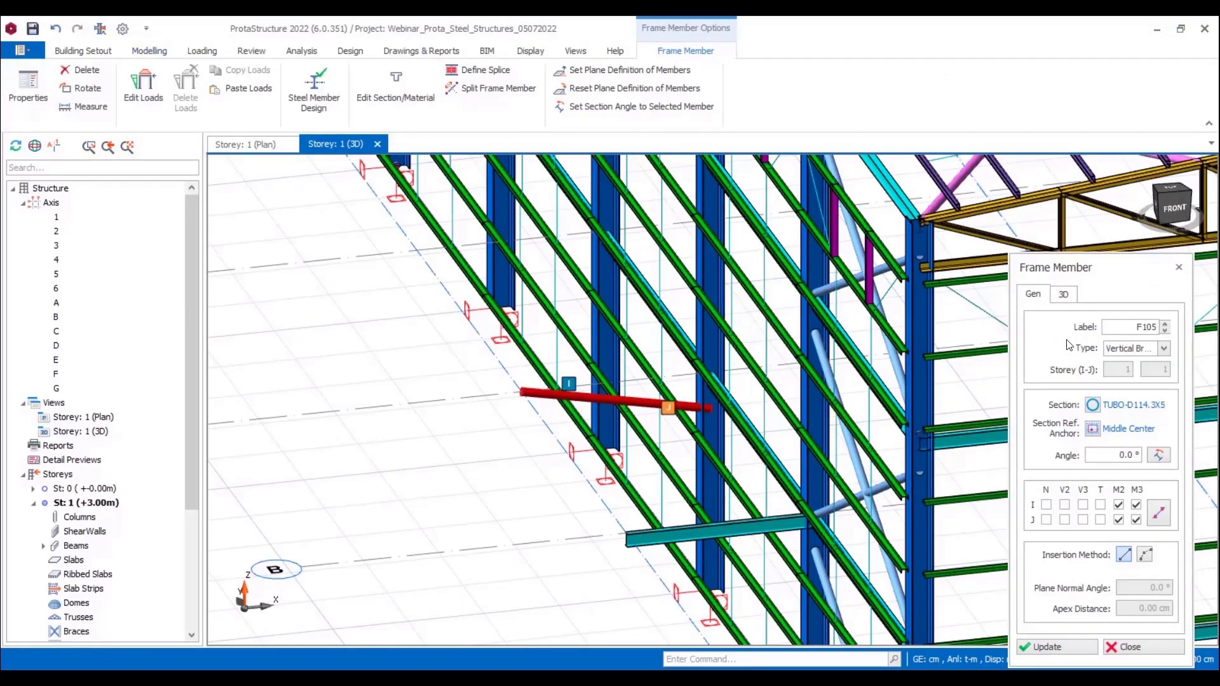
{"action": "left_click", "coordinate": [1064, 294]}
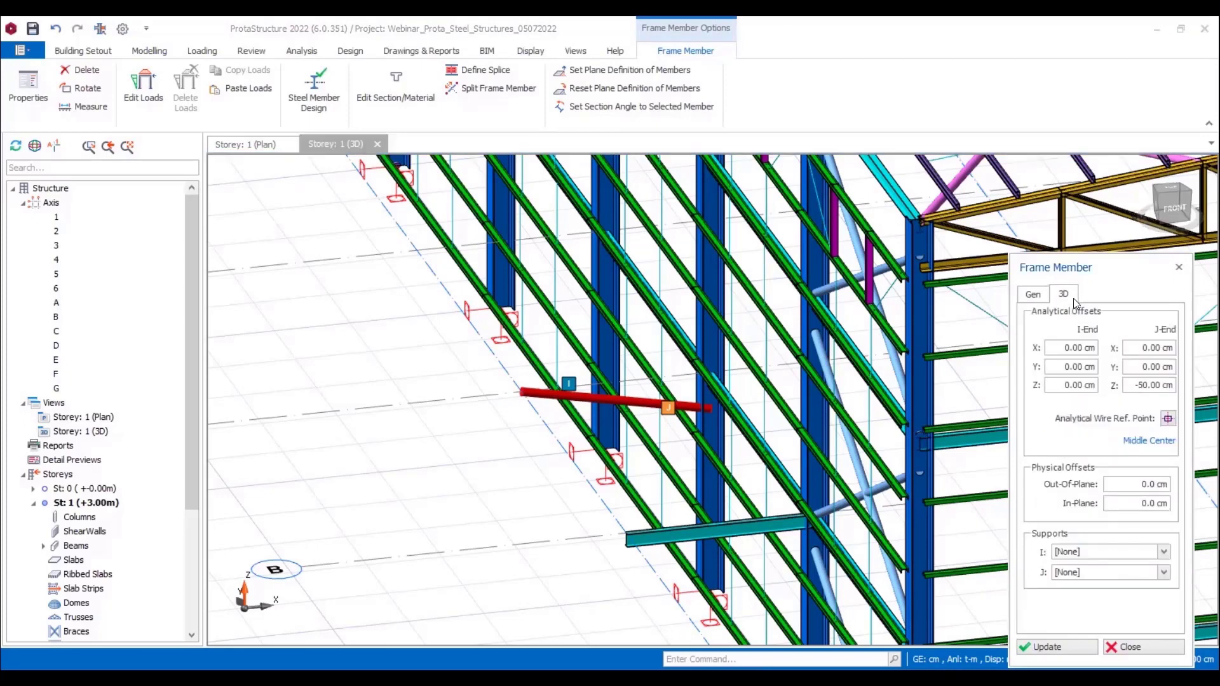
{"action": "left_click", "coordinate": [1132, 386]}
{"action": "type", "text": "0"}
{"action": "left_click", "coordinate": [1033, 294]}
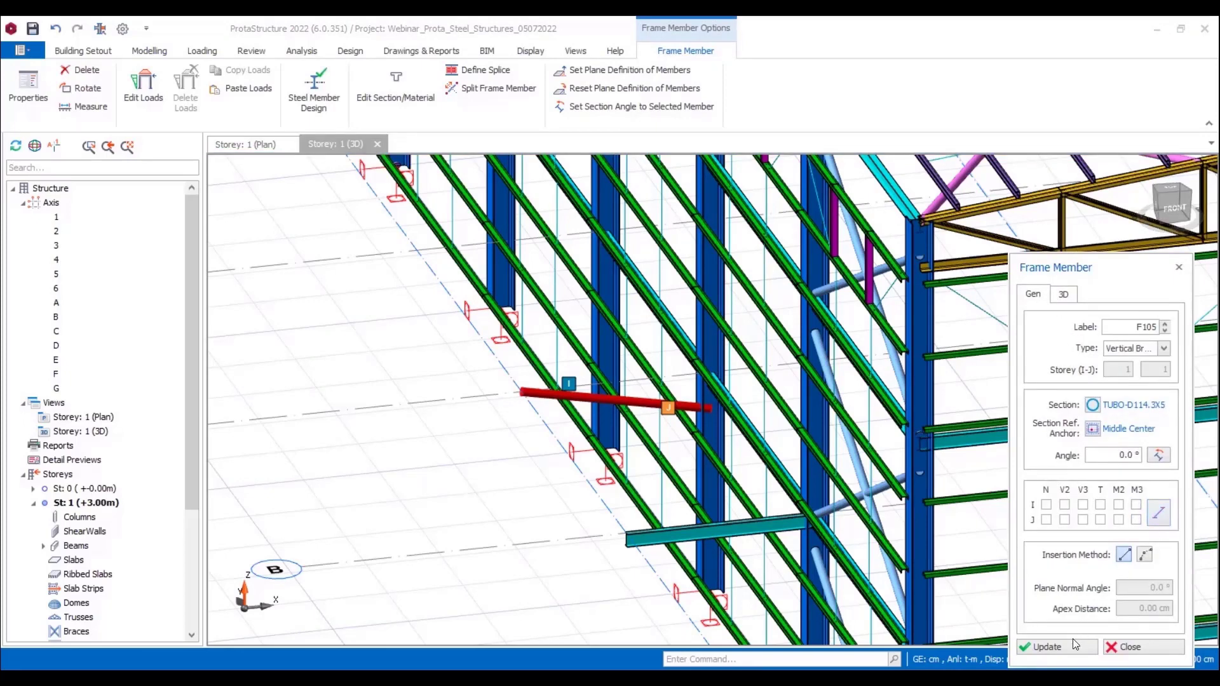
{"action": "left_click", "coordinate": [1057, 646]}
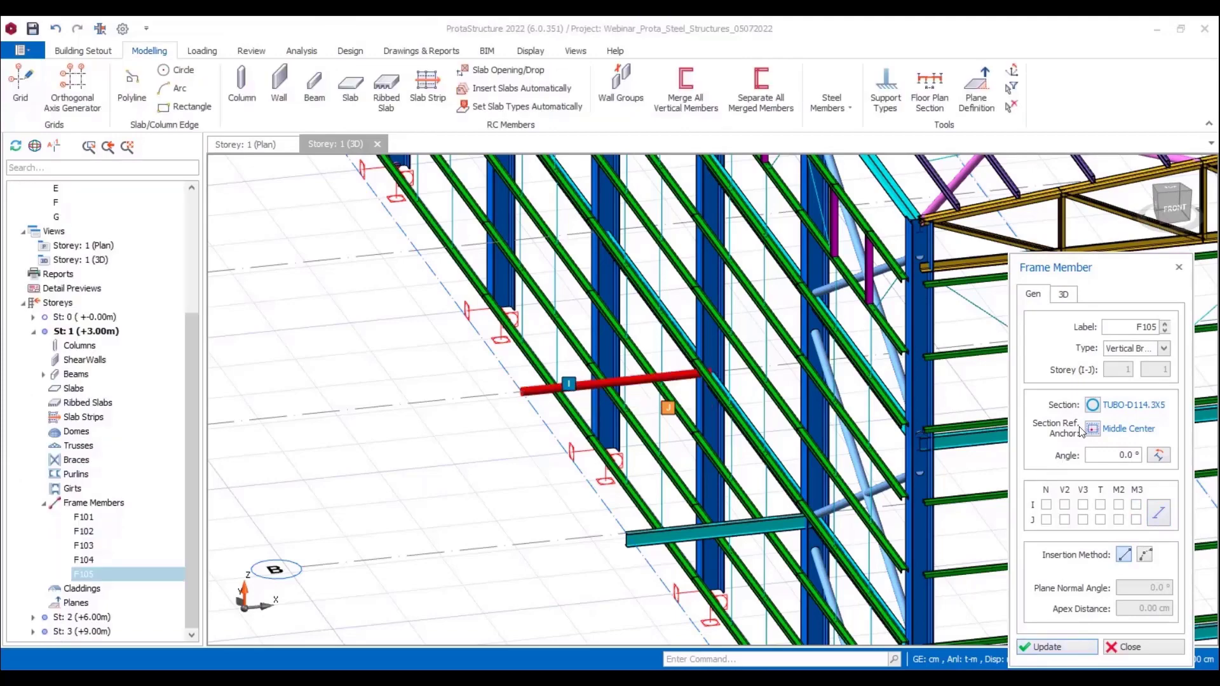
Step: Assign the IPE180 section from the Euro steel database to the axis C frame member
{"action": "left_click", "coordinate": [1092, 404]}
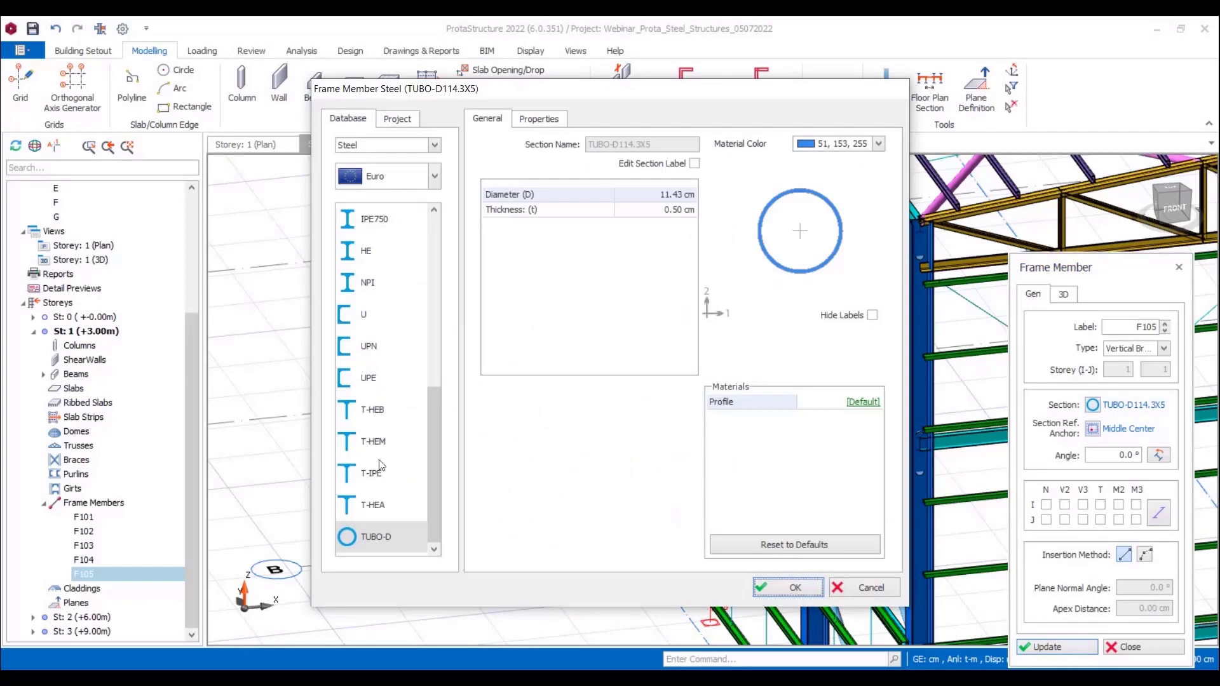
{"action": "scroll", "coordinate": [382, 438], "scroll_direction": "up", "scroll_amount": 2}
{"action": "left_click", "coordinate": [372, 379]}
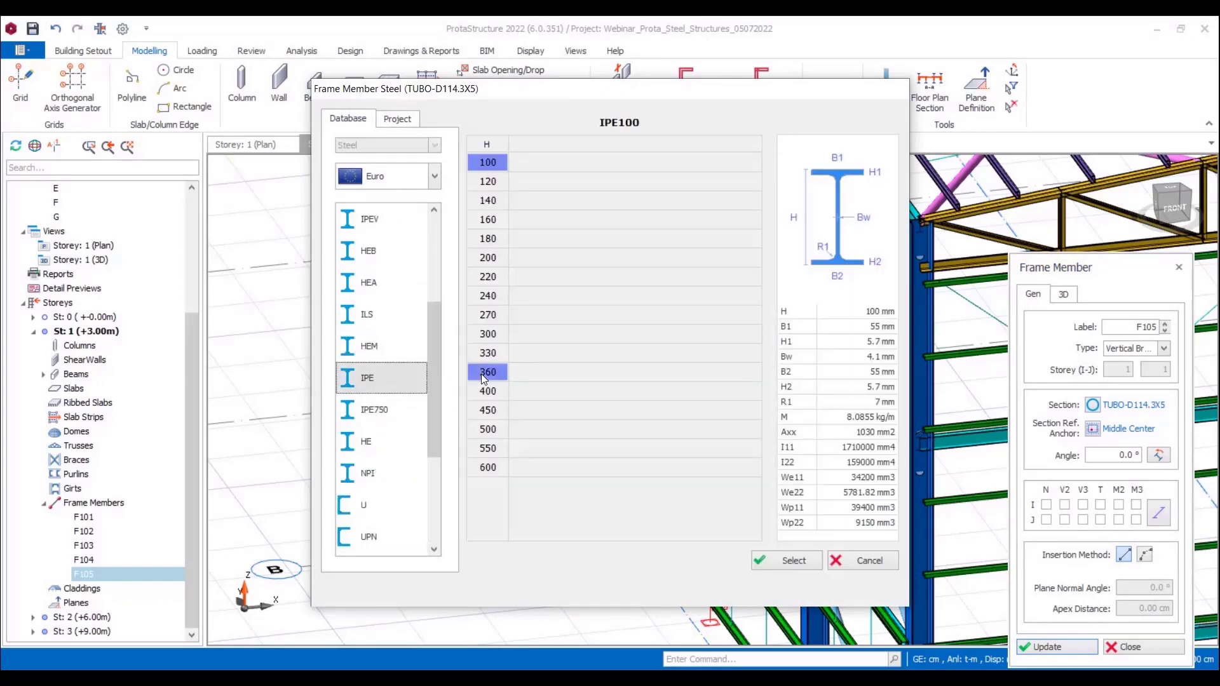
{"action": "left_click", "coordinate": [512, 245]}
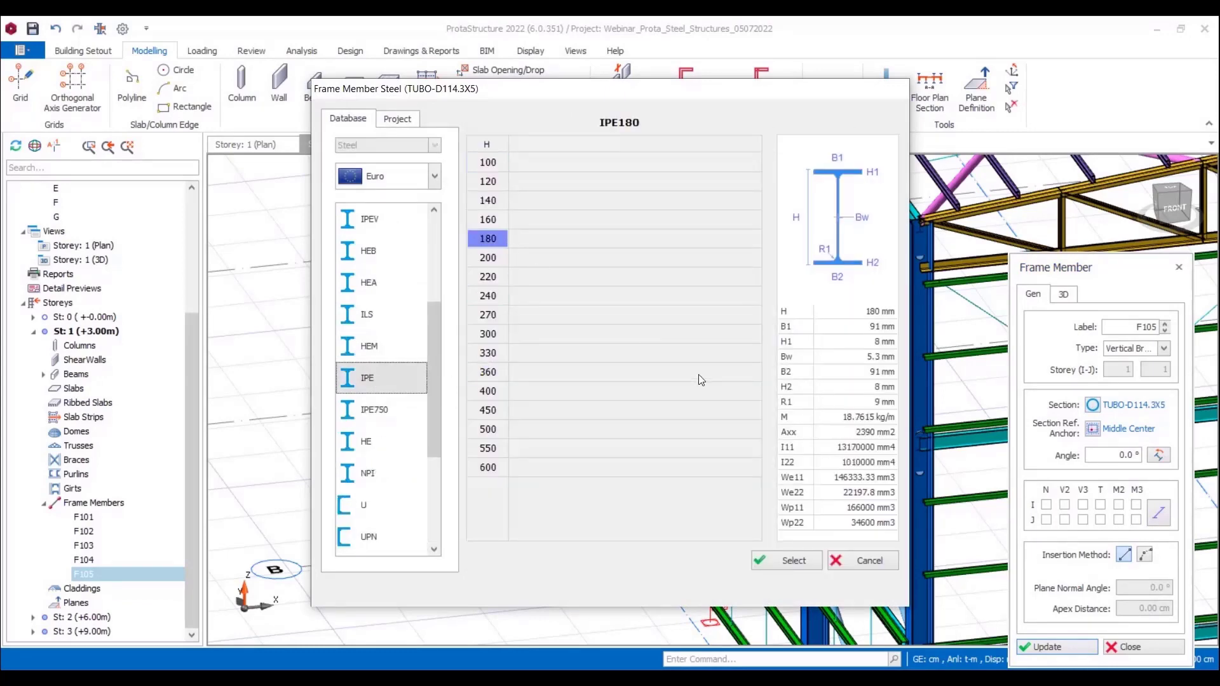
{"action": "left_click", "coordinate": [764, 560]}
{"action": "left_click", "coordinate": [777, 589]}
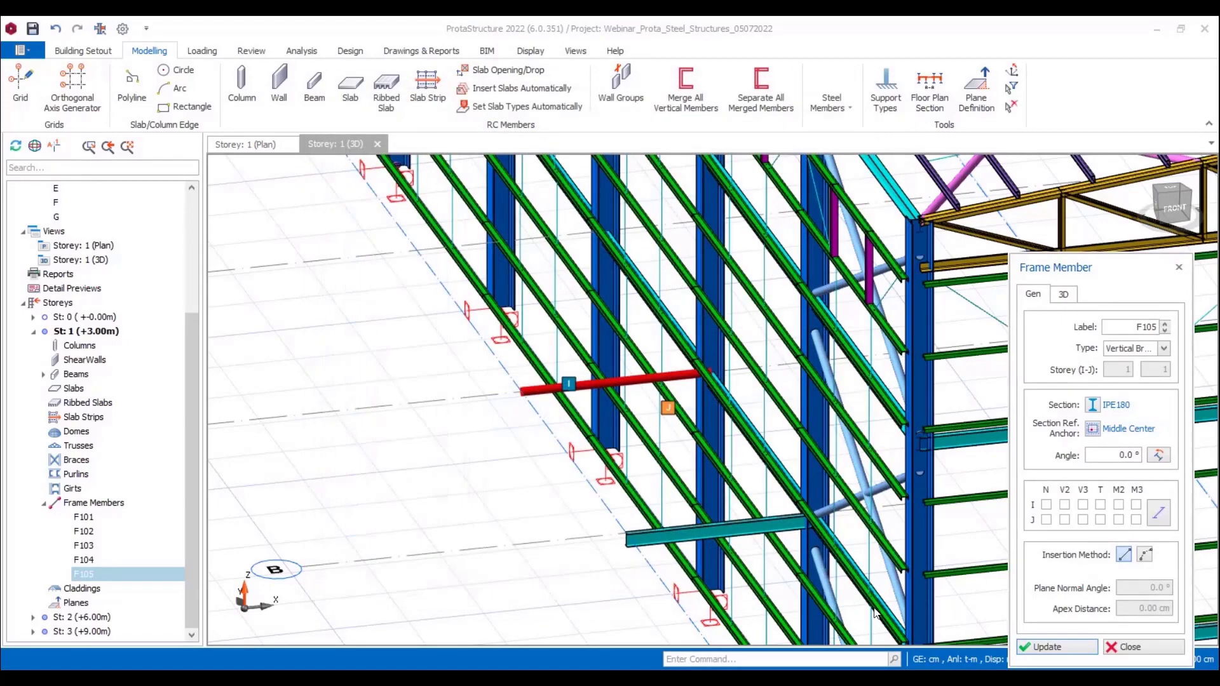
{"action": "left_click", "coordinate": [1049, 649]}
{"action": "left_click", "coordinate": [451, 506]}
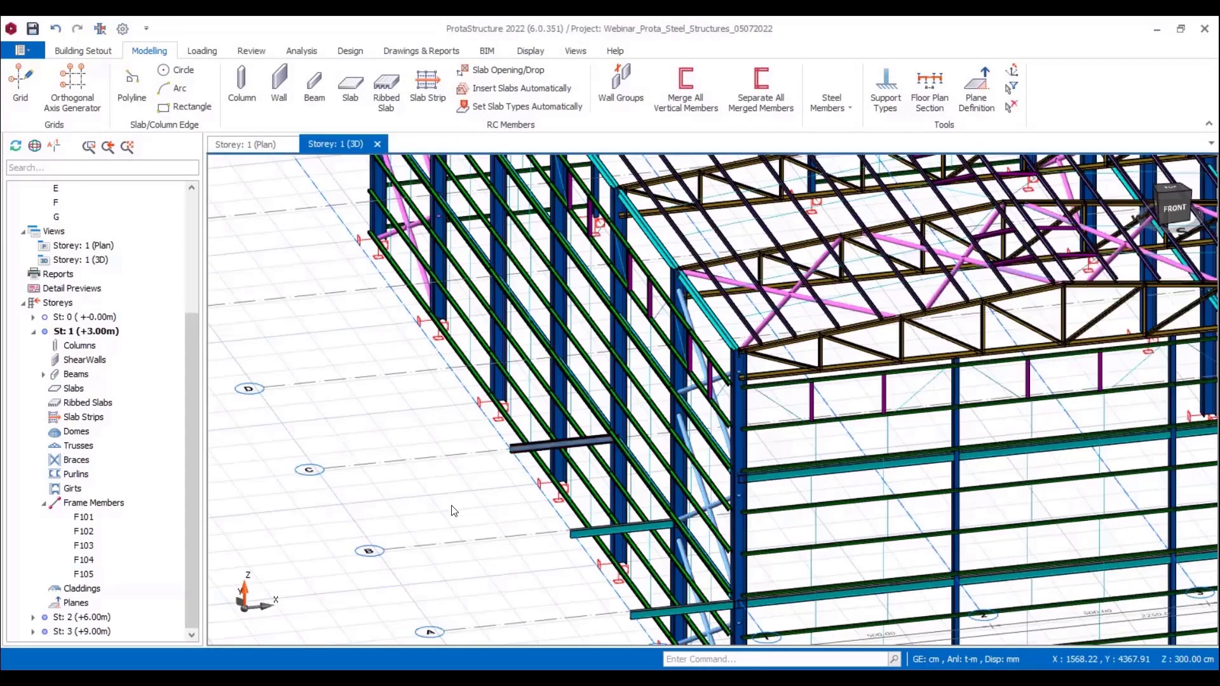
Step: Define a support type named Pin Support with pinned restraints in the X and Y directions
{"action": "left_click", "coordinate": [877, 100]}
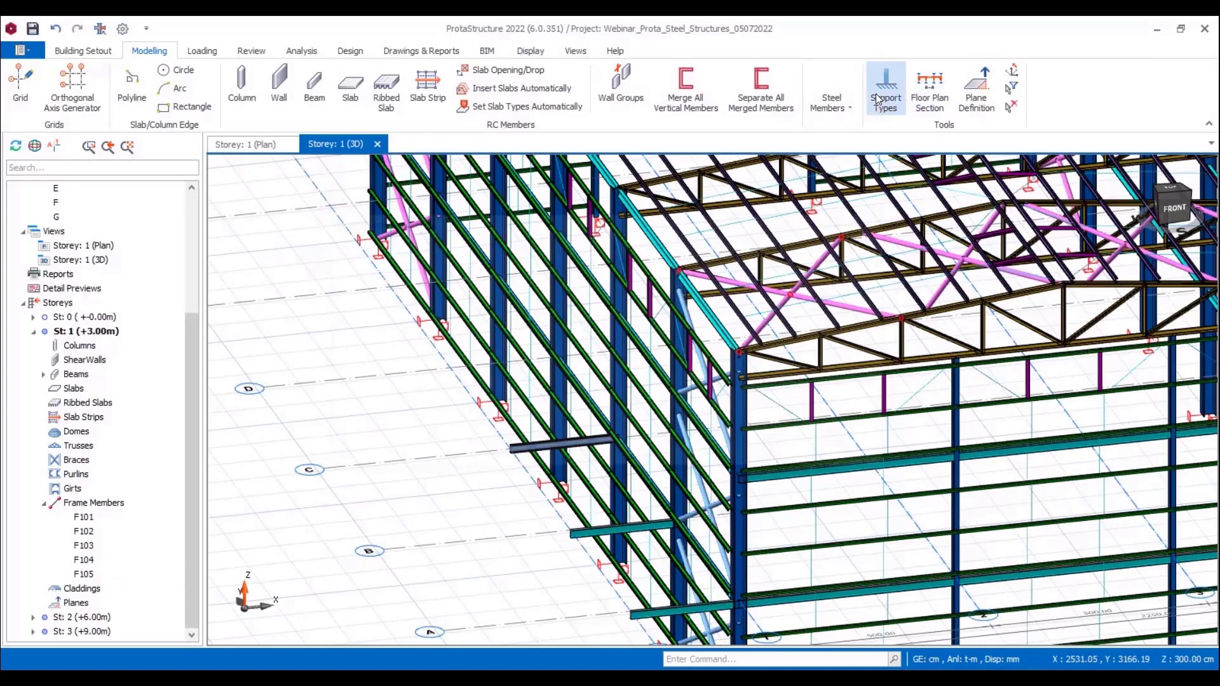
{"action": "left_click", "coordinate": [342, 452]}
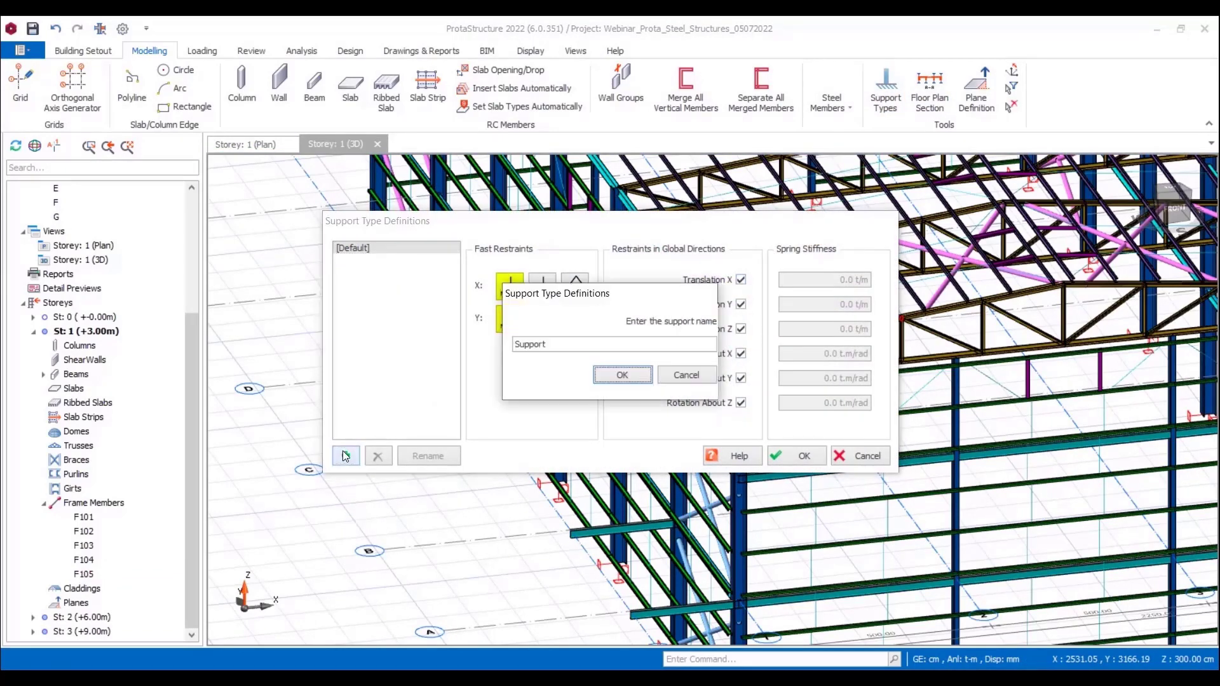
{"action": "double_click", "coordinate": [536, 347]}
{"action": "left_click", "coordinate": [623, 376]}
{"action": "left_click", "coordinate": [537, 287]}
{"action": "left_click", "coordinate": [543, 321]}
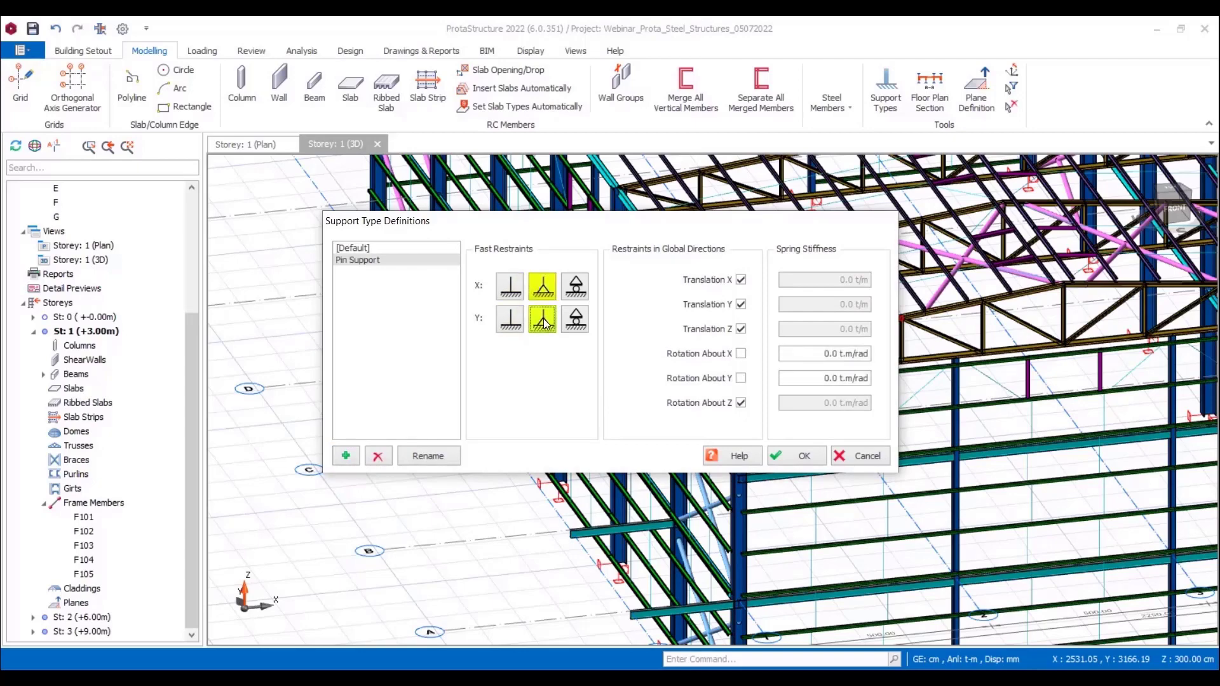
{"action": "left_click", "coordinate": [804, 456]}
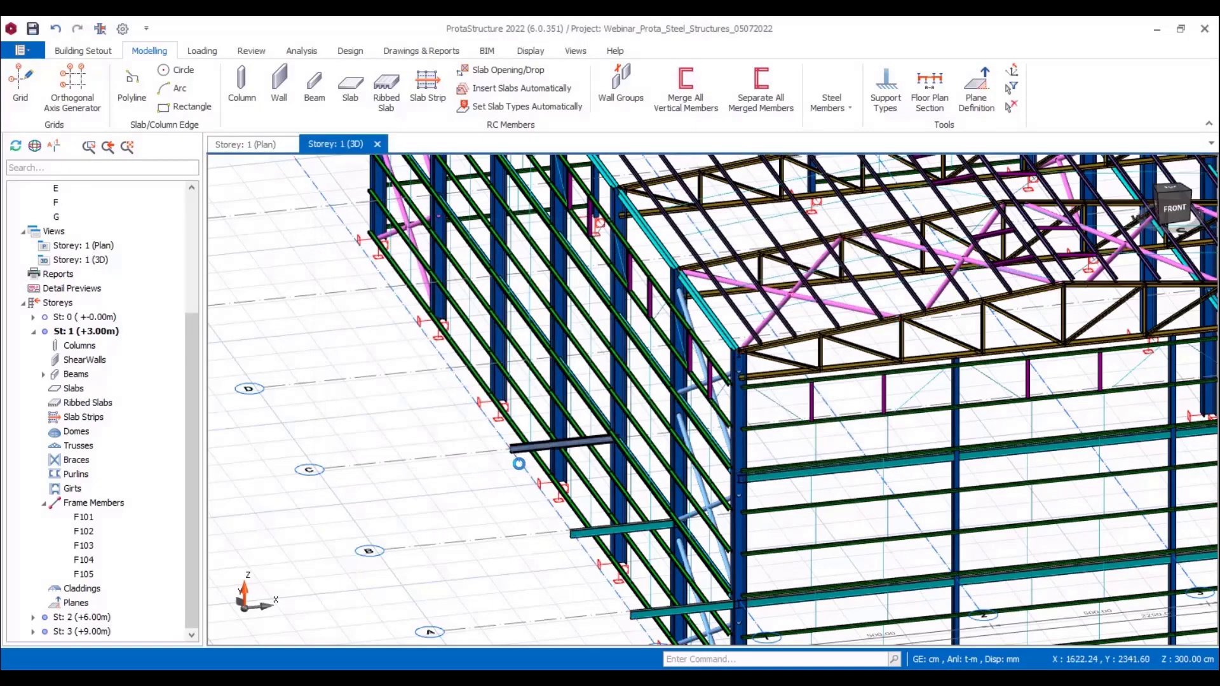
Step: Assign Pin Support to the I end of the axis C frame member
{"action": "left_click", "coordinate": [536, 444]}
{"action": "right_click", "coordinate": [537, 443]}
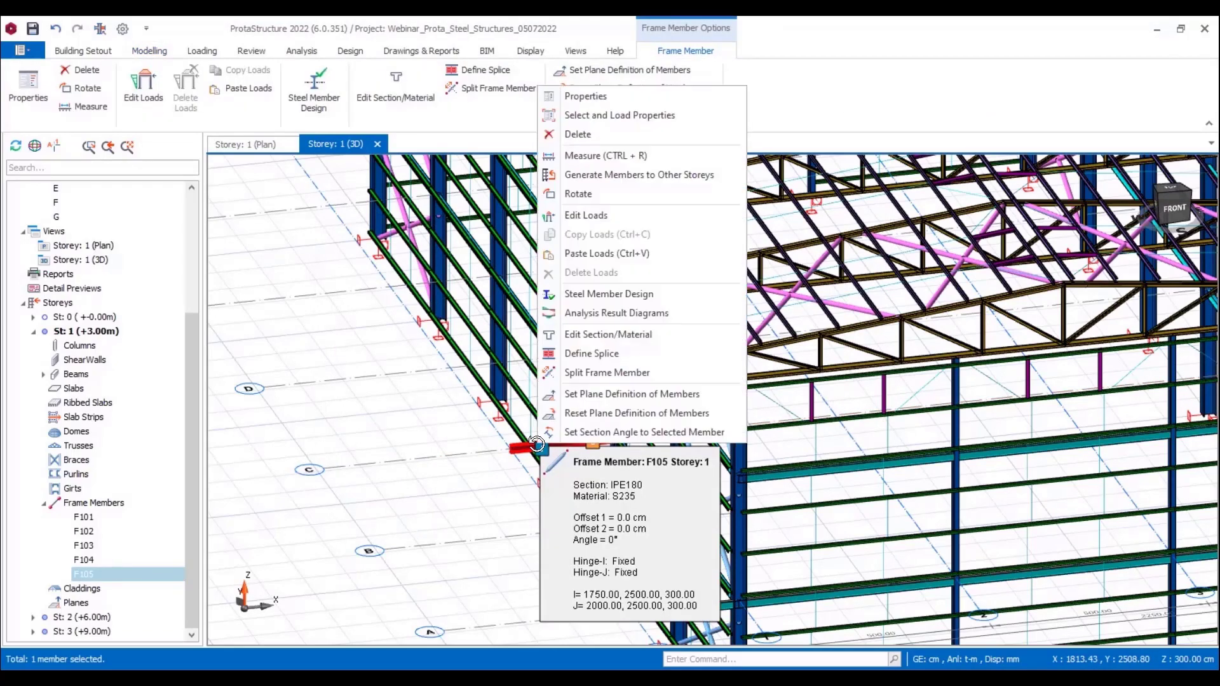
{"action": "left_click", "coordinate": [604, 99]}
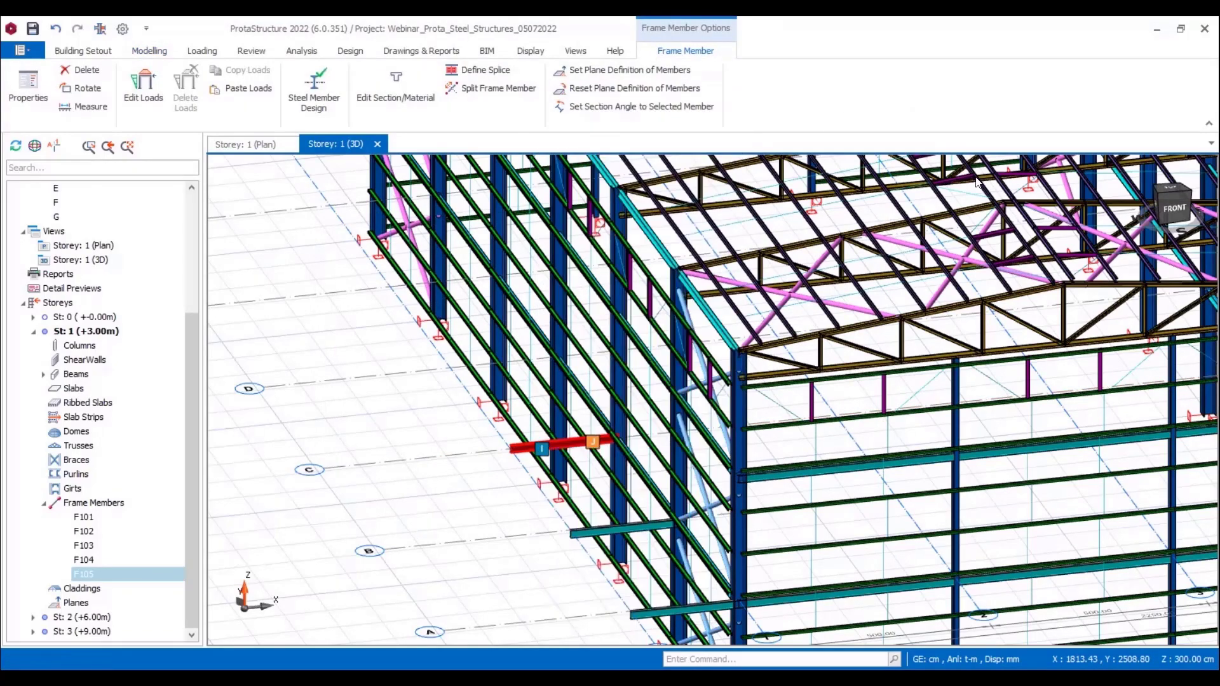
{"action": "left_click", "coordinate": [1070, 299]}
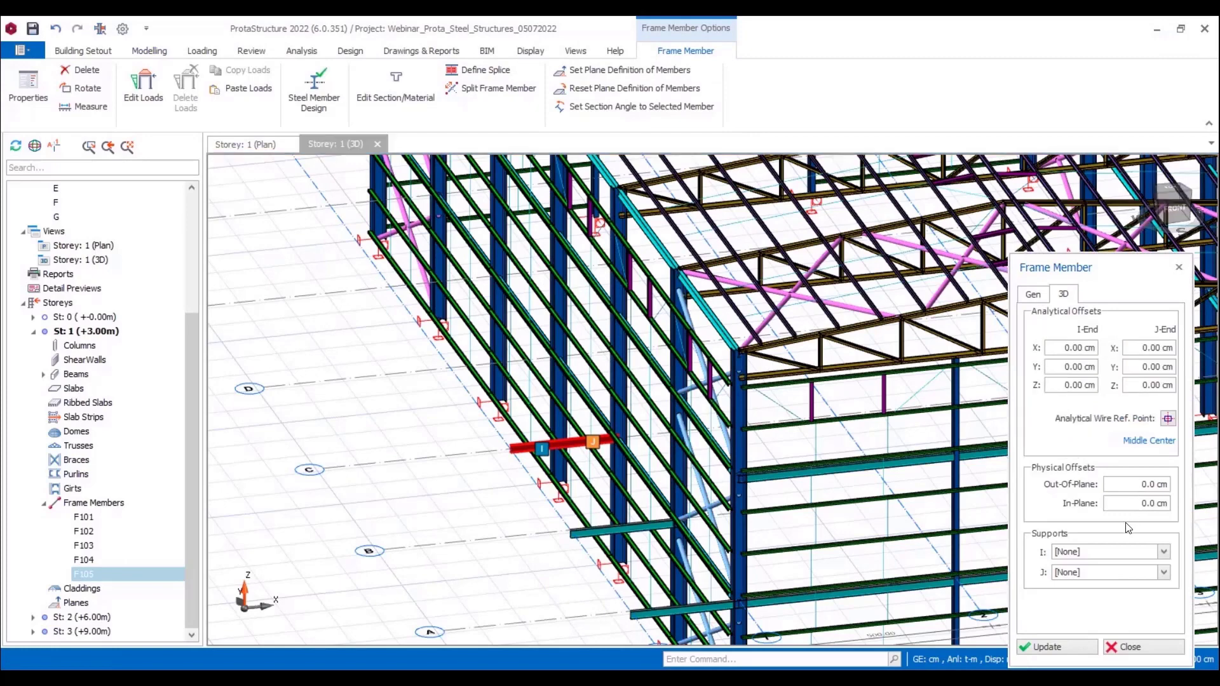
{"action": "left_click", "coordinate": [1104, 555]}
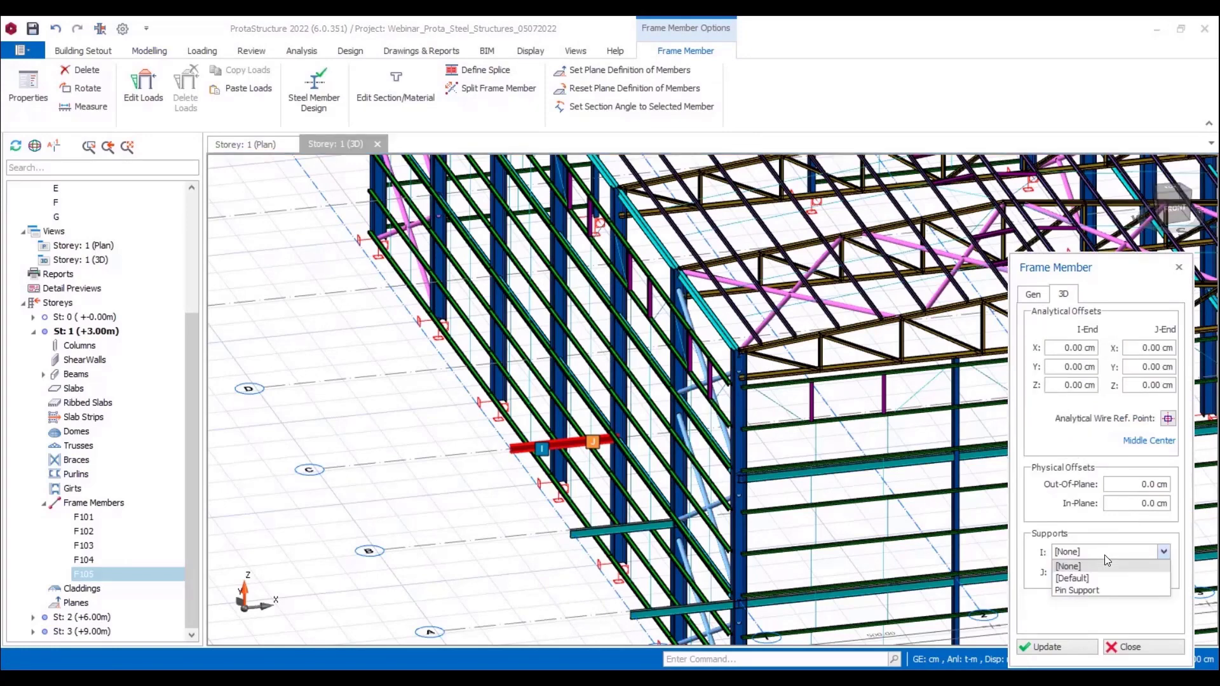
{"action": "left_click", "coordinate": [1093, 588]}
{"action": "left_click", "coordinate": [1051, 643]}
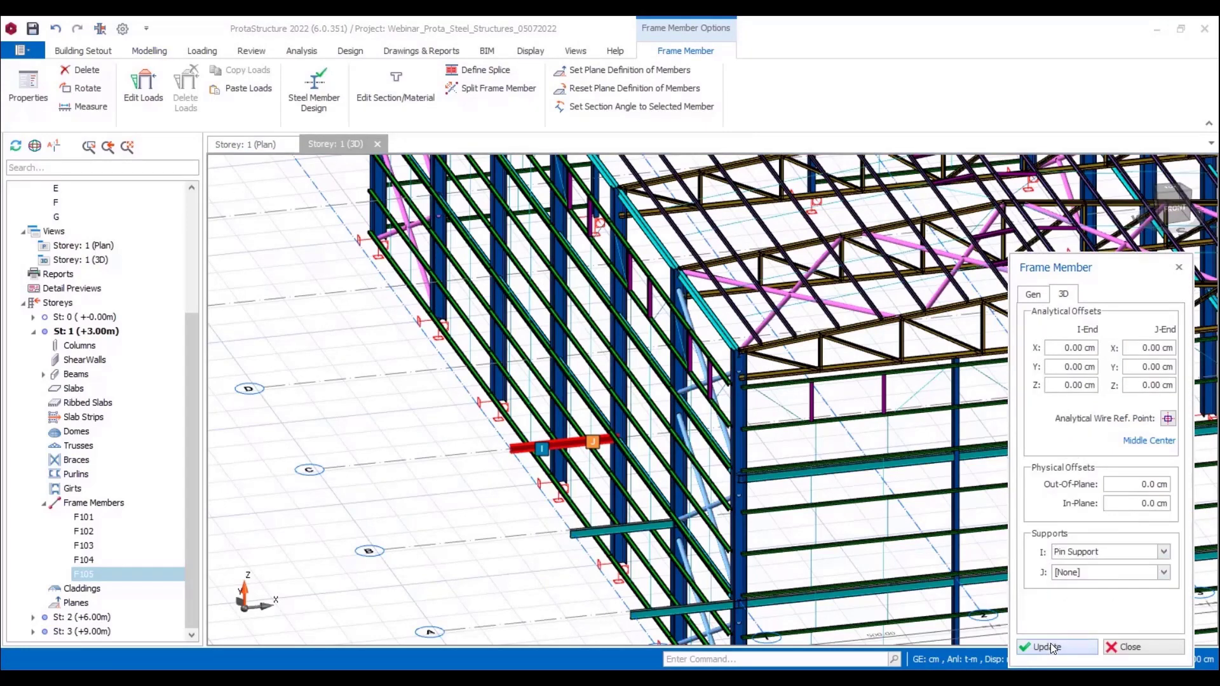
{"action": "left_click", "coordinate": [593, 529]}
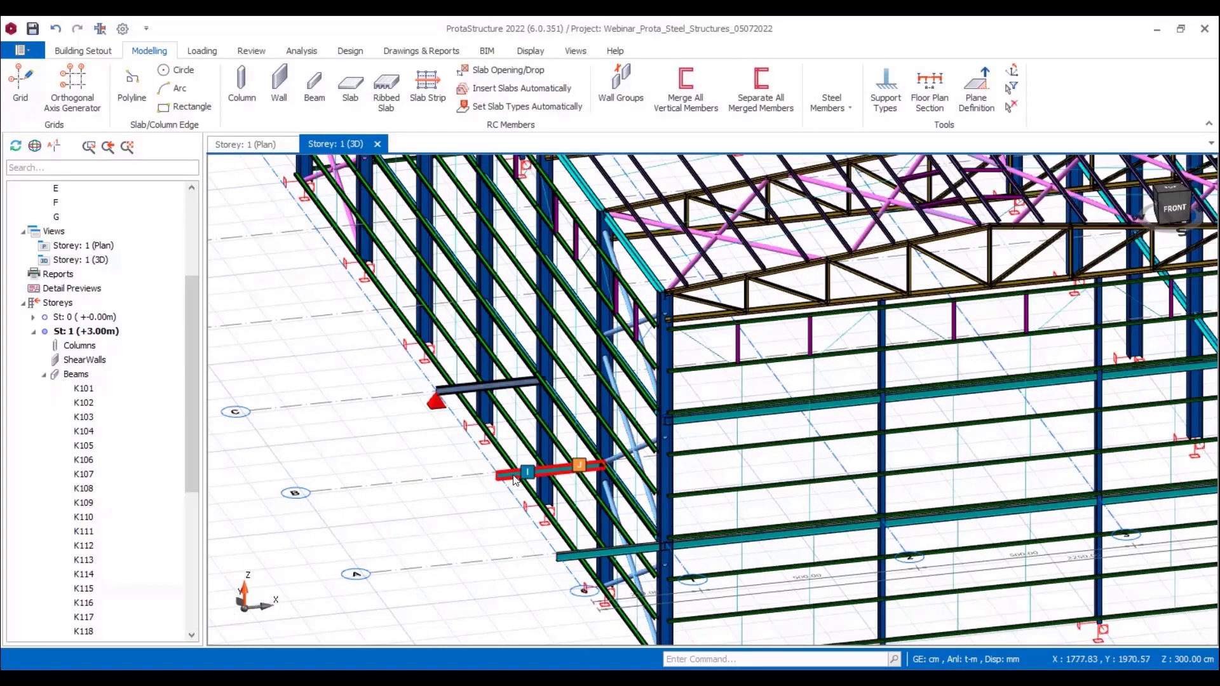
Step: Assign Pin Support to the I end of the side beam on axis B
{"action": "left_click", "coordinate": [510, 475]}
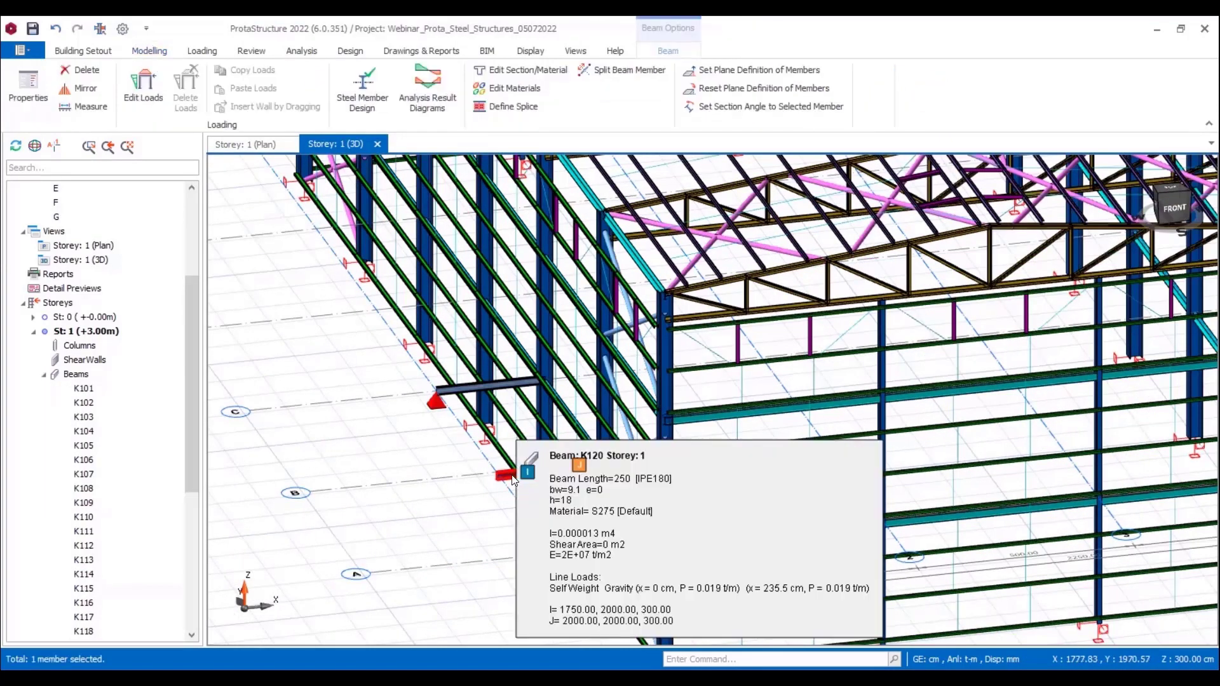
{"action": "right_click", "coordinate": [513, 476]}
{"action": "left_click", "coordinate": [572, 26]}
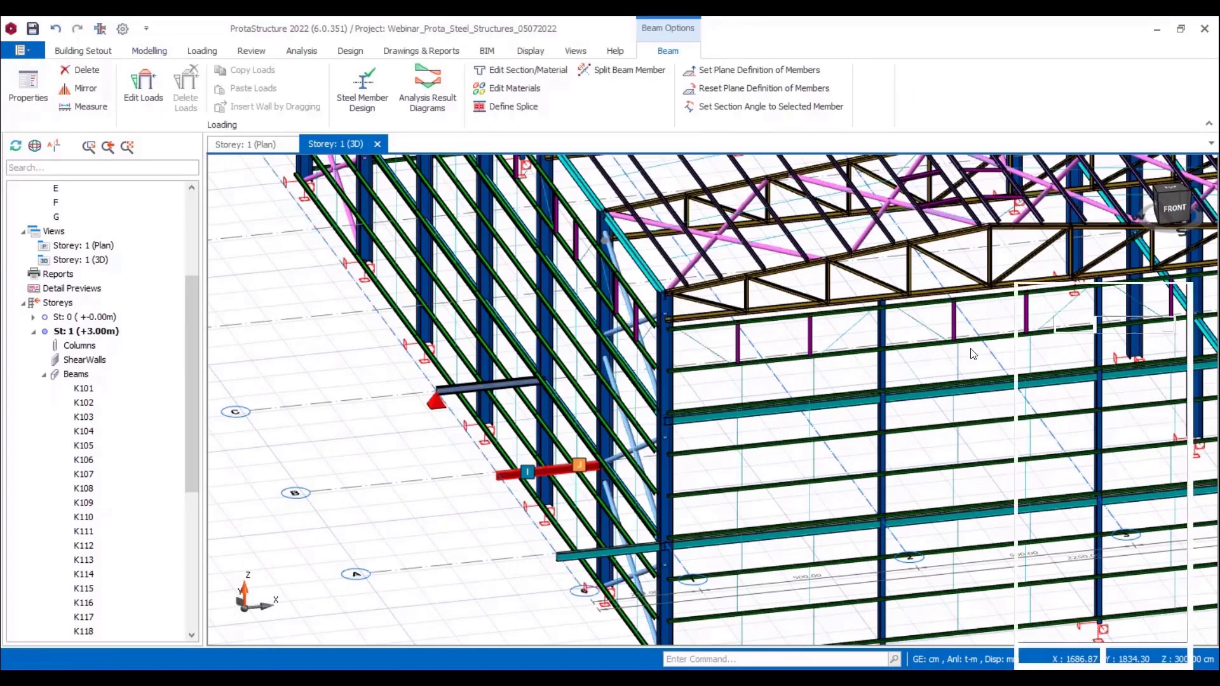
{"action": "left_click", "coordinate": [1079, 295]}
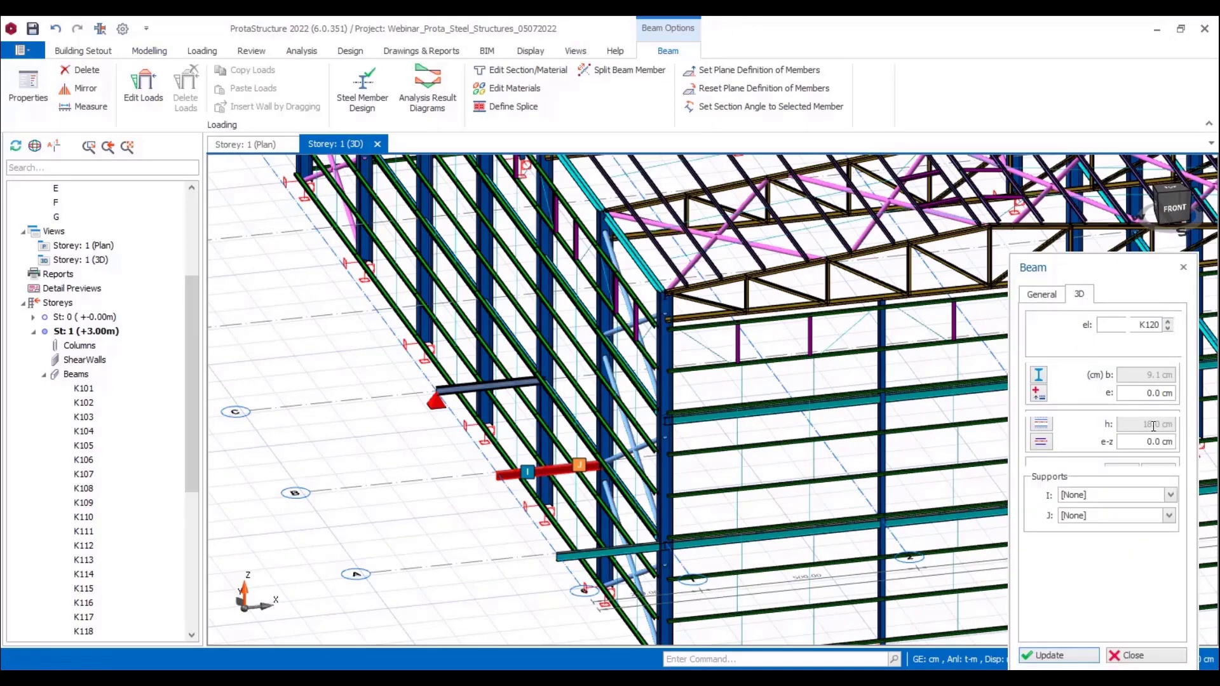
{"action": "left_click", "coordinate": [1109, 502]}
{"action": "left_click", "coordinate": [1082, 536]}
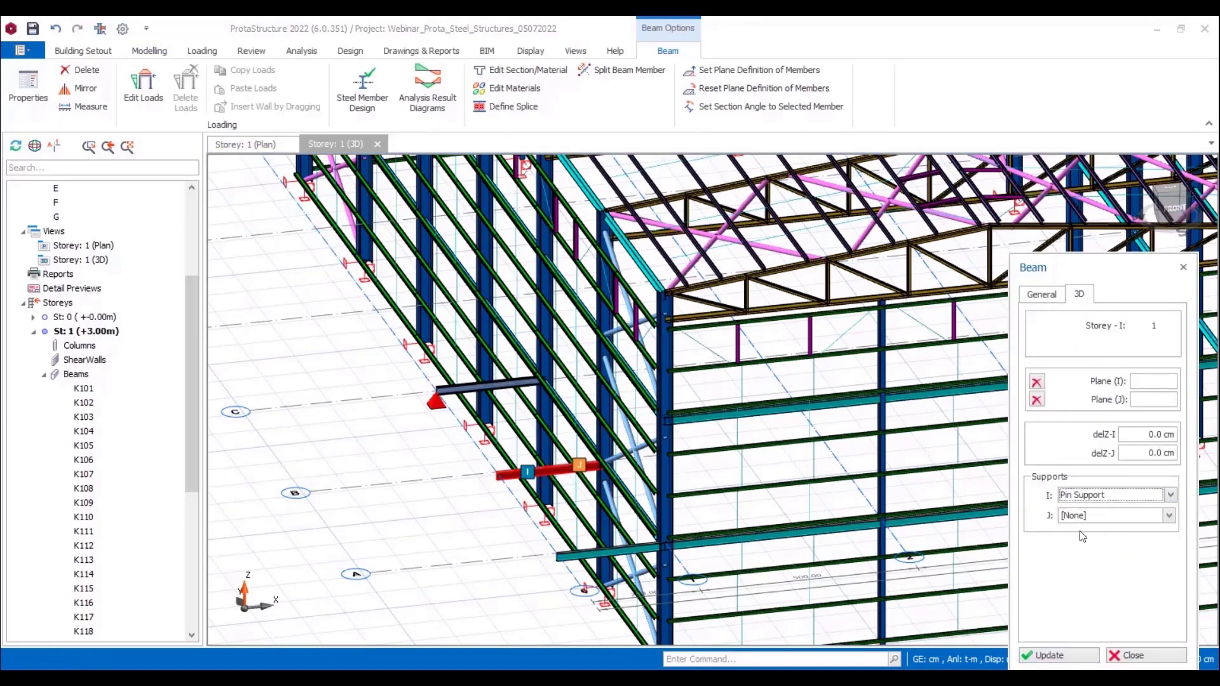
{"action": "left_click", "coordinate": [1044, 655]}
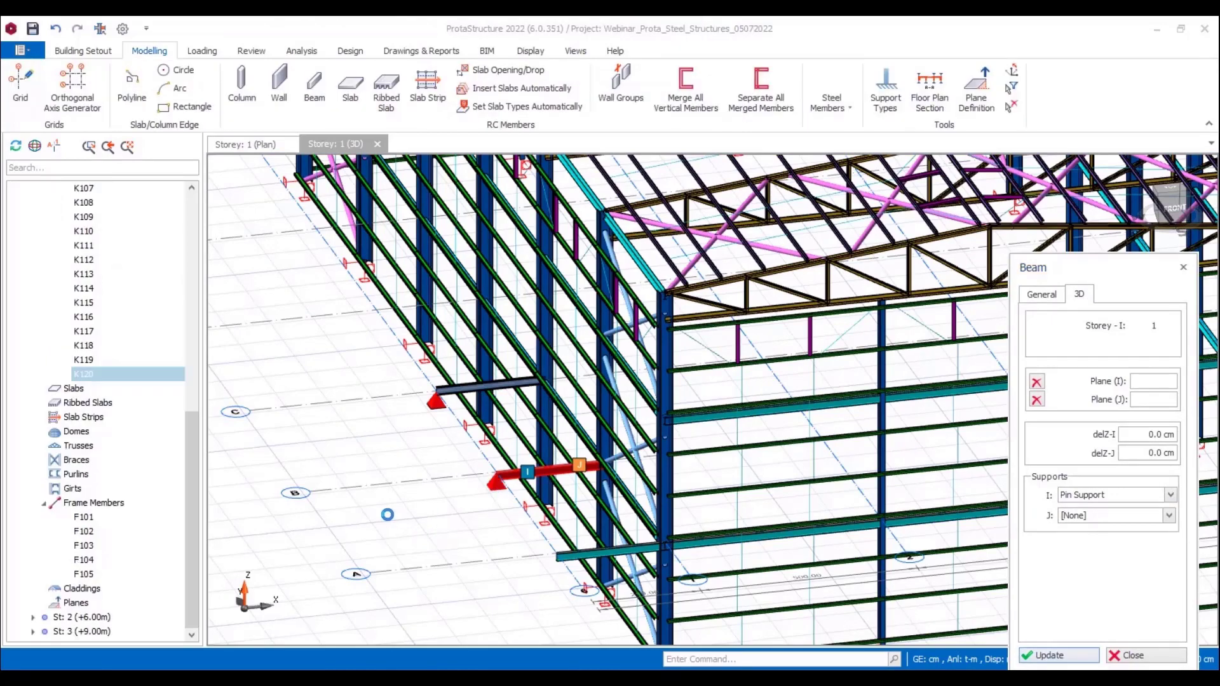
Step: Assign Pin Support to the I end of the side beam on axis A and clear the selection
{"action": "left_click", "coordinate": [501, 546]}
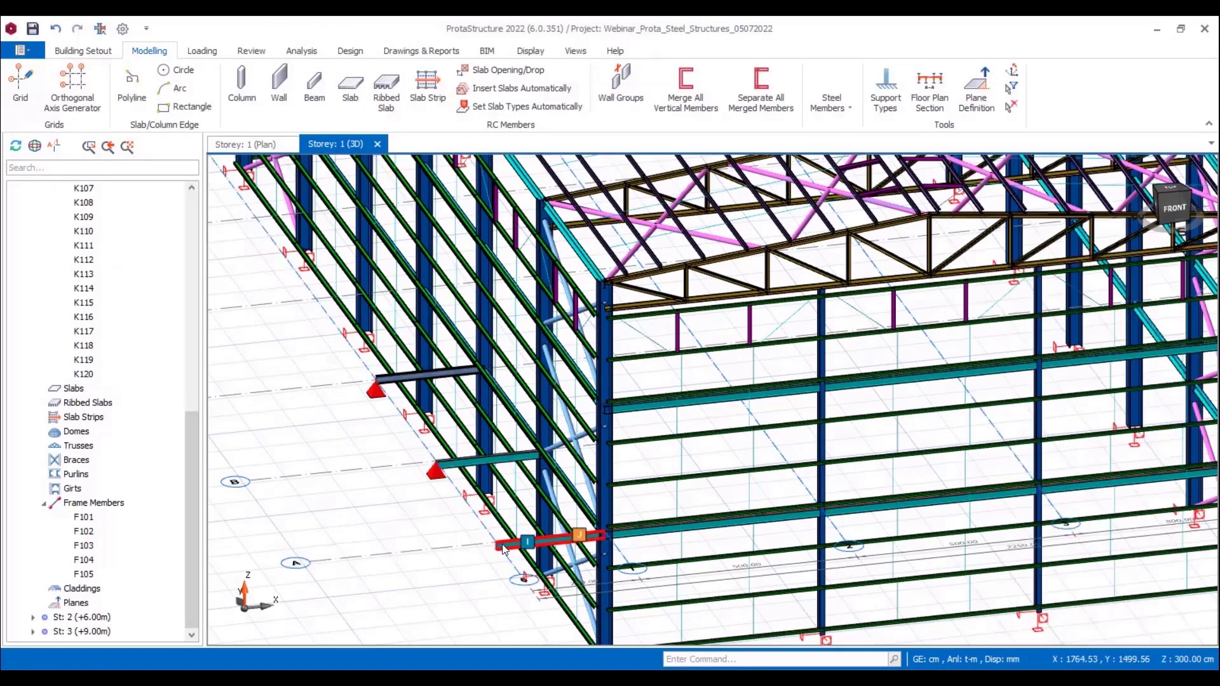
{"action": "right_click", "coordinate": [502, 548]}
{"action": "left_click", "coordinate": [546, 25]}
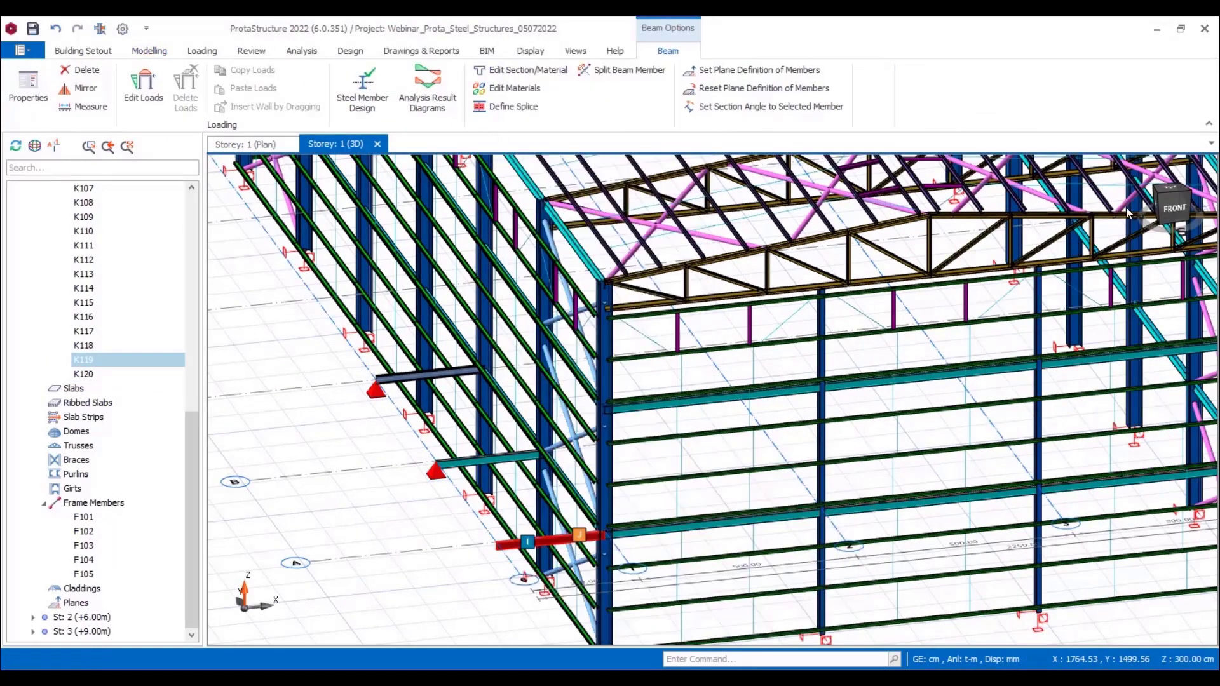
{"action": "left_click", "coordinate": [1093, 498]}
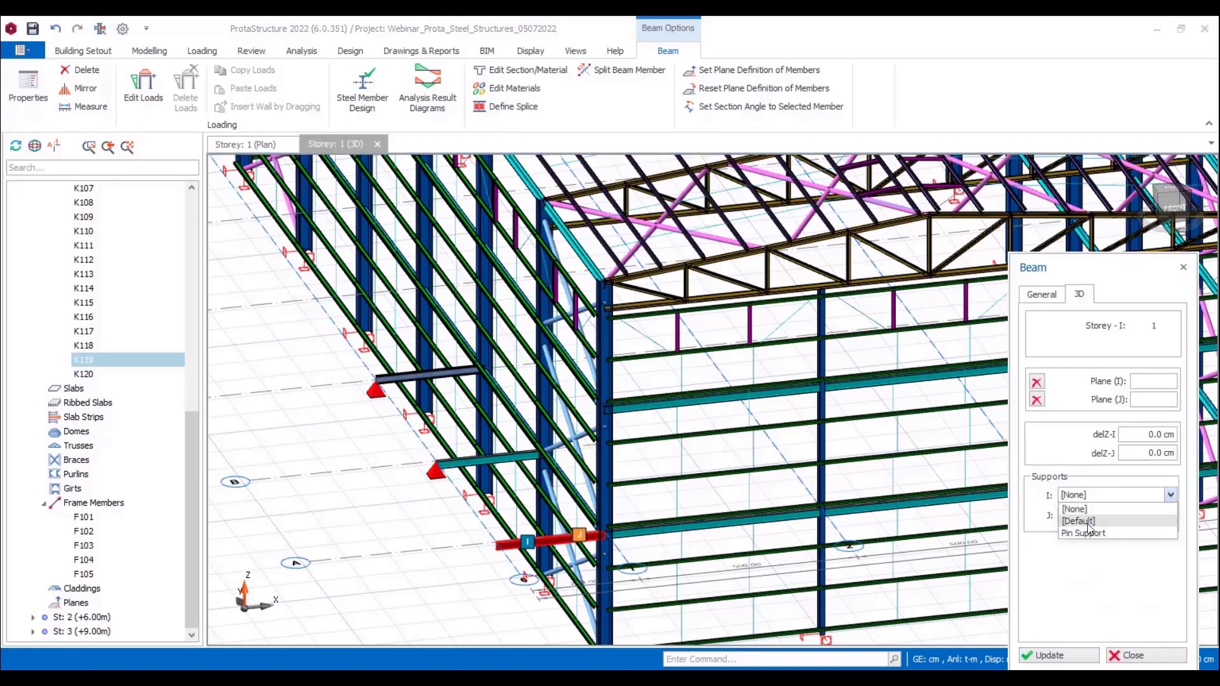
{"action": "left_click", "coordinate": [1088, 535]}
{"action": "left_click", "coordinate": [1055, 649]}
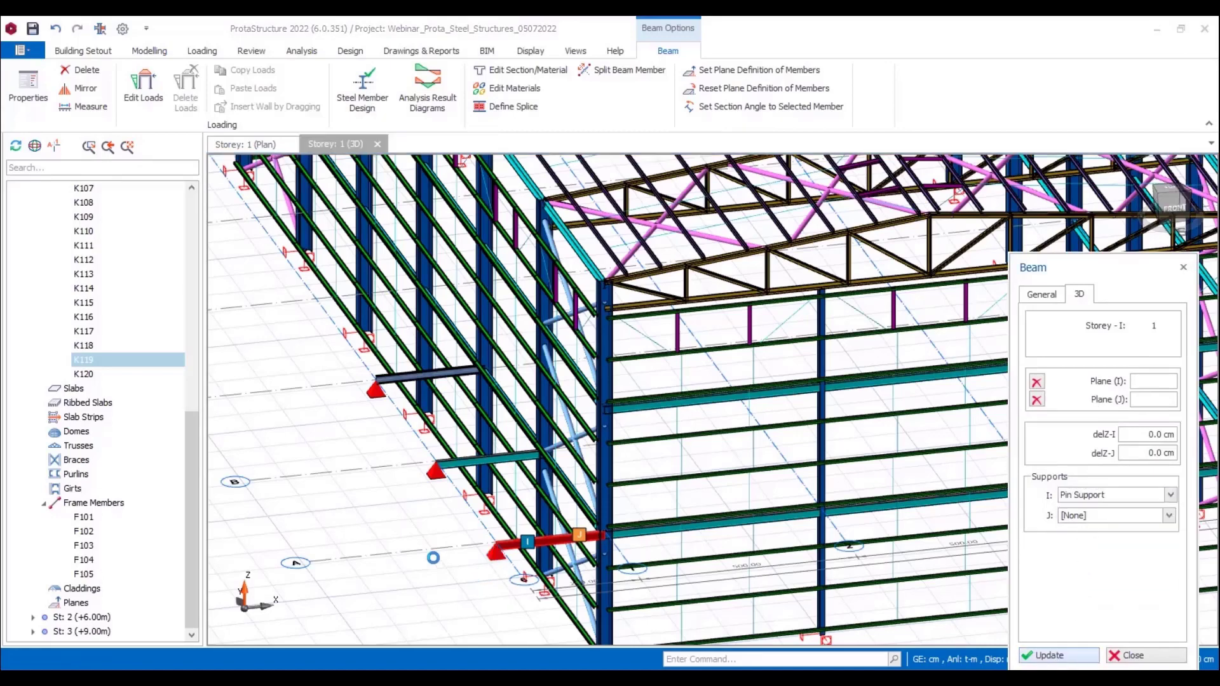
{"action": "scroll", "coordinate": [324, 481], "scroll_direction": "down", "scroll_amount": 2}
{"action": "key", "text": "Escape"}
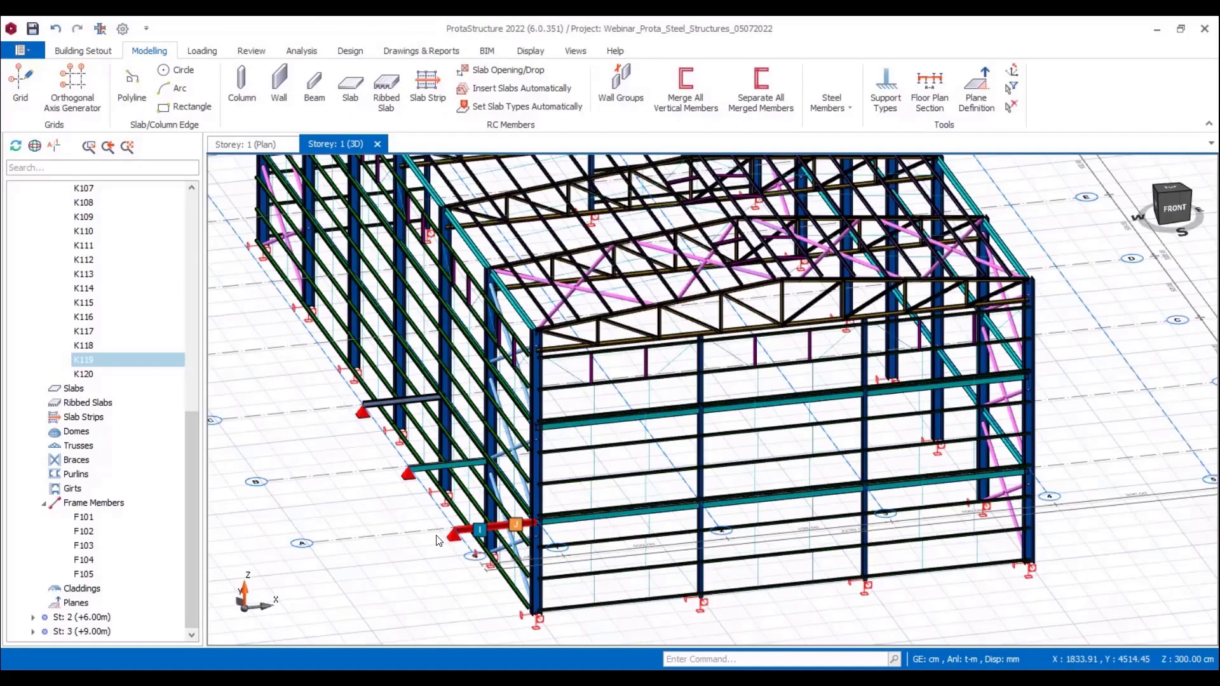
{"action": "key", "text": "Escape"}
Step: Insert a steel column at the intersection of axes A and 5 on the opposite side of the building
{"action": "scroll", "coordinate": [445, 540], "scroll_direction": "down", "scroll_amount": 2}
{"action": "middle_click_drag", "start_coordinate": [702, 585], "coordinate": [870, 524]}
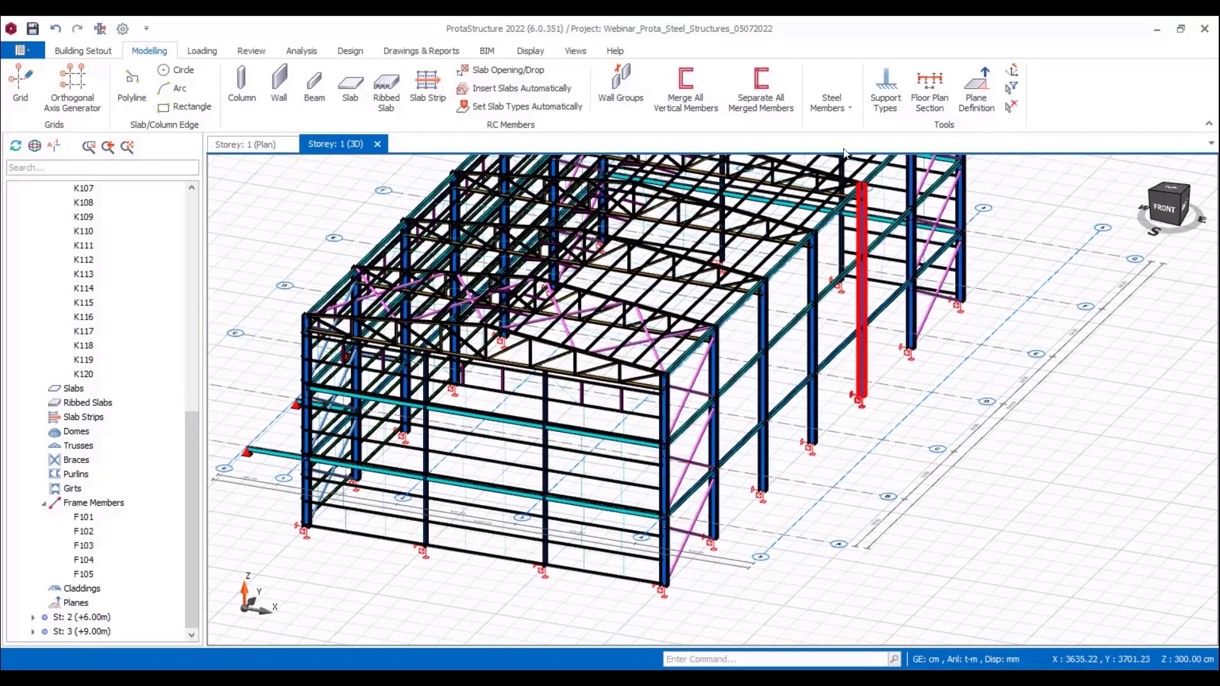
{"action": "left_click", "coordinate": [838, 105]}
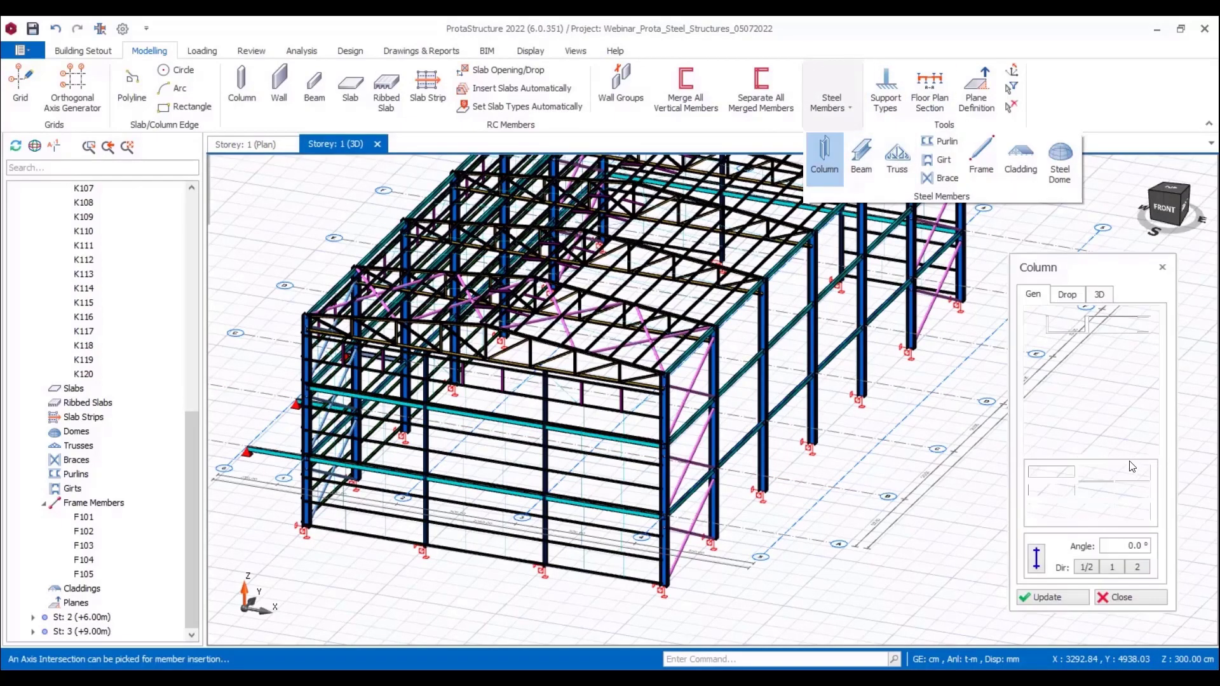
{"action": "left_click", "coordinate": [789, 548]}
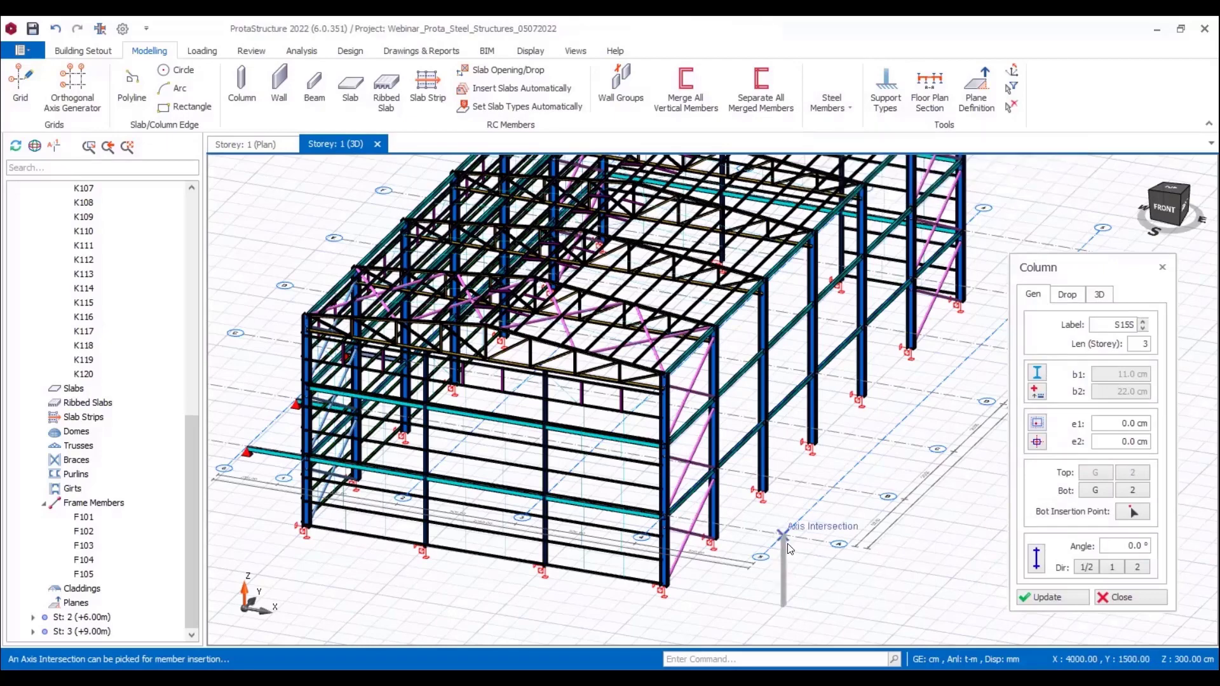
{"action": "key", "text": "Escape"}
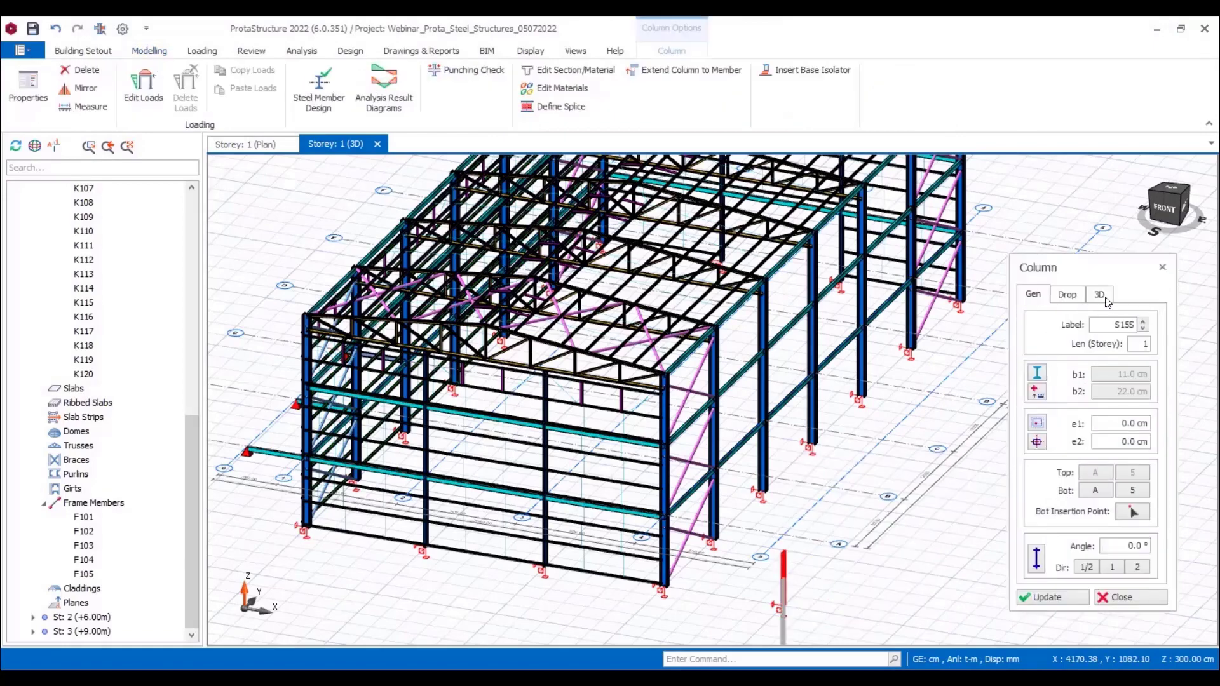
Step: Set the new column's top Z offset to 0 cm and its support type to Pin Support
{"action": "left_click", "coordinate": [1102, 296]}
{"action": "left_click_drag", "start_coordinate": [1111, 380], "coordinate": [1164, 384]}
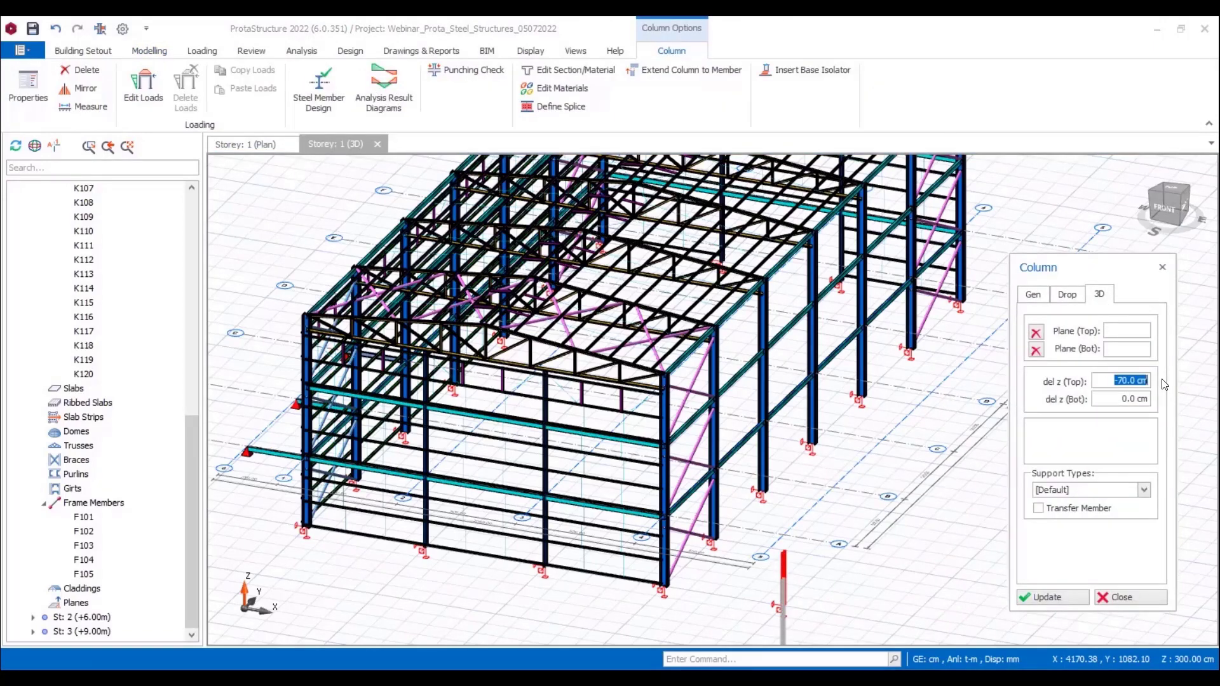
{"action": "type", "text": "0"}
{"action": "left_click", "coordinate": [1085, 496]}
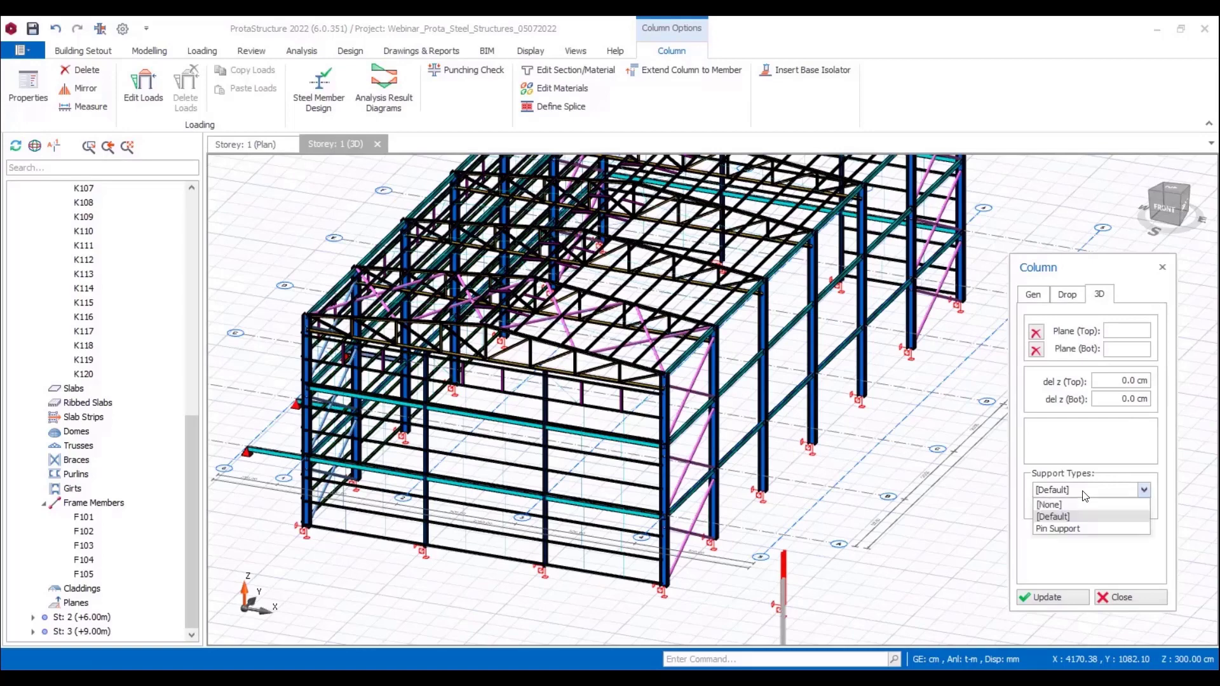
{"action": "left_click", "coordinate": [1072, 530]}
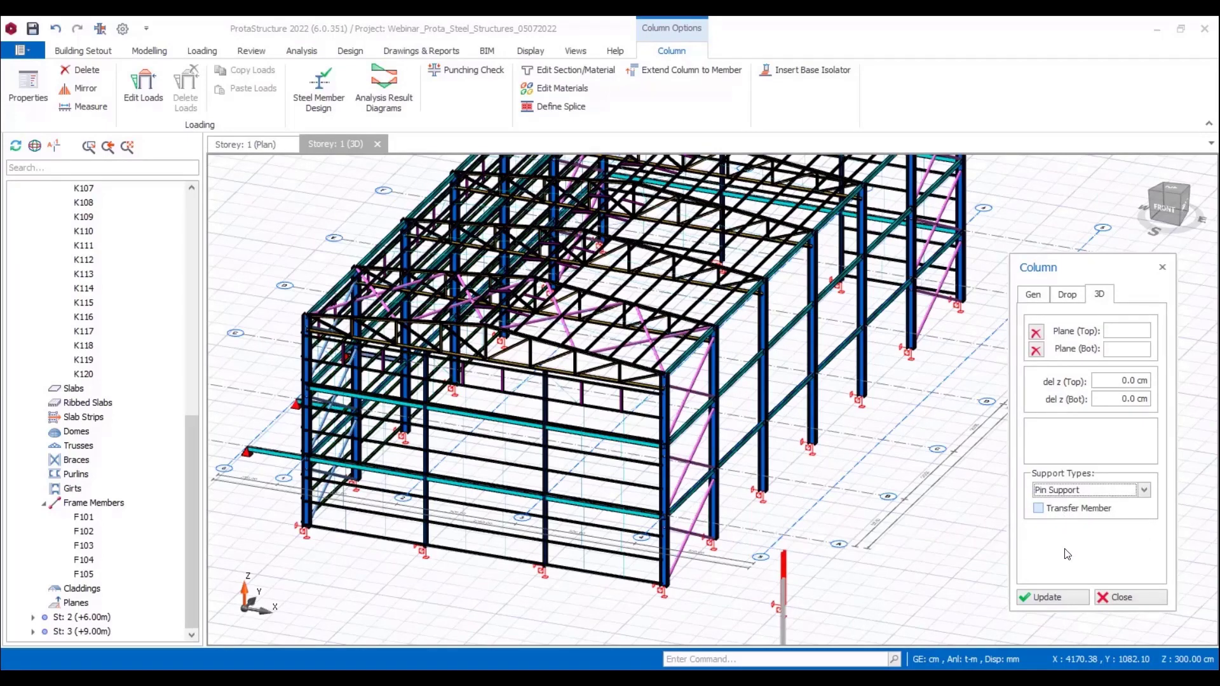
{"action": "left_click", "coordinate": [1060, 596]}
Step: Set the top Z offset of the column at axes A and 5 to 30 cm
{"action": "mouse_move", "coordinate": [882, 556]}
{"action": "middle_mouse_down"}
{"action": "mouse_move", "coordinate": [920, 549]}
{"action": "mouse_move", "coordinate": [898, 506]}
{"action": "middle_mouse_up"}
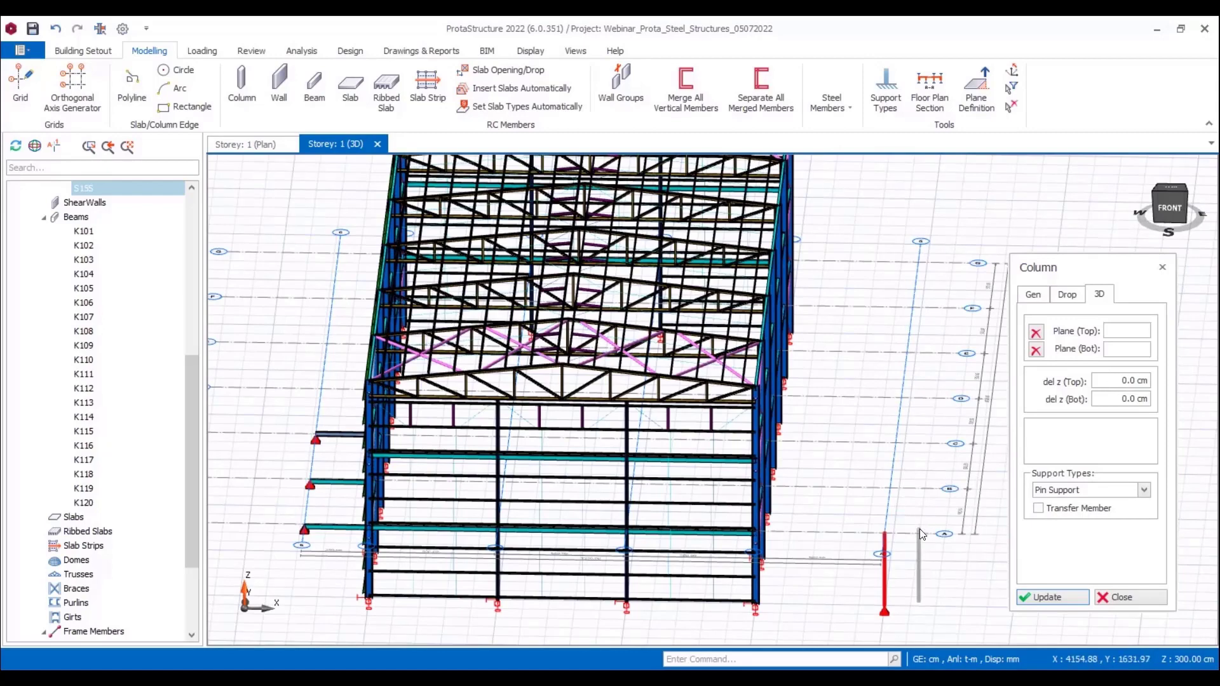
{"action": "scroll", "coordinate": [893, 547], "scroll_direction": "up", "scroll_amount": 5}
{"action": "double_click", "coordinate": [1136, 379]}
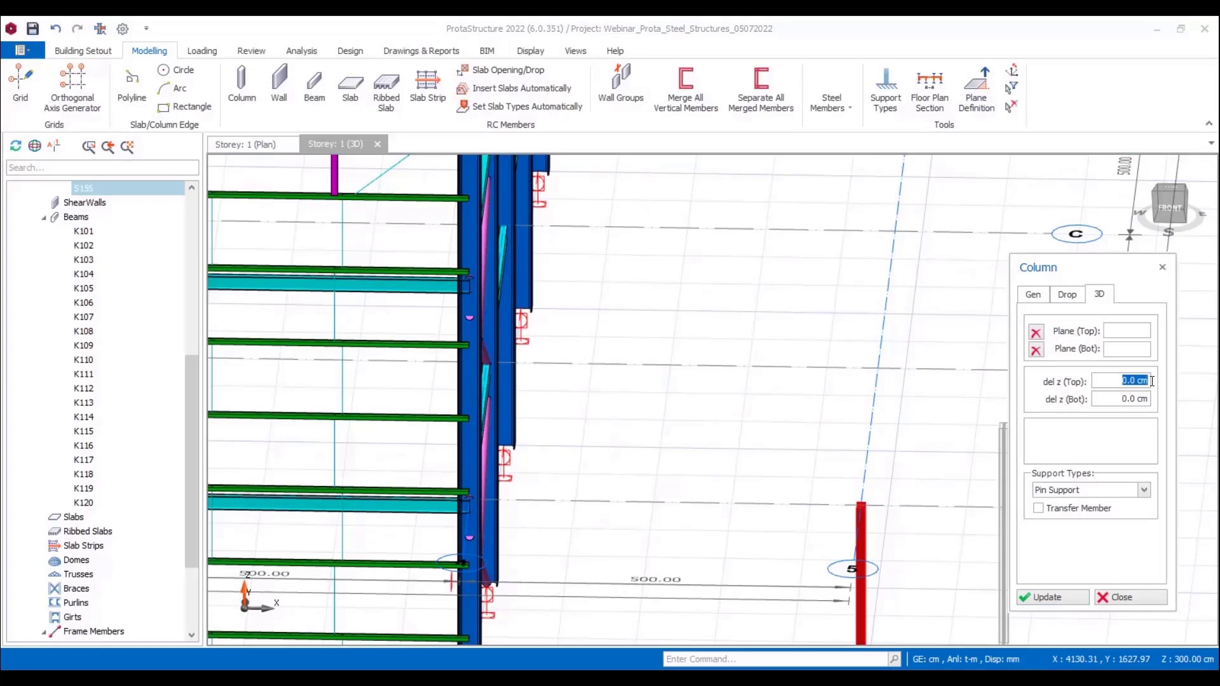
{"action": "left_click", "coordinate": [1047, 597]}
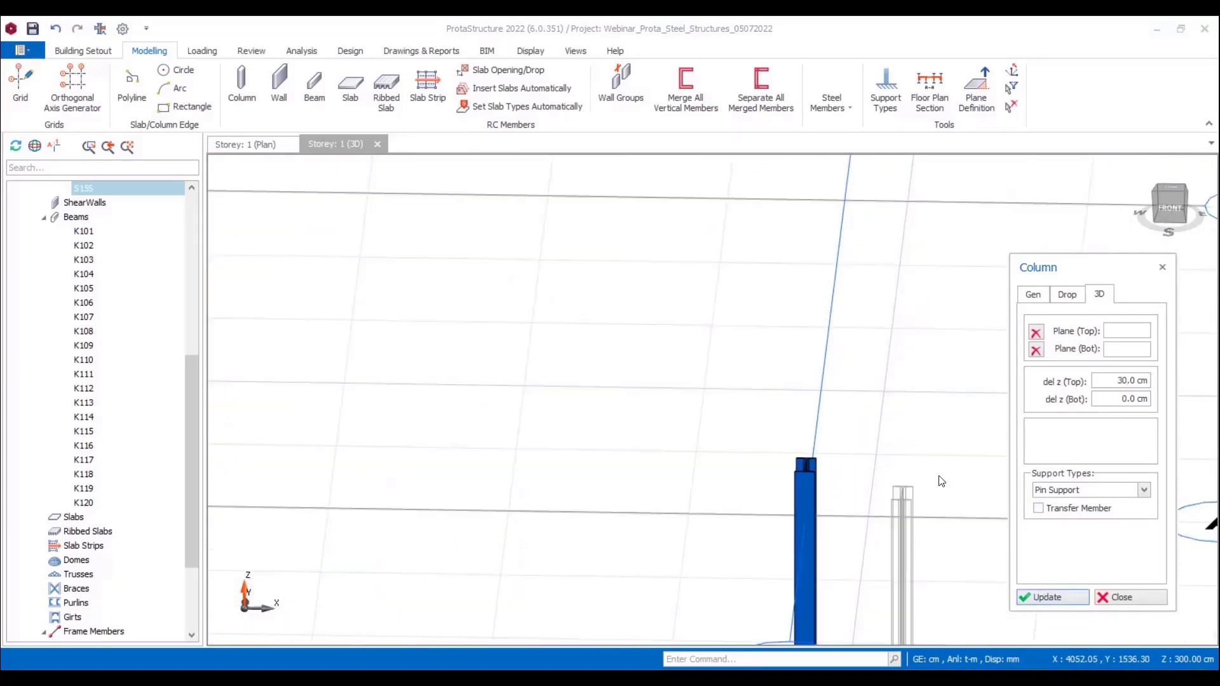
Step: Set the rotation angle of the column at axes A and 5 to 90° and close its properties
{"action": "scroll", "coordinate": [939, 450], "scroll_direction": "down", "scroll_amount": 2}
{"action": "scroll", "coordinate": [974, 462], "scroll_direction": "down", "scroll_amount": 2}
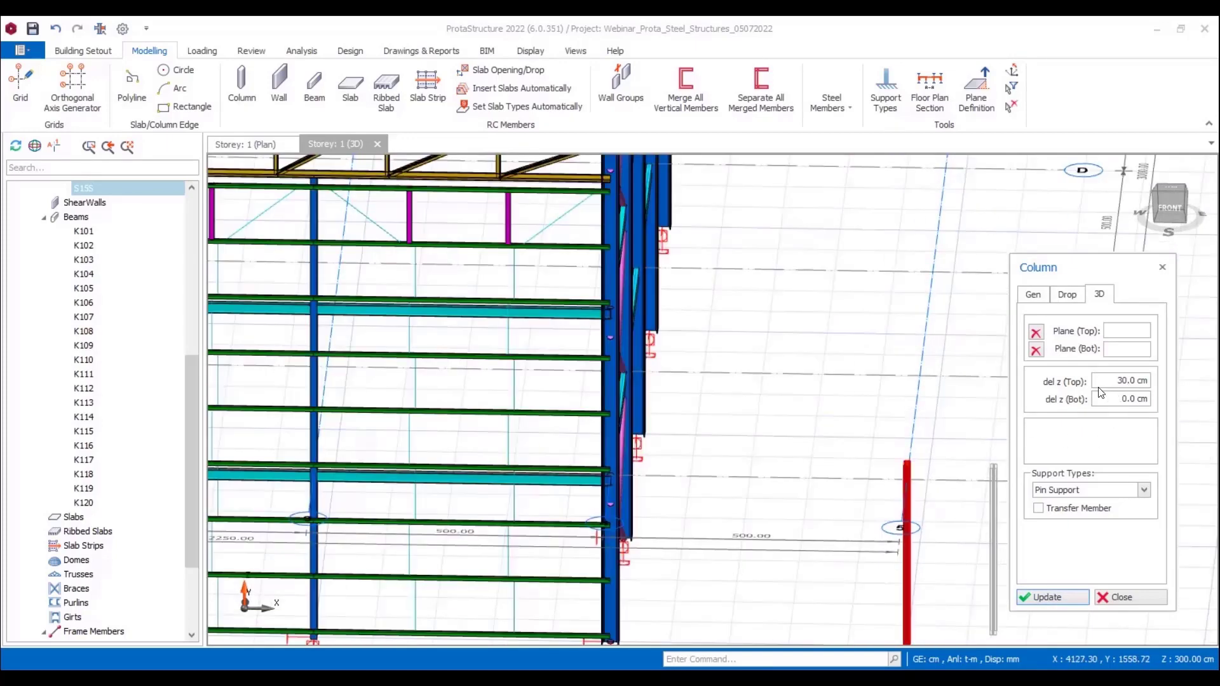
{"action": "left_click", "coordinate": [1034, 294]}
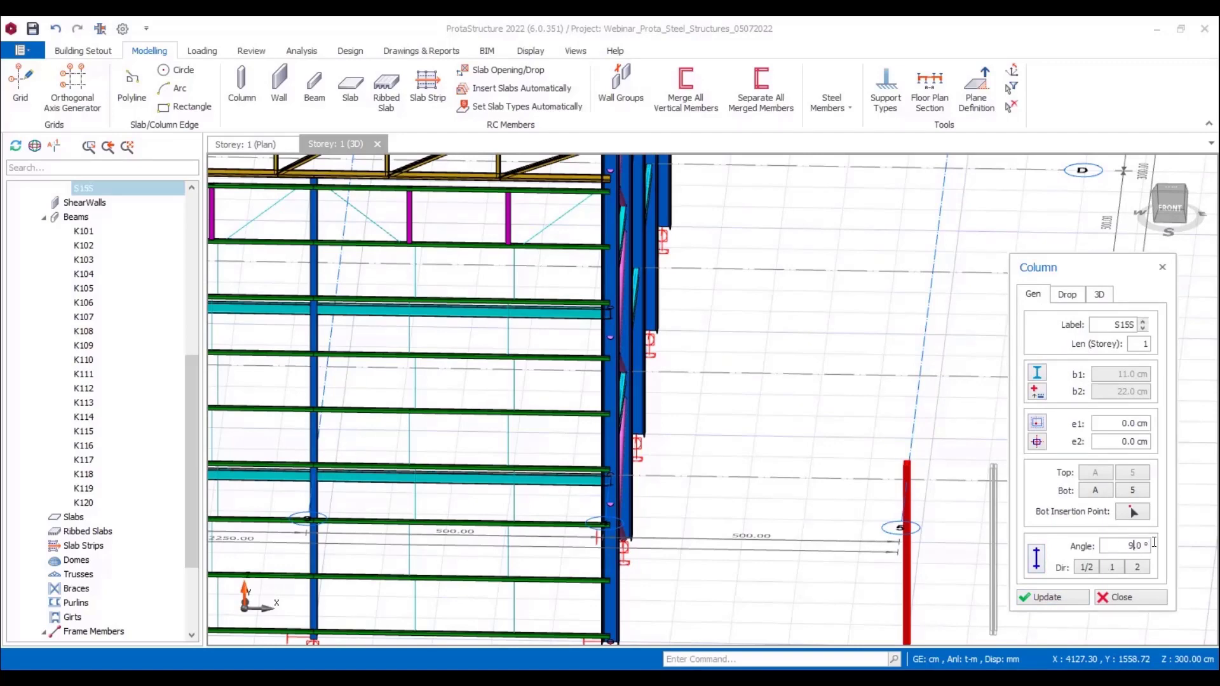
{"action": "left_click", "coordinate": [1049, 600]}
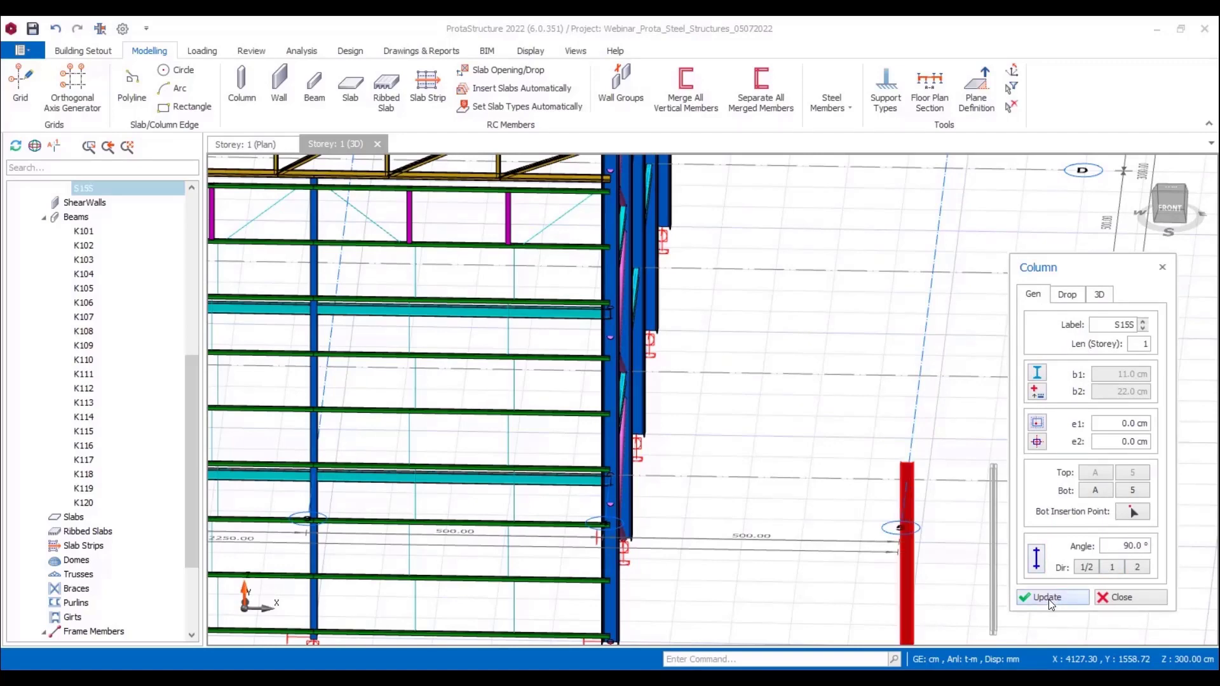
{"action": "scroll", "coordinate": [926, 484], "scroll_direction": "up", "scroll_amount": 4}
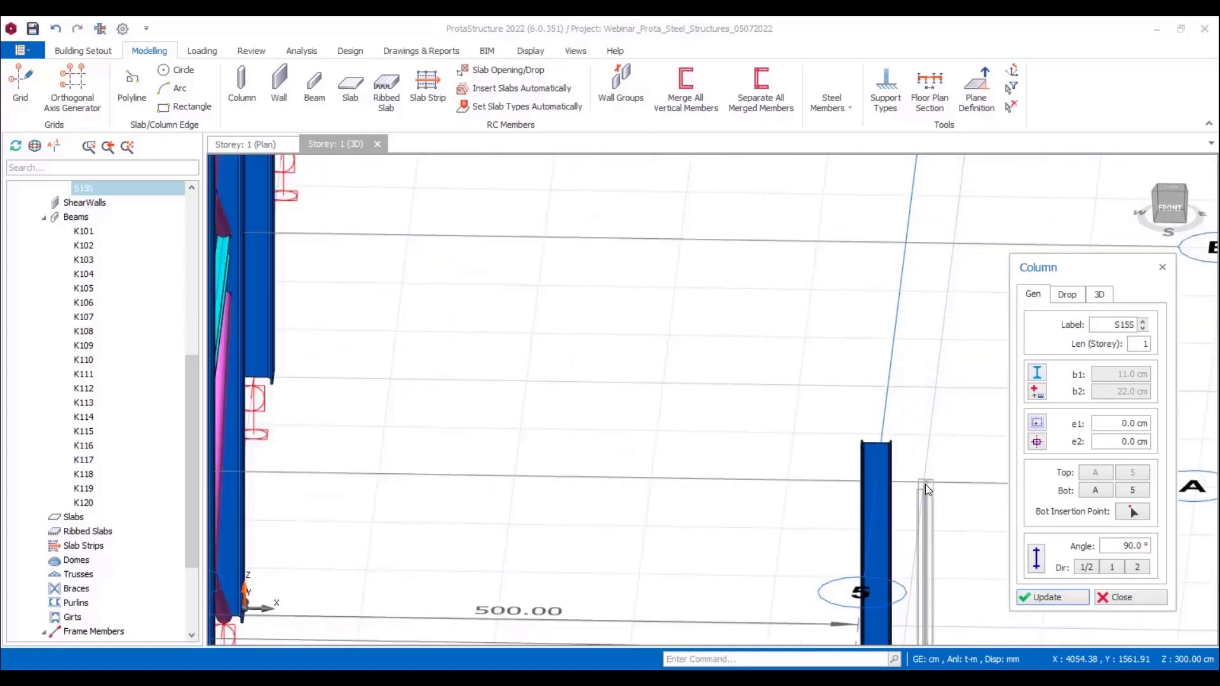
{"action": "scroll", "coordinate": [944, 448], "scroll_direction": "down", "scroll_amount": 3}
{"action": "scroll", "coordinate": [943, 449], "scroll_direction": "down", "scroll_amount": 4}
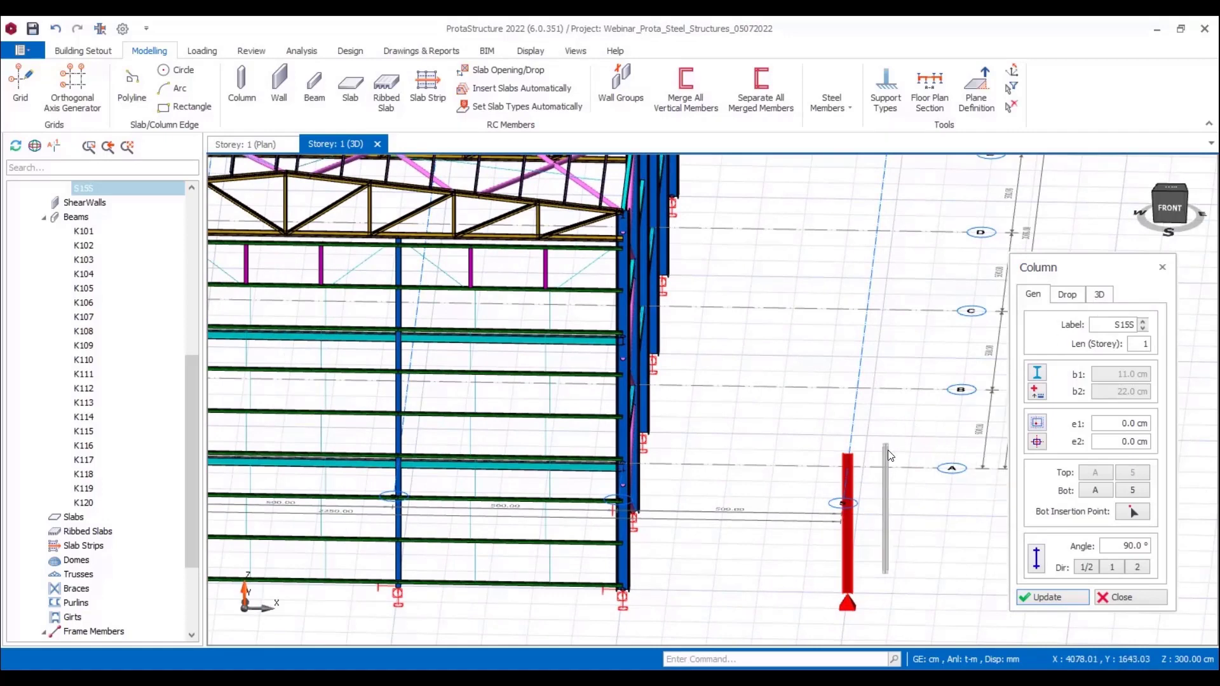
{"action": "key", "text": "Escape"}
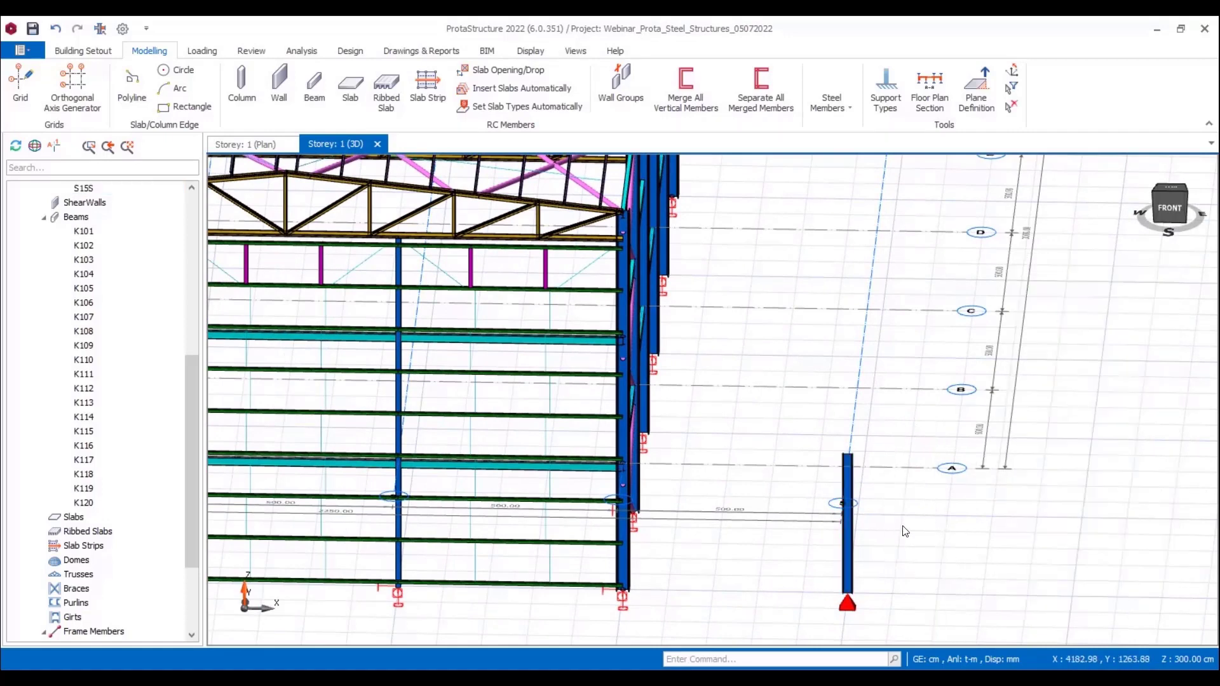
Step: Insert matching steel columns along axis 5 at its intersections with axes B through G, using the column on axis A as template
{"action": "double_click", "coordinate": [850, 545]}
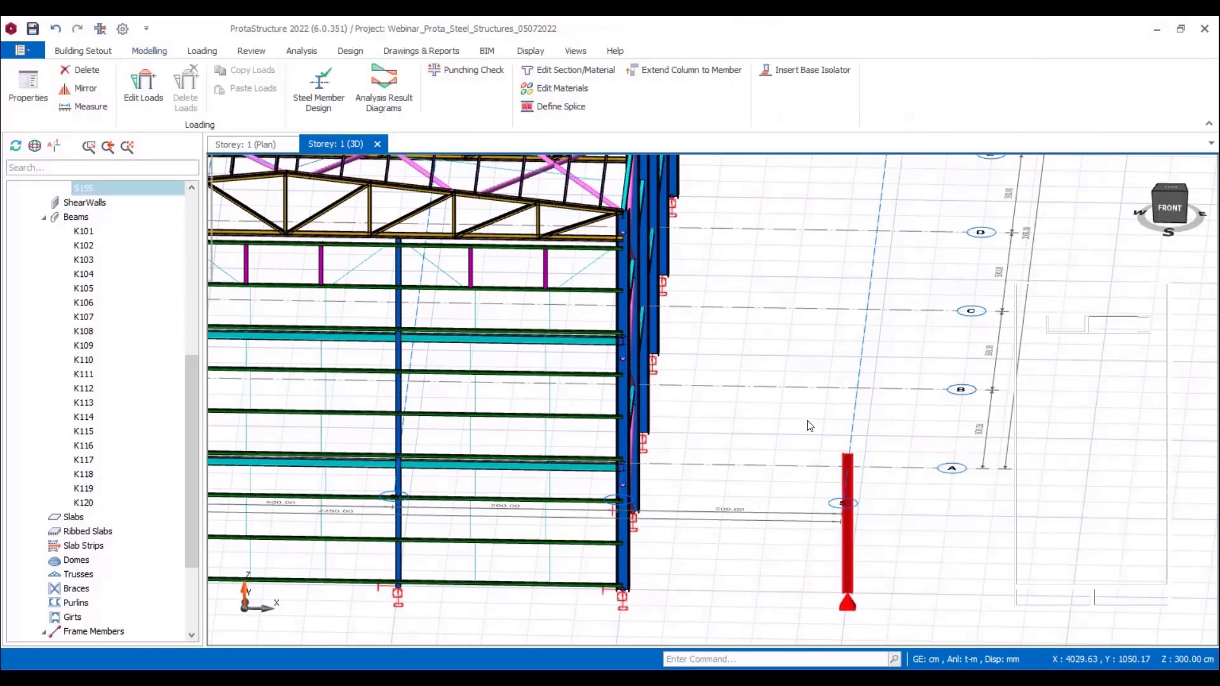
{"action": "middle_click_drag", "start_coordinate": [844, 385], "coordinate": [770, 520]}
{"action": "scroll", "coordinate": [770, 520], "scroll_direction": "down", "scroll_amount": 5}
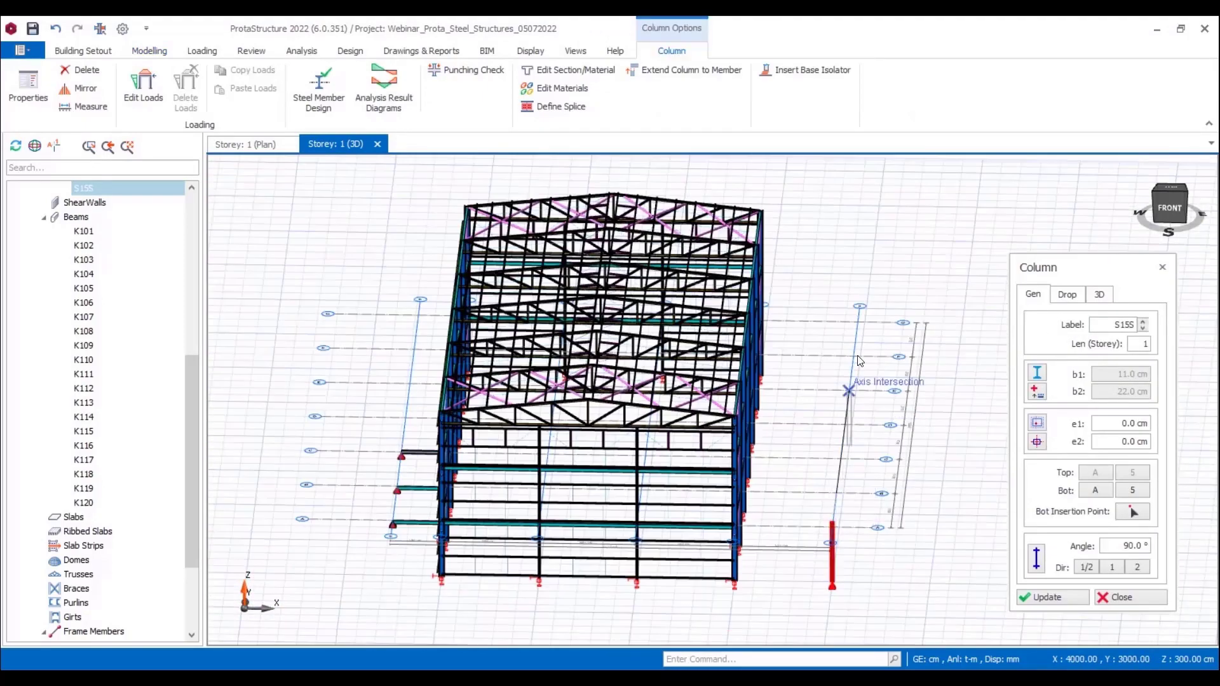
{"action": "left_click", "coordinate": [860, 324]}
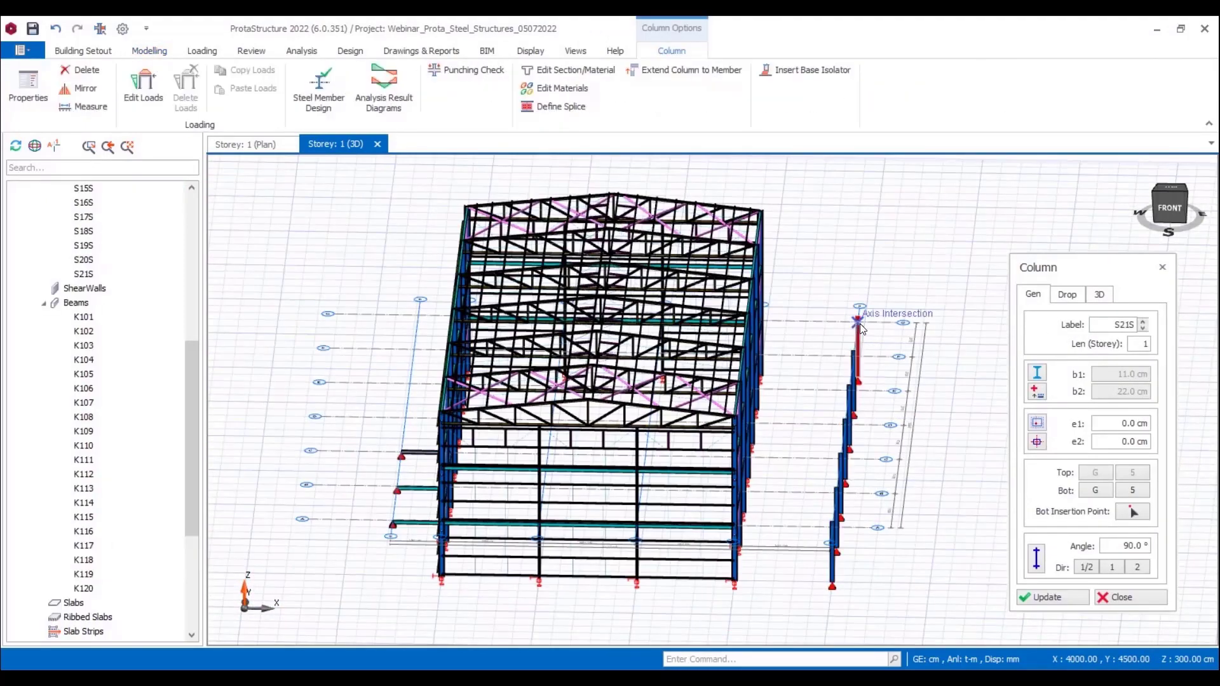
{"action": "key", "text": "Escape"}
Step: Move axis 5, together with its columns, 100 cm outward from the building
{"action": "middle_click_drag", "start_coordinate": [908, 464], "coordinate": [739, 575], "text": "shift"}
{"action": "scroll", "coordinate": [741, 578], "scroll_direction": "up", "scroll_amount": 3}
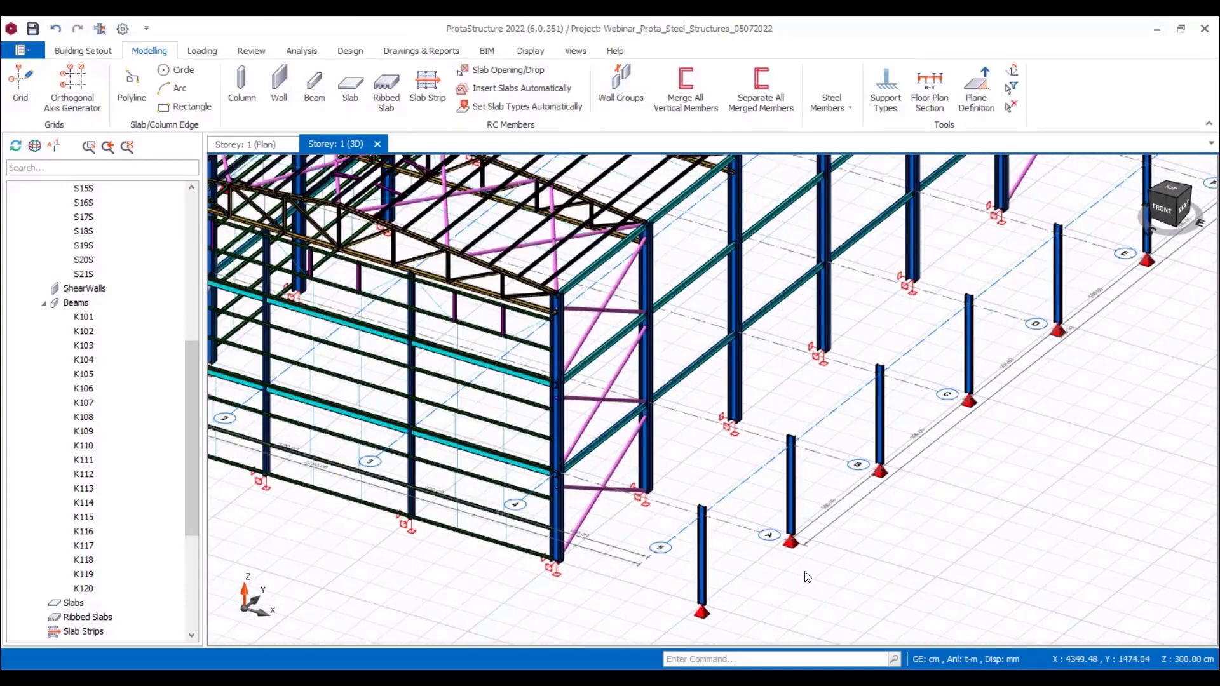
{"action": "scroll", "coordinate": [826, 563], "scroll_direction": "down", "scroll_amount": 3}
{"action": "scroll", "coordinate": [969, 511], "scroll_direction": "down", "scroll_amount": 2}
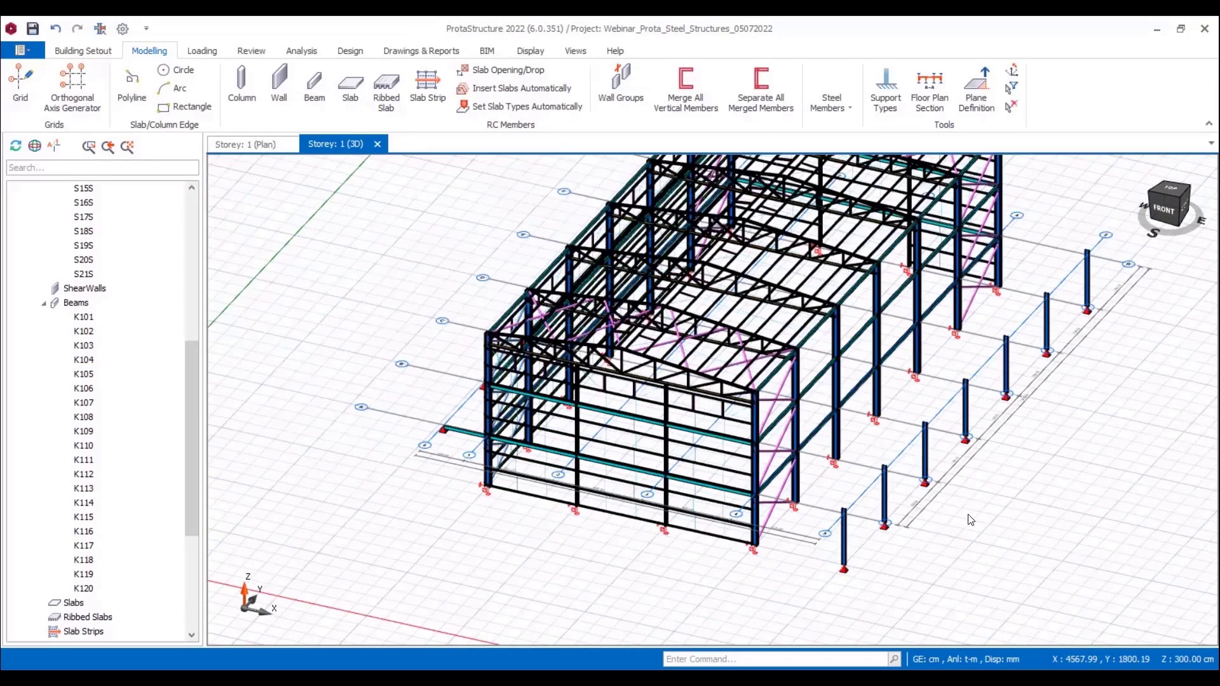
{"action": "middle_click_drag", "start_coordinate": [970, 520], "coordinate": [913, 556]}
{"action": "left_click", "coordinate": [812, 537]}
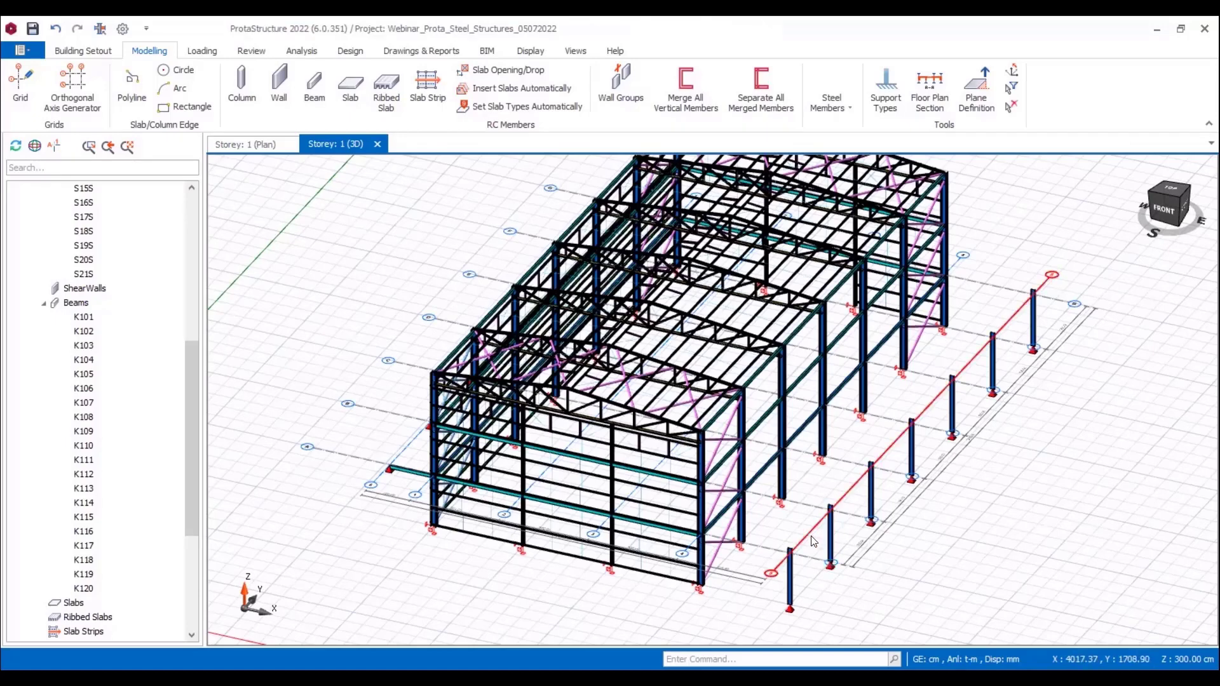
{"action": "right_click", "coordinate": [812, 535]}
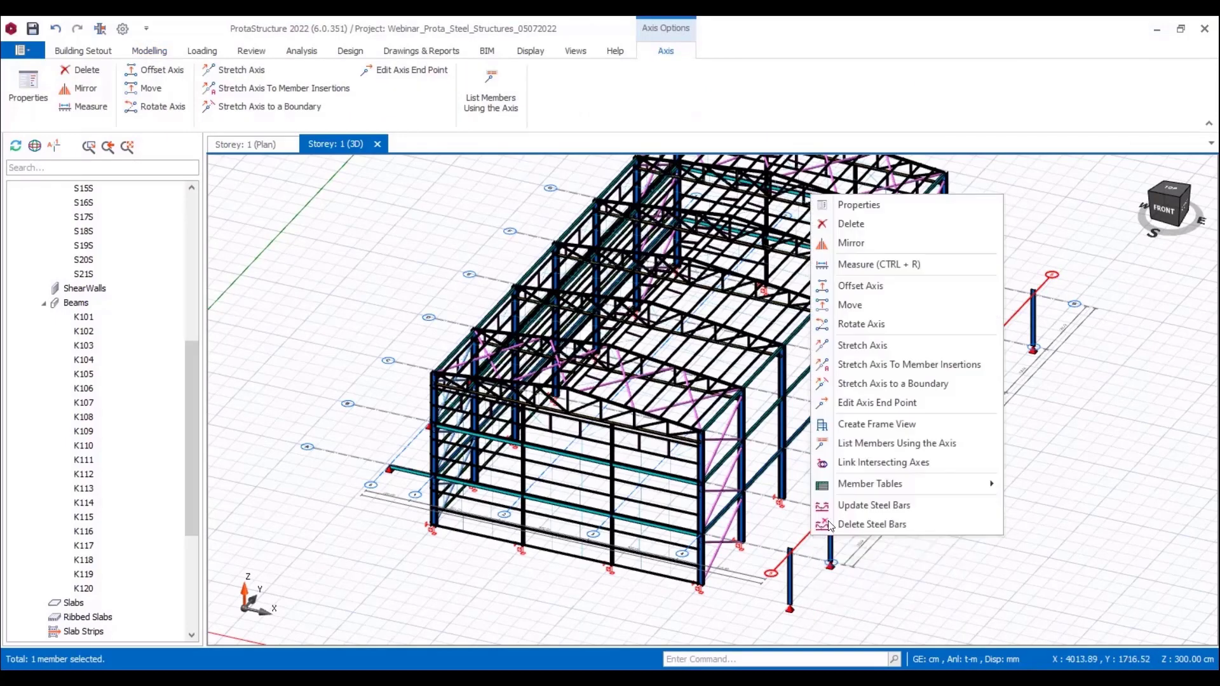
{"action": "left_click", "coordinate": [882, 314]}
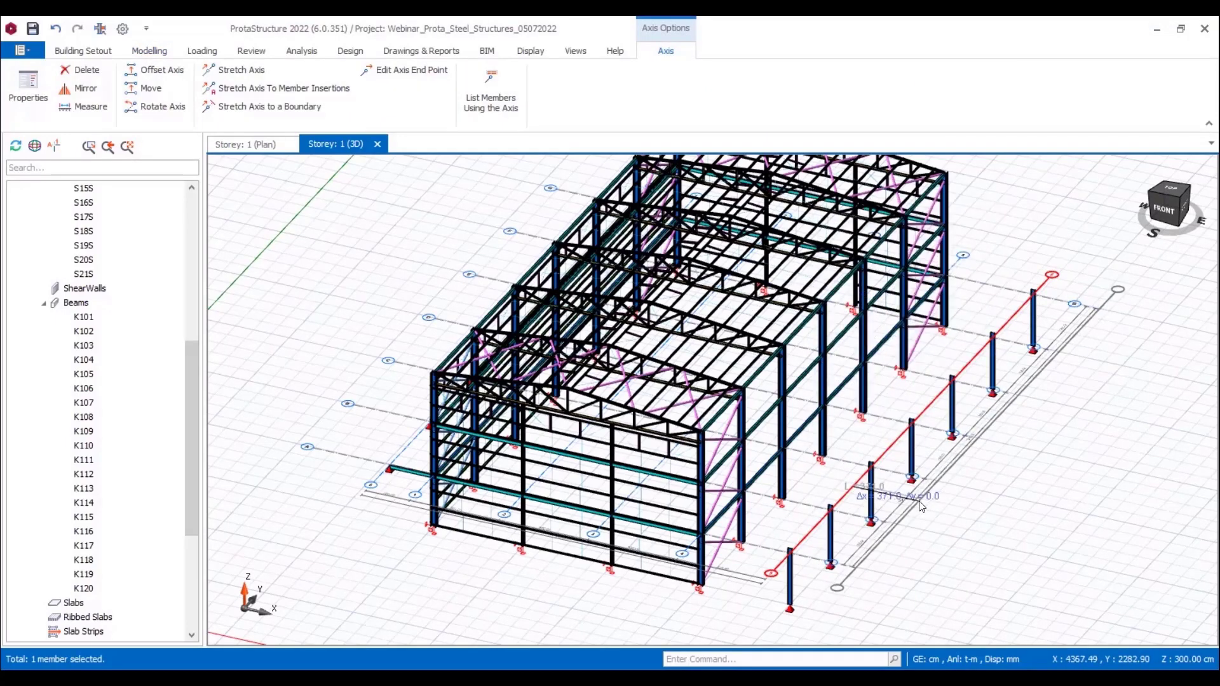
{"action": "key", "text": "space"}
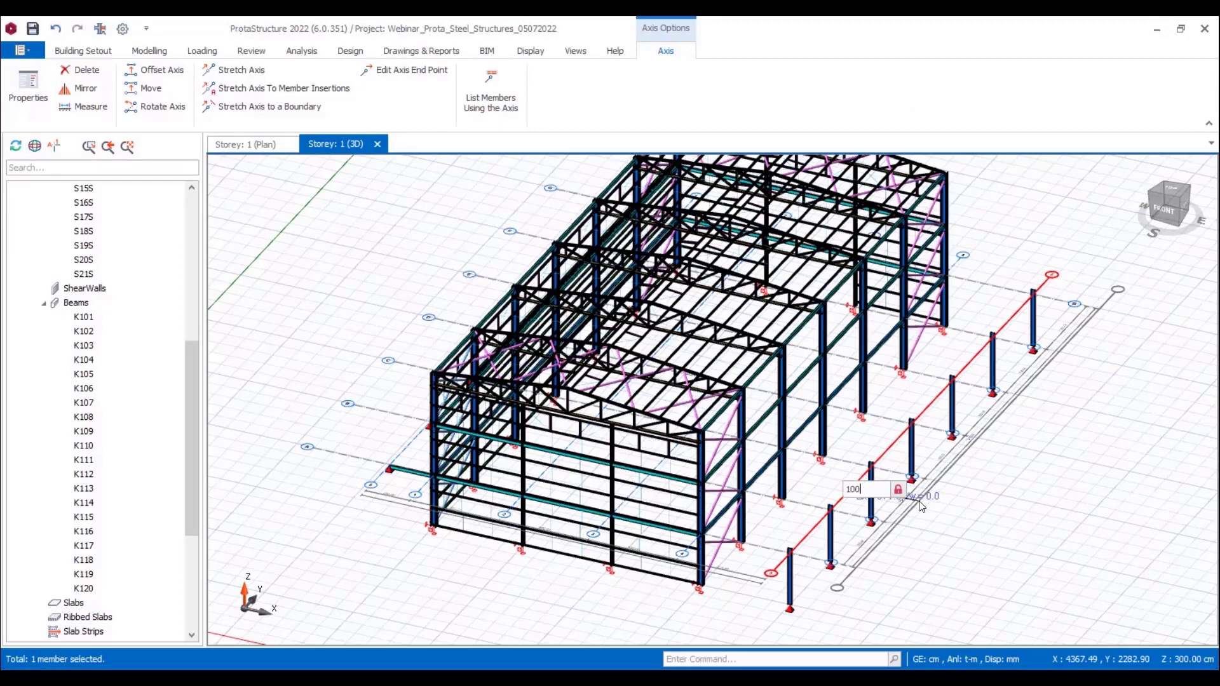
{"action": "key", "text": "Return"}
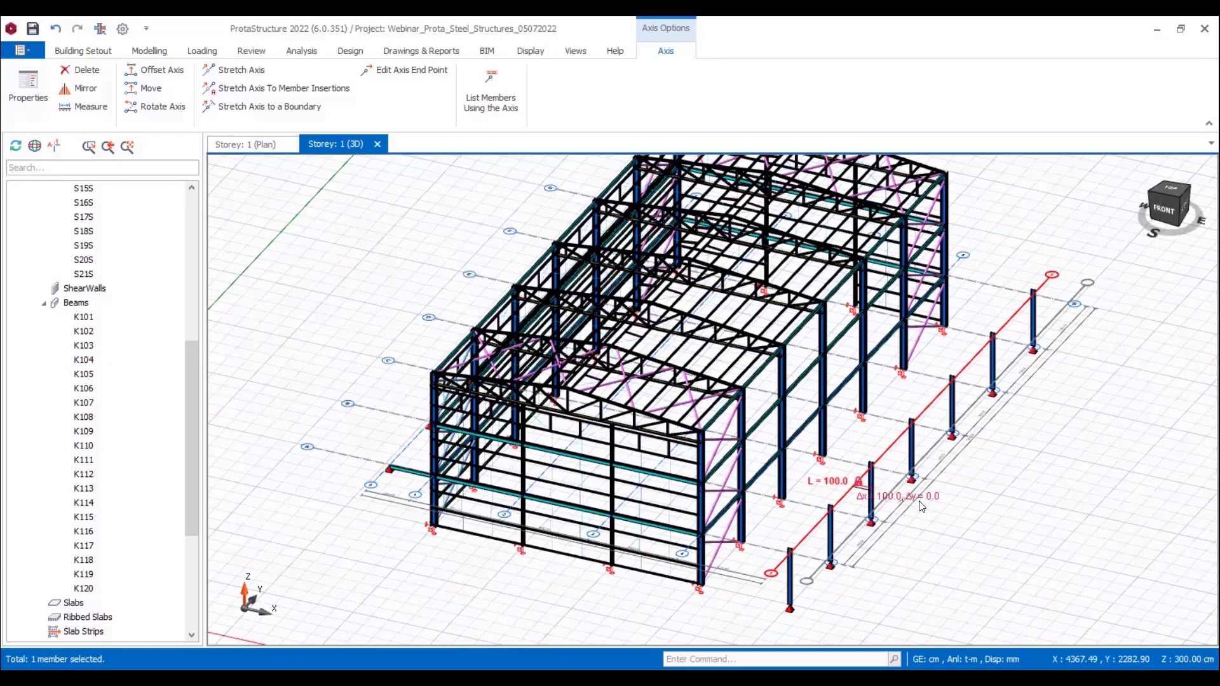
{"action": "left_click", "coordinate": [920, 502]}
{"action": "key", "text": "Escape"}
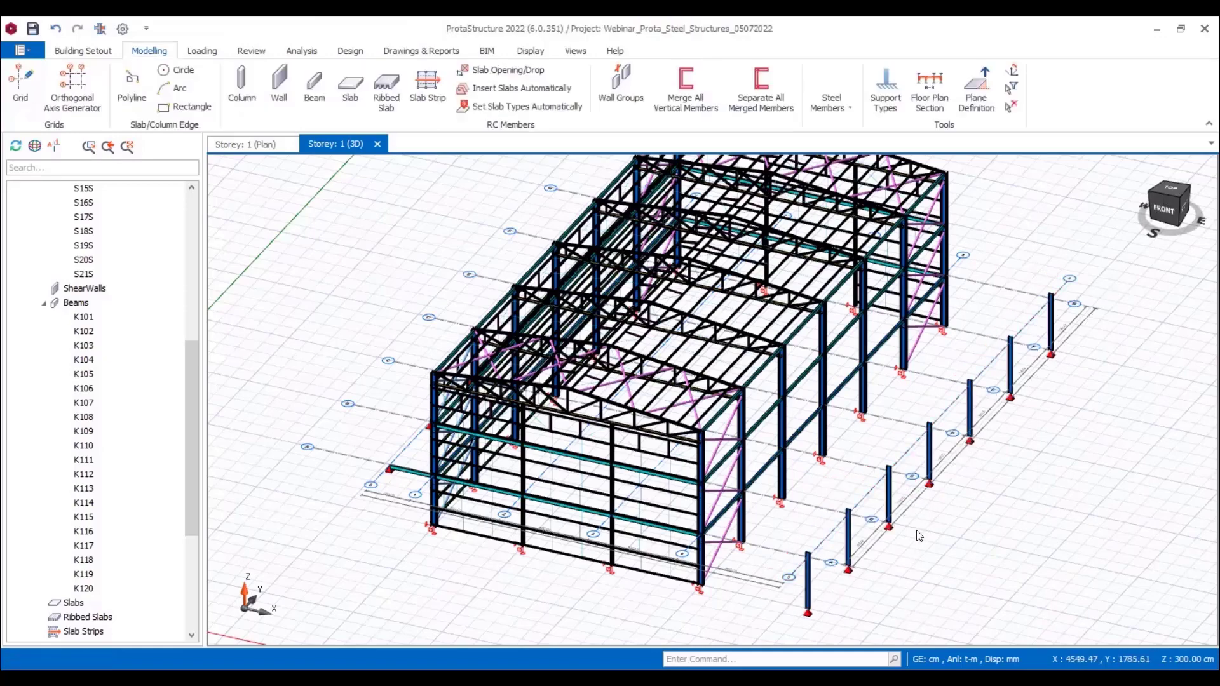
Step: Insert a curved IPE180 frame member on axis A from the building column's top to the outer column's top, with 90° plane normal angle and 130 cm apex distance
{"action": "middle_click_drag", "start_coordinate": [935, 531], "coordinate": [928, 524]}
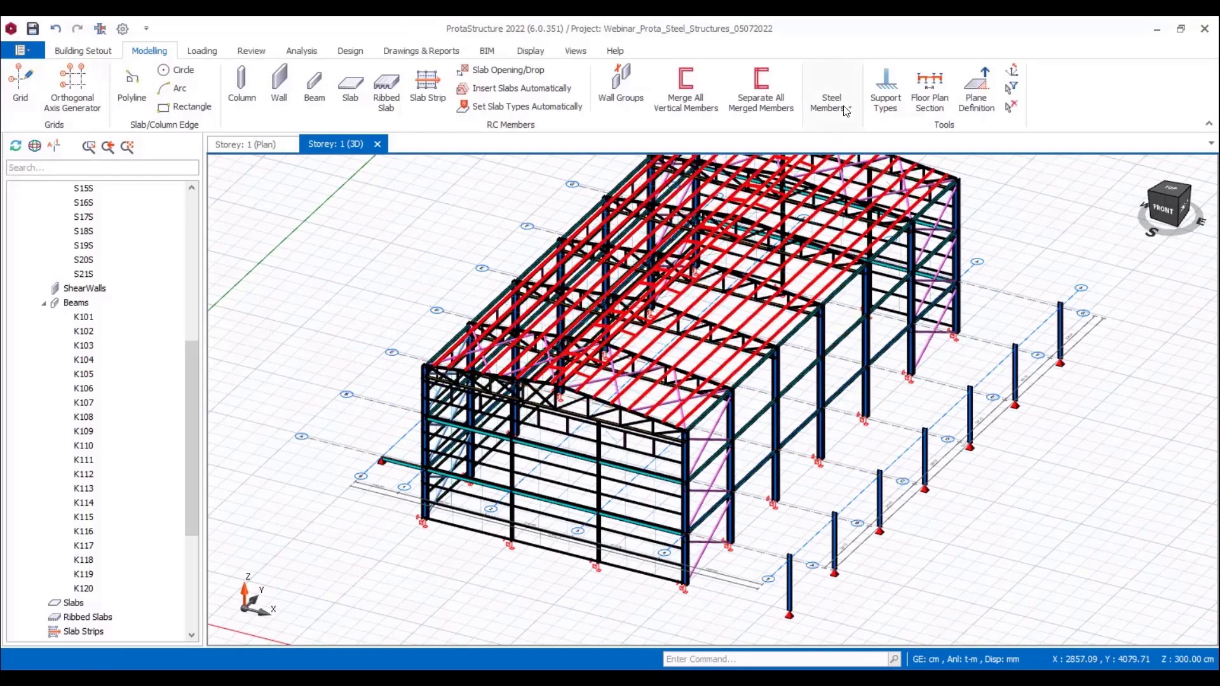
{"action": "left_click", "coordinate": [841, 109]}
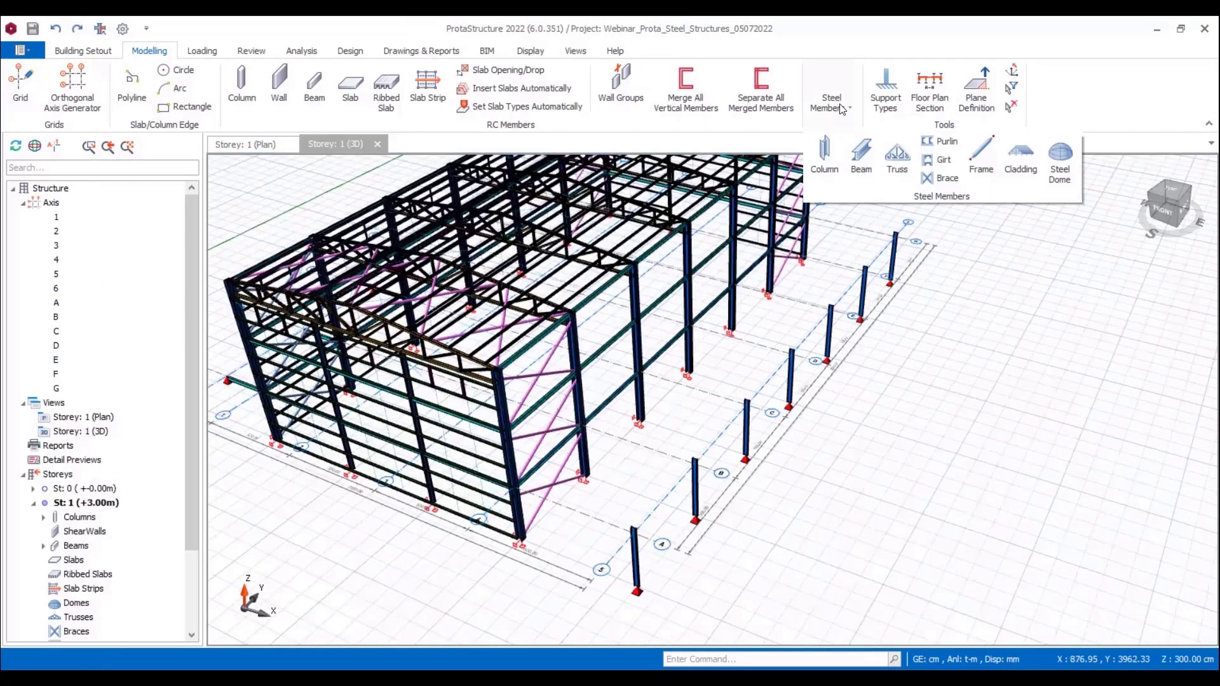
{"action": "left_click", "coordinate": [976, 159]}
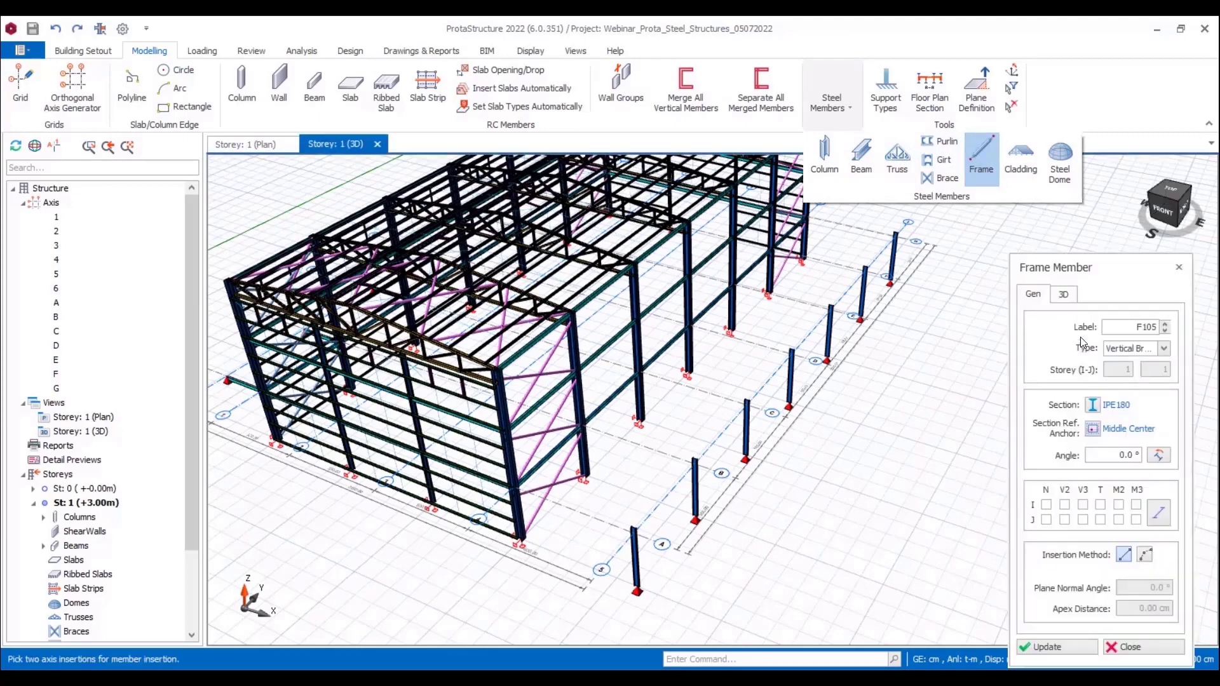
{"action": "left_click", "coordinate": [1145, 556]}
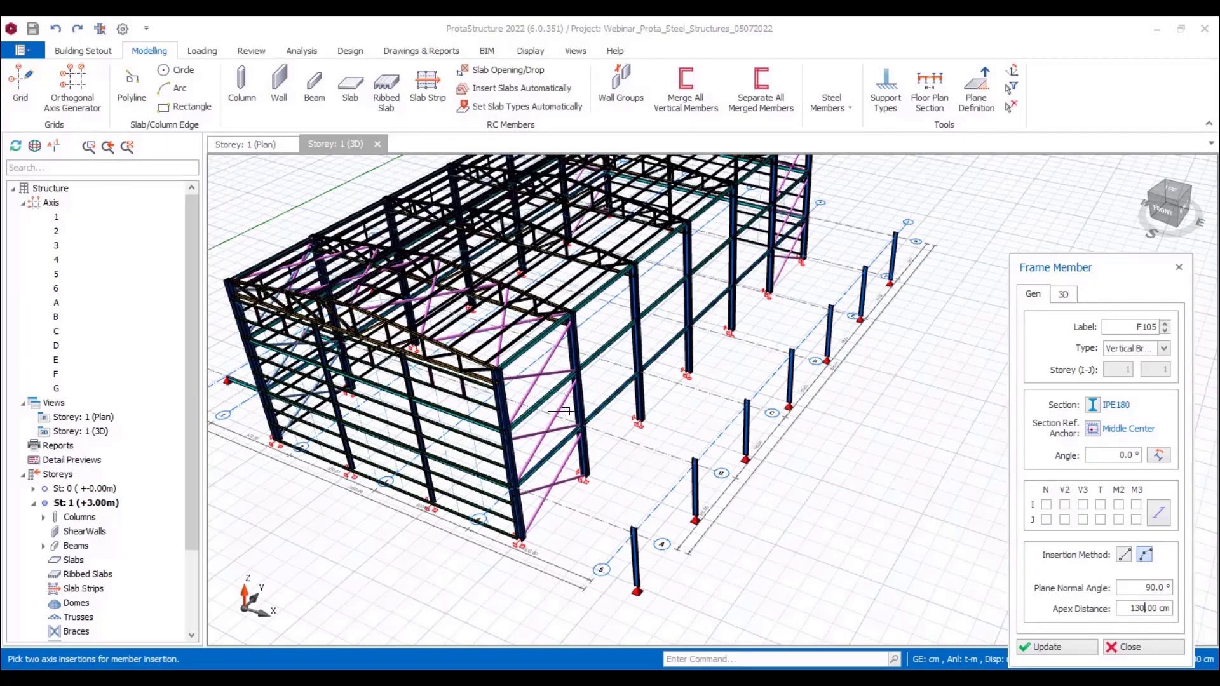
{"action": "scroll", "coordinate": [566, 412], "scroll_direction": "up", "scroll_amount": 3}
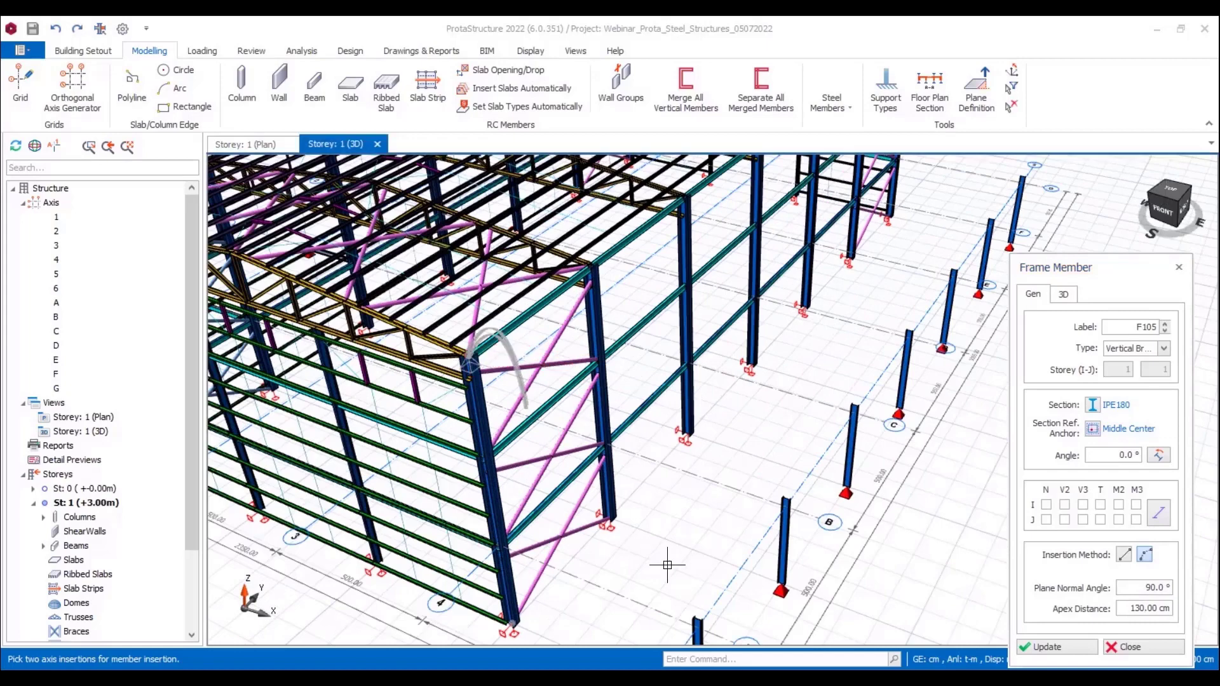
{"action": "left_click", "coordinate": [674, 616]}
{"action": "middle_click_drag", "start_coordinate": [755, 428], "coordinate": [674, 473]}
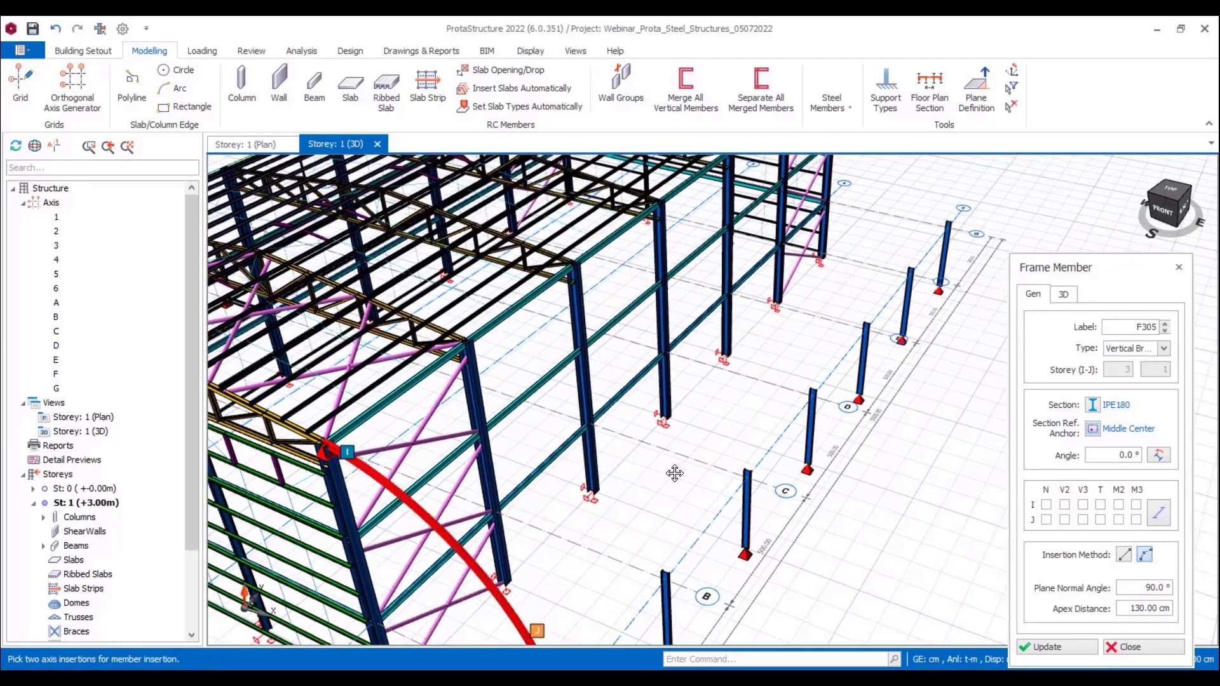
{"action": "key", "text": "Escape"}
{"action": "middle_click_drag", "start_coordinate": [530, 565], "coordinate": [707, 486]}
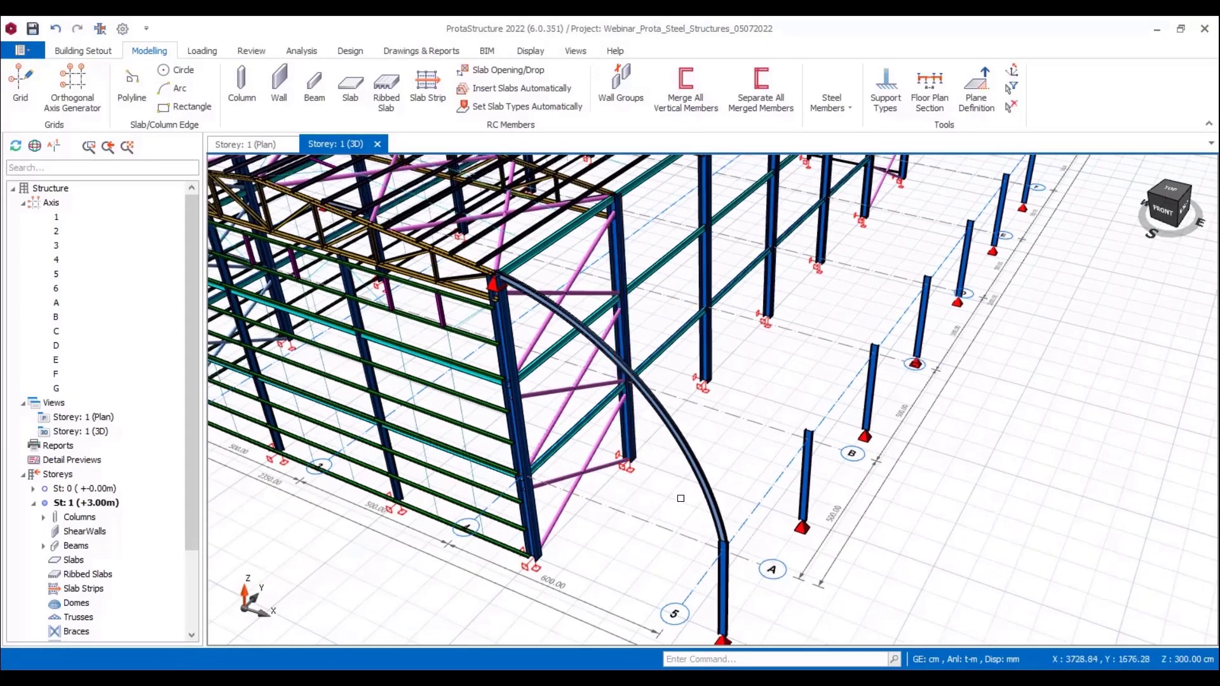
Step: Set the I-end support of the curved frame member on axis A to [None]
{"action": "left_click", "coordinate": [708, 486]}
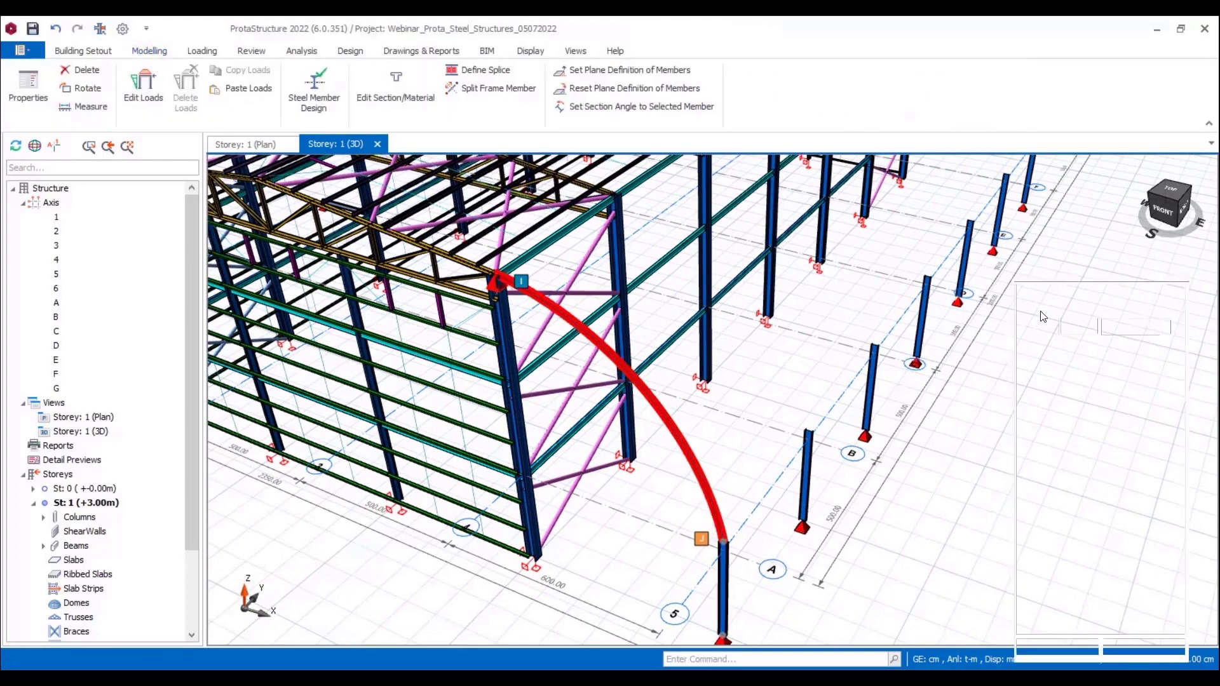
{"action": "left_click", "coordinate": [1065, 295]}
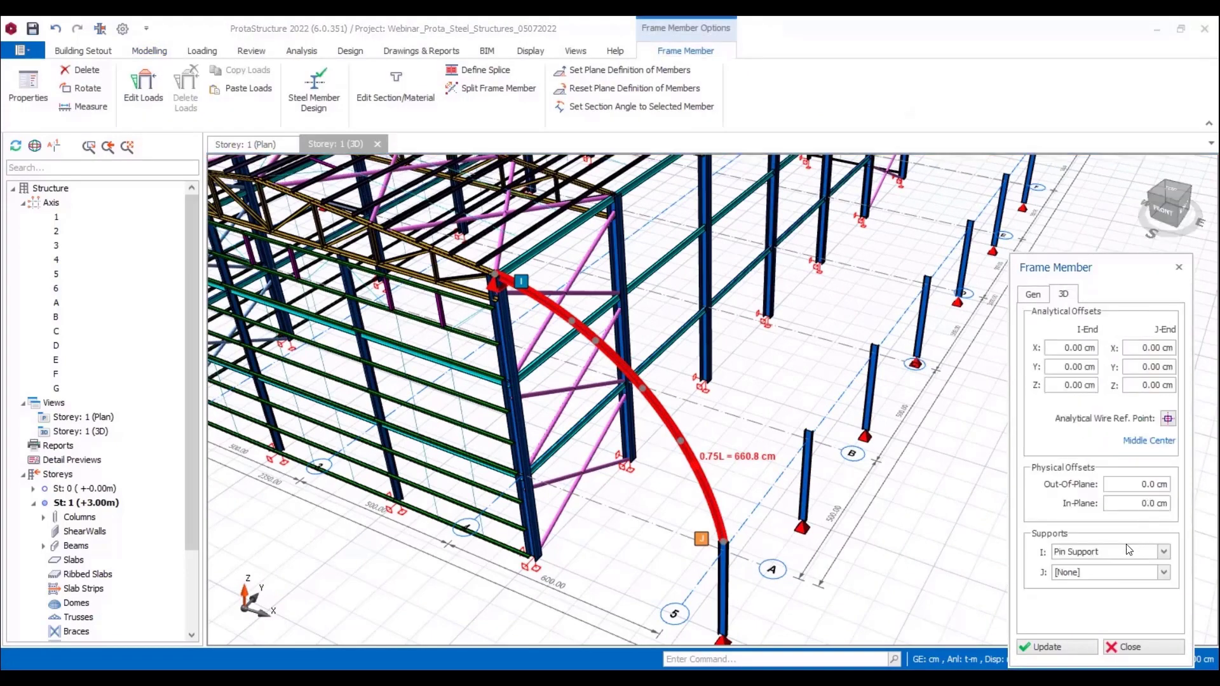
{"action": "left_click", "coordinate": [1104, 552]}
{"action": "left_click", "coordinate": [1089, 562]}
Step: Insert matching curved frame members between the building and outer column tops on axes B and C
{"action": "middle_click_drag", "start_coordinate": [831, 474], "coordinate": [766, 501]}
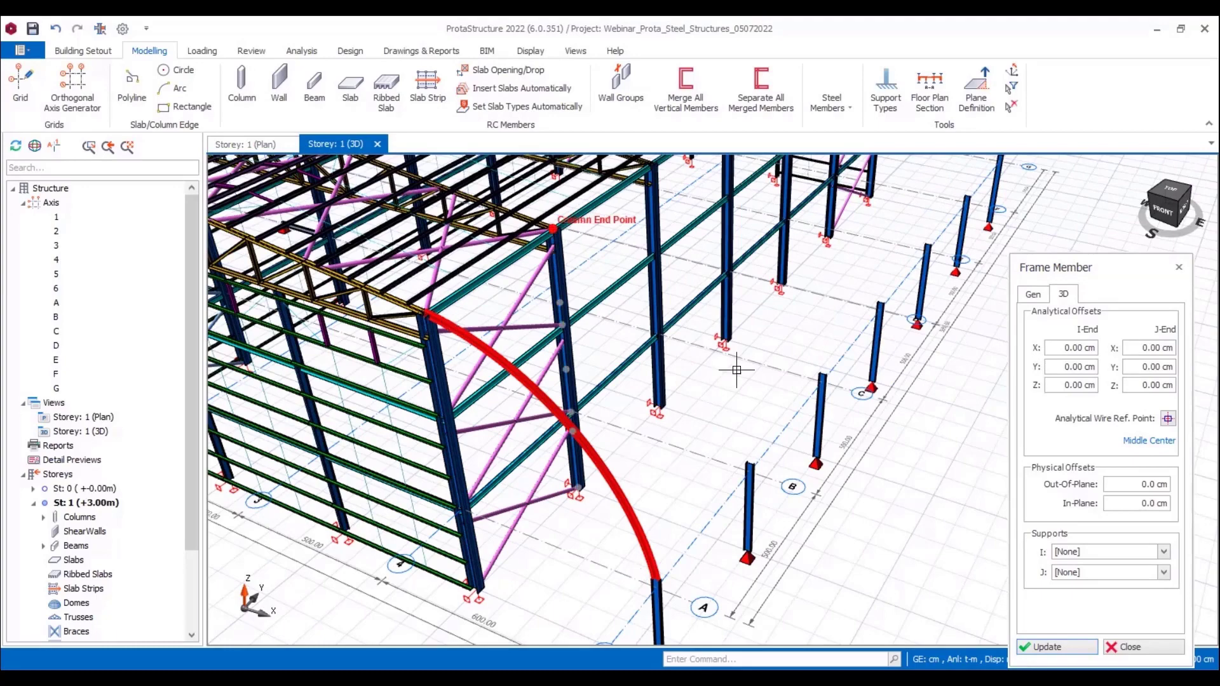
{"action": "left_click", "coordinate": [751, 463]}
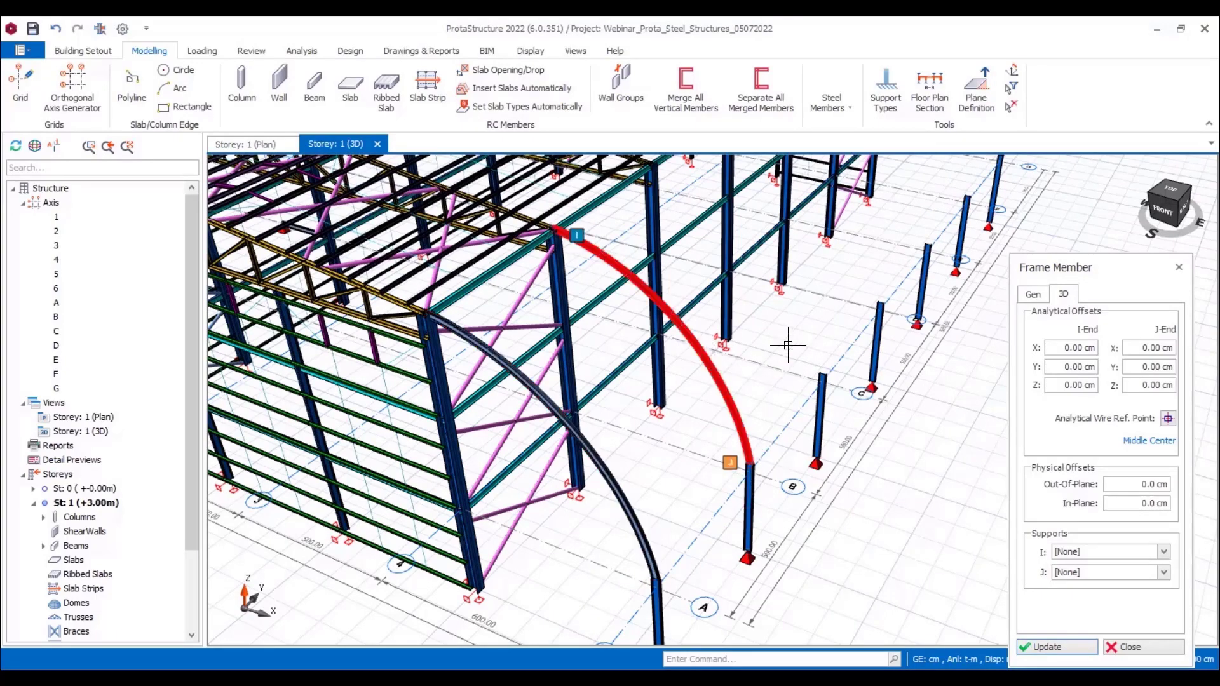
{"action": "middle_click_drag", "start_coordinate": [806, 318], "coordinate": [686, 447]}
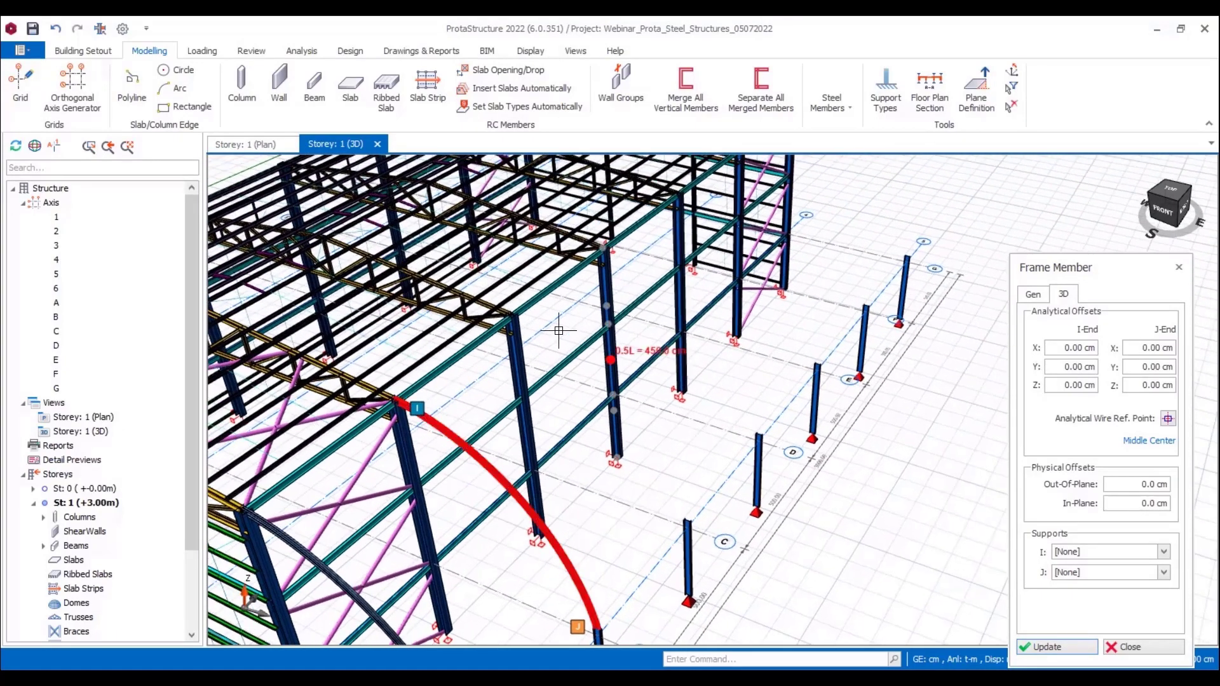
{"action": "left_click", "coordinate": [510, 314]}
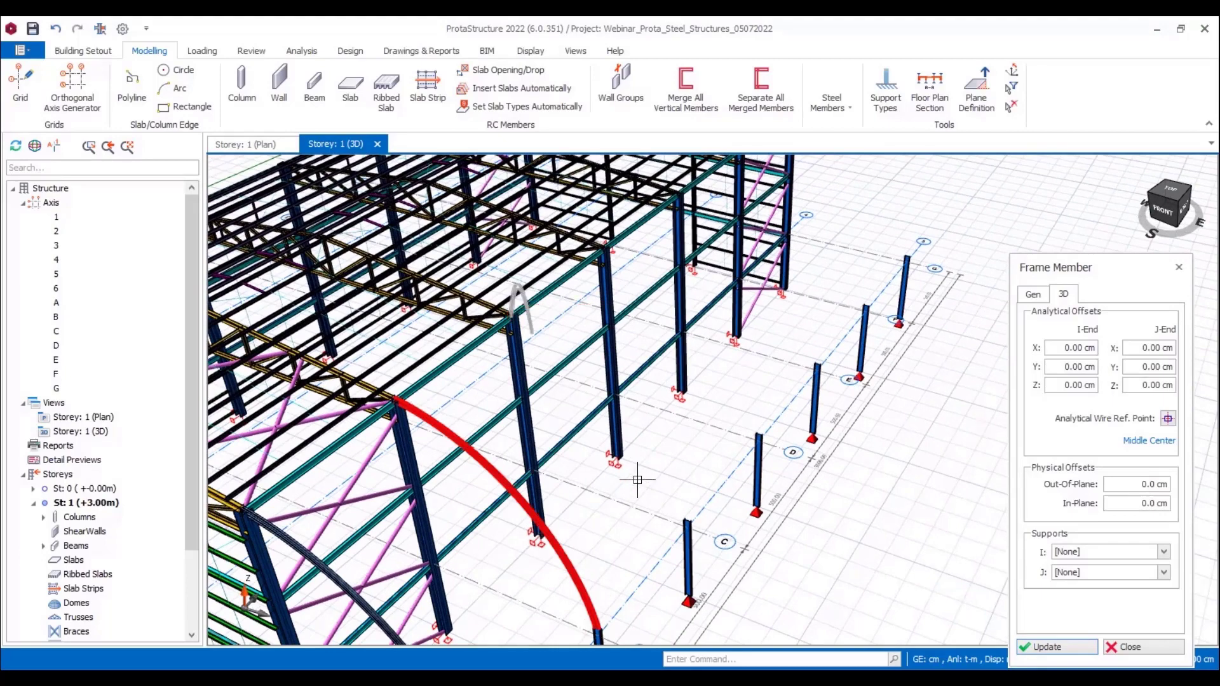
{"action": "left_click", "coordinate": [686, 521]}
Step: Insert matching curved frame members between the building and outer column tops on axes D and E
{"action": "middle_click_drag", "start_coordinate": [754, 380], "coordinate": [659, 472]}
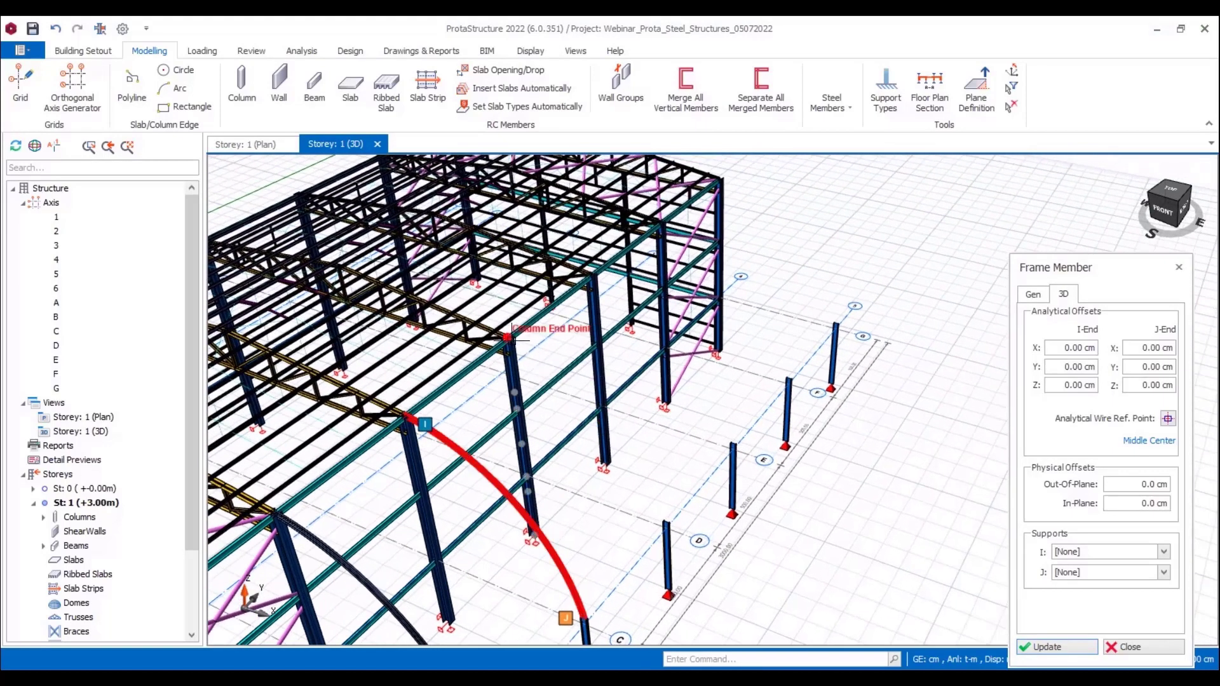
{"action": "left_click", "coordinate": [533, 361]}
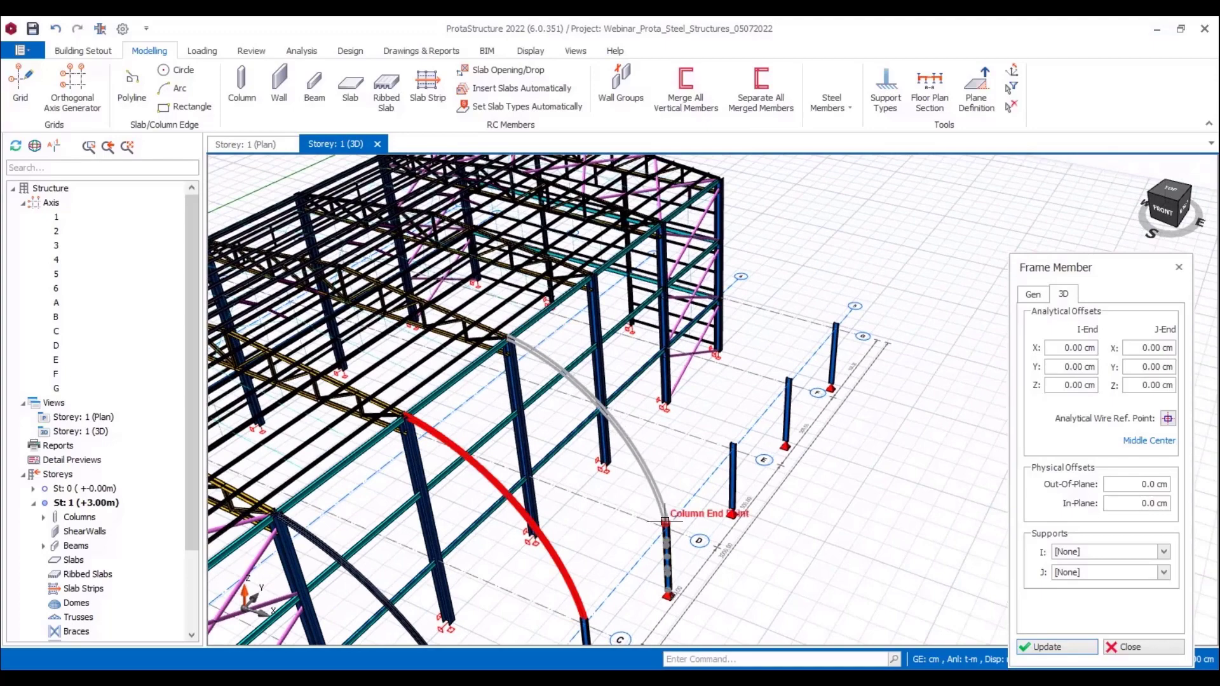
{"action": "middle_click_drag", "start_coordinate": [730, 391], "coordinate": [637, 450]}
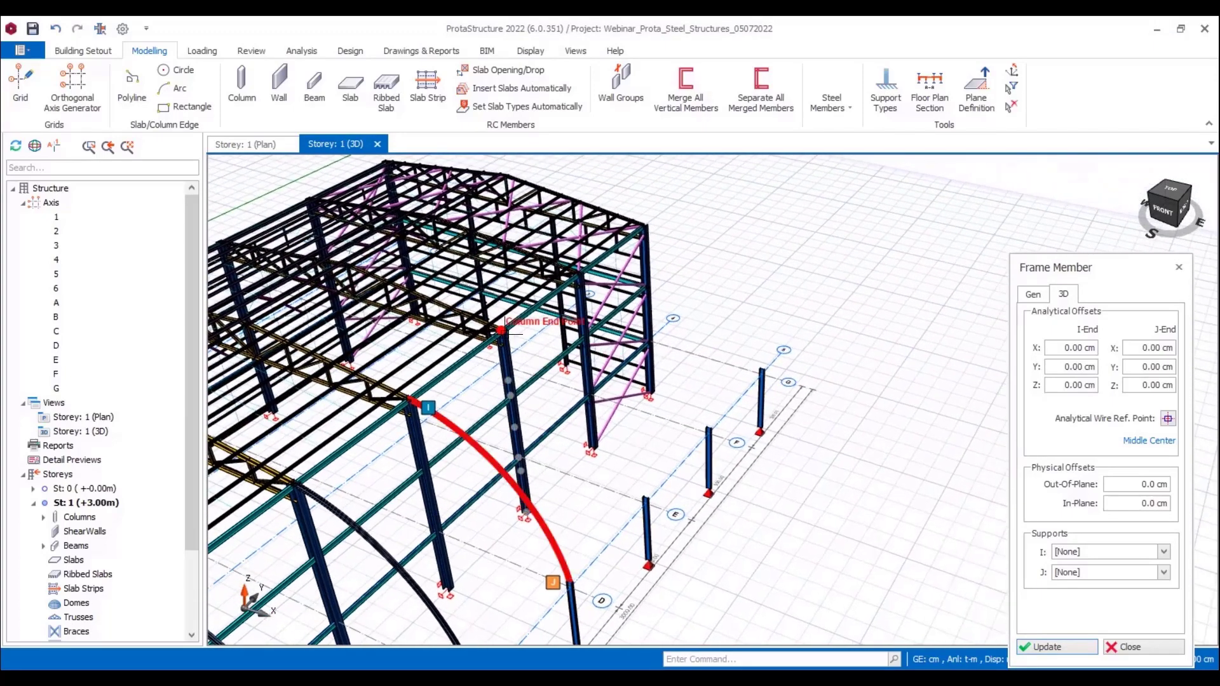
{"action": "left_click", "coordinate": [646, 498]}
{"action": "middle_click_drag", "start_coordinate": [683, 381], "coordinate": [618, 430]}
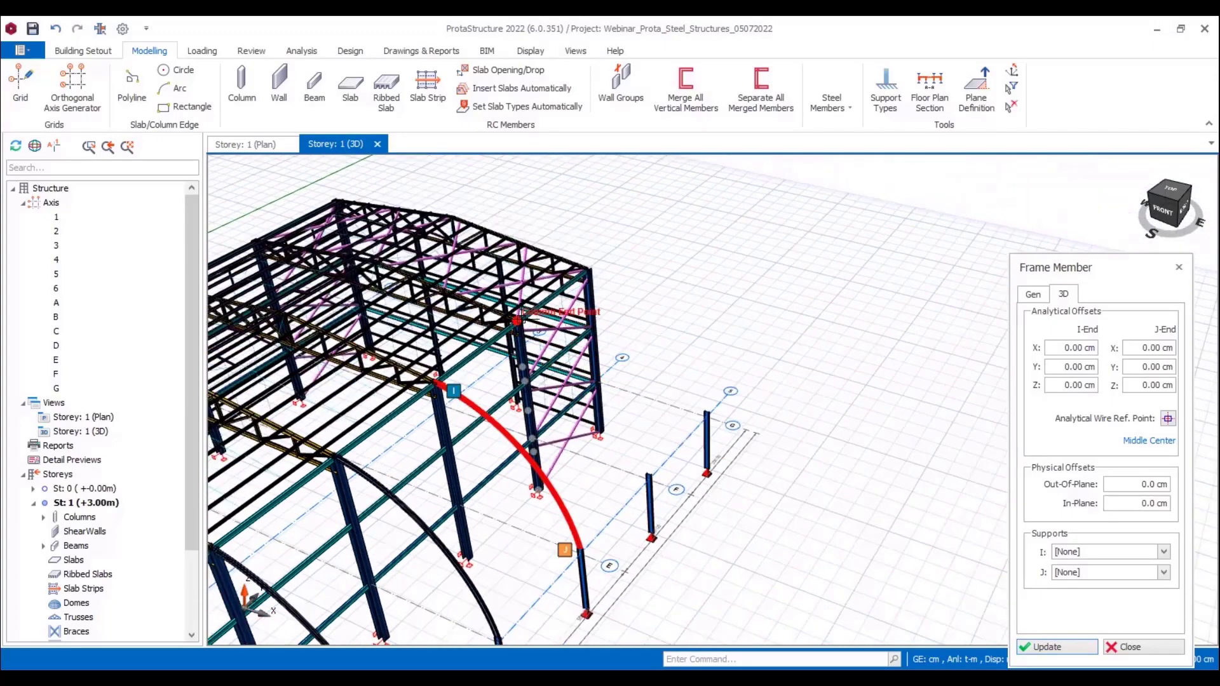
Step: Insert matching curved frame members between the building and outer column tops on axes F and G
{"action": "left_click", "coordinate": [518, 320]}
{"action": "scroll", "coordinate": [518, 320], "scroll_direction": "up", "scroll_amount": 2}
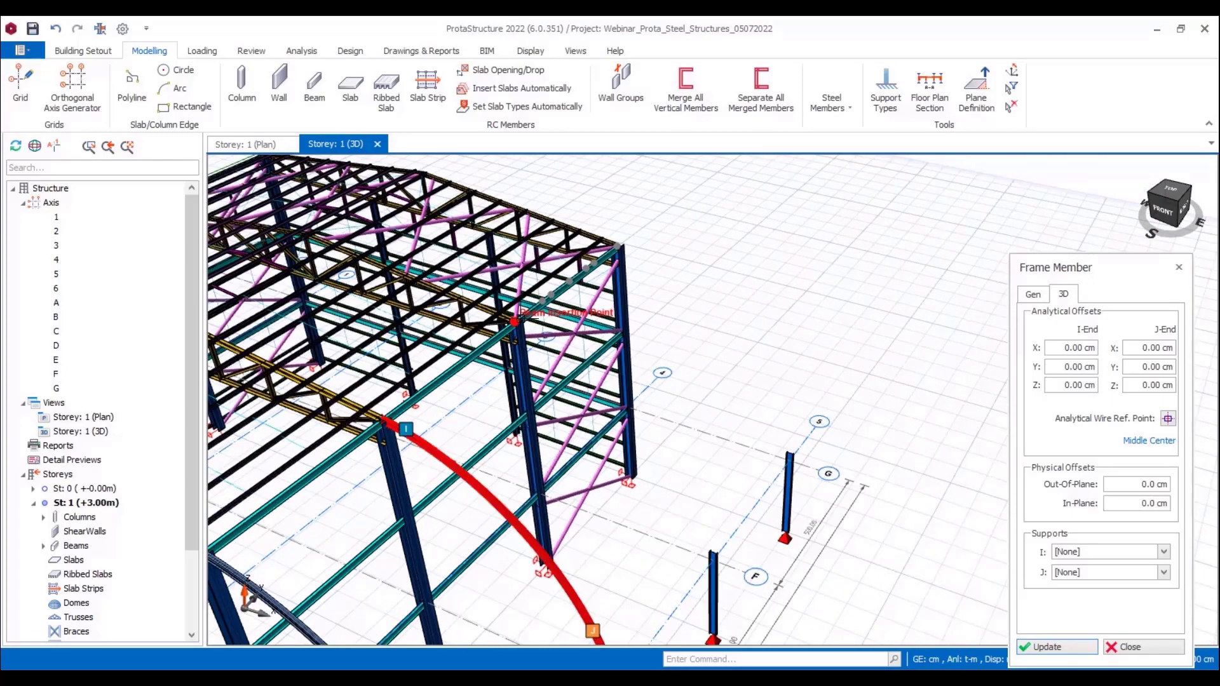
{"action": "scroll", "coordinate": [518, 319], "scroll_direction": "up", "scroll_amount": 2}
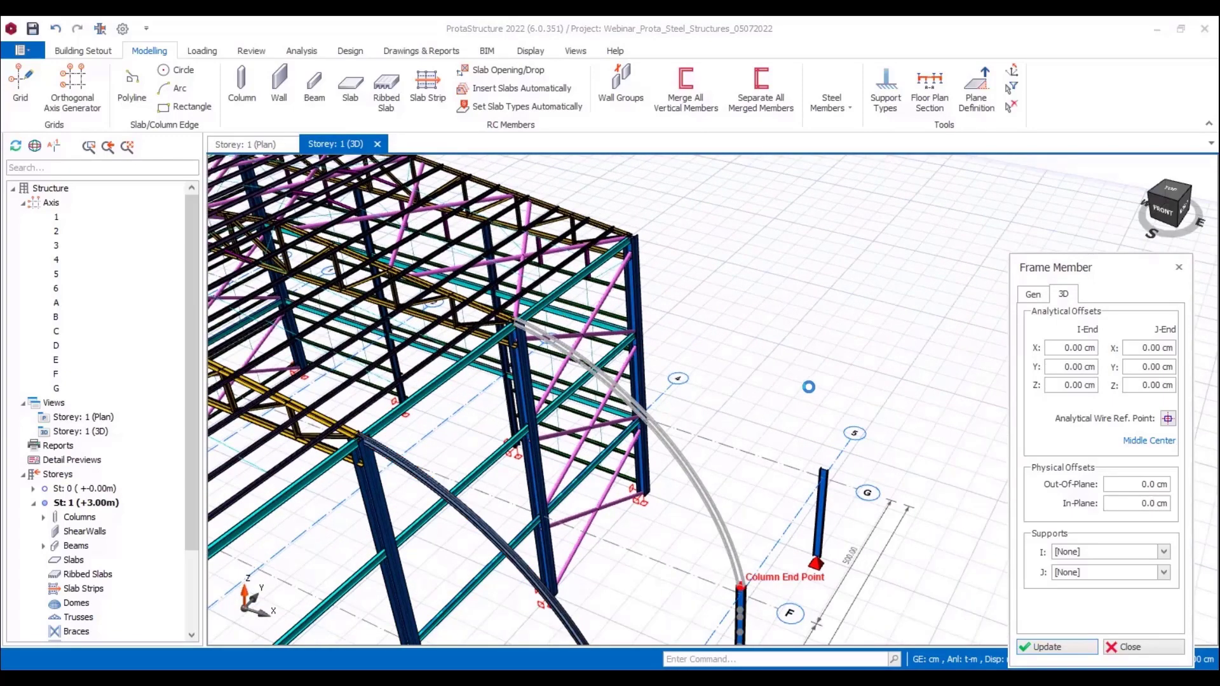
{"action": "left_click", "coordinate": [741, 585]}
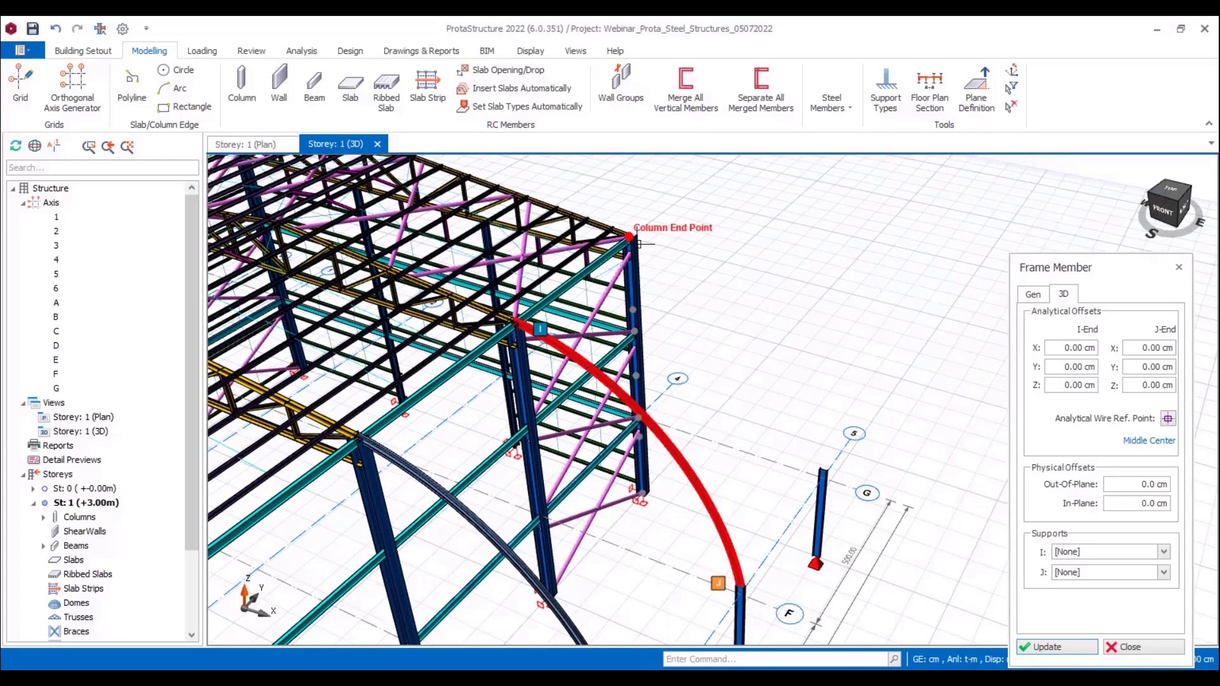
{"action": "left_click", "coordinate": [824, 473]}
{"action": "scroll", "coordinate": [866, 470], "scroll_direction": "down", "scroll_amount": 3}
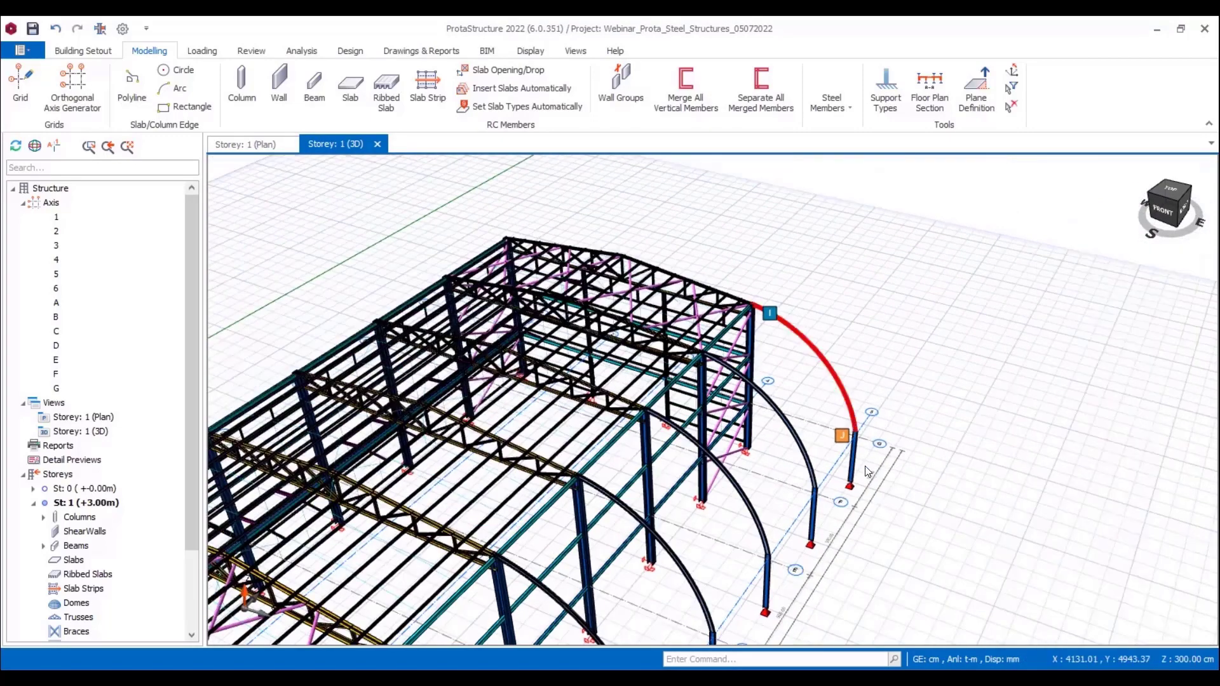
{"action": "middle_click_drag", "start_coordinate": [859, 586], "coordinate": [912, 509]}
{"action": "key", "text": "Escape"}
Step: Start a new frame member and assign it the TUBO-D114.3X5 section from the Euro steel database
{"action": "middle_click_drag", "start_coordinate": [920, 449], "coordinate": [963, 401]}
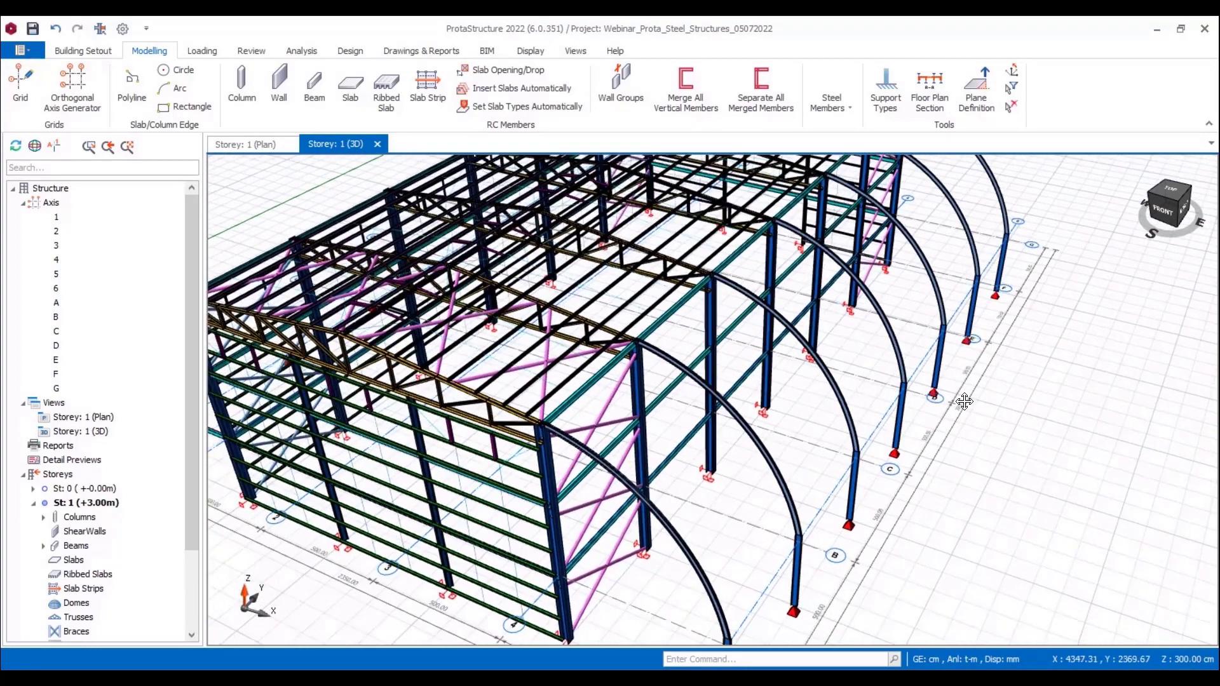
{"action": "middle_click_drag", "start_coordinate": [867, 497], "coordinate": [898, 467]}
{"action": "scroll", "coordinate": [909, 427], "scroll_direction": "down", "scroll_amount": 5}
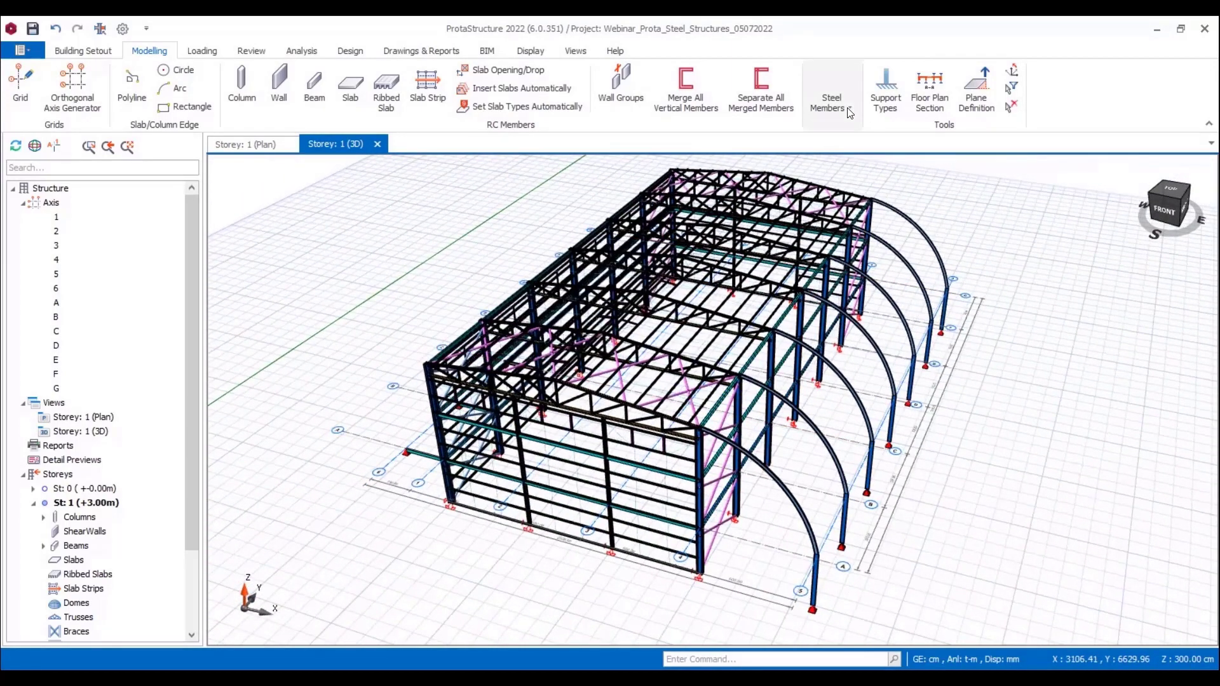
{"action": "left_click", "coordinate": [831, 95]}
{"action": "left_click", "coordinate": [981, 158]}
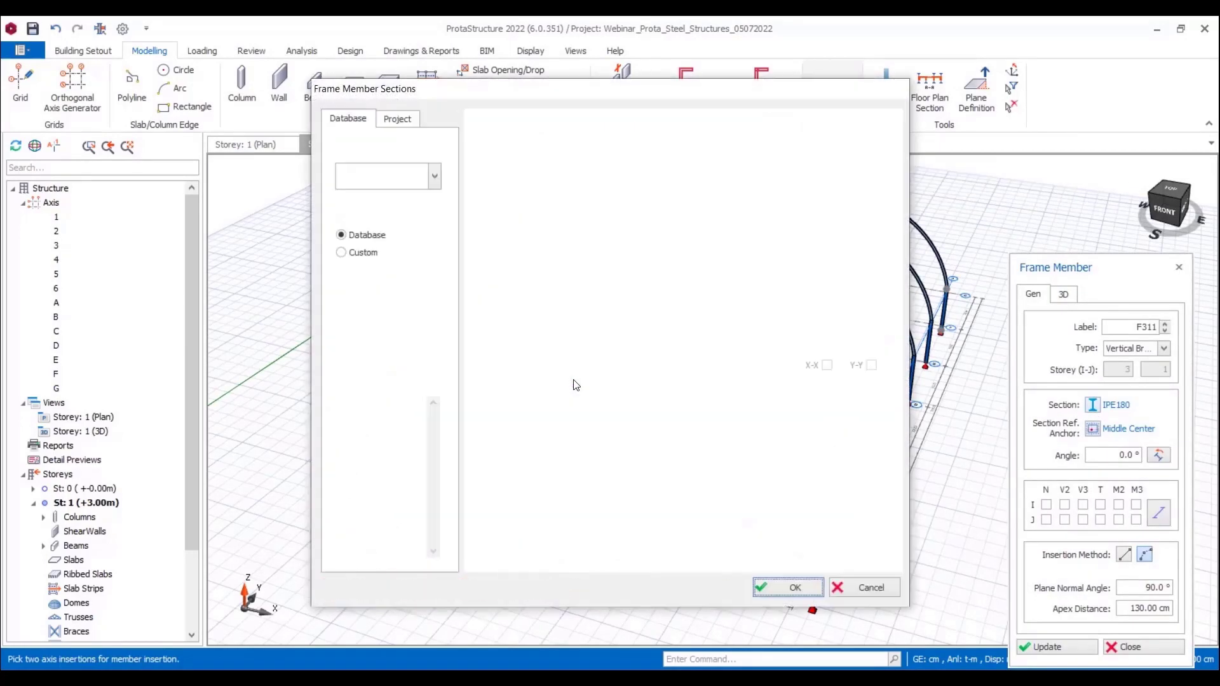
{"action": "scroll", "coordinate": [419, 413], "scroll_direction": "down", "scroll_amount": 4}
{"action": "left_click", "coordinate": [365, 537]}
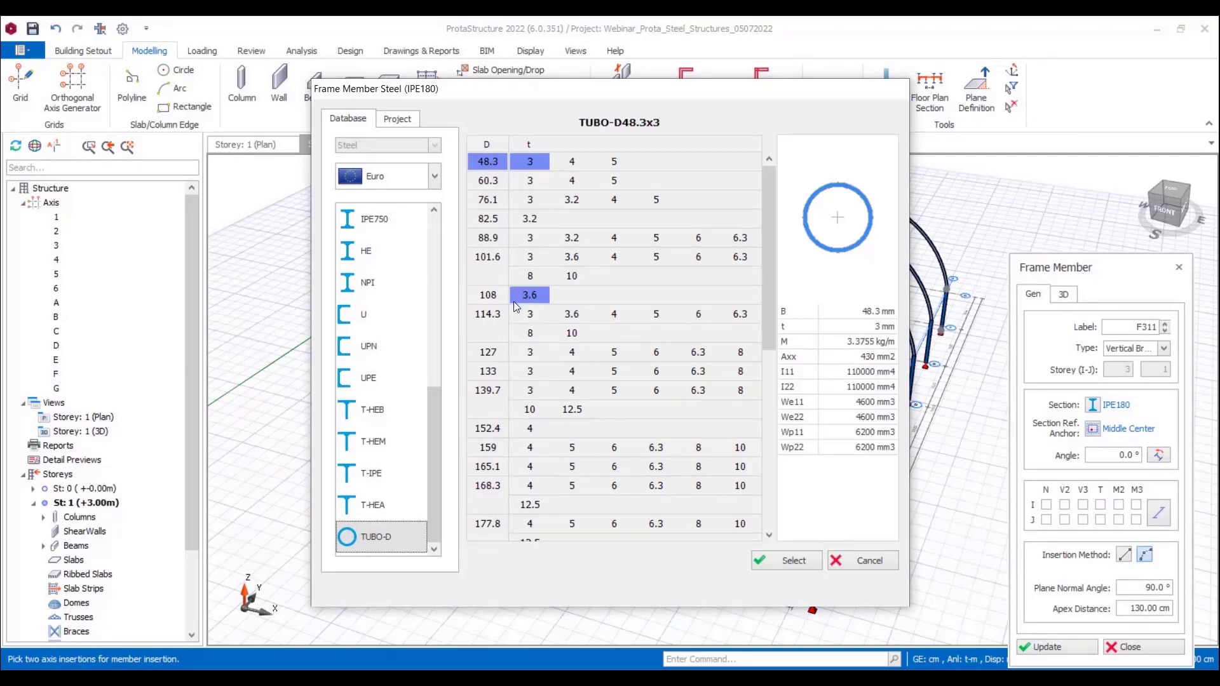
{"action": "left_click", "coordinate": [490, 311]}
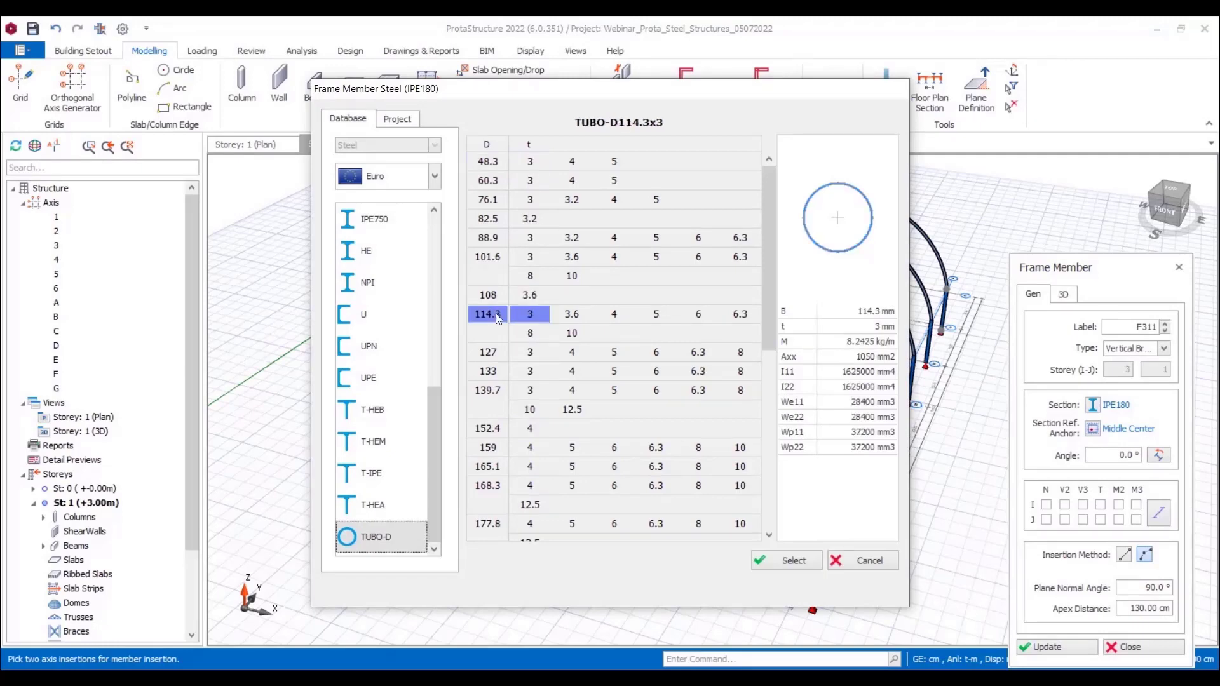
{"action": "left_click", "coordinate": [654, 312]}
{"action": "left_click", "coordinate": [784, 561]}
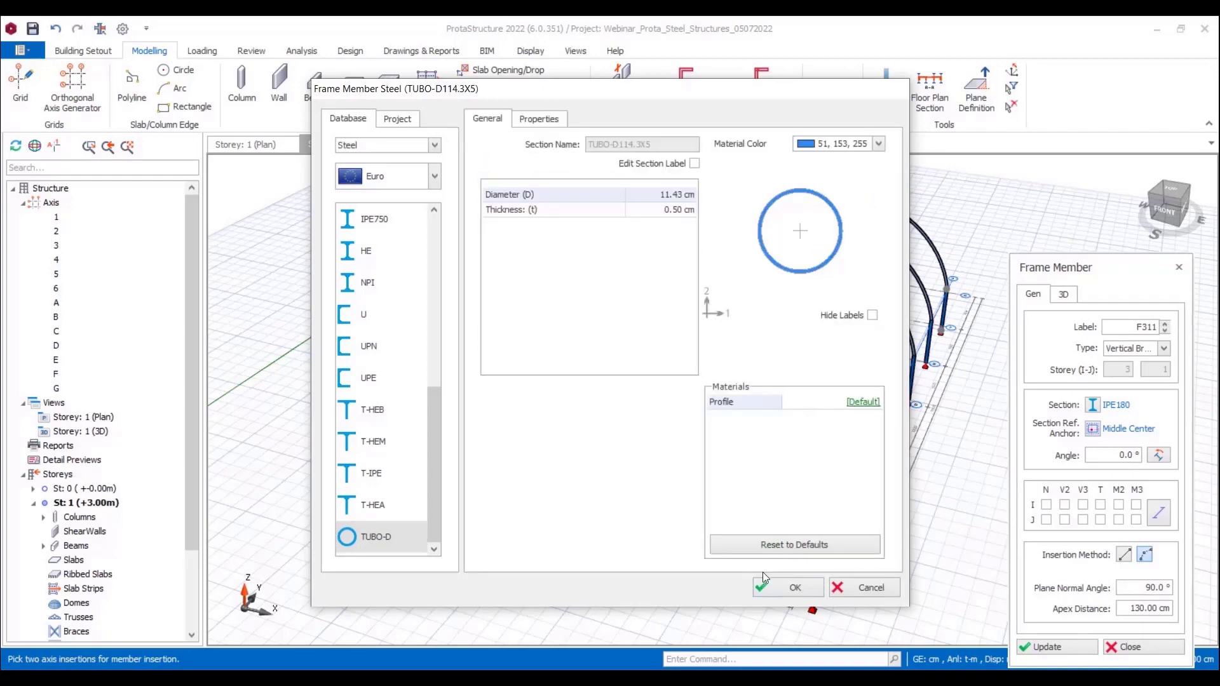
{"action": "left_click", "coordinate": [793, 589]}
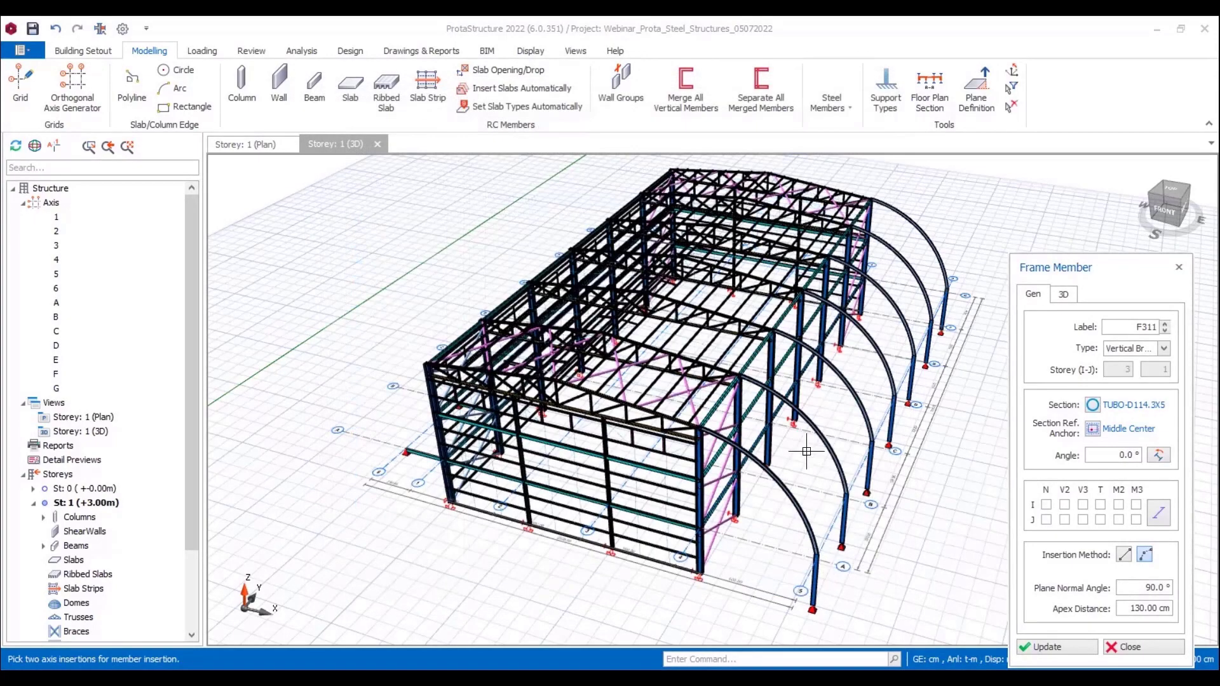
Step: Insert a tube member between the curved members on axes A and B at 0.33L, and change its insertion method to straight
{"action": "scroll", "coordinate": [770, 454], "scroll_direction": "up", "scroll_amount": 2}
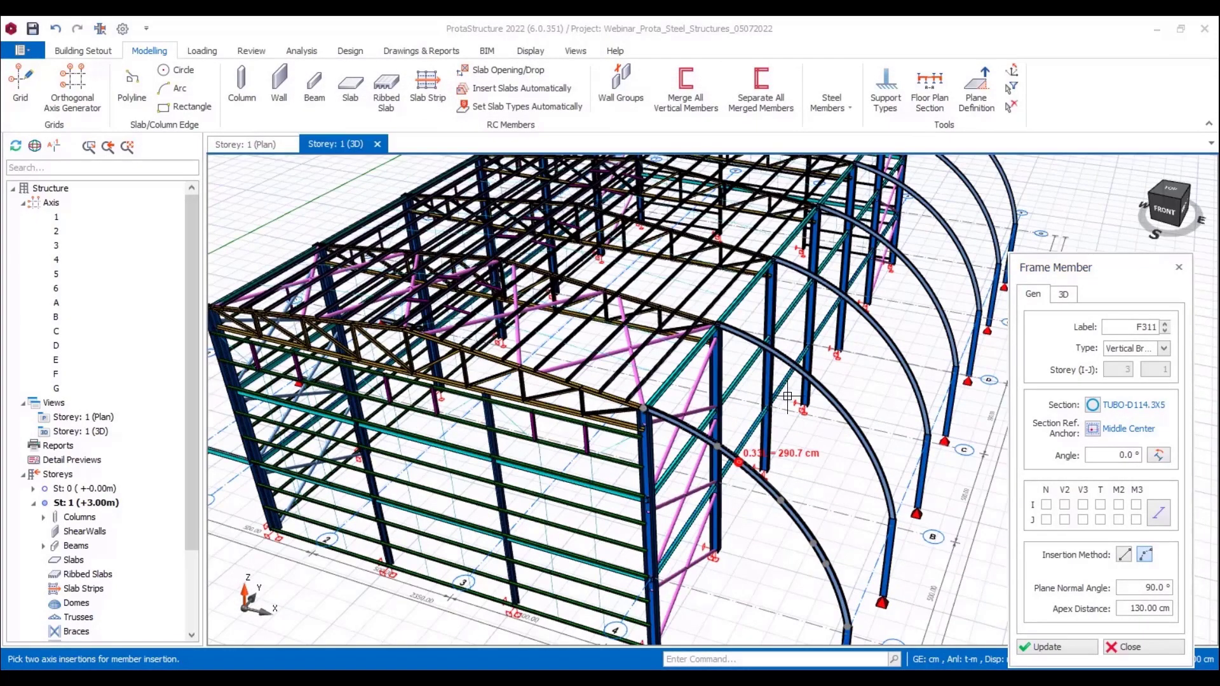
{"action": "left_click", "coordinate": [829, 369]}
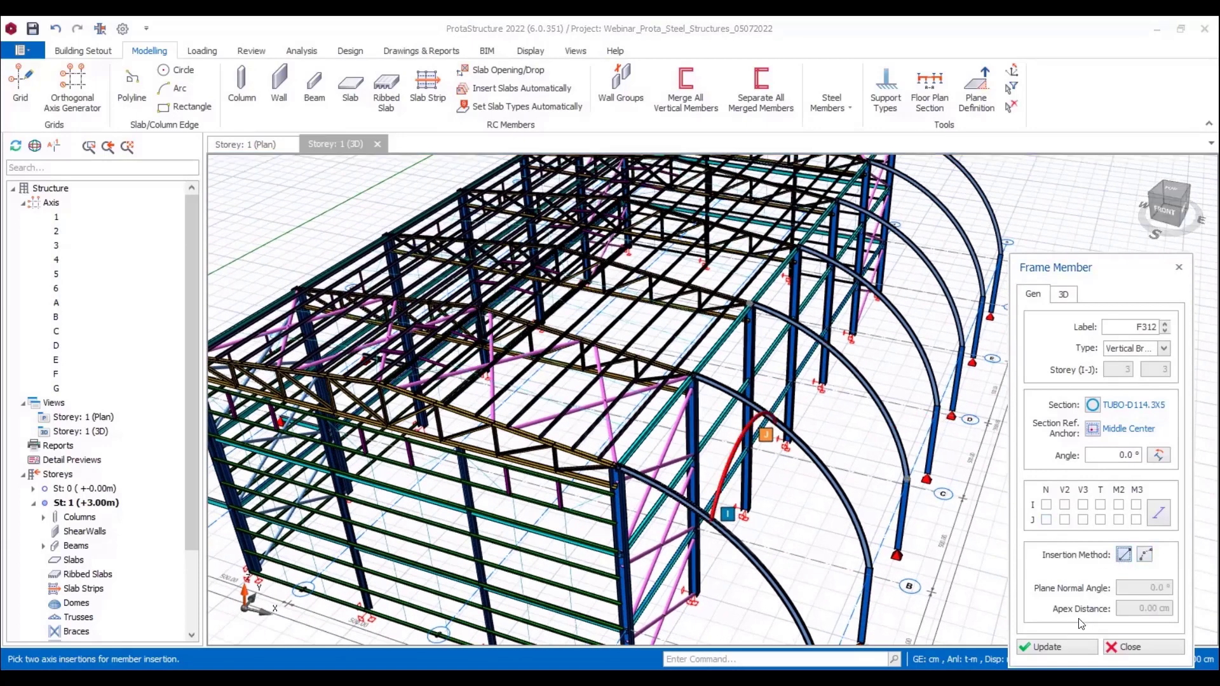
{"action": "left_click", "coordinate": [1058, 646]}
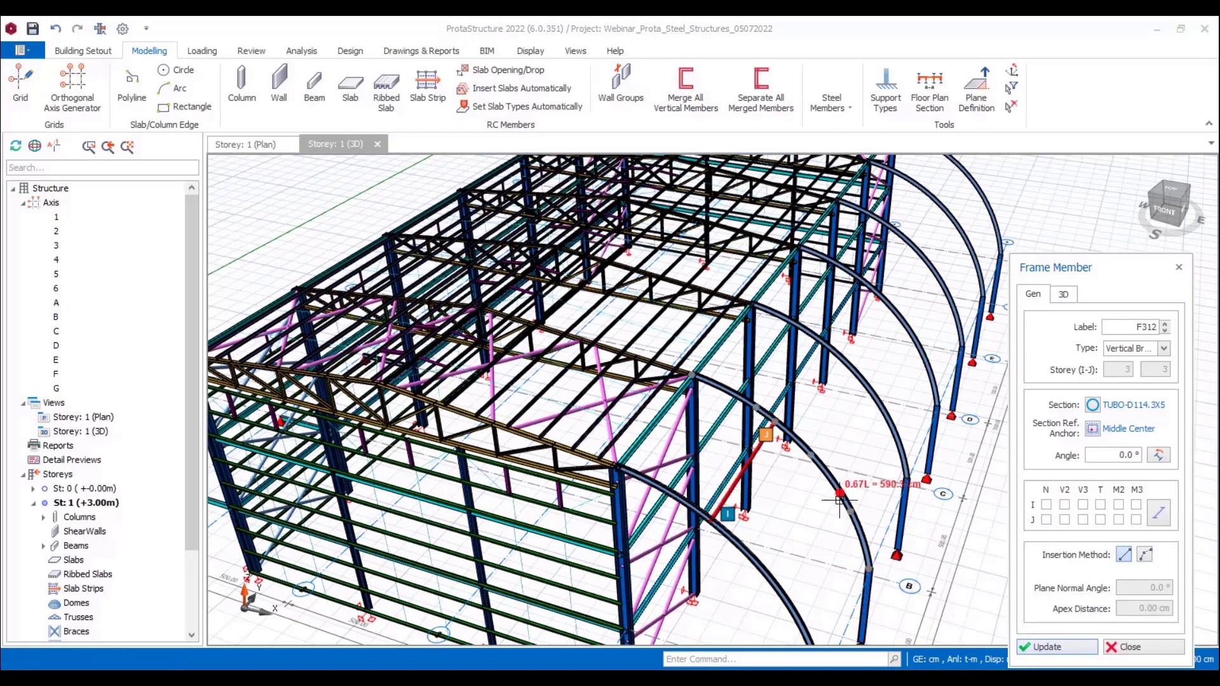
{"action": "middle_click_drag", "start_coordinate": [823, 435], "coordinate": [779, 480]}
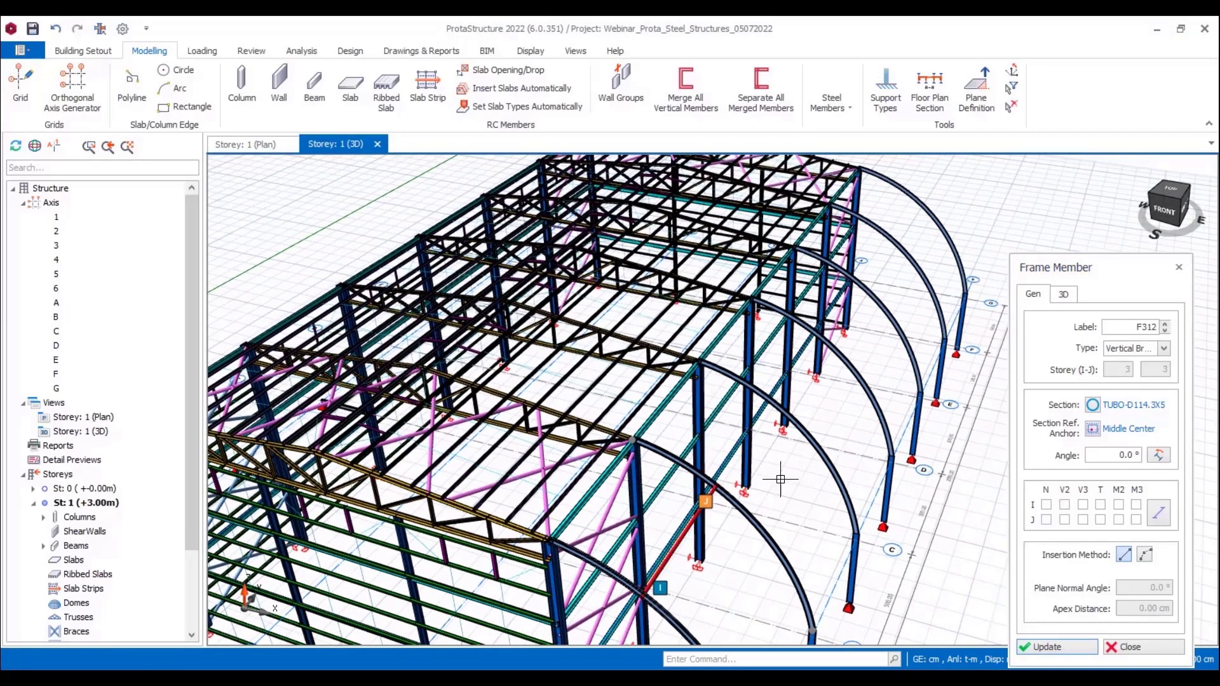
Step: Continue the upper row of straight TUBO-D114.3X5 members from axis B to axis E, connecting the curved members at 0.33L
{"action": "scroll", "coordinate": [719, 486], "scroll_direction": "up", "scroll_amount": 4}
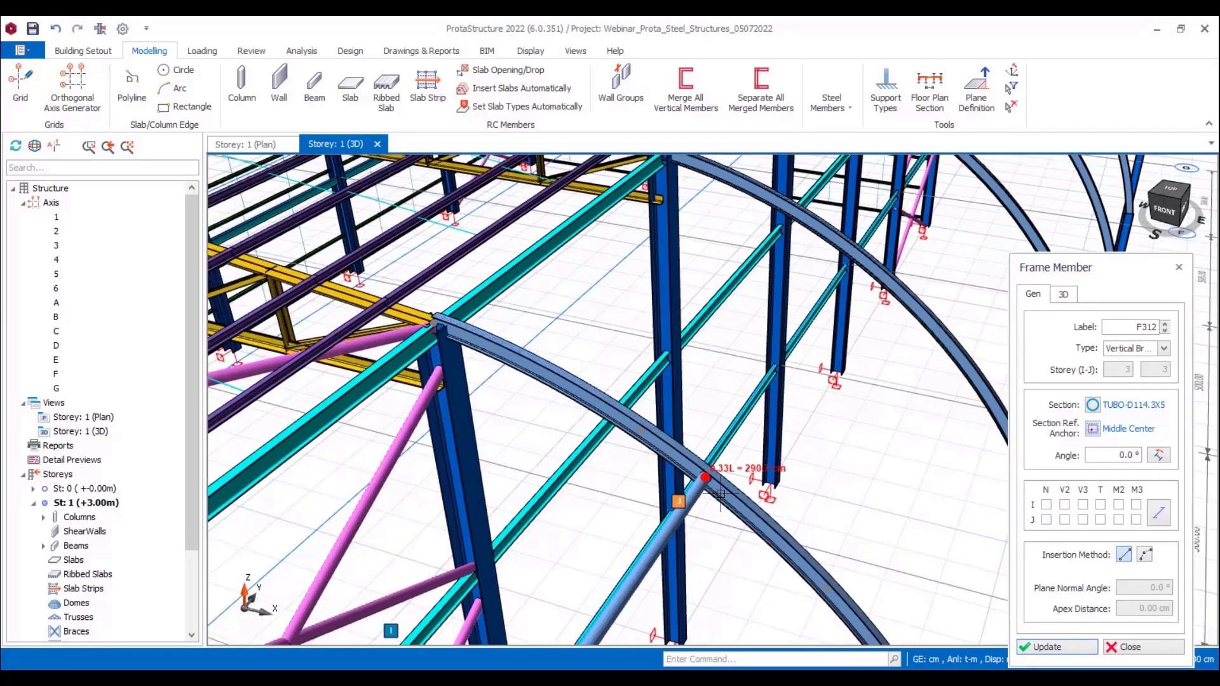
{"action": "left_click", "coordinate": [856, 251]}
{"action": "scroll", "coordinate": [836, 443], "scroll_direction": "down", "scroll_amount": 6}
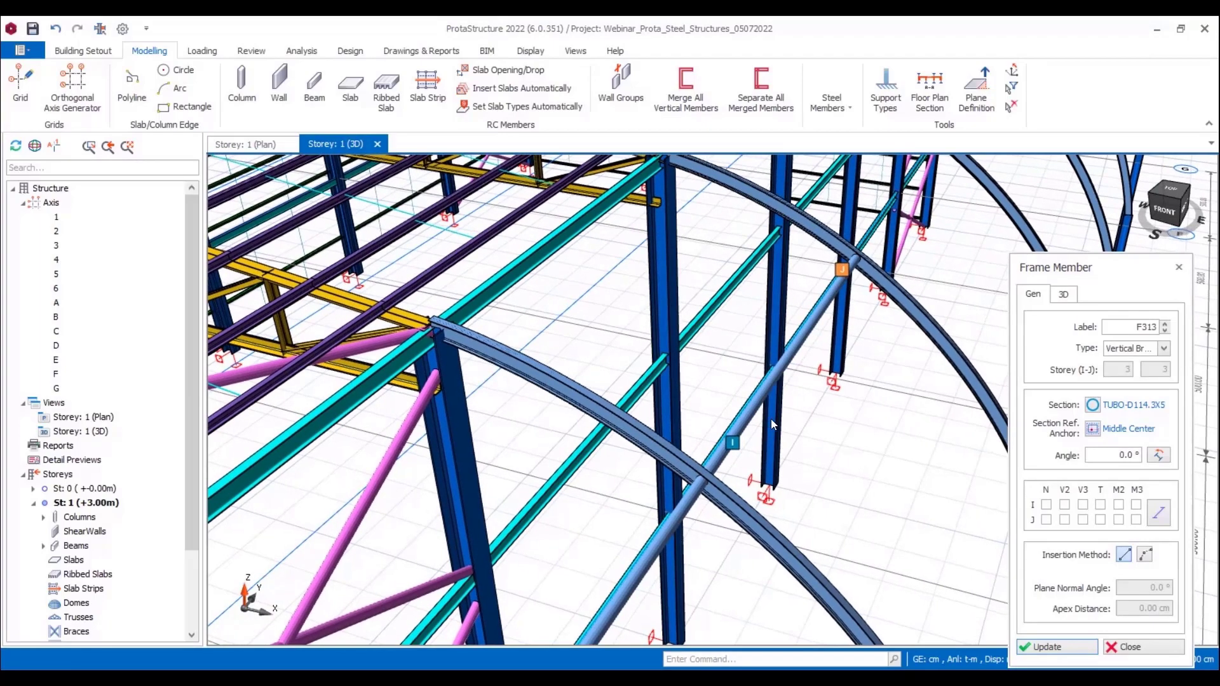
{"action": "scroll", "coordinate": [836, 443], "scroll_direction": "up", "scroll_amount": 6}
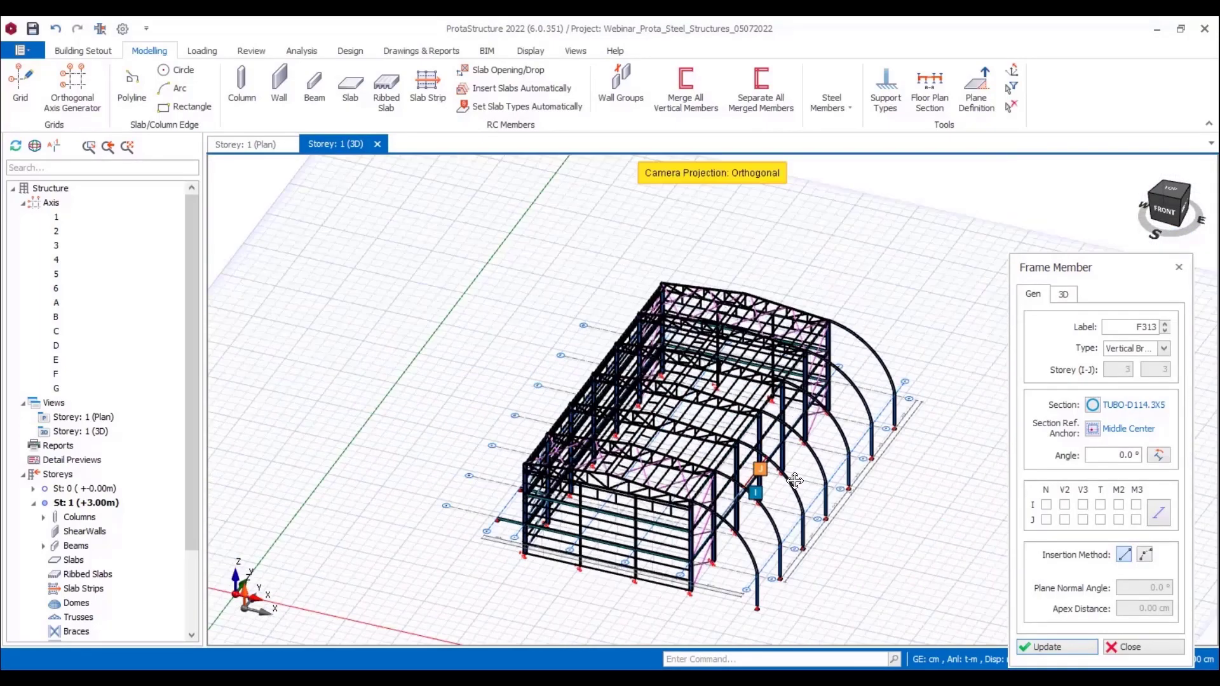
{"action": "scroll", "coordinate": [774, 485], "scroll_direction": "up", "scroll_amount": 2}
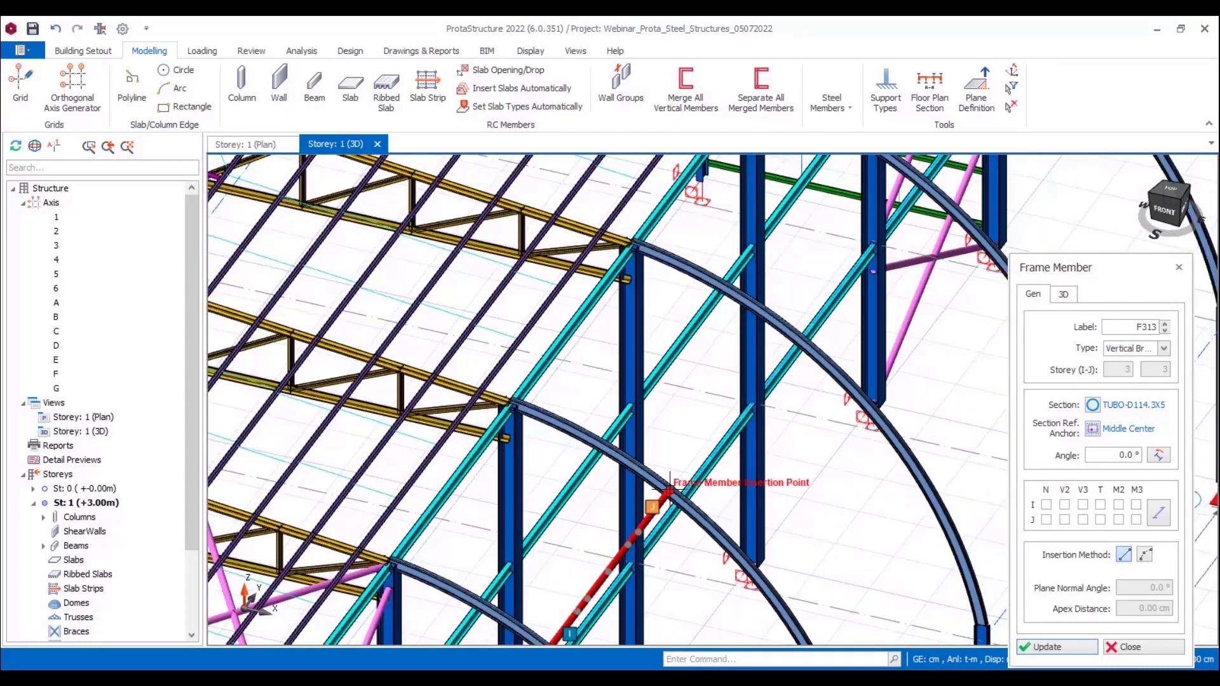
{"action": "left_click", "coordinate": [670, 489]}
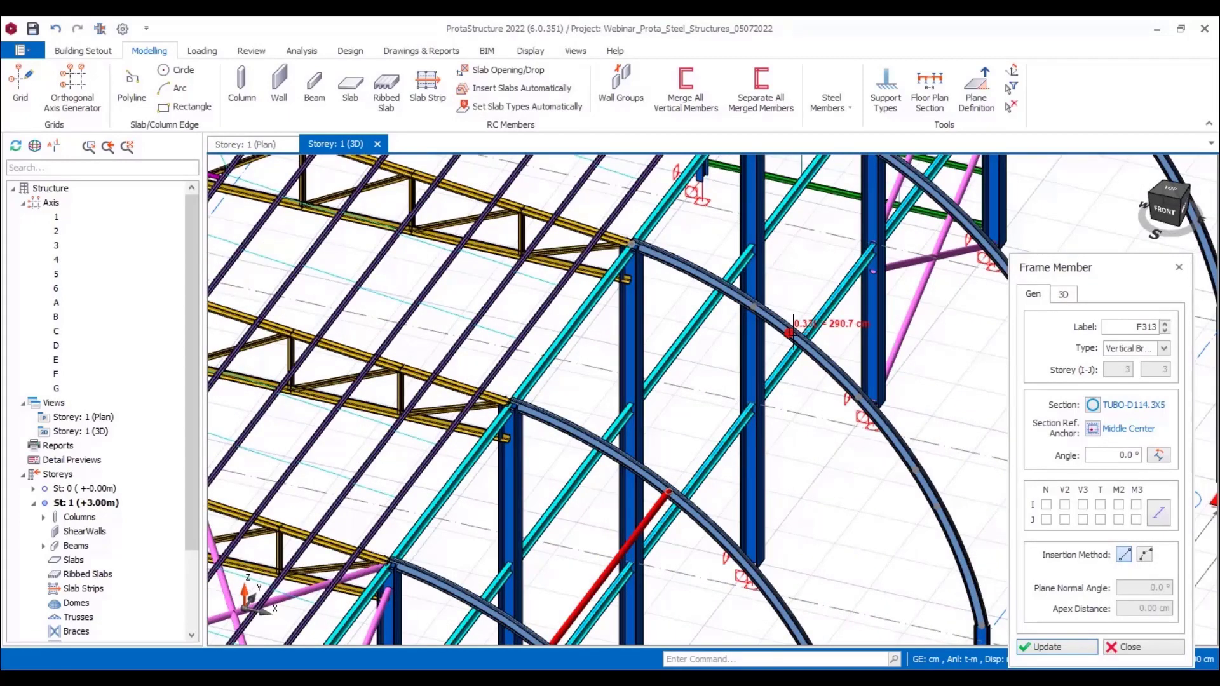
{"action": "middle_click_drag", "start_coordinate": [932, 346], "coordinate": [839, 466]}
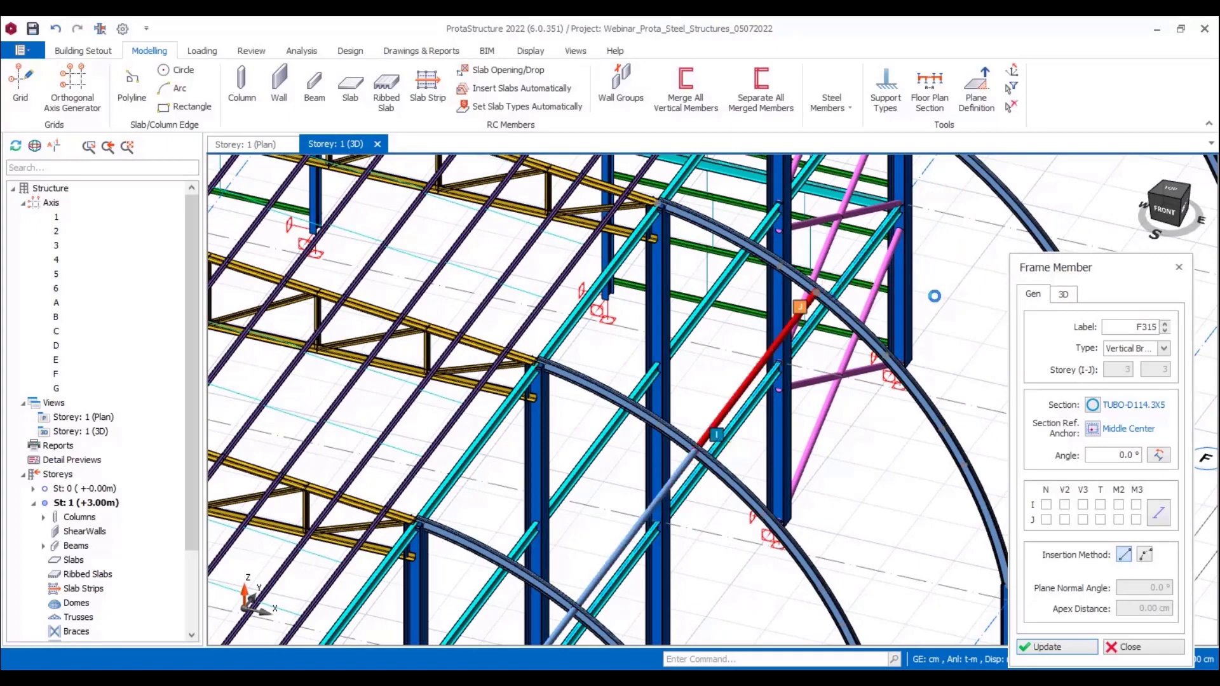
Step: Extend the upper row of straight tube members from axis E to axis G at 0.33L of the curved members
{"action": "middle_click_drag", "start_coordinate": [932, 296], "coordinate": [777, 496]}
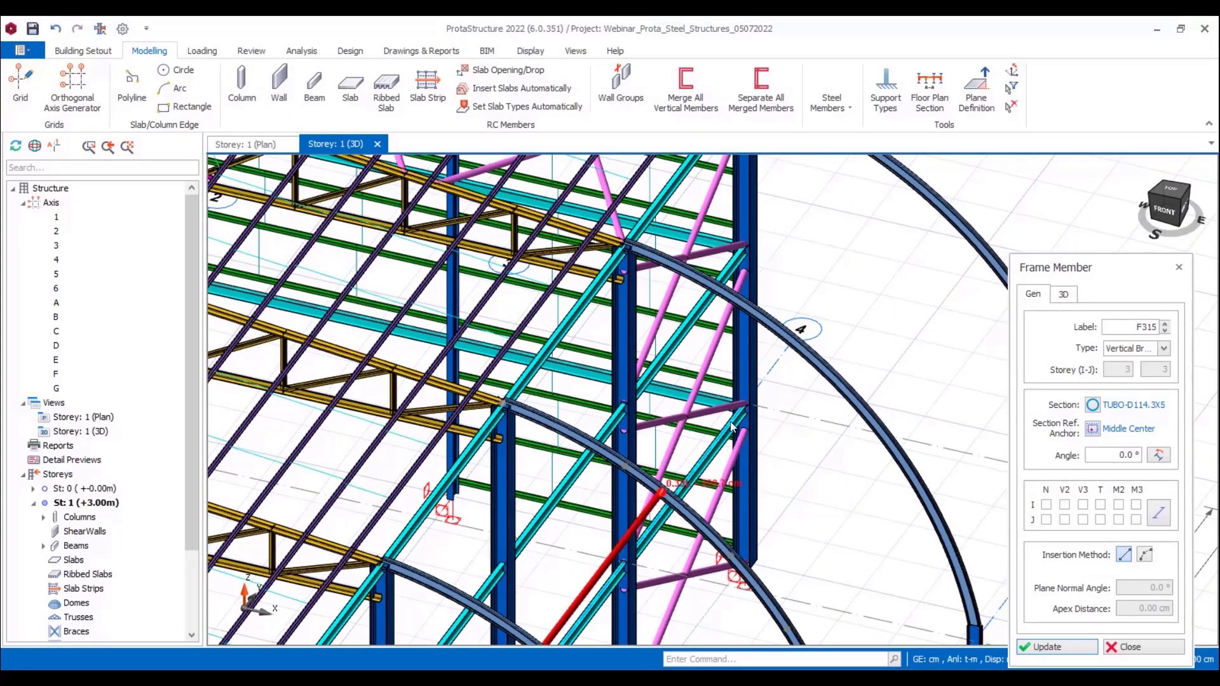
{"action": "middle_click_drag", "start_coordinate": [886, 296], "coordinate": [742, 472]}
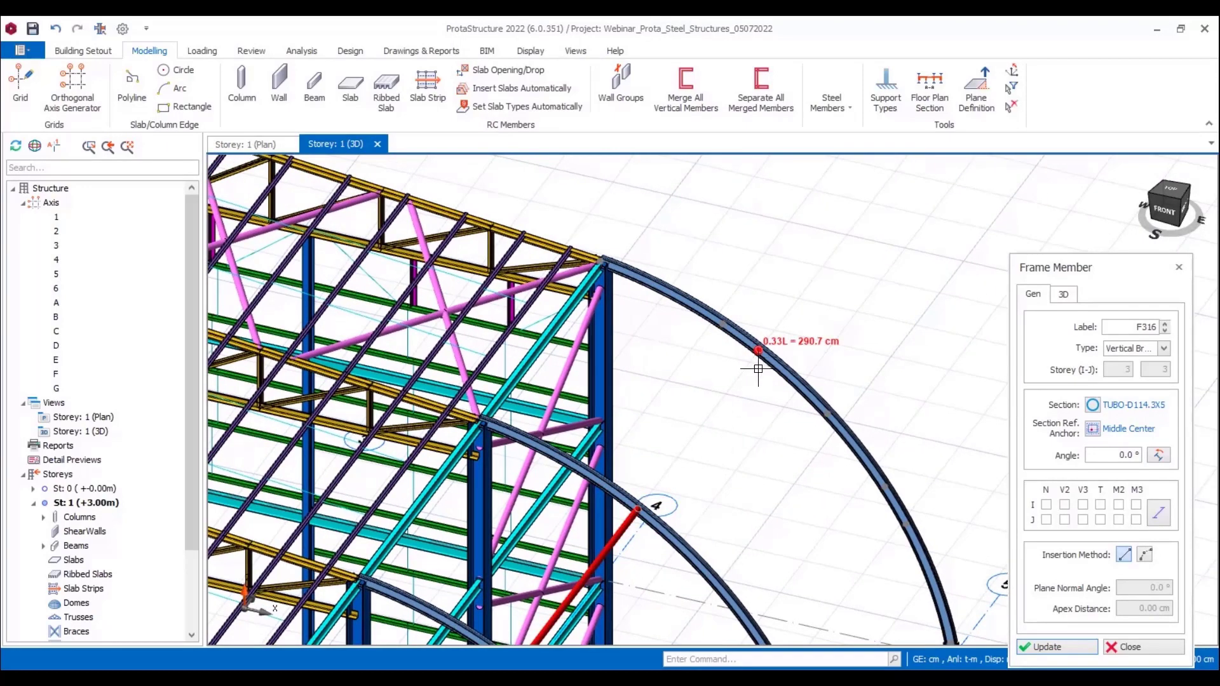
{"action": "scroll", "coordinate": [772, 505], "scroll_direction": "down", "scroll_amount": 8}
Step: Insert a lower row of straight TUBO-D114.3X5 members from axis A to axis D, connecting the curved members at 0.67L
{"action": "scroll", "coordinate": [714, 593], "scroll_direction": "up", "scroll_amount": 8}
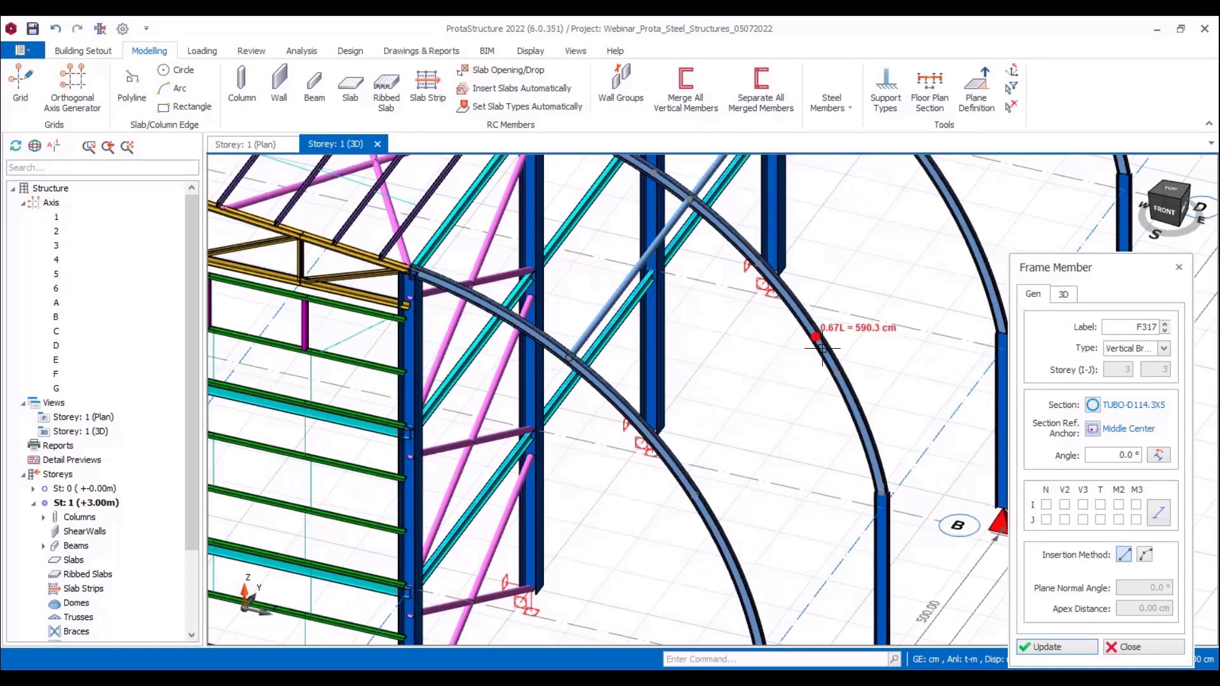
{"action": "middle_click_drag", "start_coordinate": [887, 307], "coordinate": [821, 425]}
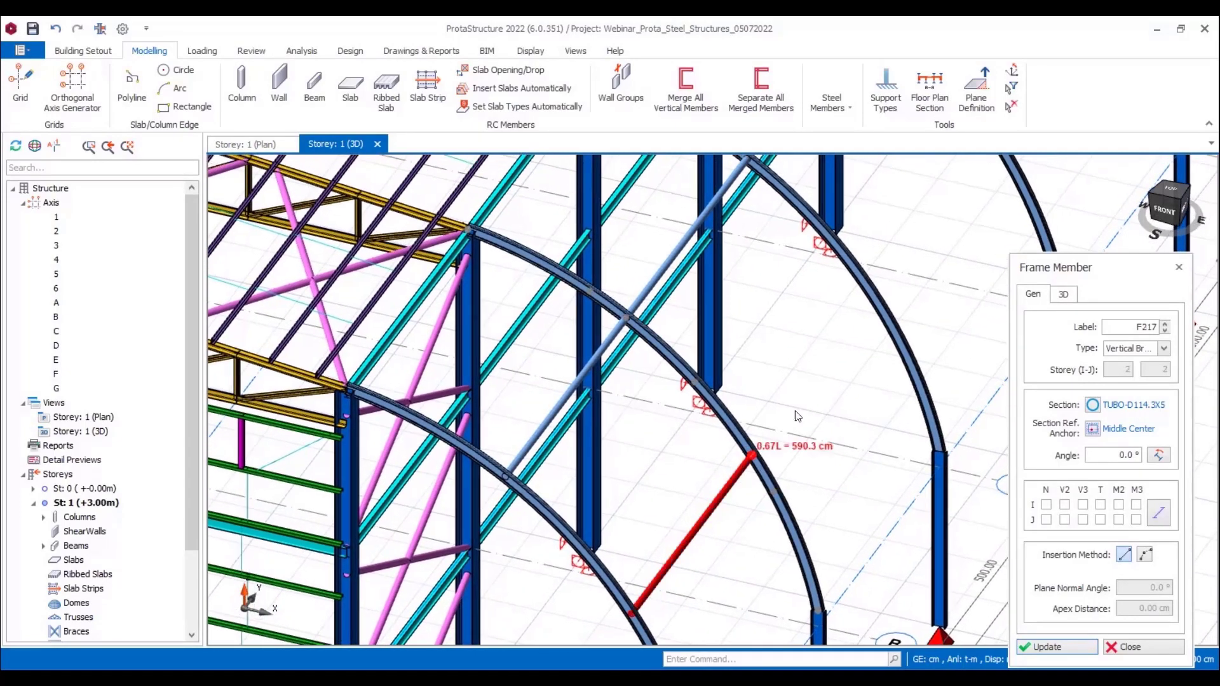
{"action": "middle_click_drag", "start_coordinate": [918, 266], "coordinate": [752, 439]}
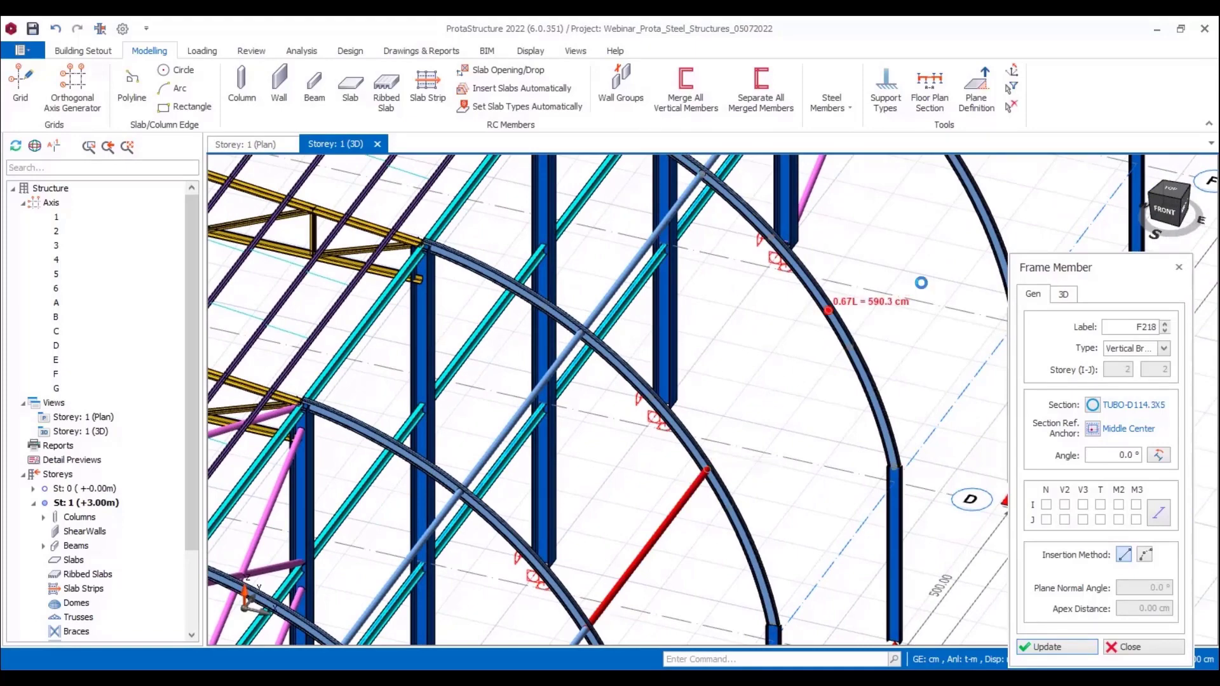
{"action": "left_click", "coordinate": [828, 310]}
{"action": "middle_click_drag", "start_coordinate": [828, 310], "coordinate": [726, 404]}
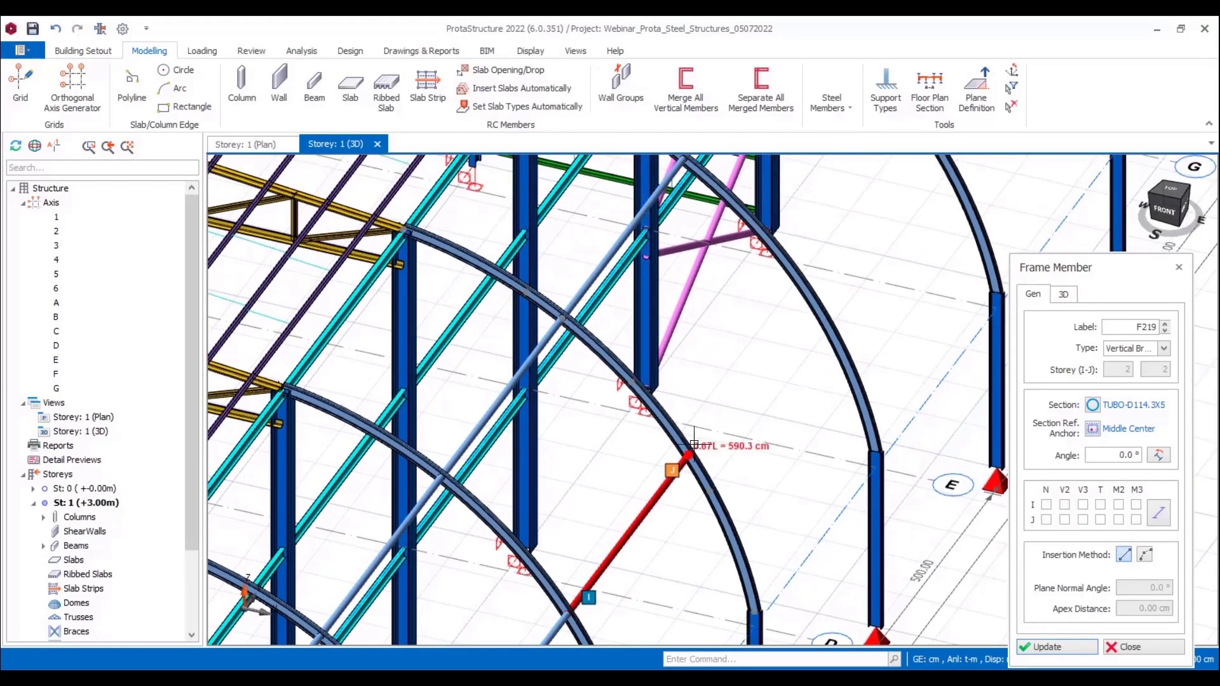
Step: Extend the lower row of straight tube members from axis D to axis G at 0.67L of the curved members
{"action": "left_click", "coordinate": [809, 295]}
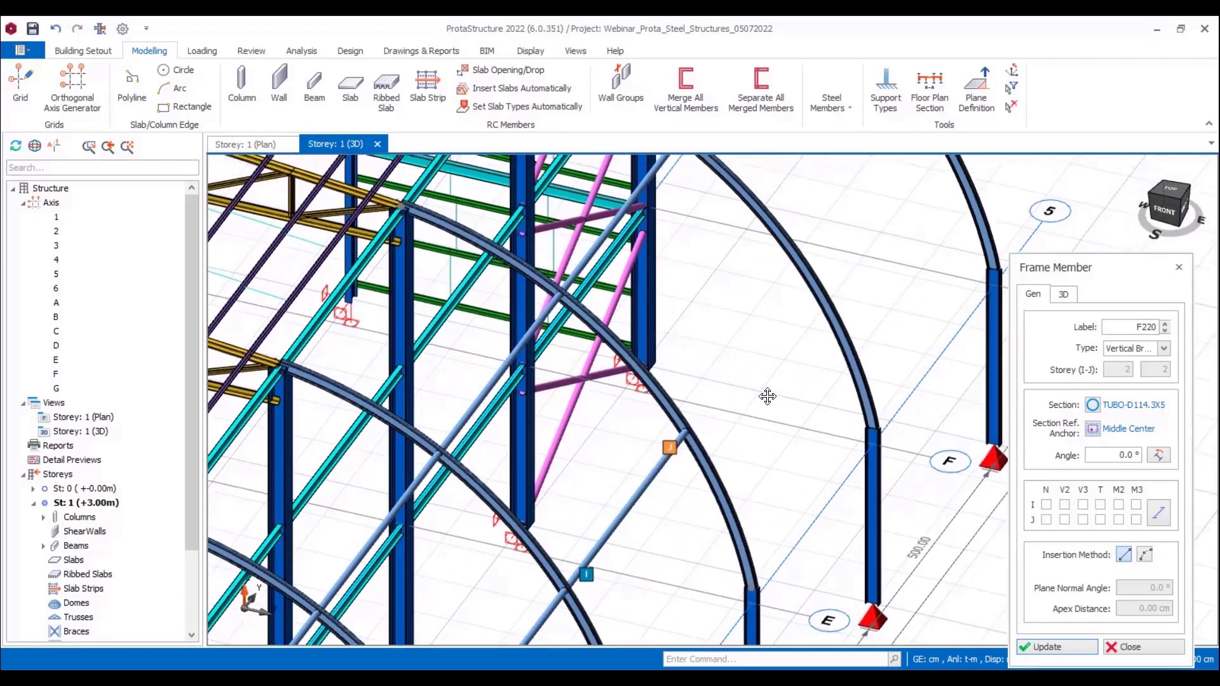
{"action": "middle_click_drag", "start_coordinate": [808, 296], "coordinate": [692, 431]}
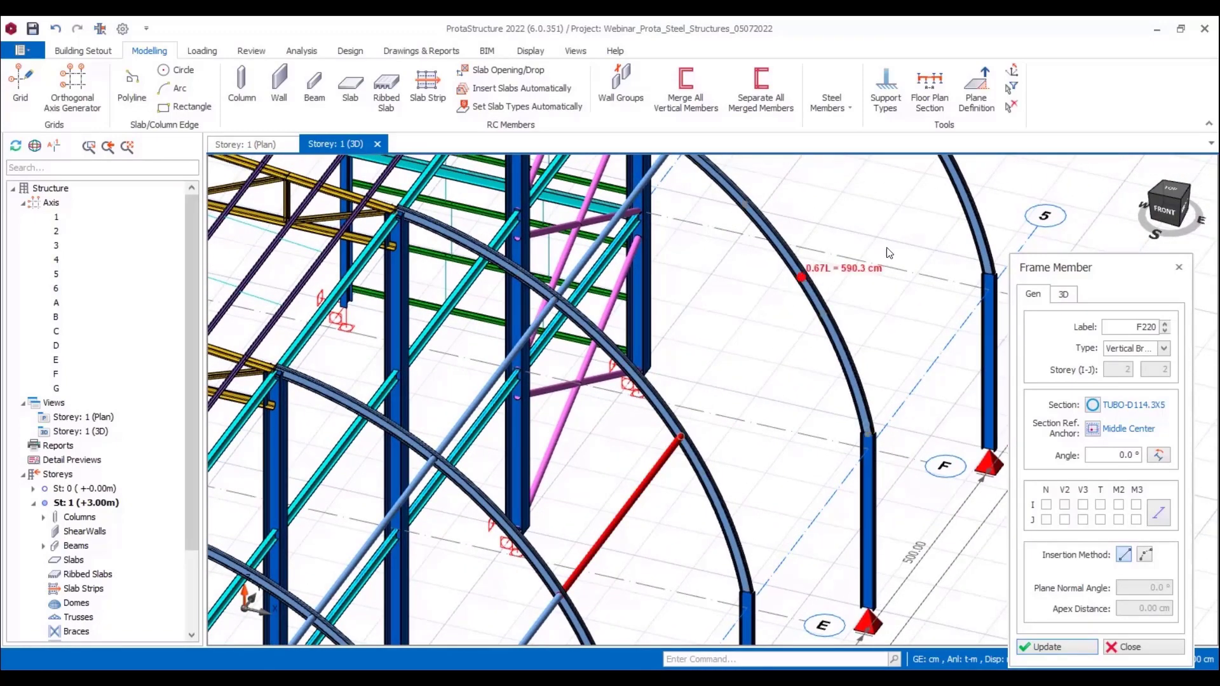
{"action": "left_click", "coordinate": [802, 276]}
{"action": "middle_click_drag", "start_coordinate": [802, 276], "coordinate": [677, 421]}
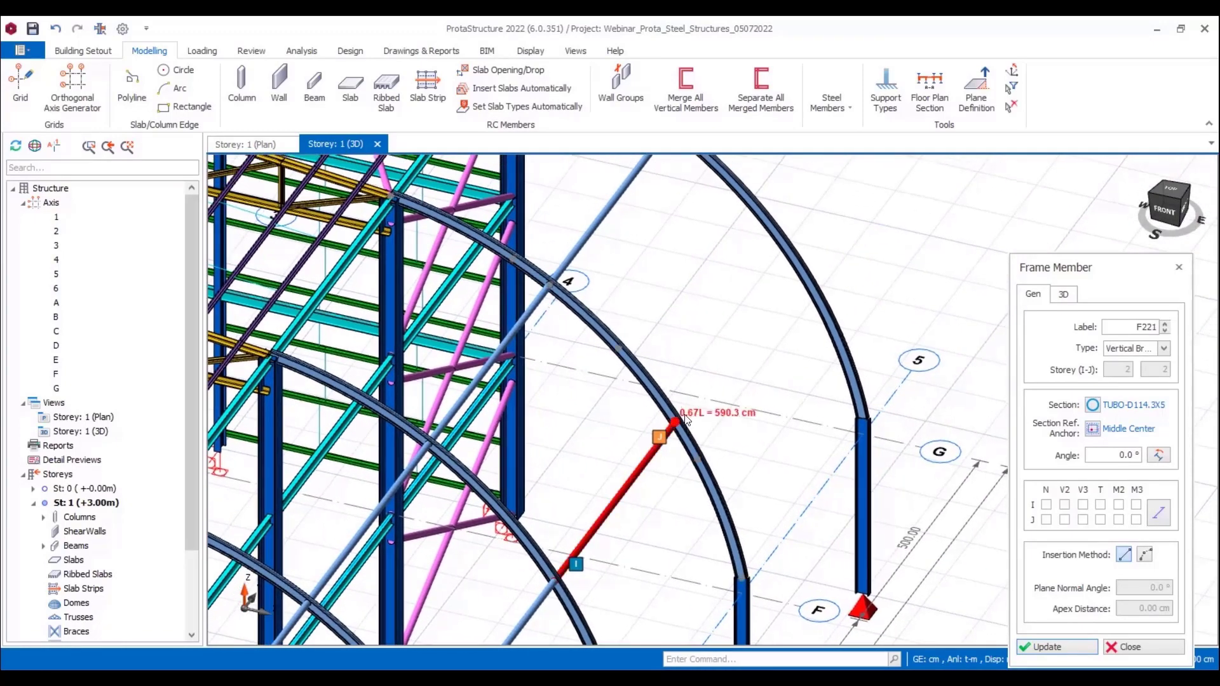
{"action": "left_click", "coordinate": [799, 342]}
{"action": "scroll", "coordinate": [898, 445], "scroll_direction": "down", "scroll_amount": 3}
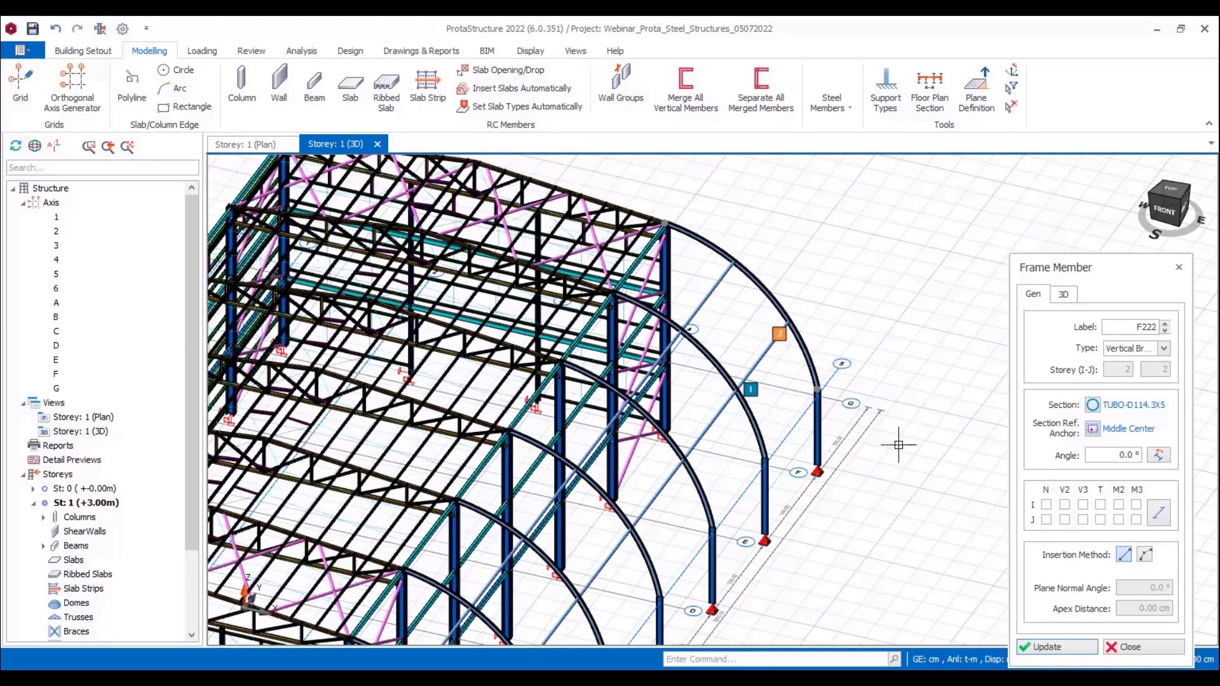
{"action": "scroll", "coordinate": [842, 459], "scroll_direction": "down", "scroll_amount": 2}
{"action": "key", "text": "Escape"}
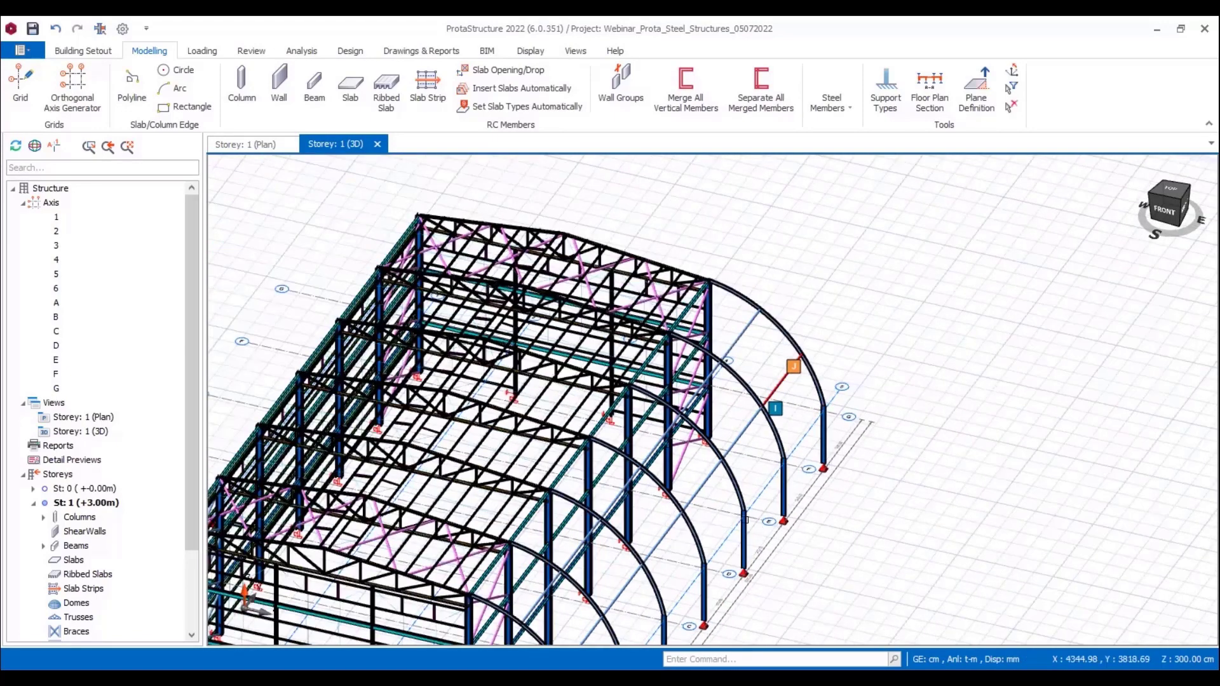
{"action": "scroll", "coordinate": [746, 519], "scroll_direction": "up", "scroll_amount": 4}
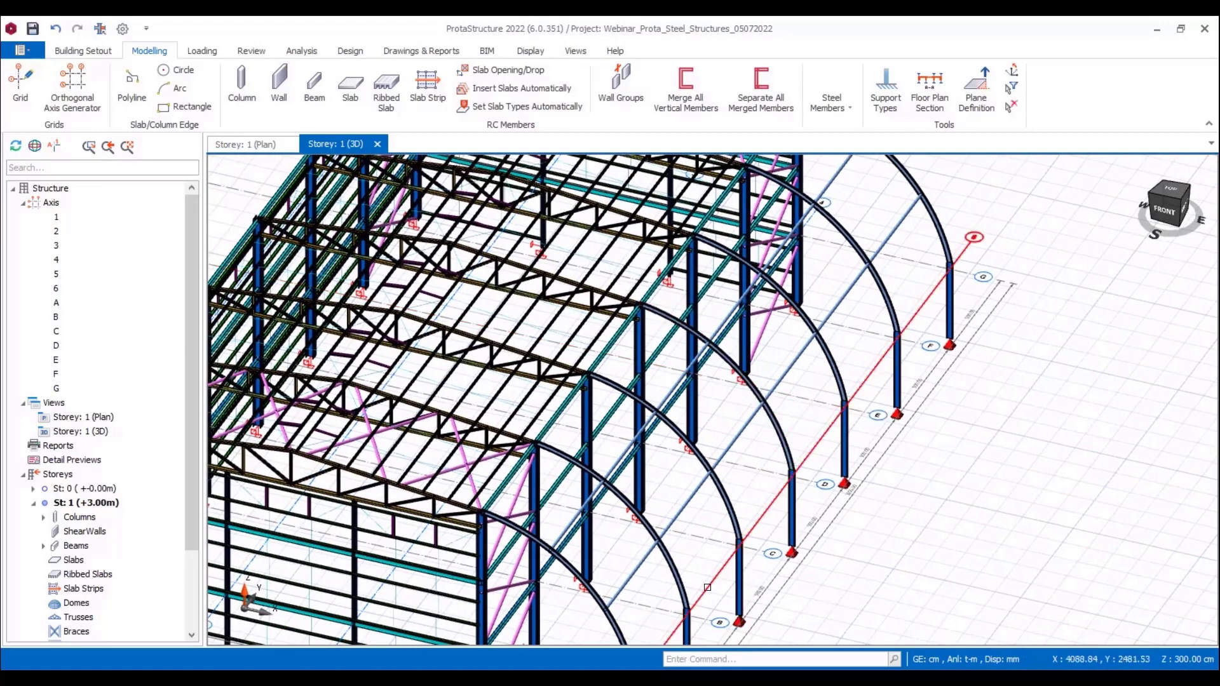
{"action": "scroll", "coordinate": [654, 577], "scroll_direction": "up", "scroll_amount": 1}
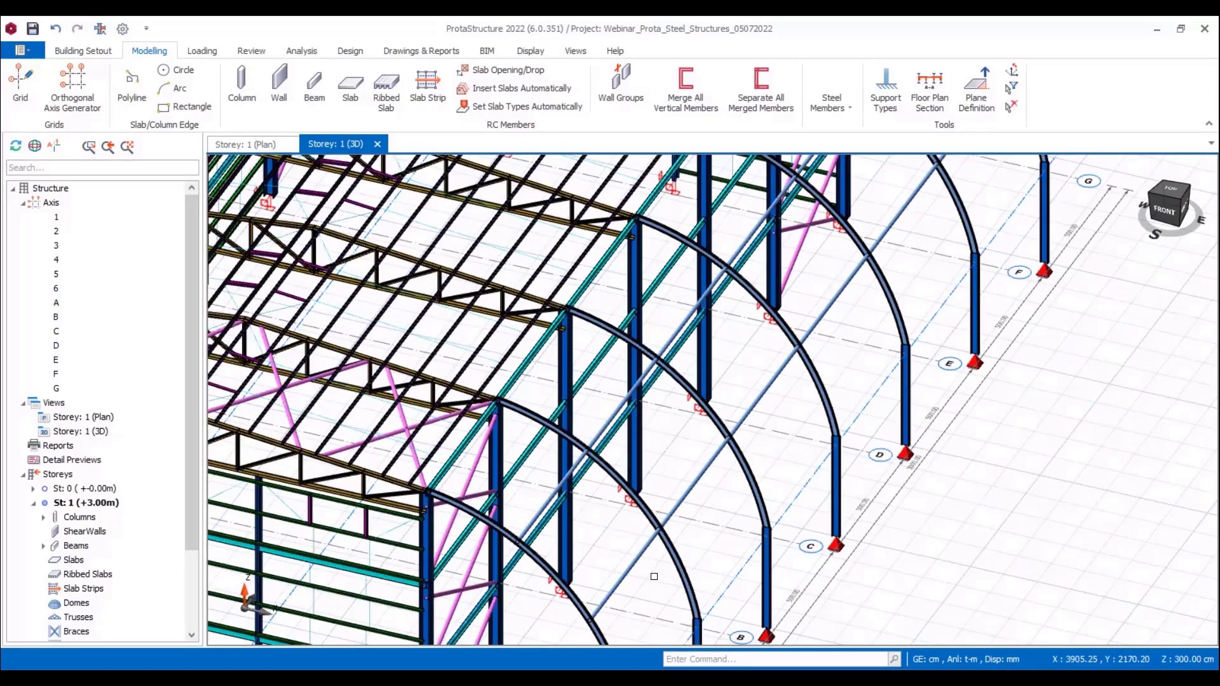
{"action": "middle_click_drag", "start_coordinate": [687, 543], "coordinate": [716, 465]}
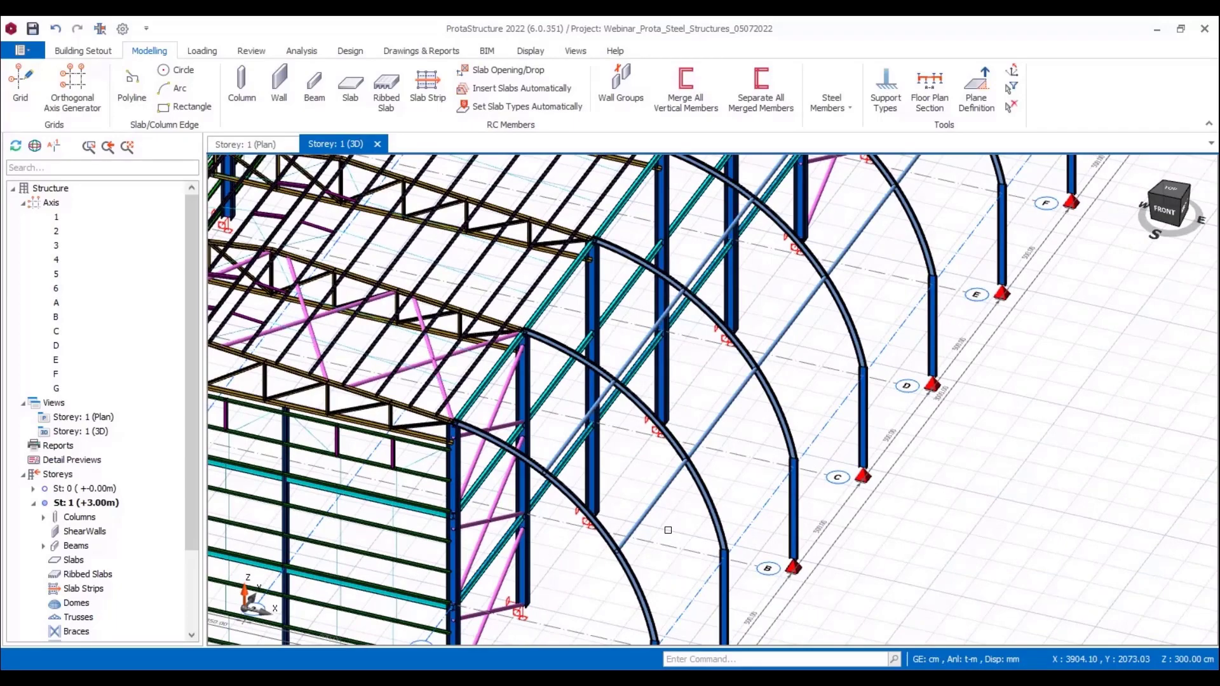
Step: Select the twelve straight tube members linking the curved members and set their hinges to IJ (Left & Right)
{"action": "scroll", "coordinate": [668, 530], "scroll_direction": "down", "scroll_amount": 3}
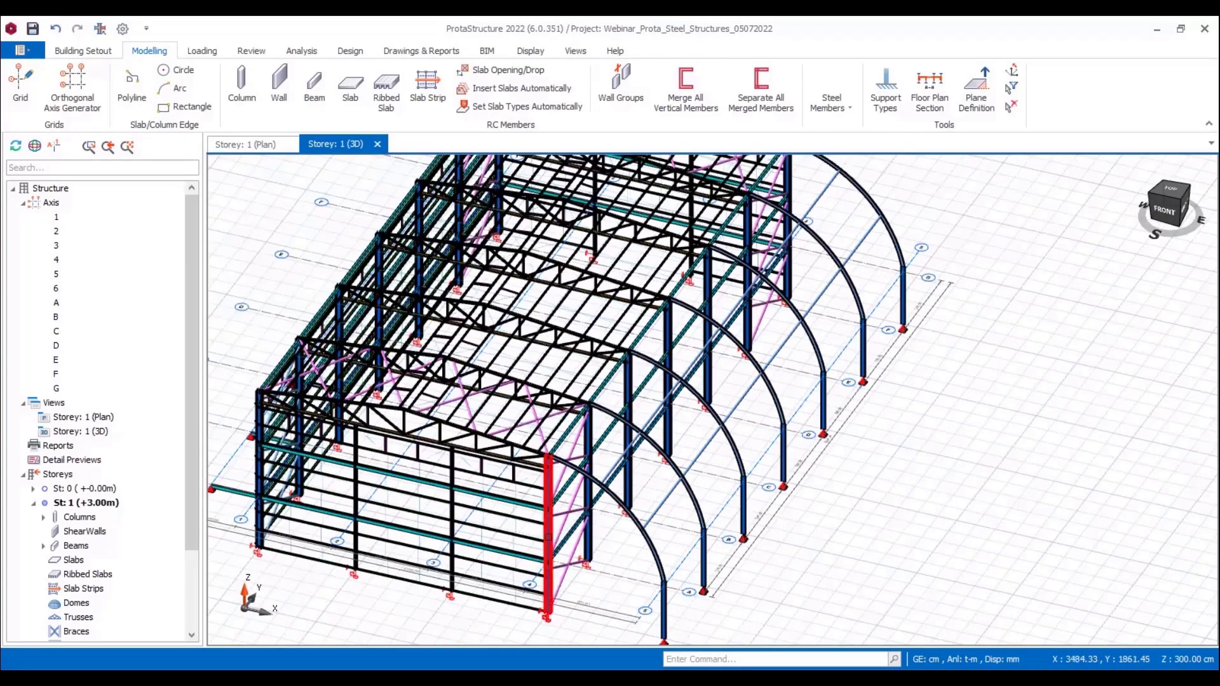
{"action": "middle_click_drag", "start_coordinate": [553, 537], "coordinate": [570, 534], "text": "shift"}
{"action": "left_click", "coordinate": [1168, 210]}
{"action": "left_click_drag", "start_coordinate": [976, 204], "coordinate": [1127, 429]}
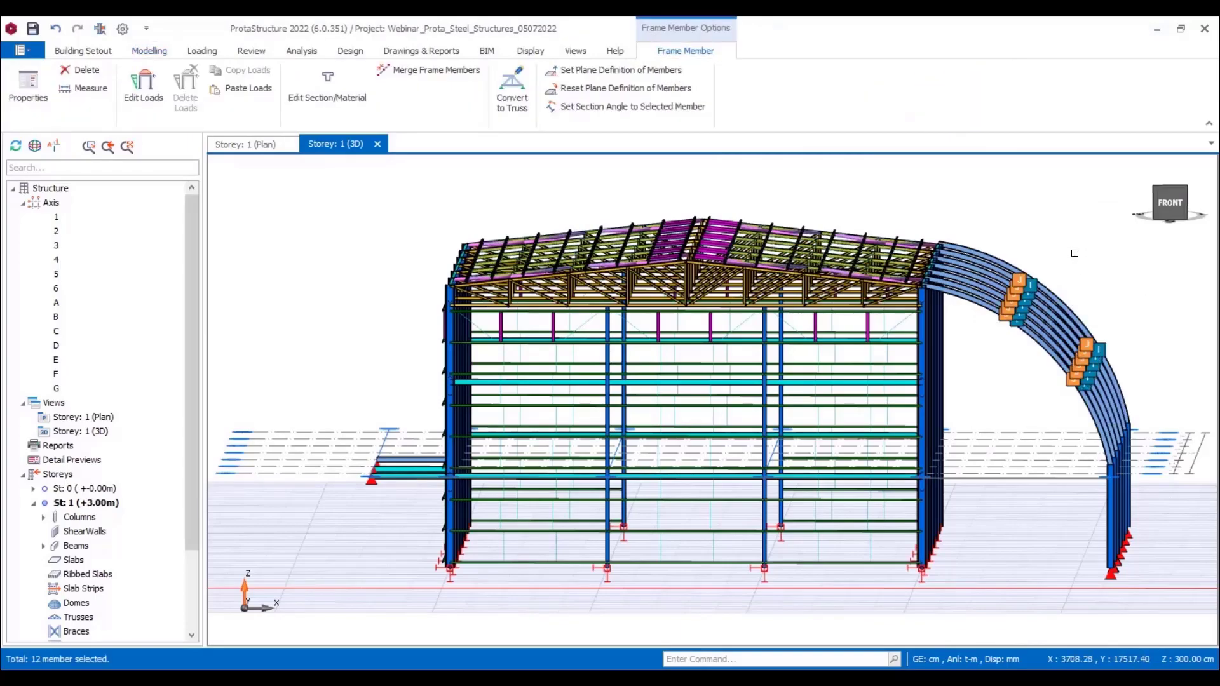
{"action": "middle_click_drag", "start_coordinate": [1108, 322], "coordinate": [1085, 337], "text": "shift"}
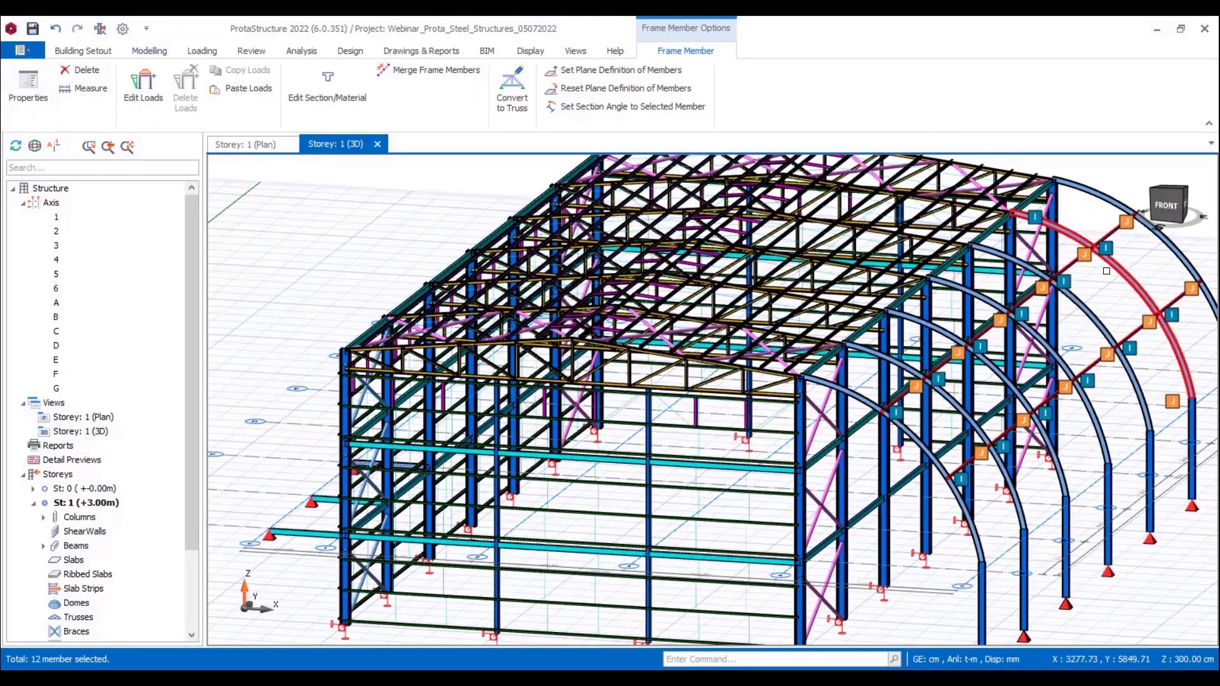
{"action": "middle_click_drag", "start_coordinate": [1106, 271], "coordinate": [991, 229], "text": "shift"}
{"action": "right_click", "coordinate": [955, 212]}
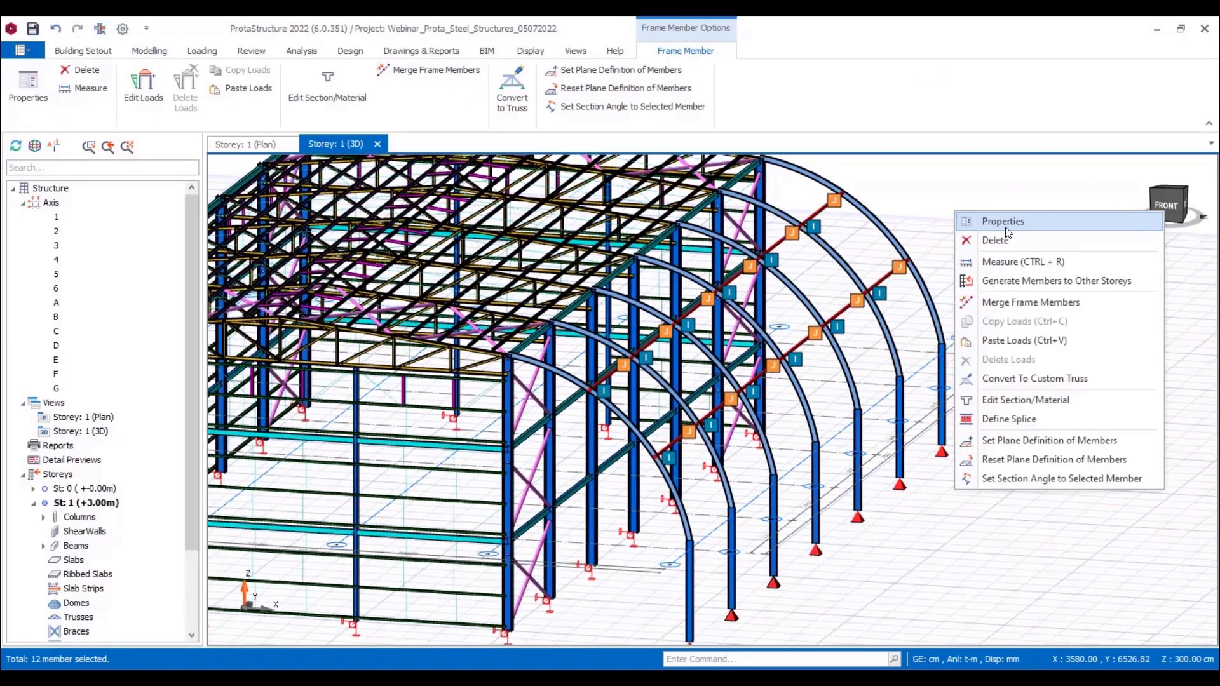
{"action": "left_click", "coordinate": [1005, 226]}
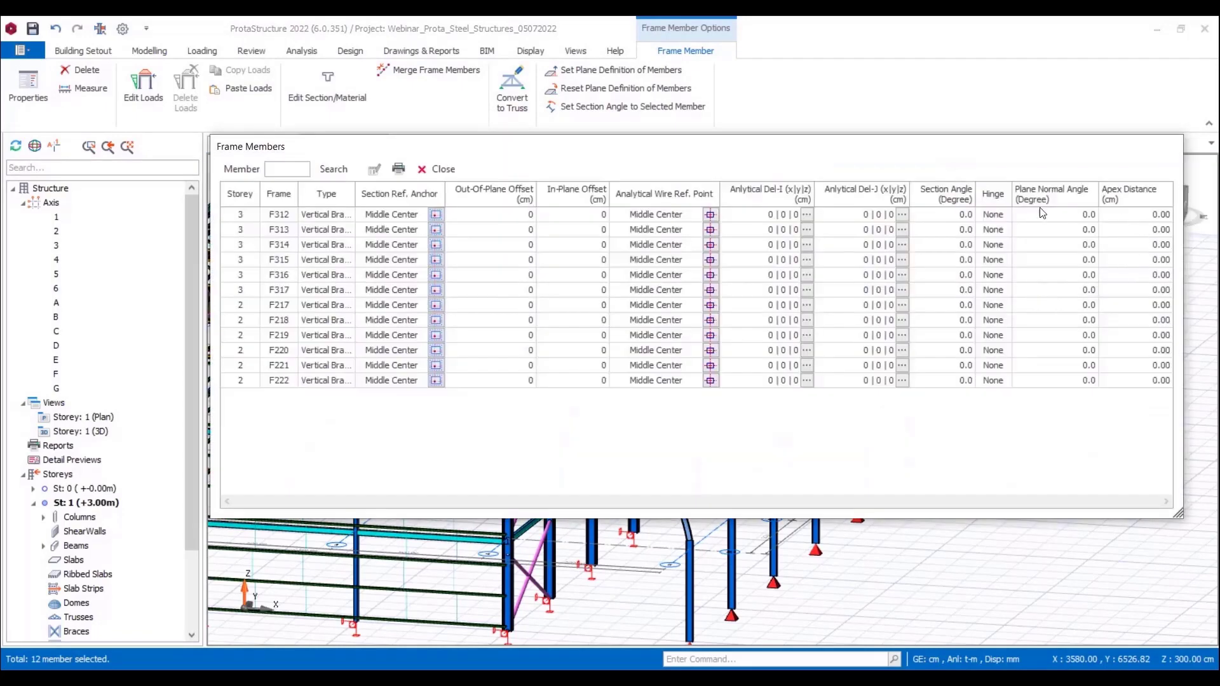
{"action": "left_click", "coordinate": [992, 199]}
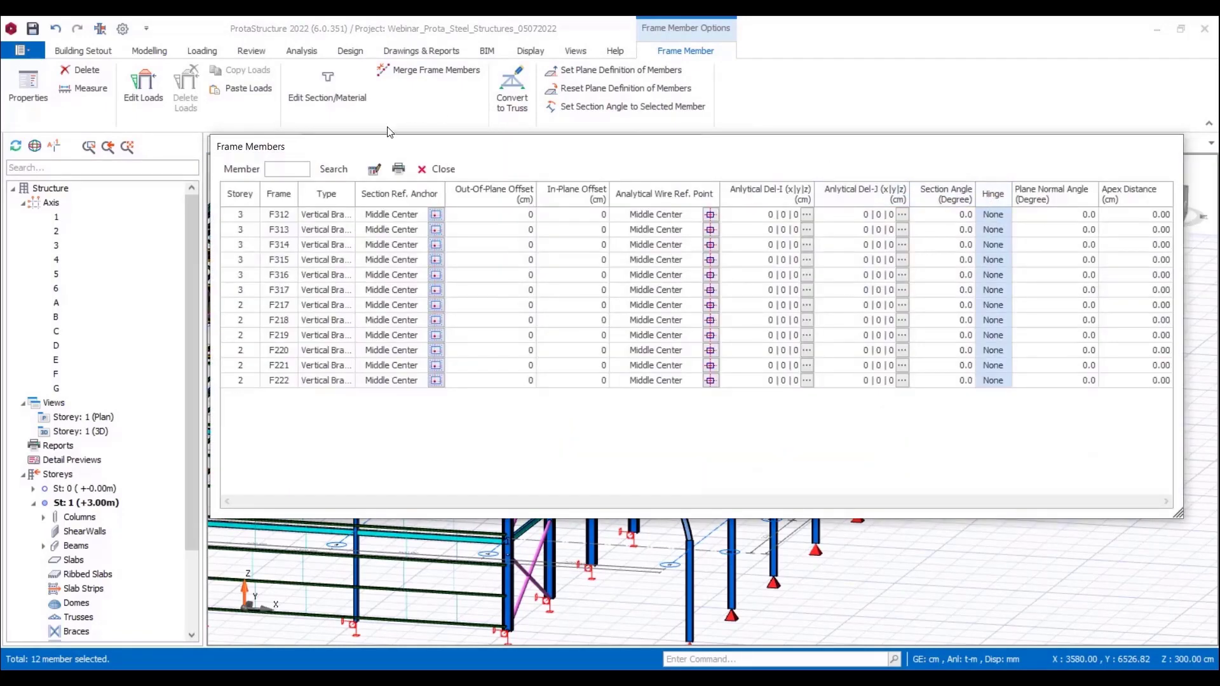
{"action": "left_click", "coordinate": [375, 169]}
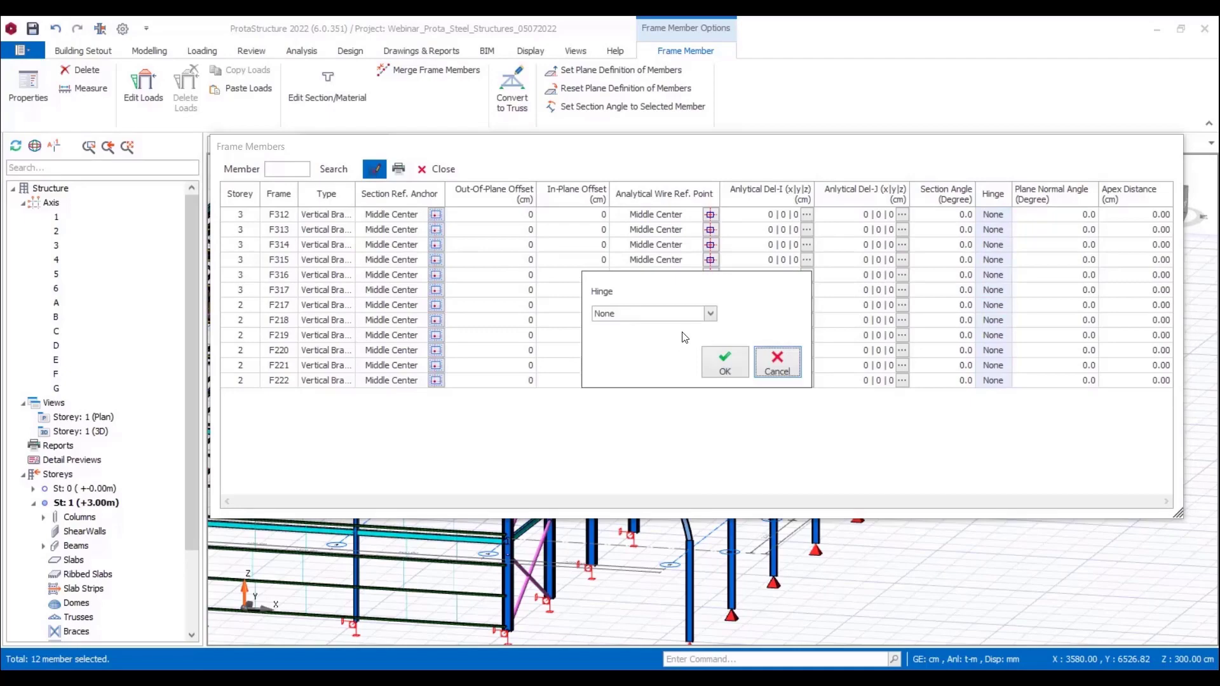
{"action": "left_click", "coordinate": [686, 314]}
{"action": "left_click", "coordinate": [686, 341]}
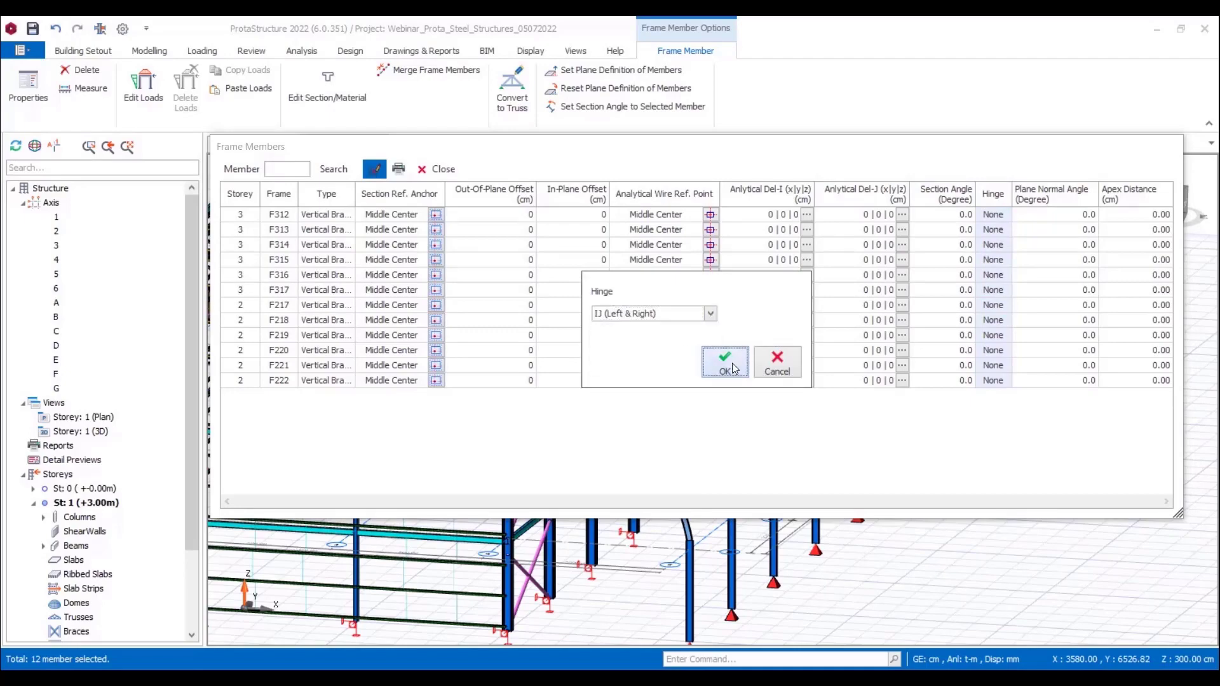
{"action": "left_click", "coordinate": [725, 363]}
{"action": "left_click", "coordinate": [438, 169]}
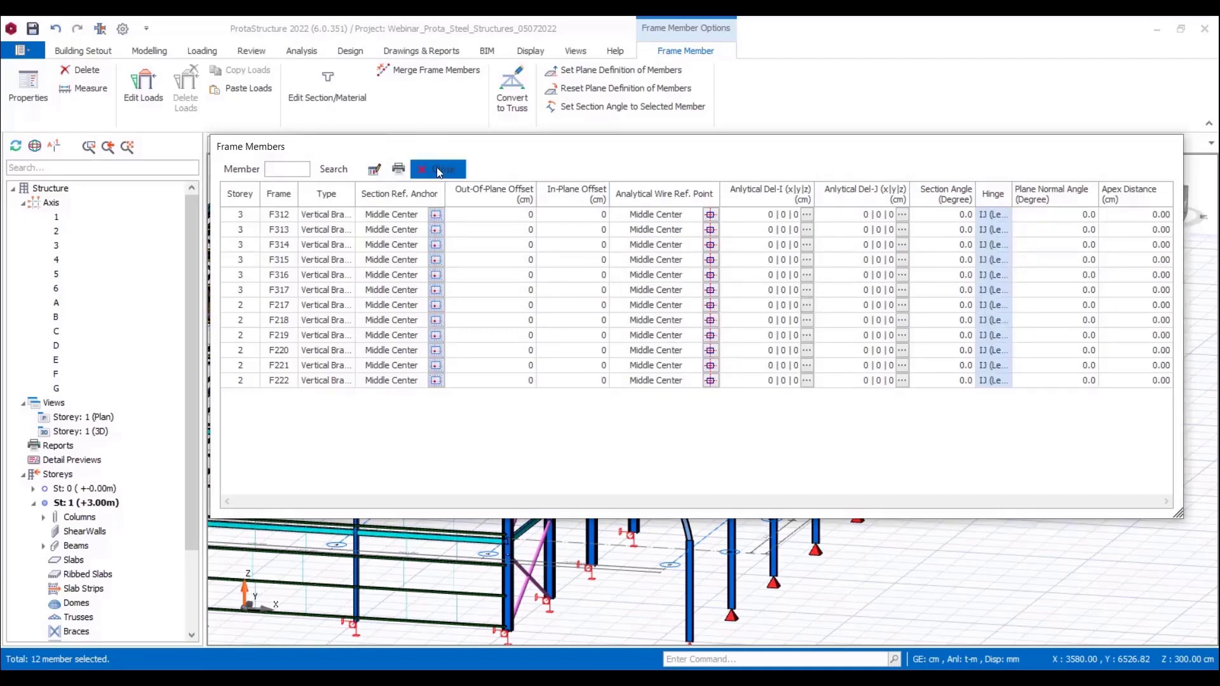
Step: Insert a straight steel beam at storey 1 level between the axis 5 columns on axes A and B
{"action": "mouse_move", "coordinate": [1080, 298]}
{"action": "middle_mouse_down"}
{"action": "mouse_move", "coordinate": [1007, 299]}
{"action": "mouse_move", "coordinate": [951, 357]}
{"action": "middle_mouse_up"}
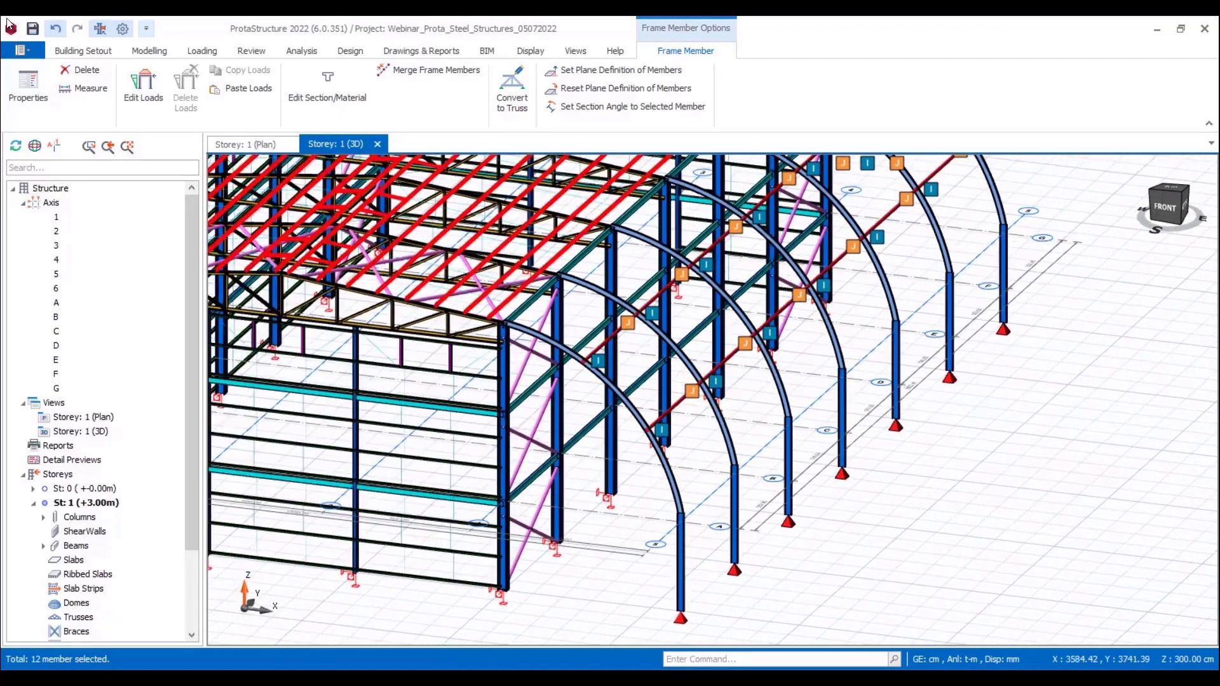
{"action": "left_click", "coordinate": [158, 56]}
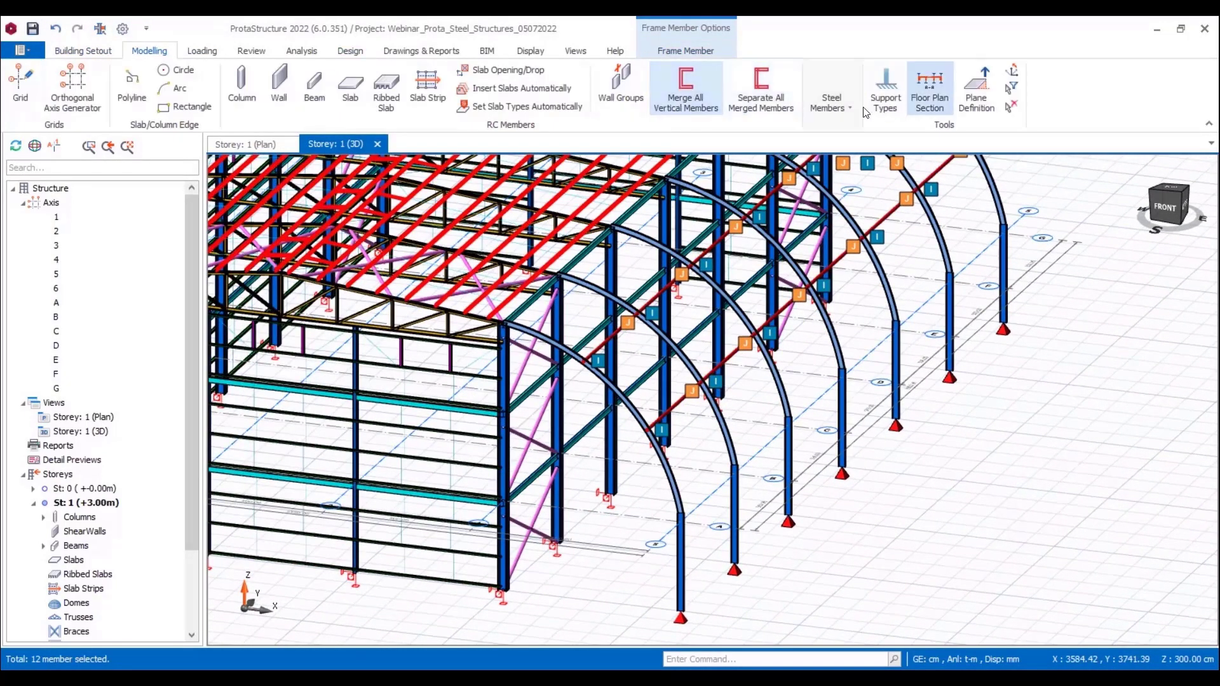
{"action": "left_click", "coordinate": [834, 101]}
{"action": "left_click", "coordinate": [859, 153]}
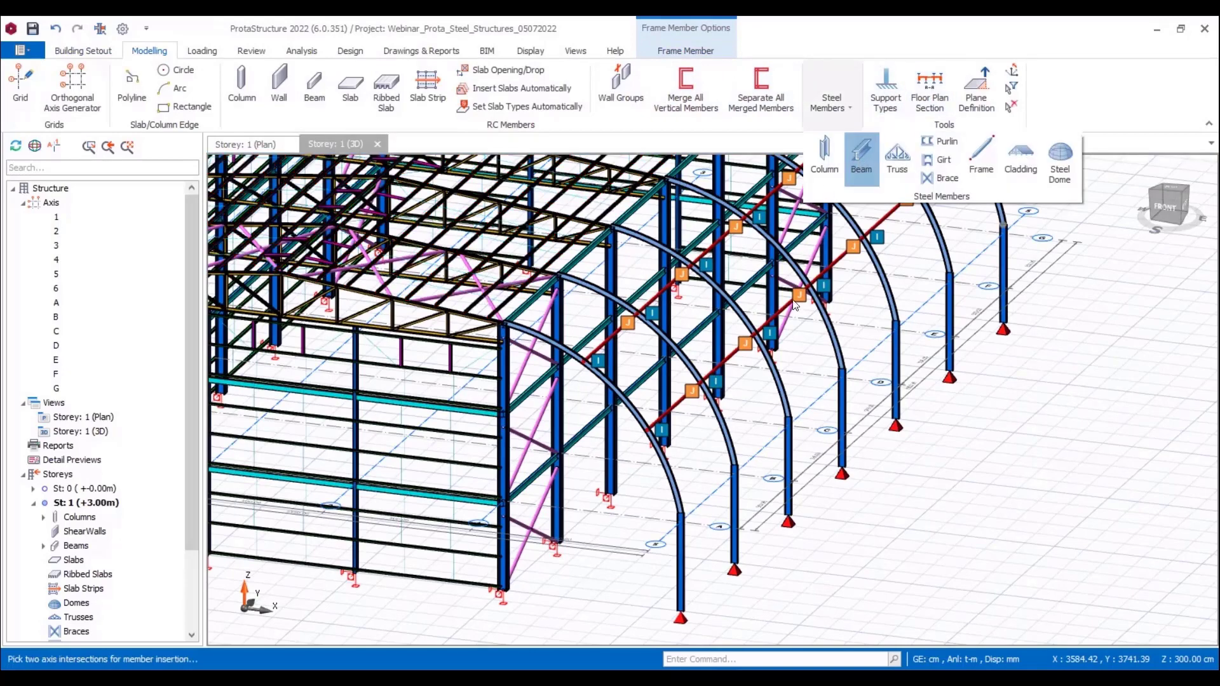
{"action": "middle_click_drag", "start_coordinate": [810, 491], "coordinate": [657, 390]}
{"action": "scroll", "coordinate": [565, 391], "scroll_direction": "up", "scroll_amount": 5}
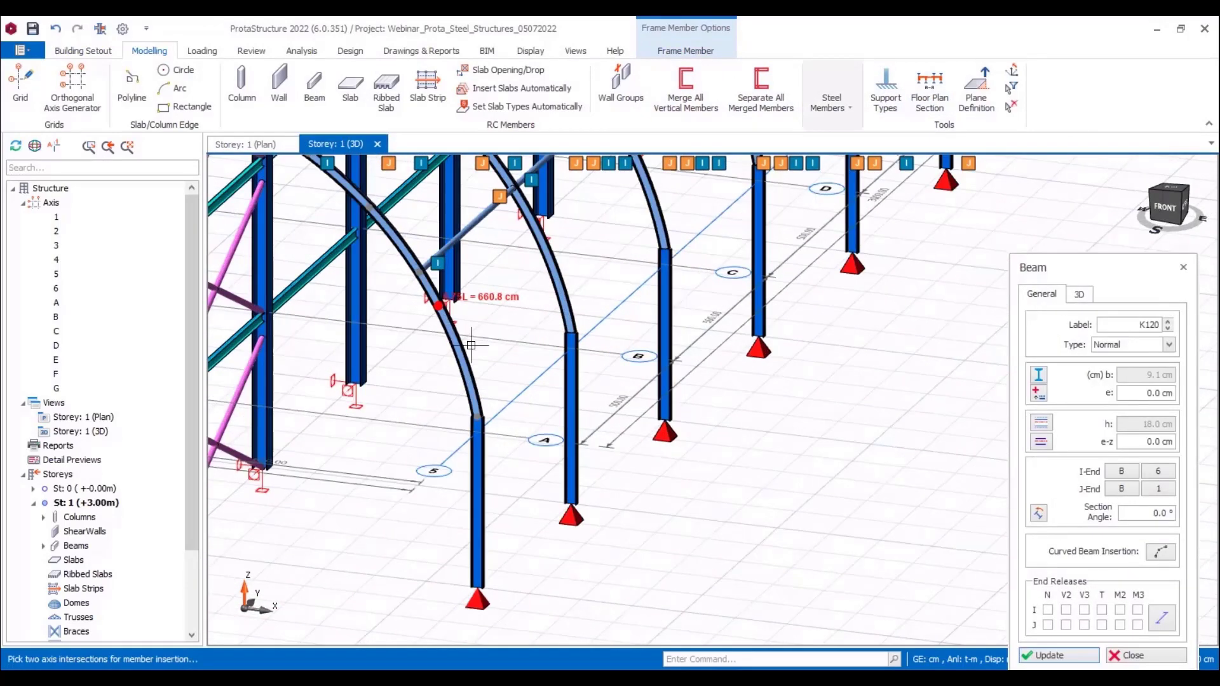
{"action": "left_click", "coordinate": [484, 455]}
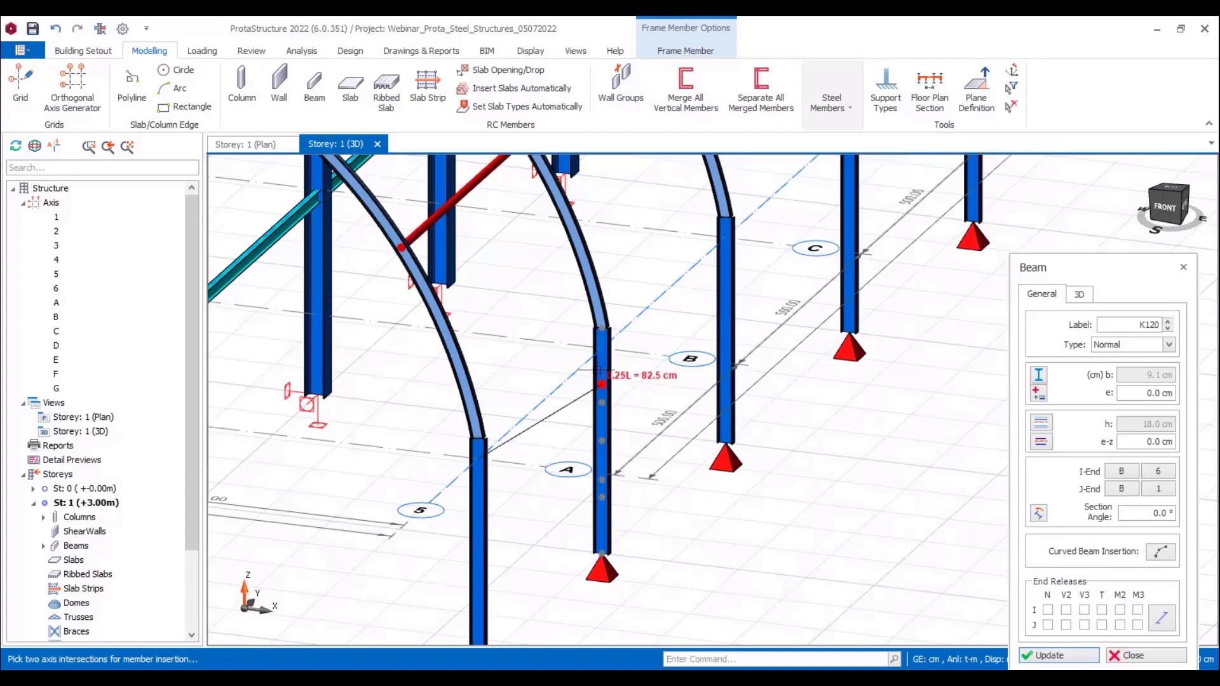
{"action": "left_click", "coordinate": [599, 355]}
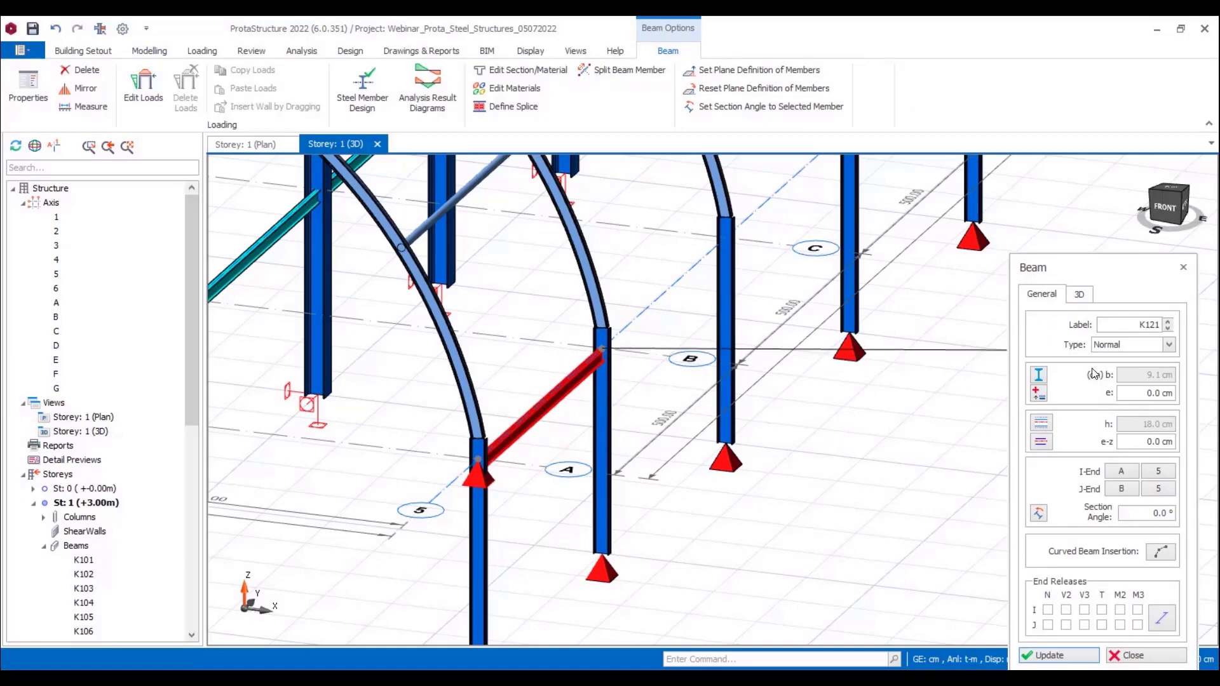
Step: Change the new beam's section to the Euro circular tube TUBO-D127x5
{"action": "left_click", "coordinate": [1039, 376]}
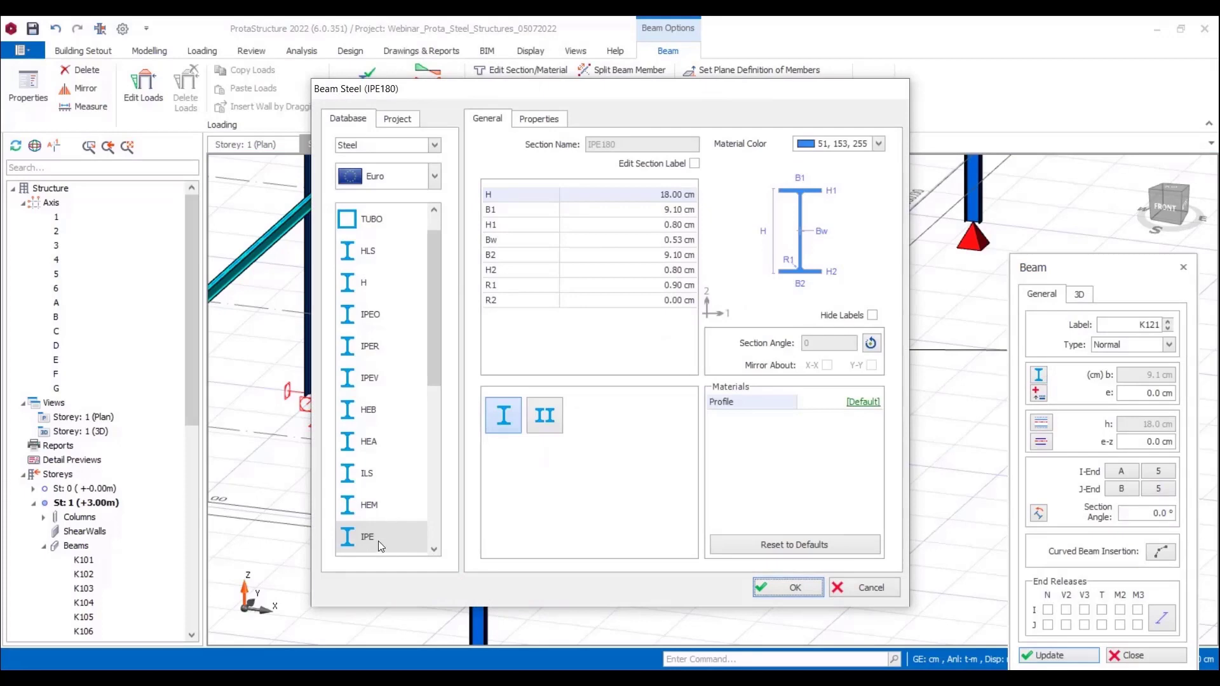
{"action": "scroll", "coordinate": [382, 547], "scroll_direction": "down", "scroll_amount": 10}
{"action": "left_click", "coordinate": [371, 539]}
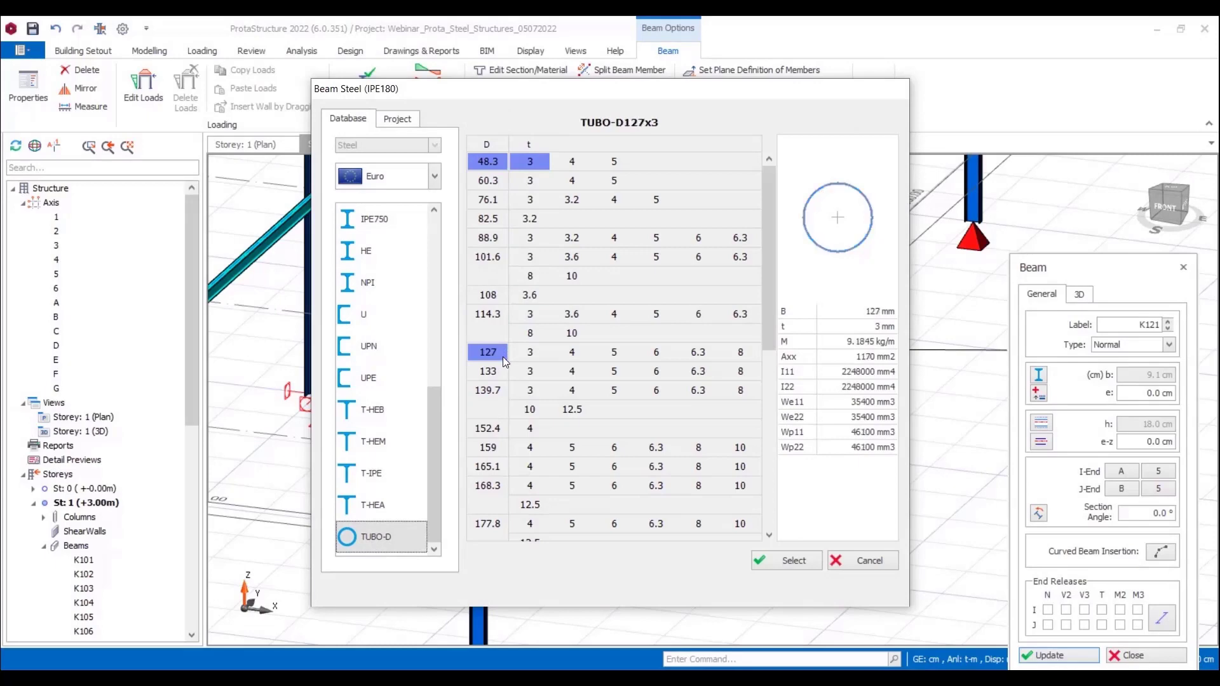
{"action": "left_click", "coordinate": [614, 356]}
{"action": "left_click", "coordinate": [795, 561]}
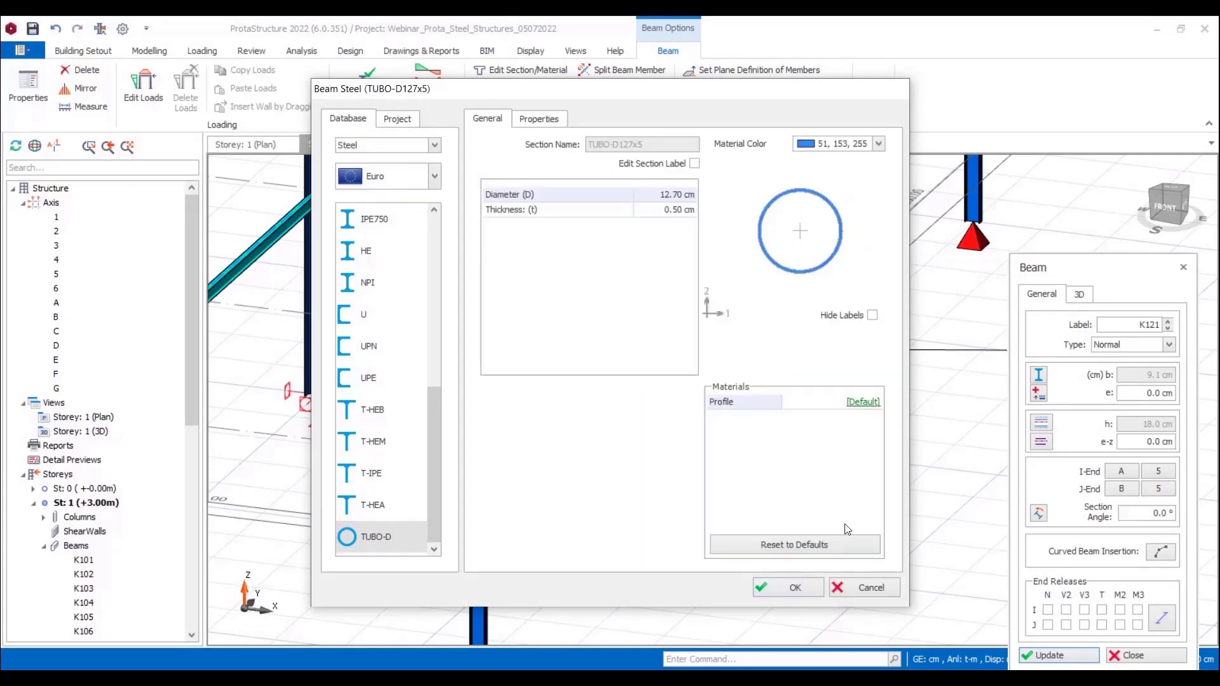
{"action": "left_click", "coordinate": [771, 589]}
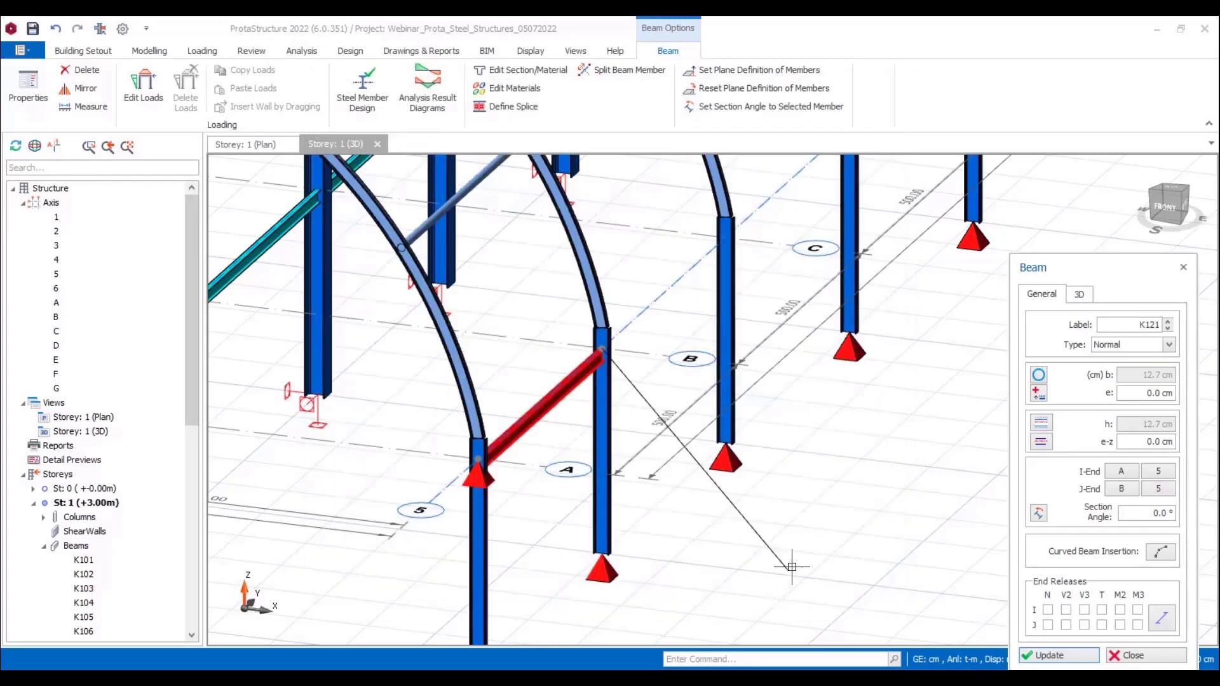
{"action": "left_click", "coordinate": [1063, 655]}
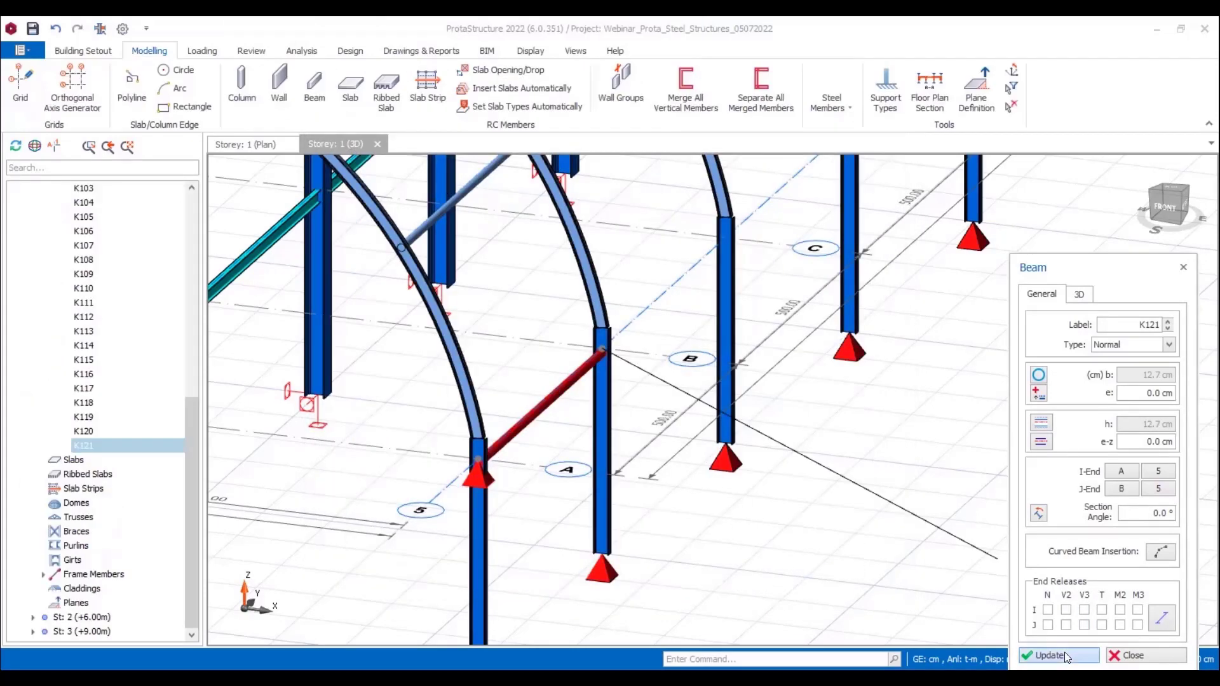
Step: Release M2 and M3 at the beam's I end and set its I support to [None]
{"action": "left_click", "coordinate": [1137, 610]}
{"action": "left_click", "coordinate": [1117, 610]}
{"action": "left_click", "coordinate": [1080, 295]}
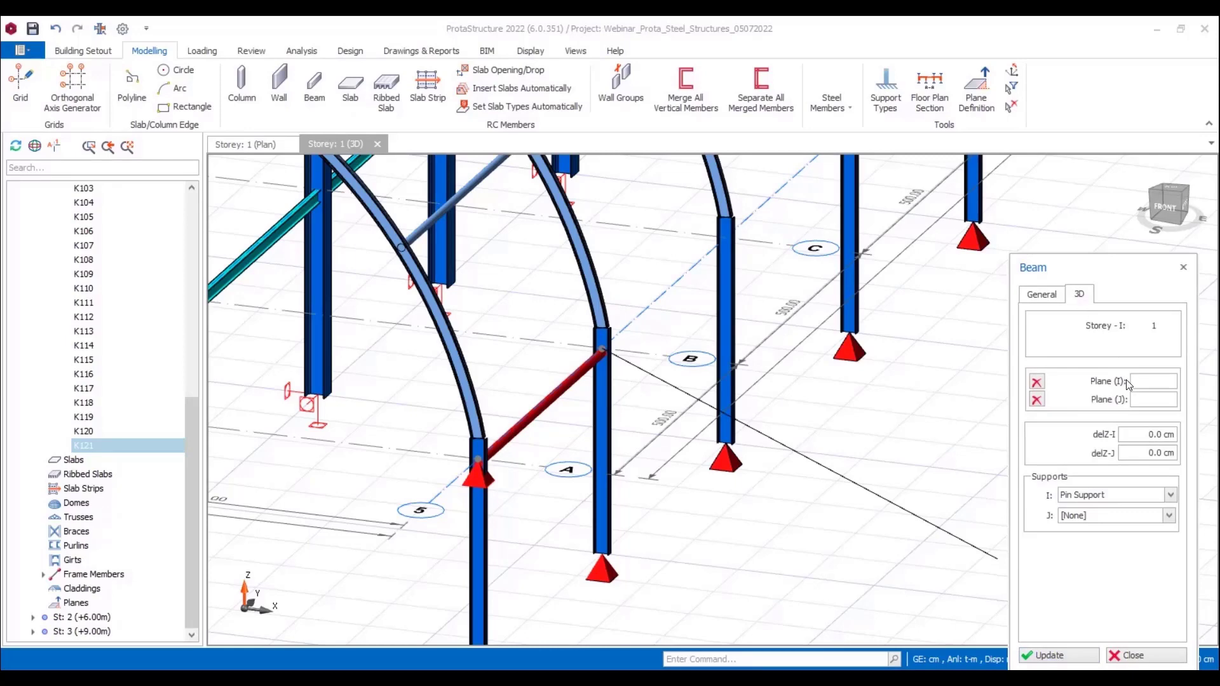
{"action": "left_click", "coordinate": [1120, 496]}
{"action": "left_click", "coordinate": [1075, 508]}
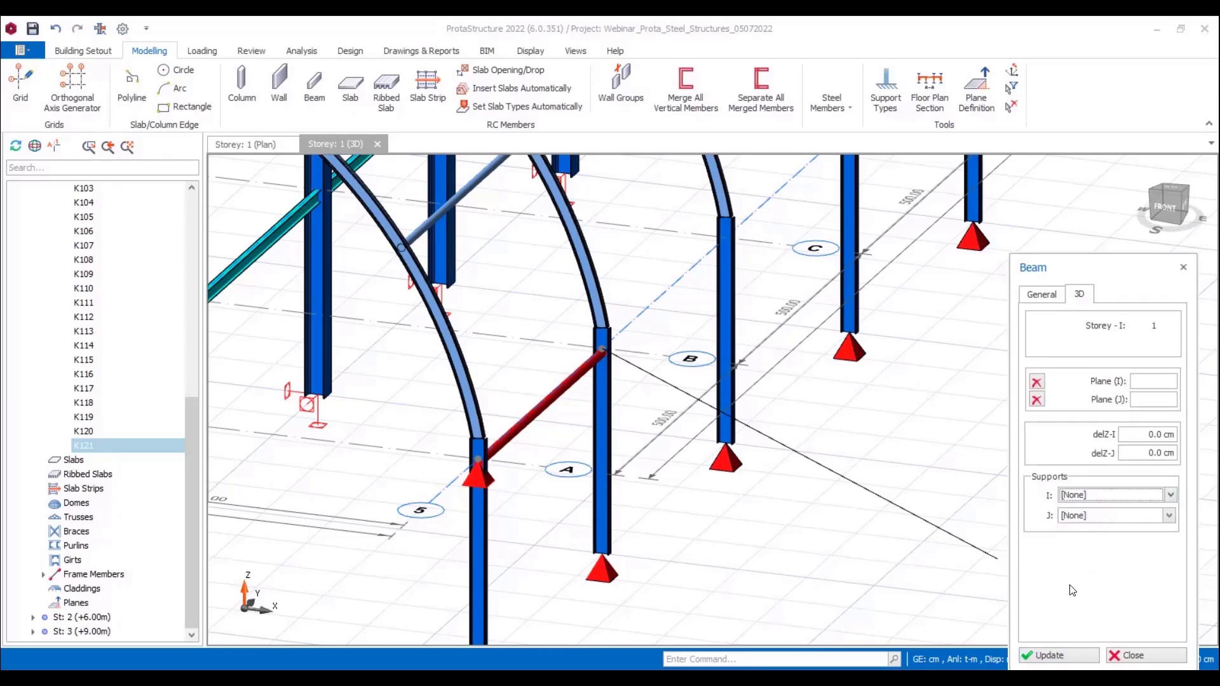
{"action": "left_click", "coordinate": [1035, 661]}
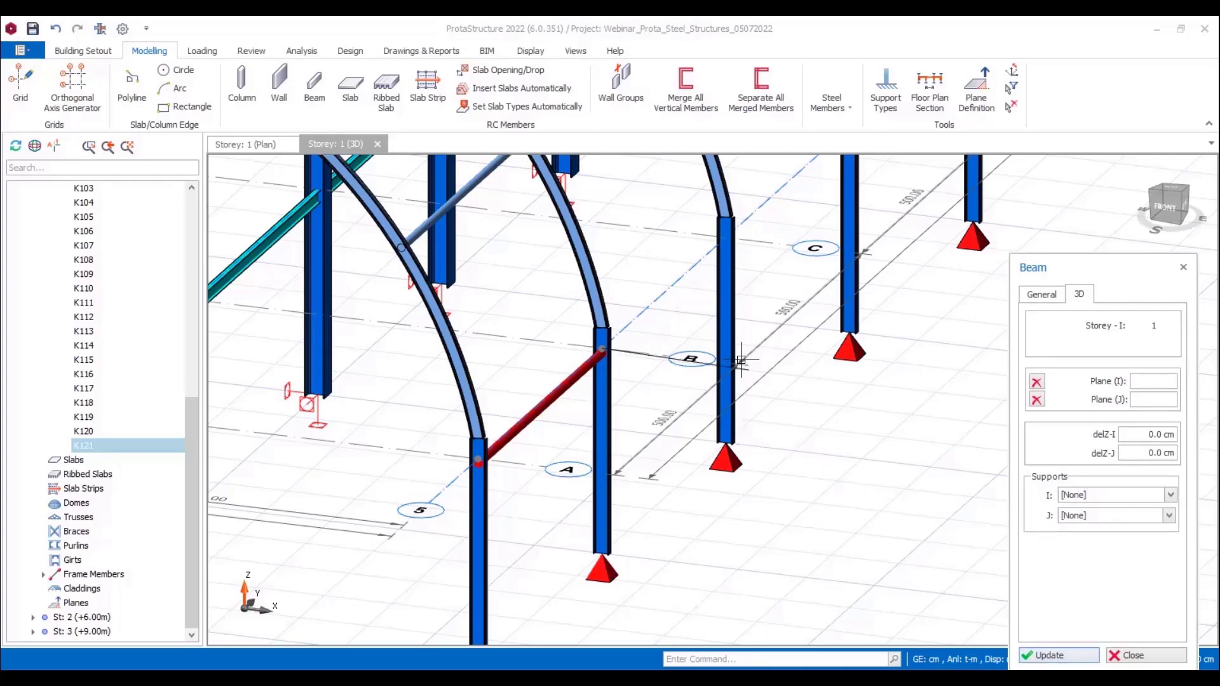
Step: Continue the tube beams along axis 5 from the axis B column to the axis G column
{"action": "middle_click_drag", "start_coordinate": [723, 383], "coordinate": [596, 467]}
{"action": "scroll", "coordinate": [596, 464], "scroll_direction": "down", "scroll_amount": 3}
{"action": "middle_click_drag", "start_coordinate": [699, 336], "coordinate": [596, 514]}
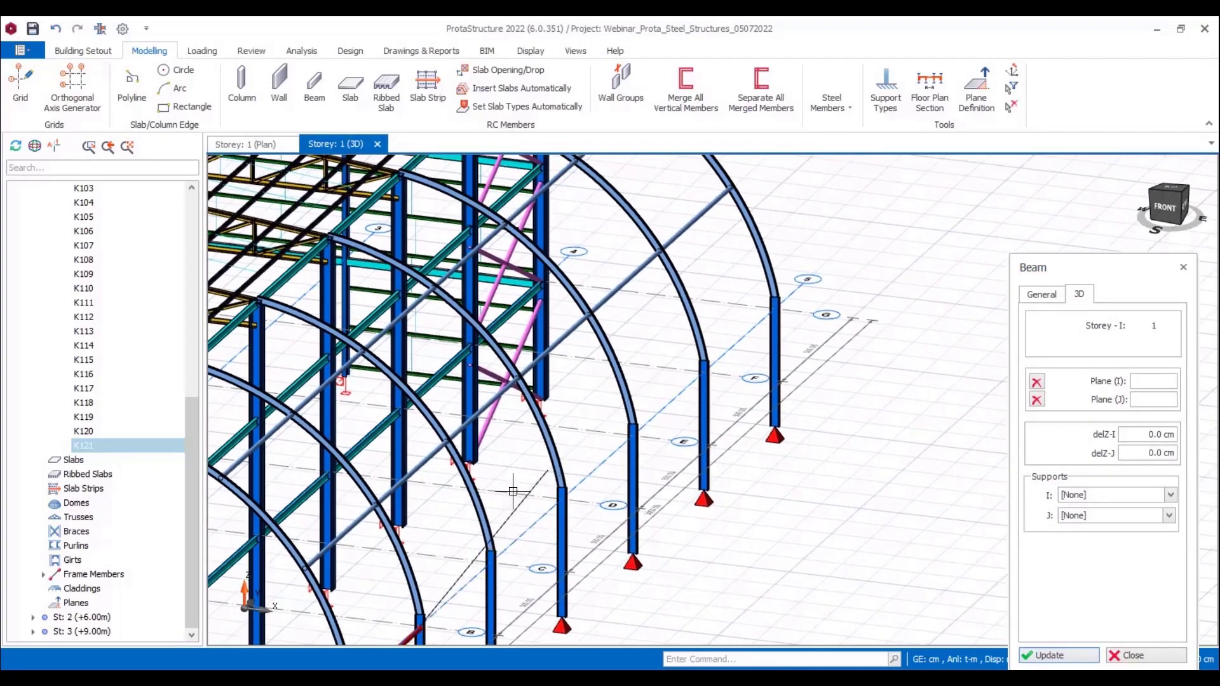
{"action": "left_click", "coordinate": [777, 302]}
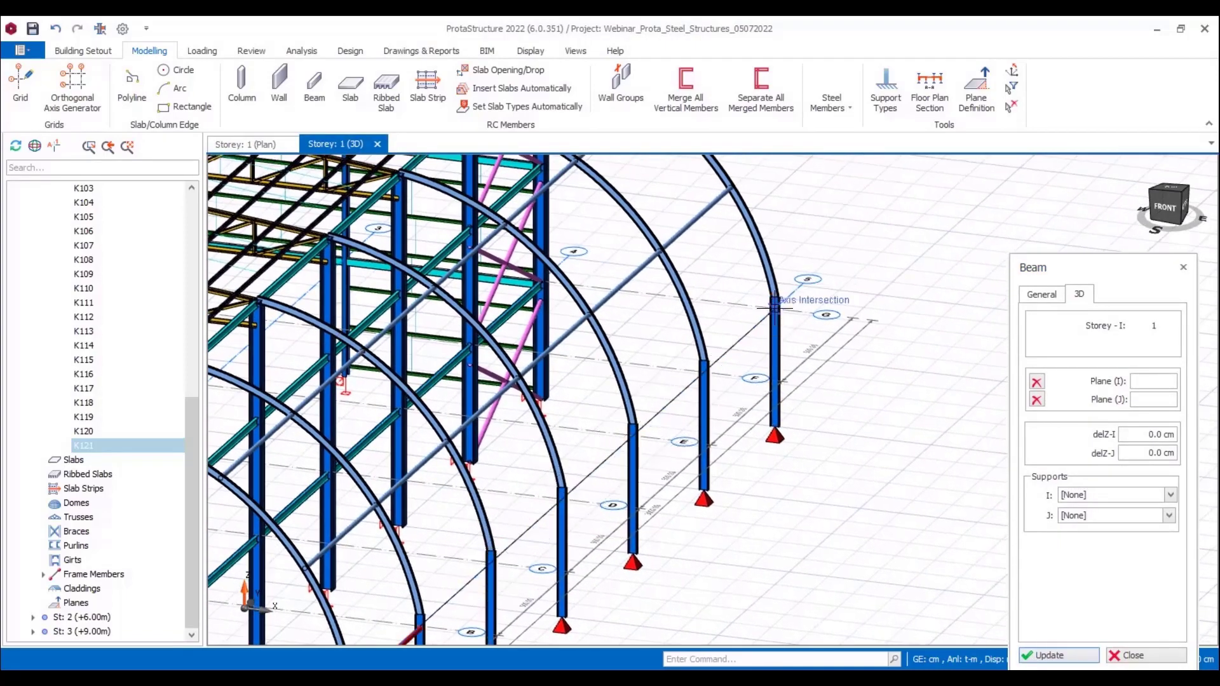
{"action": "key", "text": "Escape"}
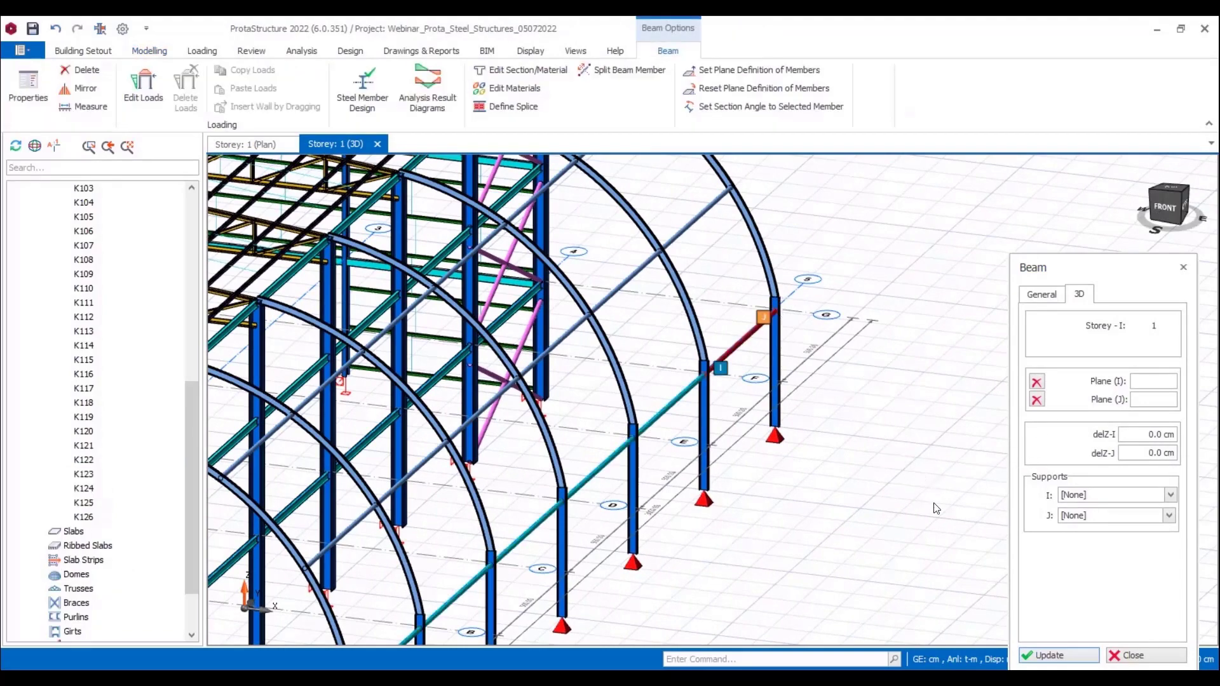
{"action": "left_click", "coordinate": [1131, 655]}
Step: Insert a steel X brace between the axis 5 columns on axes A and B with the brace group count set to 1
{"action": "middle_click_drag", "start_coordinate": [798, 509], "coordinate": [965, 239]}
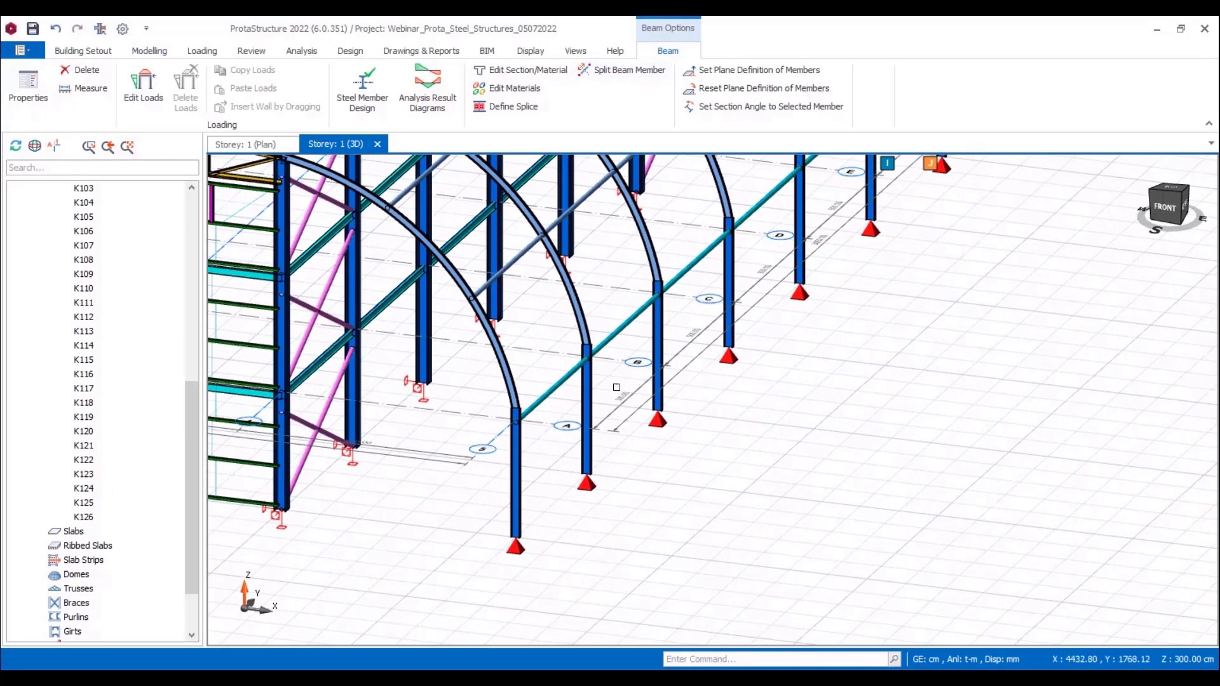
{"action": "left_click", "coordinate": [149, 52]}
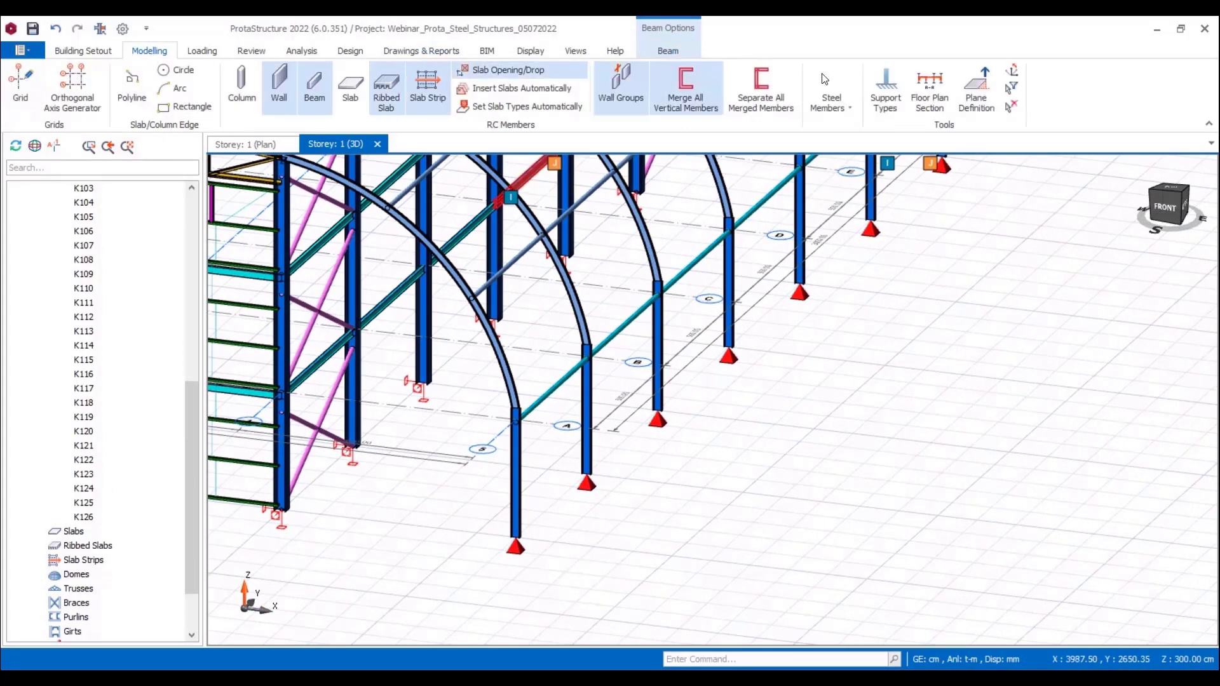
{"action": "left_click", "coordinate": [834, 104]}
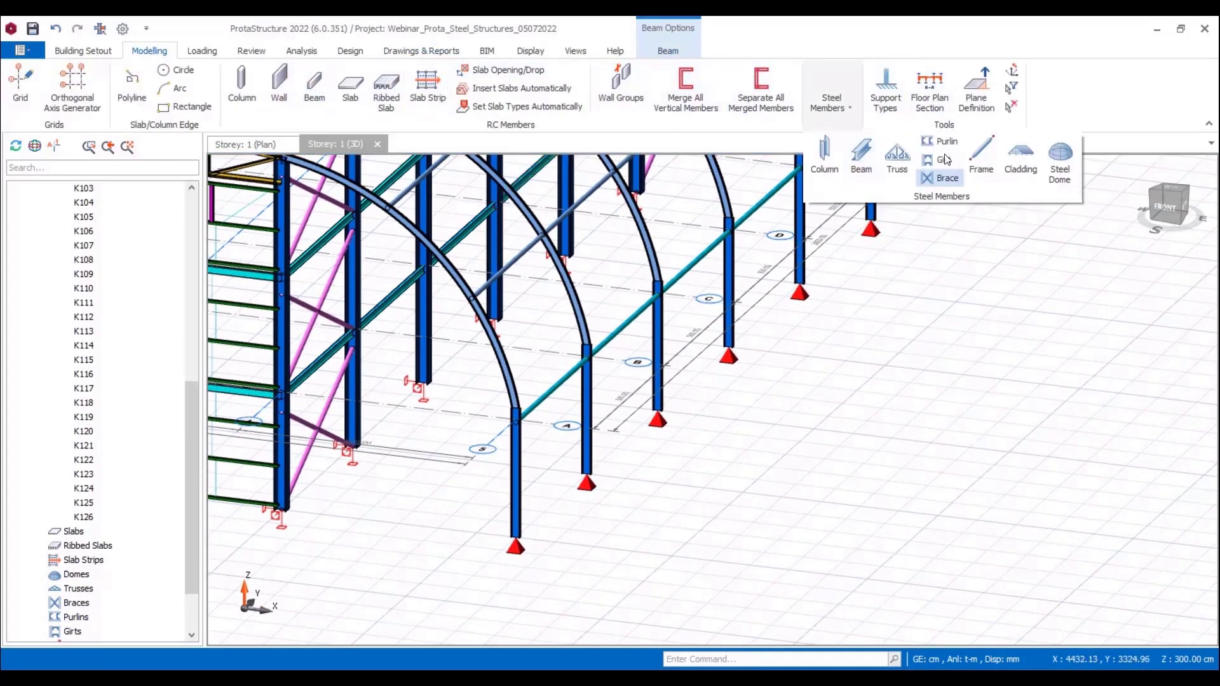
{"action": "left_click", "coordinate": [947, 179]}
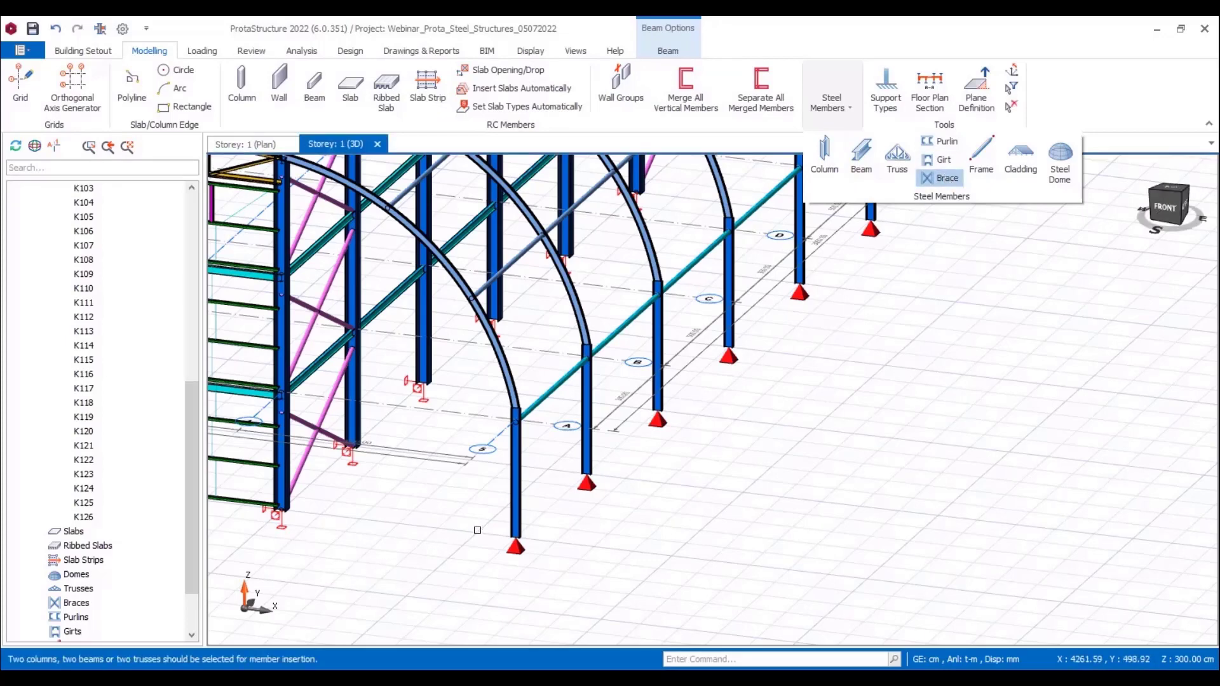
{"action": "left_click", "coordinate": [593, 448]}
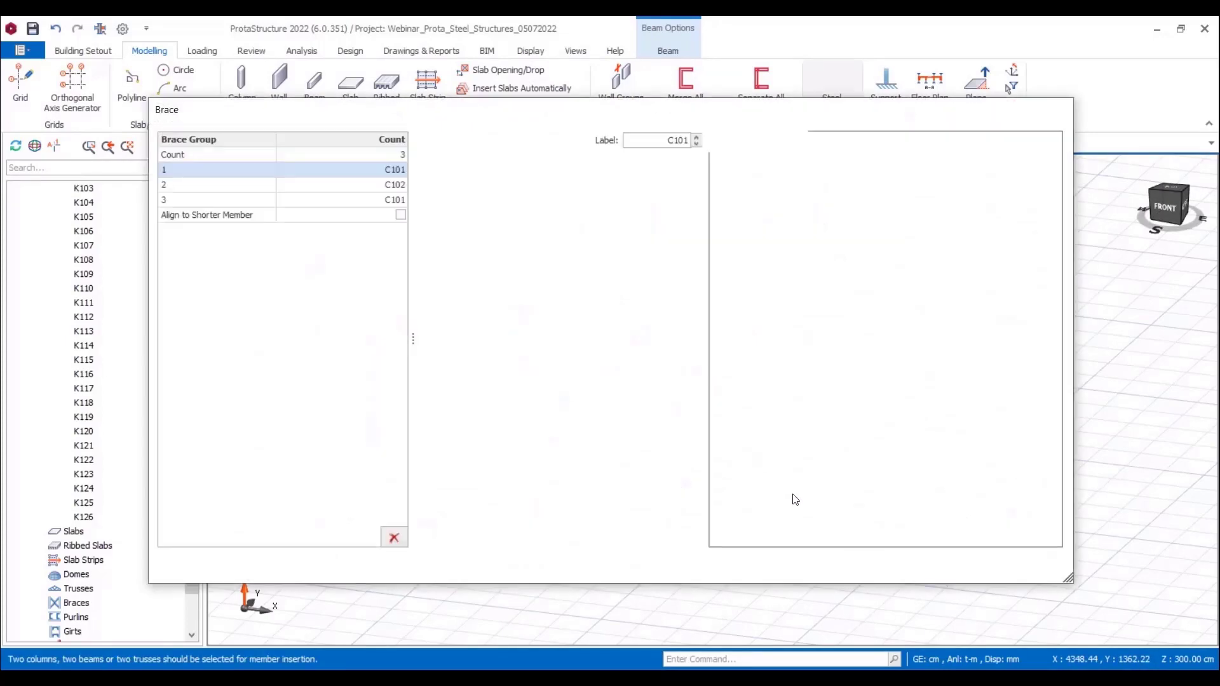
{"action": "left_click", "coordinate": [384, 155]}
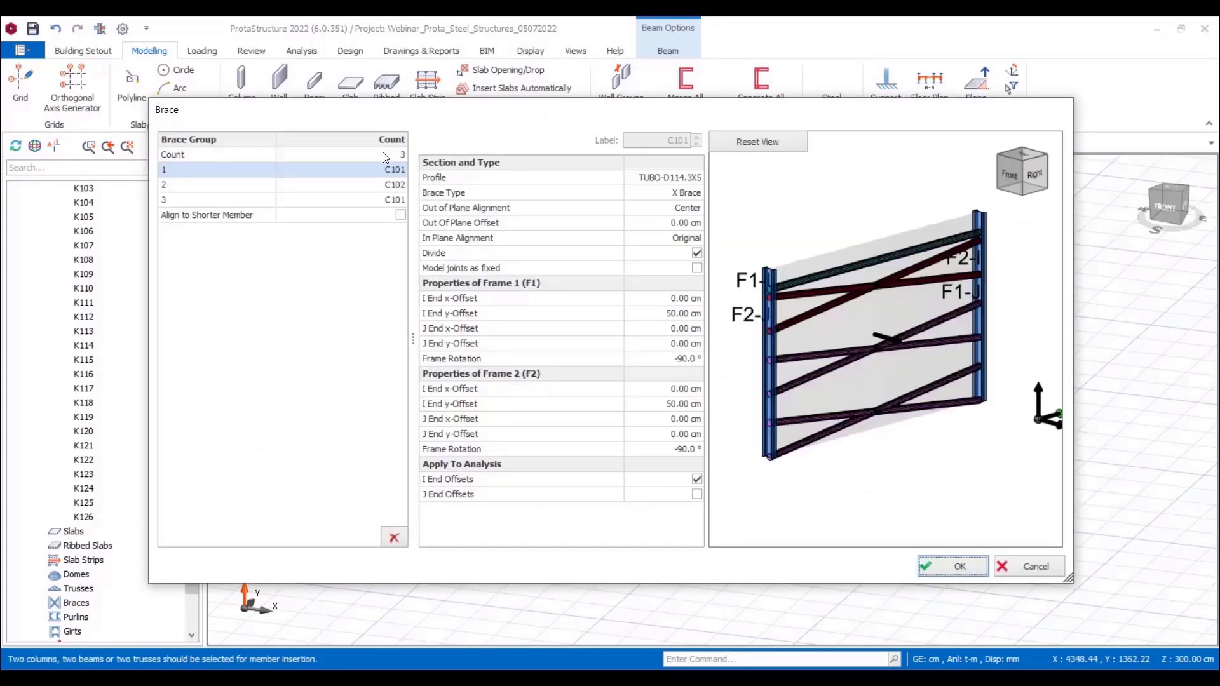
{"action": "type", "text": "1"}
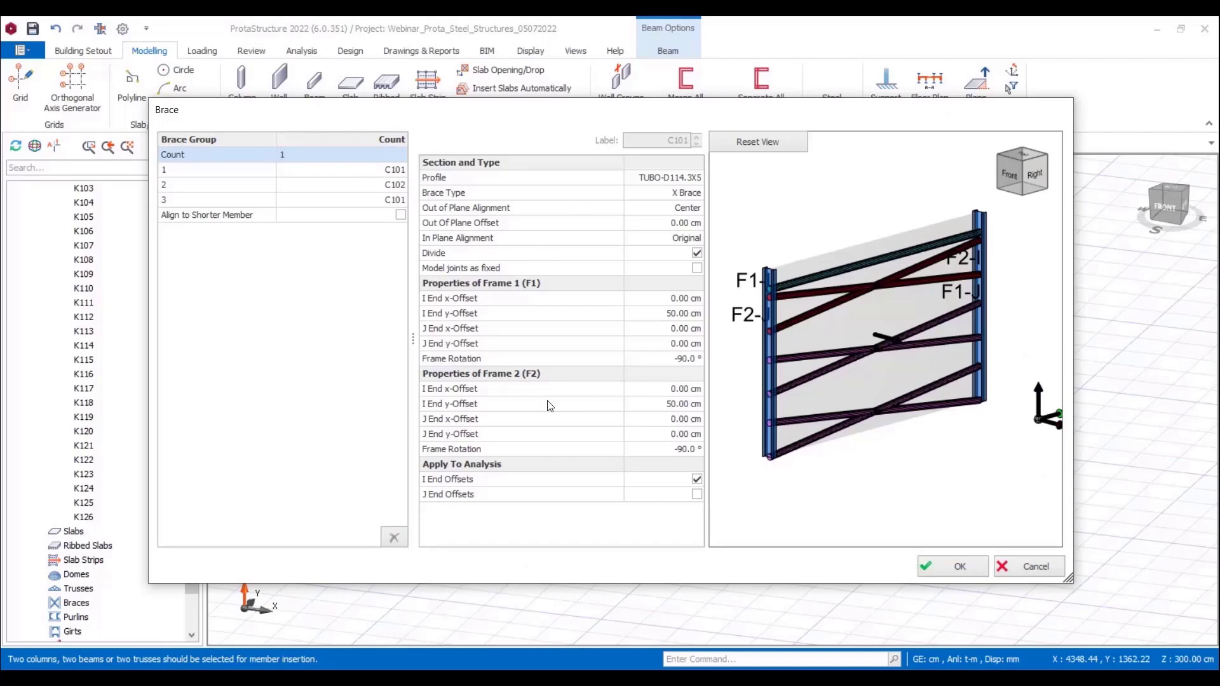
{"action": "key", "text": "Return"}
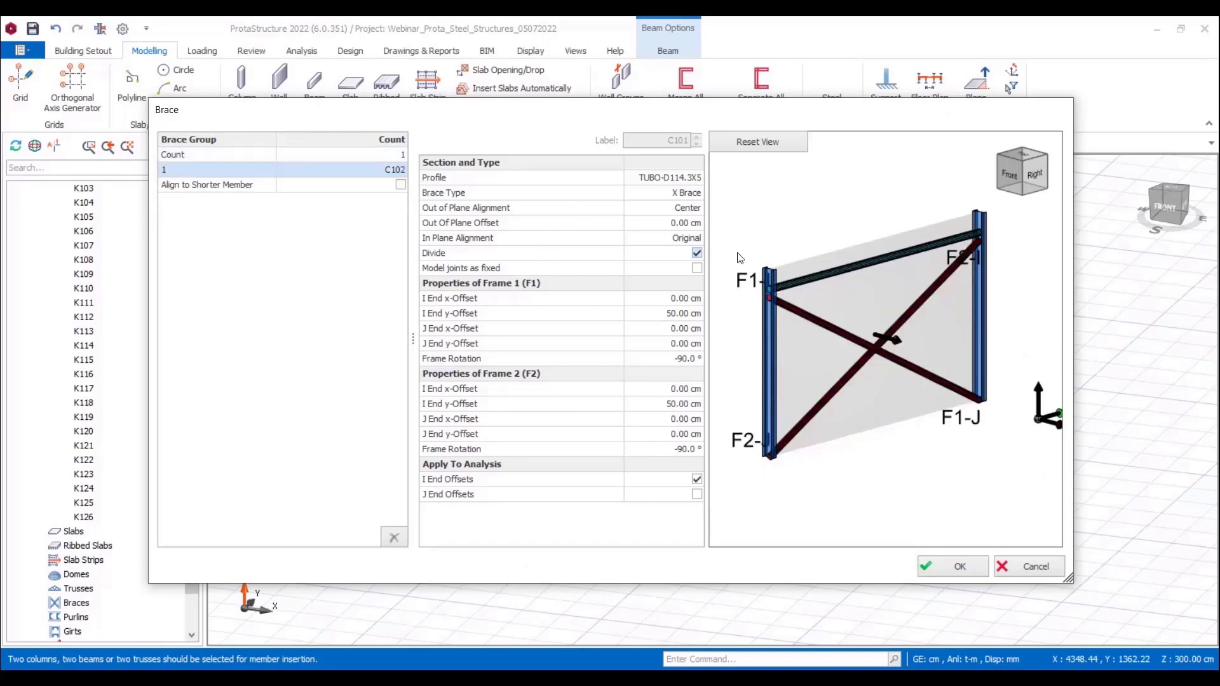
{"action": "left_click", "coordinate": [951, 566]}
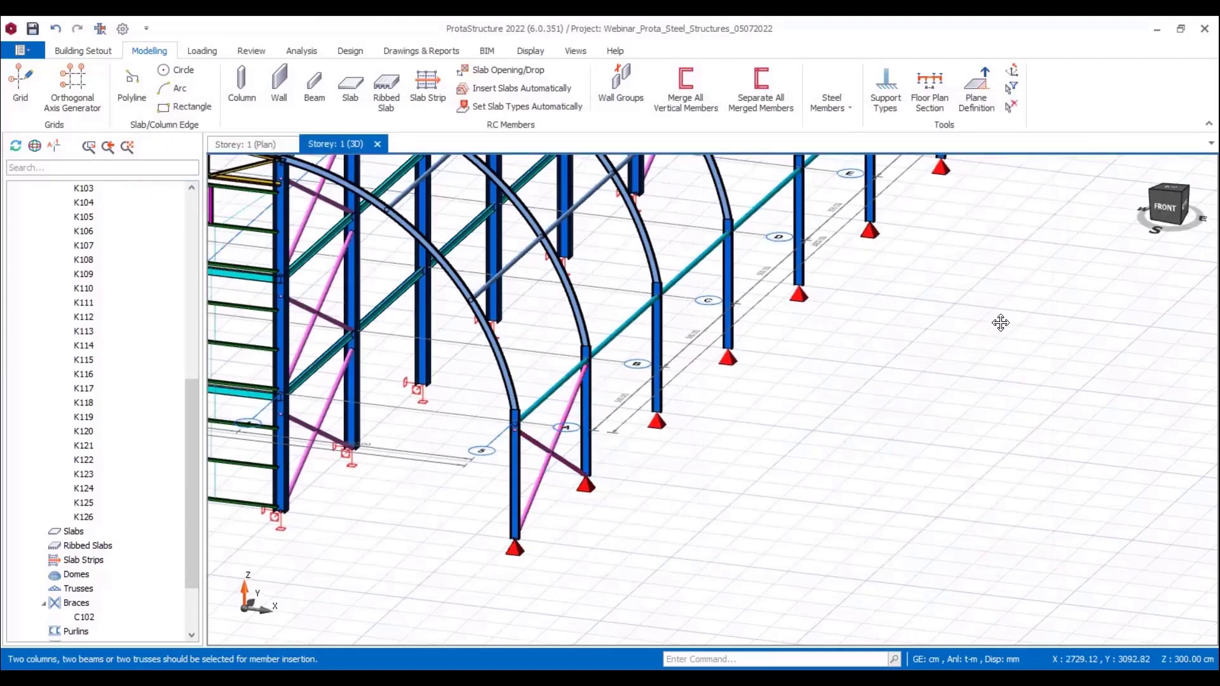
Step: Insert a steel brace between the axis 5 columns on axes F and G with the brace group count set to 1
{"action": "middle_click_drag", "start_coordinate": [1000, 322], "coordinate": [882, 577]}
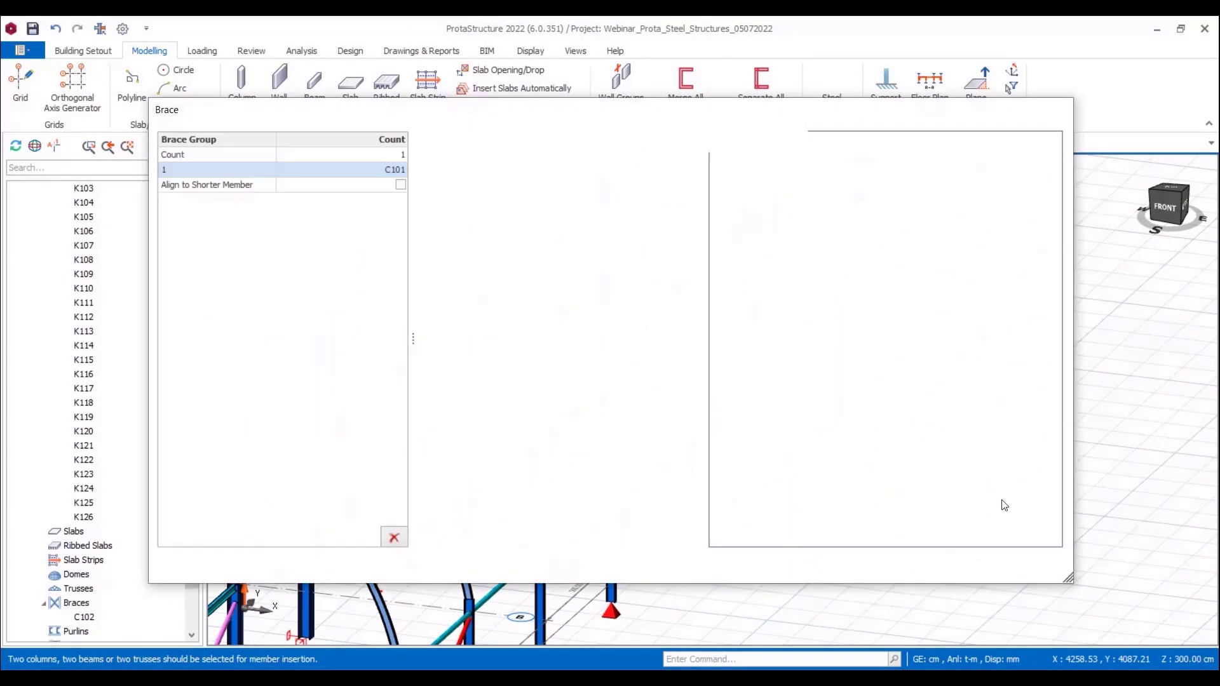
{"action": "left_click", "coordinate": [963, 569]}
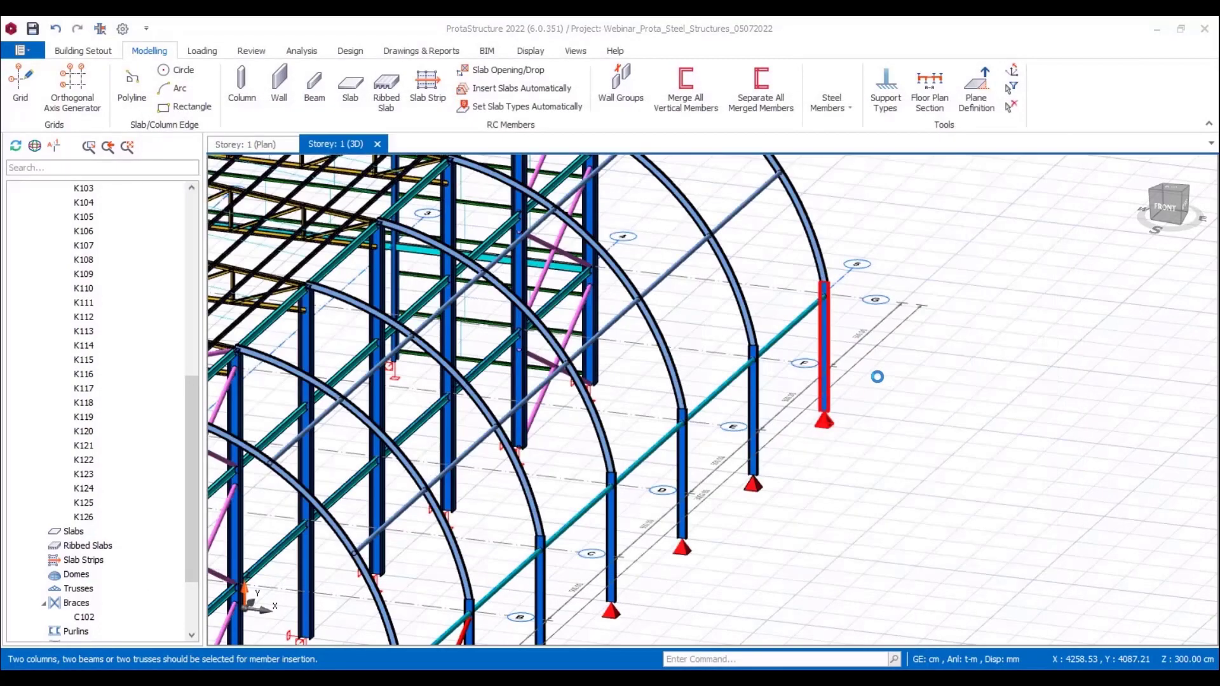
{"action": "scroll", "coordinate": [874, 380], "scroll_direction": "down", "scroll_amount": 1}
{"action": "middle_click_drag", "start_coordinate": [741, 522], "coordinate": [978, 451]}
{"action": "scroll", "coordinate": [953, 456], "scroll_direction": "down", "scroll_amount": 1}
{"action": "middle_click_drag", "start_coordinate": [899, 468], "coordinate": [924, 451]}
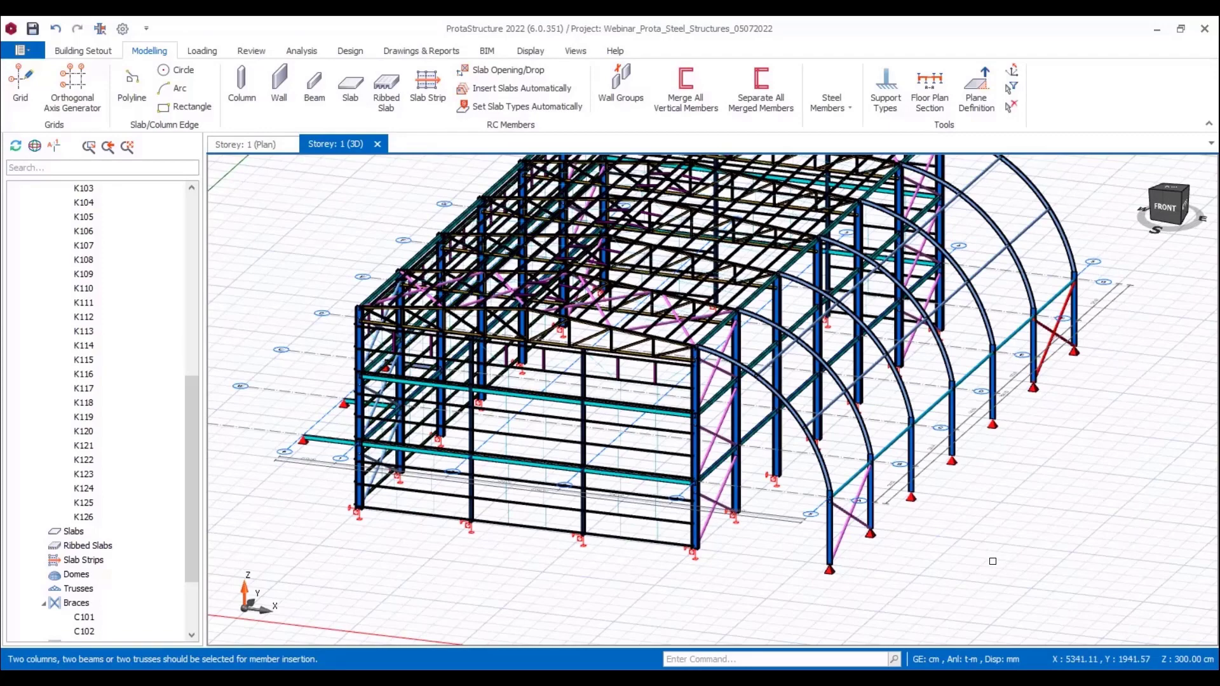
Step: Add steel cladding over the roof purlin group, keeping the default geometry with 0.00 cm offsets
{"action": "scroll", "coordinate": [1033, 502], "scroll_direction": "down", "scroll_amount": 2}
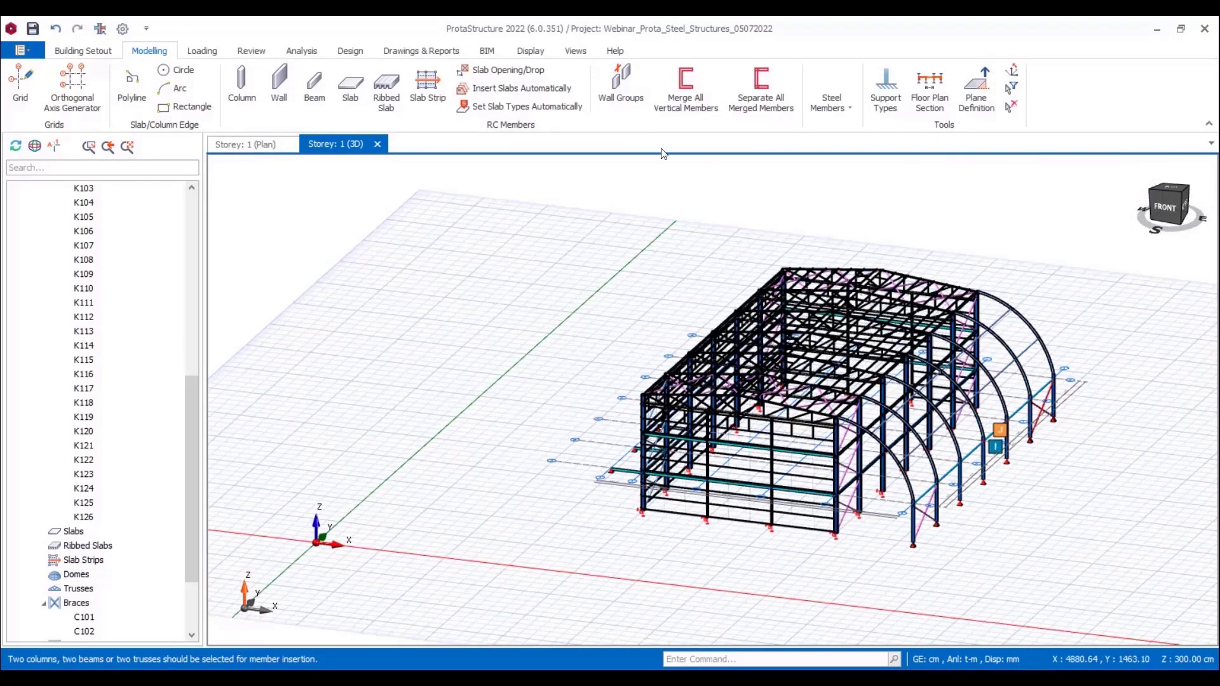
{"action": "left_click", "coordinate": [837, 108]}
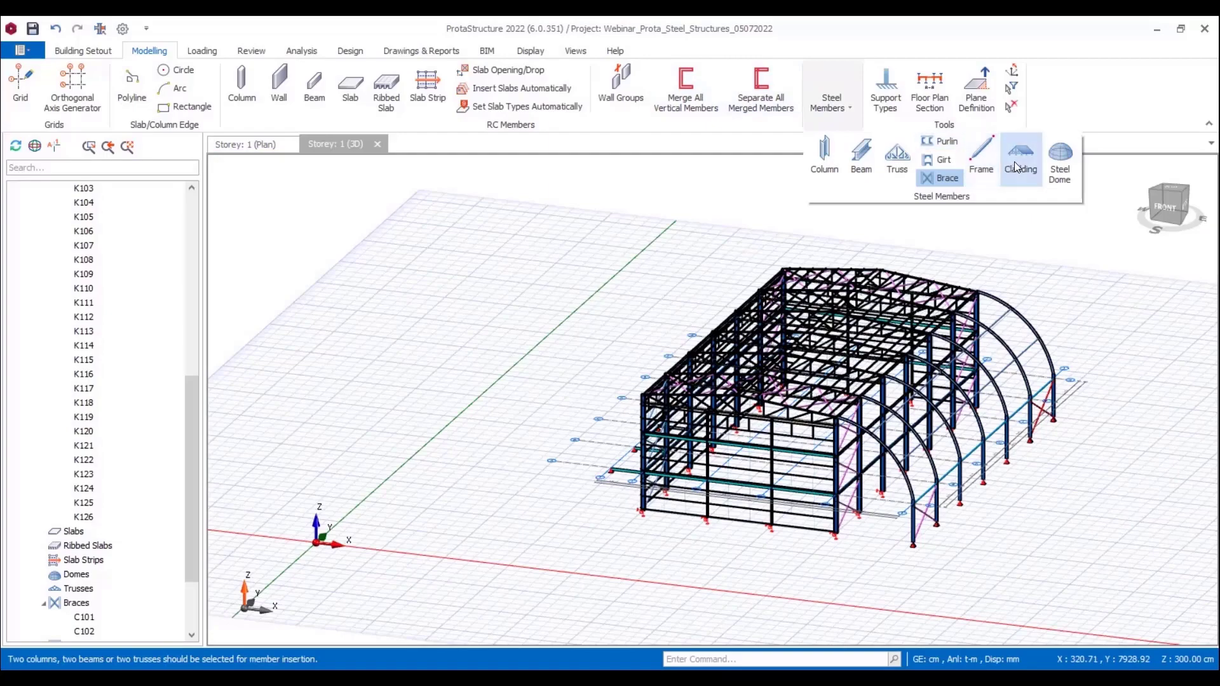
{"action": "left_click", "coordinate": [1021, 162]}
{"action": "middle_click_drag", "start_coordinate": [915, 354], "coordinate": [917, 390]}
{"action": "scroll", "coordinate": [772, 426], "scroll_direction": "up", "scroll_amount": 3}
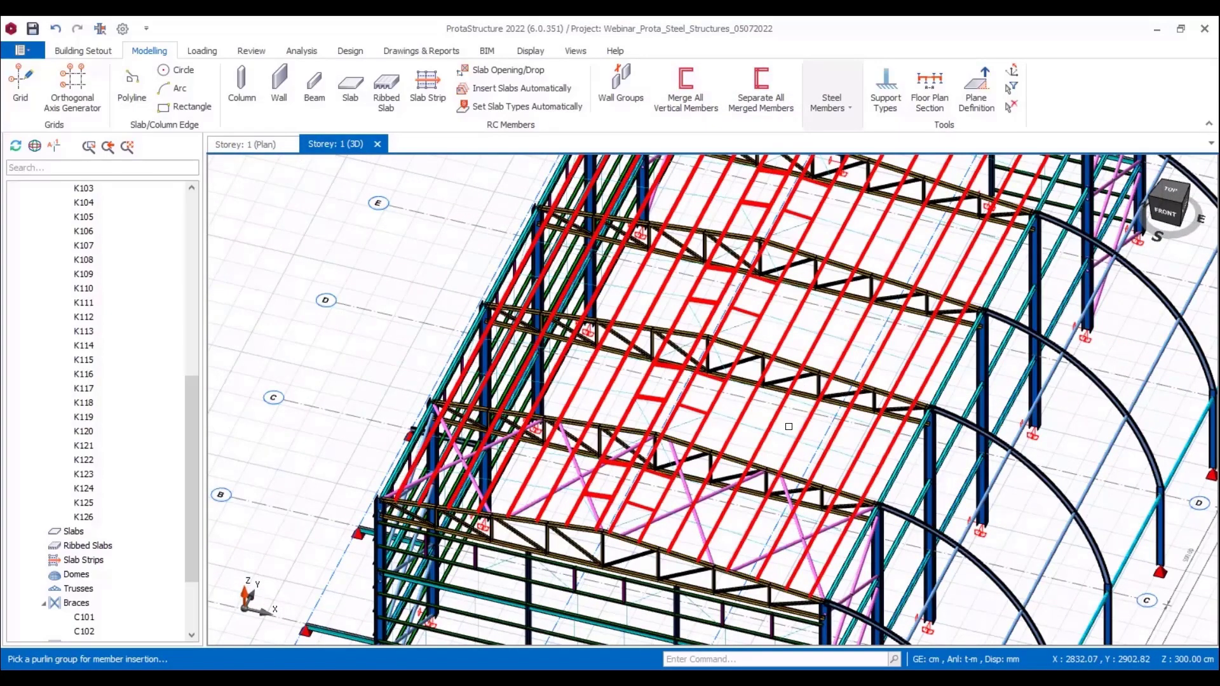
{"action": "left_click", "coordinate": [788, 427]}
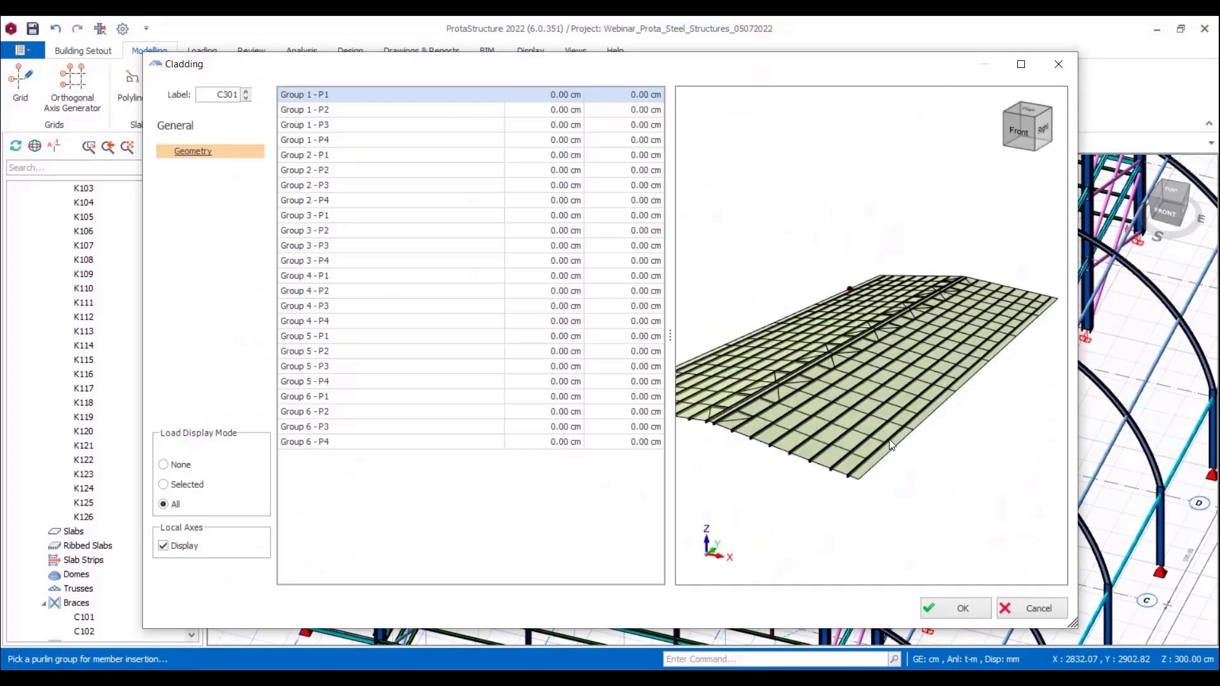
{"action": "left_click", "coordinate": [962, 609]}
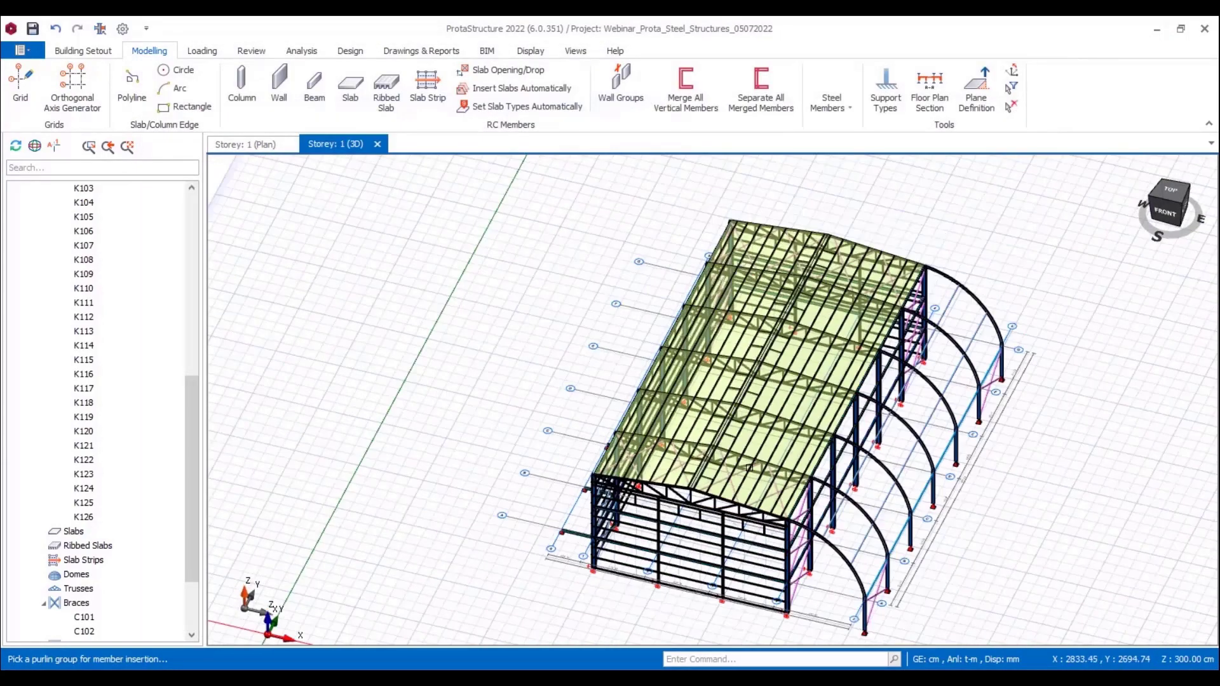
{"action": "scroll", "coordinate": [785, 552], "scroll_direction": "up", "scroll_amount": 2}
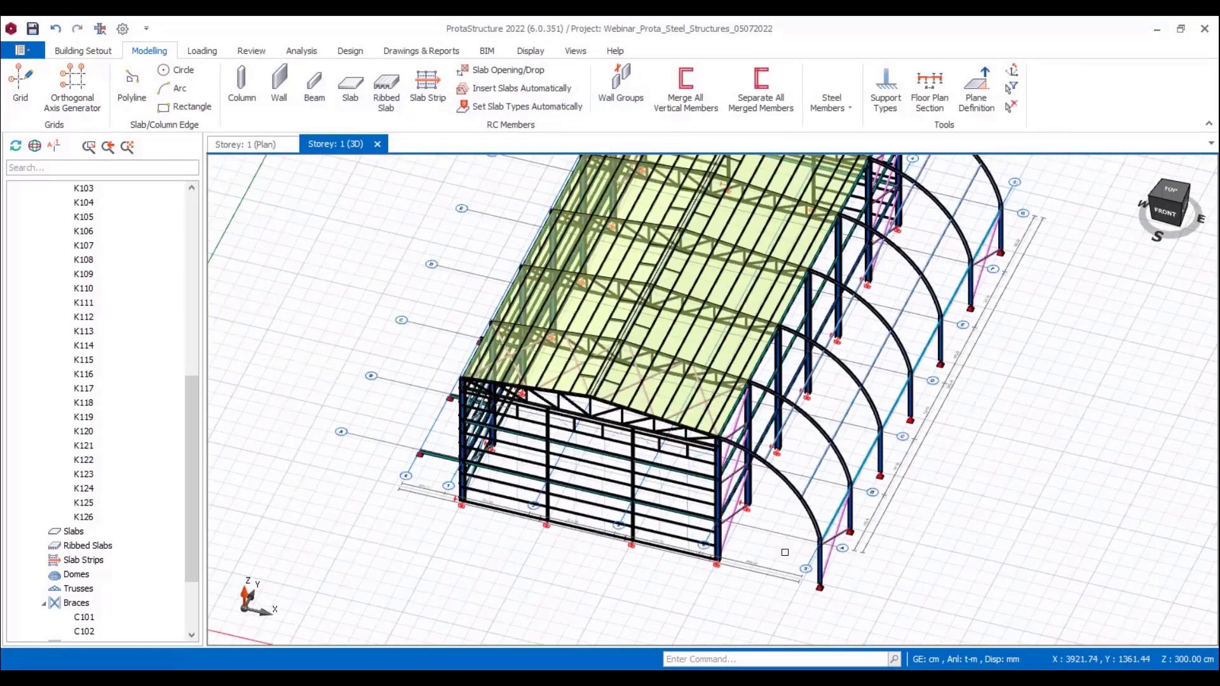
{"action": "scroll", "coordinate": [784, 553], "scroll_direction": "up", "scroll_amount": 1}
{"action": "left_click", "coordinate": [780, 462]}
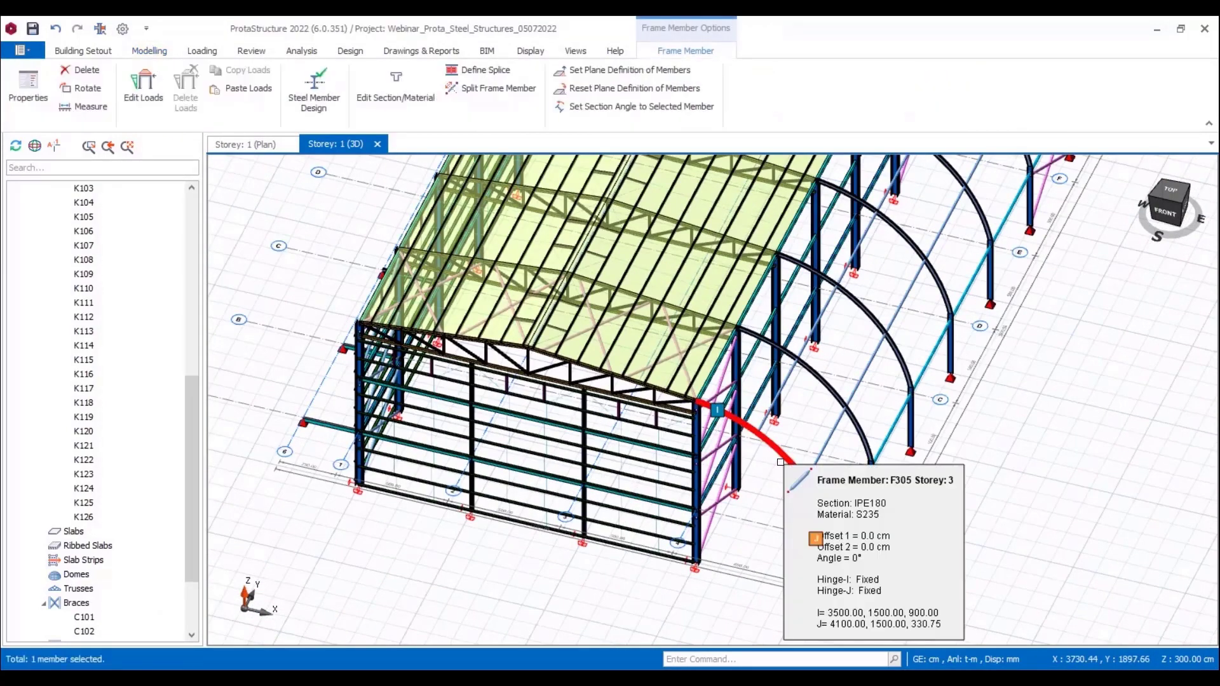
{"action": "right_click", "coordinate": [780, 462]}
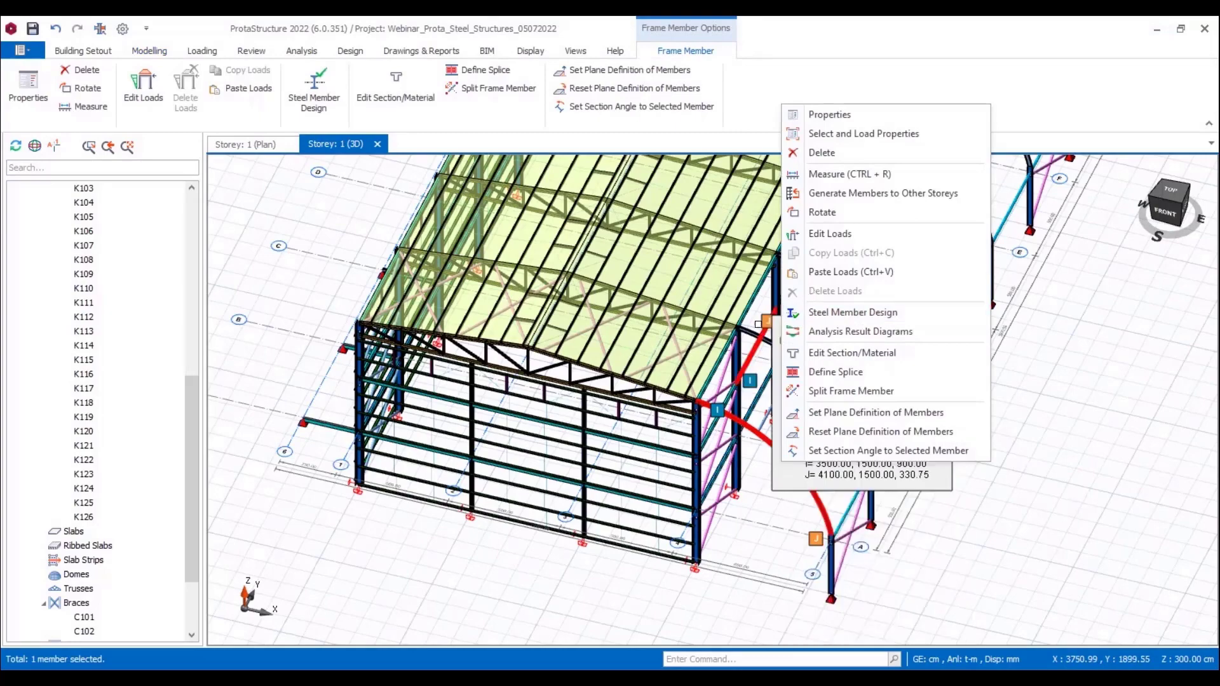
{"action": "key", "text": "Escape"}
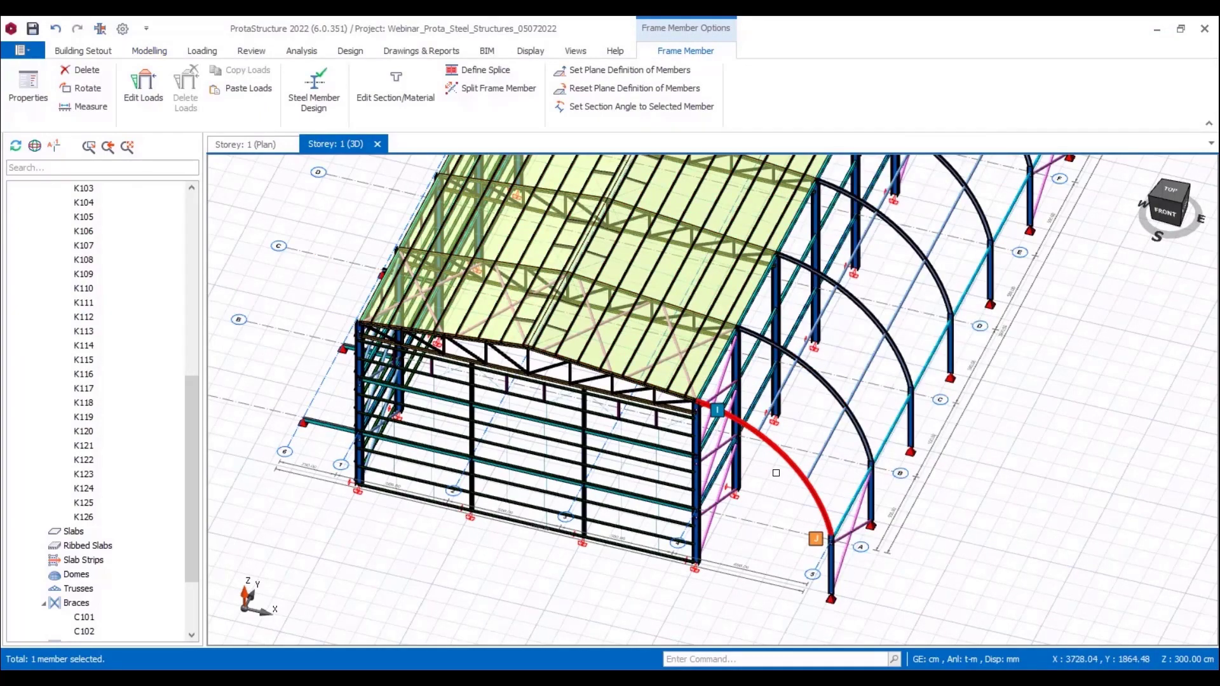
{"action": "key", "text": "Escape"}
Step: Open the load combination editor and start its loading generator for automatic load cases and combinations
{"action": "left_click", "coordinate": [201, 52]}
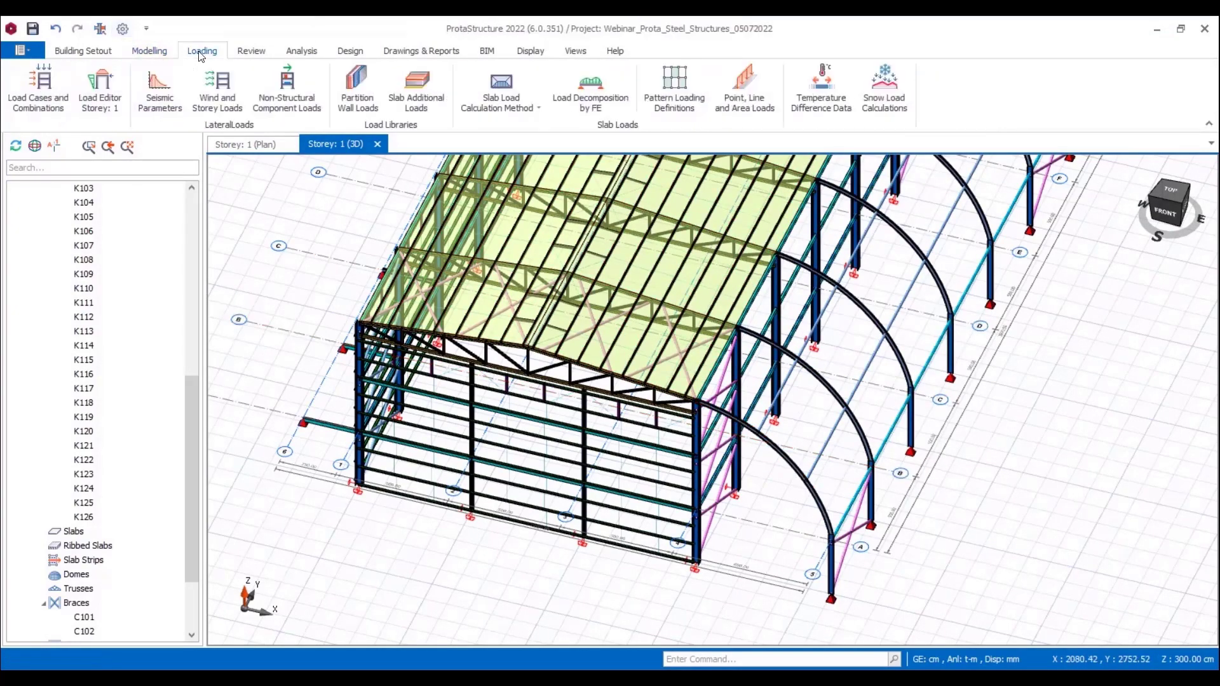
{"action": "left_click", "coordinate": [56, 101]}
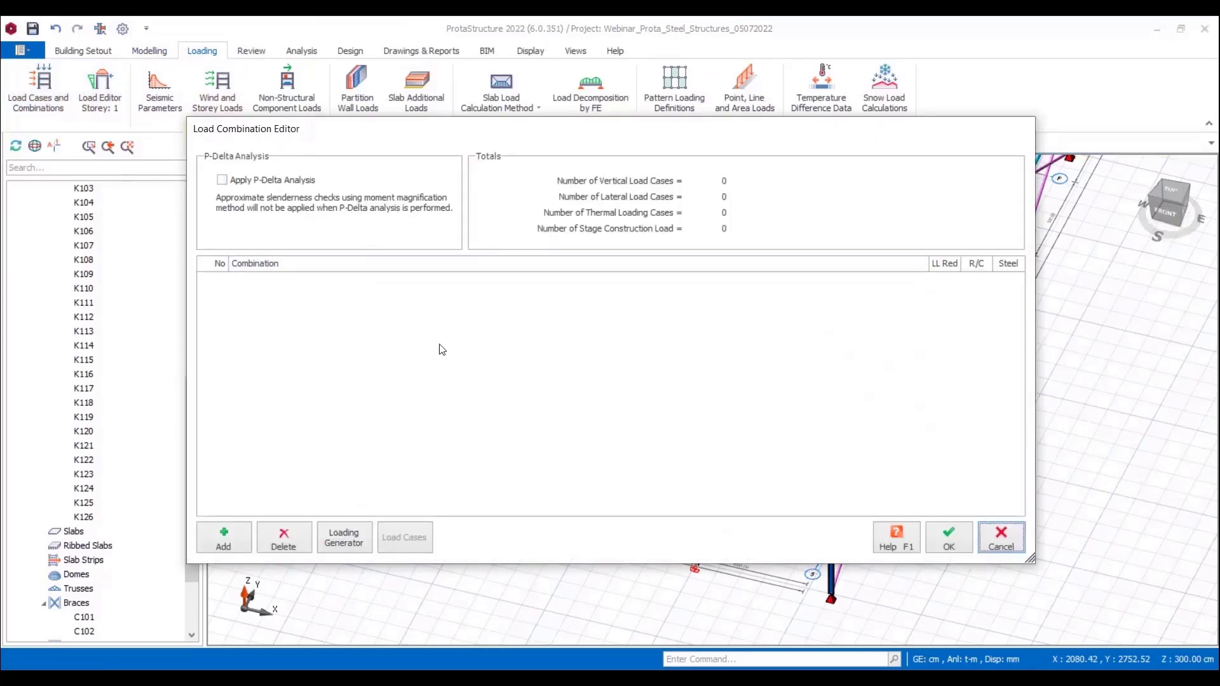
{"action": "left_click", "coordinate": [349, 536]}
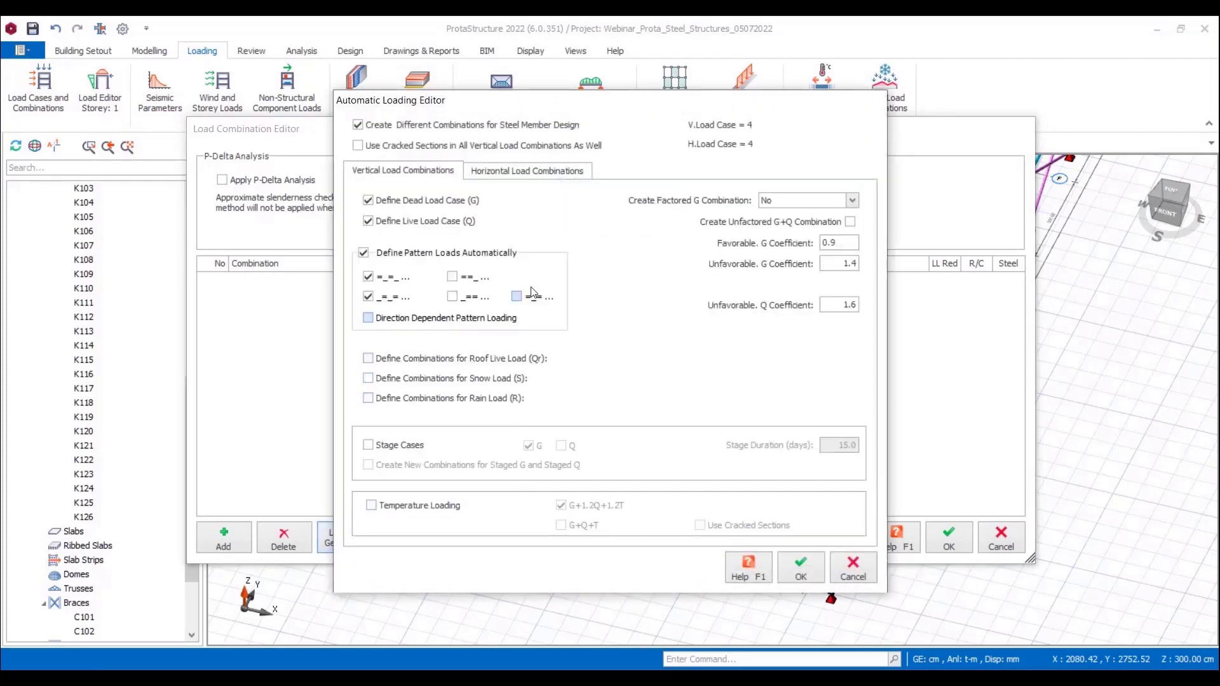
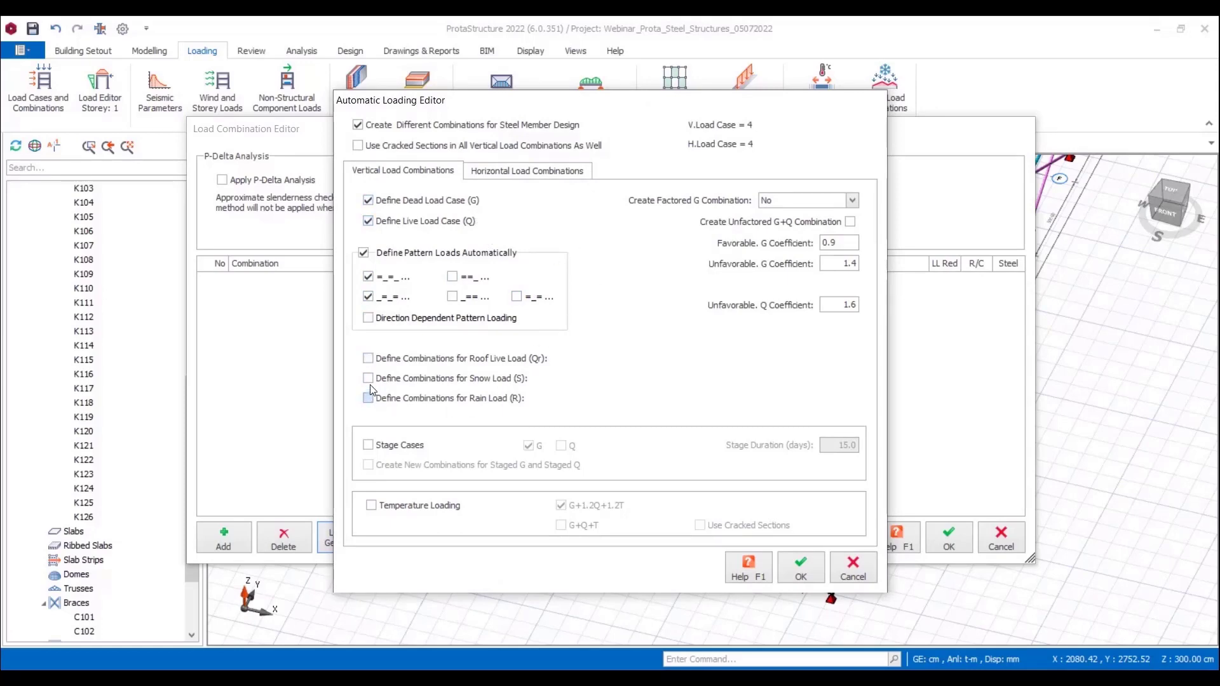
Step: Disable automatic pattern loads and include snow, rain and temperature loading in the vertical load combinations
{"action": "left_click", "coordinate": [364, 254]}
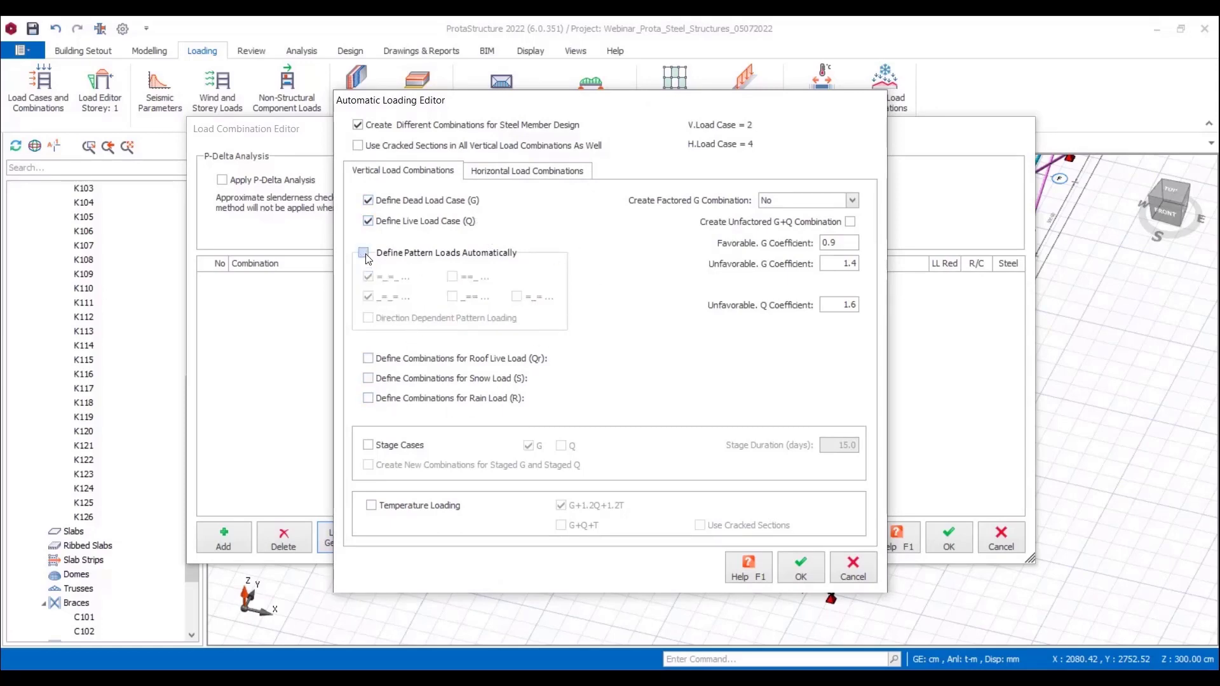
{"action": "left_click", "coordinate": [371, 400]}
{"action": "left_click", "coordinate": [368, 379]}
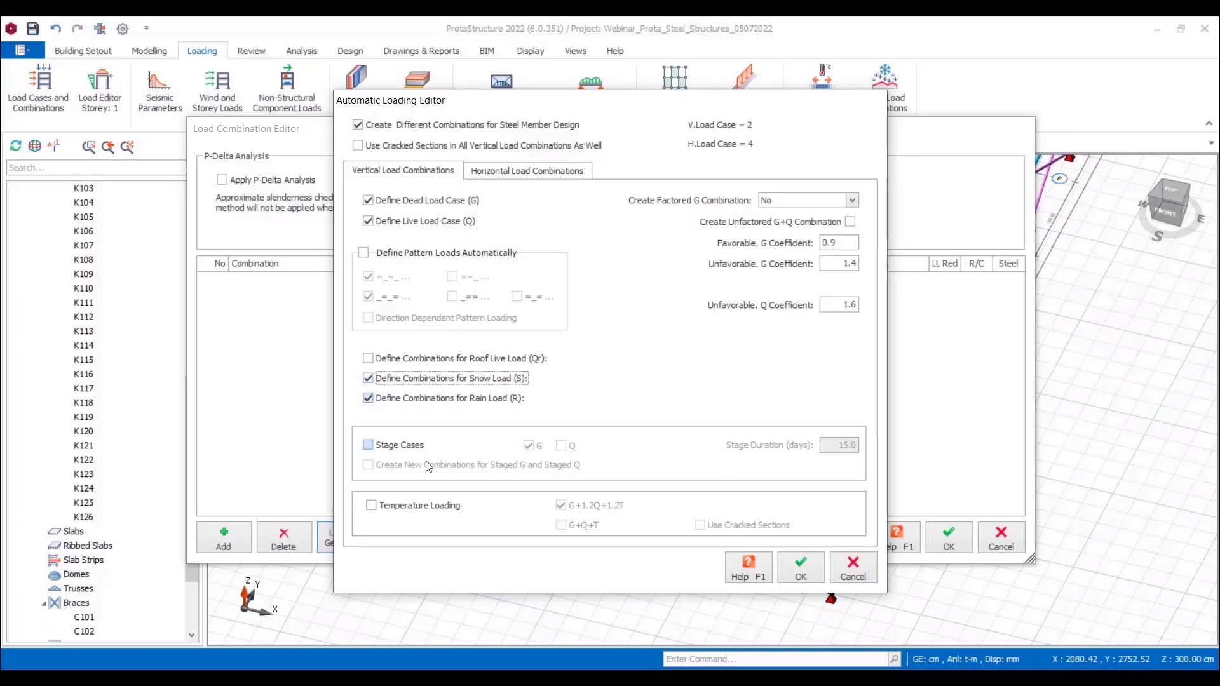
{"action": "left_click", "coordinate": [372, 506]}
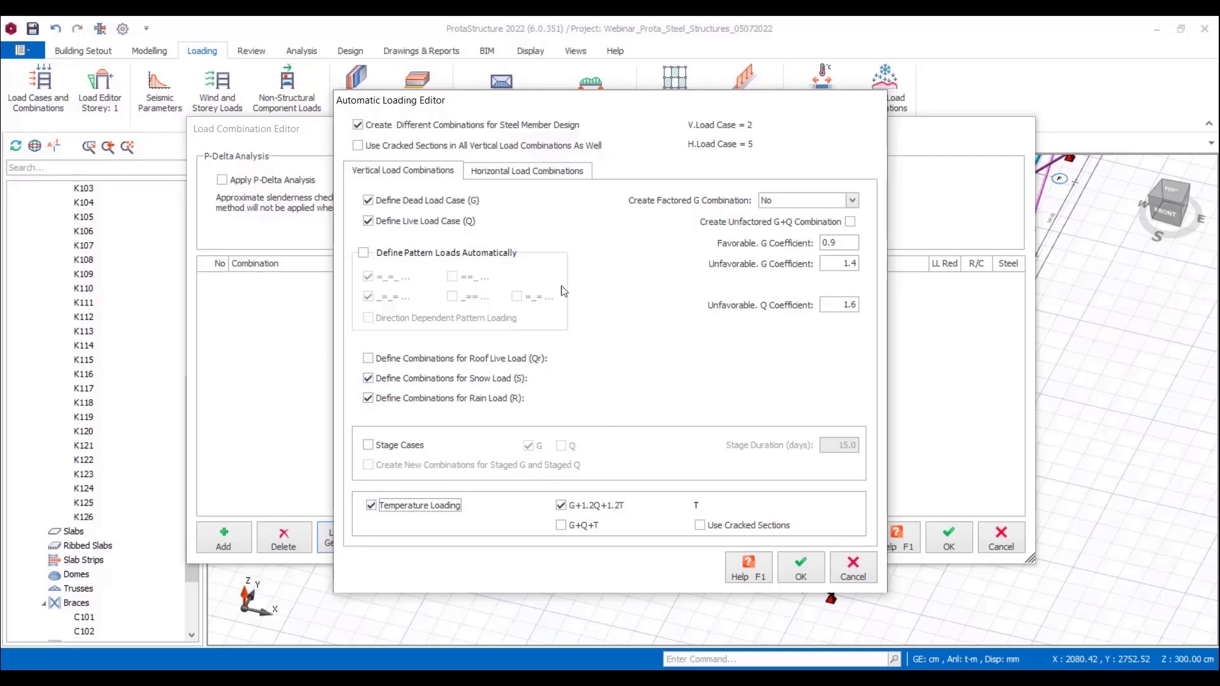
Step: Keep Equivalent Static Load for seismic loading, enable wind loading with separate negative load cases, and generate the combinations
{"action": "left_click", "coordinate": [521, 173]}
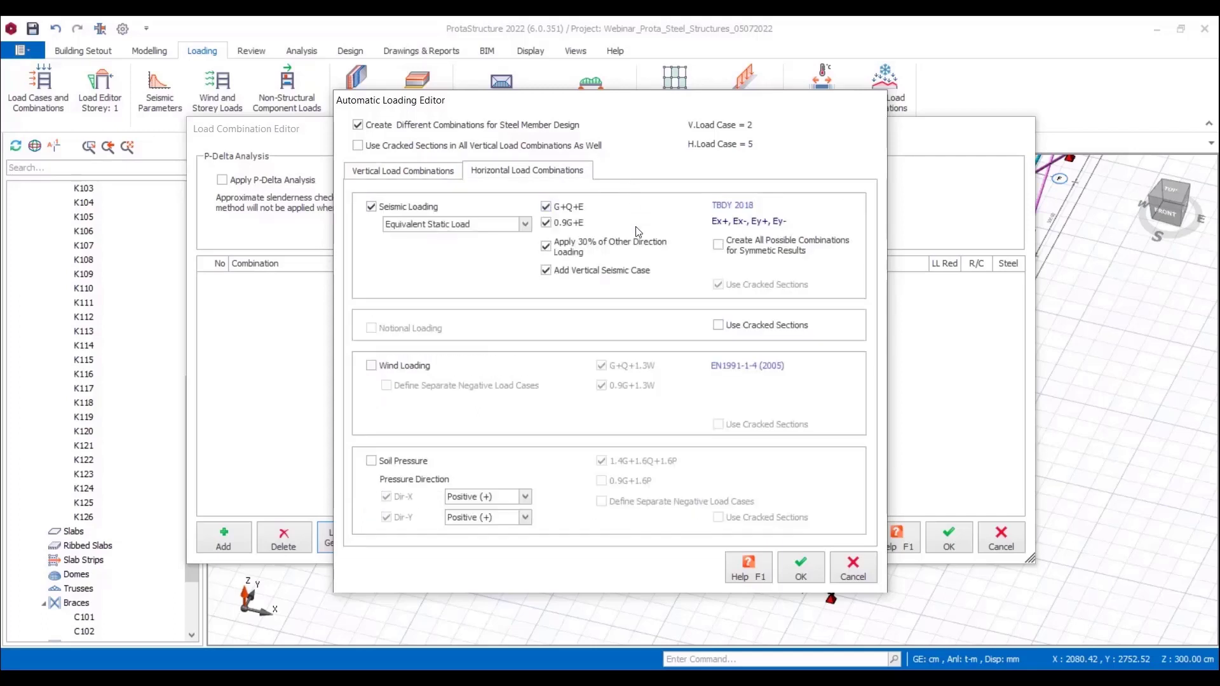
{"action": "left_click", "coordinate": [438, 228]}
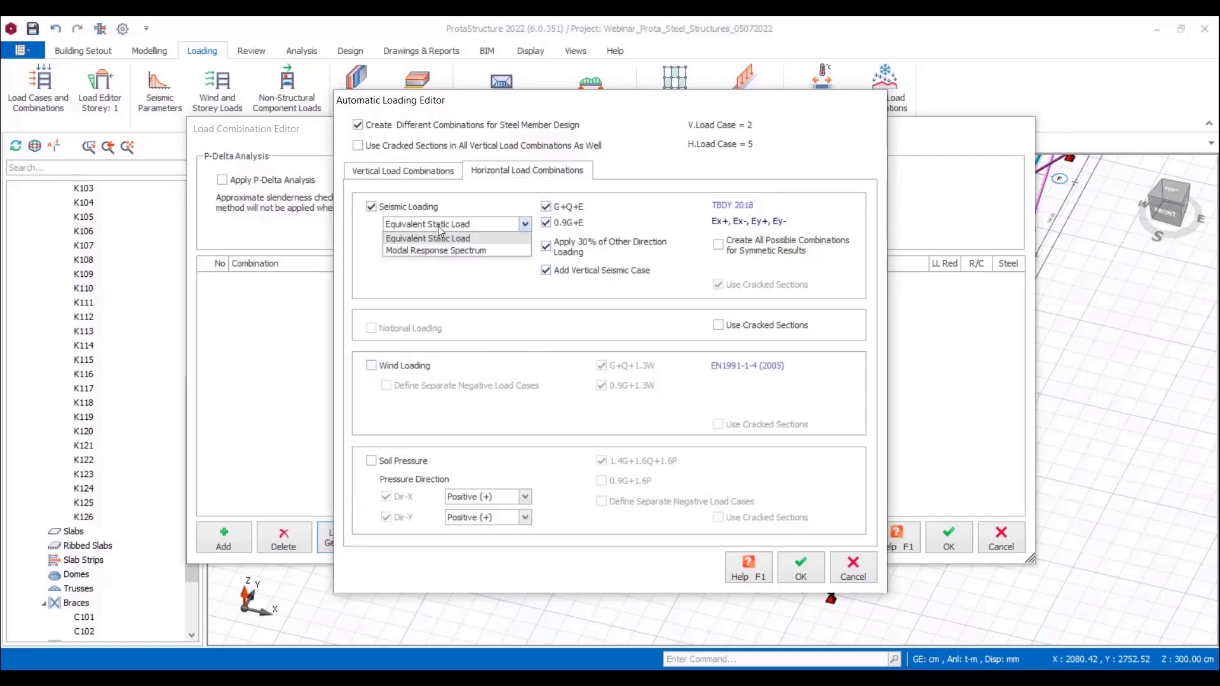
{"action": "left_click", "coordinate": [443, 238]}
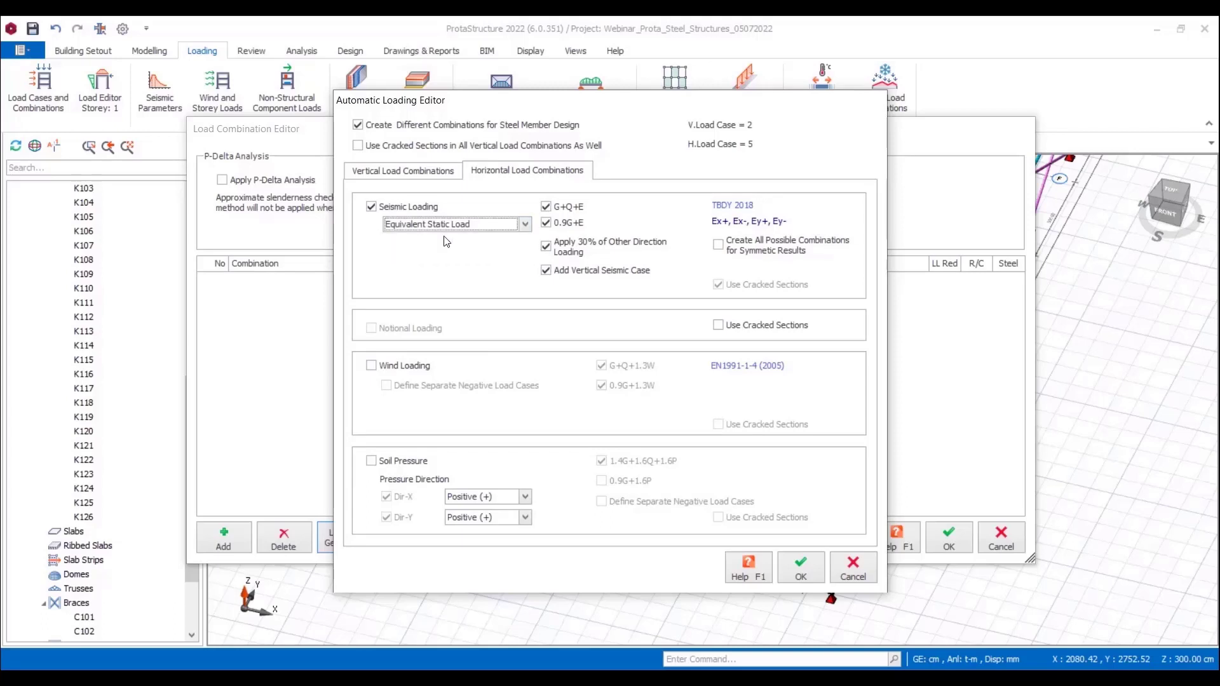
{"action": "left_click", "coordinate": [372, 366]}
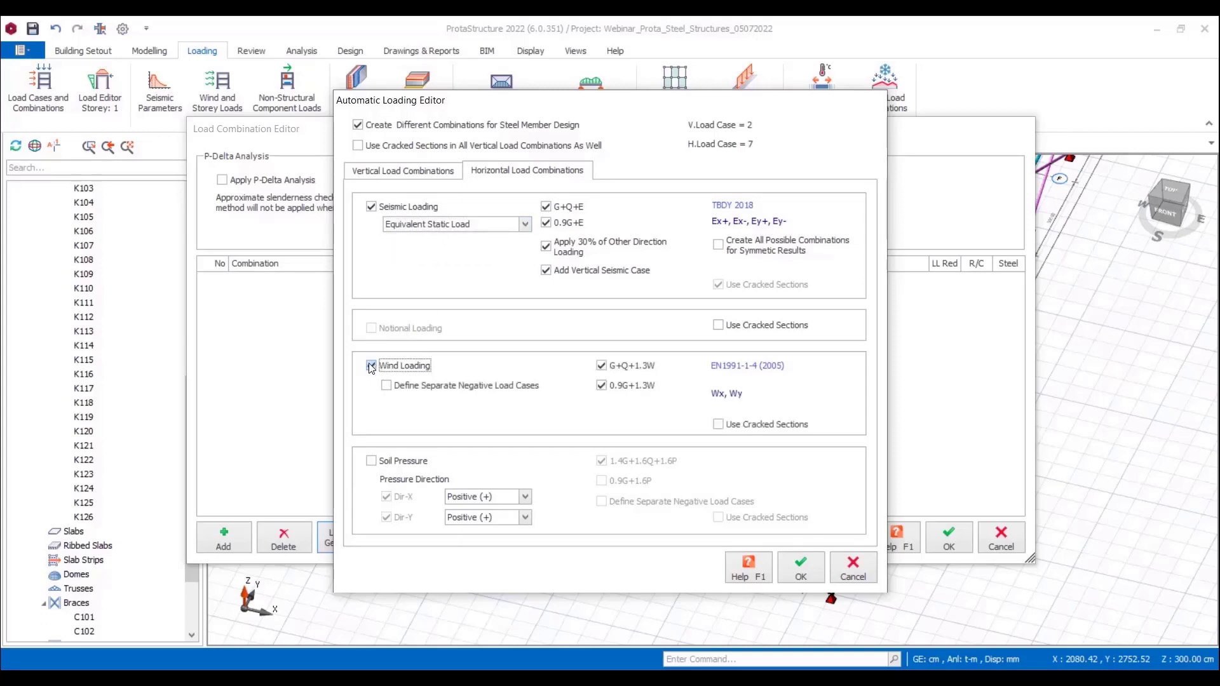
{"action": "left_click", "coordinate": [601, 365]}
{"action": "left_click", "coordinate": [387, 386]}
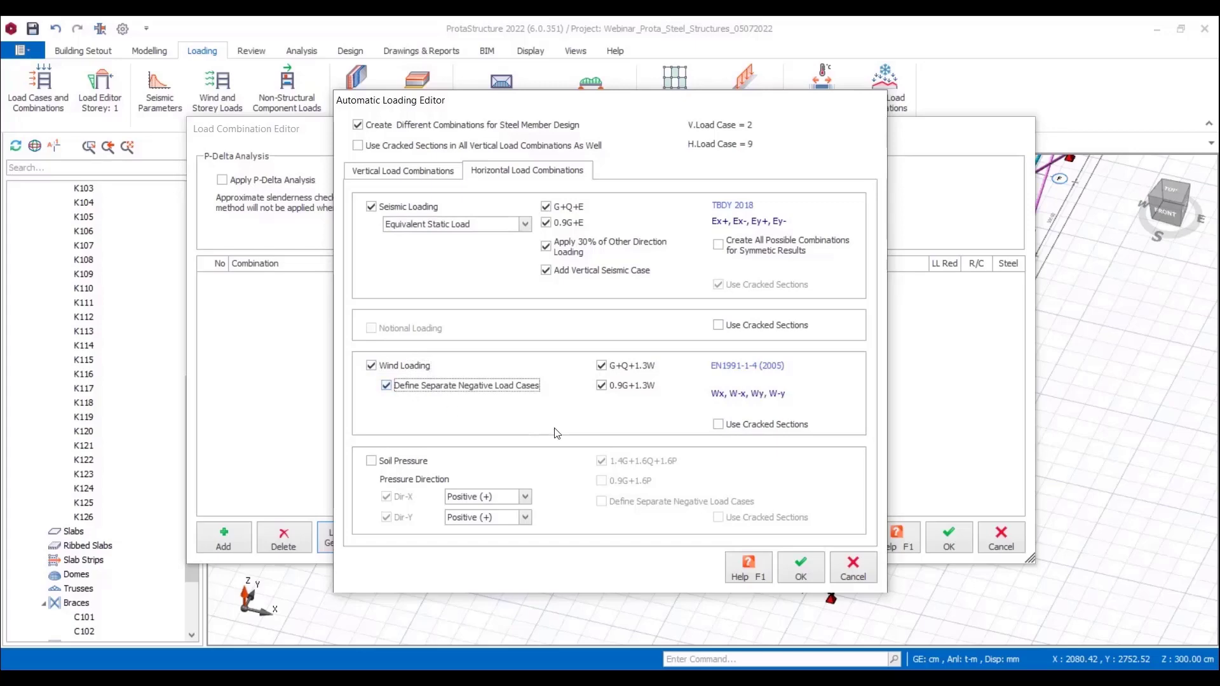
{"action": "left_click", "coordinate": [800, 567]}
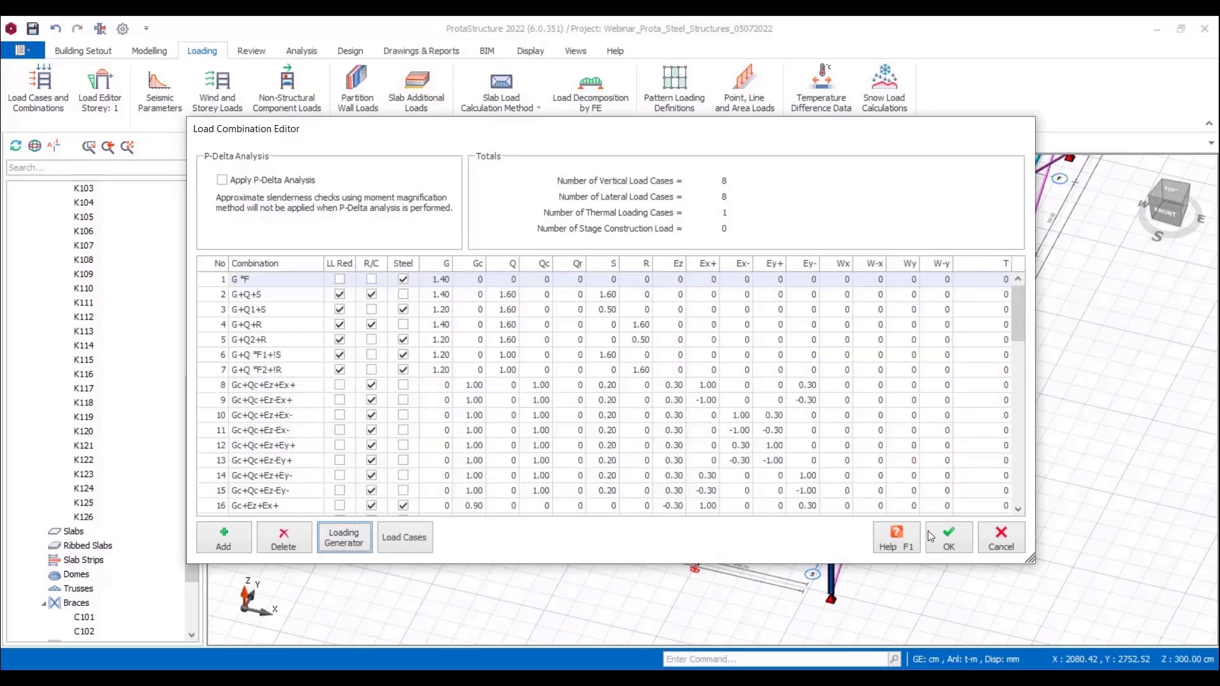
Step: Add a user-defined vertical load case labelled LE with description EquipmentLoad, included in the storey mass calculation
{"action": "left_click", "coordinate": [420, 538]}
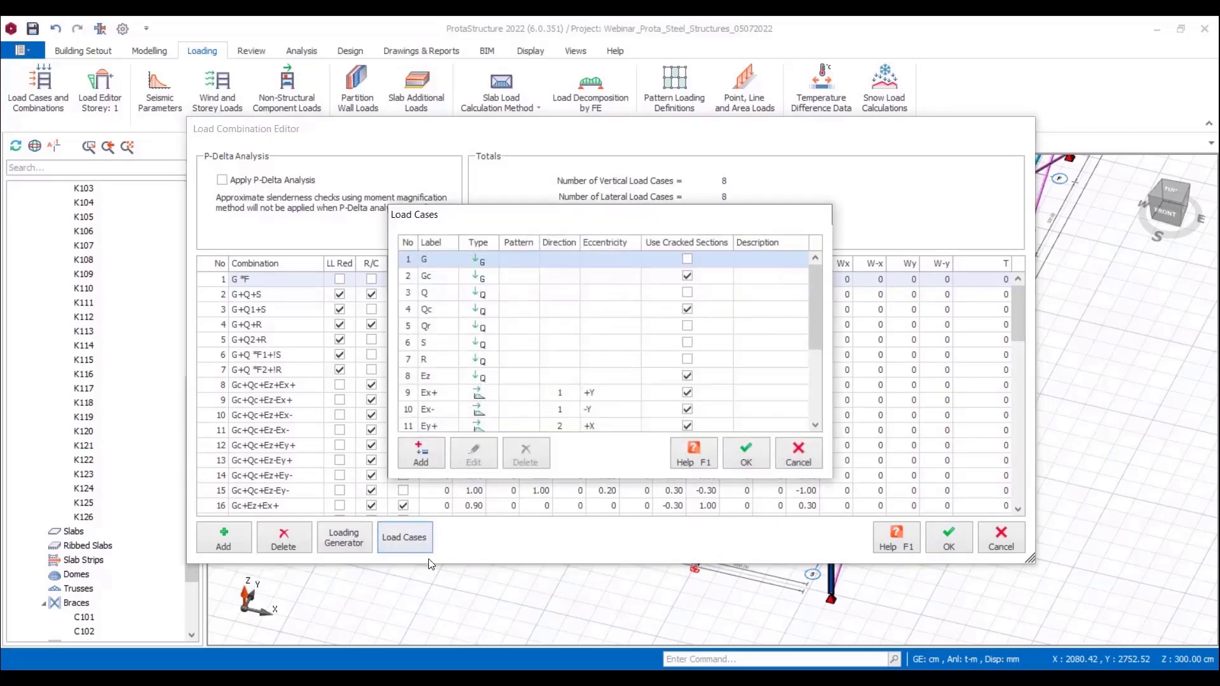
{"action": "left_click", "coordinate": [421, 458]}
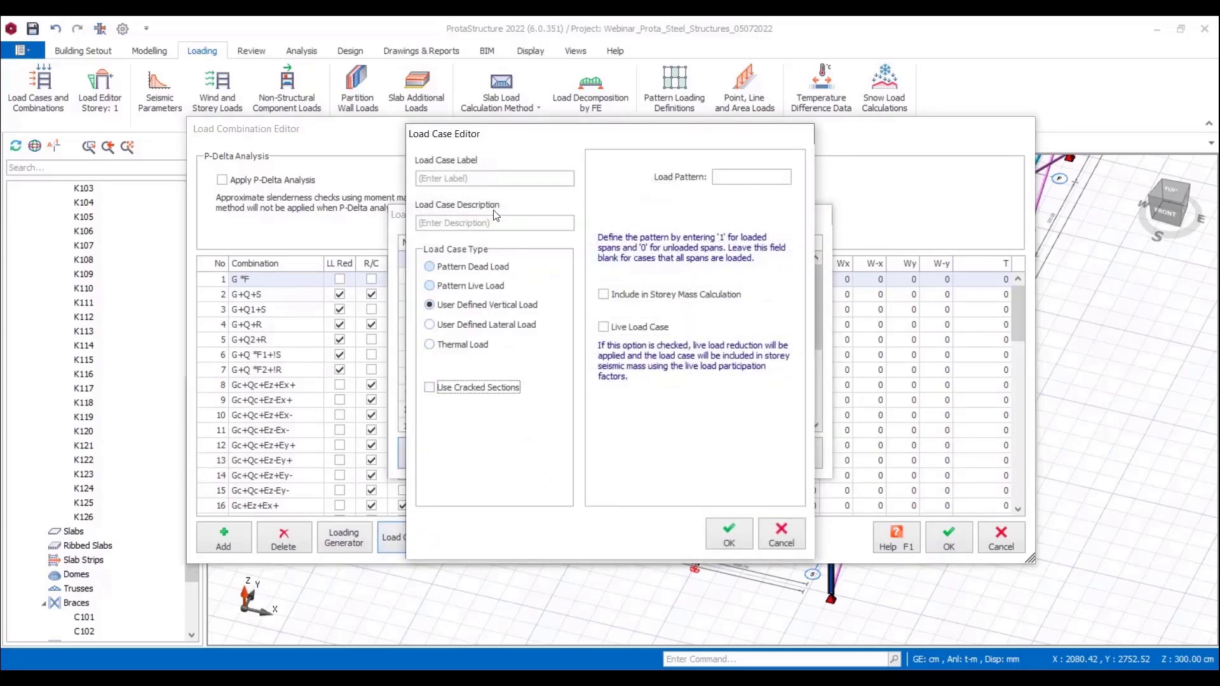
{"action": "left_click", "coordinate": [467, 181]}
{"action": "type", "text": "EquipmentLoad"}
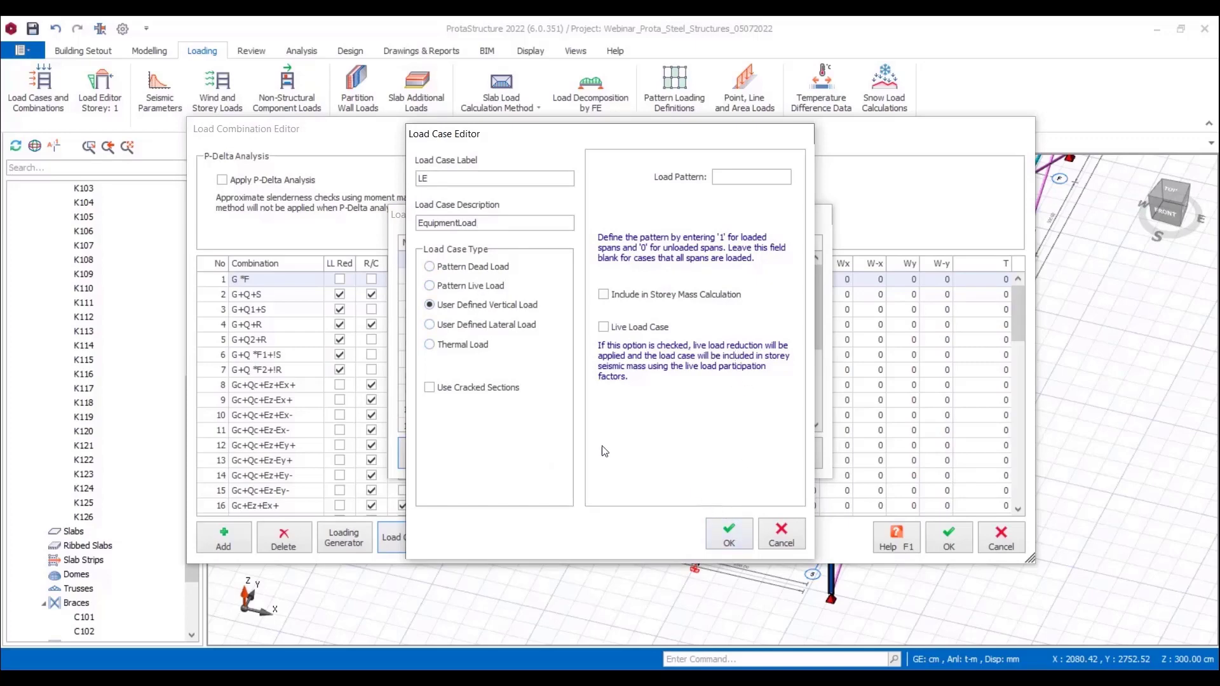
{"action": "left_click", "coordinate": [603, 295]}
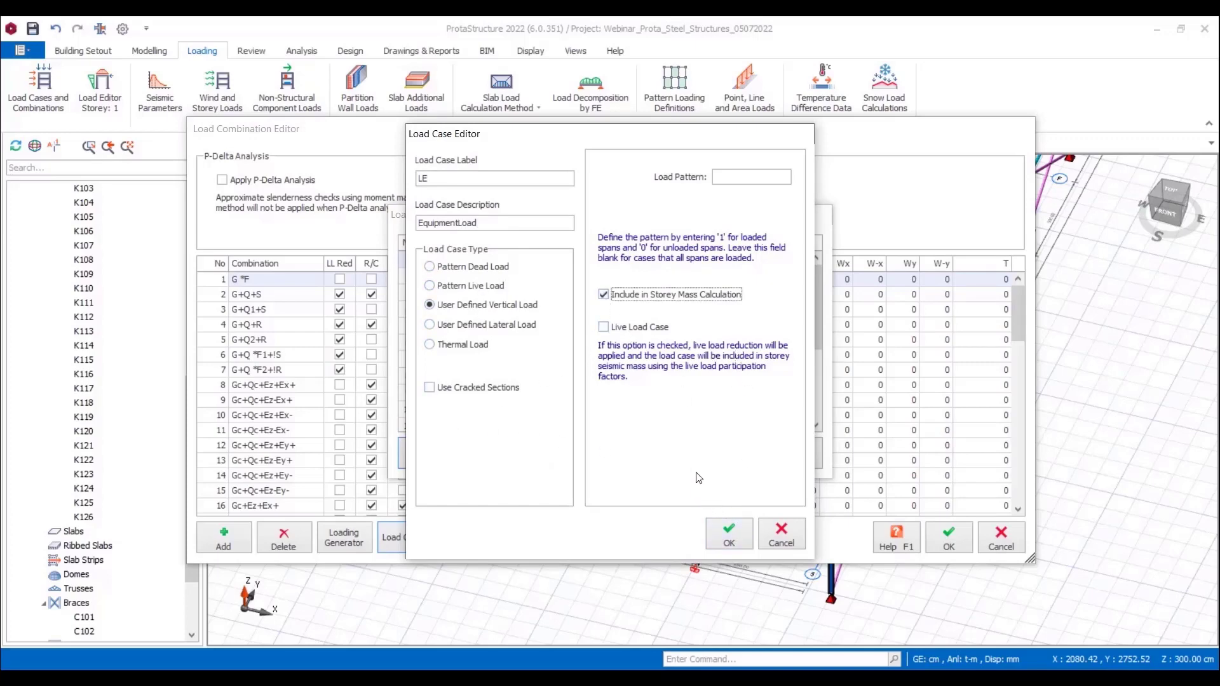
{"action": "left_click", "coordinate": [730, 539]}
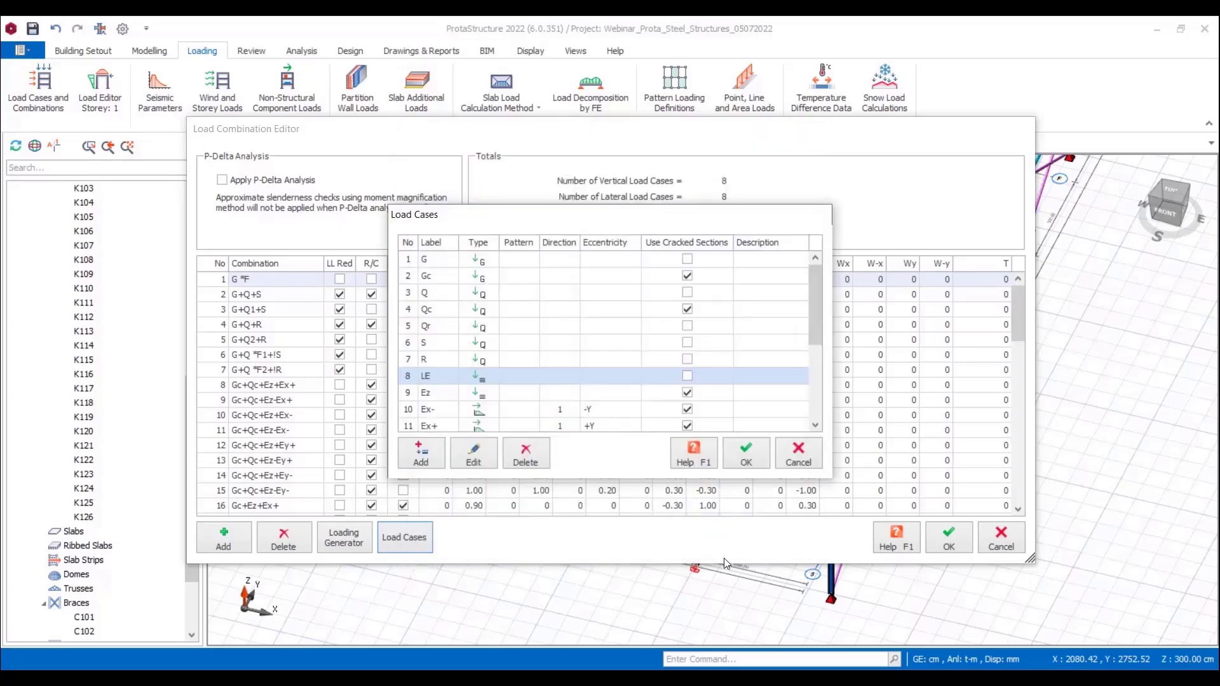
{"action": "left_click", "coordinate": [749, 453]}
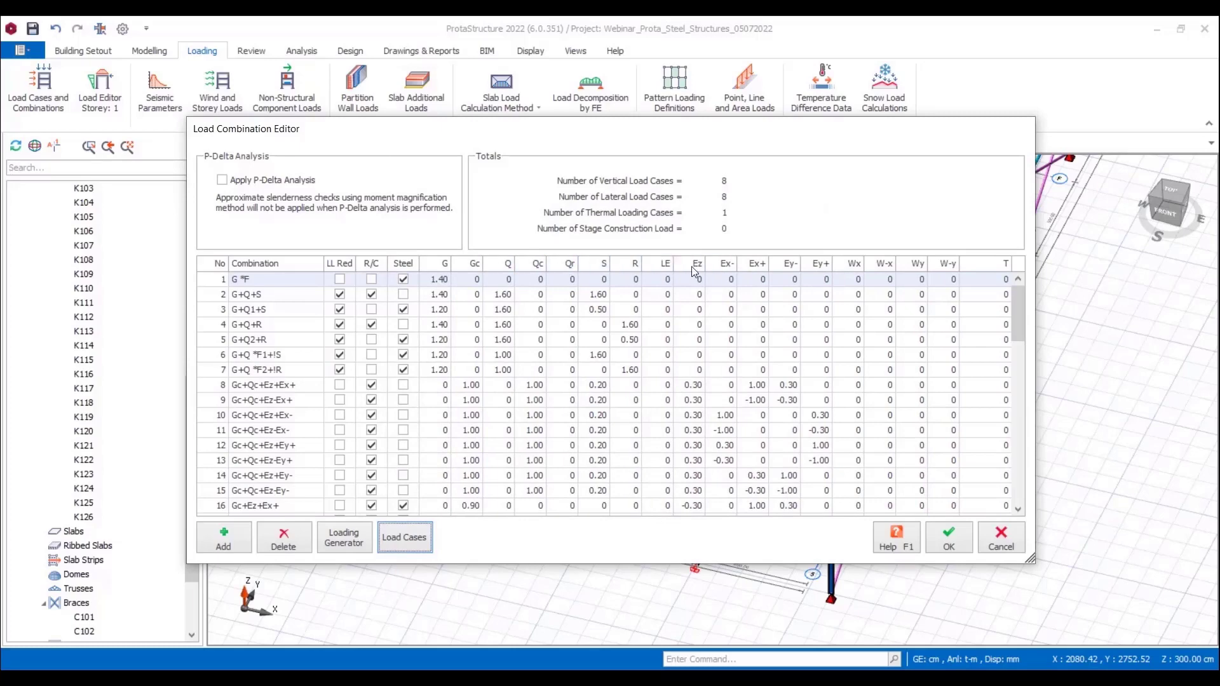
Step: Set the LE factor of combination G+Q+S to 1.00, rename it G+Q+S+LE, and accept the combination list
{"action": "left_click", "coordinate": [667, 294]}
{"action": "left_click", "coordinate": [667, 294]}
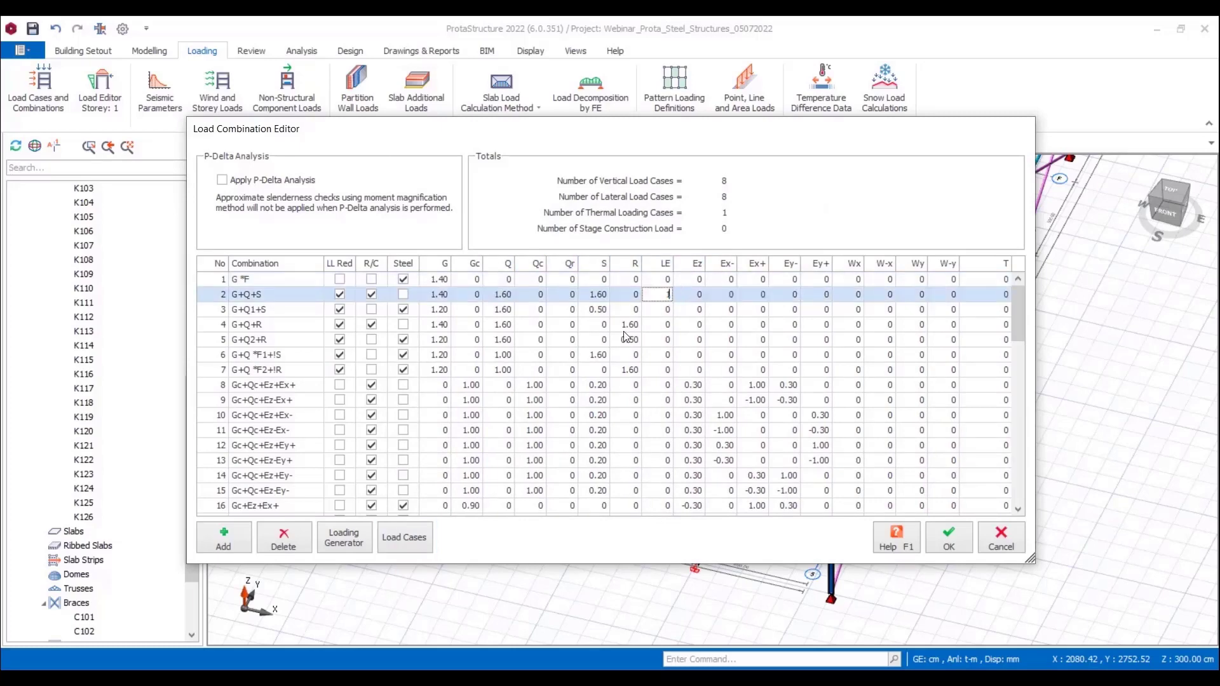
{"action": "left_click", "coordinate": [284, 297]}
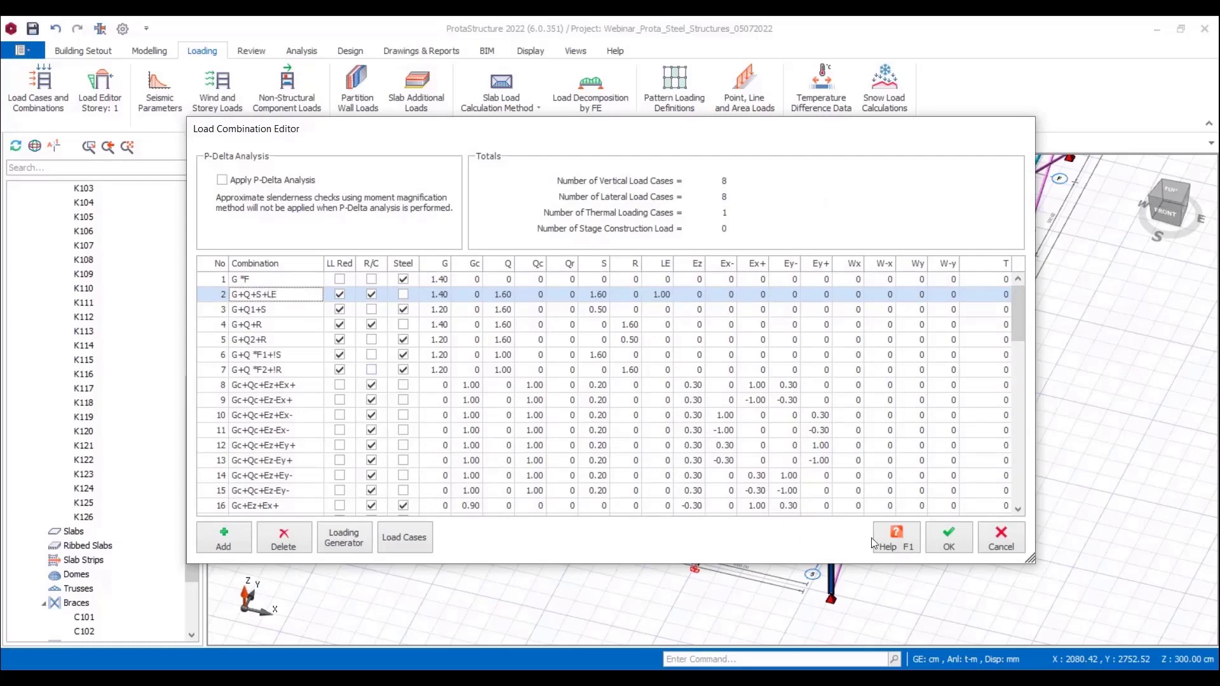
{"action": "left_click", "coordinate": [935, 536]}
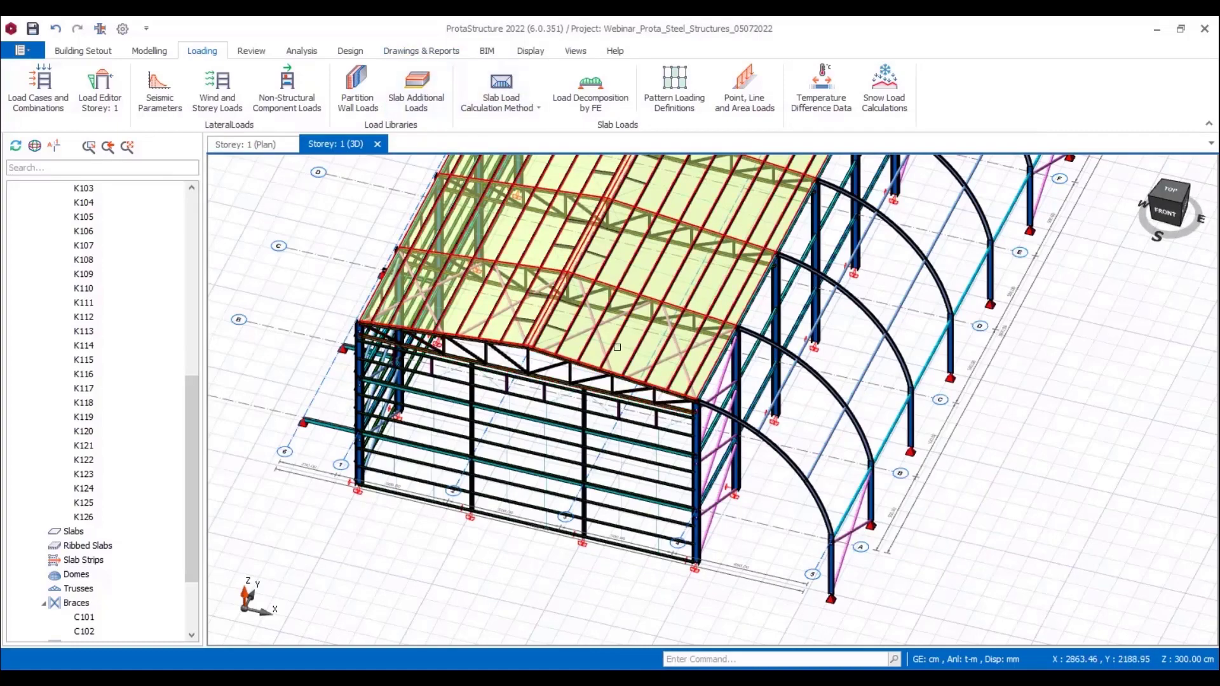
Step: Apply a full uniform area load of 0.050 t/m2 in load case G to all panels of the roof cladding
{"action": "right_click", "coordinate": [620, 326]}
{"action": "left_click", "coordinate": [590, 369]}
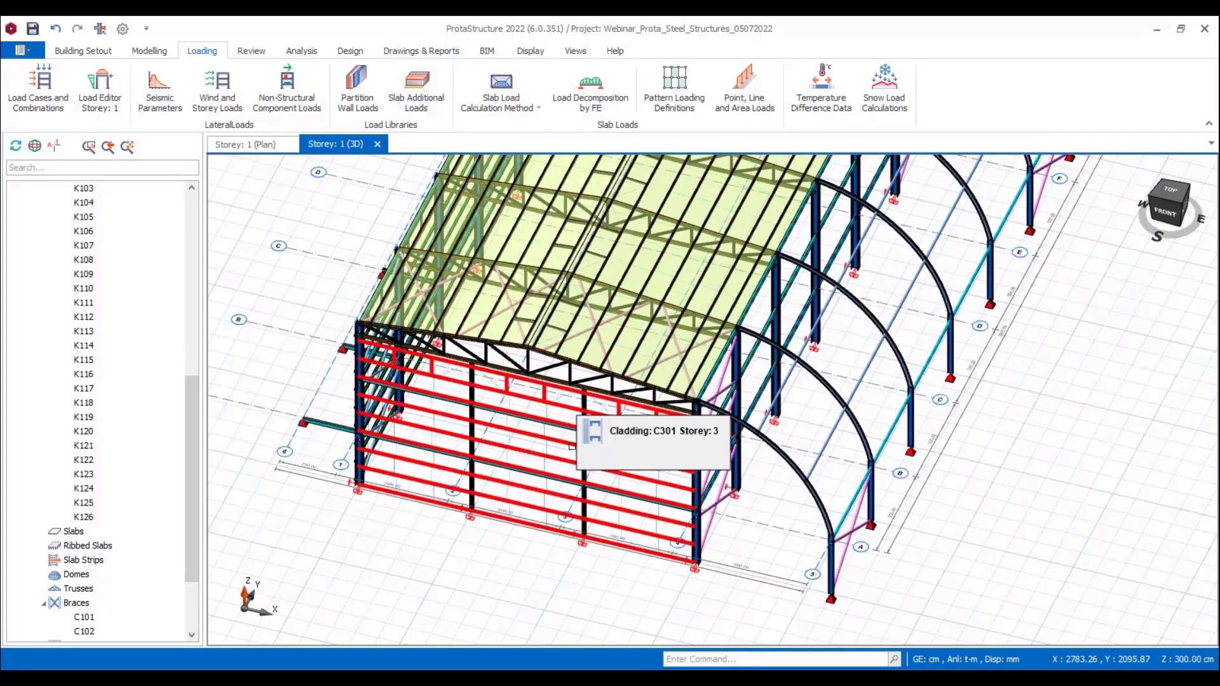
{"action": "left_click", "coordinate": [629, 346]}
{"action": "right_click", "coordinate": [631, 345]}
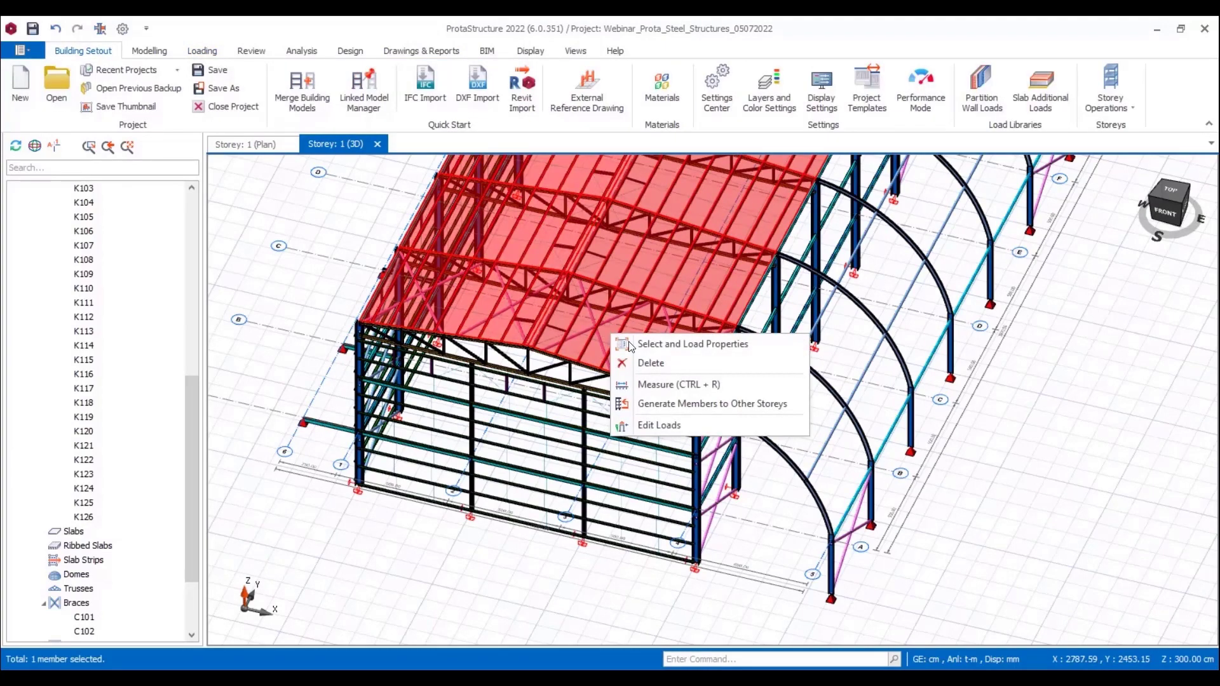
{"action": "left_click", "coordinate": [656, 420]}
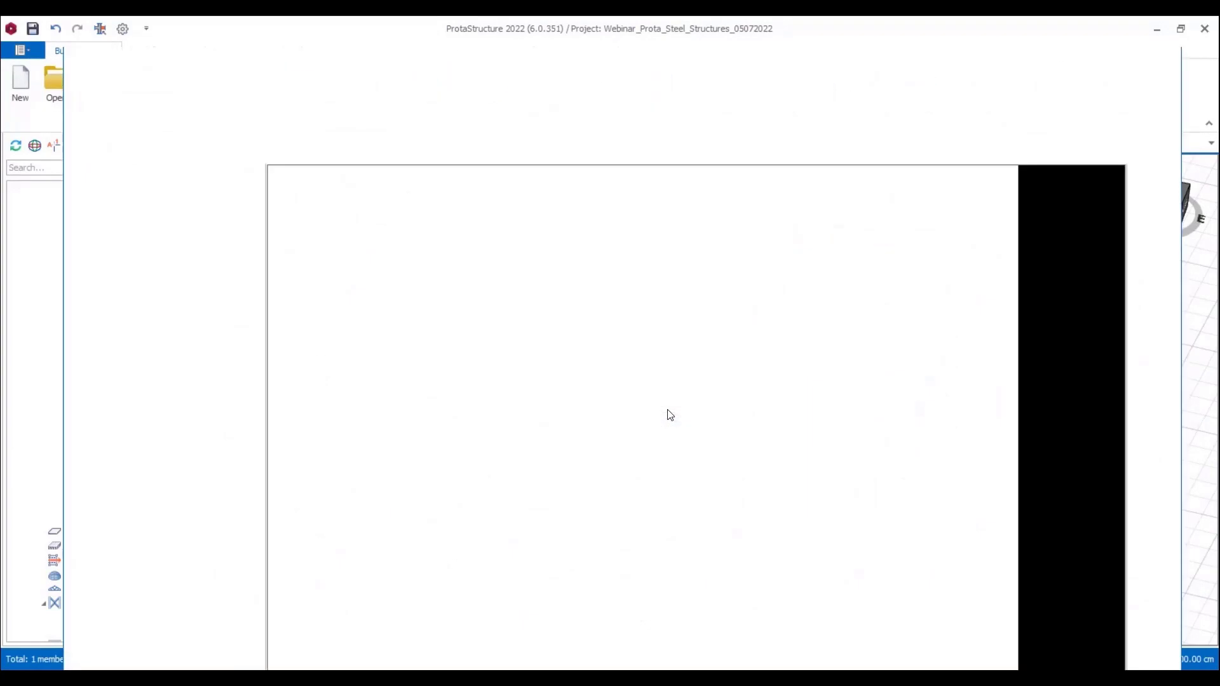
{"action": "left_click", "coordinate": [131, 175]}
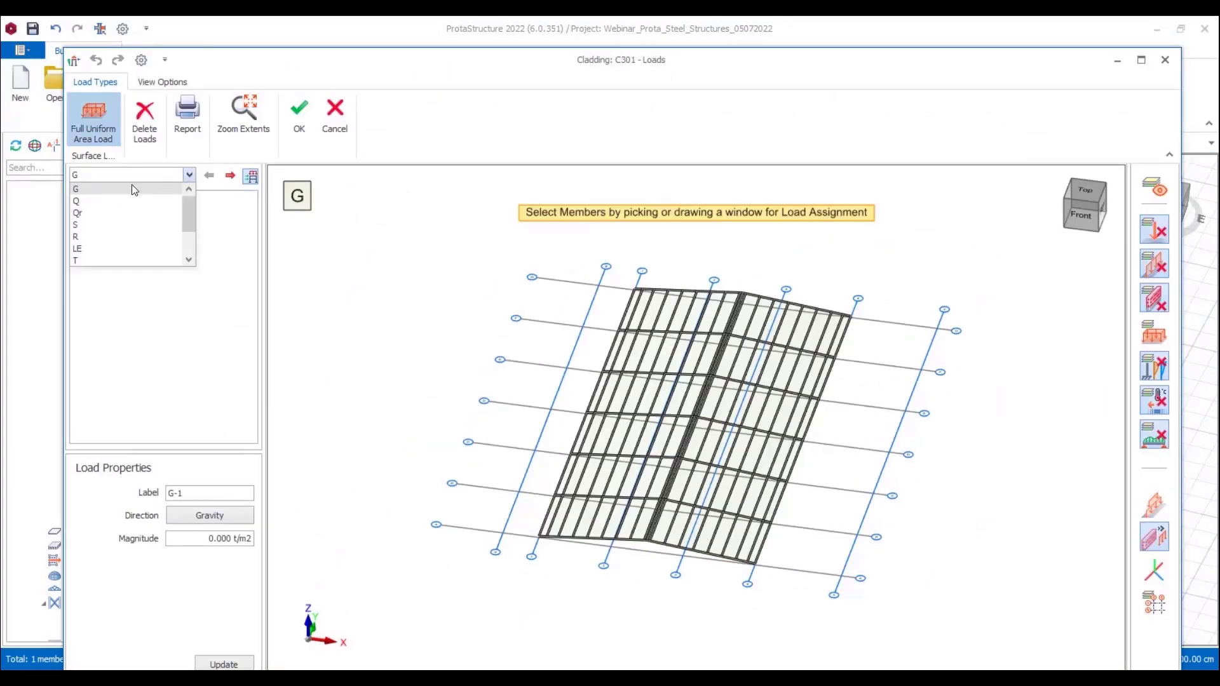
{"action": "left_click", "coordinate": [126, 189]}
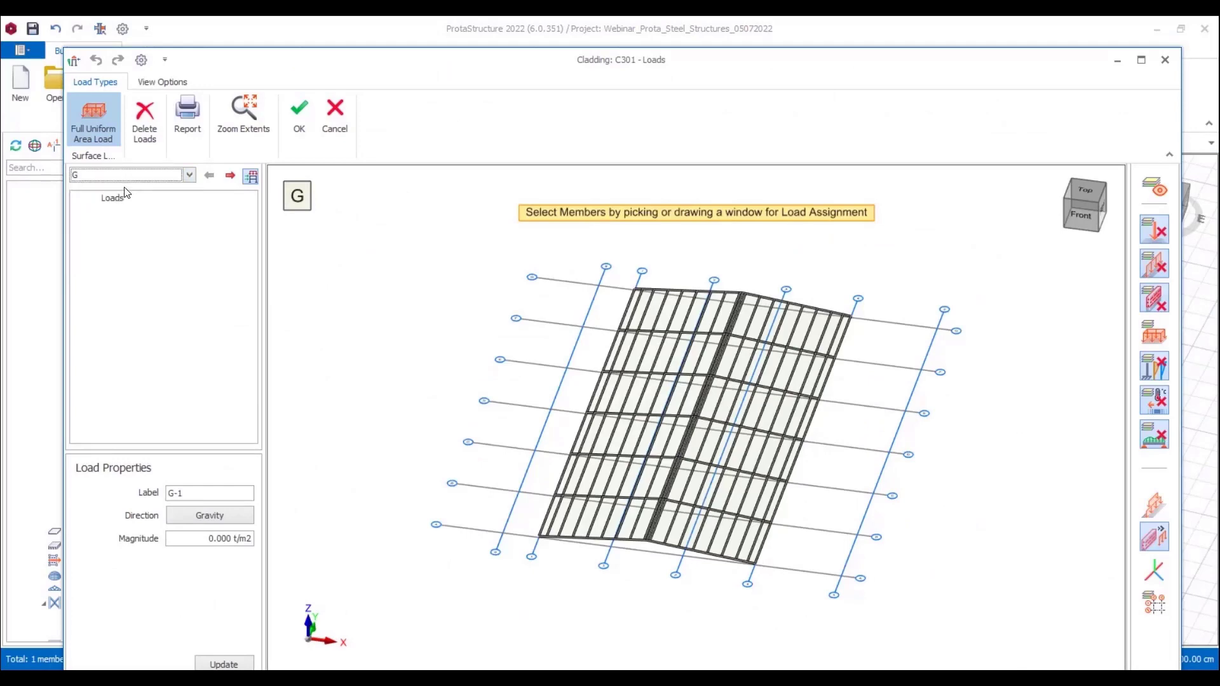
{"action": "left_click", "coordinate": [200, 538]}
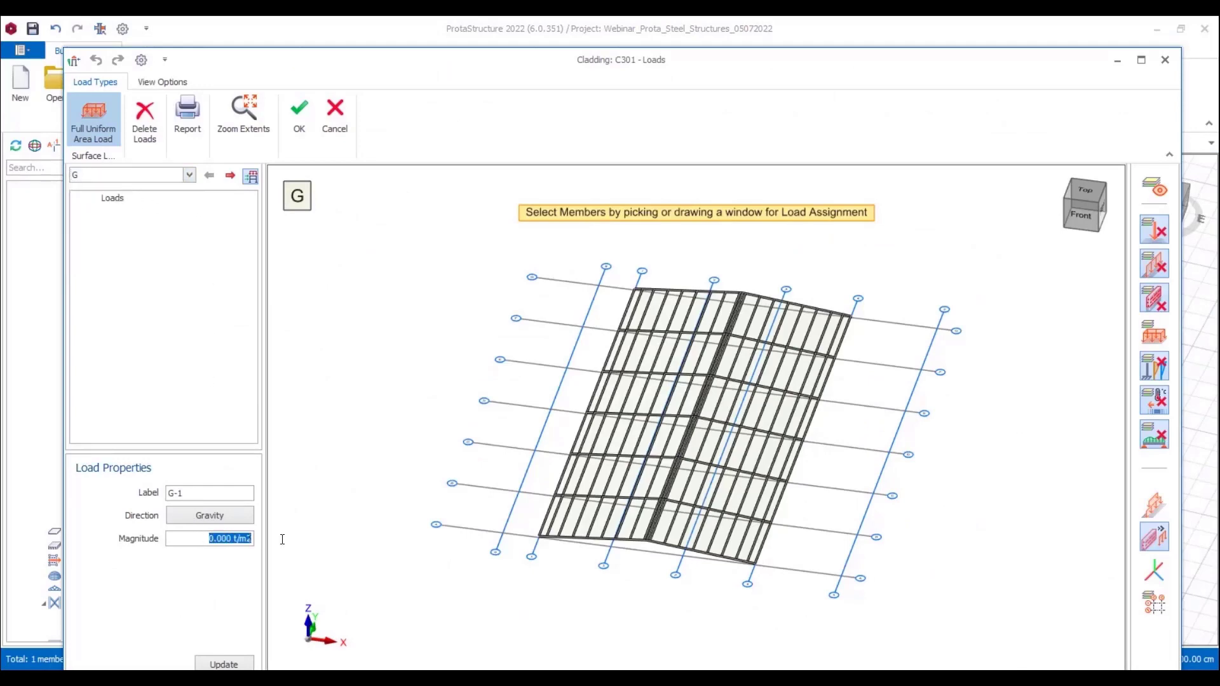
{"action": "type", "text": "0"}
{"action": "left_click_drag", "start_coordinate": [485, 234], "coordinate": [902, 614]}
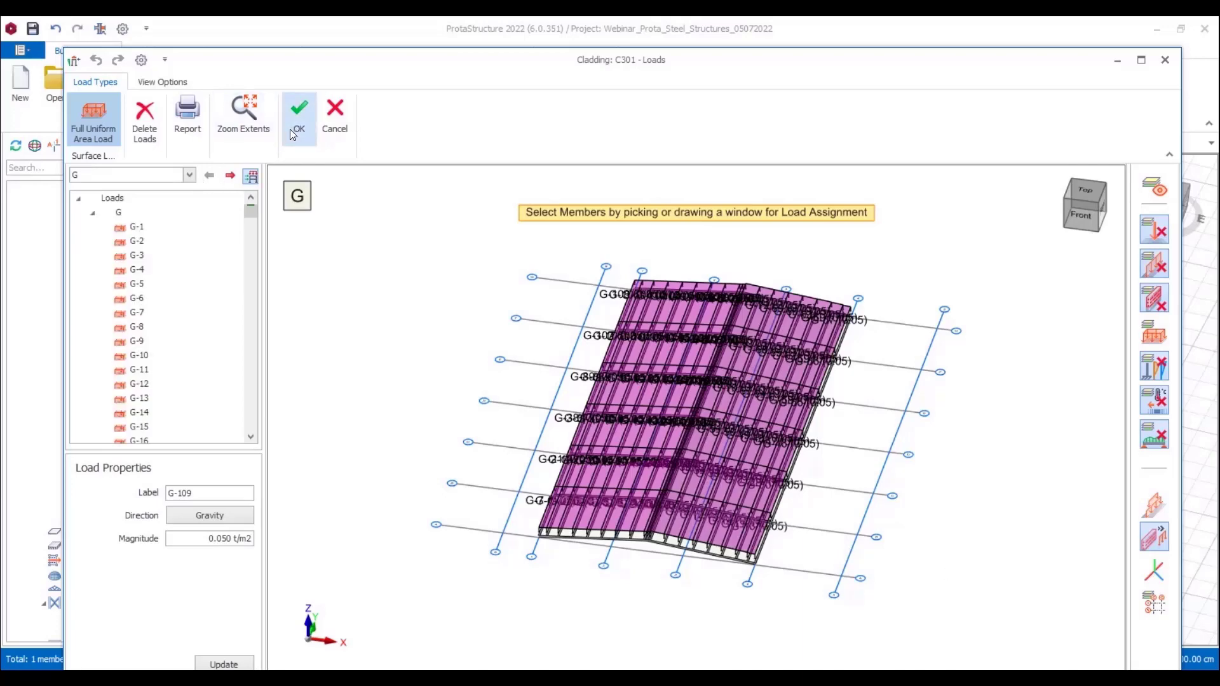
{"action": "left_click", "coordinate": [291, 127]}
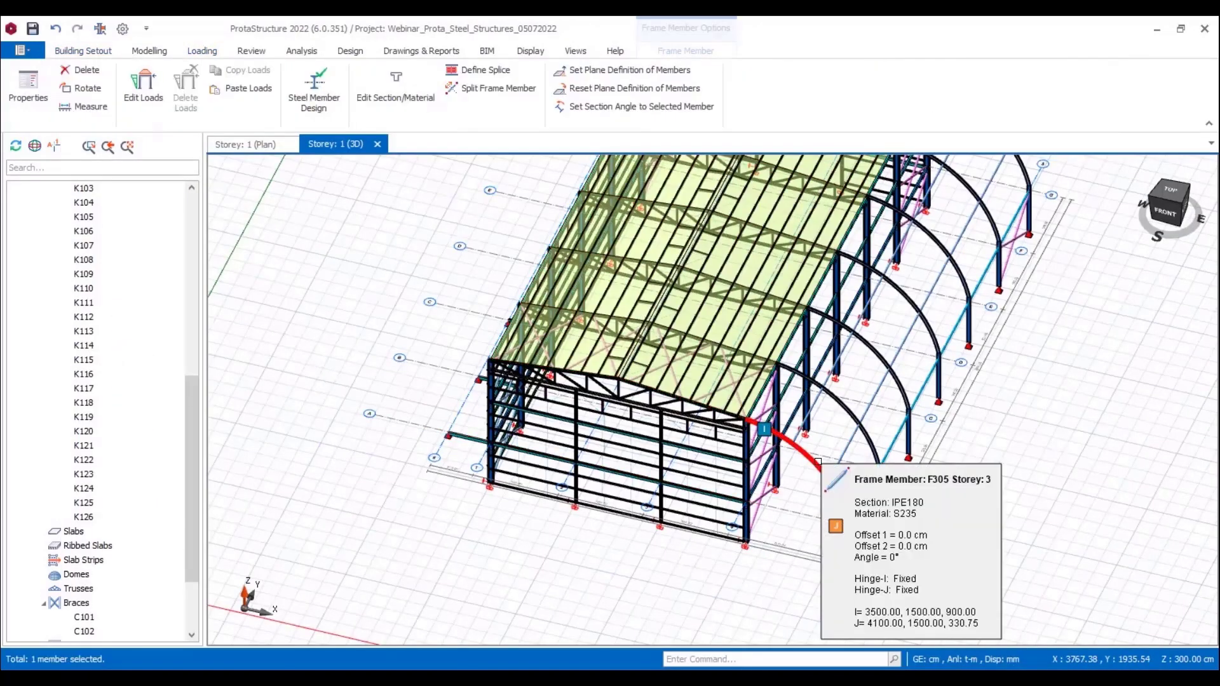
Step: Apply a full uniform gravity load of 0.060 t/m in load case G to the curved member on axis A
{"action": "right_click", "coordinate": [818, 462]}
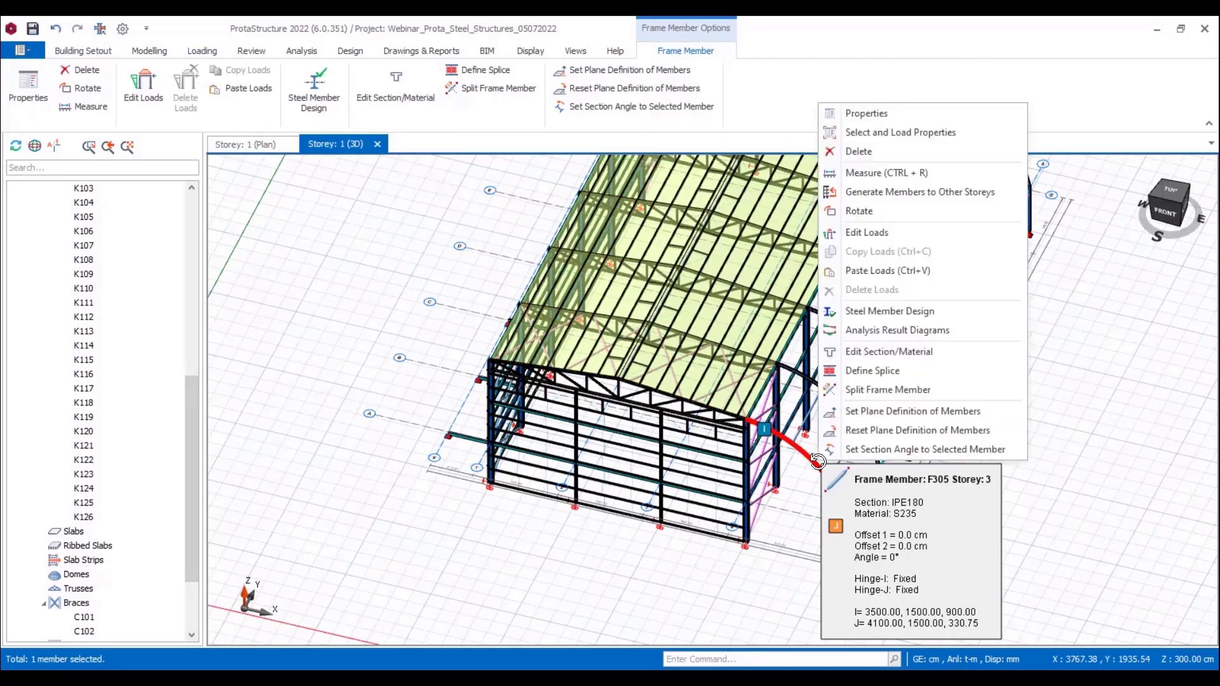
{"action": "left_click", "coordinate": [864, 234]}
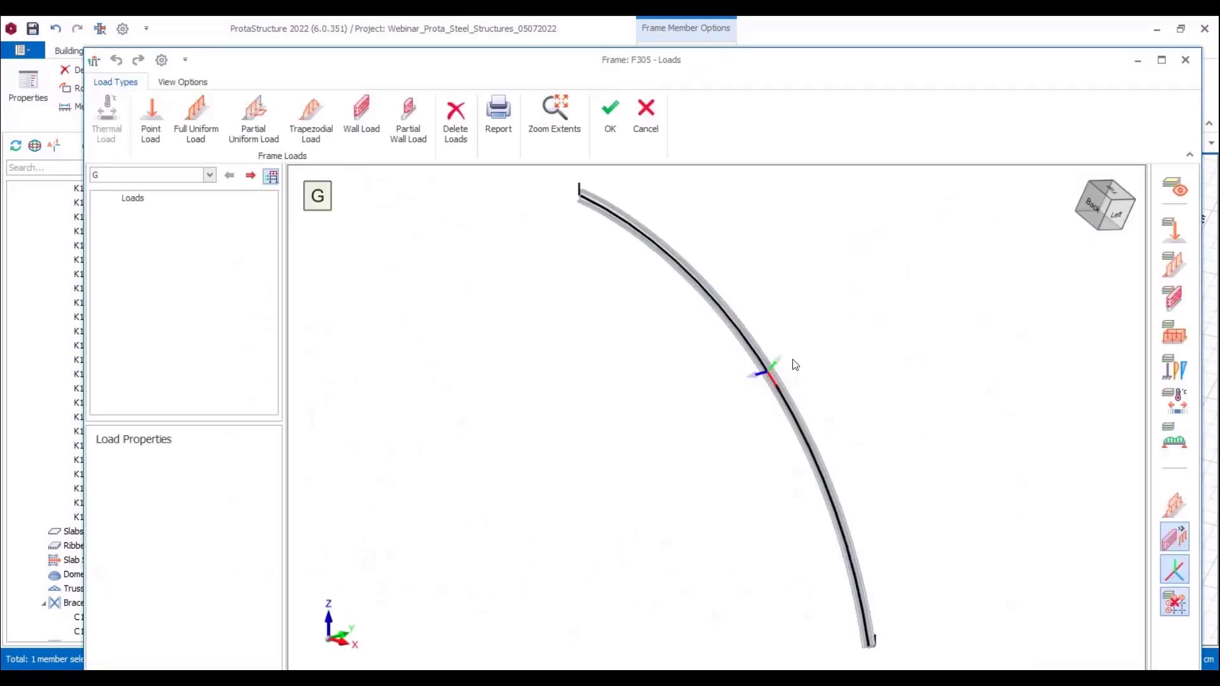
{"action": "left_click", "coordinate": [209, 176]}
{"action": "left_click", "coordinate": [179, 188]}
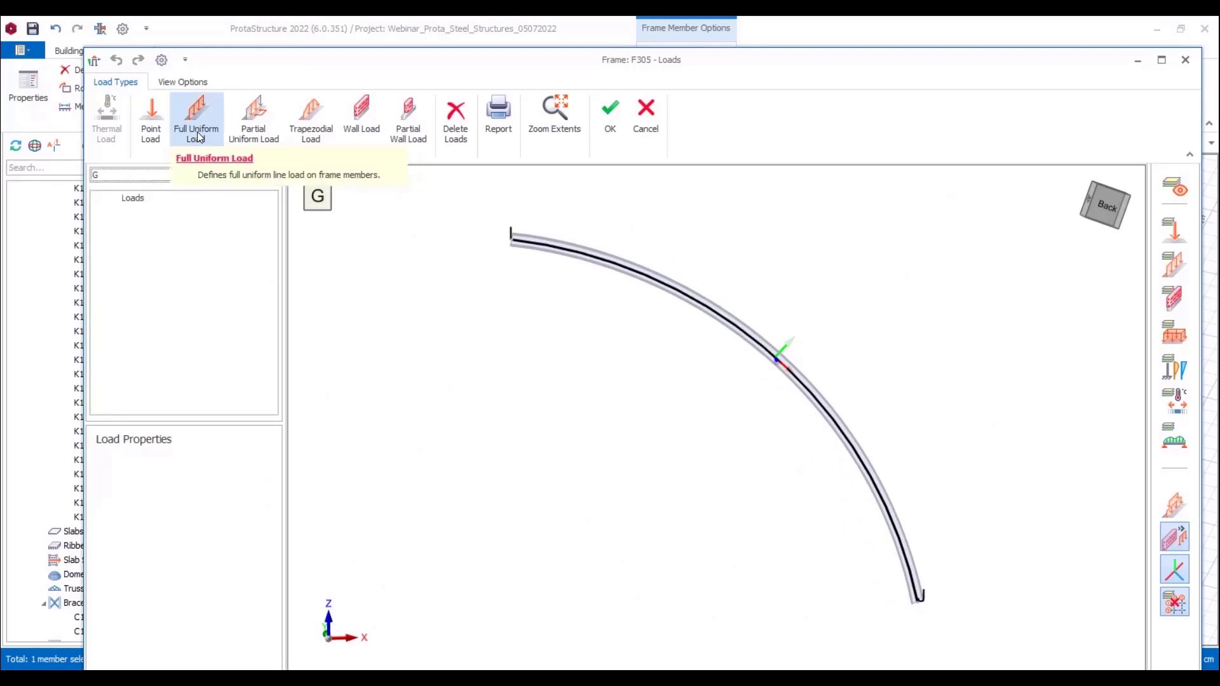
{"action": "left_click", "coordinate": [213, 136]}
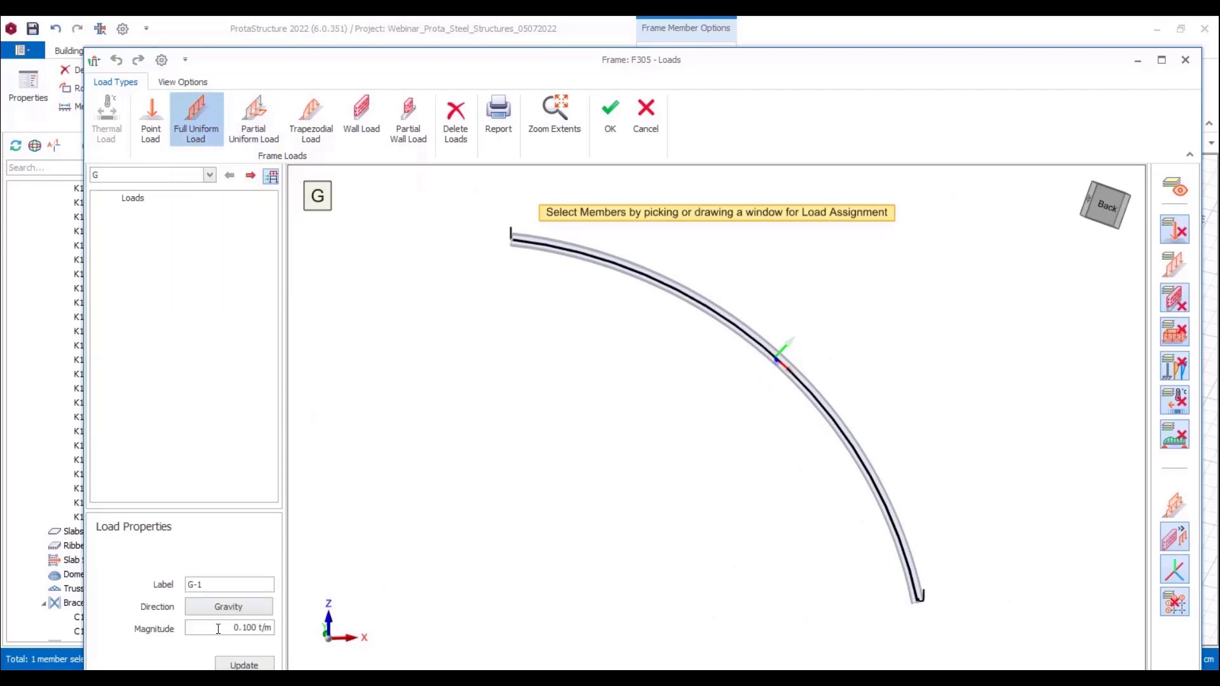
{"action": "left_click_drag", "start_coordinate": [220, 628], "coordinate": [294, 627]}
{"action": "type", "text": "0.06"}
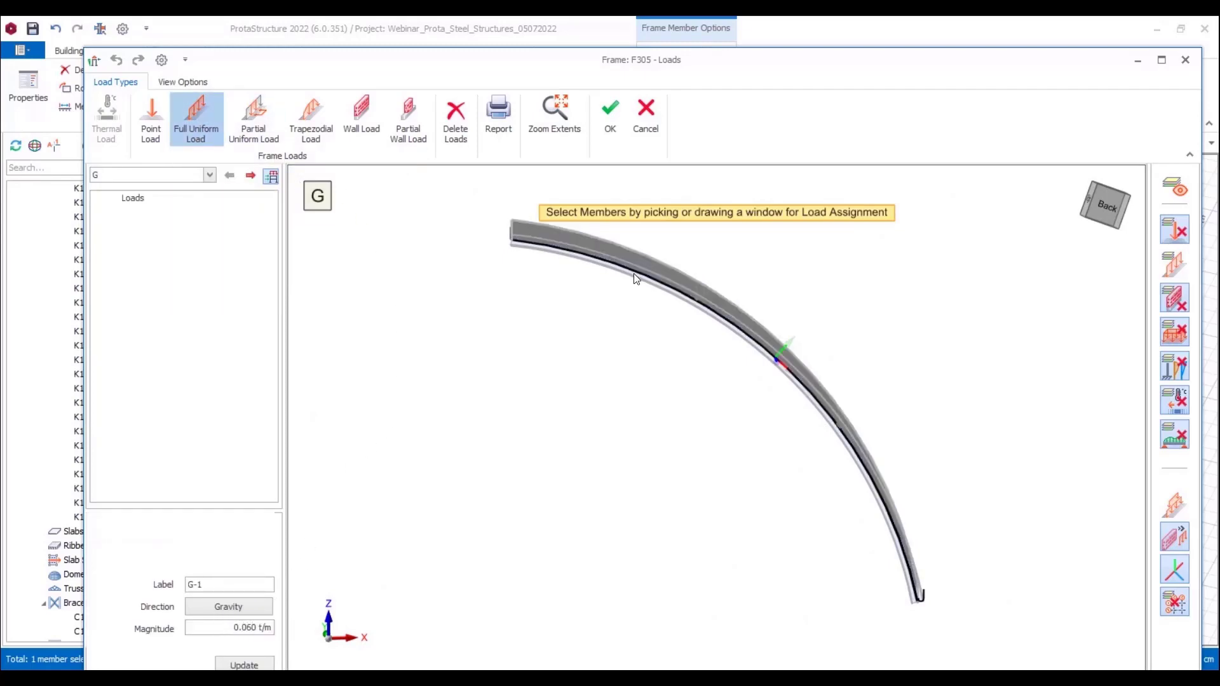
{"action": "left_click", "coordinate": [635, 274]}
{"action": "middle_click_drag", "start_coordinate": [689, 394], "coordinate": [761, 375]}
{"action": "scroll", "coordinate": [828, 346], "scroll_direction": "down", "scroll_amount": 3}
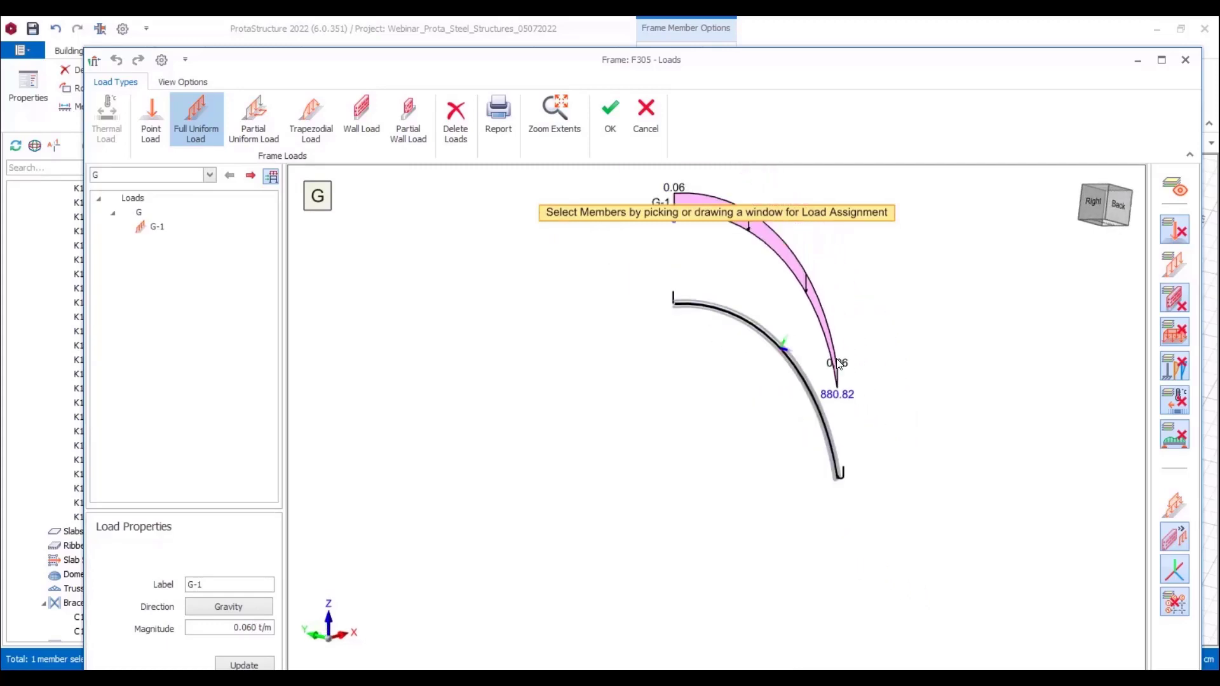
{"action": "middle_click_drag", "start_coordinate": [912, 308], "coordinate": [893, 302]}
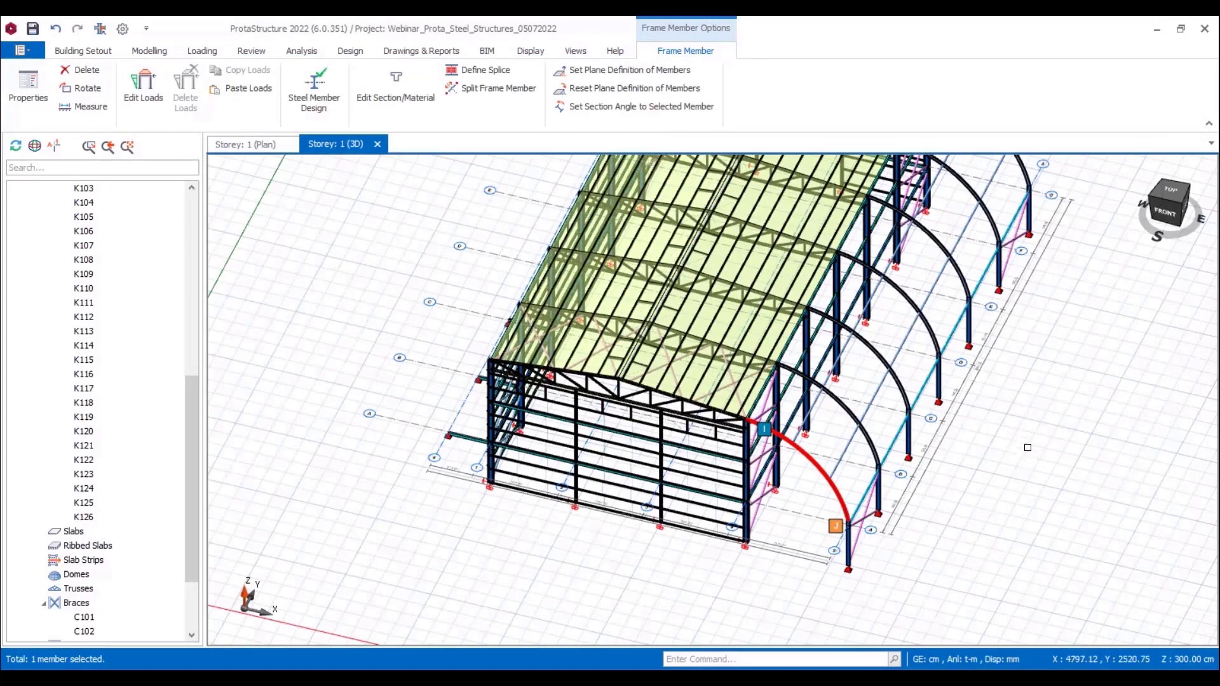
{"action": "left_click", "coordinate": [948, 522]}
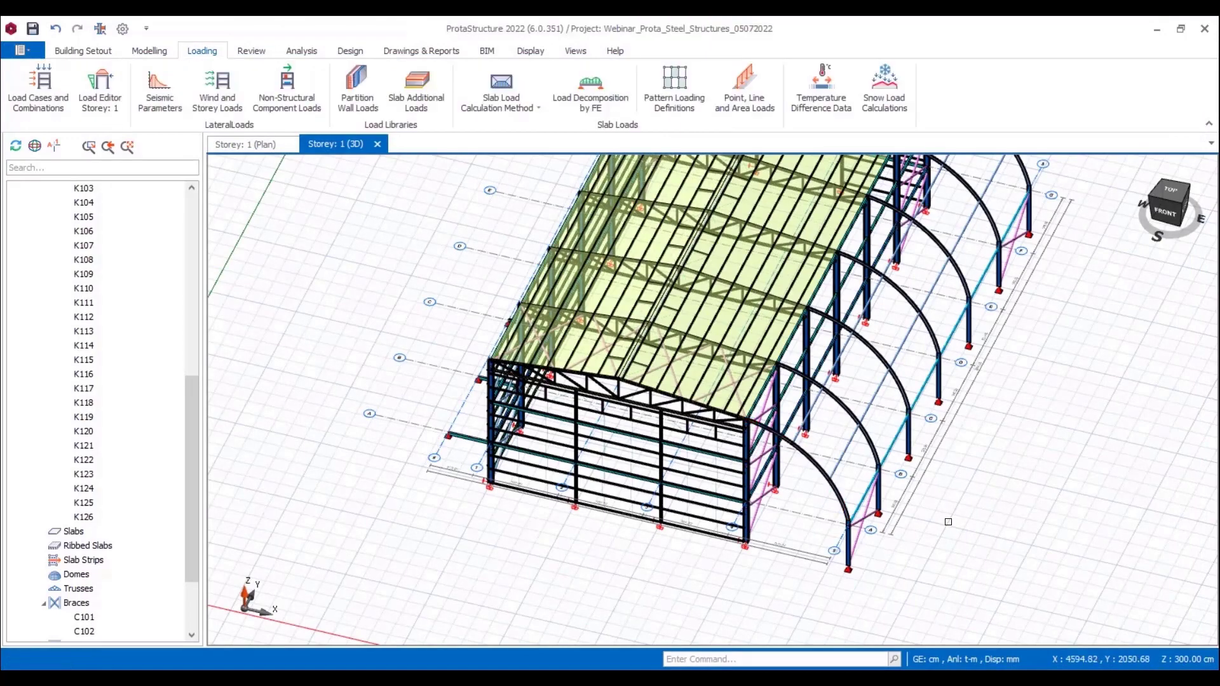
Step: Copy all loads from the curved member on axis A
{"action": "left_click", "coordinate": [813, 462]}
{"action": "right_click", "coordinate": [813, 462]}
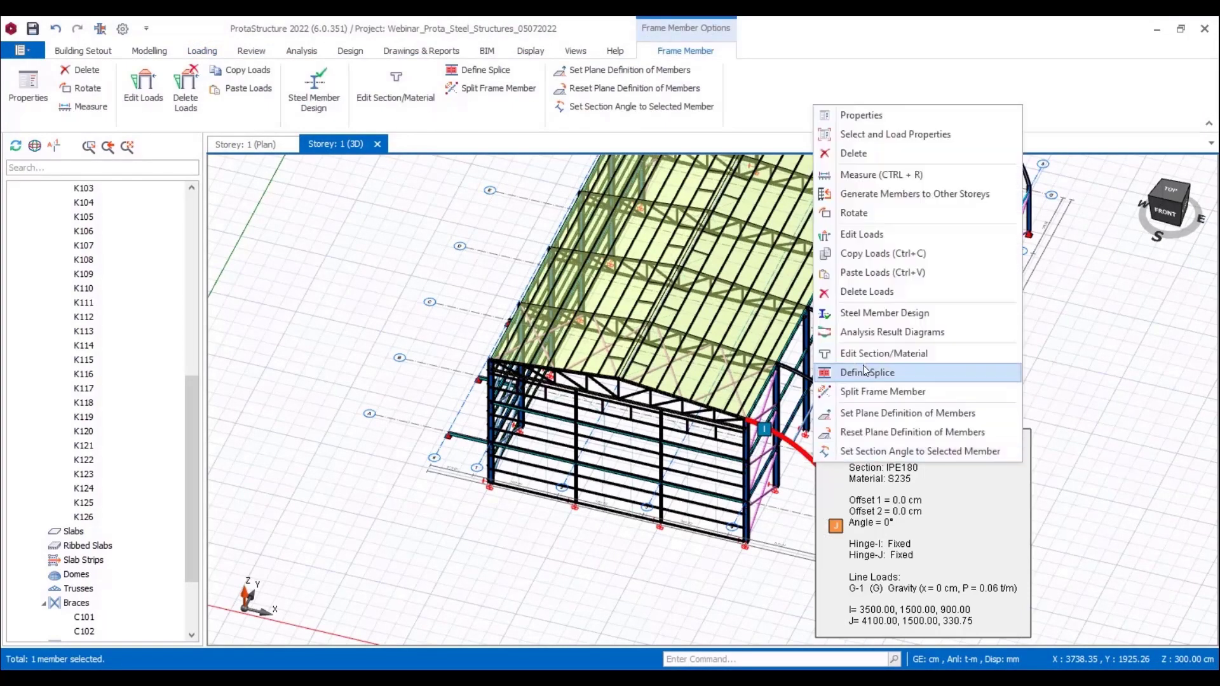
{"action": "left_click", "coordinate": [868, 258]}
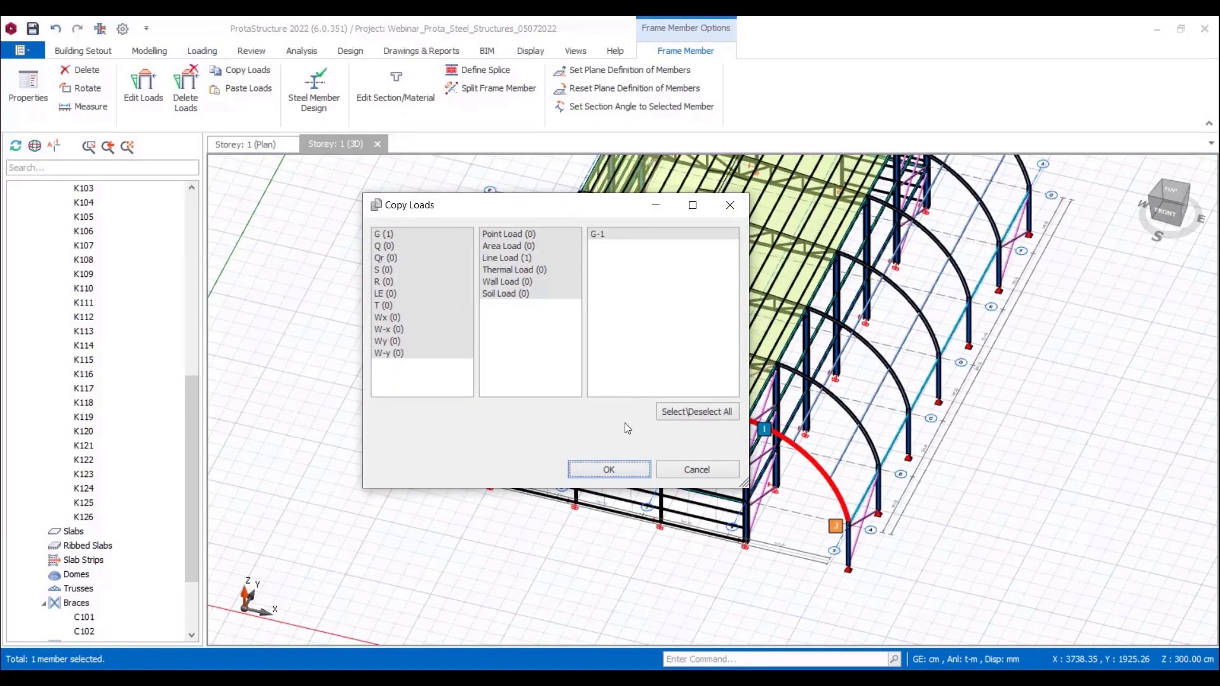
{"action": "left_click", "coordinate": [615, 469]}
Step: Paste the copied line load onto the six remaining curved members along the side of the building
{"action": "middle_click_drag", "start_coordinate": [966, 502], "coordinate": [1000, 540]}
{"action": "left_click", "coordinate": [951, 591]}
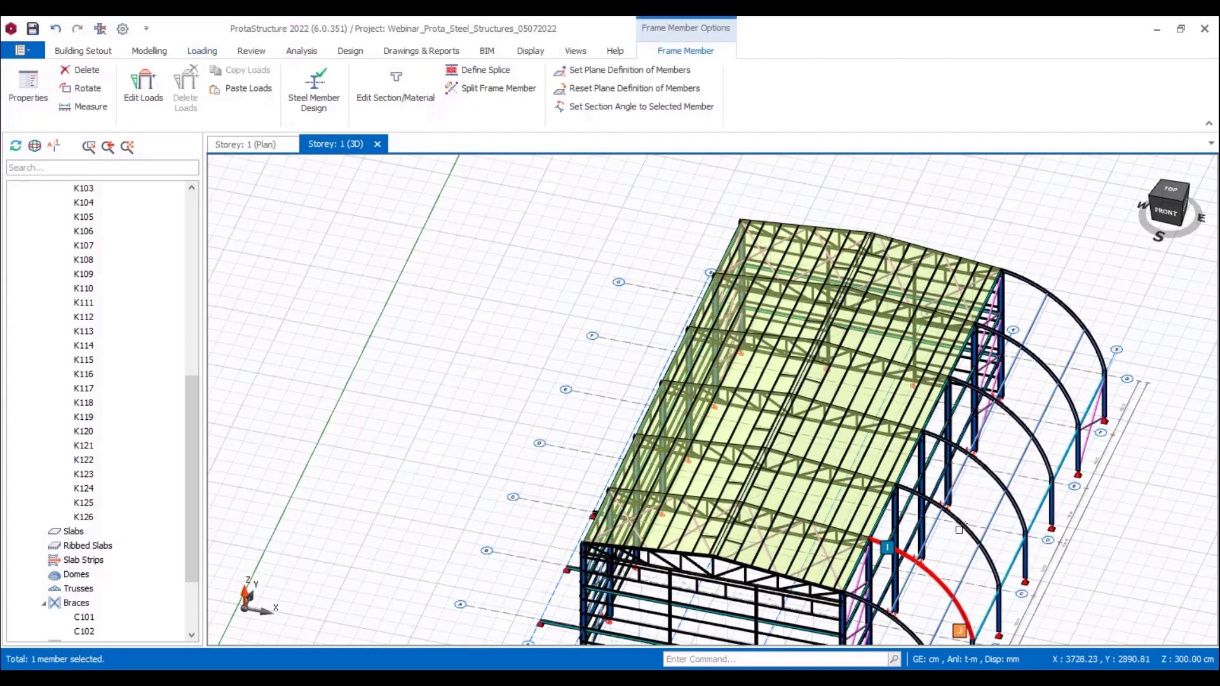
{"action": "left_click", "coordinate": [959, 529]}
{"action": "left_click", "coordinate": [987, 475]}
{"action": "left_click", "coordinate": [1015, 421]}
{"action": "left_click", "coordinate": [1048, 365]}
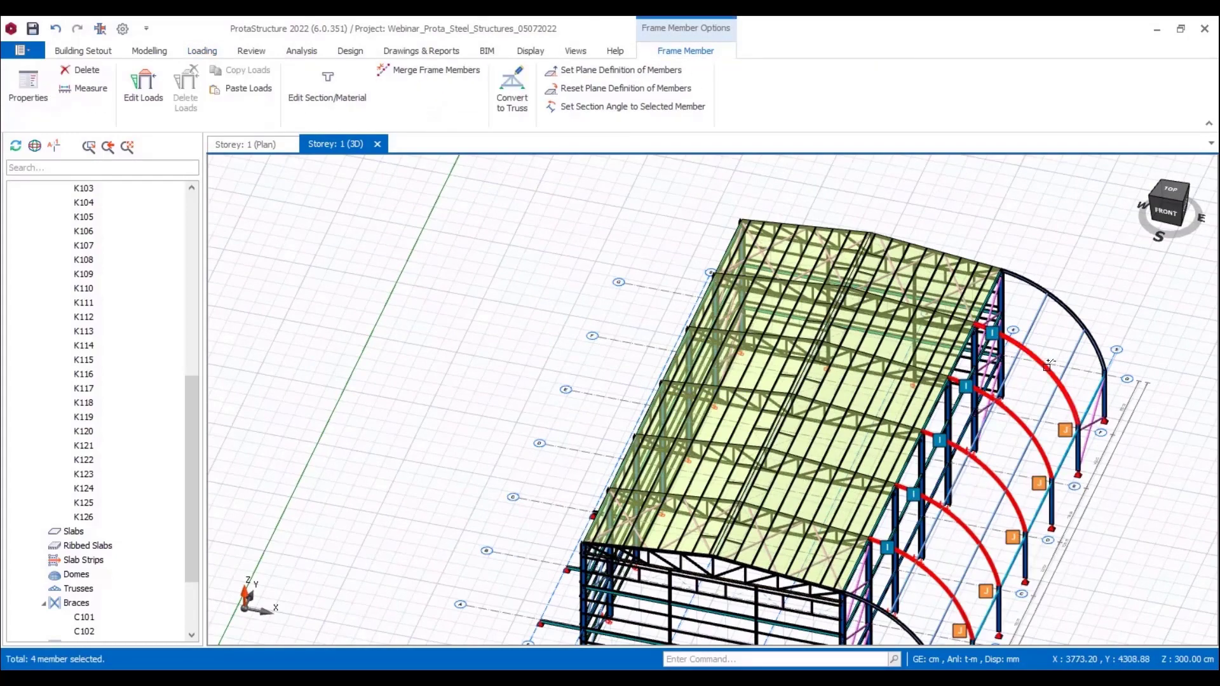
{"action": "left_click", "coordinate": [1077, 298]}
{"action": "right_click", "coordinate": [1084, 269]}
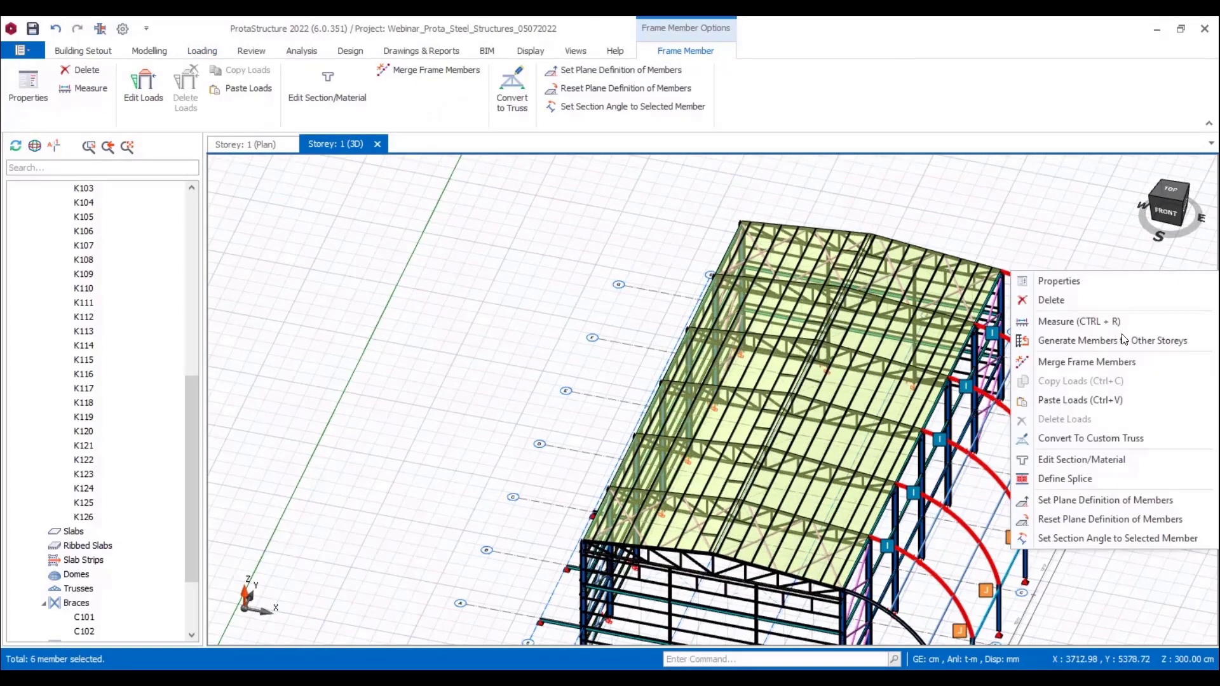
{"action": "left_click", "coordinate": [1102, 407]}
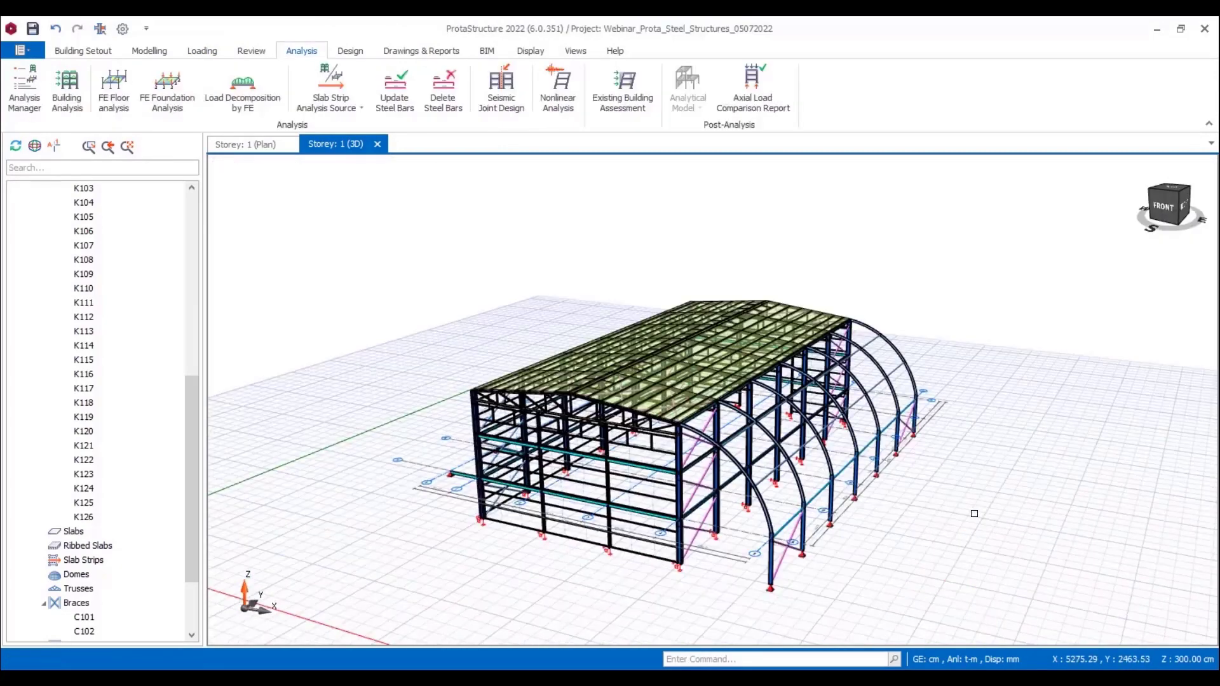
Step: Run the building analysis with the column, beam and steel member batch design options left off, and close the analysis dialog
{"action": "left_click", "coordinate": [67, 90]}
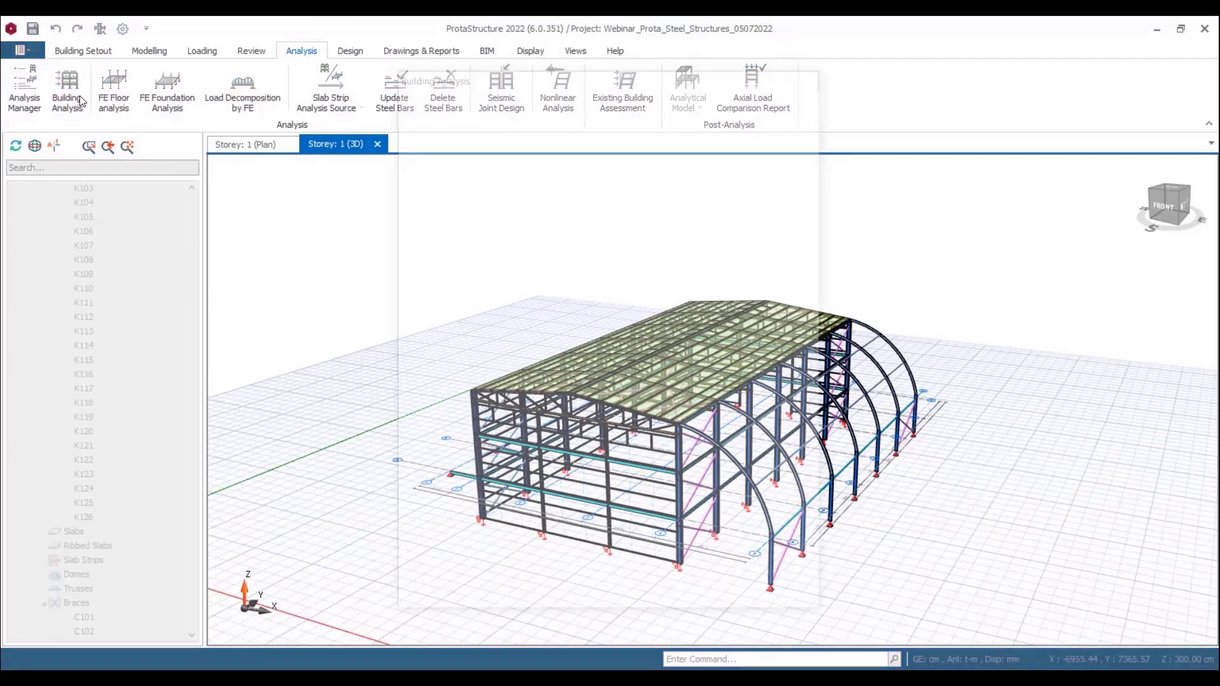
{"action": "left_click", "coordinate": [563, 105]}
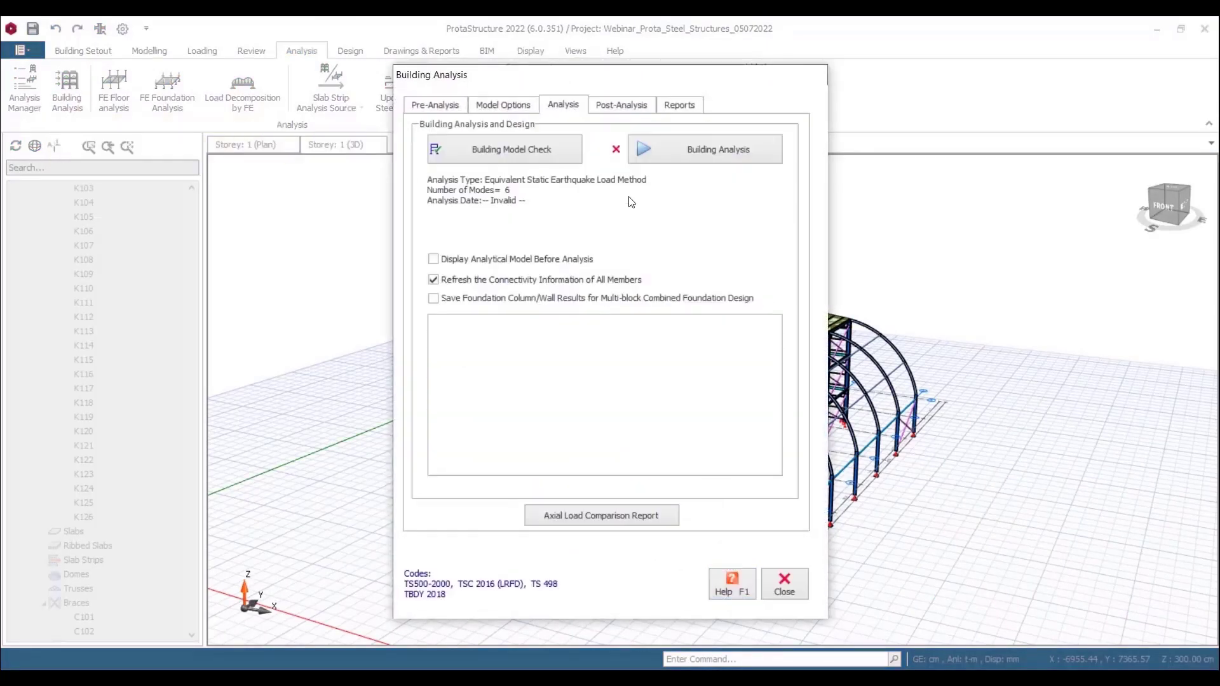
{"action": "left_click", "coordinate": [697, 160]}
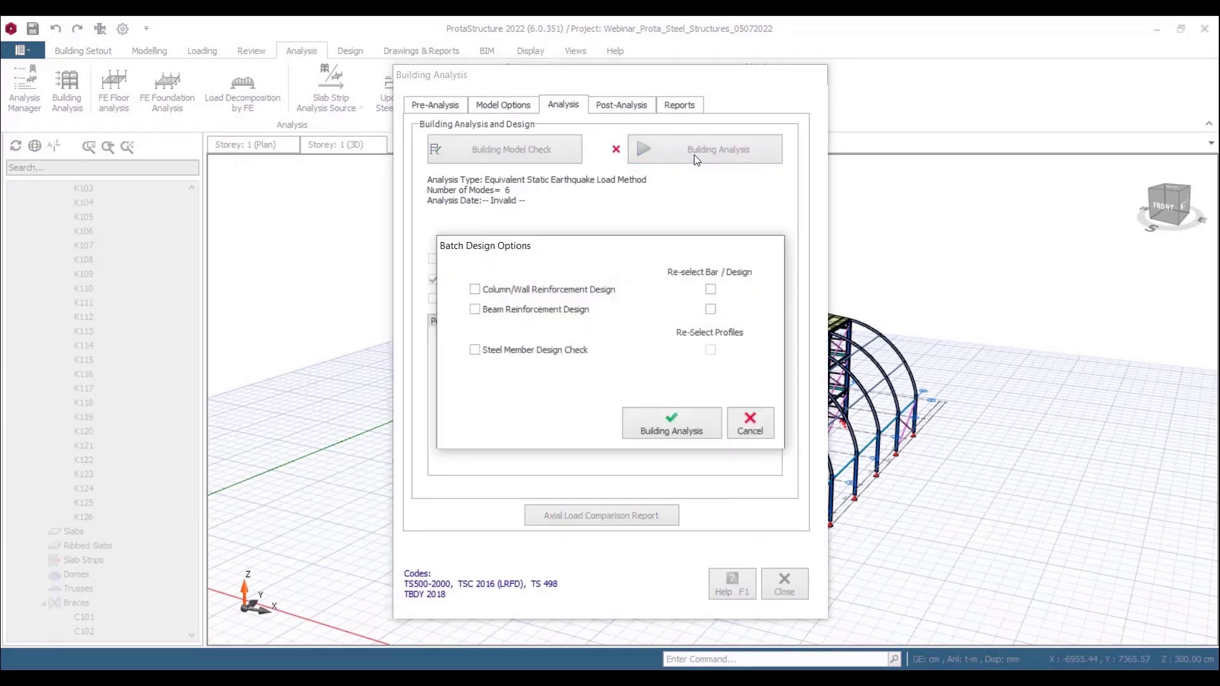
{"action": "left_click", "coordinate": [649, 430]}
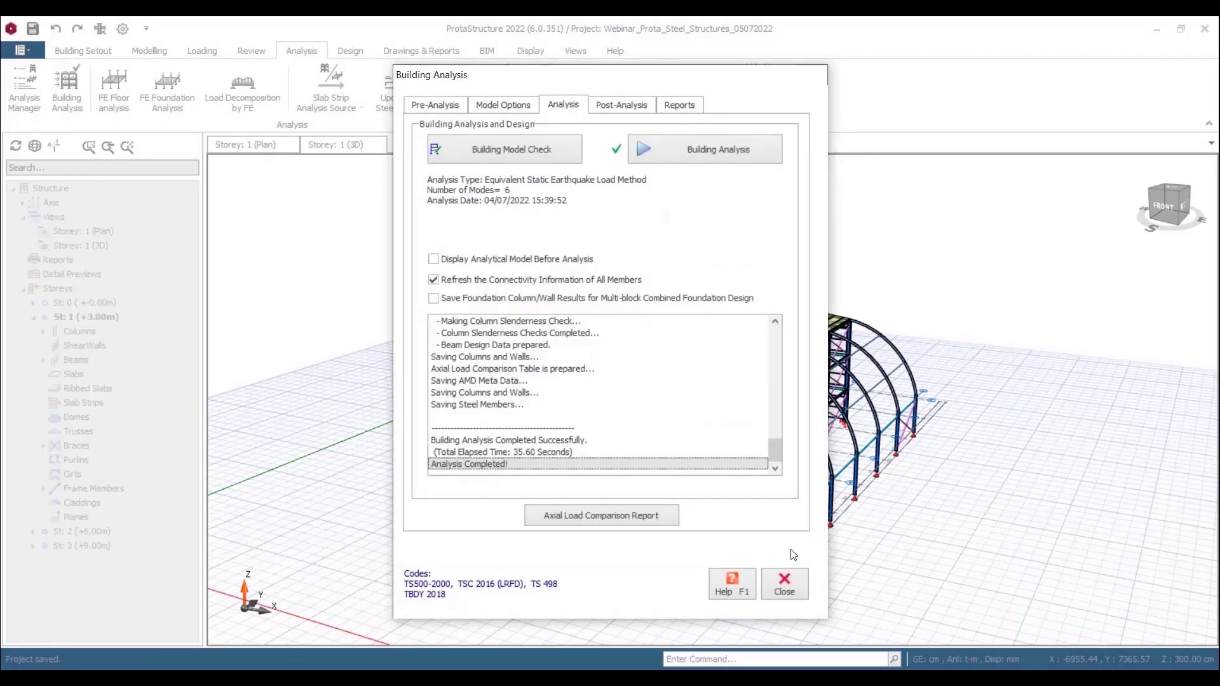
{"action": "left_click", "coordinate": [788, 585]}
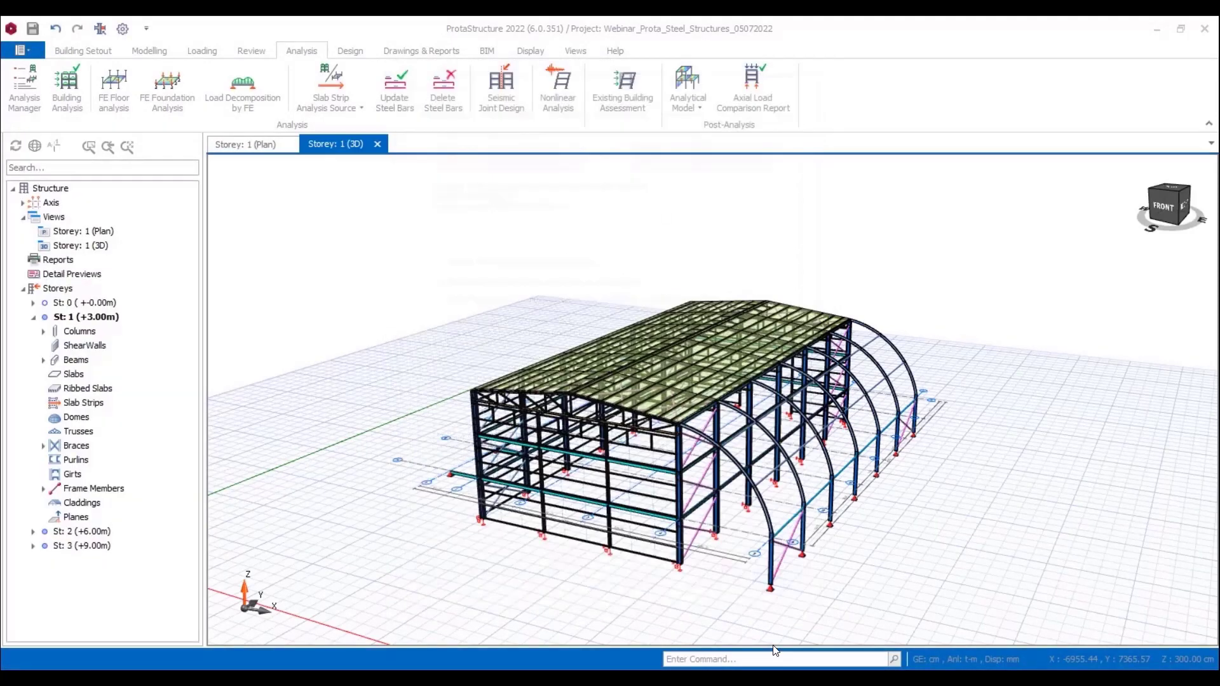
Step: Run the steel design check for all columns and for all beams
{"action": "left_click", "coordinate": [350, 51]}
{"action": "left_click", "coordinate": [680, 98]}
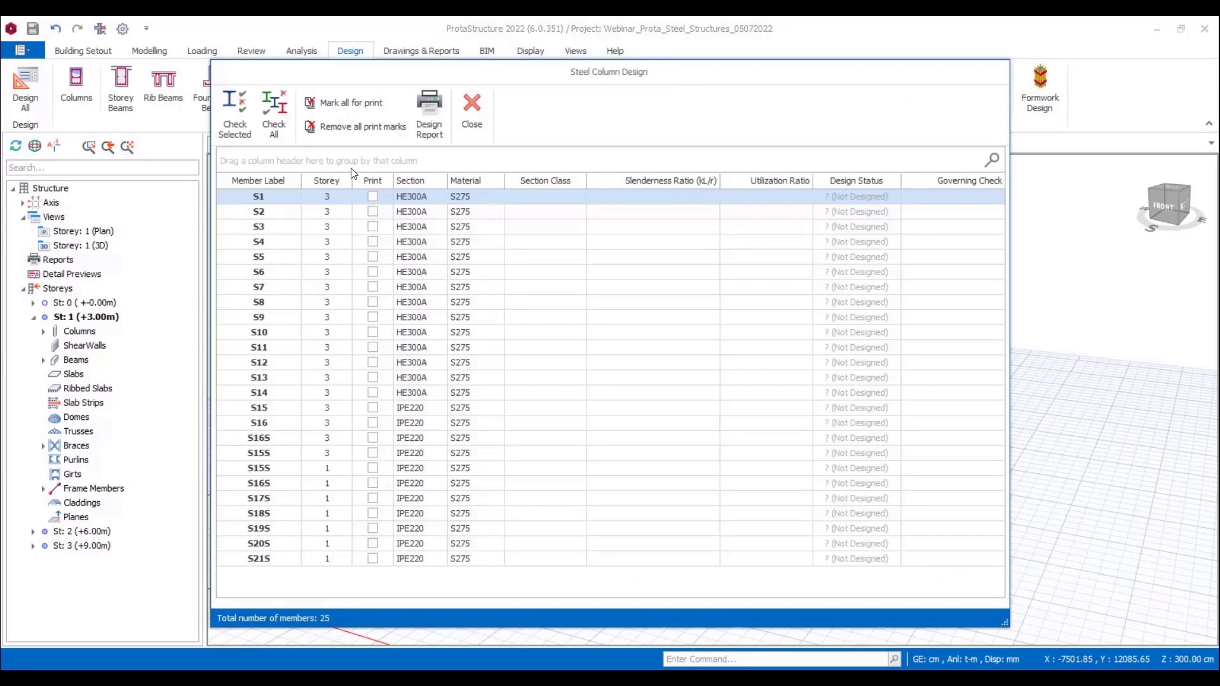
{"action": "left_click", "coordinate": [281, 136]}
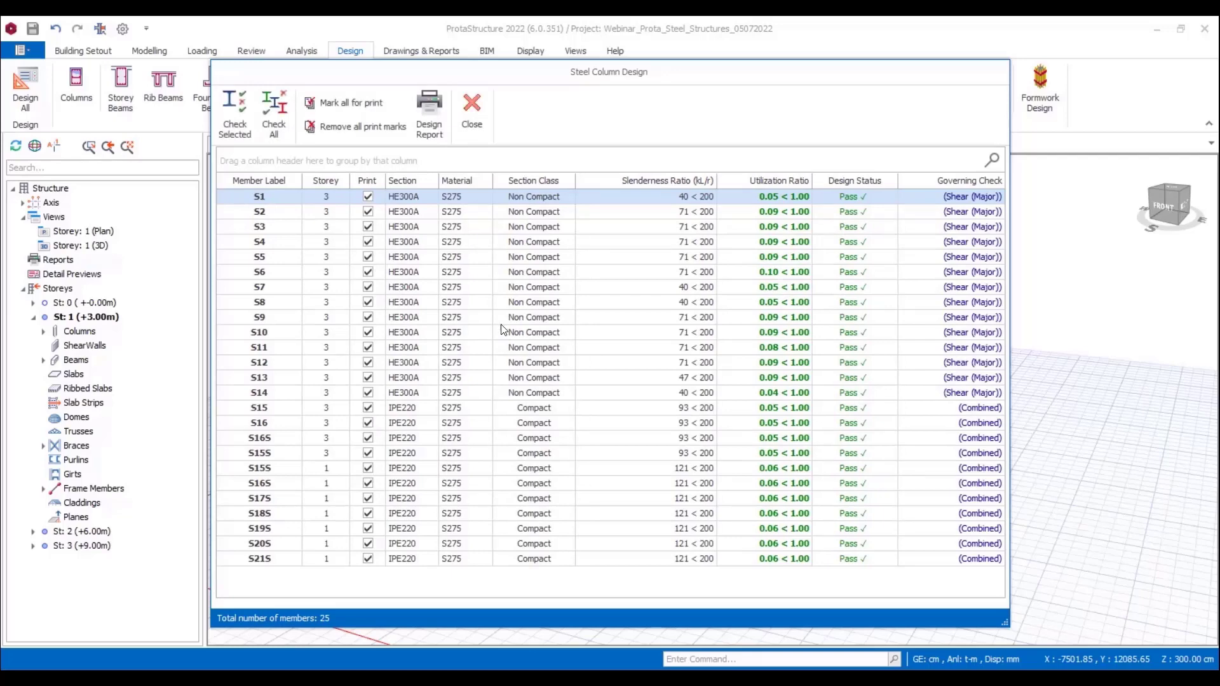
{"action": "left_click", "coordinate": [471, 100]}
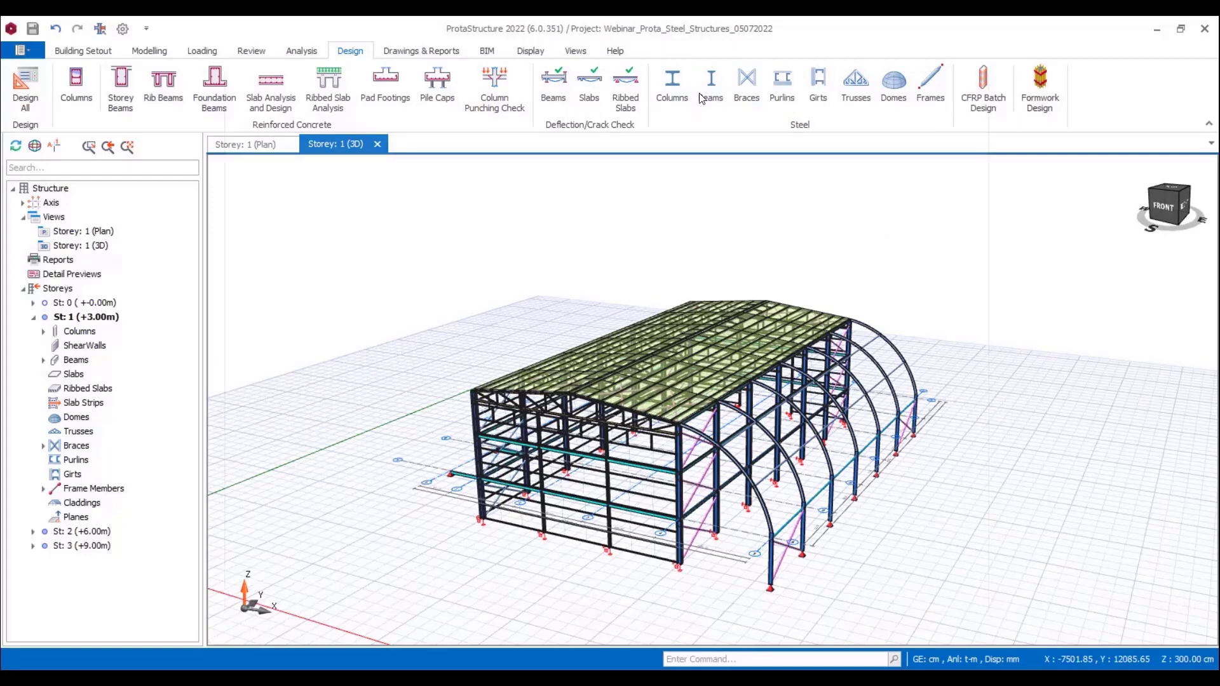
{"action": "left_click", "coordinate": [705, 89]}
{"action": "left_click", "coordinate": [283, 130]}
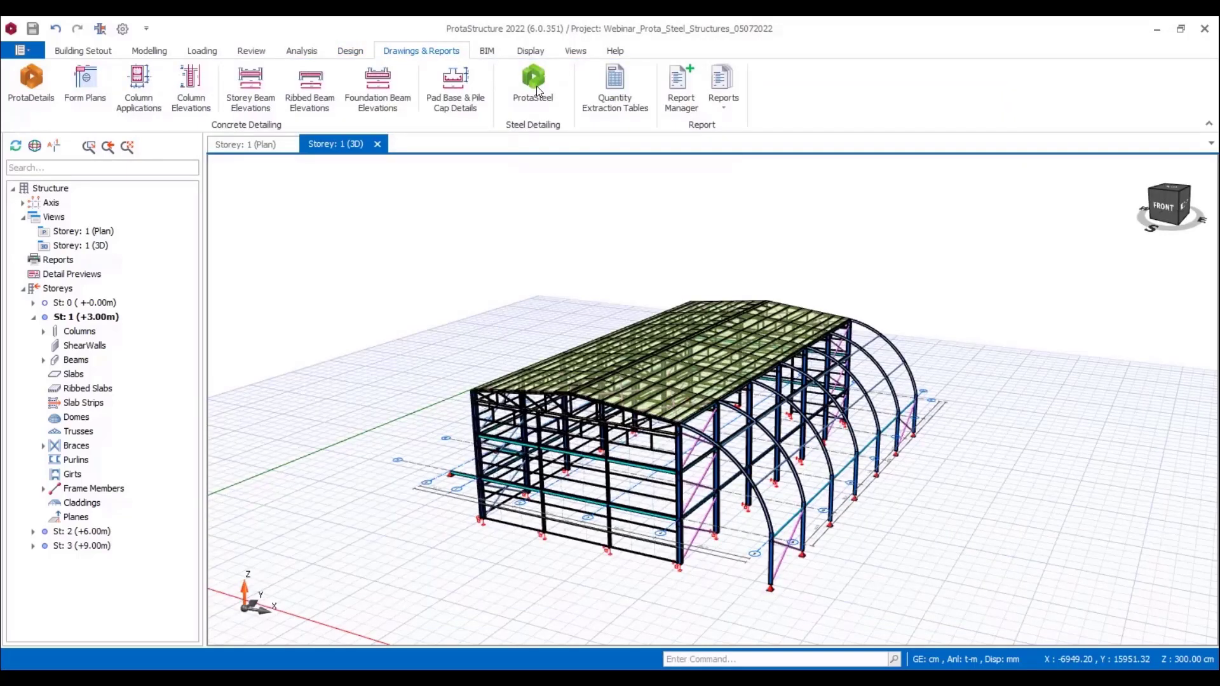
Step: Transfer the structure to ProtaSteel for steel detailing and dismiss the import log
{"action": "left_click", "coordinate": [534, 80]}
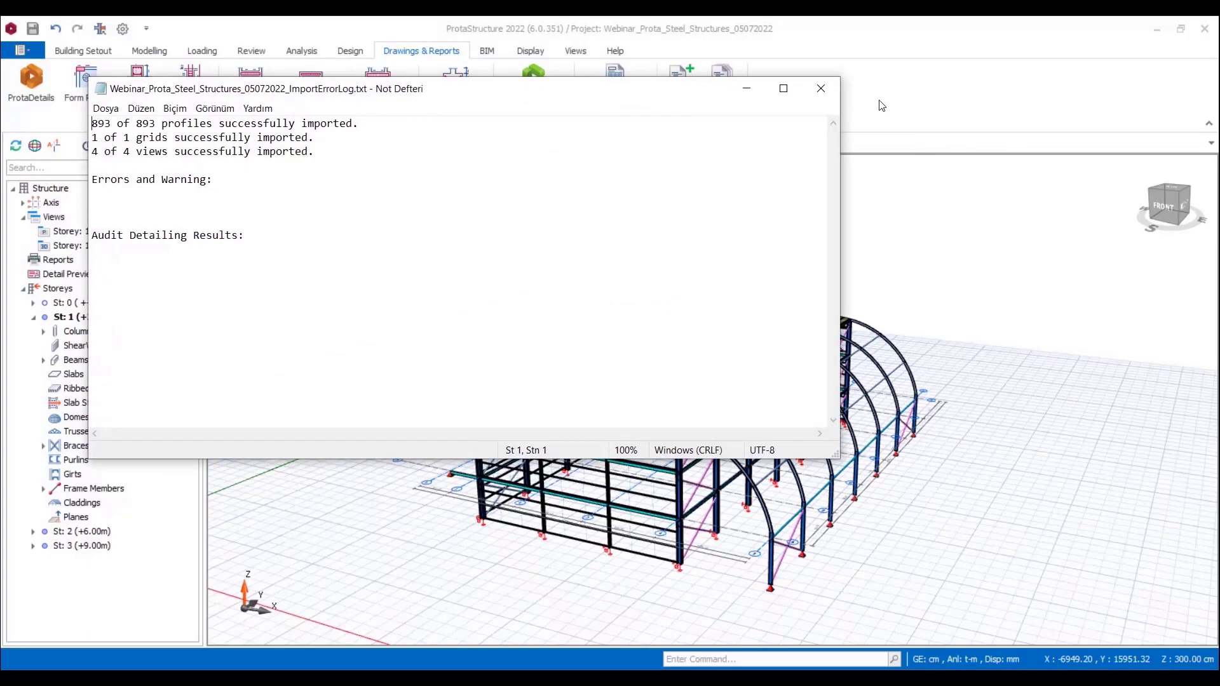
{"action": "left_click", "coordinate": [821, 89]}
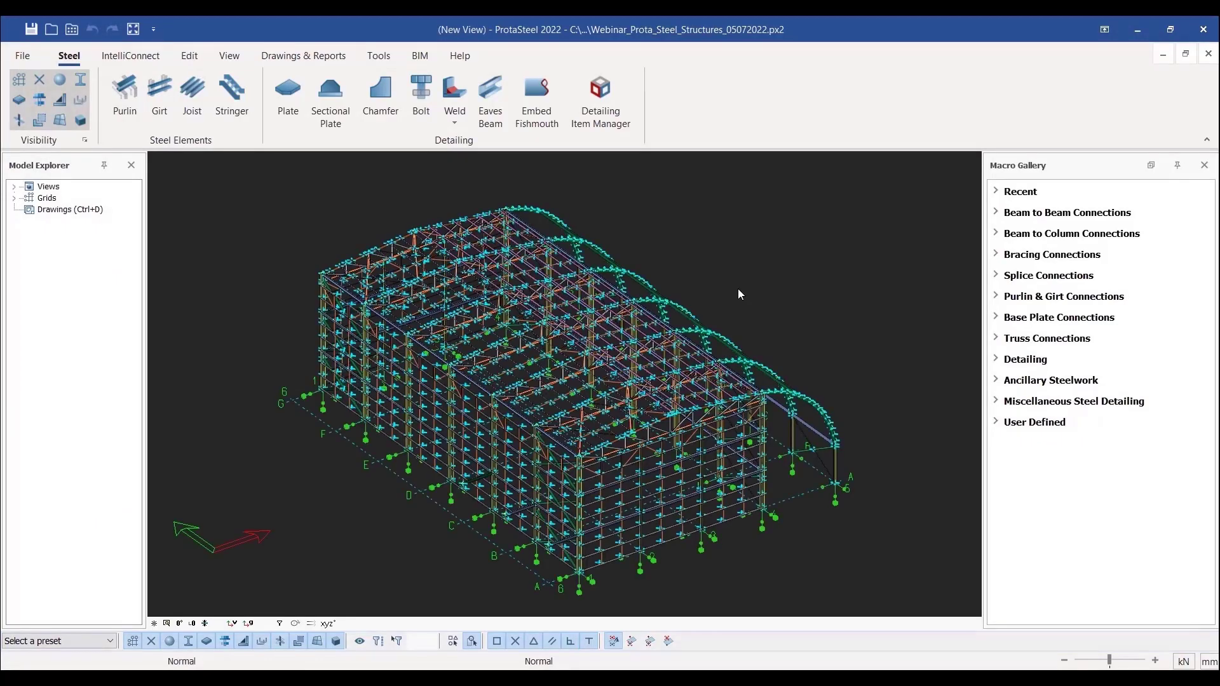
Step: Examine the trusses, roof bracing and curved members of the imported model in ProtaSteel, and close it without saving
{"action": "middle_click_drag", "start_coordinate": [821, 356], "coordinate": [614, 400]}
{"action": "scroll", "coordinate": [856, 421], "scroll_direction": "up", "scroll_amount": 2}
{"action": "scroll", "coordinate": [855, 420], "scroll_direction": "up", "scroll_amount": 3}
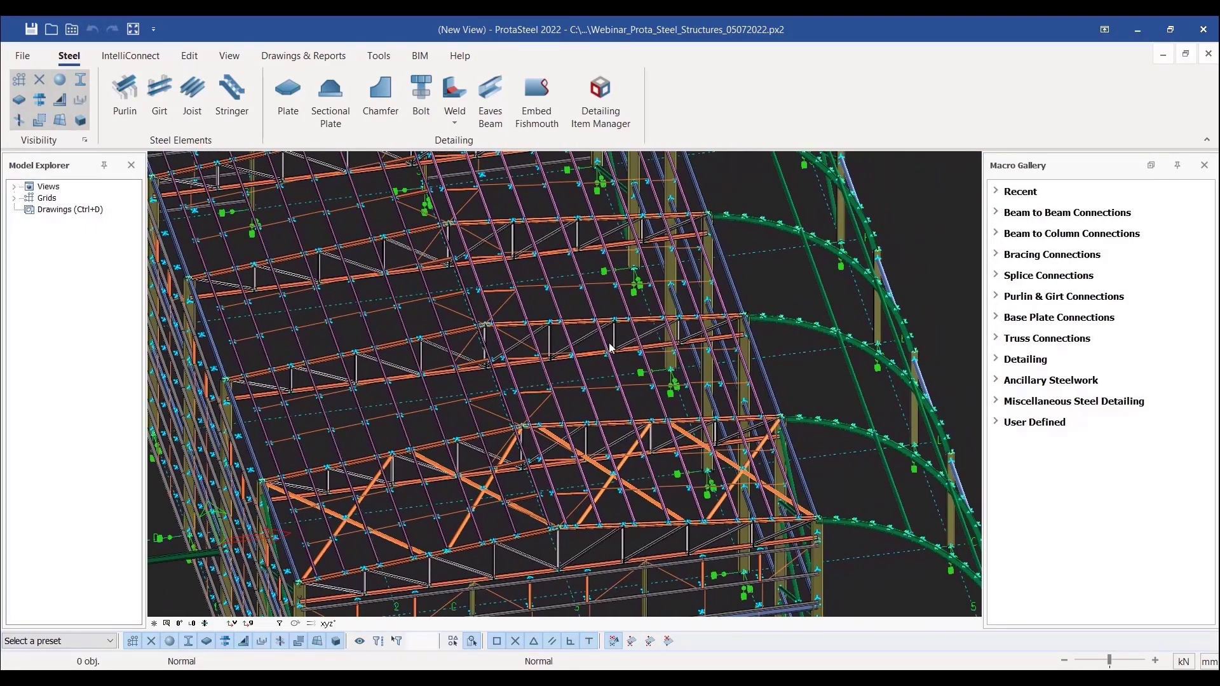
{"action": "scroll", "coordinate": [610, 347], "scroll_direction": "down", "scroll_amount": 1}
{"action": "scroll", "coordinate": [620, 337], "scroll_direction": "down", "scroll_amount": 1}
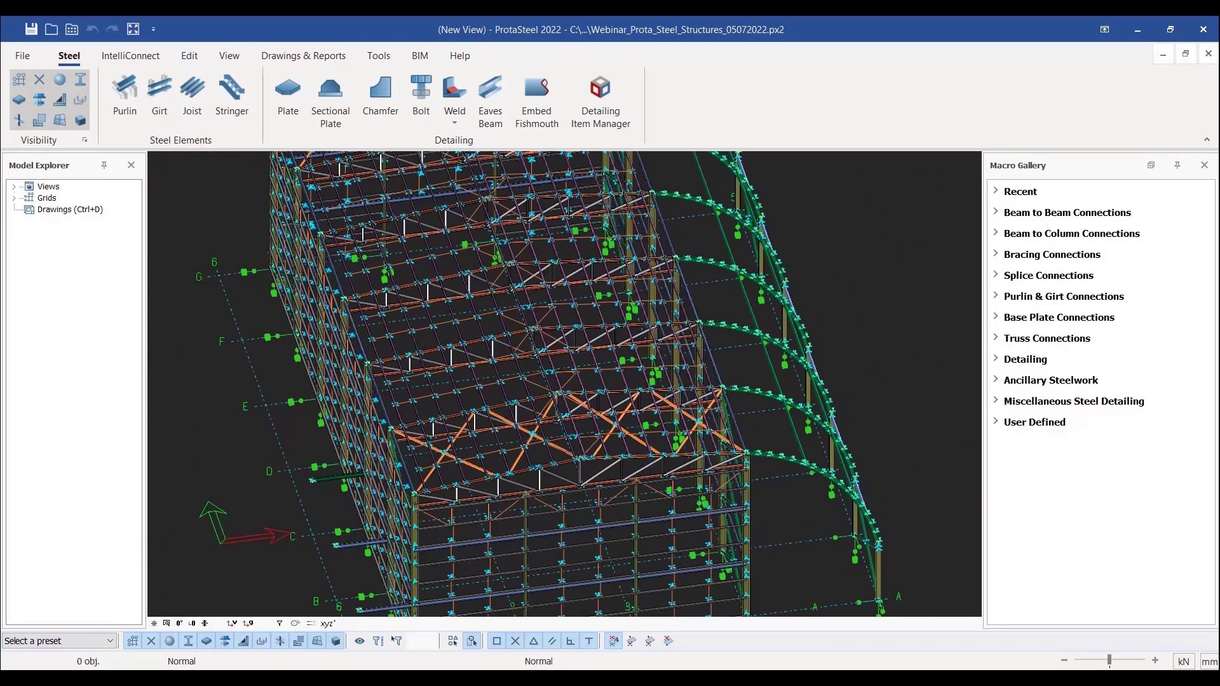
{"action": "scroll", "coordinate": [633, 343], "scroll_direction": "down", "scroll_amount": 2}
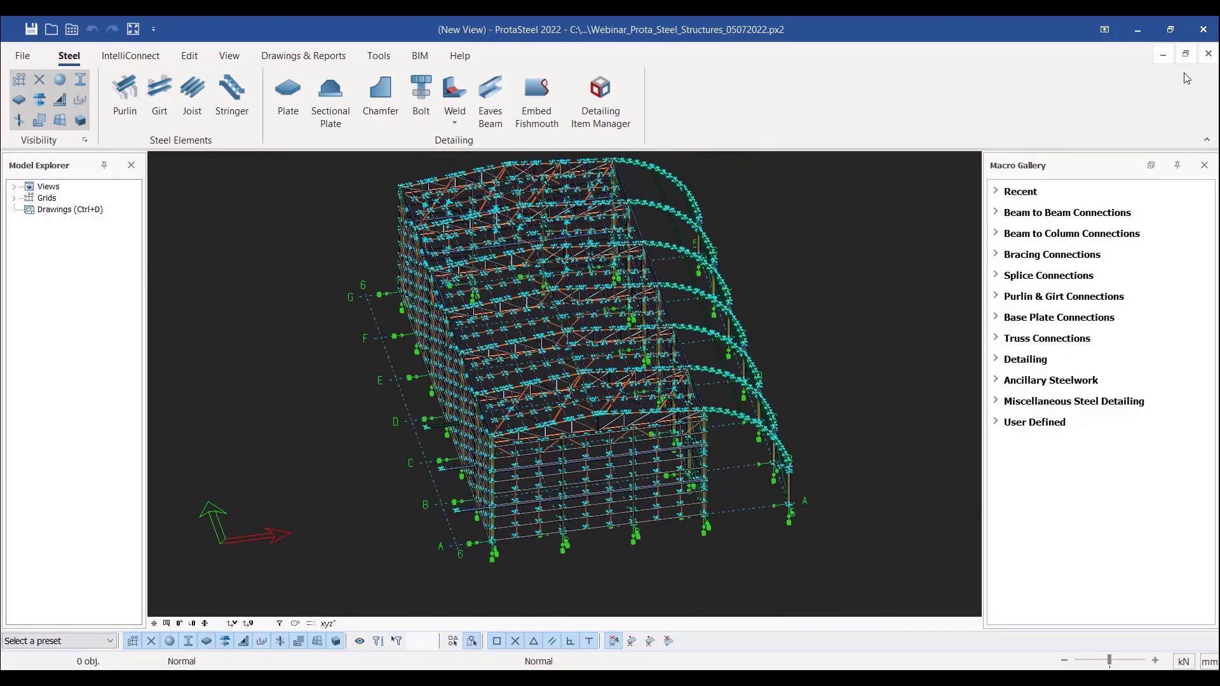
{"action": "left_click", "coordinate": [1208, 54]}
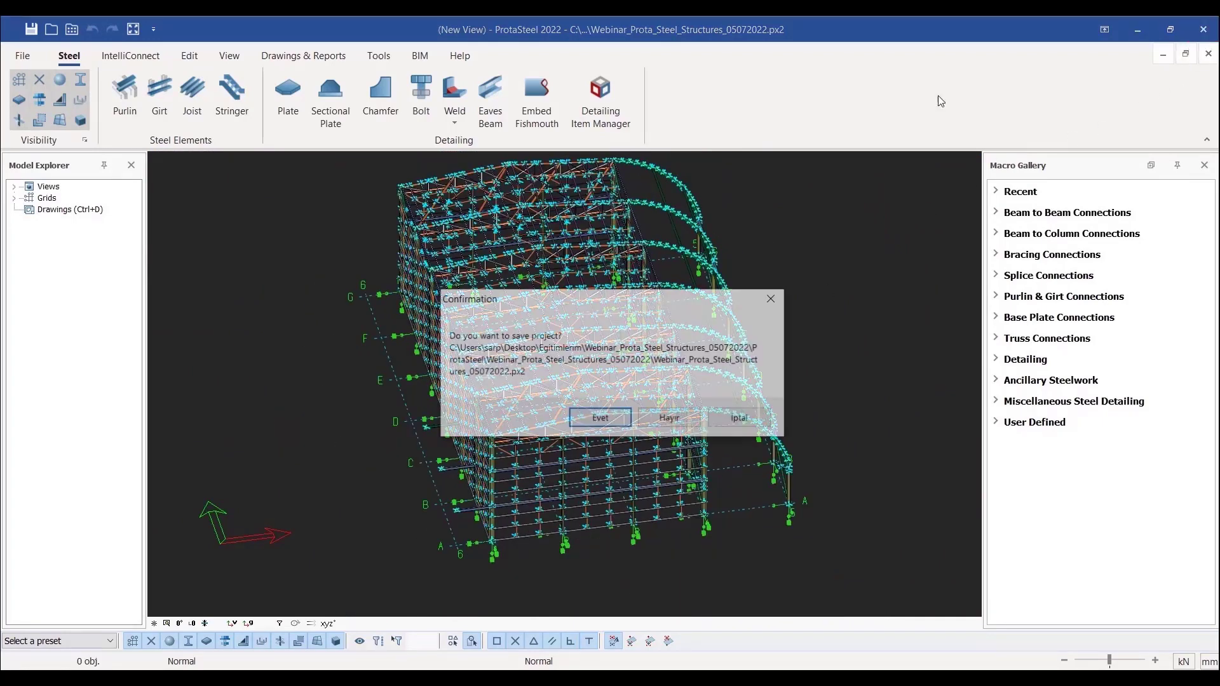
{"action": "left_click", "coordinate": [663, 421]}
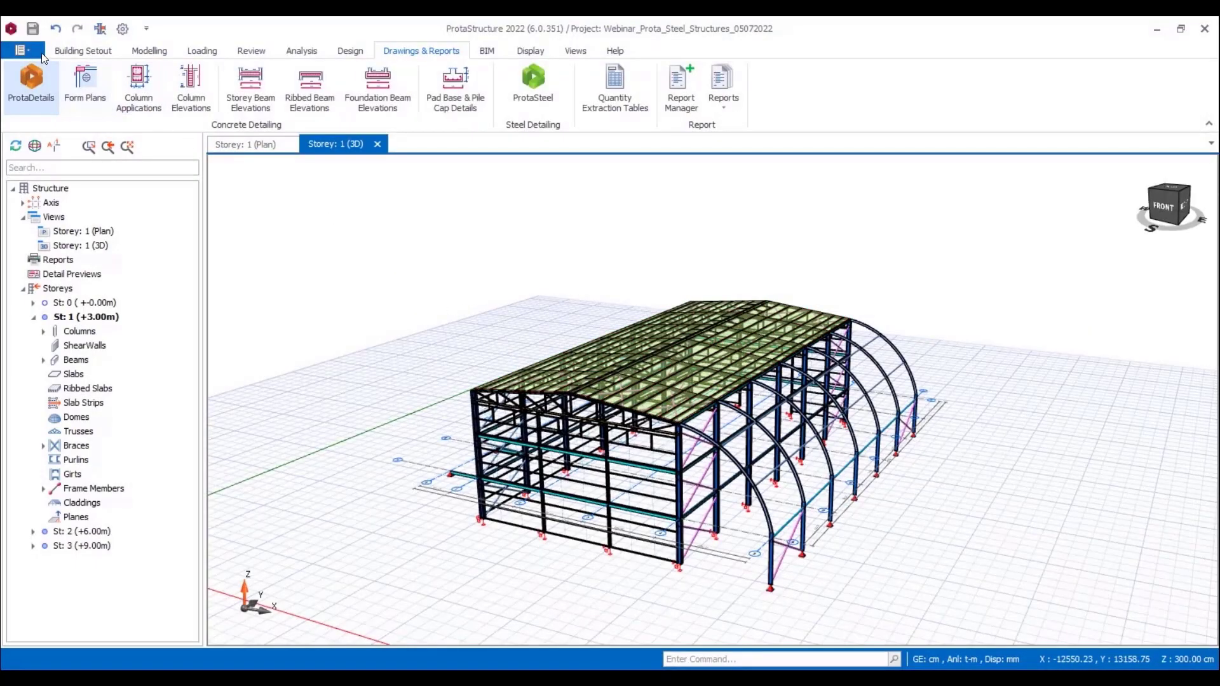
Step: Open the project Steel_Dome_Webinar in ProtaStructure
{"action": "left_click", "coordinate": [21, 50]}
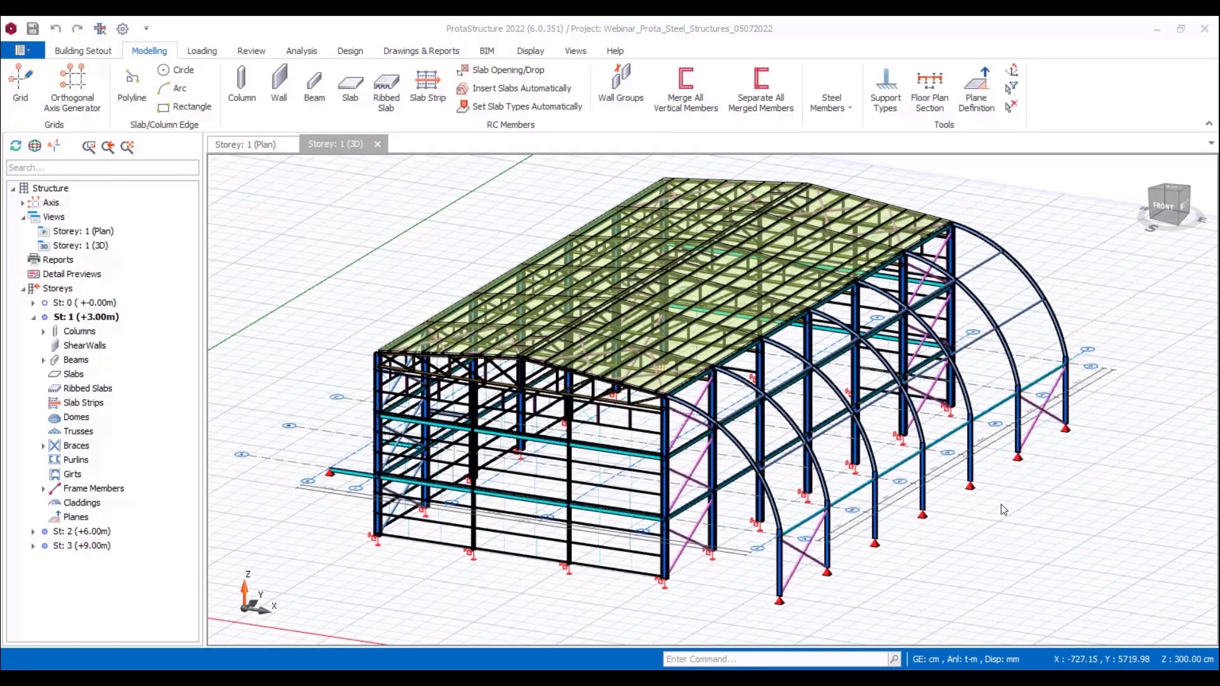
{"action": "left_click", "coordinate": [21, 50]}
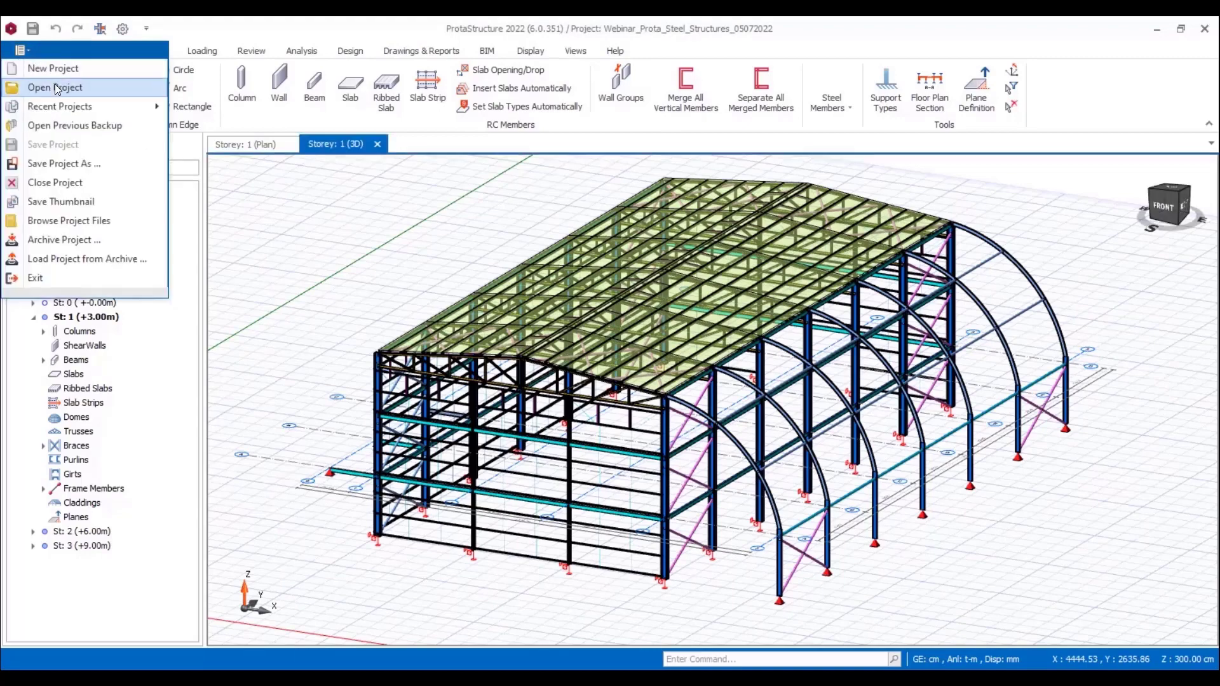
{"action": "left_click", "coordinate": [56, 85]}
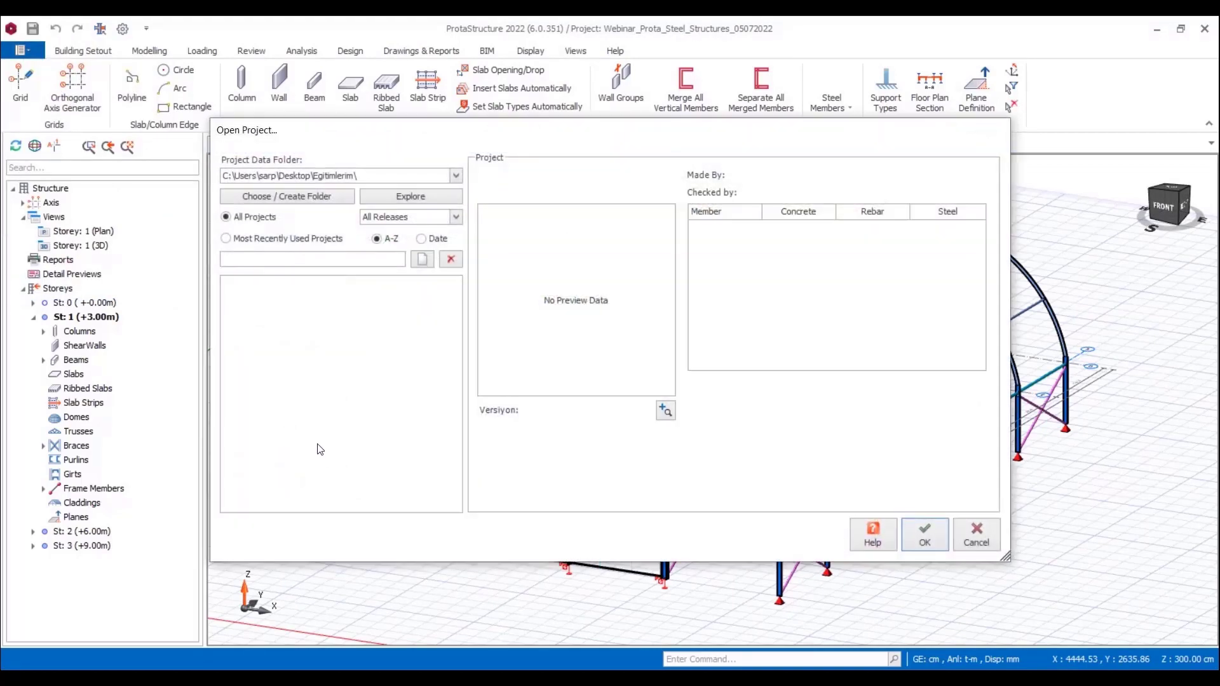
{"action": "left_click", "coordinate": [288, 379]}
{"action": "left_click", "coordinate": [934, 542]}
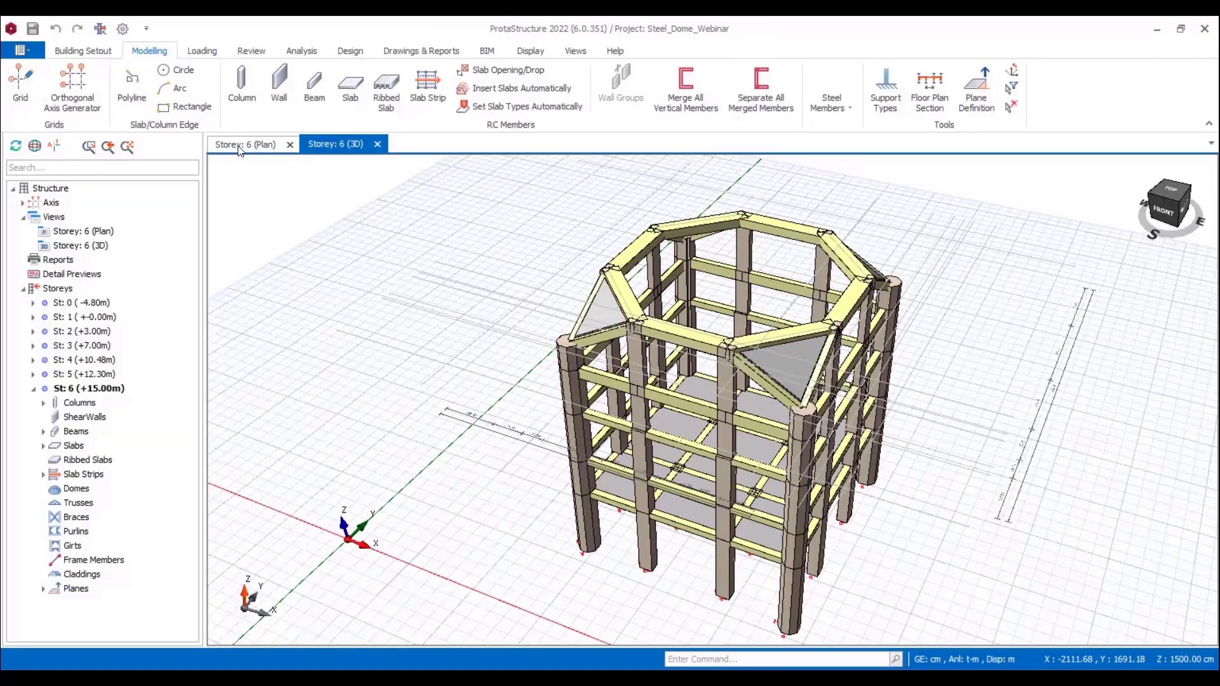
Step: Start a steel dome on the storey 6 plan over the octagonal ring of beams
{"action": "left_click", "coordinate": [240, 145]}
{"action": "left_click", "coordinate": [838, 105]}
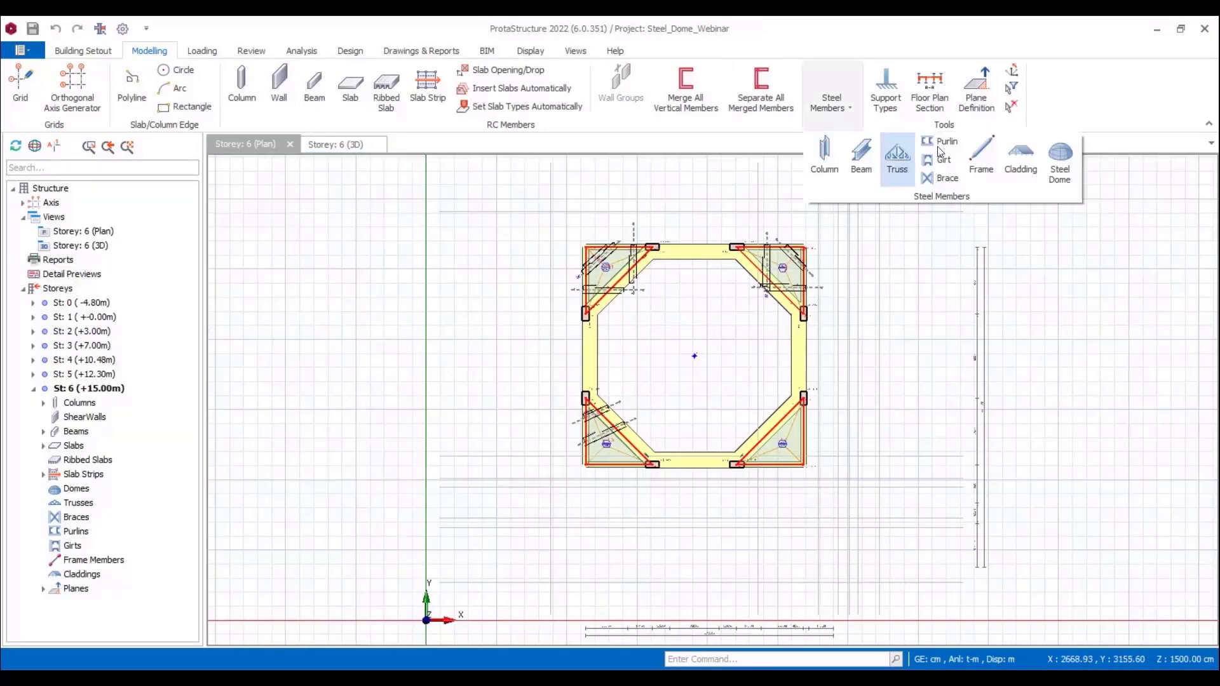
{"action": "left_click", "coordinate": [1021, 159]}
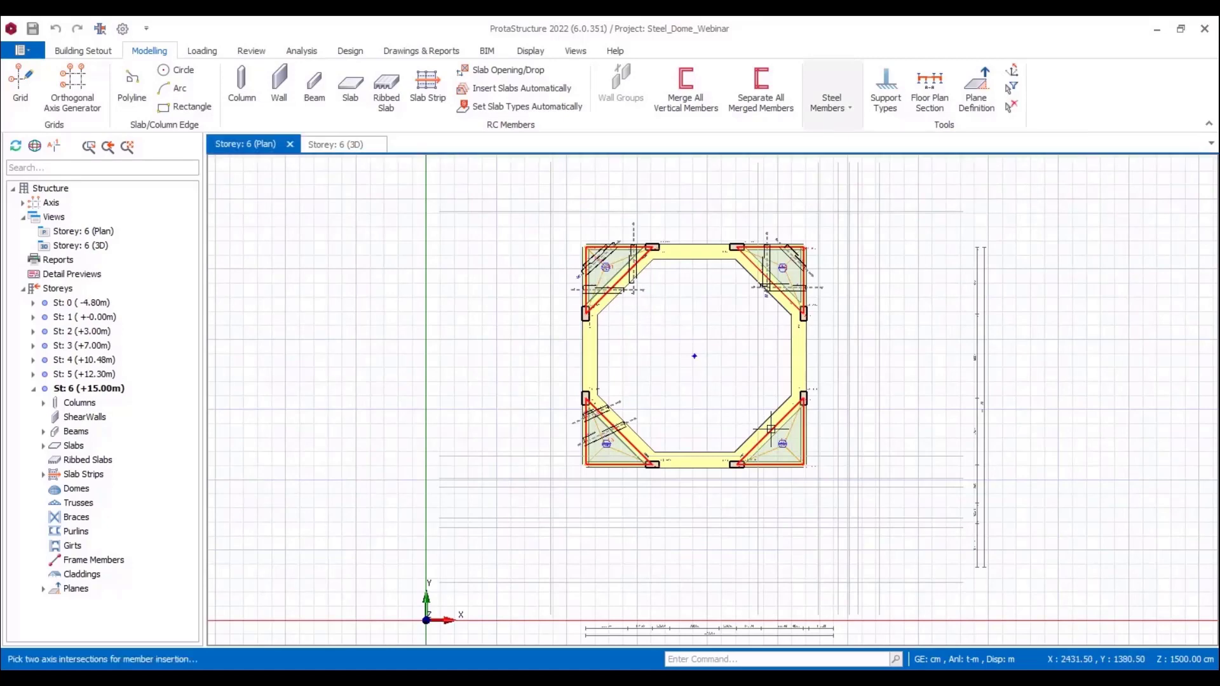
{"action": "left_click", "coordinate": [771, 432]}
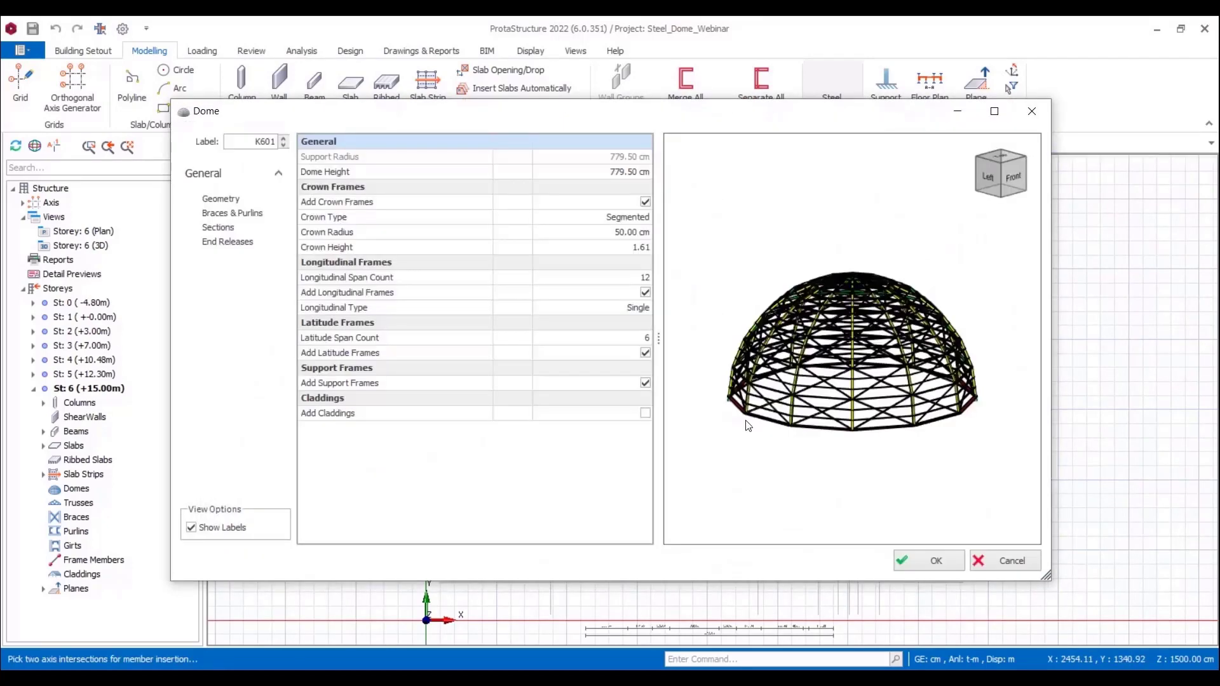
Step: Enlarge the dome settings window and set the dome height to 750 cm
{"action": "left_click", "coordinate": [995, 113]}
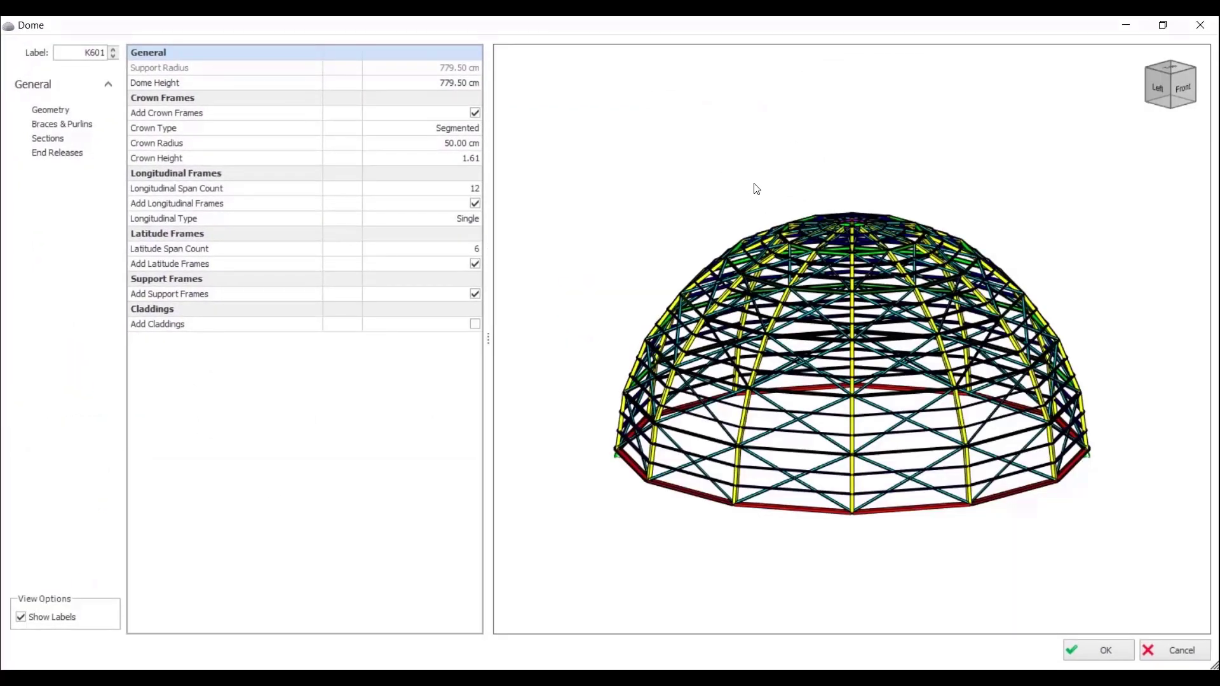
{"action": "left_click_drag", "start_coordinate": [755, 185], "coordinate": [759, 221]}
{"action": "left_click", "coordinate": [440, 83]}
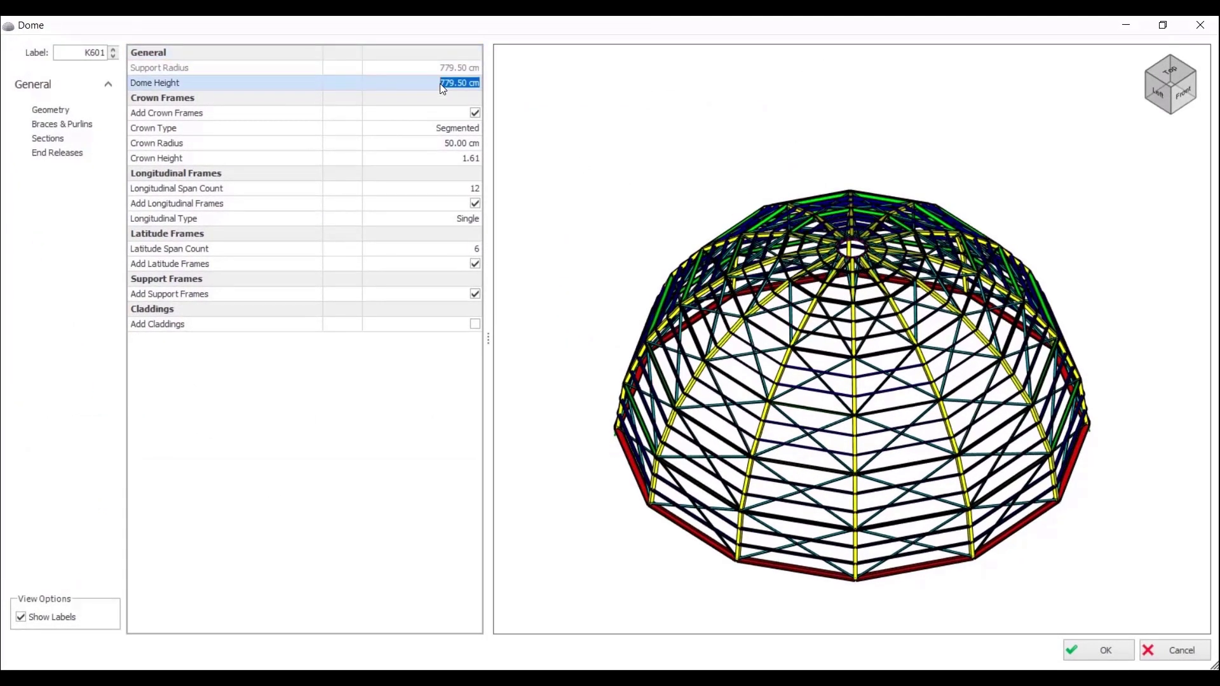
{"action": "type", "text": "500"}
{"action": "scroll", "coordinate": [788, 279], "scroll_direction": "up", "scroll_amount": 10}
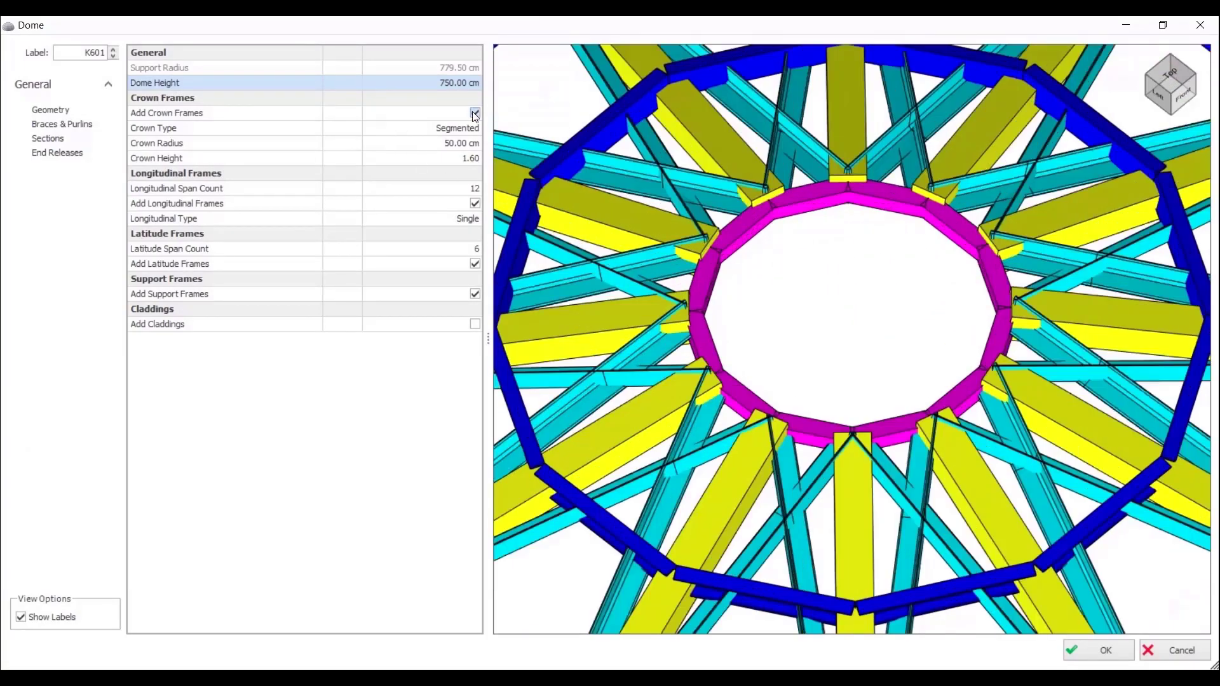
Step: Switch the dome's crown frames off and back on, and try the Single crown type before restoring Segmented
{"action": "left_click", "coordinate": [475, 113]}
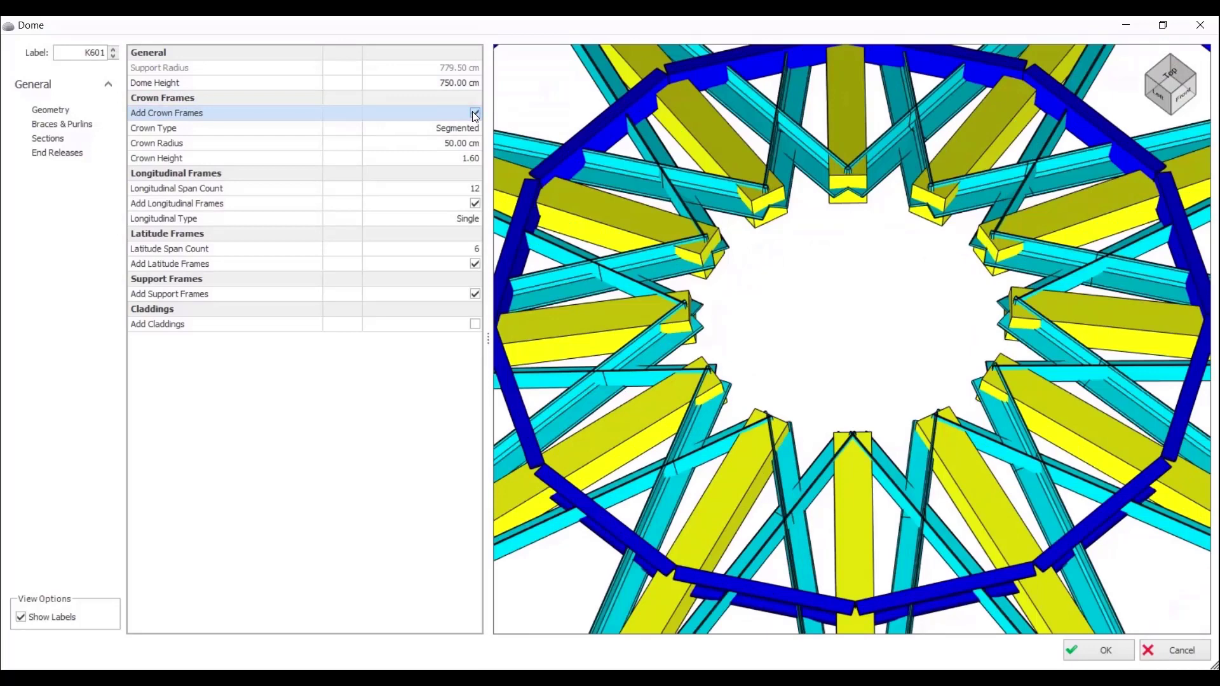
{"action": "left_click", "coordinate": [475, 114]}
{"action": "left_click", "coordinate": [475, 128]}
{"action": "left_click", "coordinate": [401, 152]}
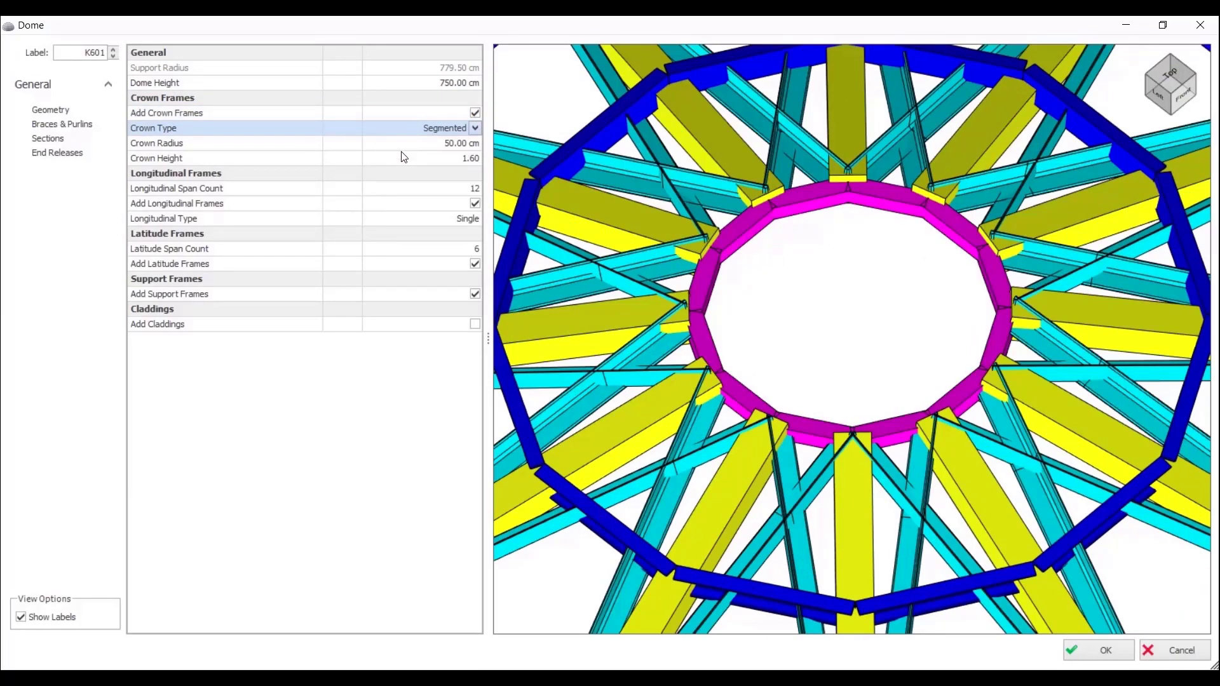
{"action": "left_click", "coordinate": [479, 131]}
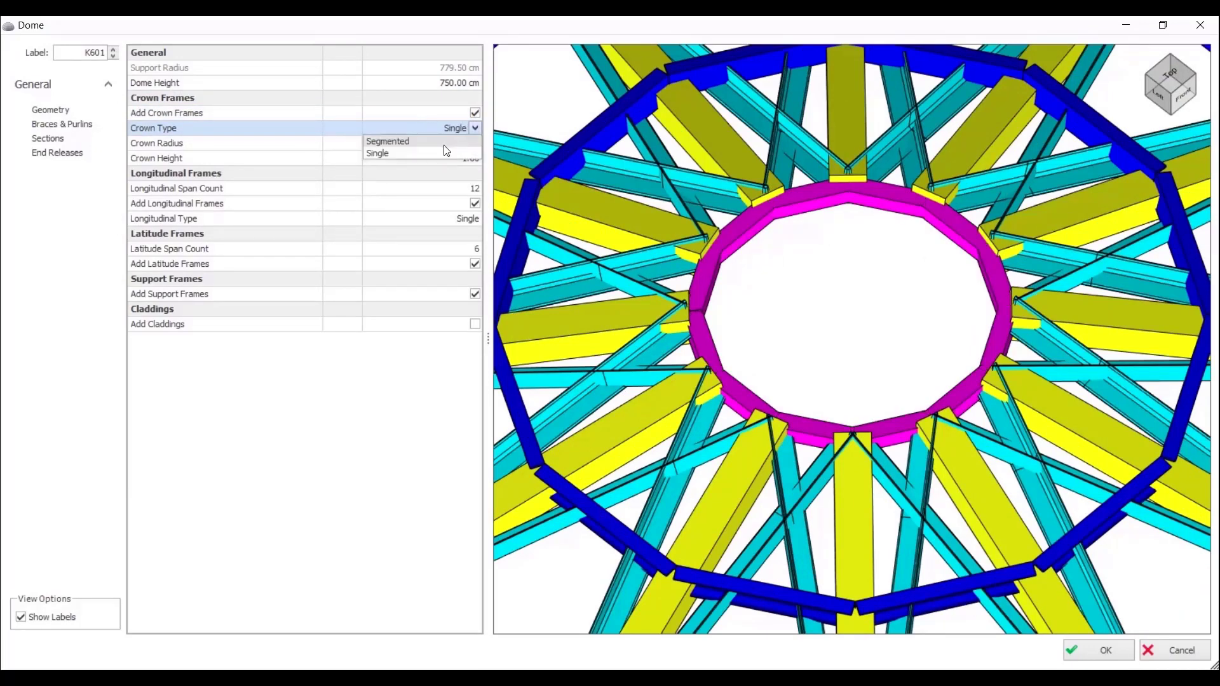
{"action": "left_click", "coordinate": [449, 151]}
Step: Set the dome's crown radius to 80 cm
{"action": "left_click", "coordinate": [448, 147]}
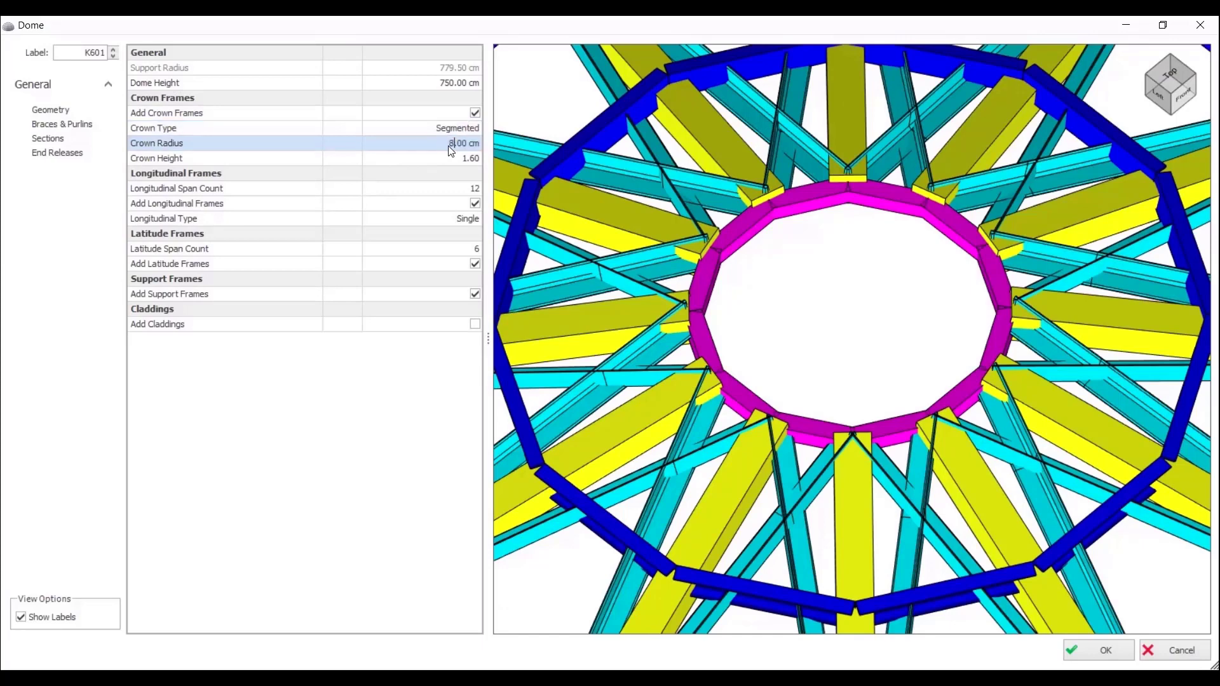
{"action": "type", "text": "80"}
{"action": "key", "text": "Return"}
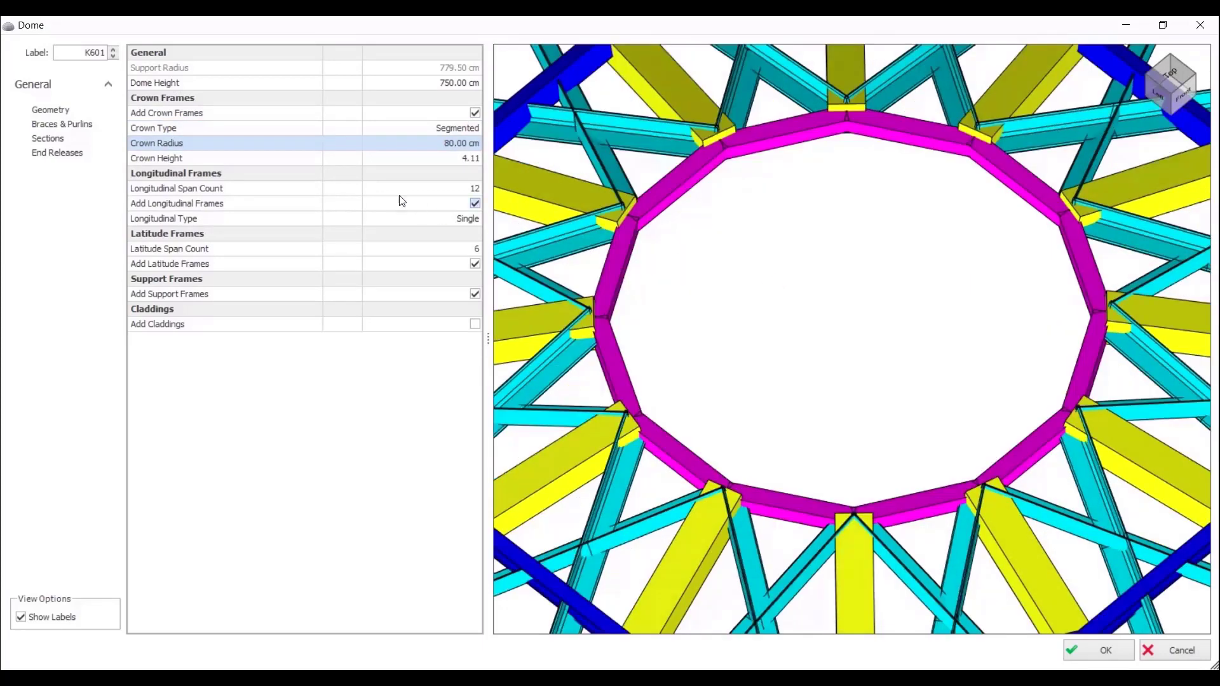
Step: Set the dome's crown height to 1.65
{"action": "left_click", "coordinate": [460, 160]}
{"action": "type", "text": "1."}
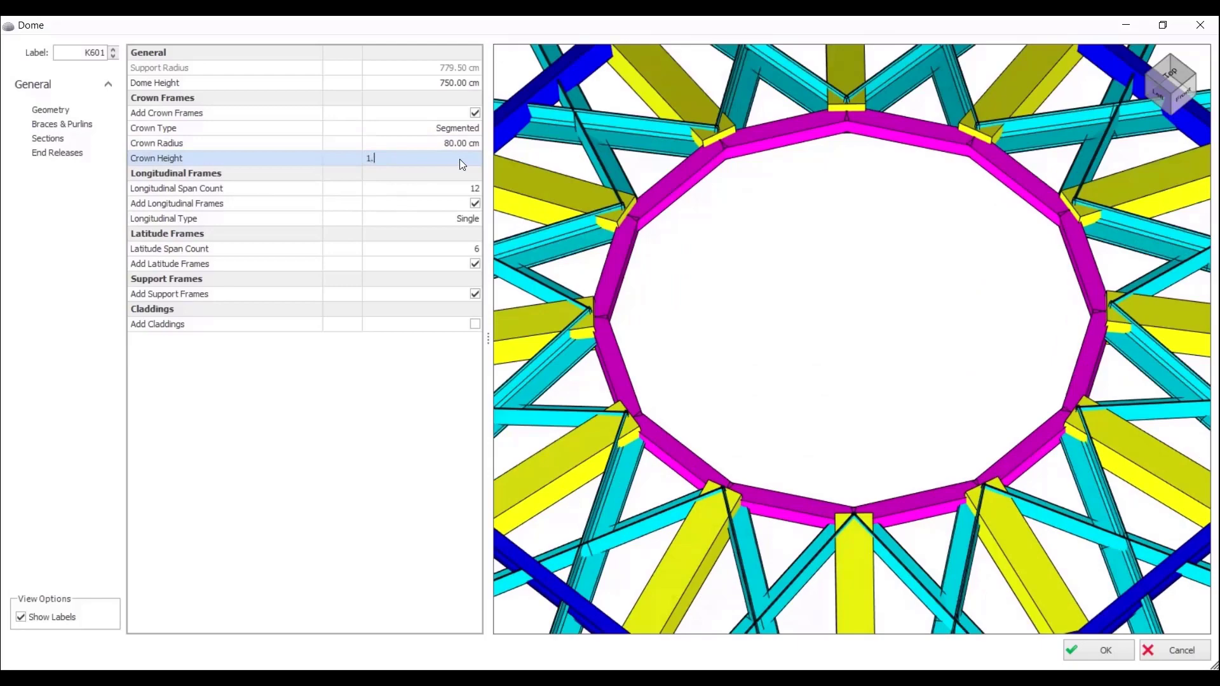
{"action": "type", "text": "65"}
{"action": "key", "text": "Return"}
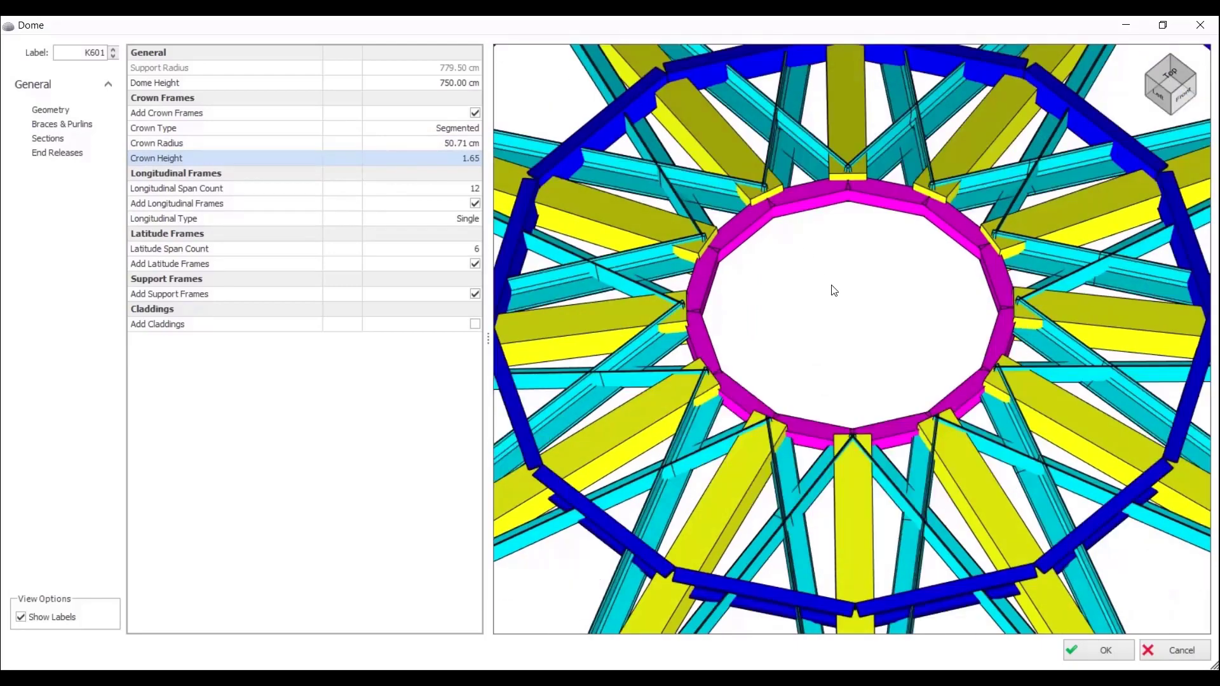
{"action": "scroll", "coordinate": [822, 284], "scroll_direction": "down", "scroll_amount": 6}
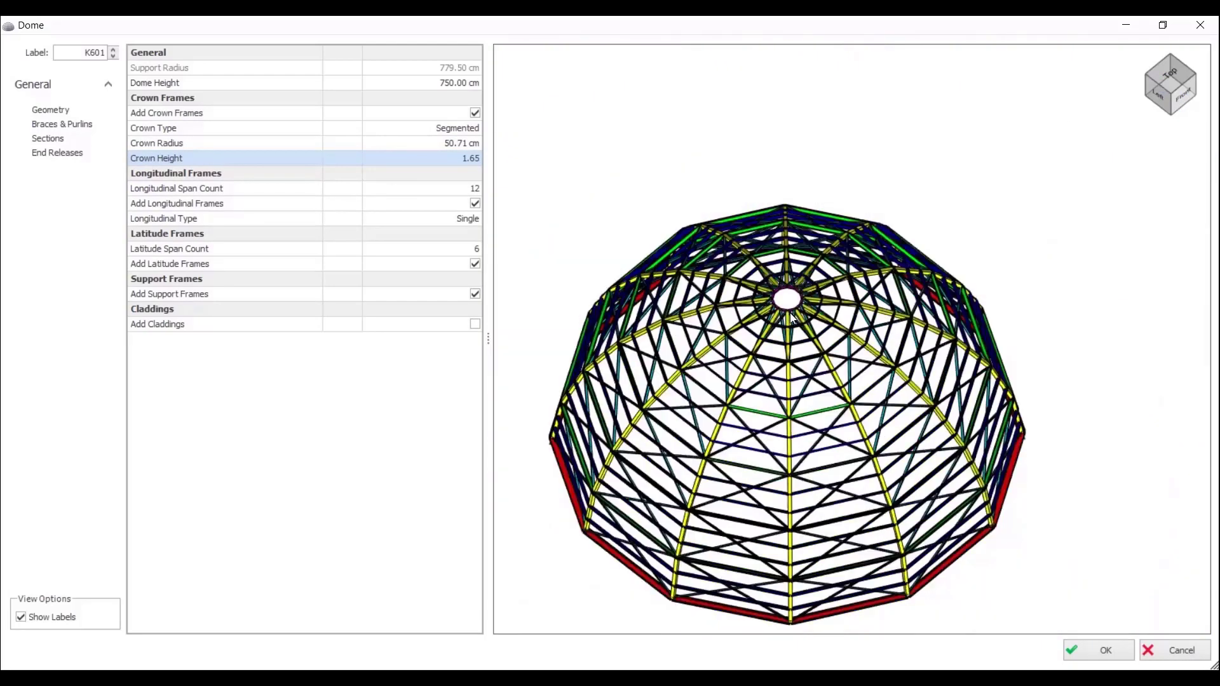
Step: Set the longitudinal span count to 16, and switch the longitudinal frames off and back on
{"action": "left_click", "coordinate": [471, 188]}
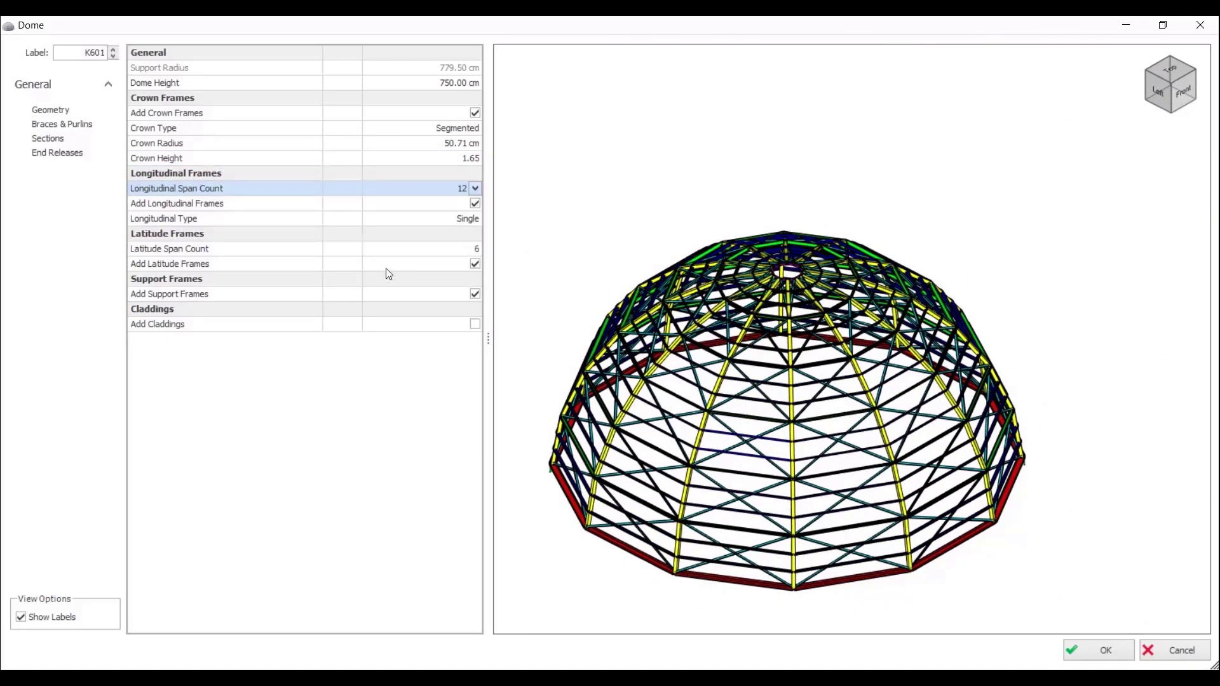
{"action": "left_click", "coordinate": [476, 204]}
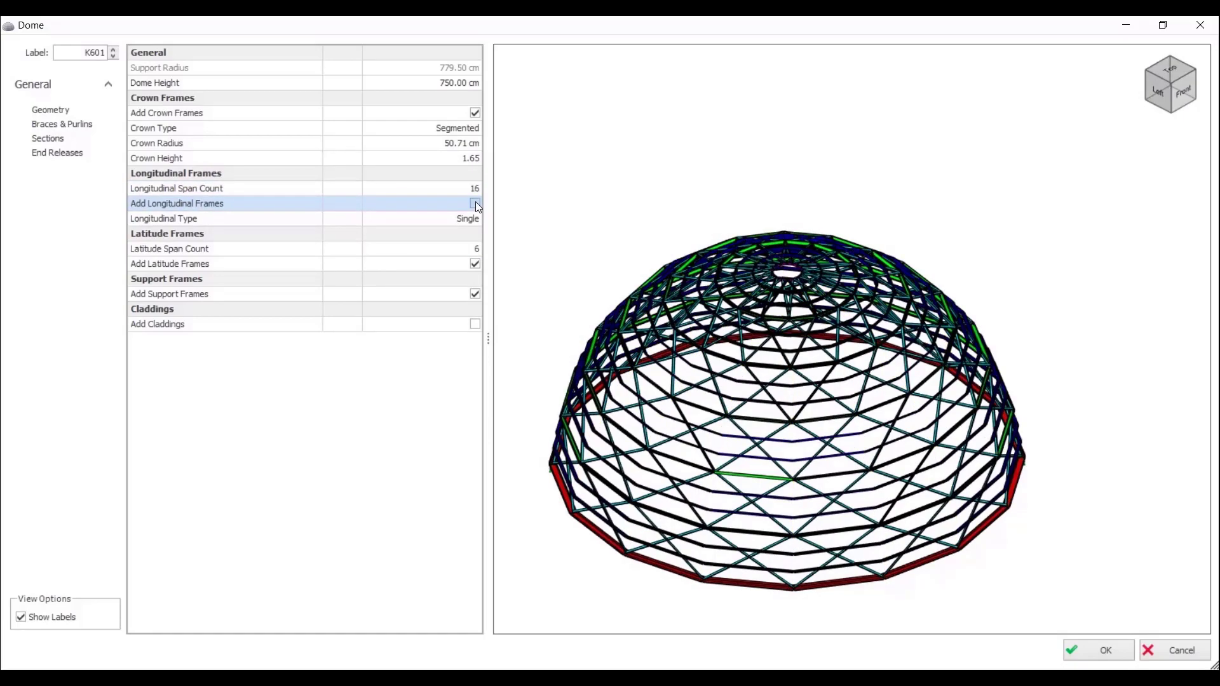
{"action": "left_click", "coordinate": [475, 204]}
Step: Try the Segmented type for the longitudinal frames, and return it to Single
{"action": "scroll", "coordinate": [572, 392], "scroll_direction": "up", "scroll_amount": 5}
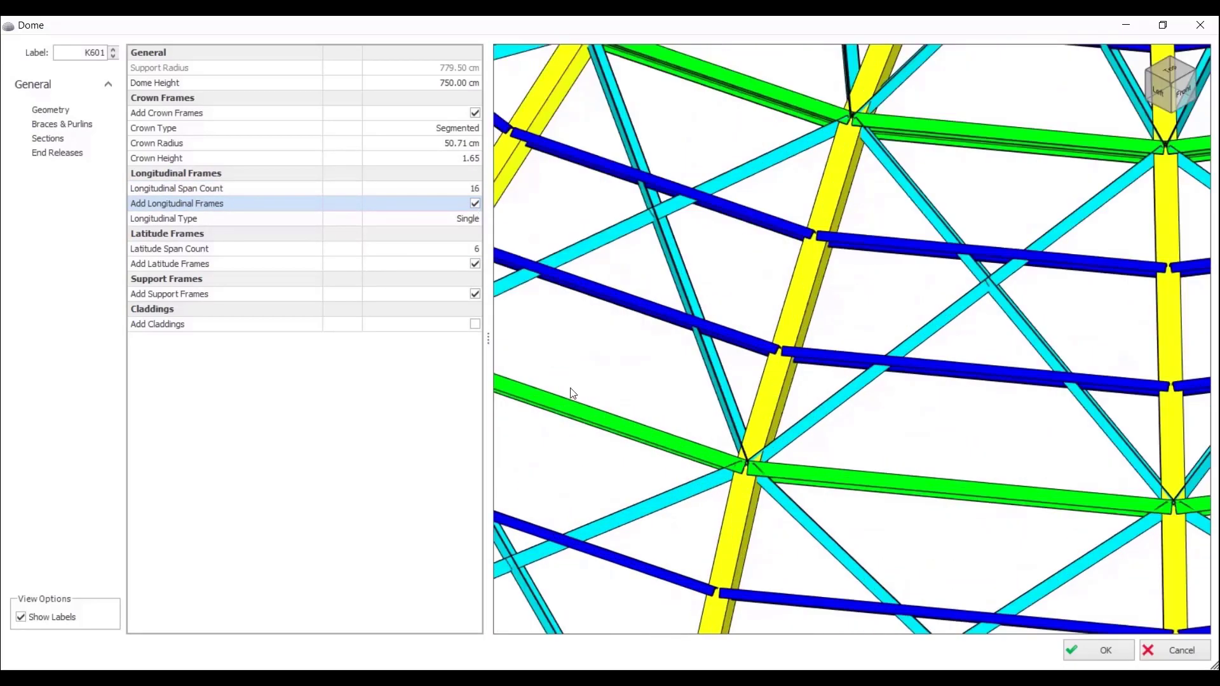
{"action": "left_click", "coordinate": [470, 222]}
{"action": "left_click", "coordinate": [446, 246]}
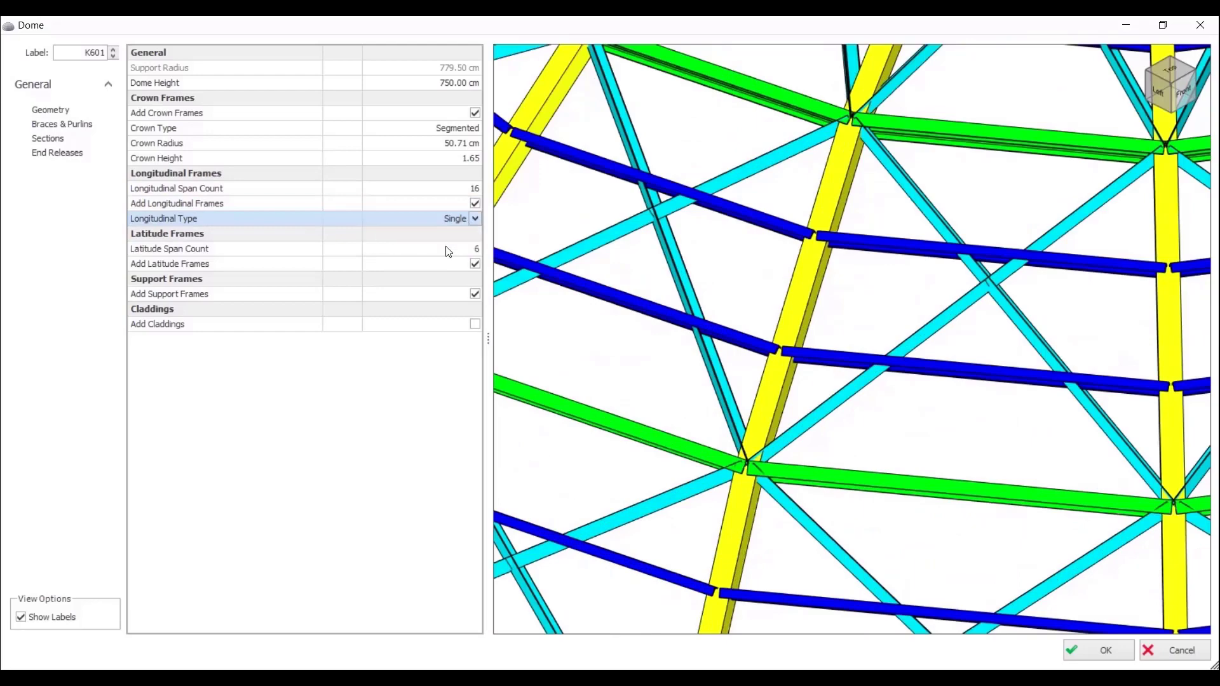
{"action": "left_click", "coordinate": [462, 221]}
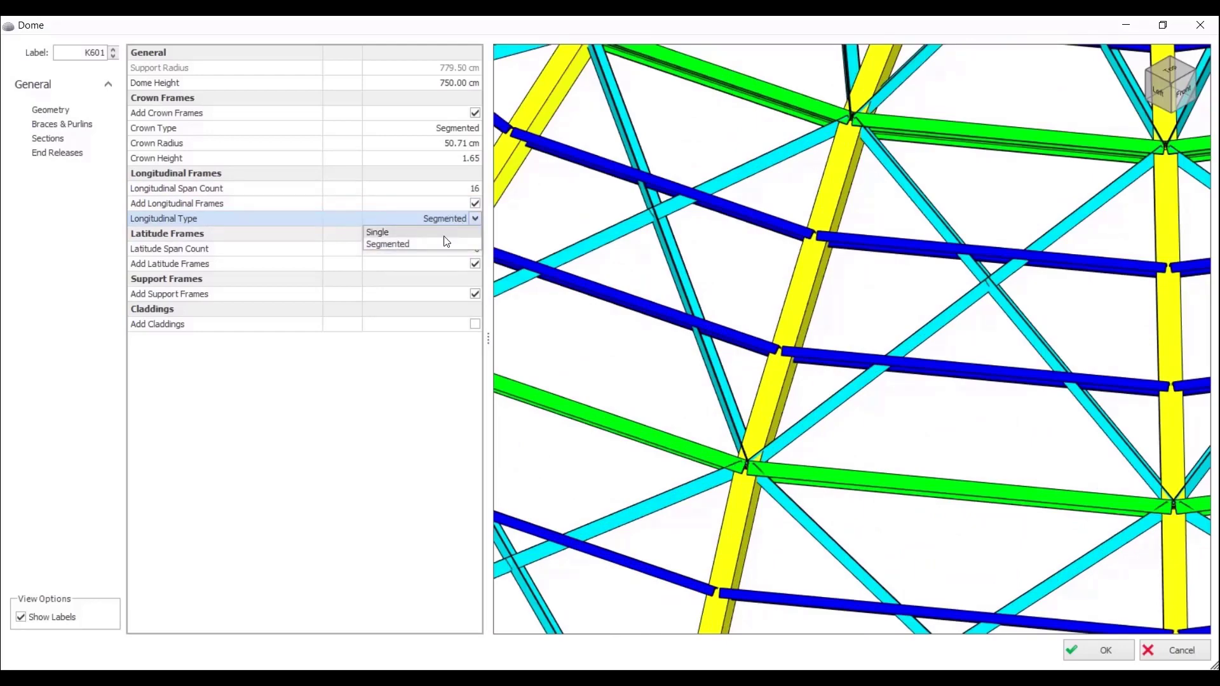
{"action": "left_click", "coordinate": [447, 242]}
{"action": "scroll", "coordinate": [716, 305], "scroll_direction": "down", "scroll_amount": 5}
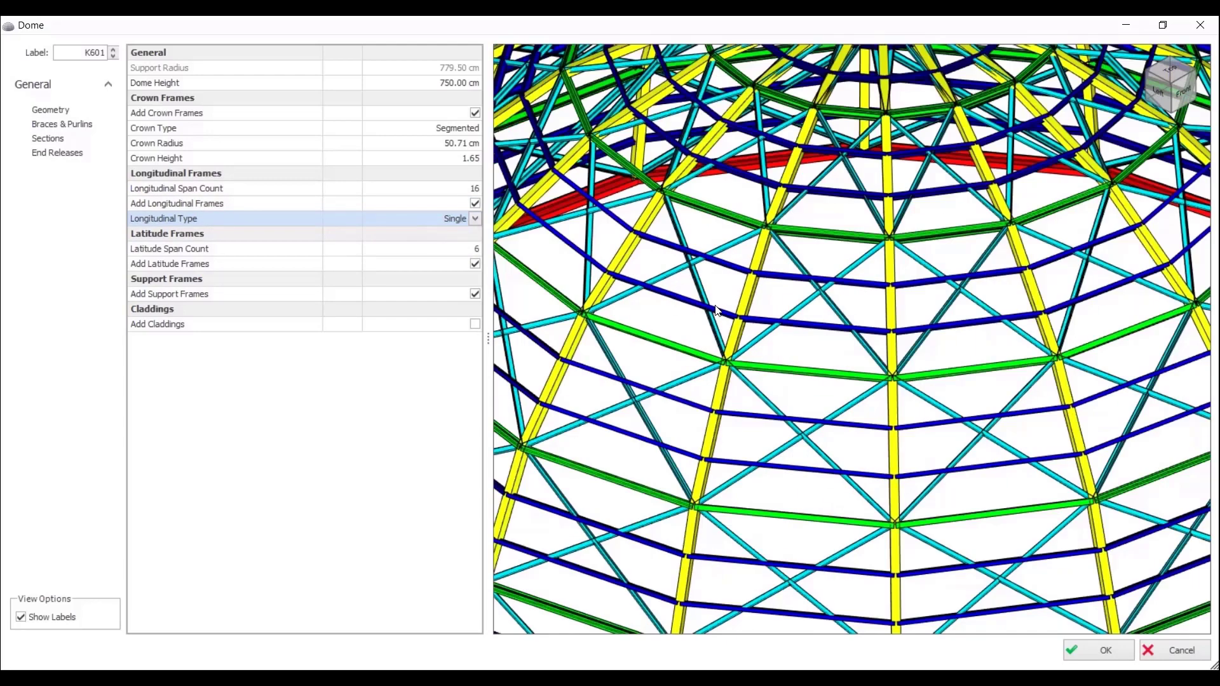
Step: Try a latitude span count of 4, and restore the count to 6
{"action": "left_click", "coordinate": [477, 250]}
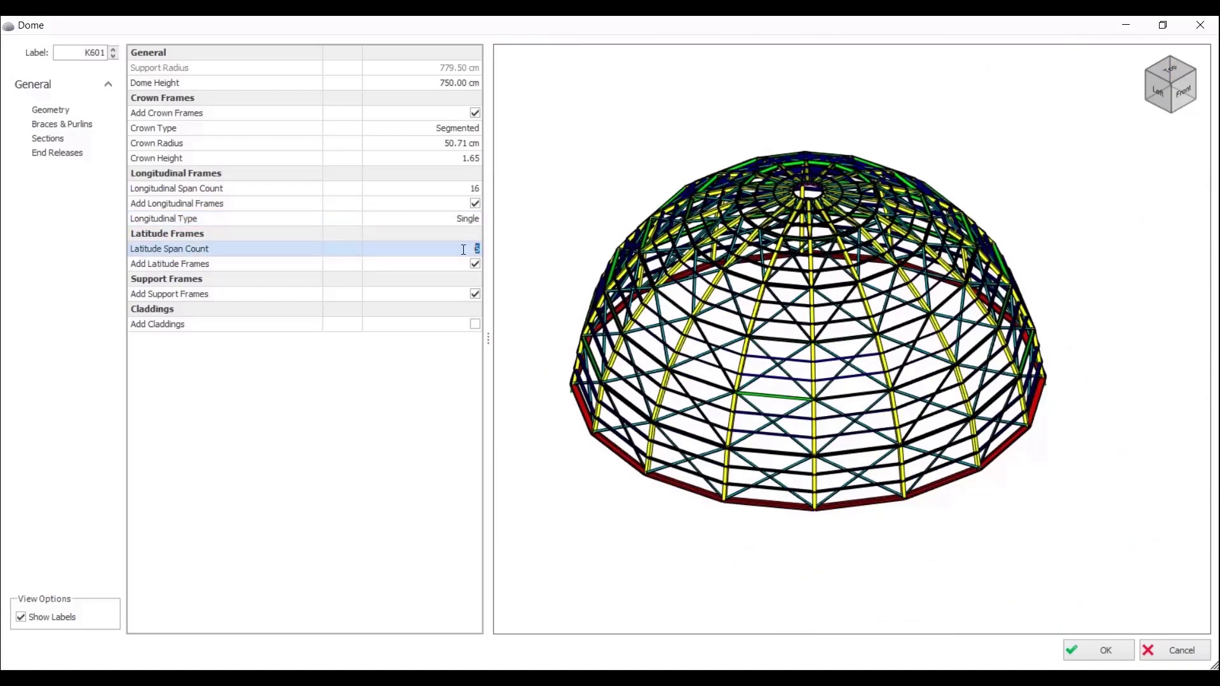
{"action": "type", "text": "4"}
{"action": "key", "text": "Return"}
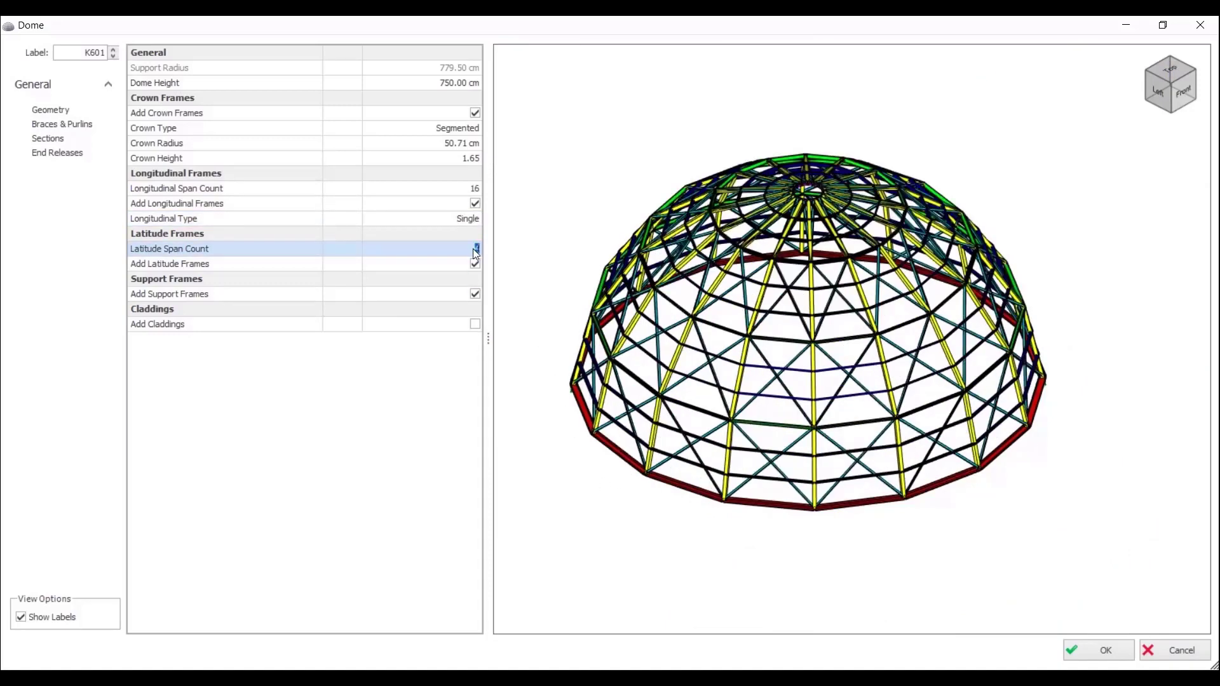
{"action": "type", "text": "6"}
{"action": "key", "text": "Return"}
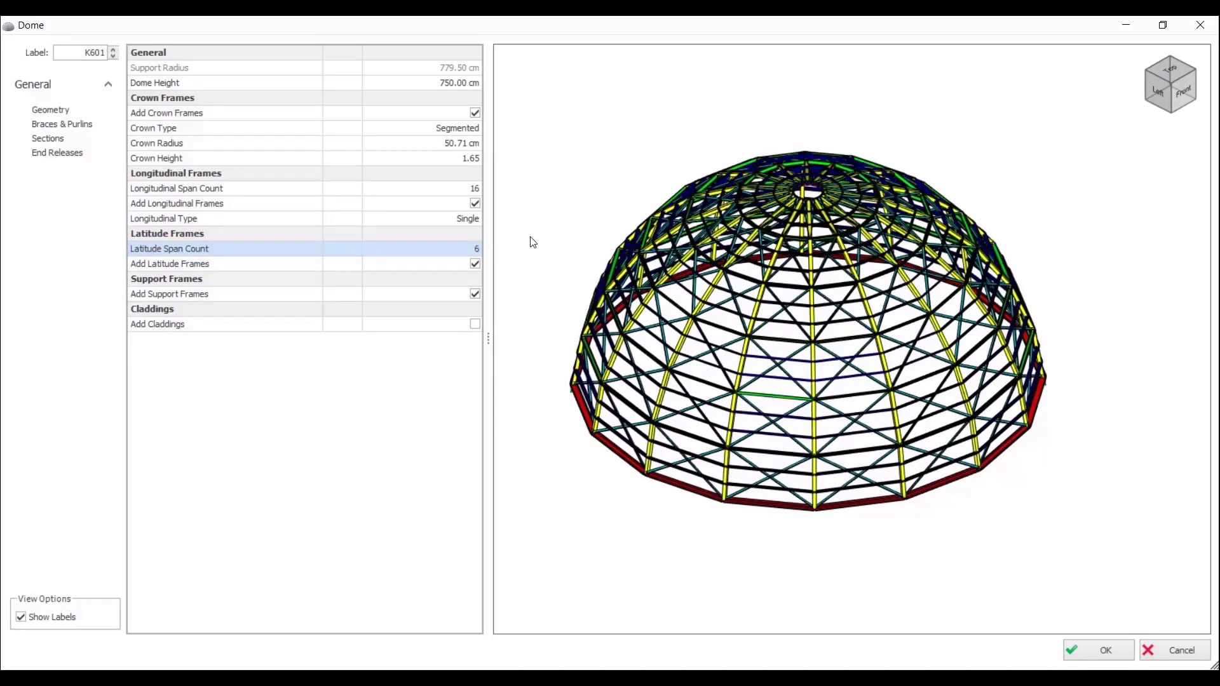
Step: Switch the latitude frames off and back on, and do the same with the support frames
{"action": "left_click", "coordinate": [475, 265]}
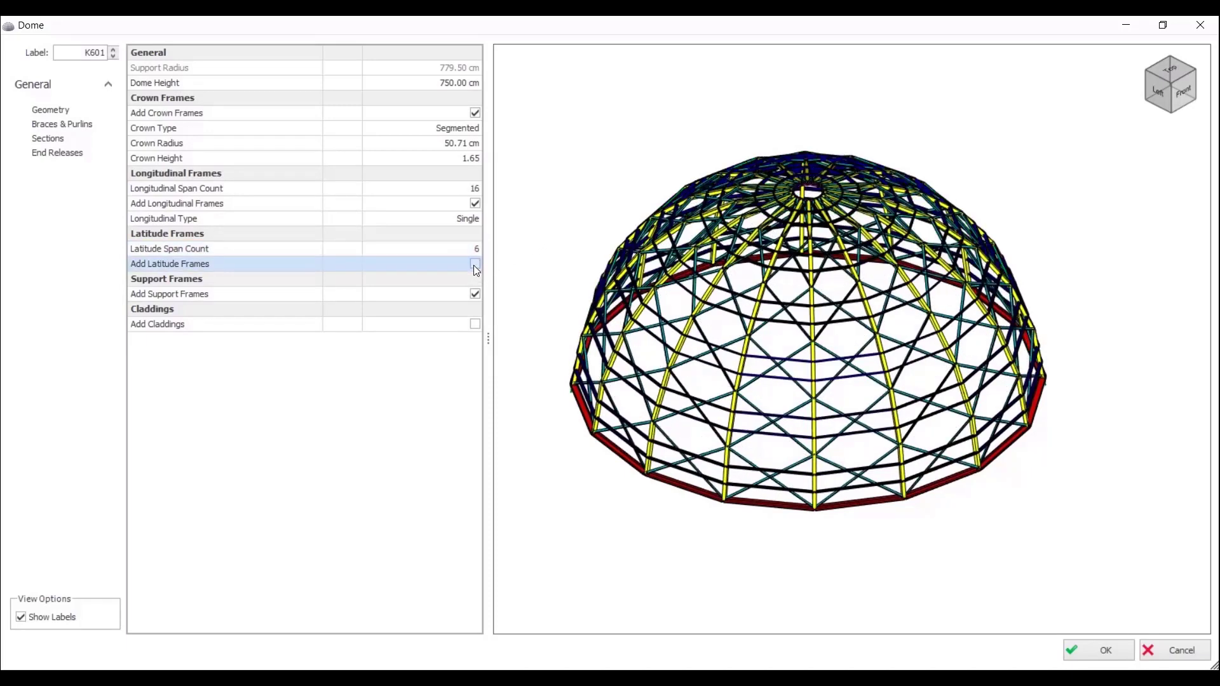
{"action": "left_click", "coordinate": [476, 265]}
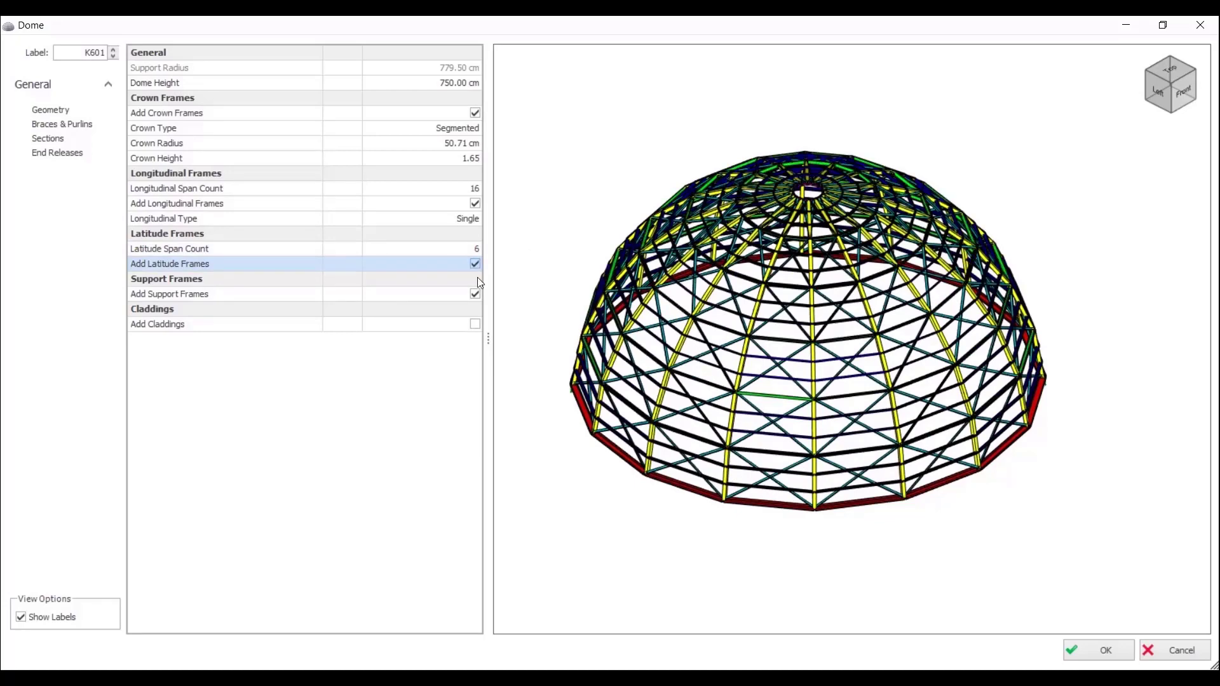
{"action": "left_click", "coordinate": [479, 295]}
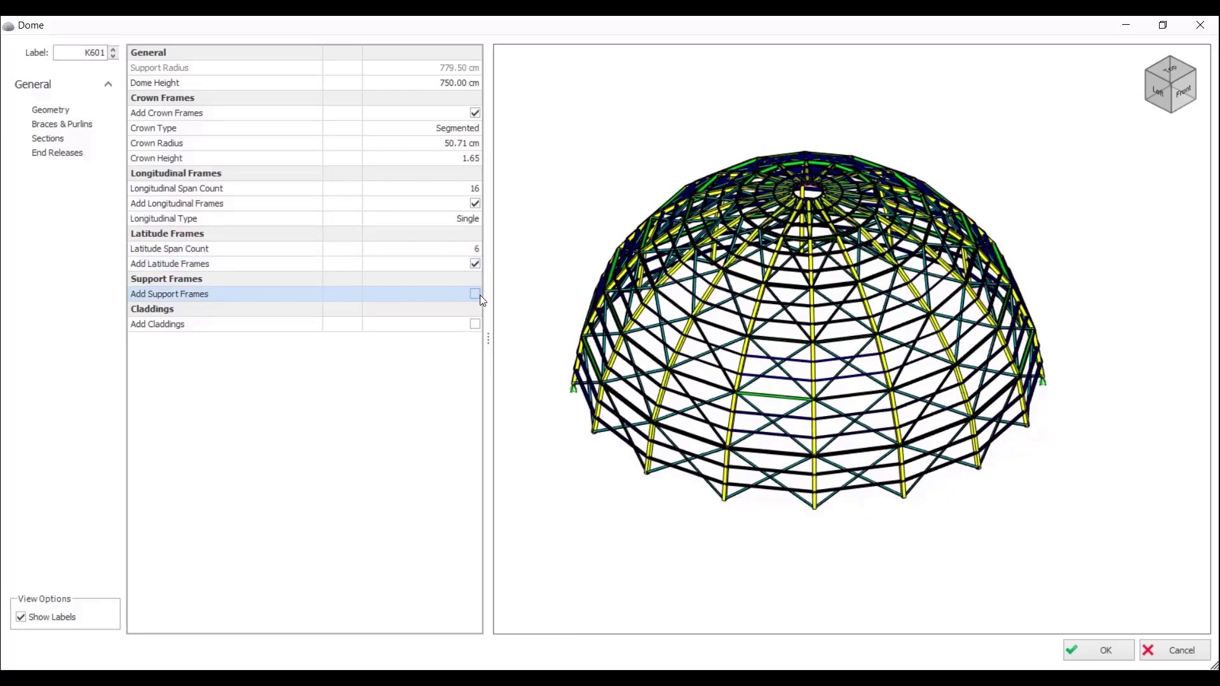
{"action": "left_click", "coordinate": [480, 296]}
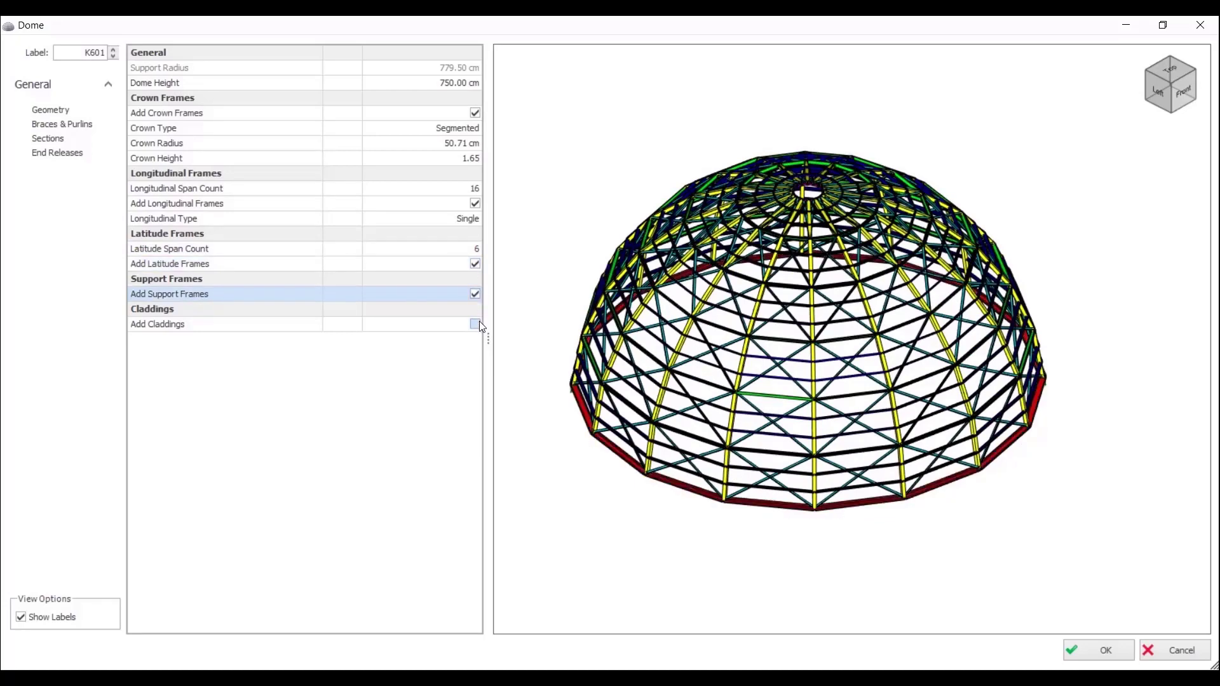
Step: Add claddings to the dome, and switch its brace frames off and back on
{"action": "left_click", "coordinate": [480, 325]}
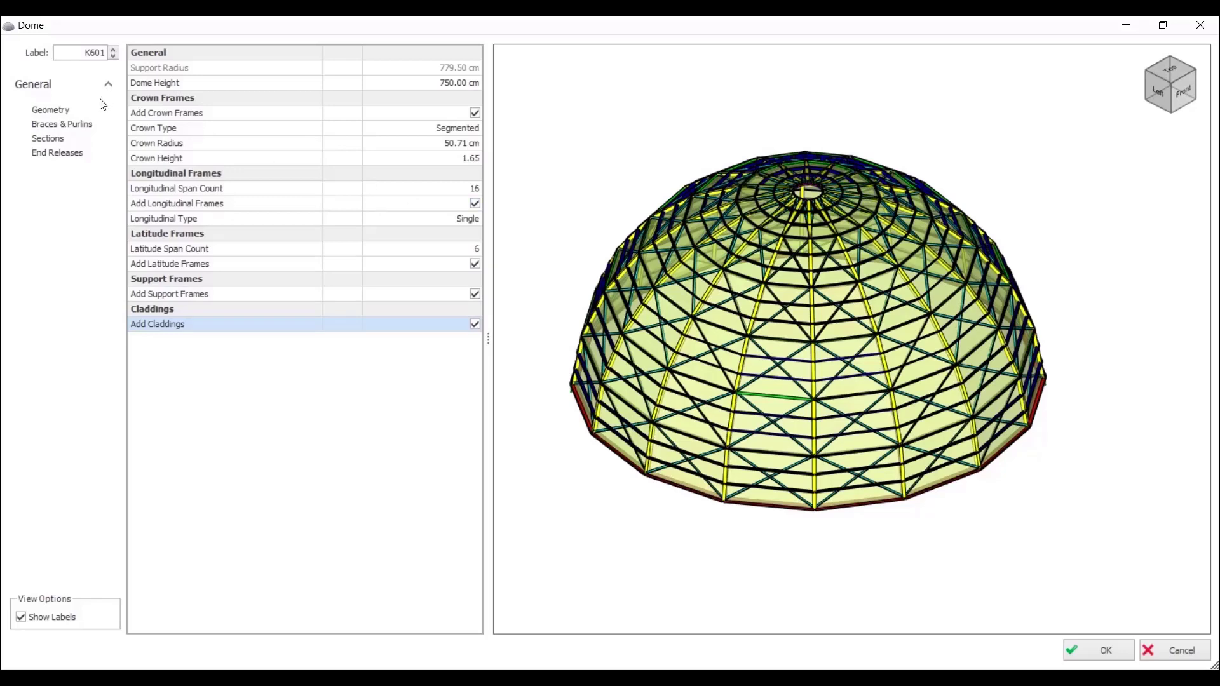
{"action": "left_click", "coordinate": [81, 125]}
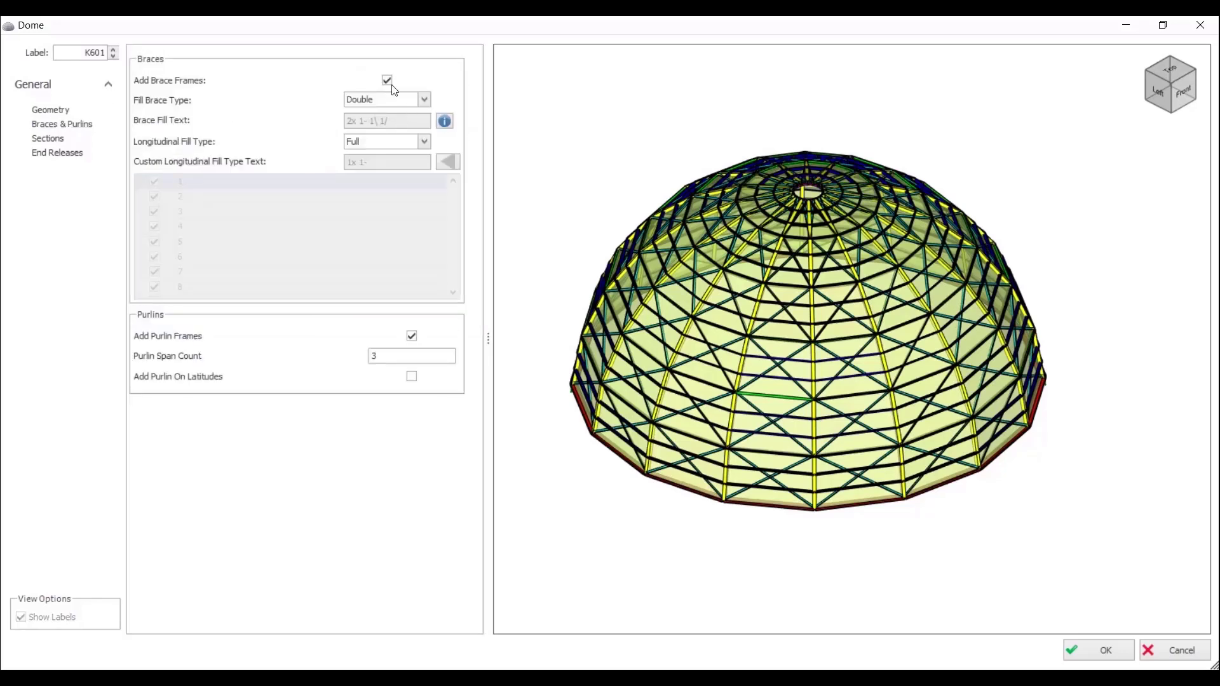
{"action": "left_click", "coordinate": [387, 81]}
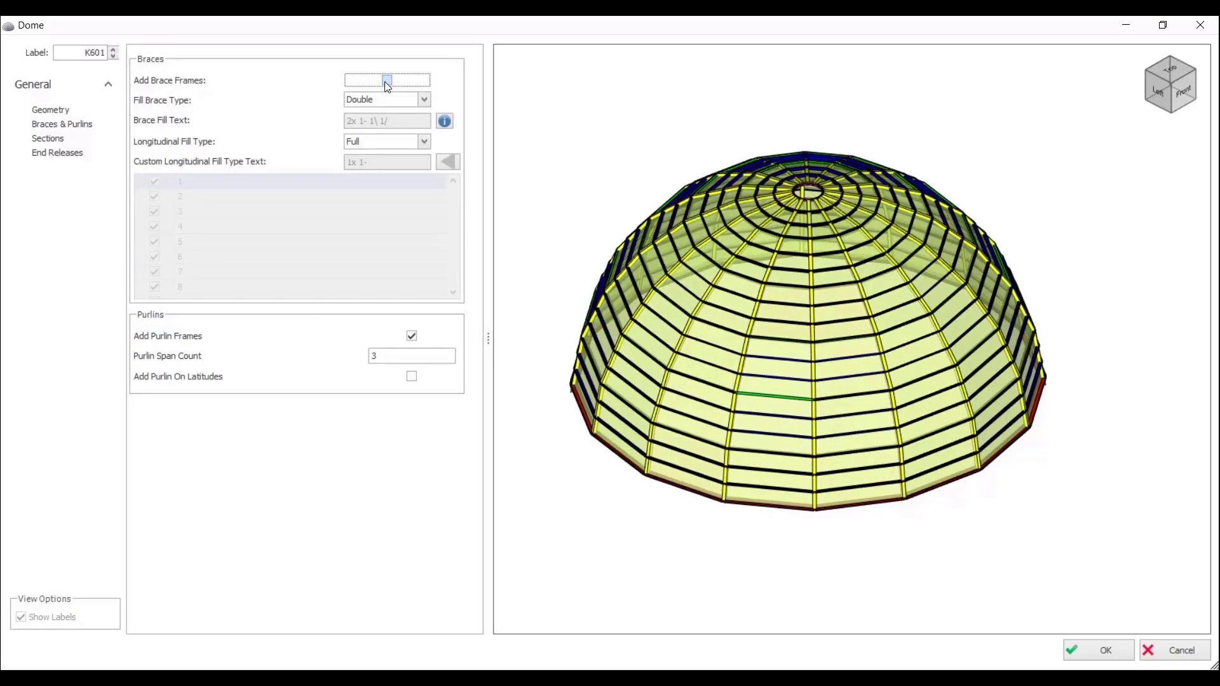
{"action": "left_click", "coordinate": [387, 81]}
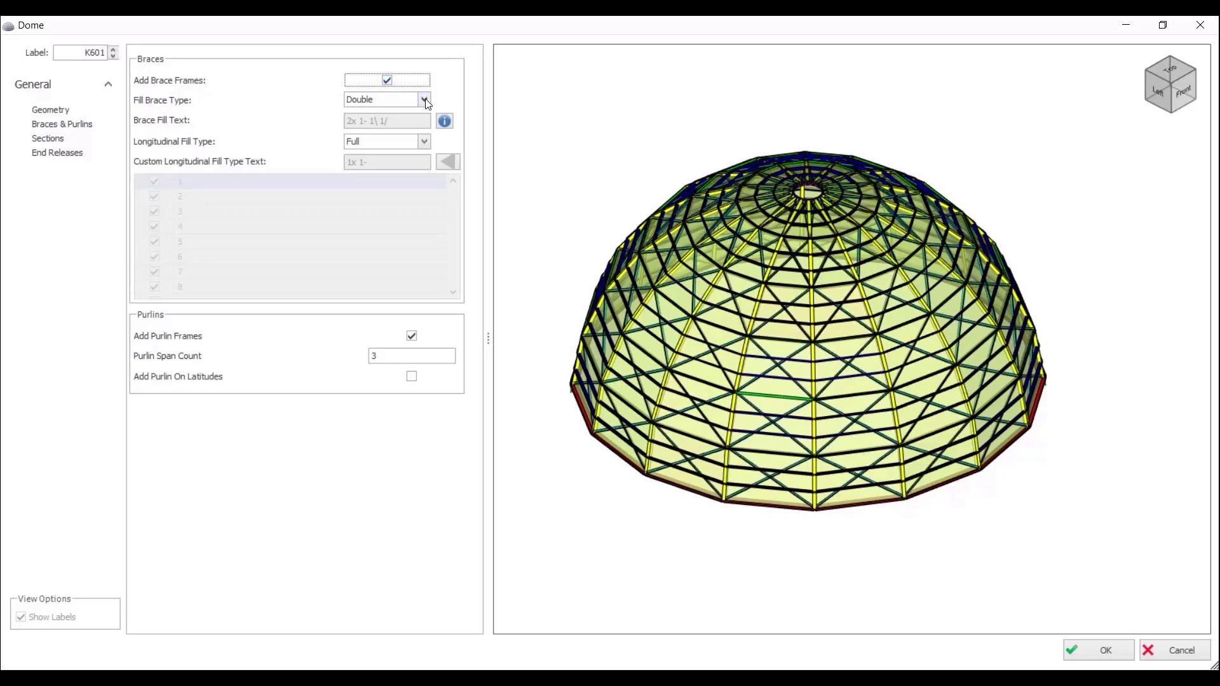
Step: Try the Single, Staggered and Custom brace fill types on the dome, and restore Double
{"action": "left_click", "coordinate": [424, 100]}
{"action": "left_click", "coordinate": [407, 121]}
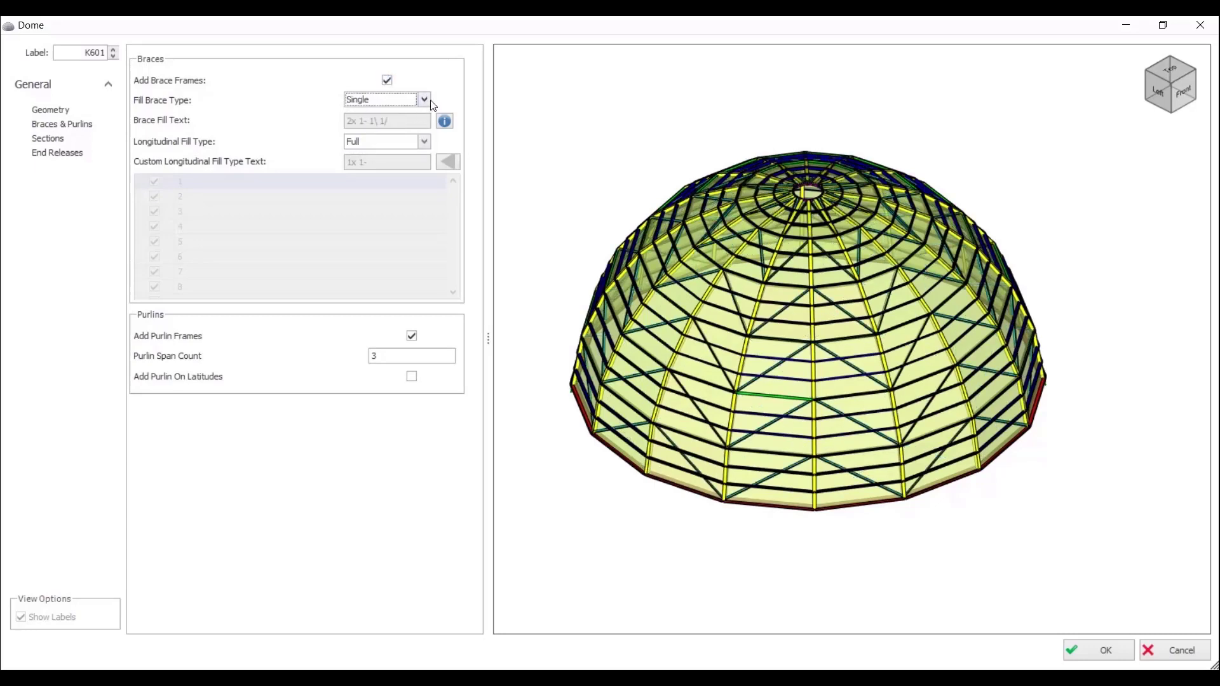
{"action": "left_click", "coordinate": [424, 100]}
{"action": "left_click", "coordinate": [389, 134]}
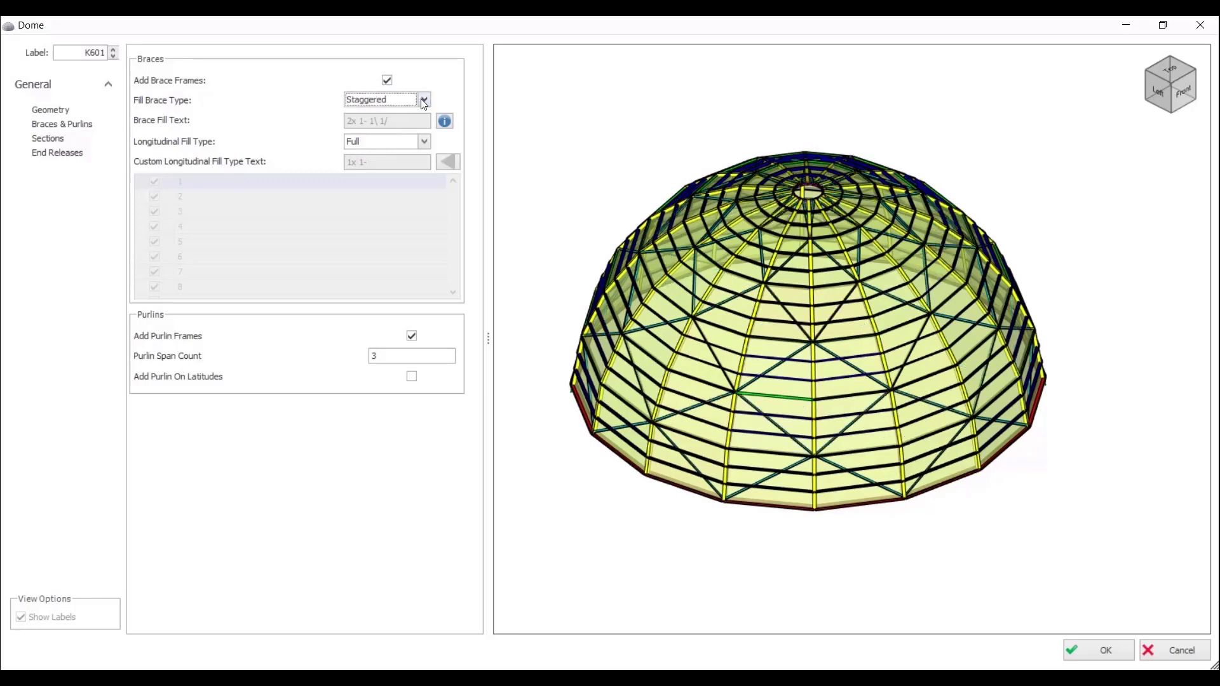
{"action": "left_click", "coordinate": [424, 99]}
{"action": "left_click", "coordinate": [378, 146]}
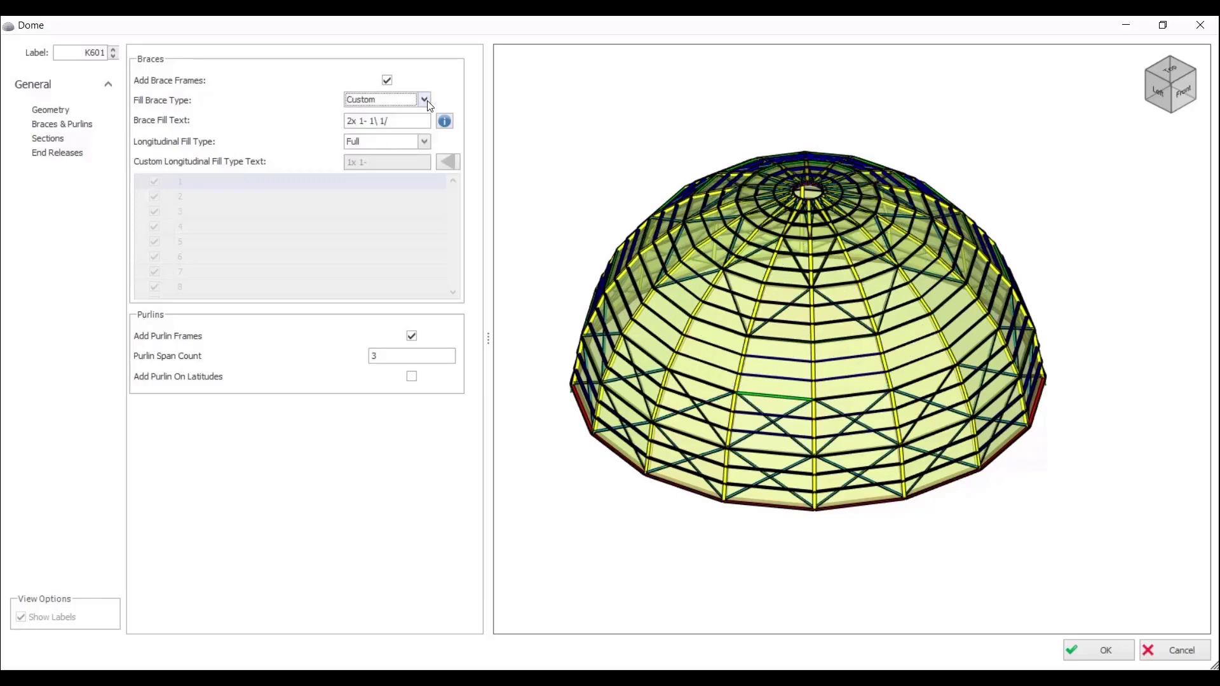
{"action": "left_click", "coordinate": [424, 100]}
{"action": "left_click", "coordinate": [403, 112]}
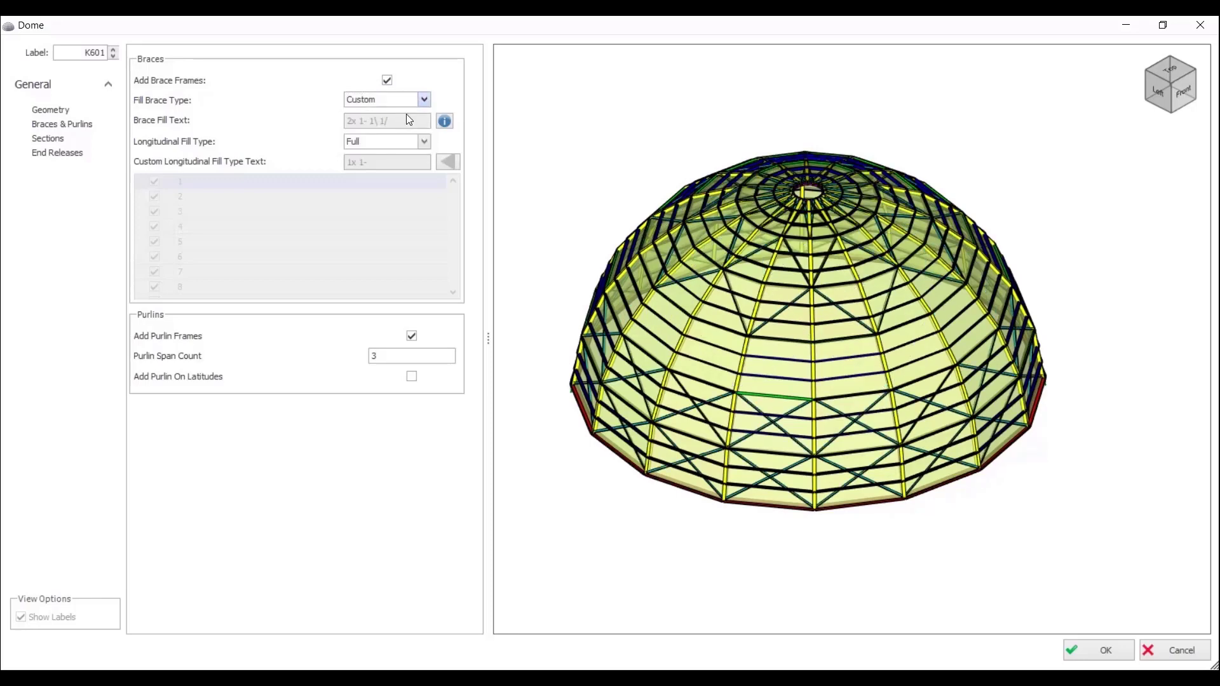
Step: Try the longitudinal fill types One Fill One Empty, One Fill Two Empty, Two Fill One Empty and Two Fill Two Empty for the braces
{"action": "left_click", "coordinate": [423, 141]}
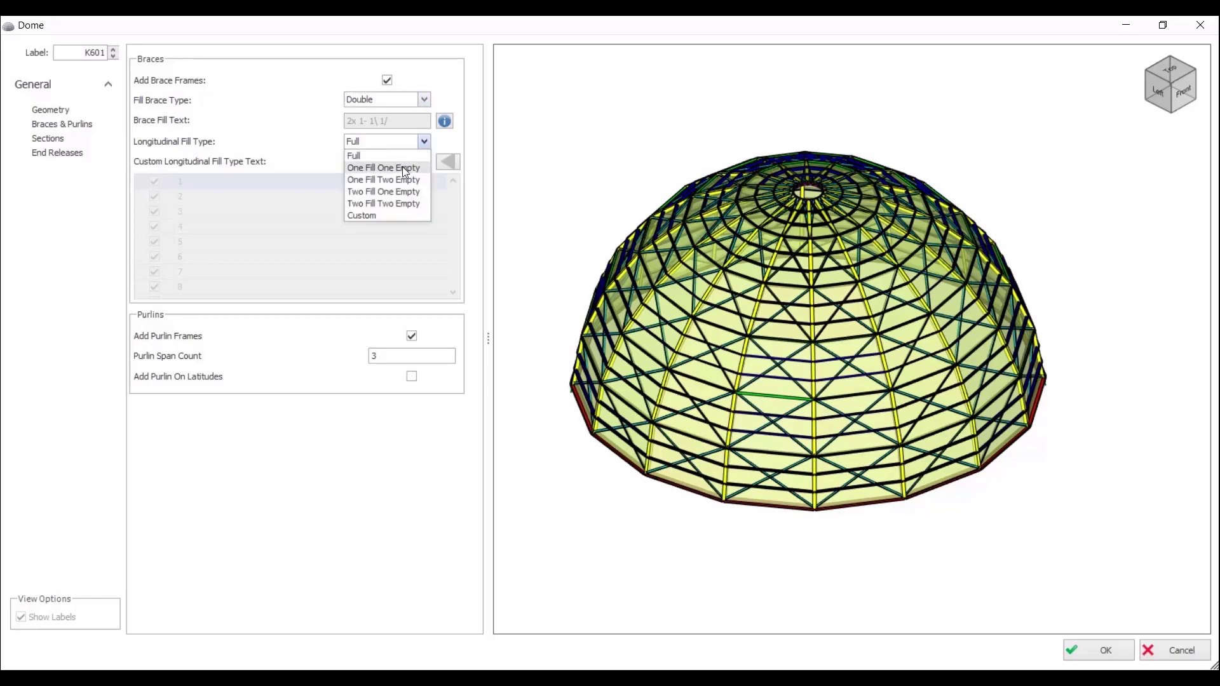
{"action": "left_click", "coordinate": [423, 143]}
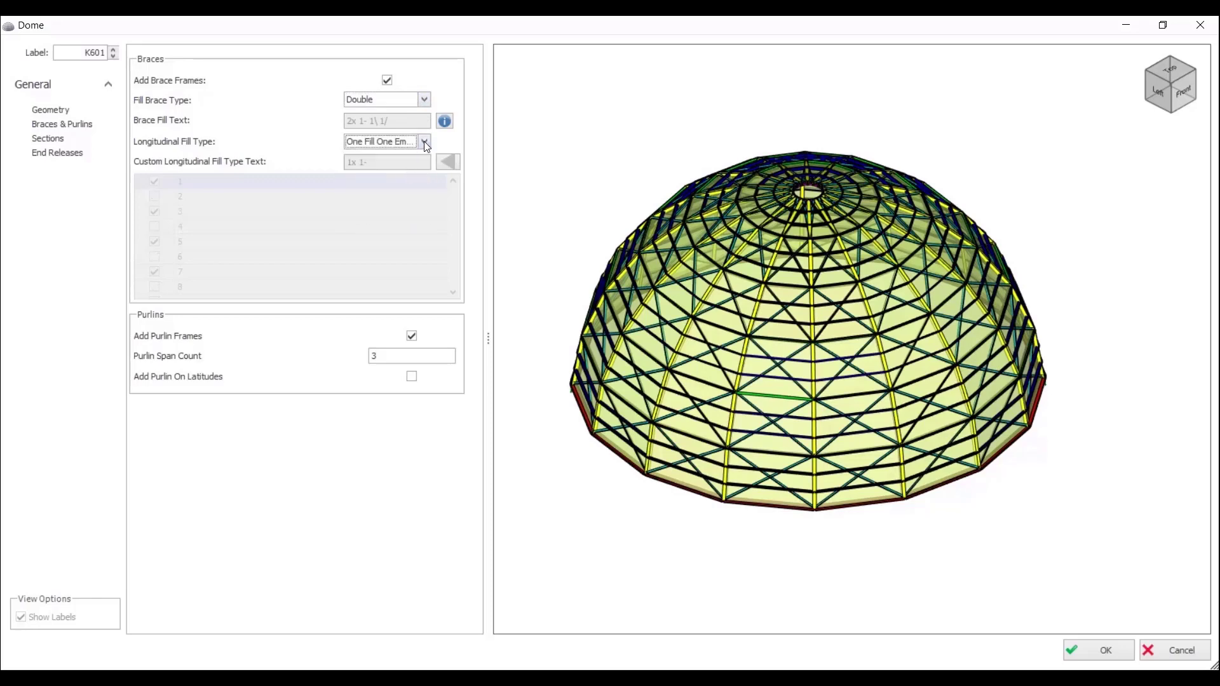
{"action": "left_click", "coordinate": [425, 141]}
{"action": "left_click", "coordinate": [394, 175]}
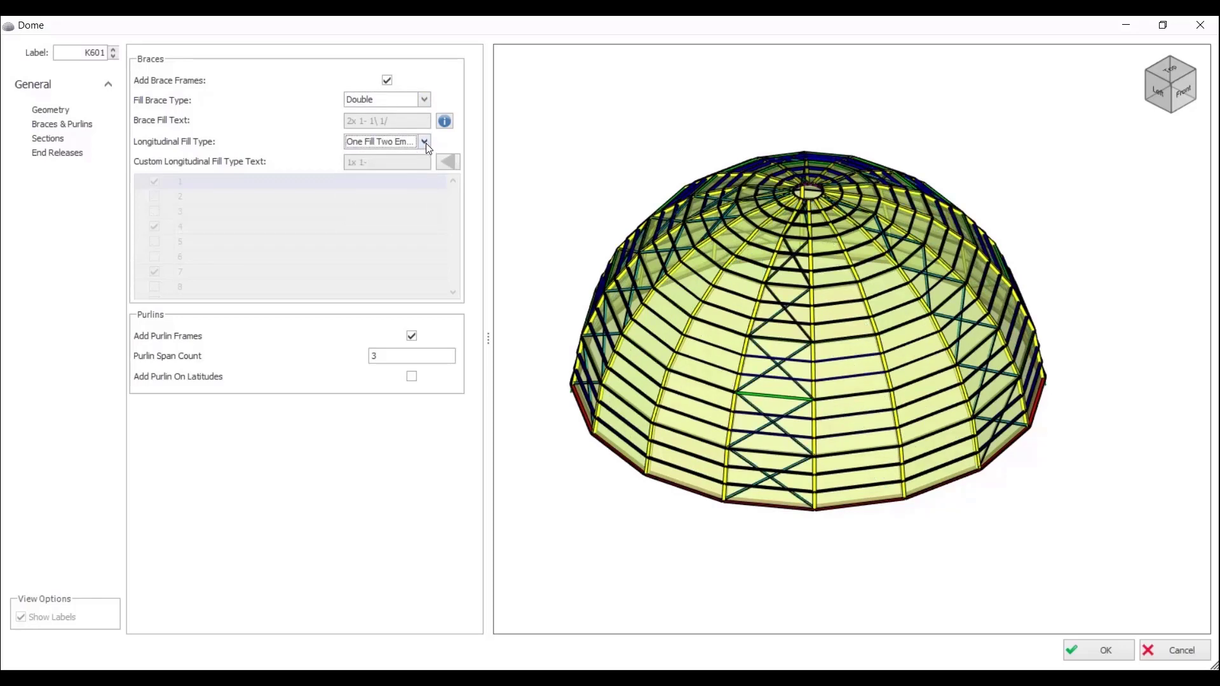
{"action": "left_click", "coordinate": [424, 141]}
{"action": "left_click", "coordinate": [406, 183]}
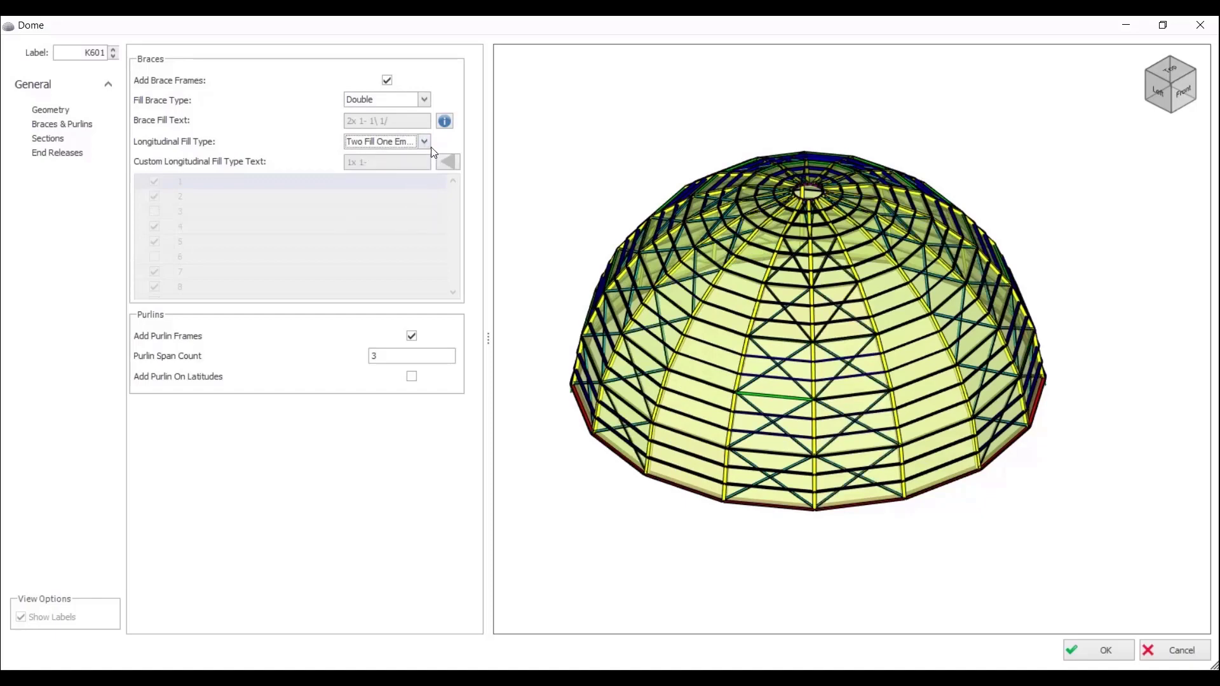
{"action": "left_click", "coordinate": [425, 141]}
{"action": "left_click", "coordinate": [420, 191]}
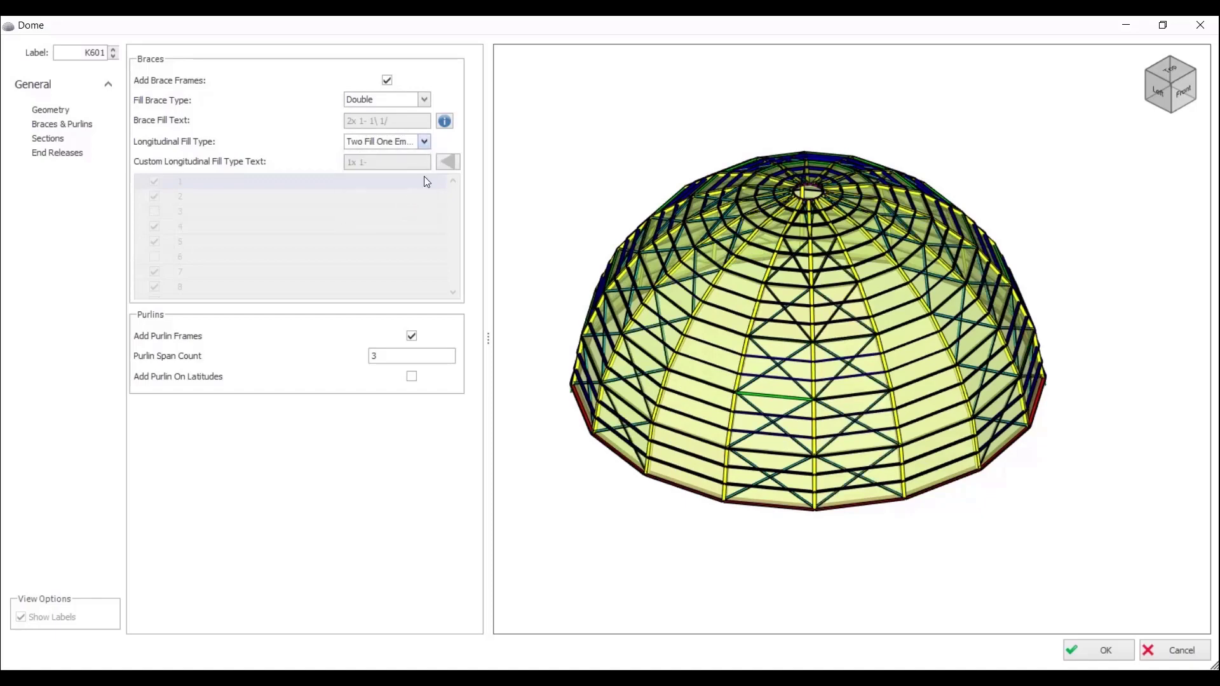
Step: Choose a Custom longitudinal fill type for the braces and keep only bays 1 and 2 filled
{"action": "left_click", "coordinate": [424, 142]}
{"action": "left_click", "coordinate": [381, 198]}
{"action": "scroll", "coordinate": [172, 273], "scroll_direction": "down", "scroll_amount": 2}
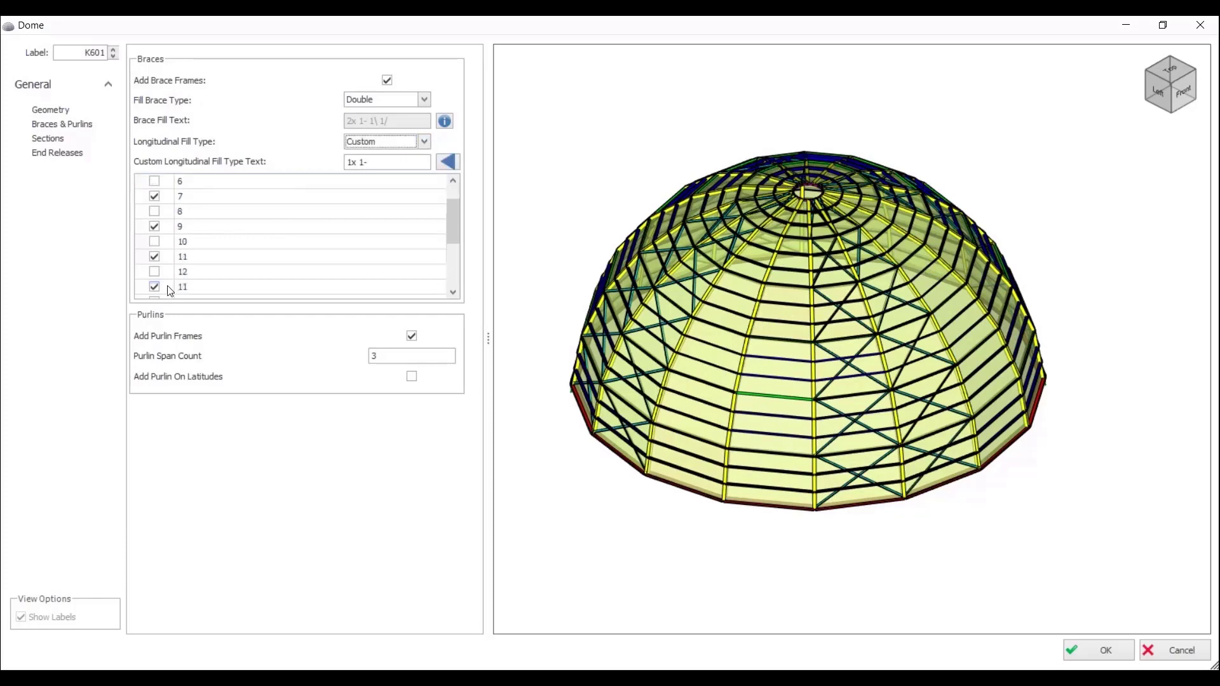
{"action": "scroll", "coordinate": [160, 285], "scroll_direction": "down", "scroll_amount": 1}
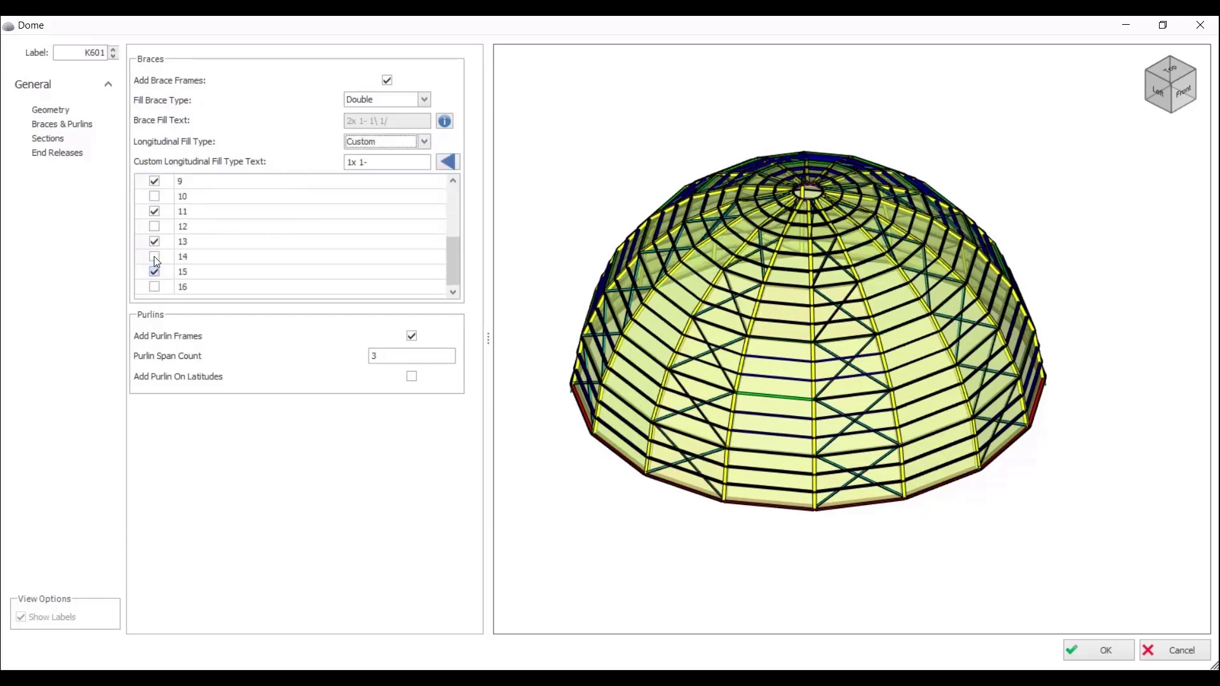
{"action": "left_click", "coordinate": [154, 272]}
{"action": "left_click", "coordinate": [155, 242]}
{"action": "left_click", "coordinate": [154, 212]}
{"action": "scroll", "coordinate": [159, 225], "scroll_direction": "up", "scroll_amount": 1}
{"action": "left_click", "coordinate": [156, 213]}
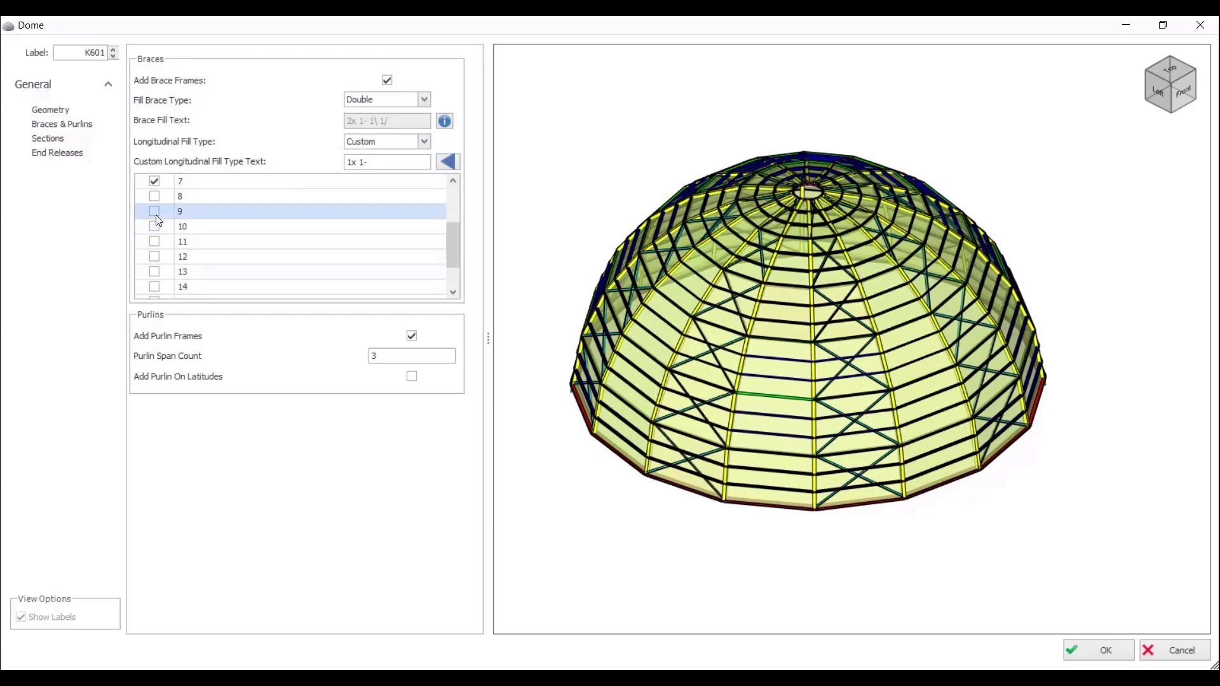
{"action": "left_click", "coordinate": [155, 182]}
{"action": "scroll", "coordinate": [171, 242], "scroll_direction": "up", "scroll_amount": 2}
{"action": "left_click", "coordinate": [155, 227]}
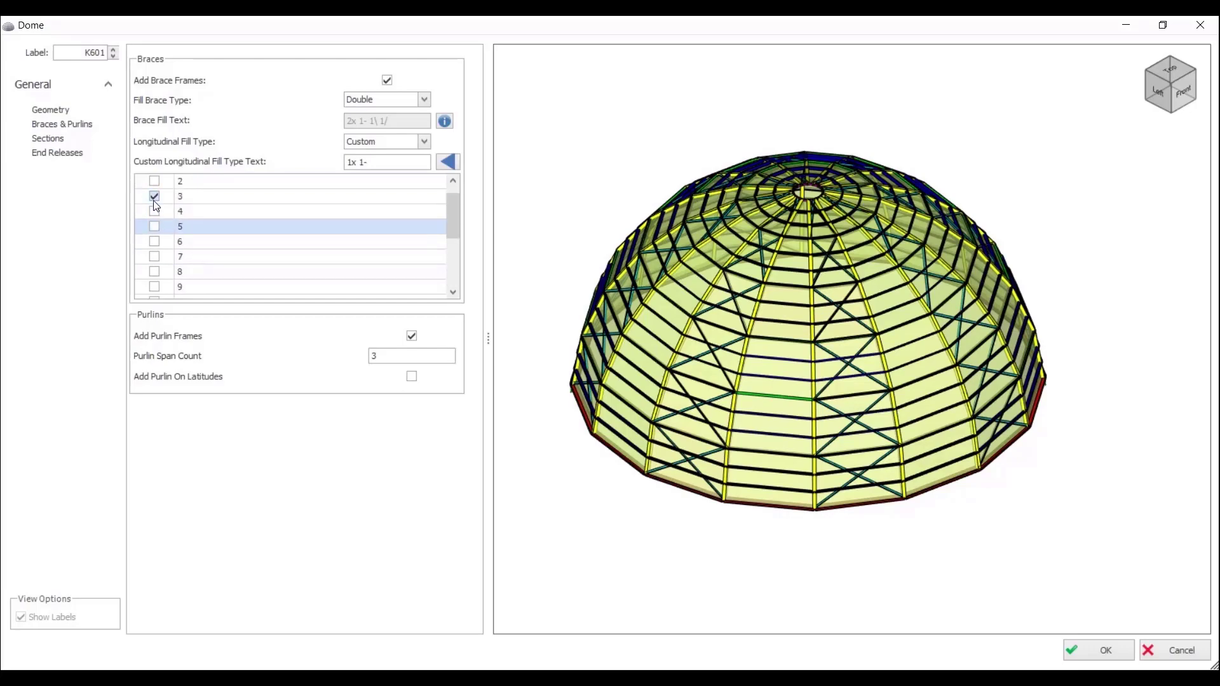
{"action": "left_click", "coordinate": [154, 196]}
{"action": "left_click", "coordinate": [154, 183]}
{"action": "scroll", "coordinate": [267, 242], "scroll_direction": "up", "scroll_amount": 1}
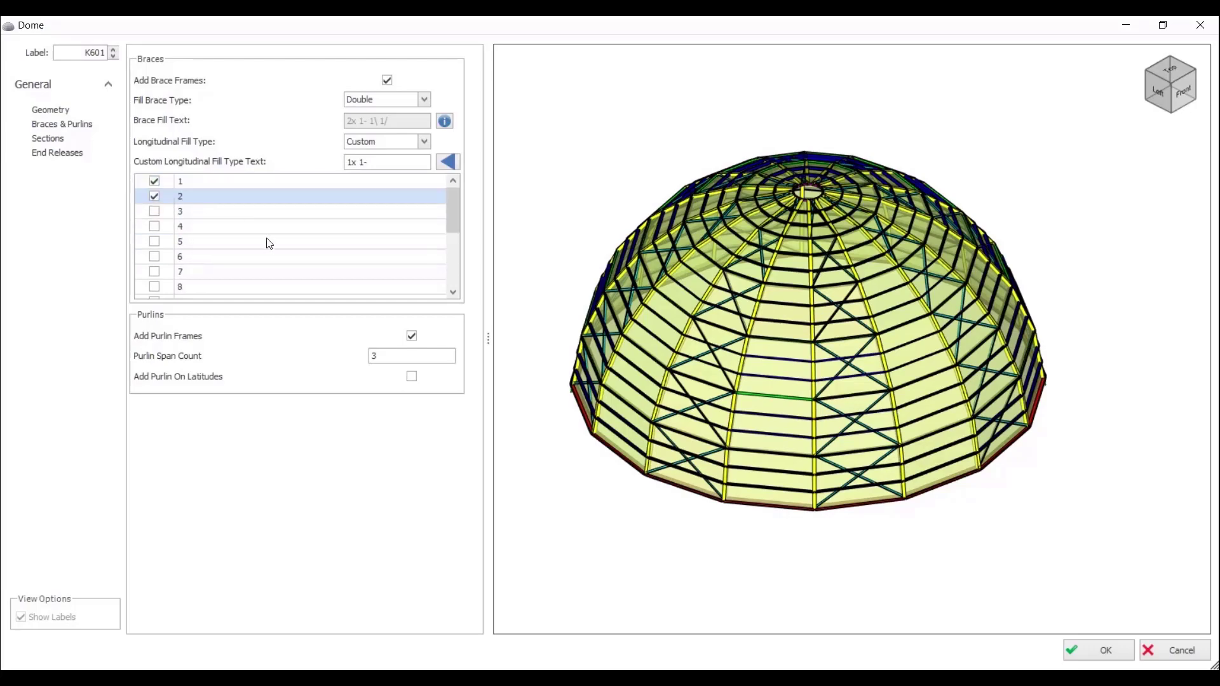
Step: Apply the custom bay selection to the dome's braces, inspect it, and restore the Full longitudinal fill type
{"action": "left_click", "coordinate": [456, 158]}
{"action": "middle_click_drag", "start_coordinate": [692, 190], "coordinate": [699, 271]}
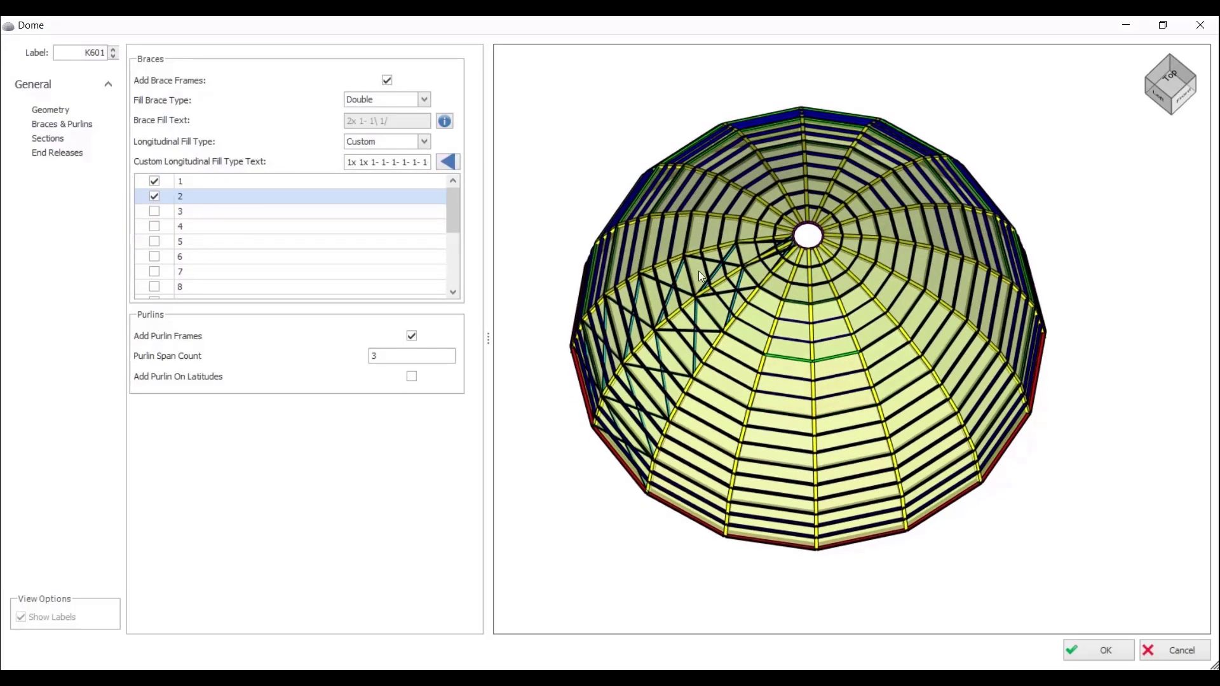
{"action": "scroll", "coordinate": [694, 314], "scroll_direction": "up", "scroll_amount": 3}
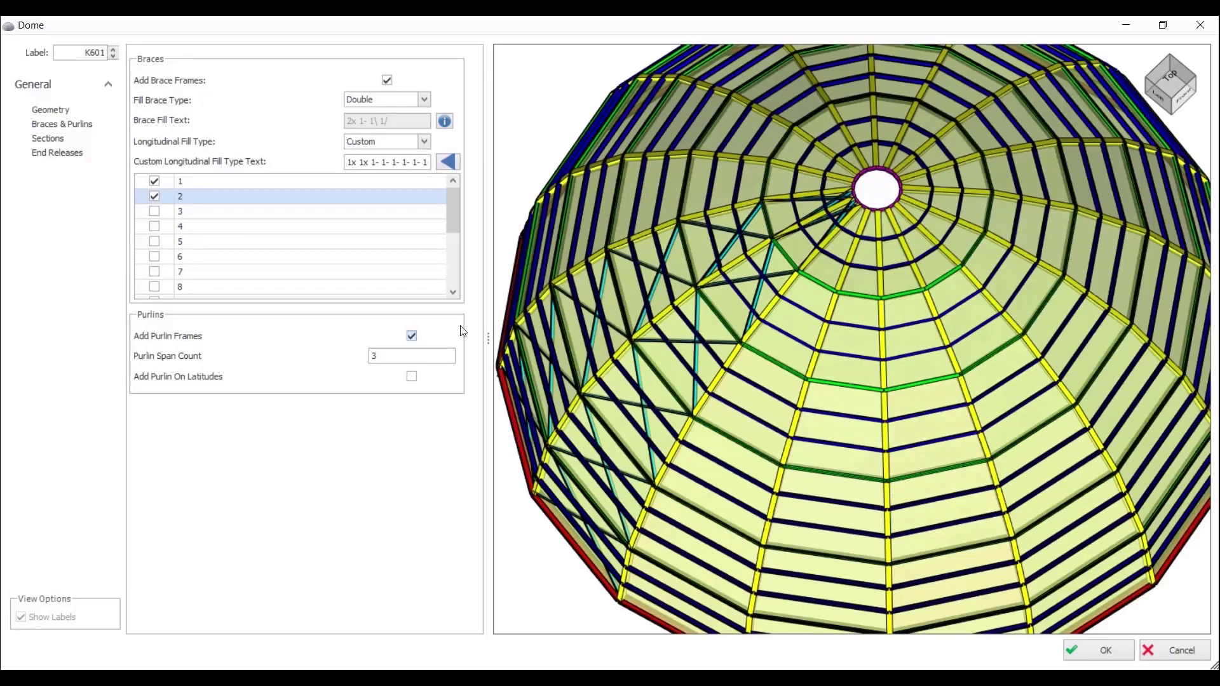
{"action": "scroll", "coordinate": [724, 394], "scroll_direction": "down", "scroll_amount": 5}
{"action": "middle_click_drag", "start_coordinate": [802, 410], "coordinate": [805, 359]}
{"action": "left_click", "coordinate": [426, 142]}
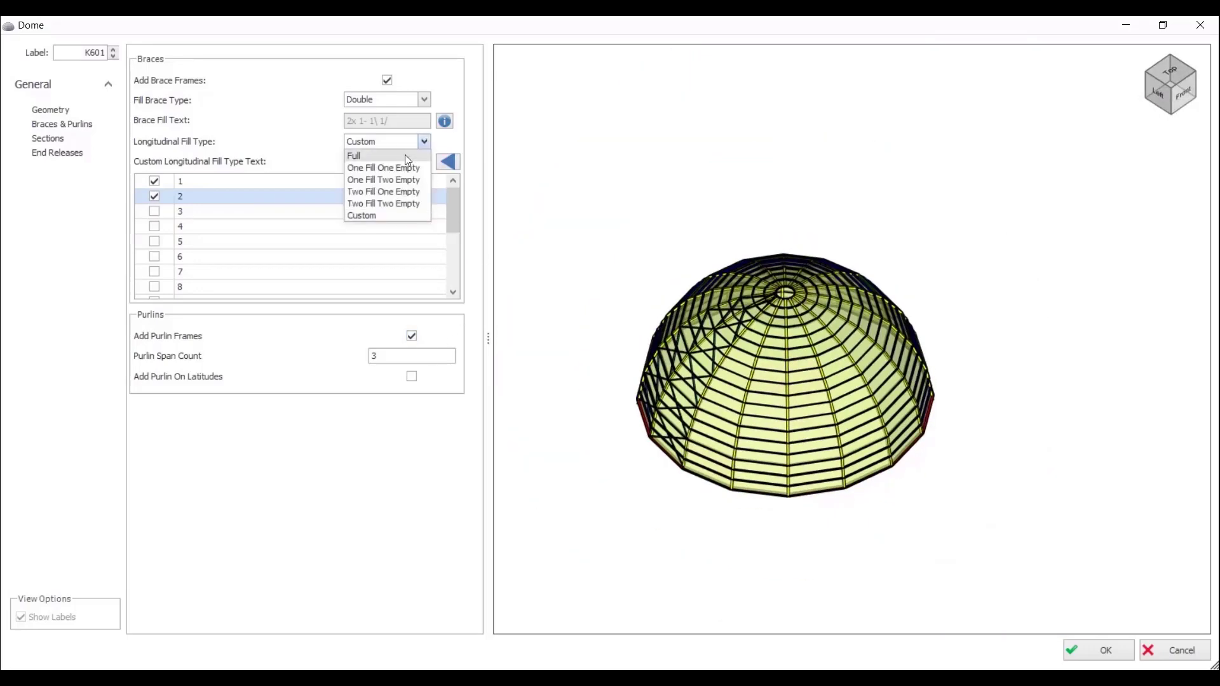
{"action": "left_click", "coordinate": [404, 155]}
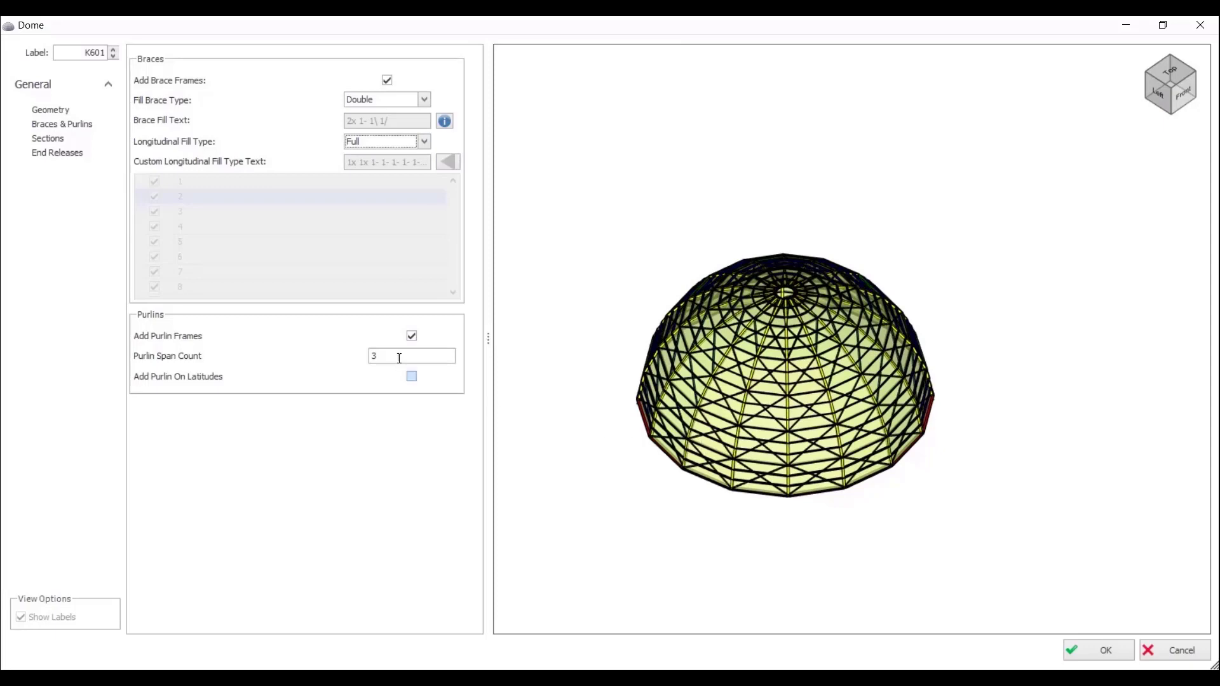
Step: Switch the dome's purlin frames off and back on, and add purlins on the latitudes
{"action": "left_click", "coordinate": [413, 337]}
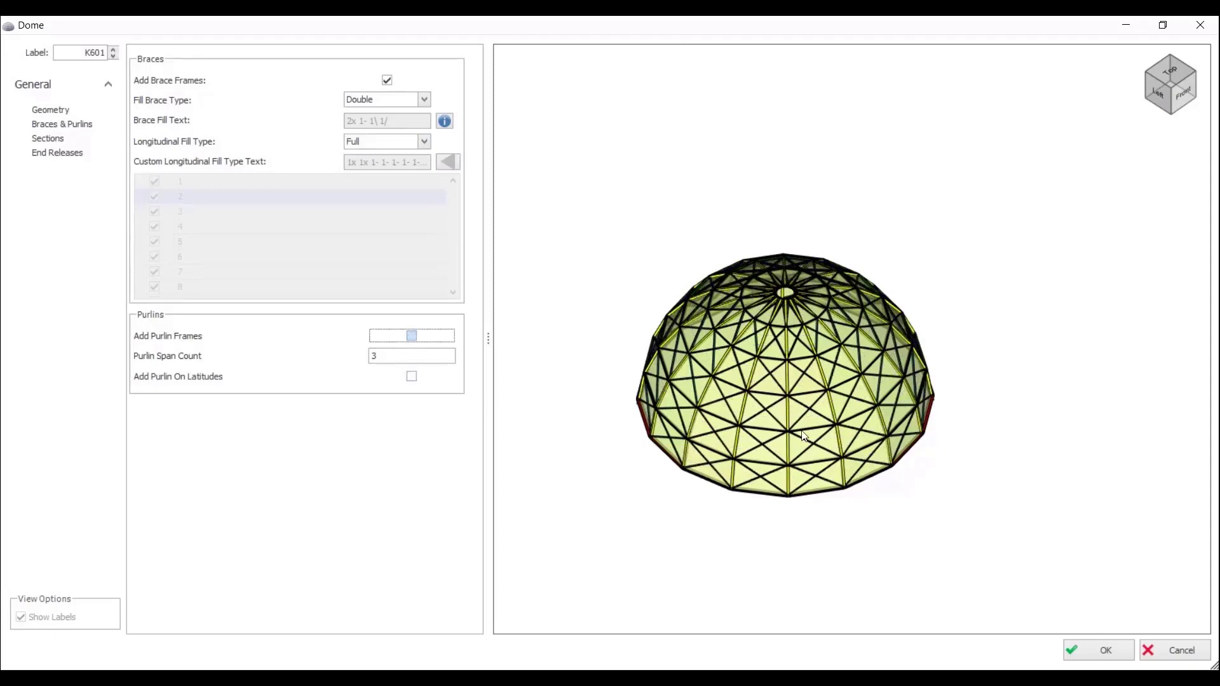
{"action": "scroll", "coordinate": [804, 435], "scroll_direction": "up", "scroll_amount": 5}
{"action": "left_click", "coordinate": [416, 337]}
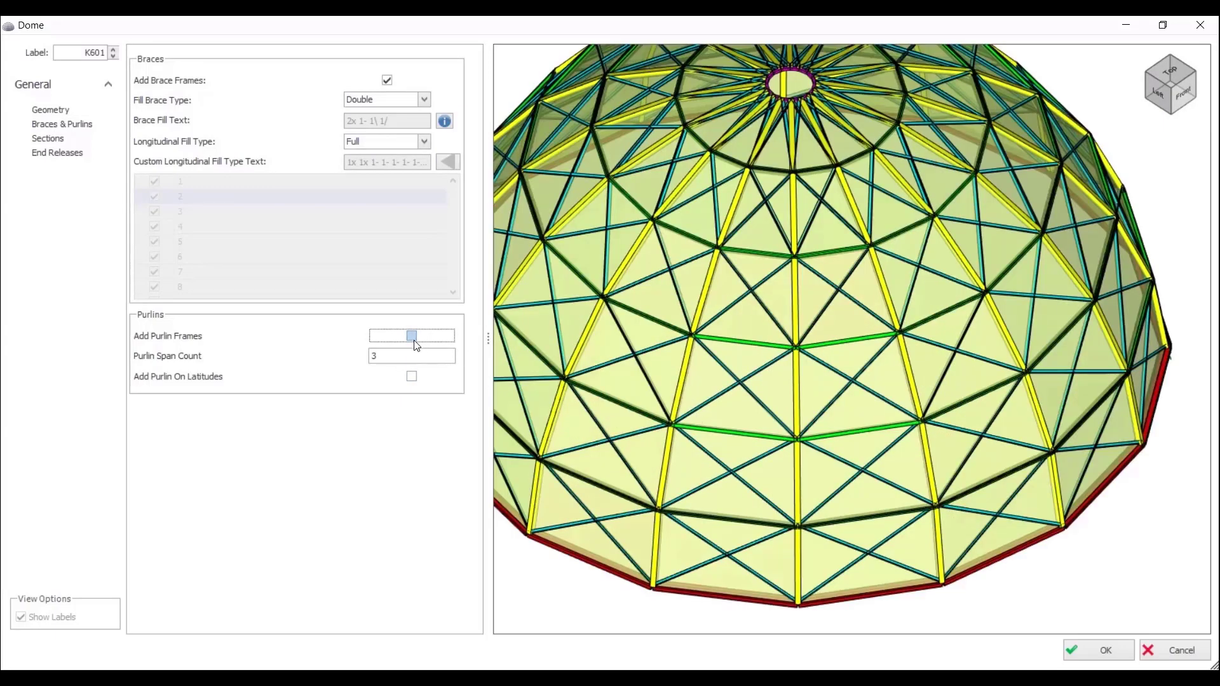
{"action": "left_click", "coordinate": [412, 377]}
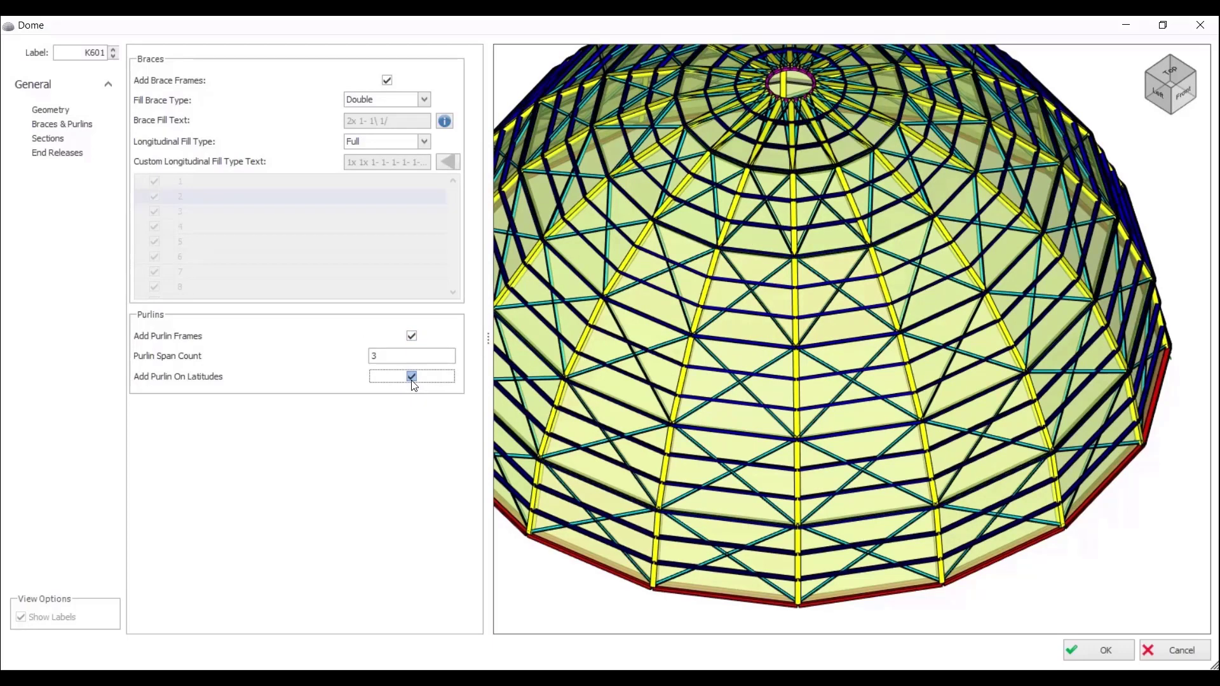
Step: Review the dome's frame sections and its full list of end releases, and accept the dome definition
{"action": "left_click", "coordinate": [51, 140]}
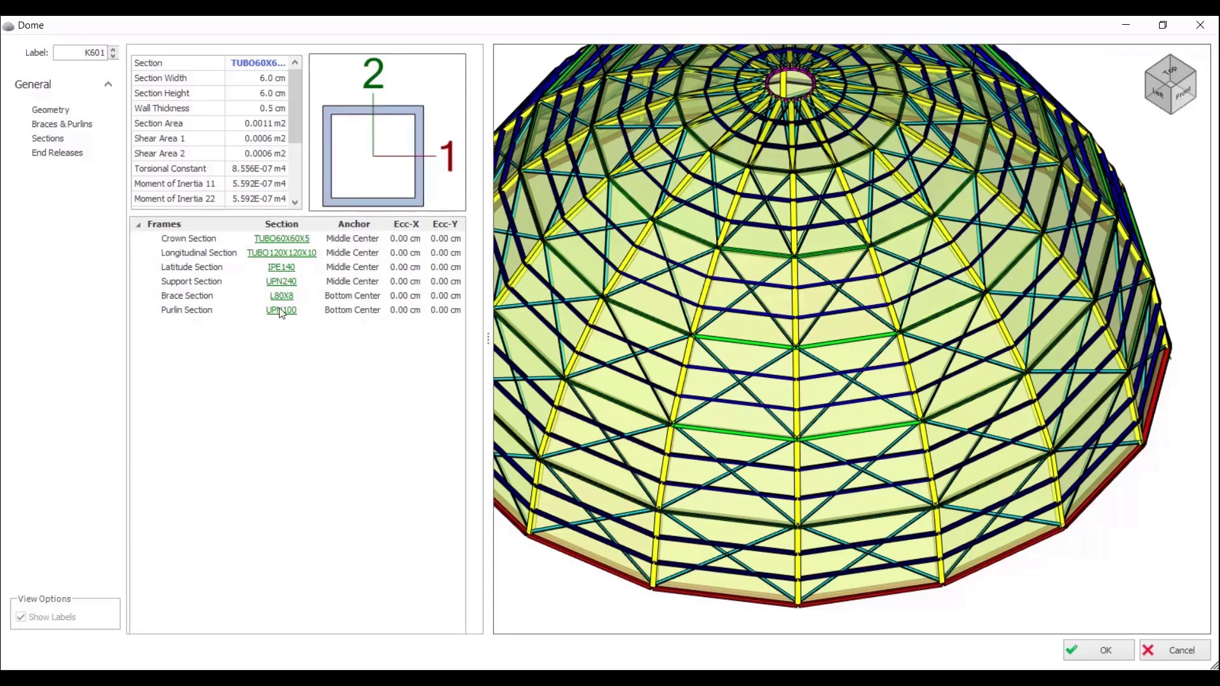
{"action": "left_click", "coordinate": [59, 154]}
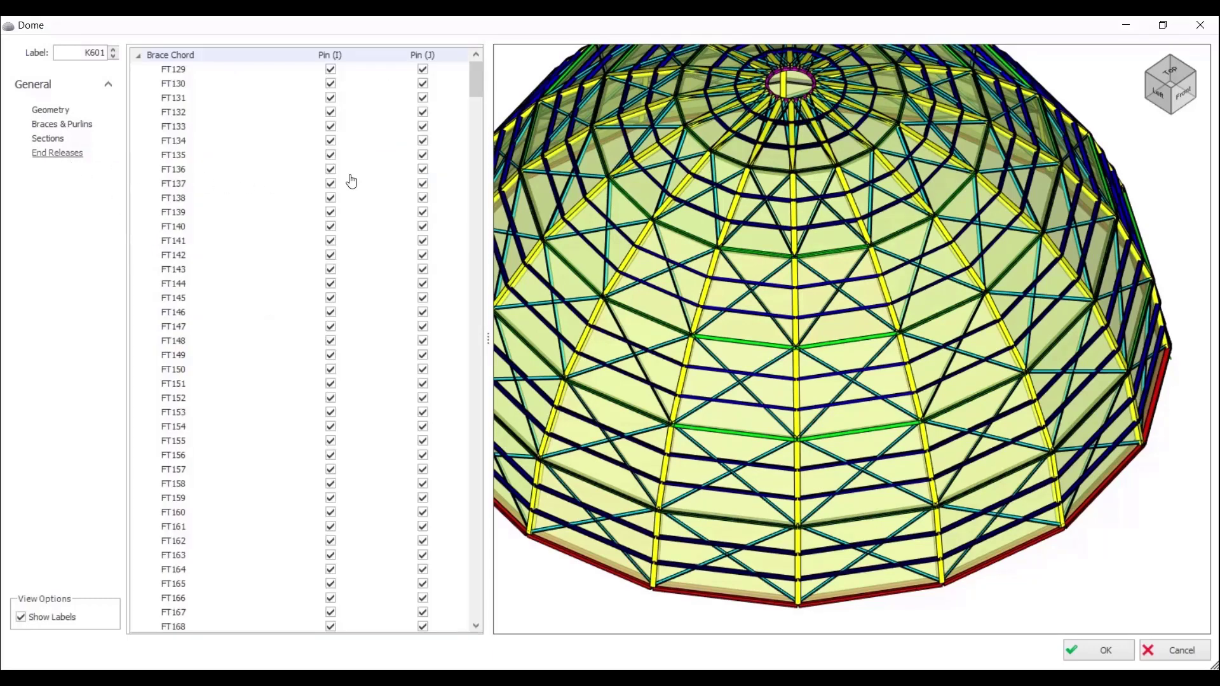
{"action": "left_click_drag", "start_coordinate": [479, 87], "coordinate": [491, 624]}
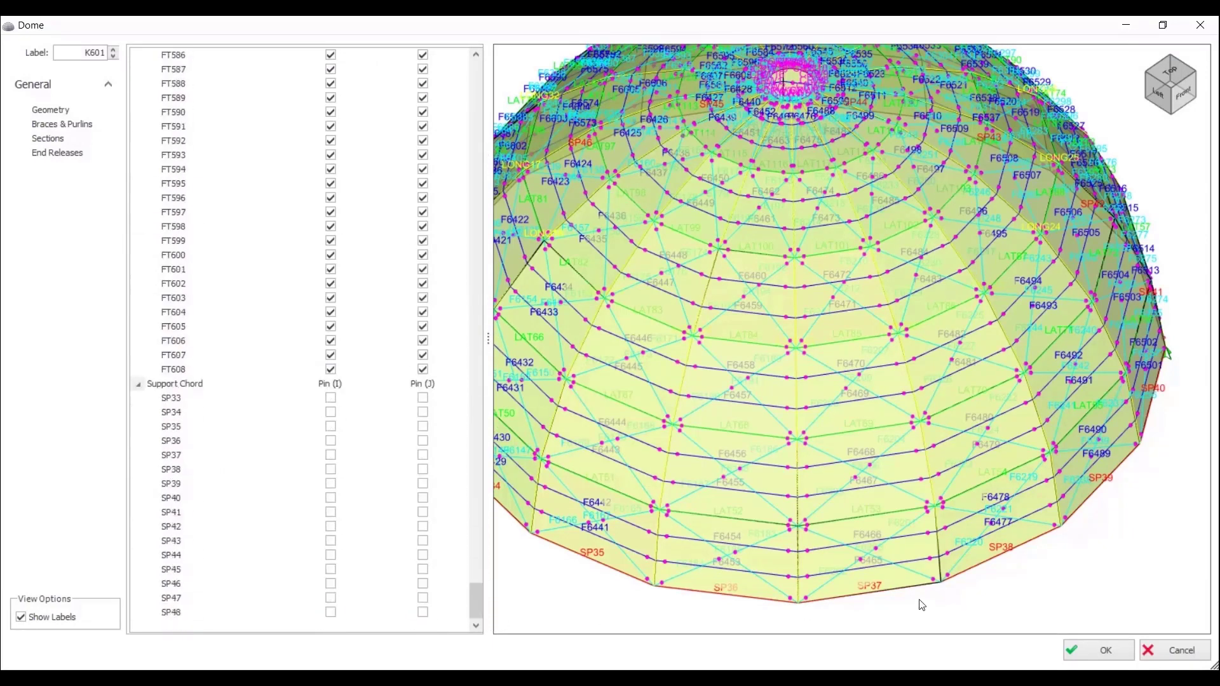
{"action": "left_click", "coordinate": [1092, 658]}
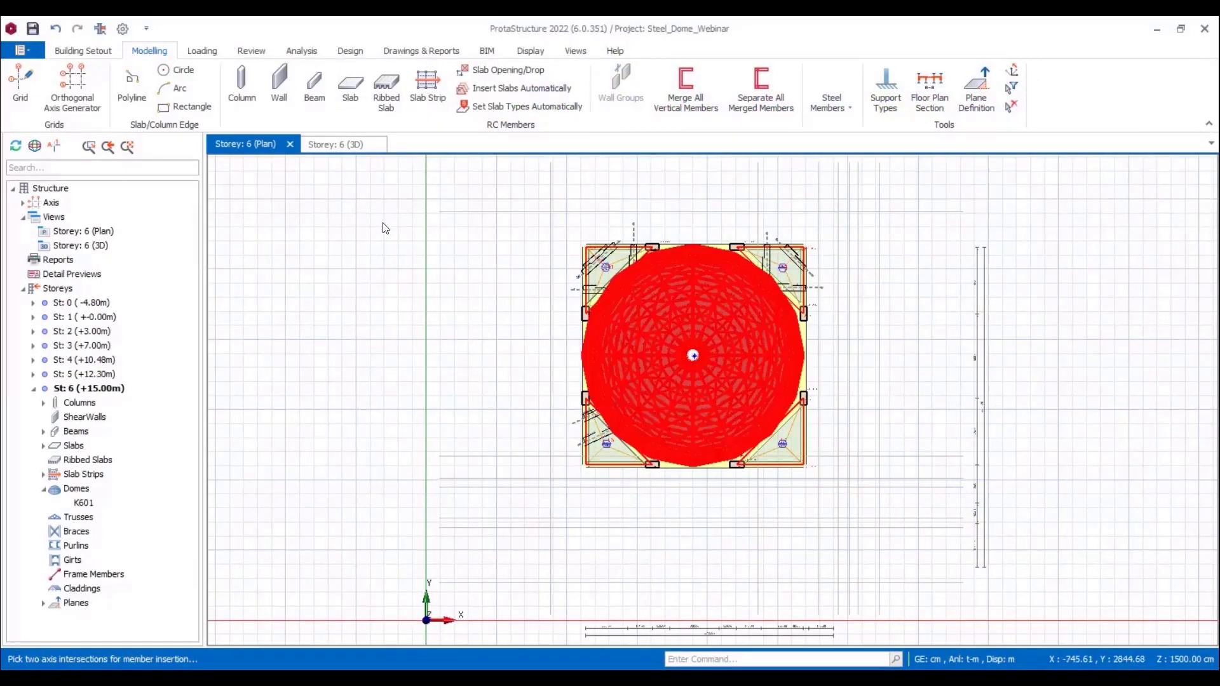
Step: Select the dome in the 3D view of storey 6 and open its loads editor at full window size
{"action": "left_click", "coordinate": [352, 152]}
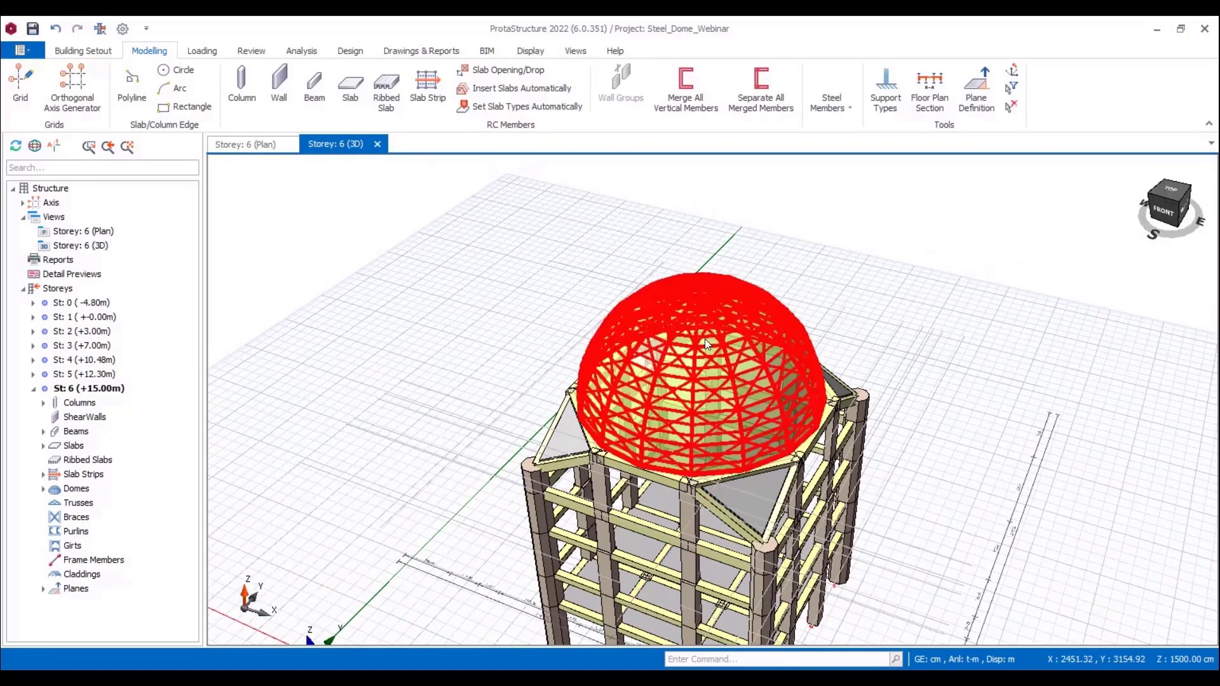
{"action": "left_click", "coordinate": [704, 338]}
{"action": "right_click", "coordinate": [704, 338]}
{"action": "left_click", "coordinate": [762, 448]}
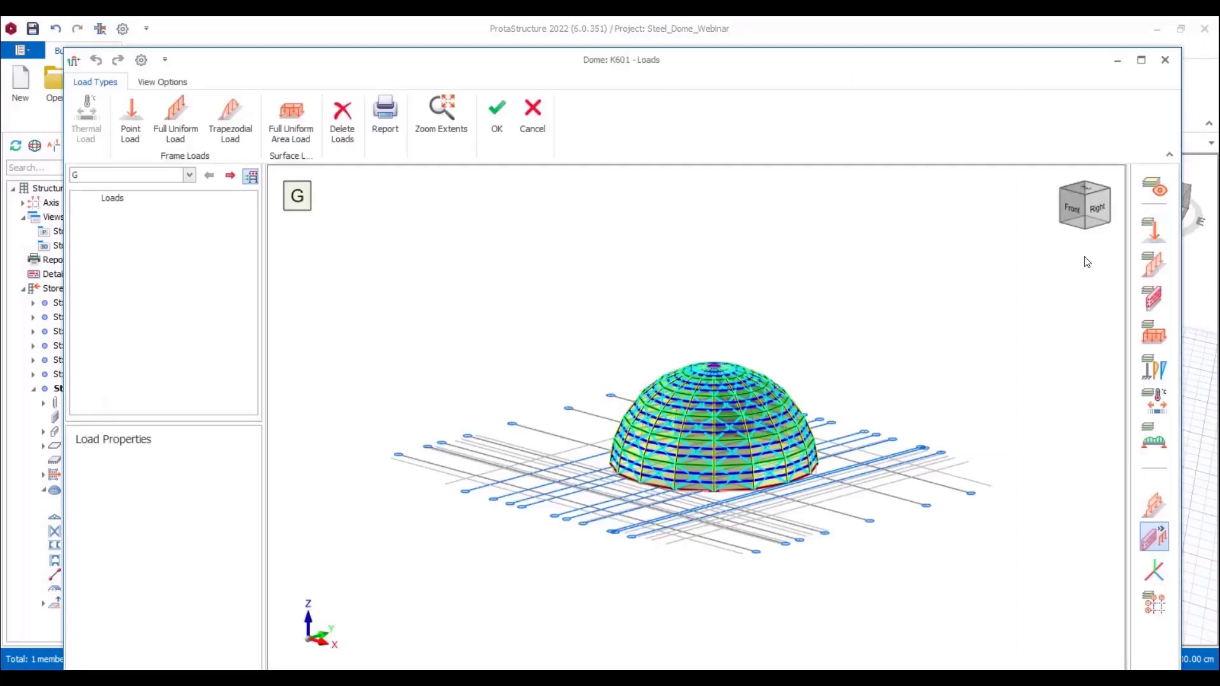
{"action": "left_click", "coordinate": [1141, 59]}
Step: Assign a full uniform area load of 0.050 t/m2 in the gravity direction to a cladding panel, load case G
{"action": "scroll", "coordinate": [719, 390], "scroll_direction": "up", "scroll_amount": 2}
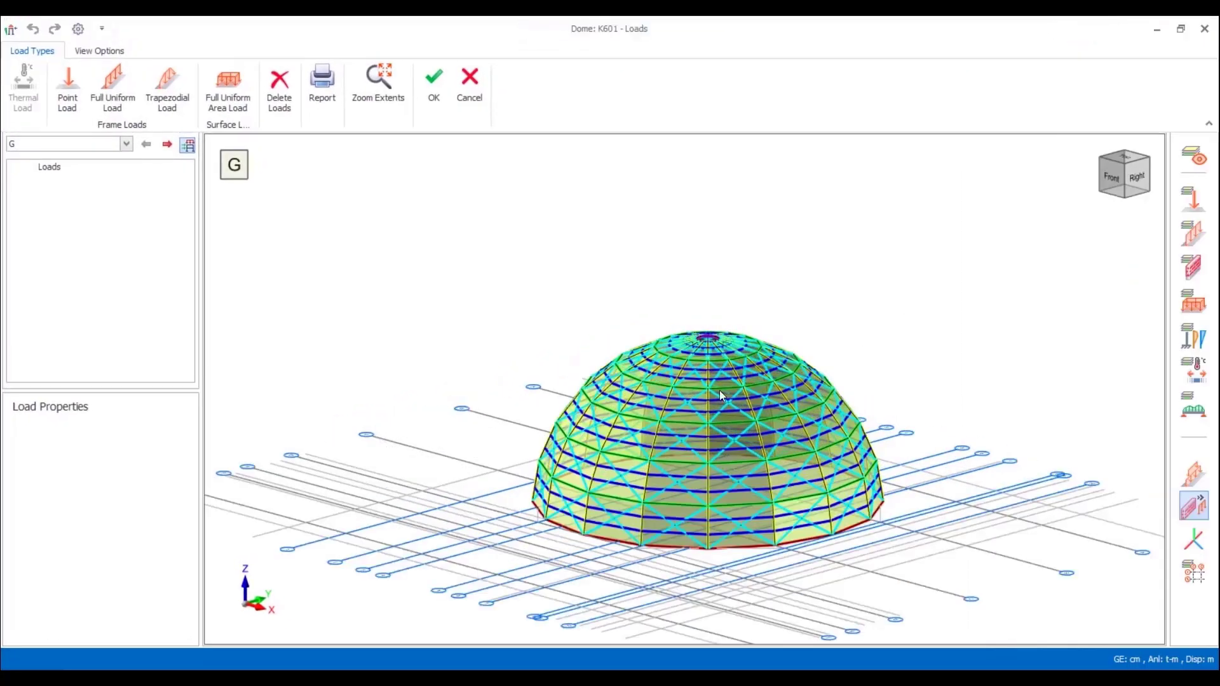
{"action": "middle_click_drag", "start_coordinate": [719, 390], "coordinate": [528, 292]}
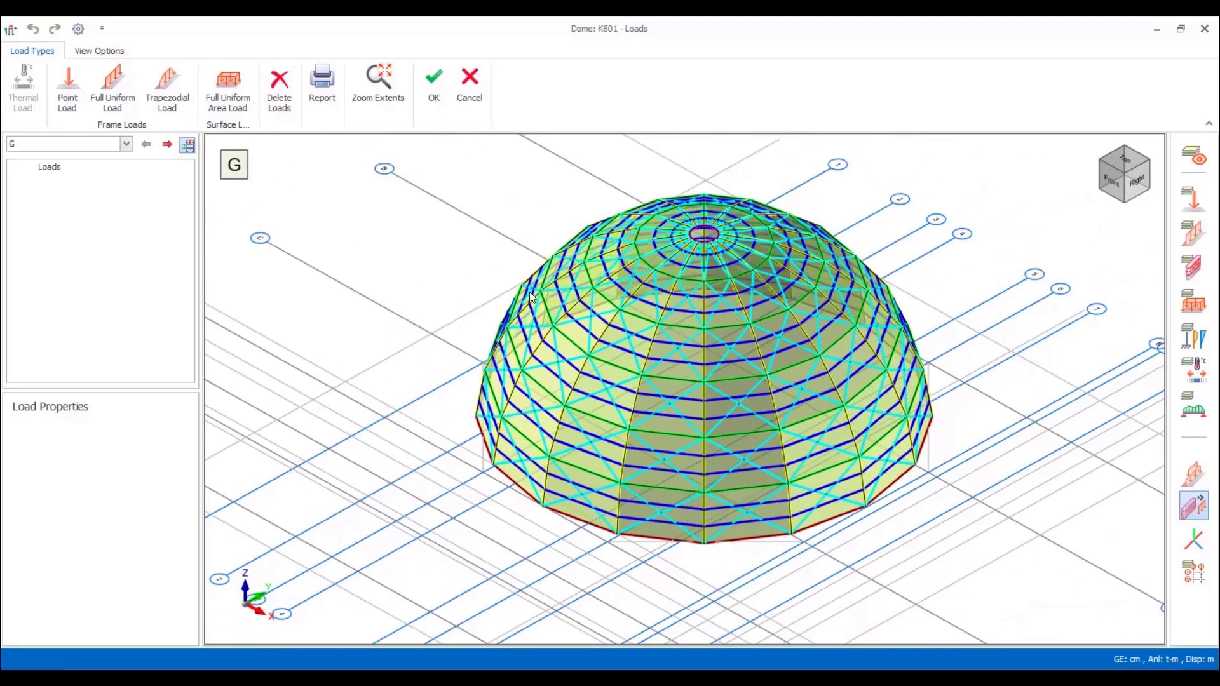
{"action": "left_click", "coordinate": [216, 89]}
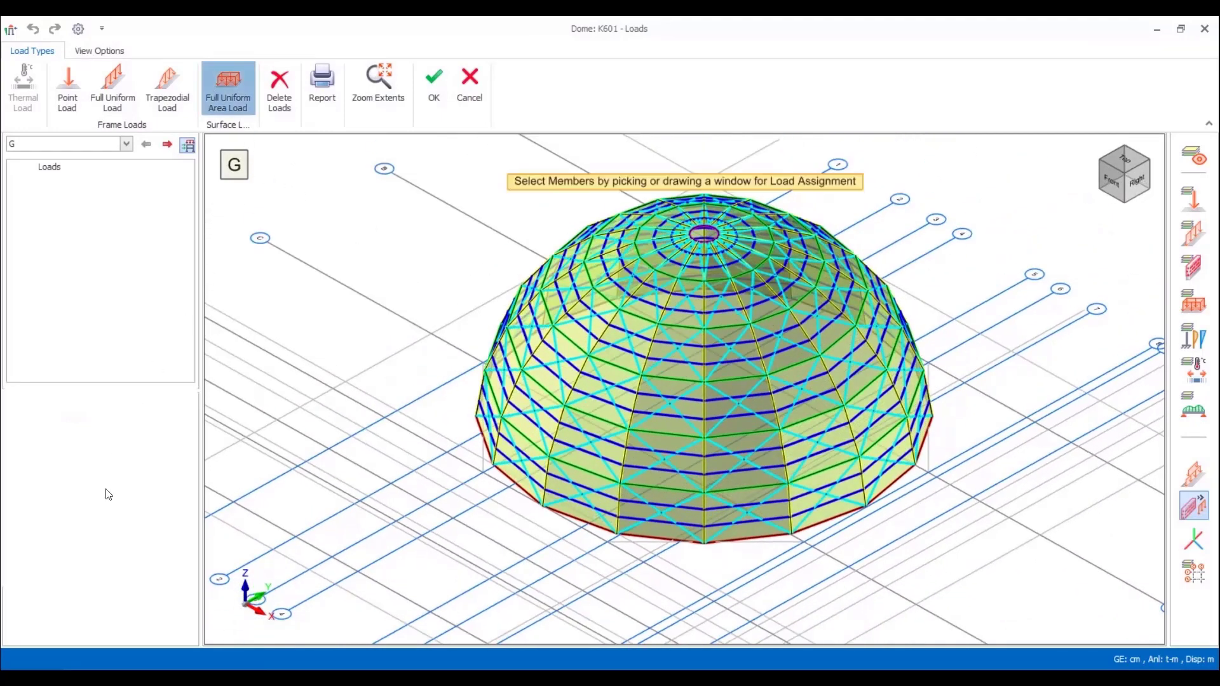
{"action": "left_click", "coordinate": [667, 420]}
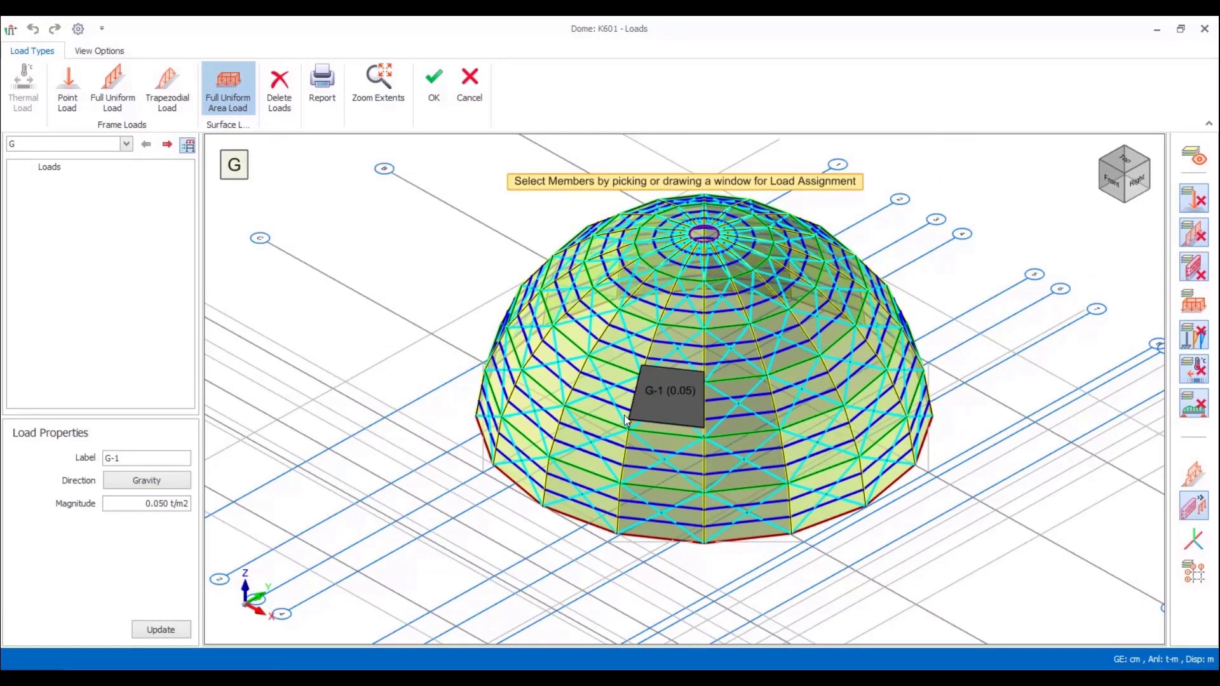
Step: Assign a full uniform gravity load of 0.07 t/m to a horizontal frame member at about mid-height of the dome
{"action": "left_click", "coordinate": [114, 105]}
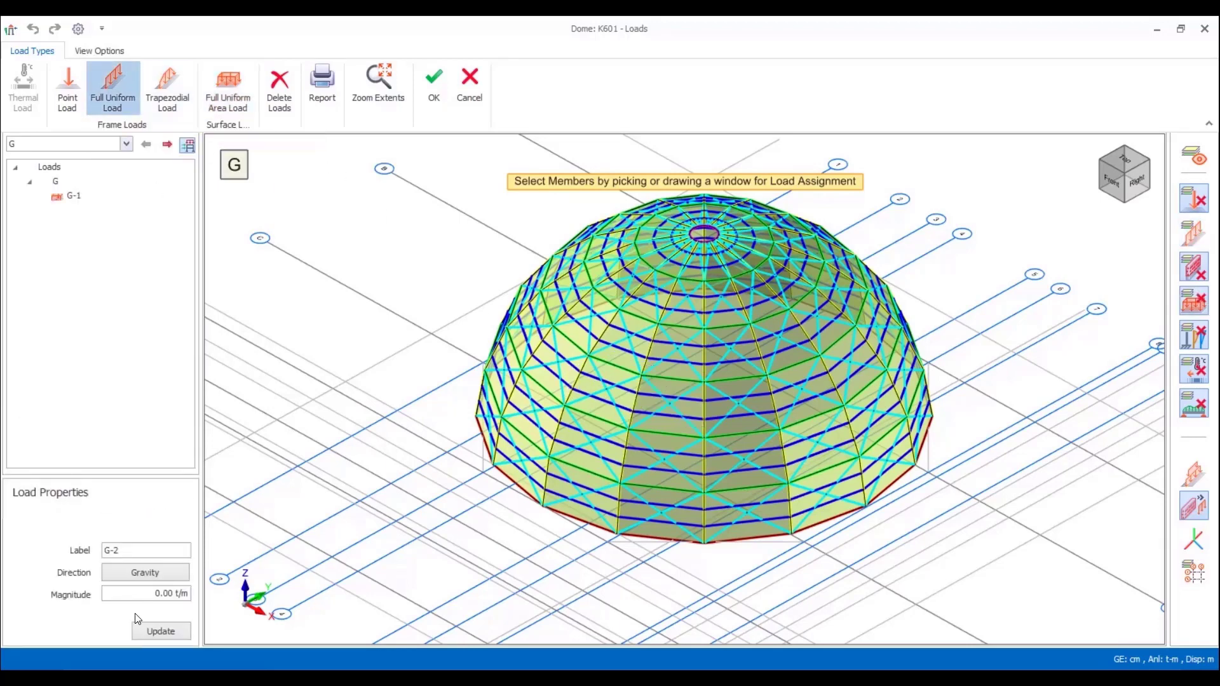
{"action": "left_click", "coordinate": [159, 593]}
{"action": "left_click", "coordinate": [157, 593]}
{"action": "left_click", "coordinate": [730, 376]}
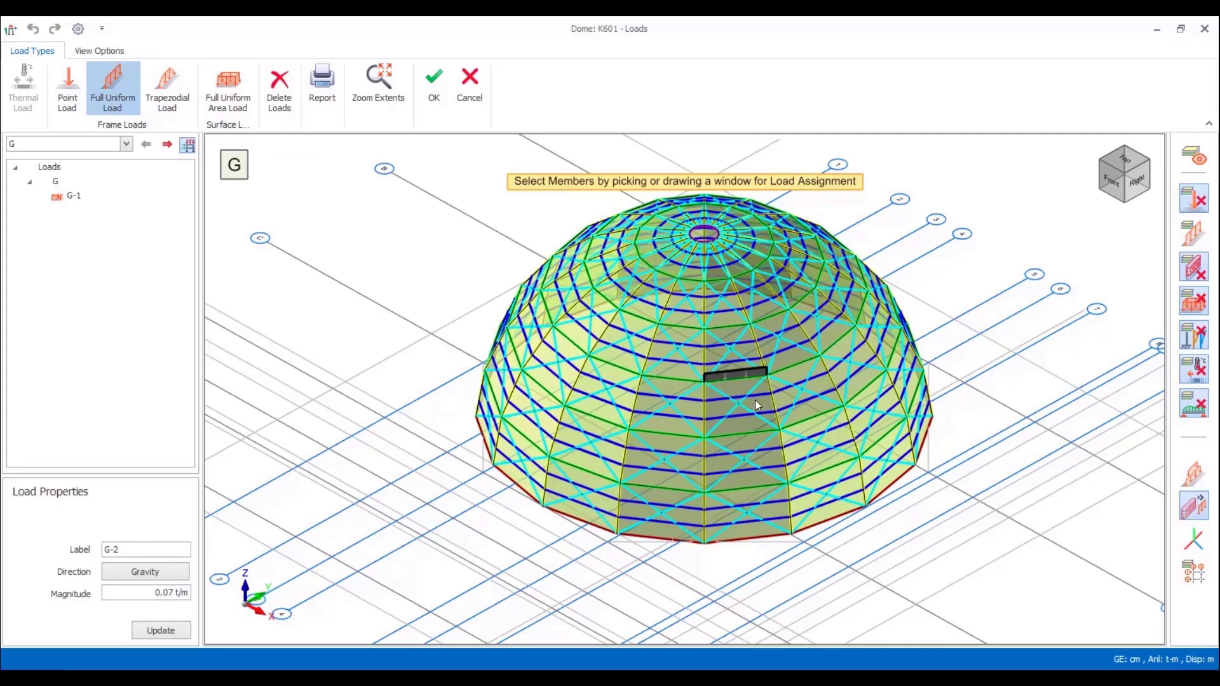
Step: Assign a trapezoidal gravity load with 0.03 t/m at 25% and 0.08 t/m at 75% to a horizontal member higher up the dome
{"action": "left_click", "coordinate": [173, 88]}
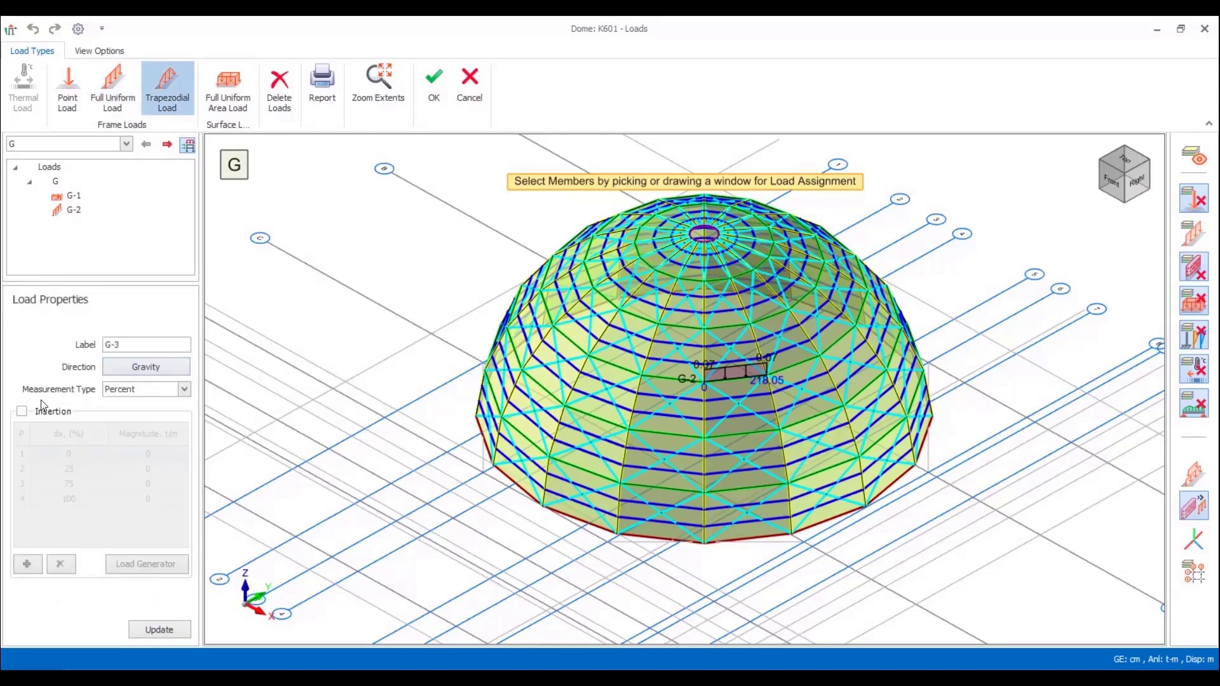
{"action": "left_click", "coordinate": [22, 412]}
{"action": "left_click", "coordinate": [154, 468]}
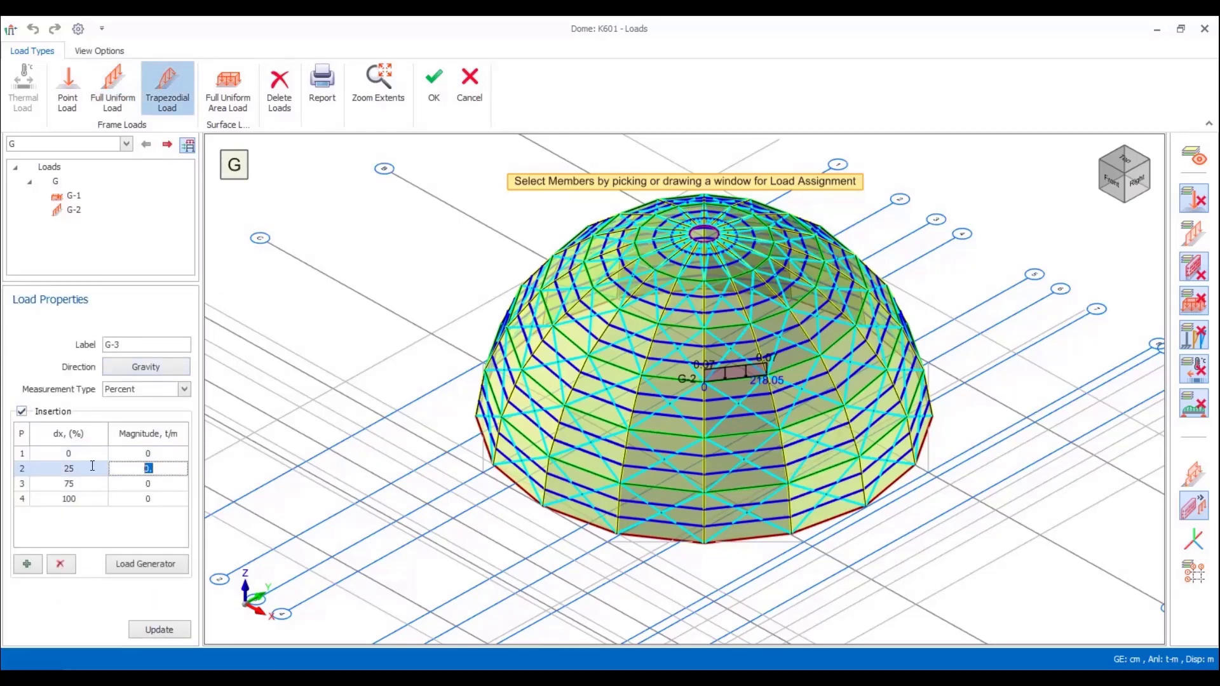
{"action": "type", "text": ".03"}
{"action": "left_click", "coordinate": [163, 484]}
{"action": "type", "text": ".08"}
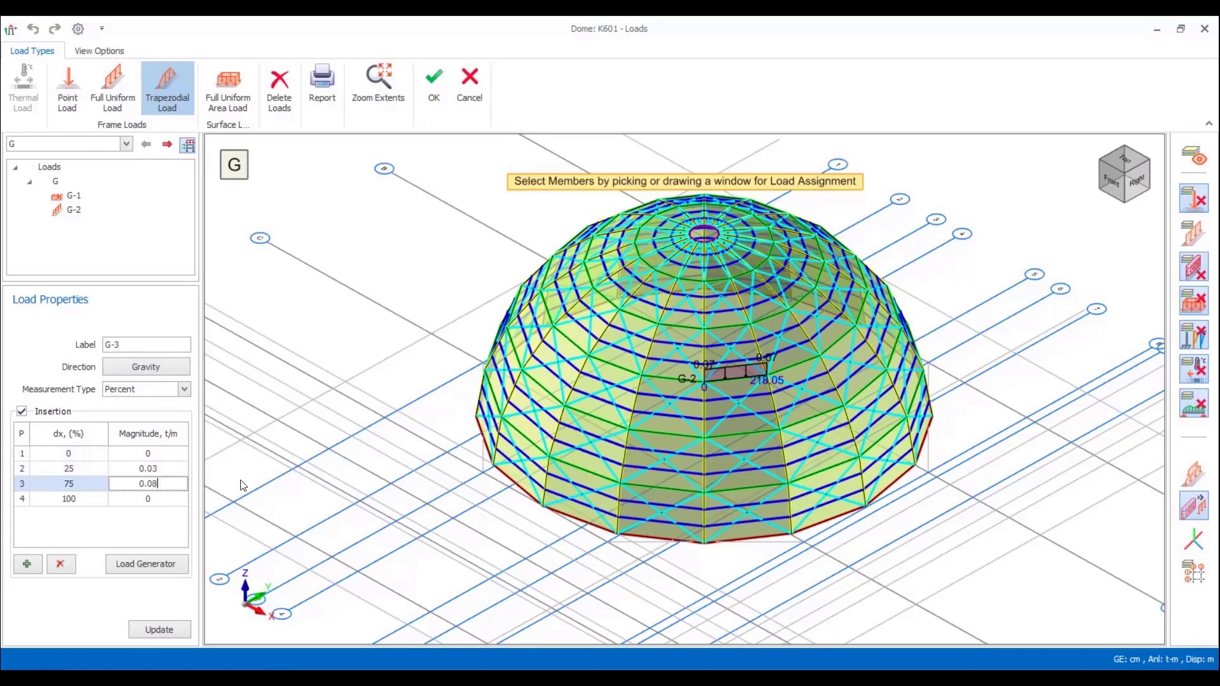
{"action": "left_click", "coordinate": [764, 322]}
{"action": "scroll", "coordinate": [804, 326], "scroll_direction": "up", "scroll_amount": 3}
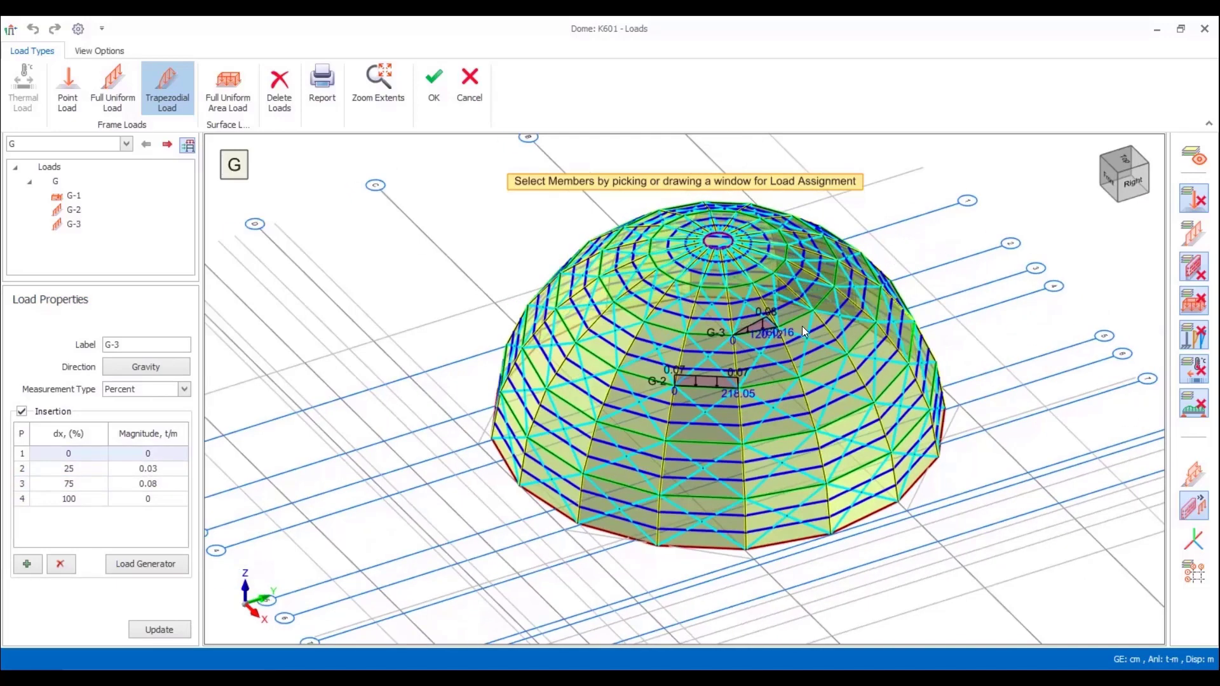
Step: Create a member loads report with all load cases, line loads and area loads, view it, and close it
{"action": "left_click", "coordinate": [340, 89]}
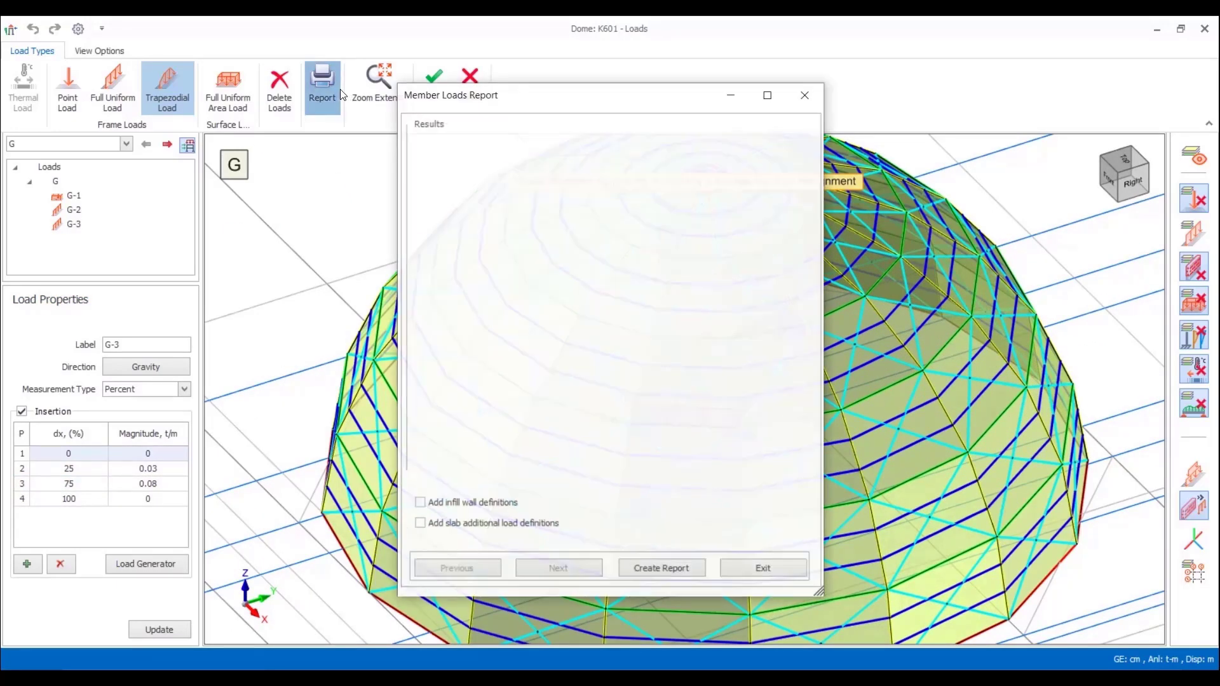
{"action": "left_click", "coordinate": [673, 569]}
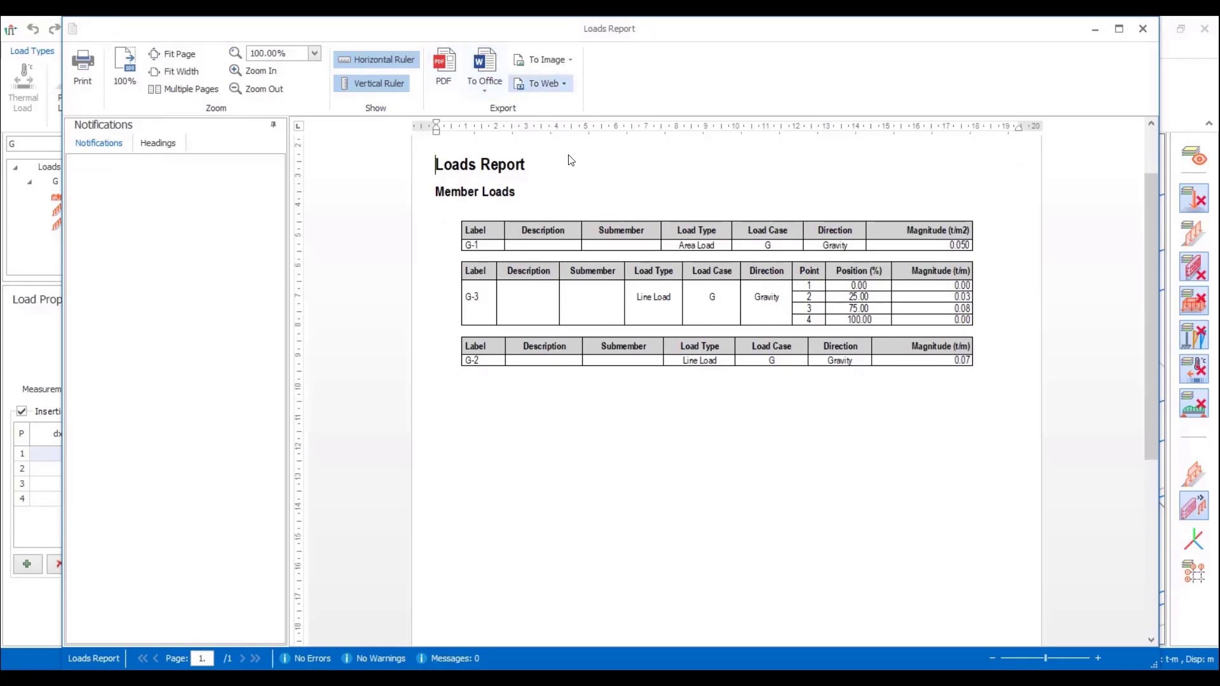
{"action": "left_click", "coordinate": [1142, 28]}
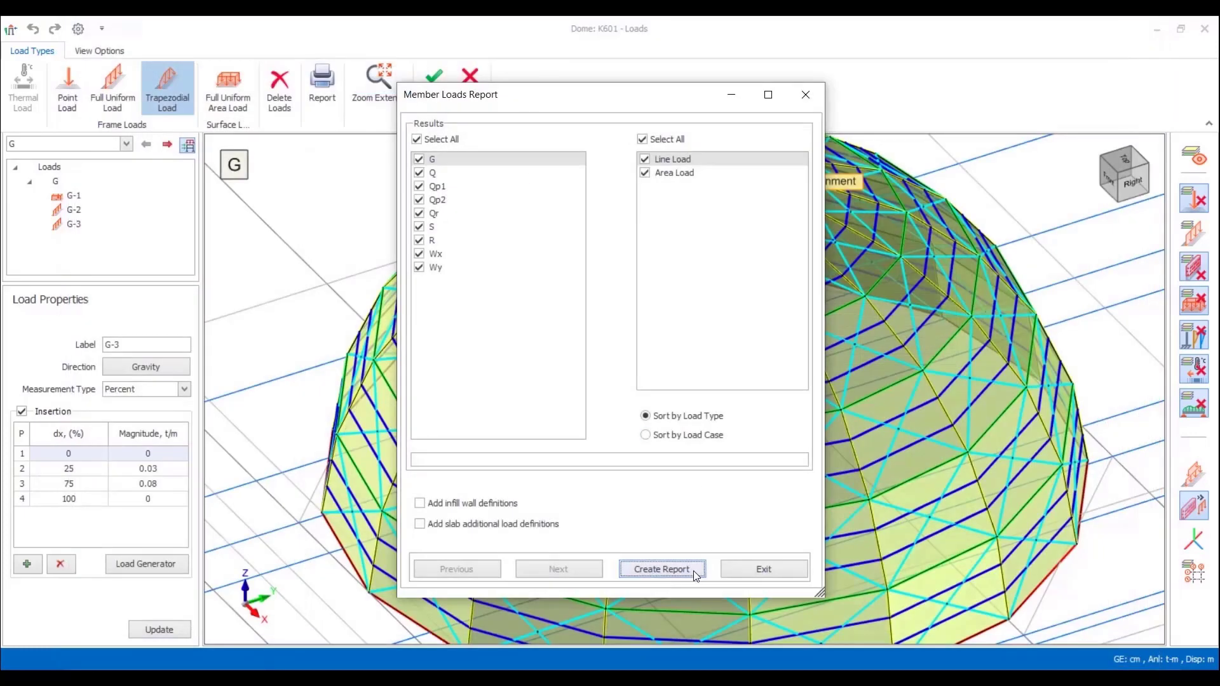
{"action": "left_click", "coordinate": [741, 569]}
Step: Accept the dome's loads and view the dome on the building model from the back
{"action": "left_click", "coordinate": [433, 86]}
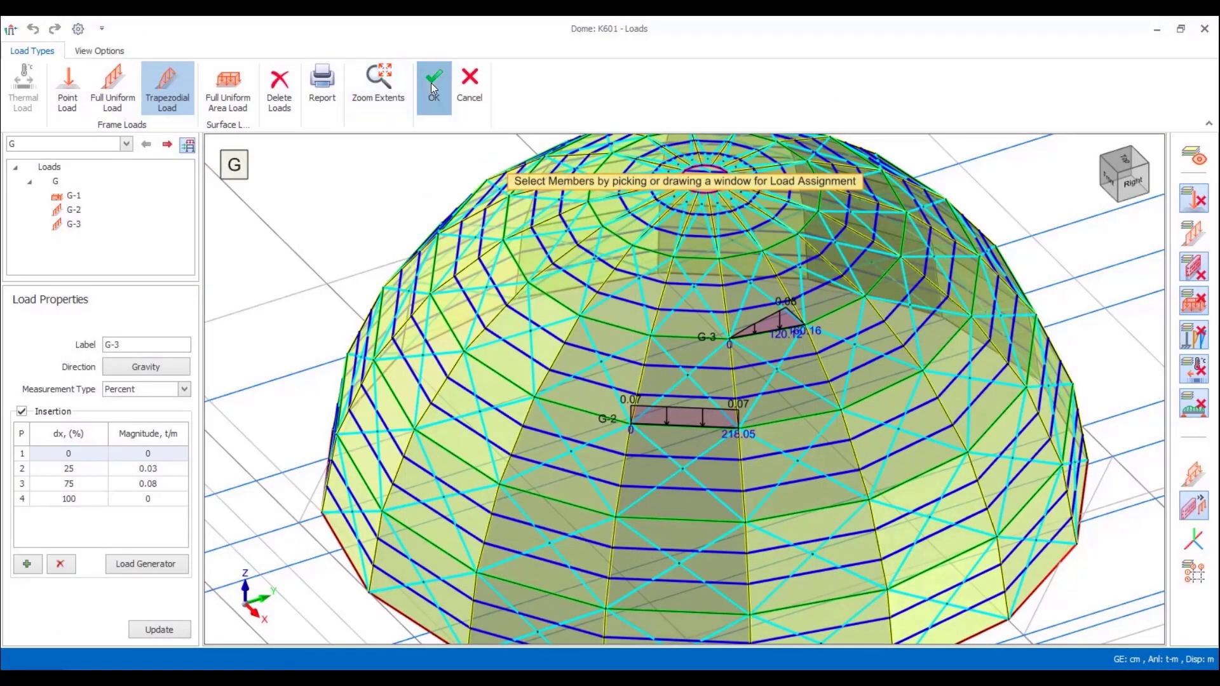
{"action": "scroll", "coordinate": [938, 328], "scroll_direction": "down", "scroll_amount": 5}
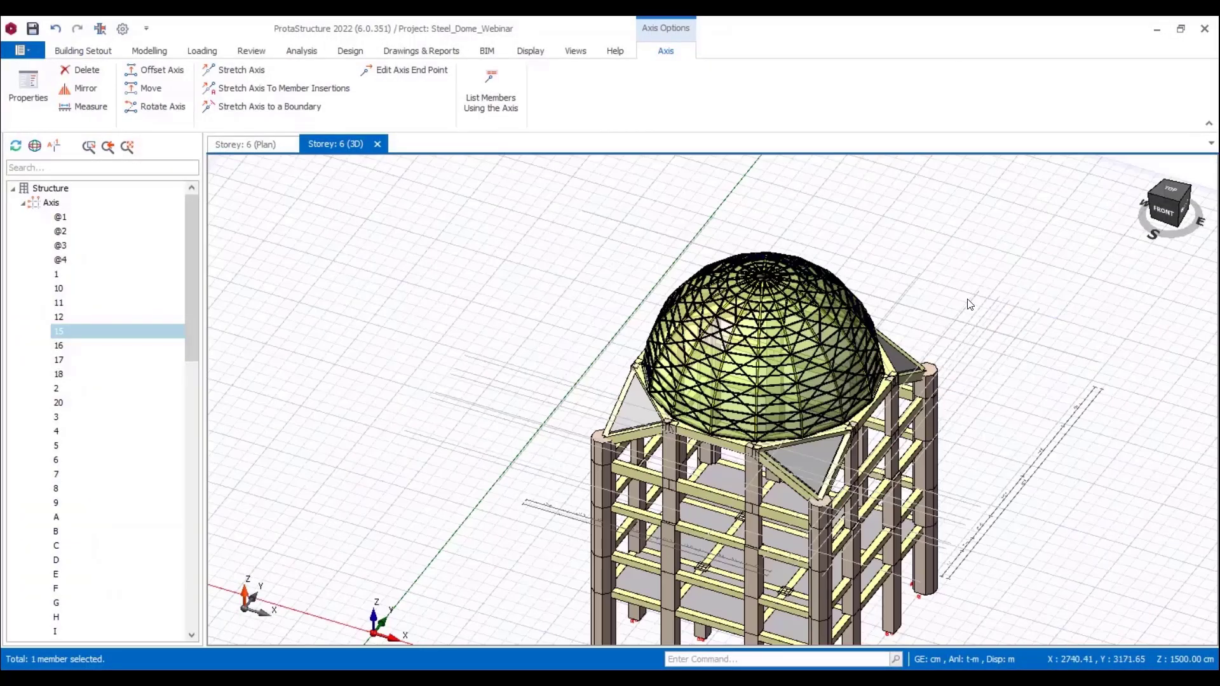
{"action": "middle_click_drag", "start_coordinate": [939, 329], "coordinate": [793, 300]}
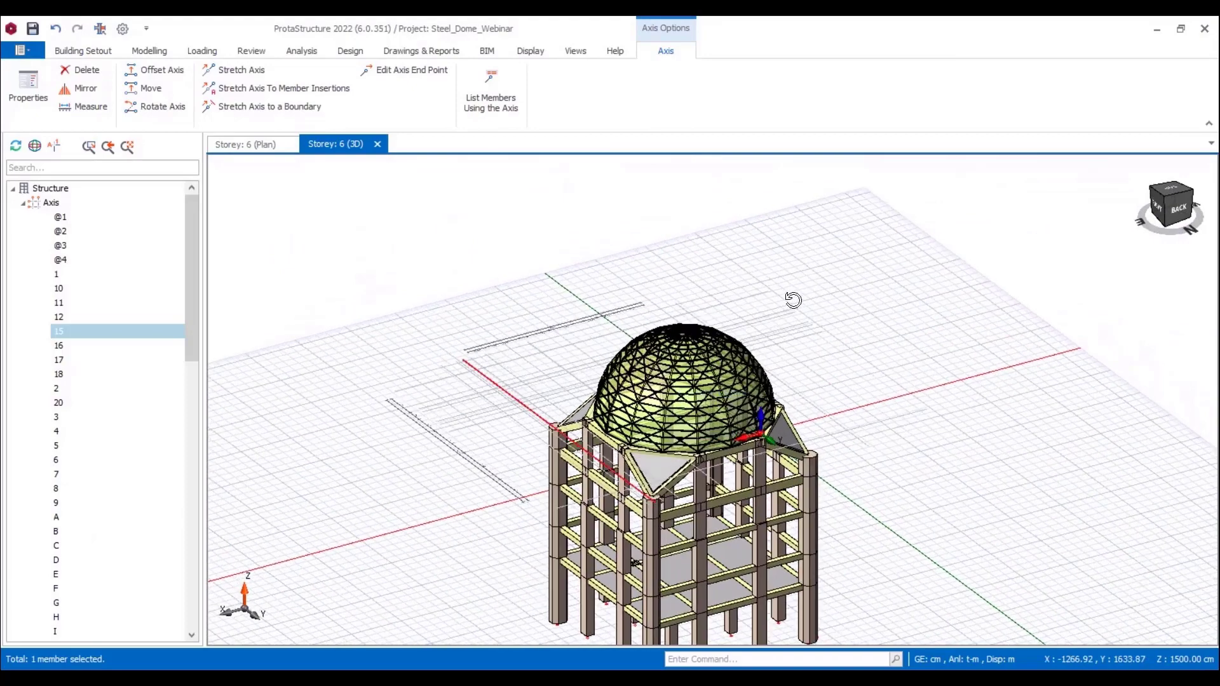